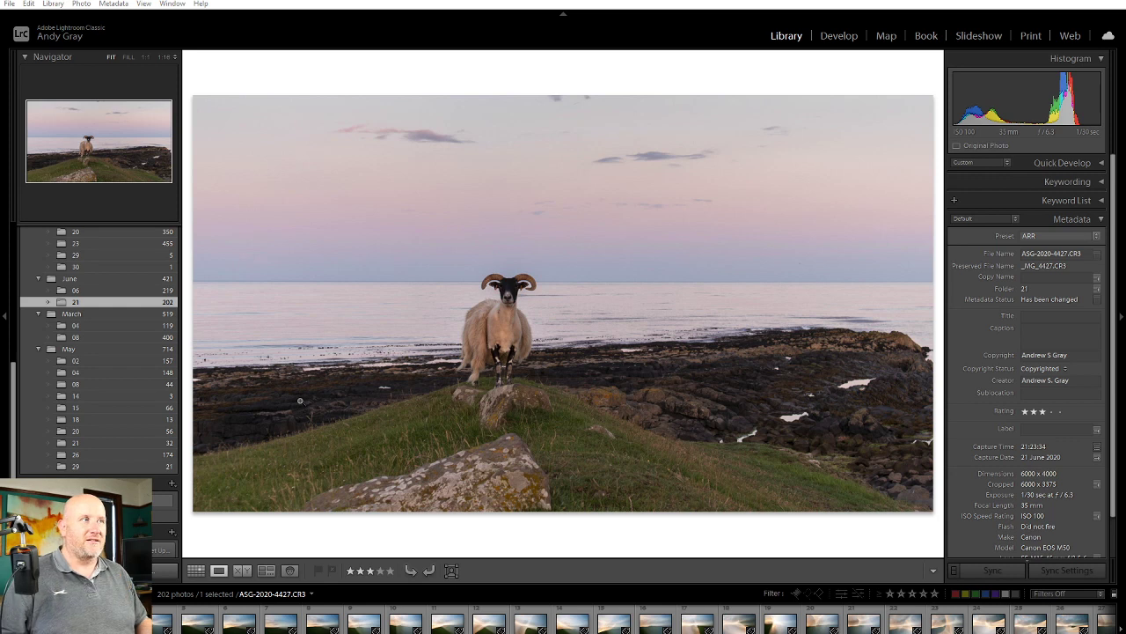
{"action": "key", "text": "Left"}
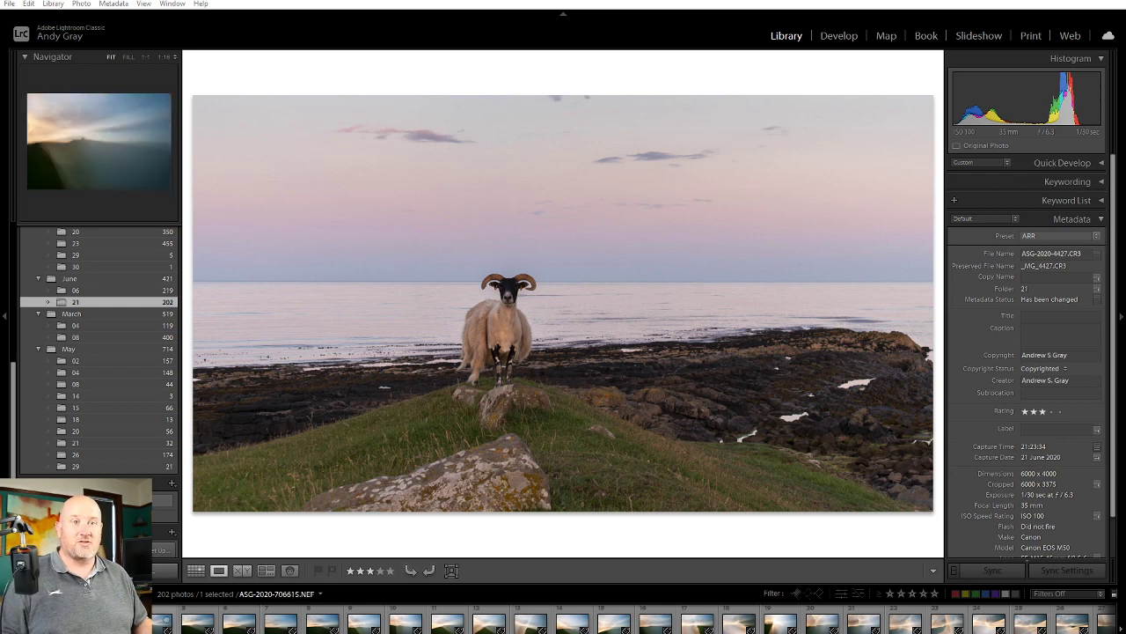
{"action": "key", "text": "Left"}
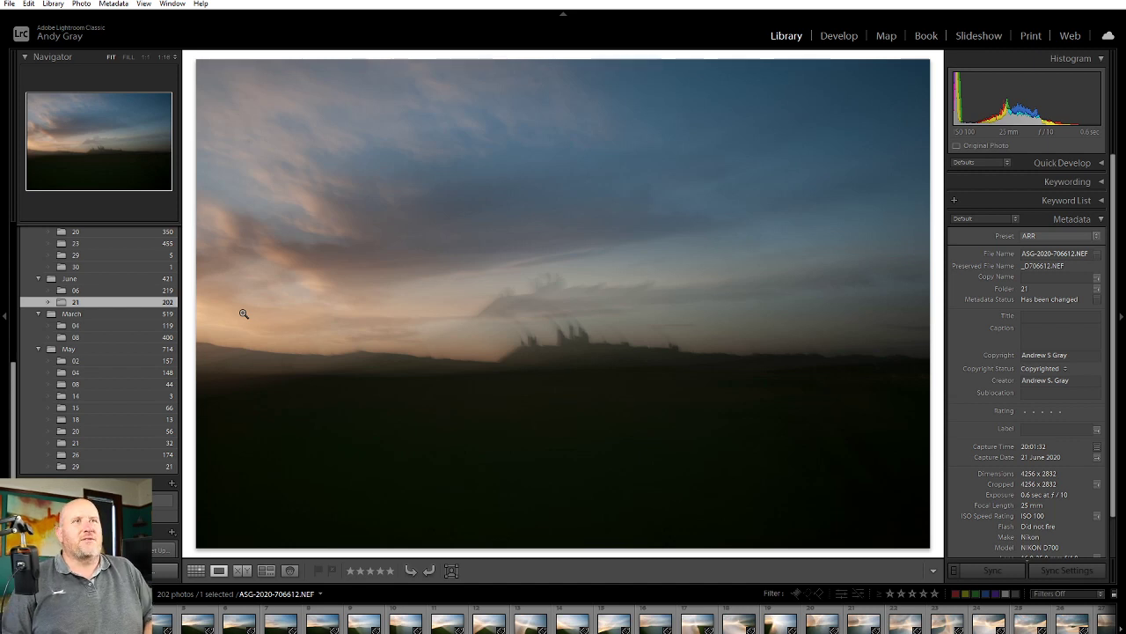
{"action": "key", "text": "Right"}
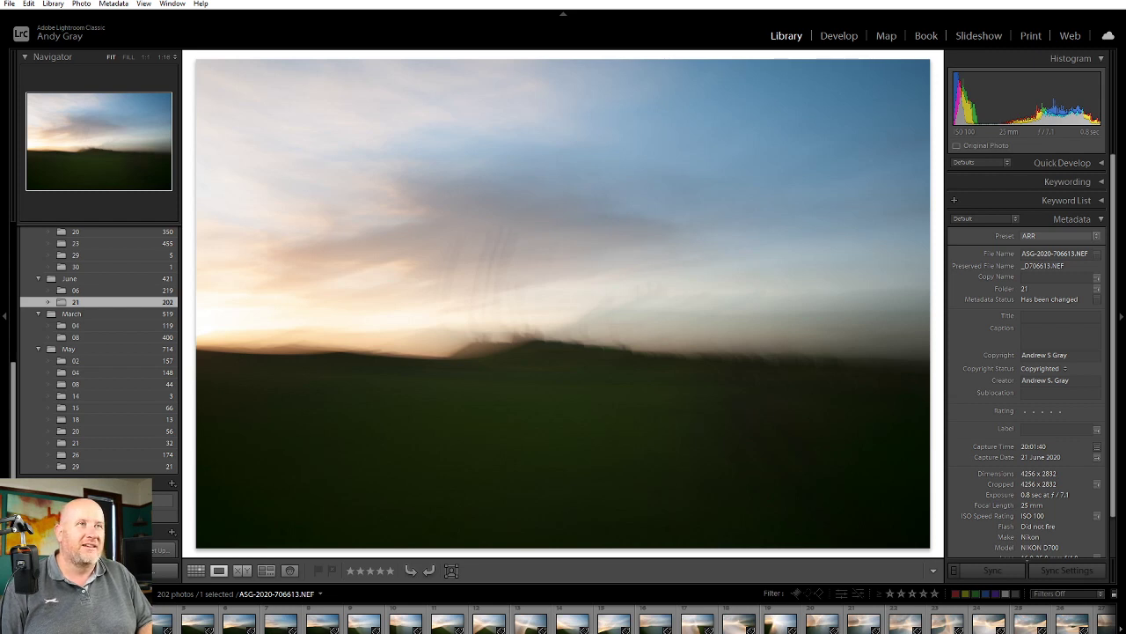
{"action": "key", "text": "Left"}
{"action": "key", "text": "Right"}
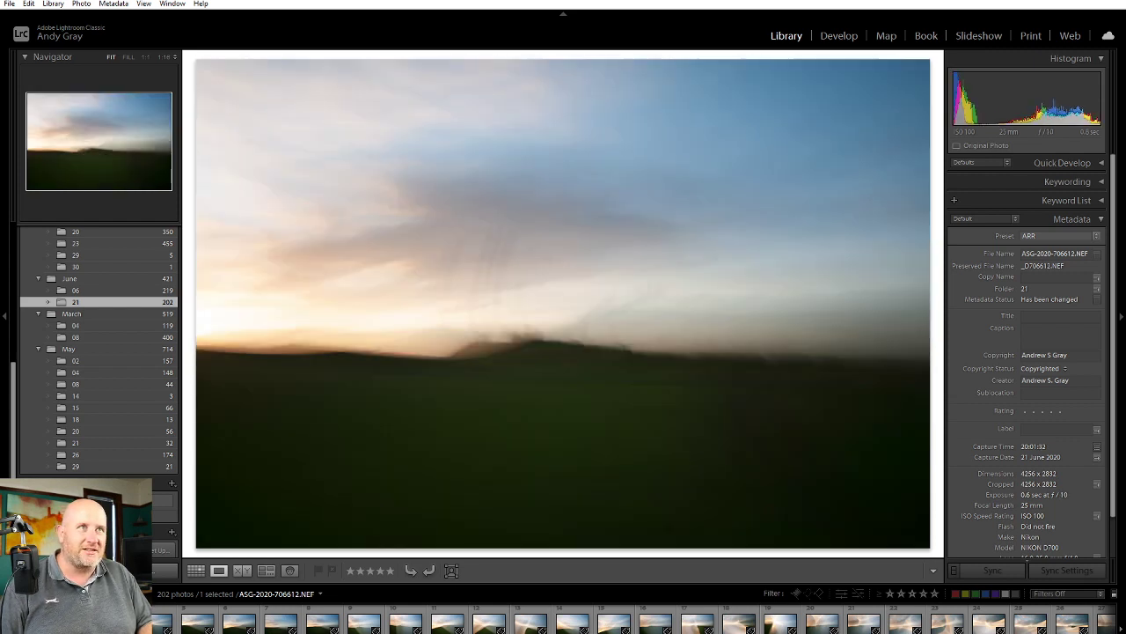
{"action": "key", "text": "Right"}
{"action": "key", "text": "Left"}
{"action": "key", "text": "Right"}
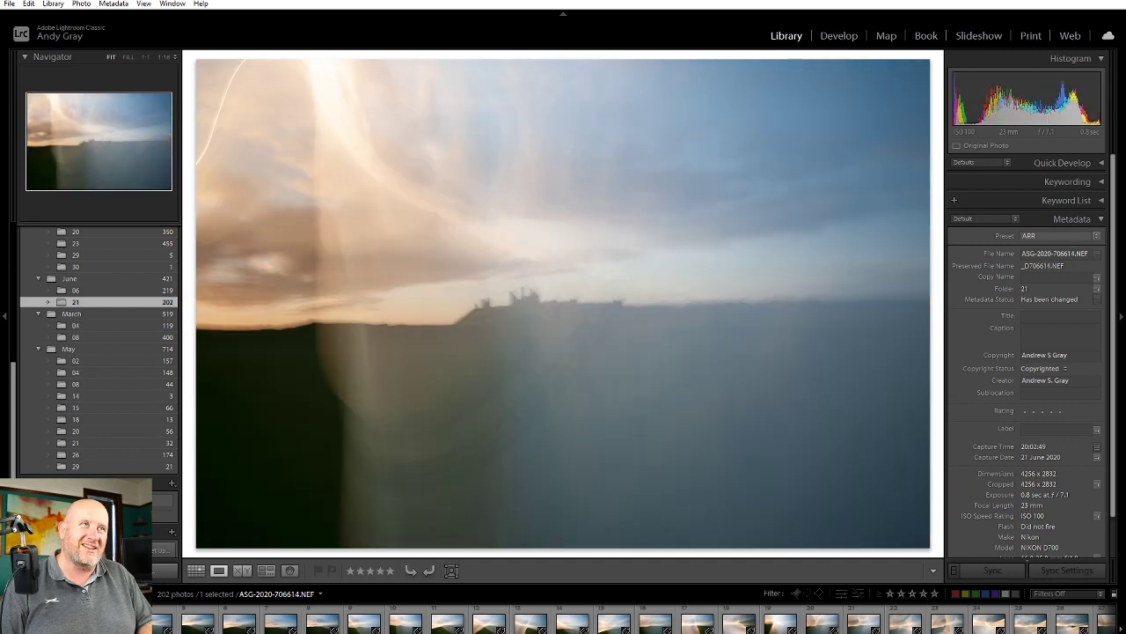
{"action": "key", "text": "Right"}
{"action": "key", "text": "Right"}
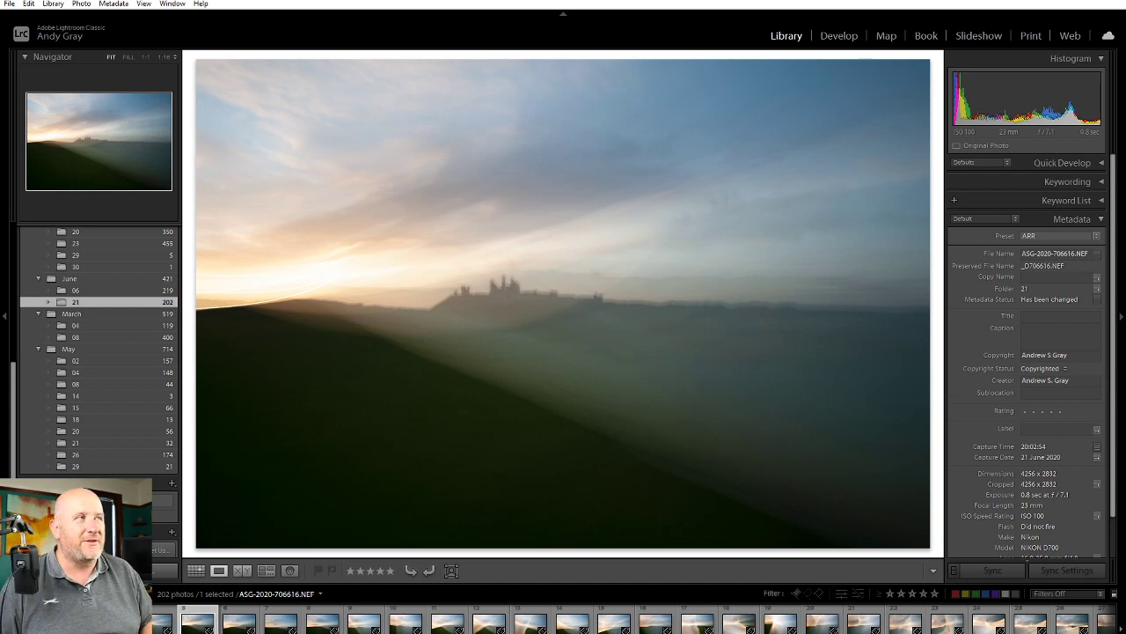
{"action": "key", "text": "Left"}
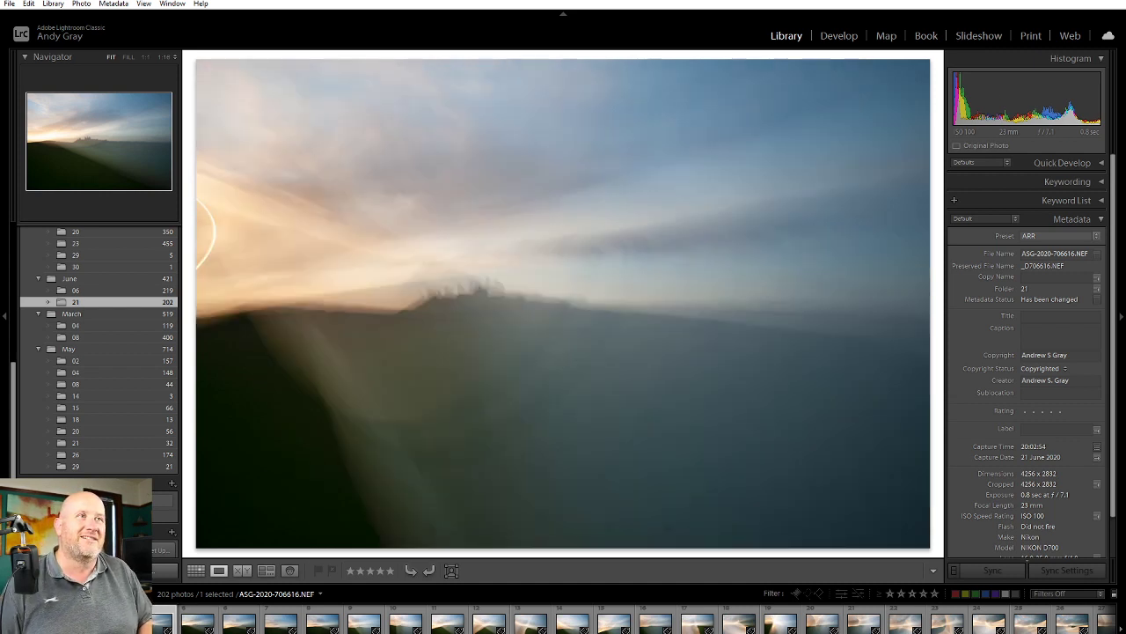
{"action": "key", "text": "Left"}
{"action": "key", "text": "Left"}
{"action": "key", "text": "Right"}
{"action": "key", "text": "Left"}
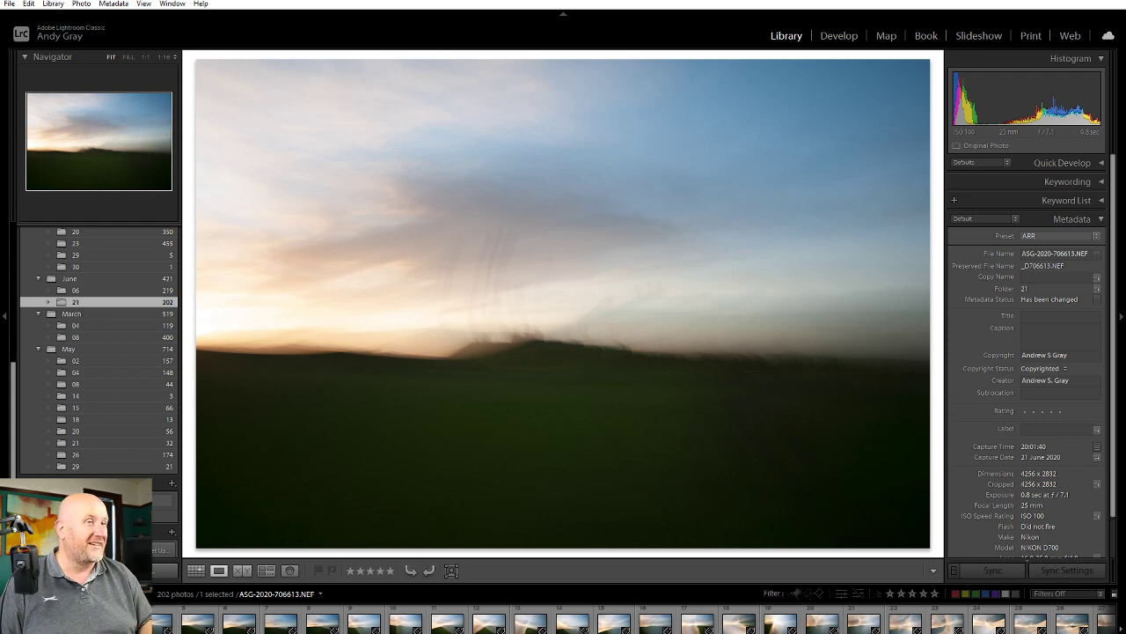
{"action": "key", "text": "Right"}
{"action": "key", "text": "Right"}
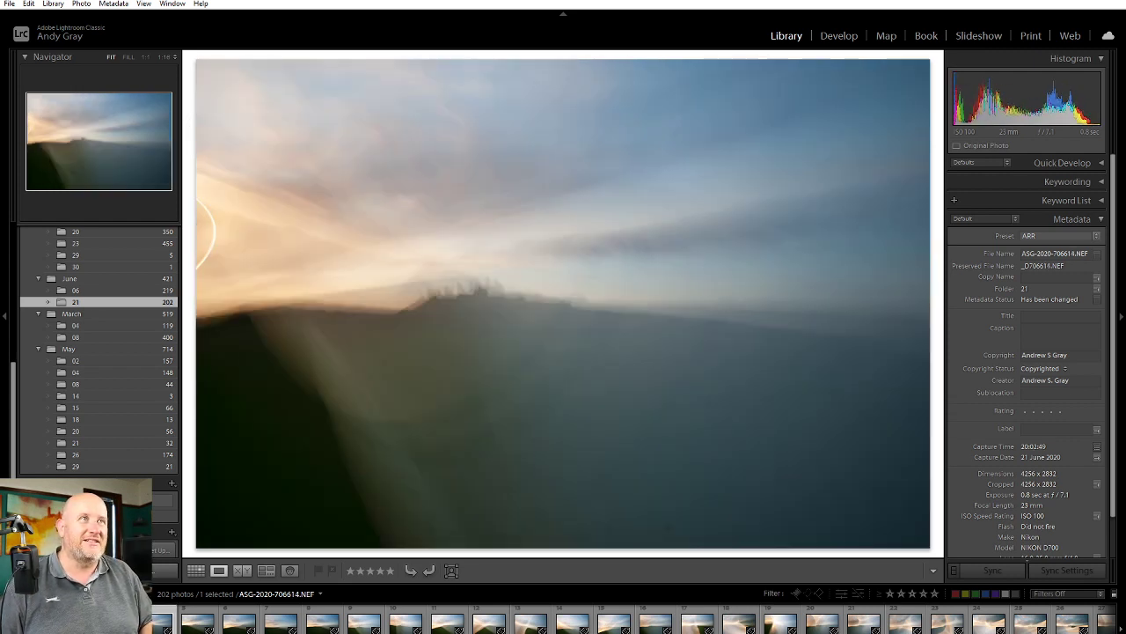
{"action": "key", "text": "Right"}
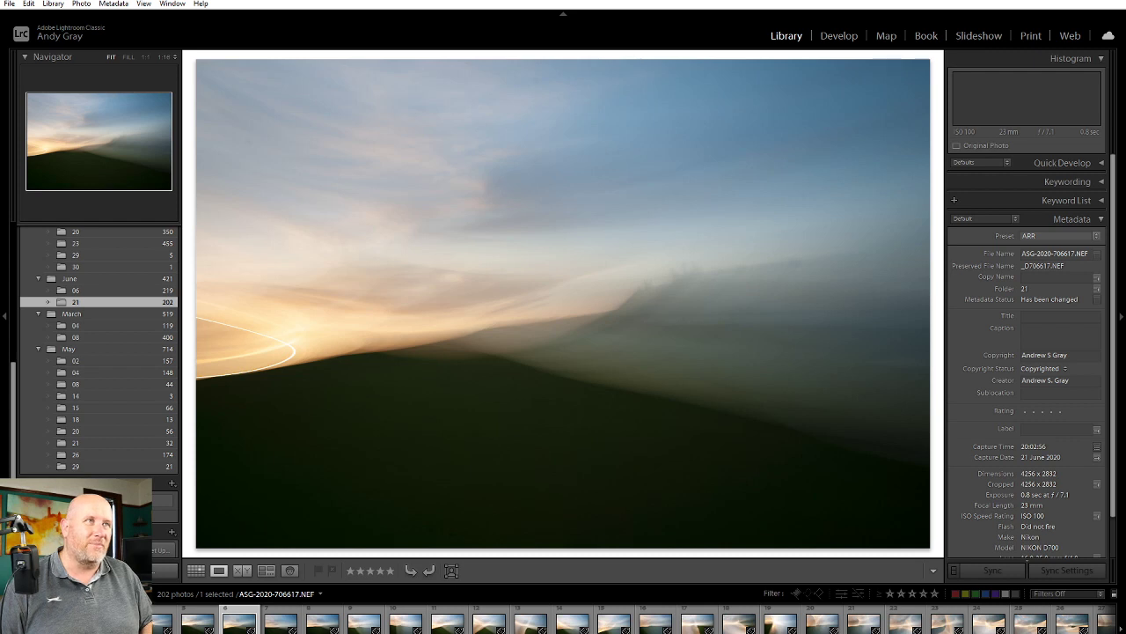
{"action": "key", "text": "Right"}
{"action": "key", "text": "Right"}
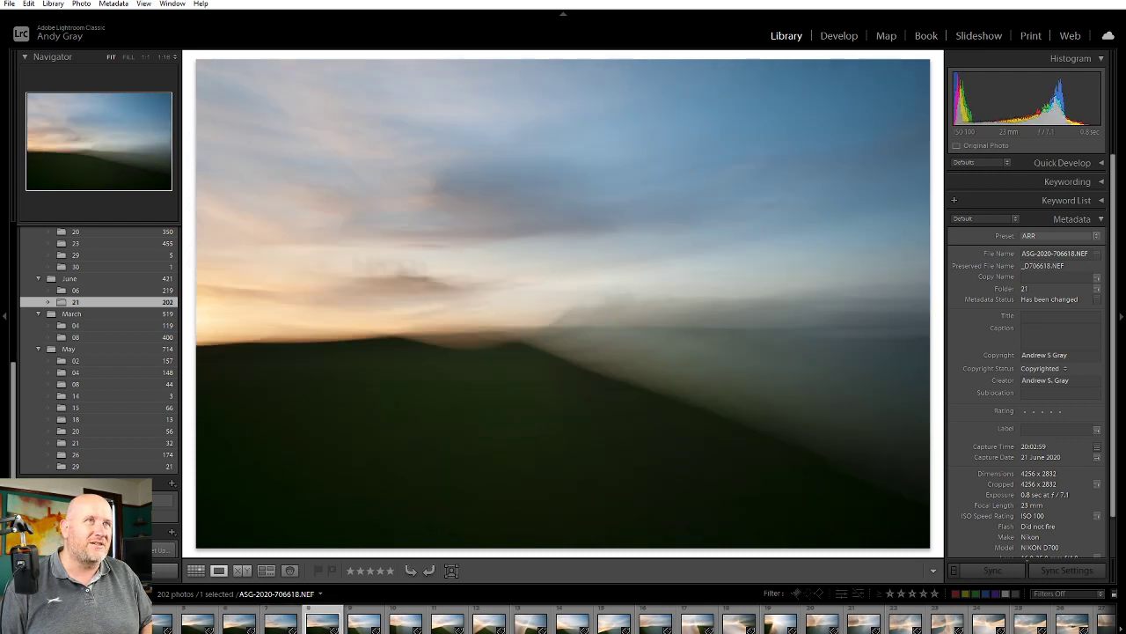
{"action": "key", "text": "Left"}
{"action": "left_click_drag", "start_coordinate": [403, 302], "coordinate": [608, 319]}
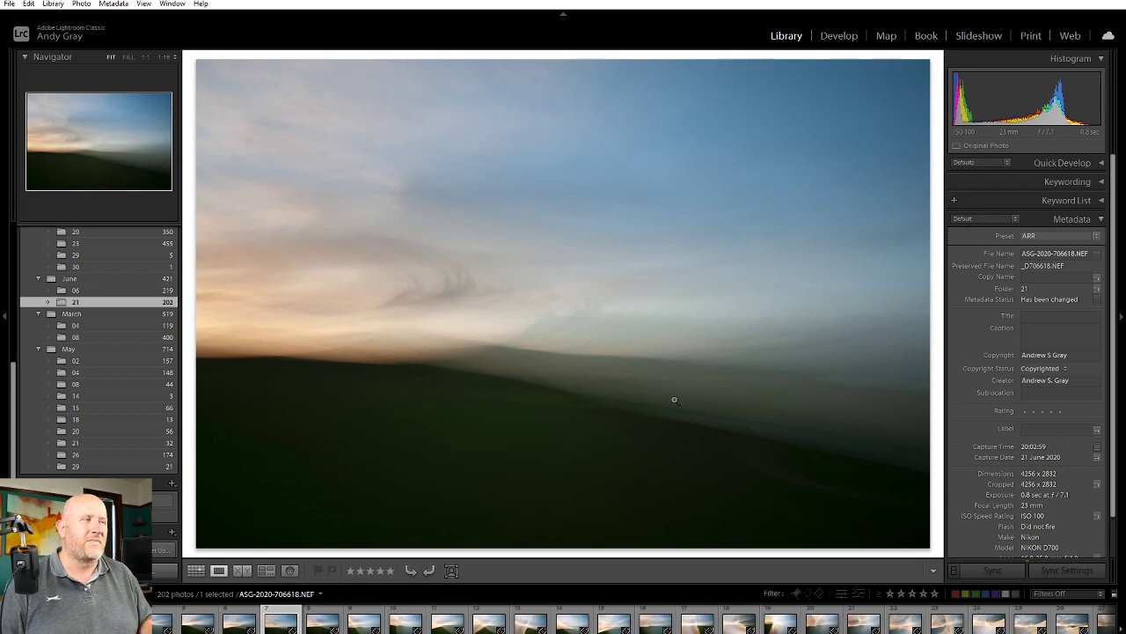
{"action": "key", "text": "Right"}
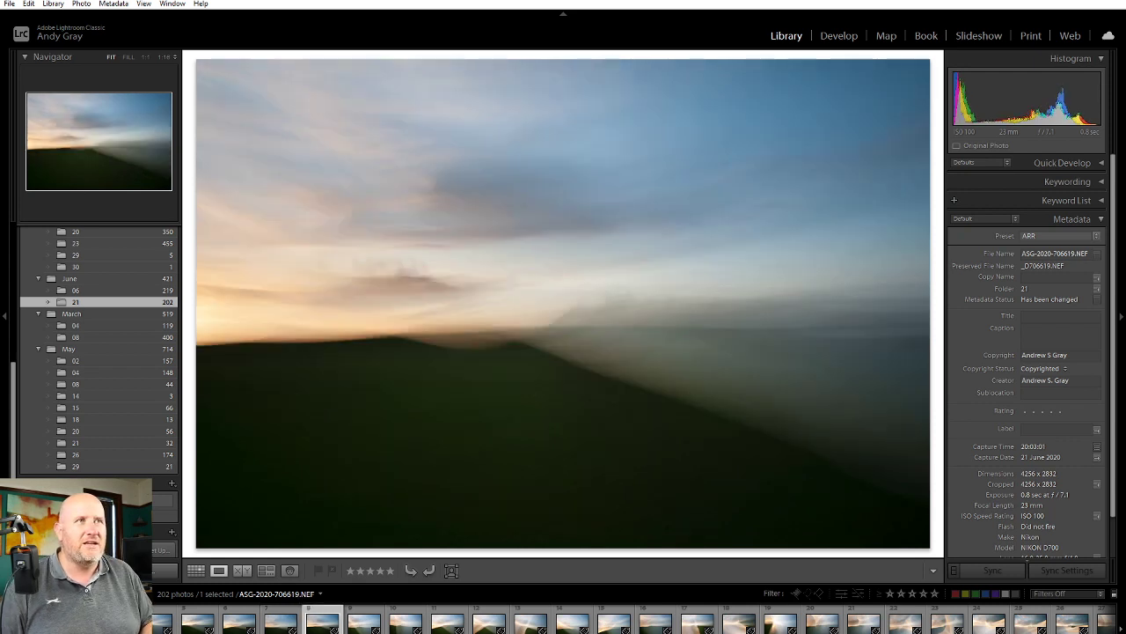
{"action": "key", "text": "Right"}
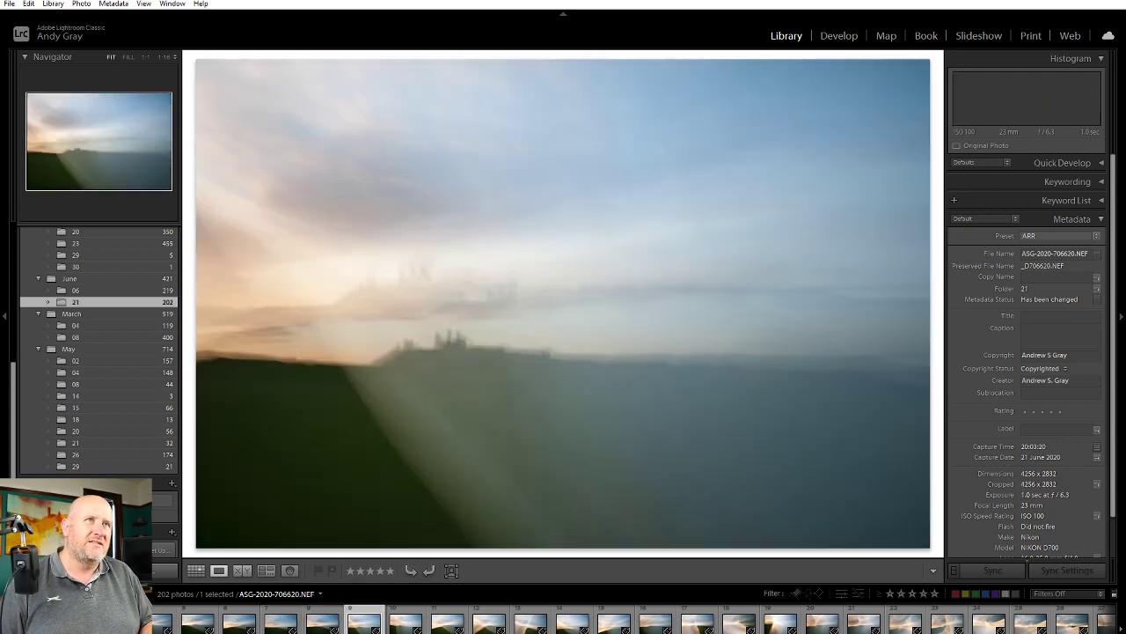
{"action": "key", "text": "Right"}
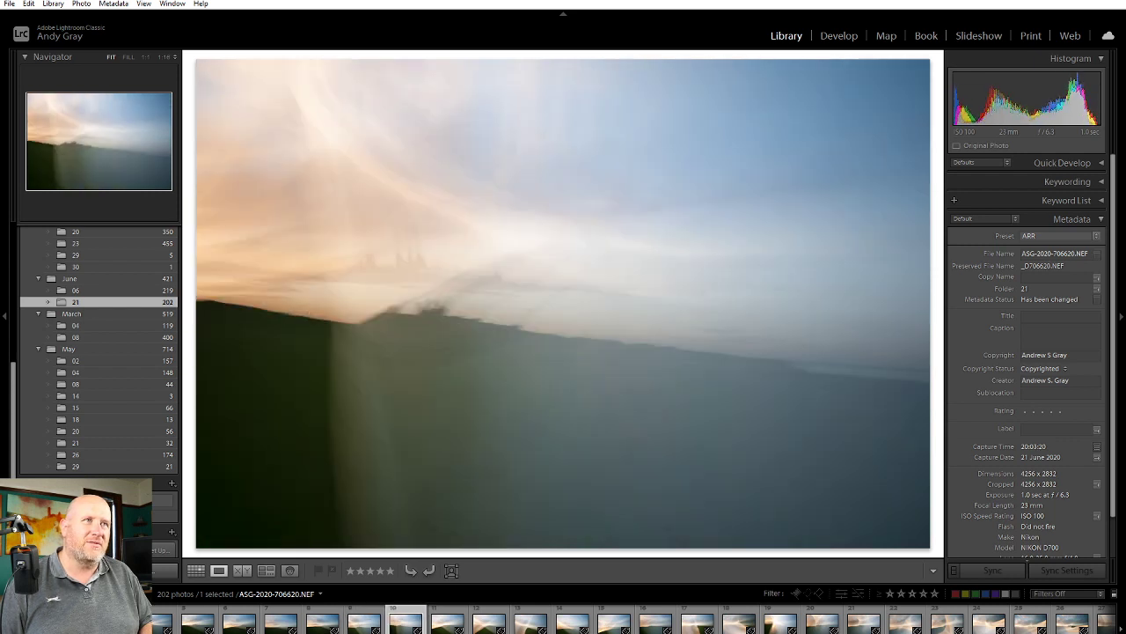
{"action": "key", "text": "Right"}
{"action": "key", "text": "Right"}
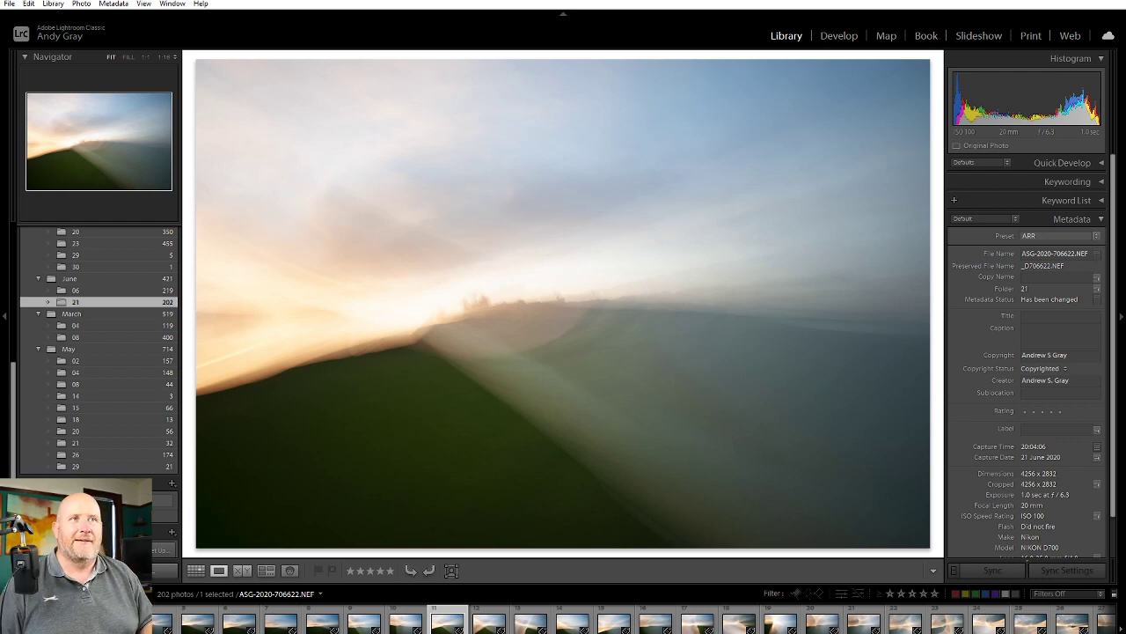
{"action": "left_click", "coordinate": [471, 317]}
{"action": "left_click", "coordinate": [521, 303]}
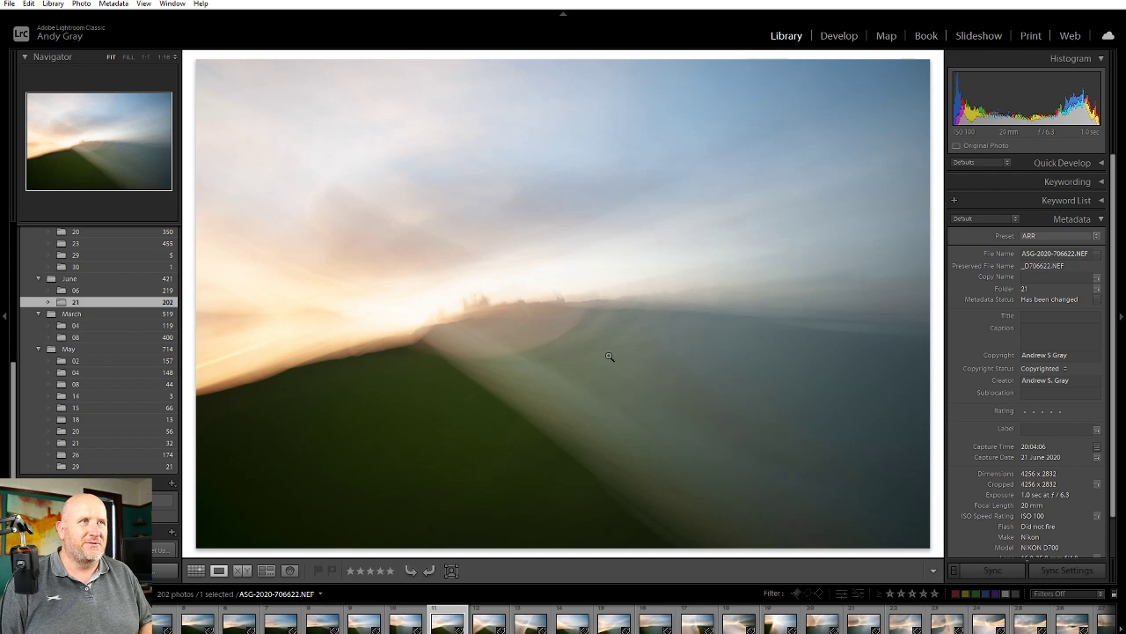
{"action": "key", "text": "Right"}
{"action": "key", "text": "Right"}
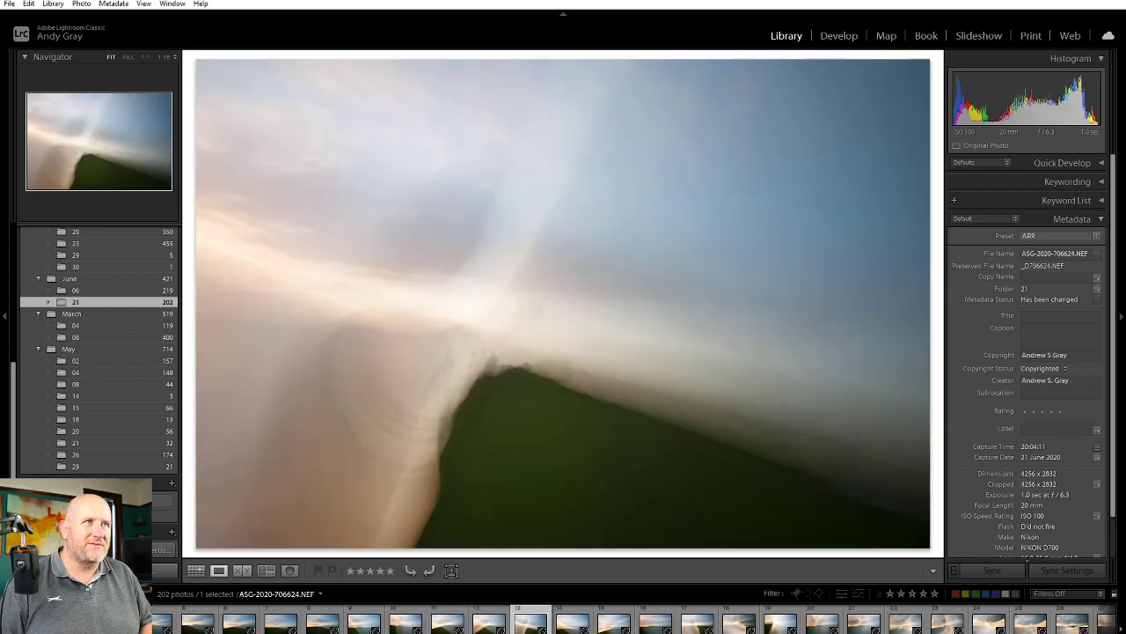
{"action": "key", "text": "Right"}
{"action": "key", "text": "Left"}
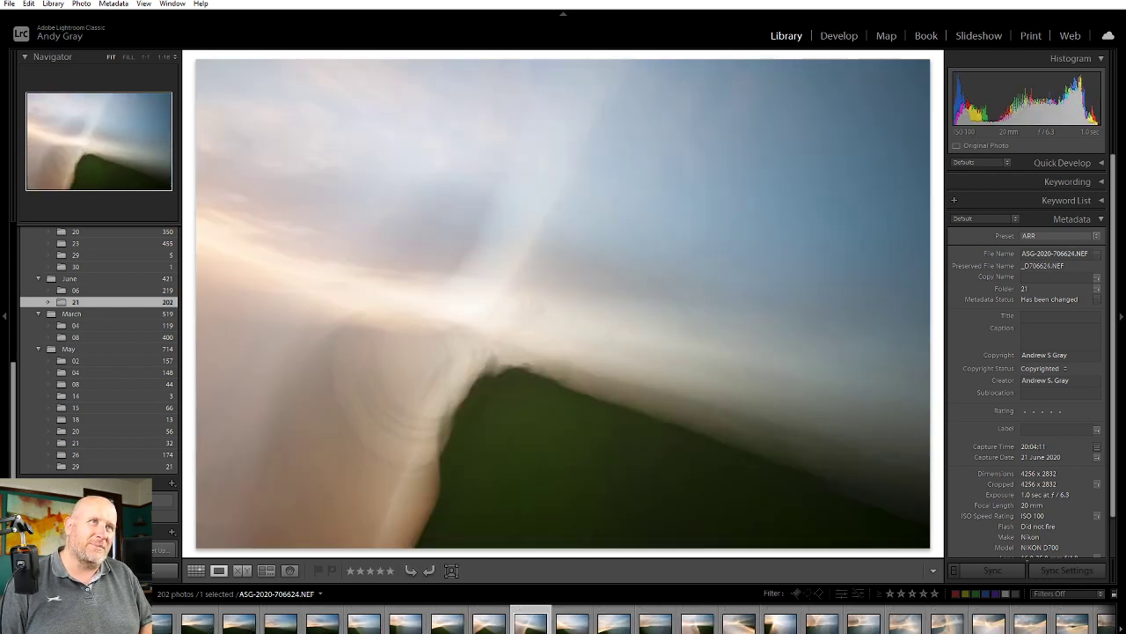
{"action": "key", "text": "Left"}
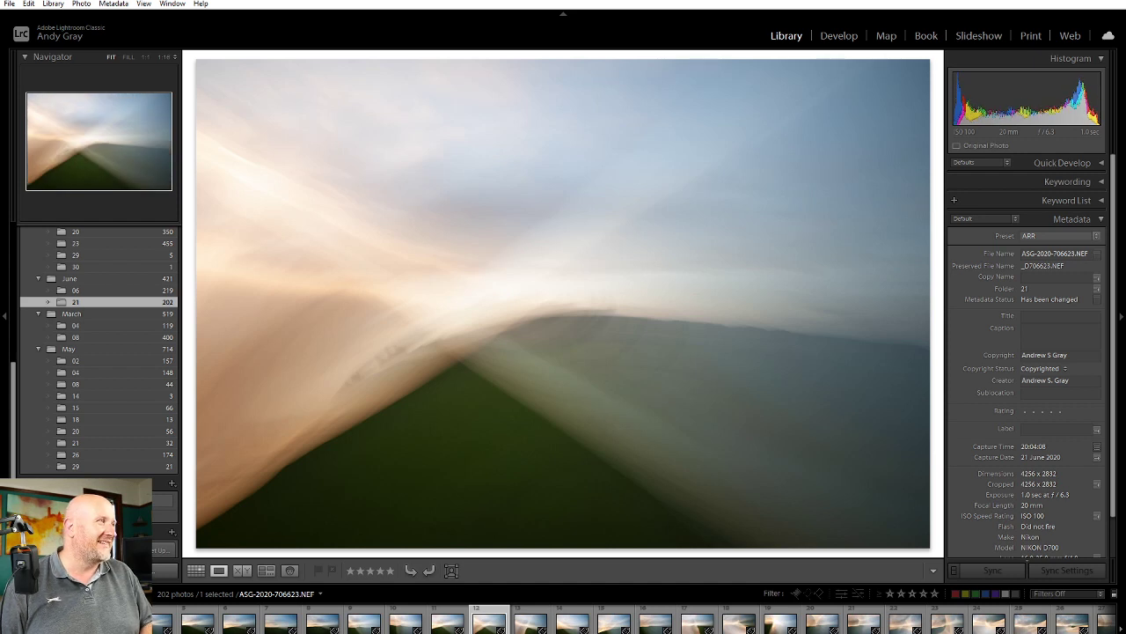
{"action": "key", "text": "Left"}
{"action": "key", "text": "Left"}
{"action": "key", "text": "Right"}
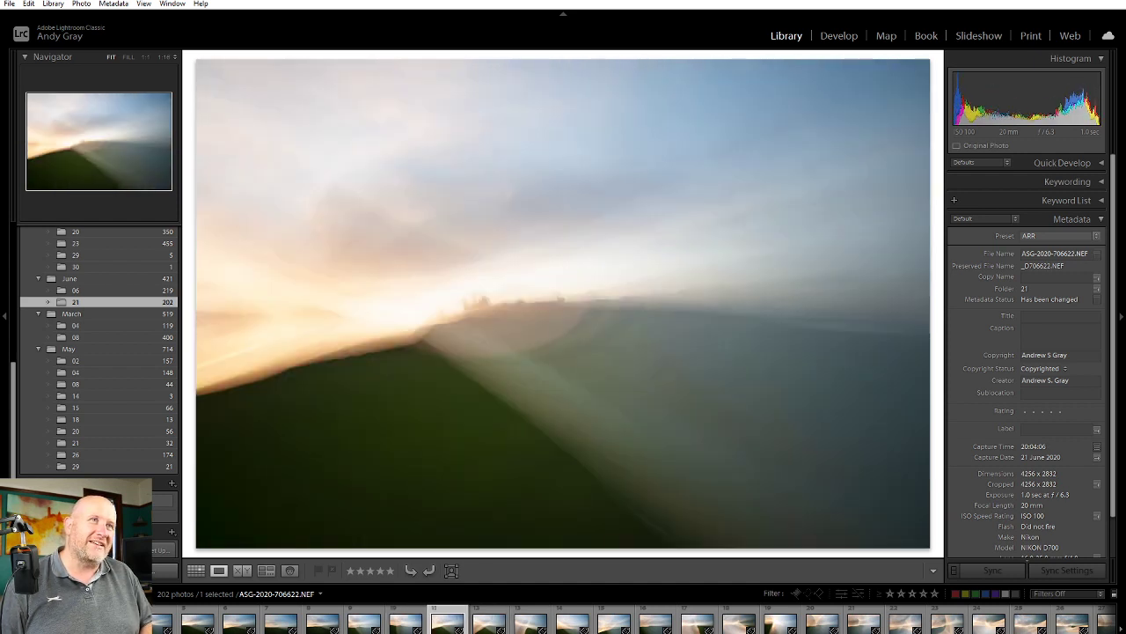
{"action": "key", "text": "1"}
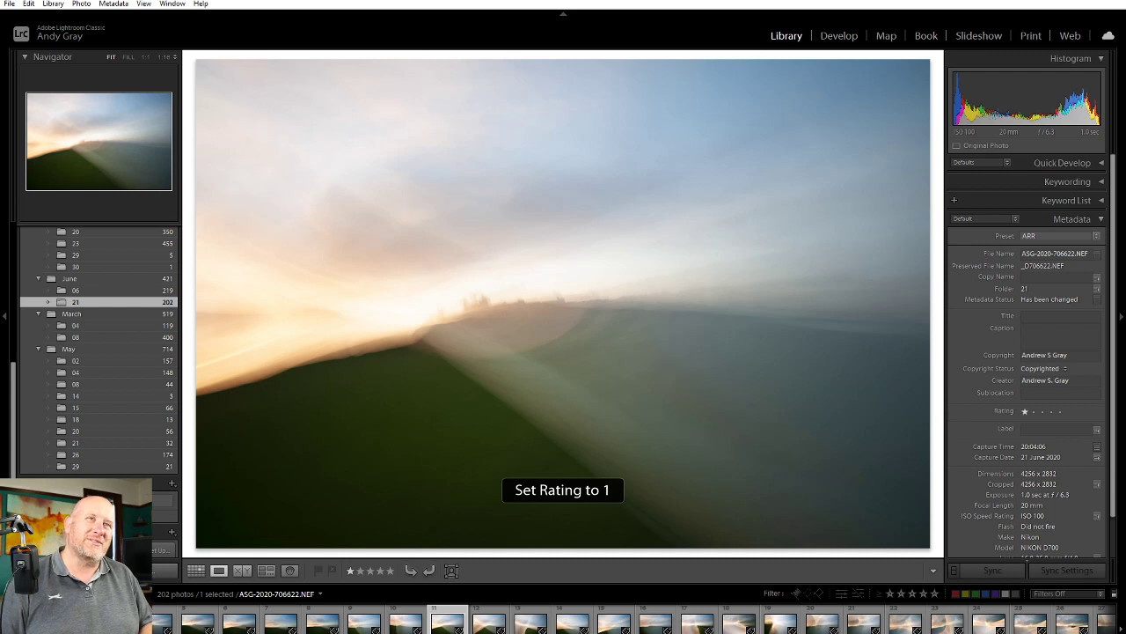
{"action": "key", "text": "Right"}
{"action": "key", "text": "Right"}
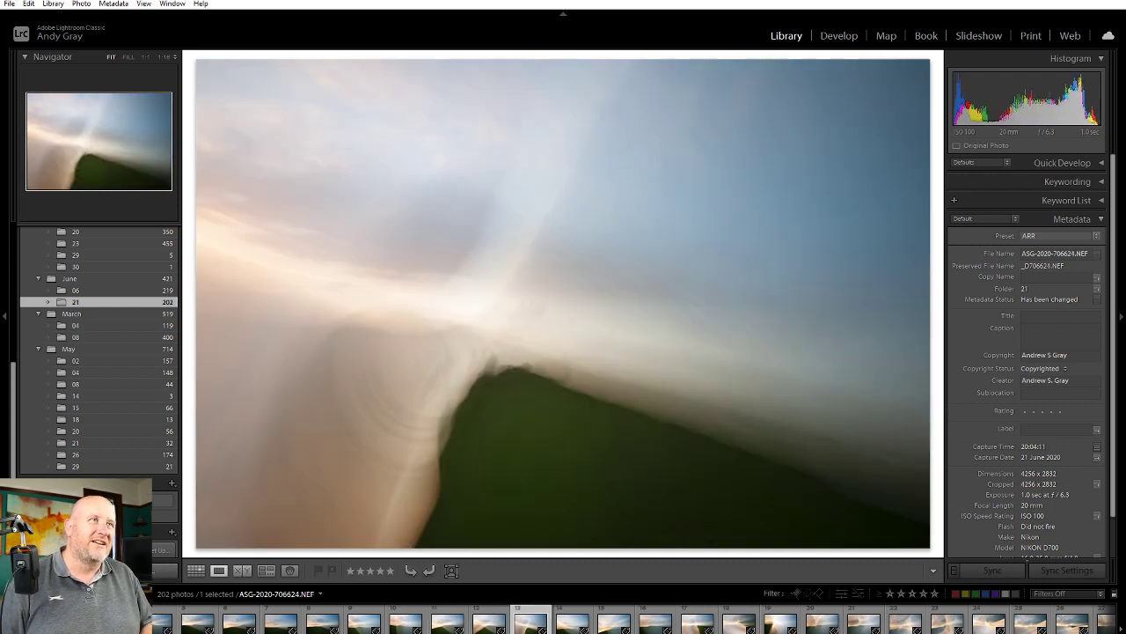
{"action": "key", "text": "Right"}
{"action": "key", "text": "Right"}
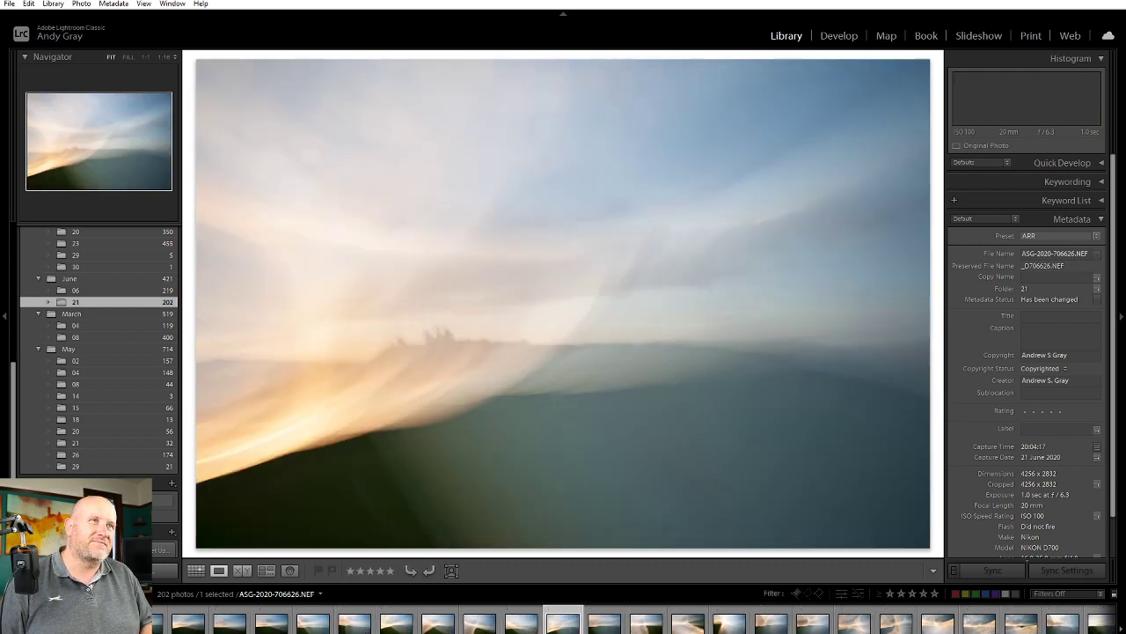
{"action": "key", "text": "Left"}
{"action": "key", "text": "Left"}
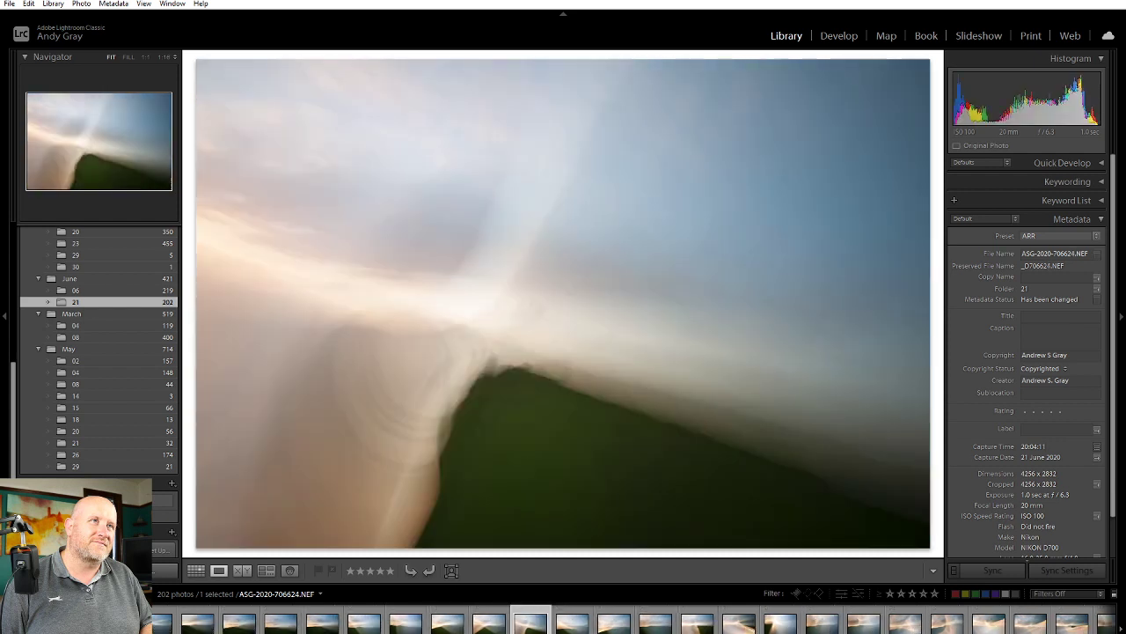
{"action": "key", "text": "Right"}
{"action": "key", "text": "Left"}
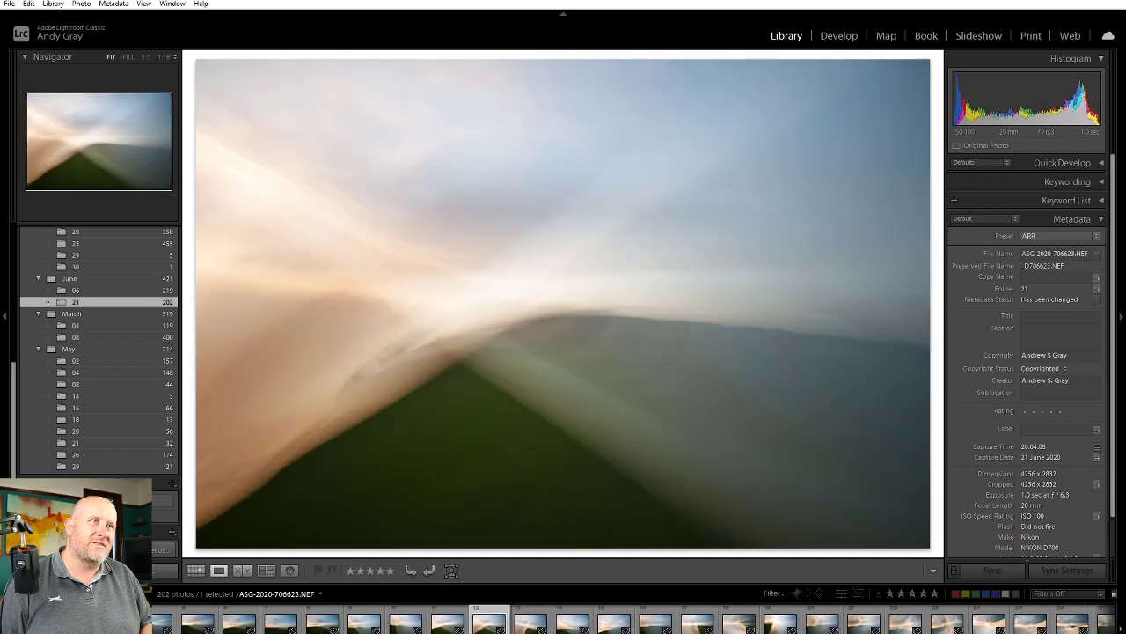
{"action": "key", "text": "Left"}
{"action": "key", "text": "Right"}
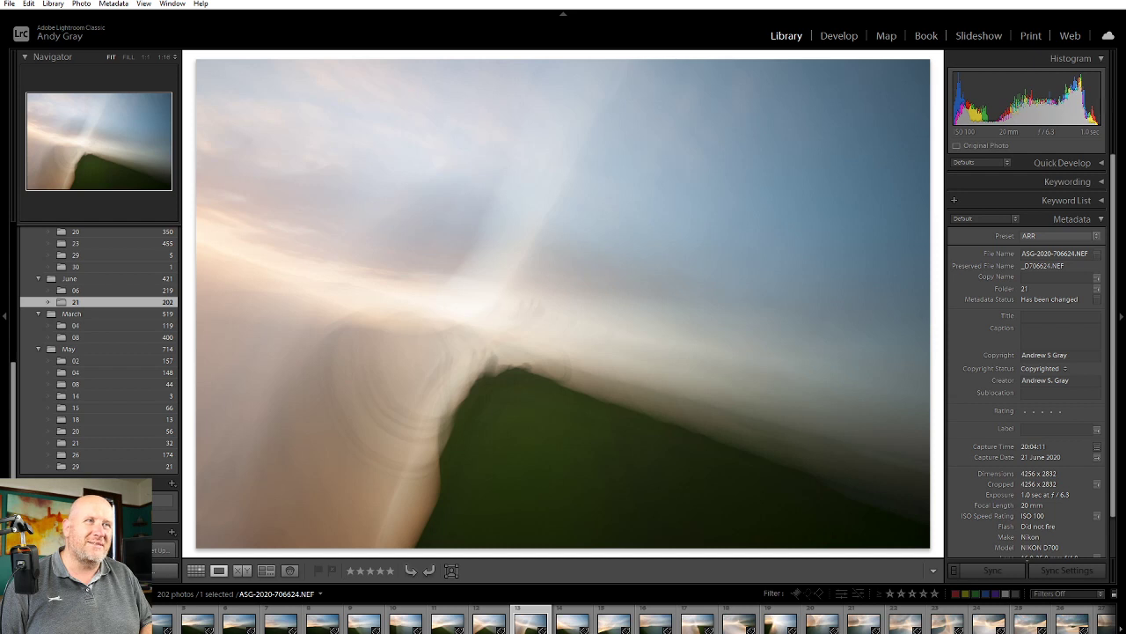
{"action": "key", "text": "1"}
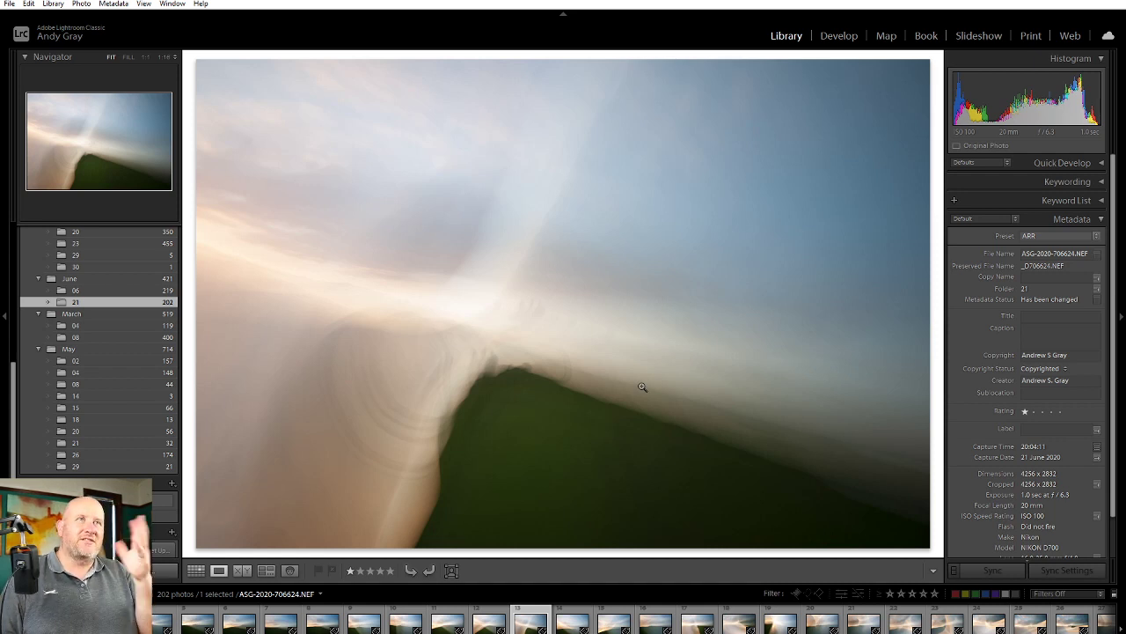
{"action": "key", "text": "Right"}
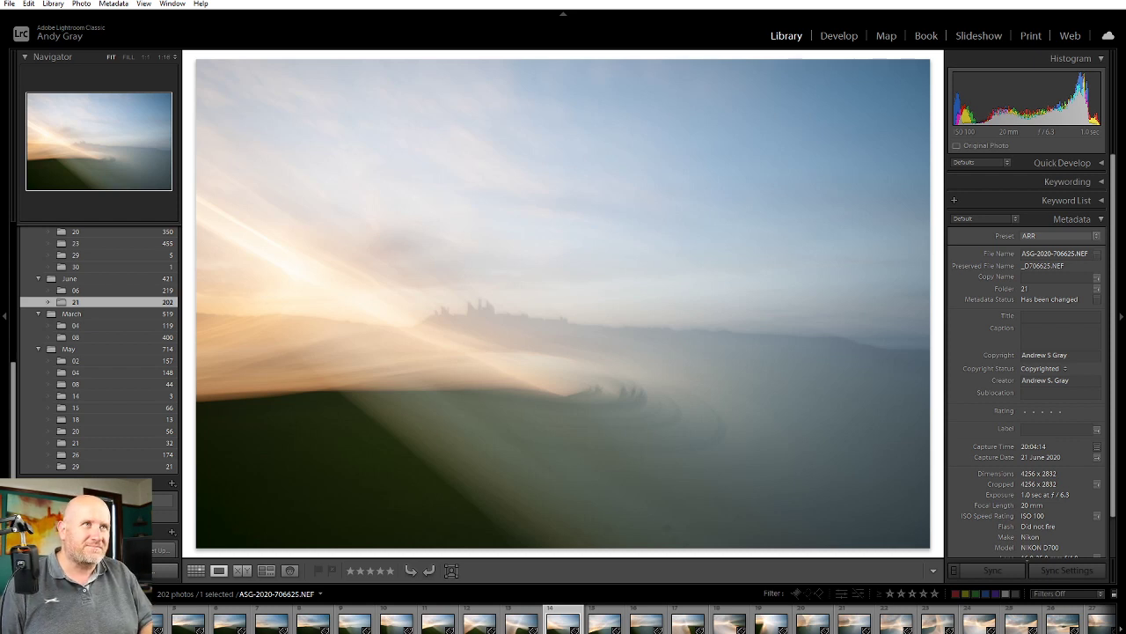
{"action": "key", "text": "Right"}
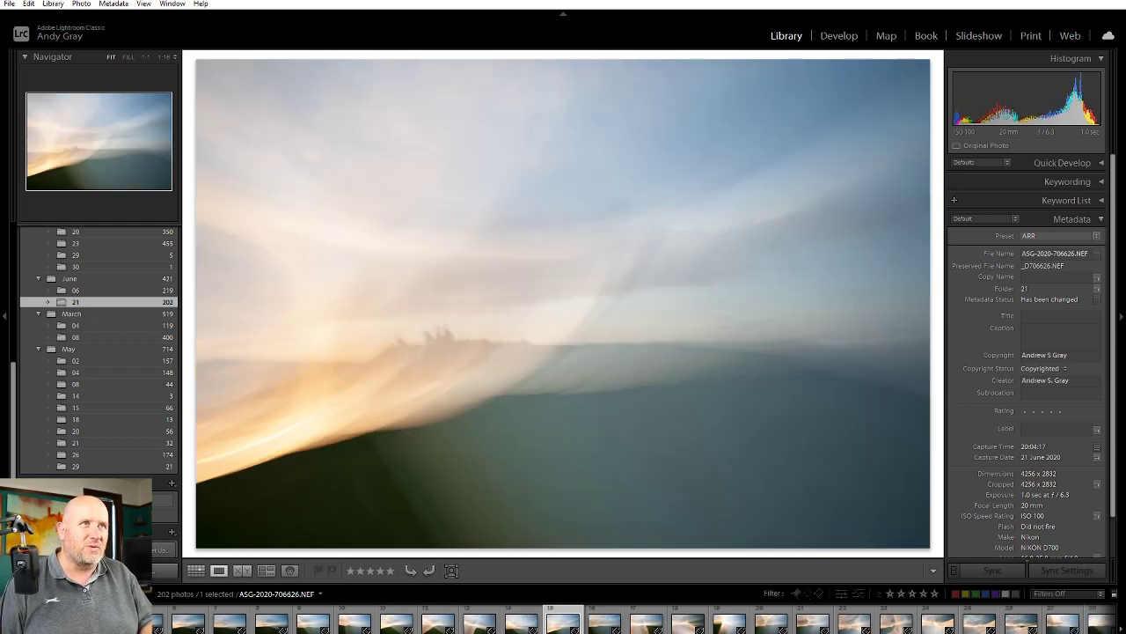
{"action": "key", "text": "Right"}
{"action": "key", "text": "Right"}
{"action": "key", "text": "Right"}
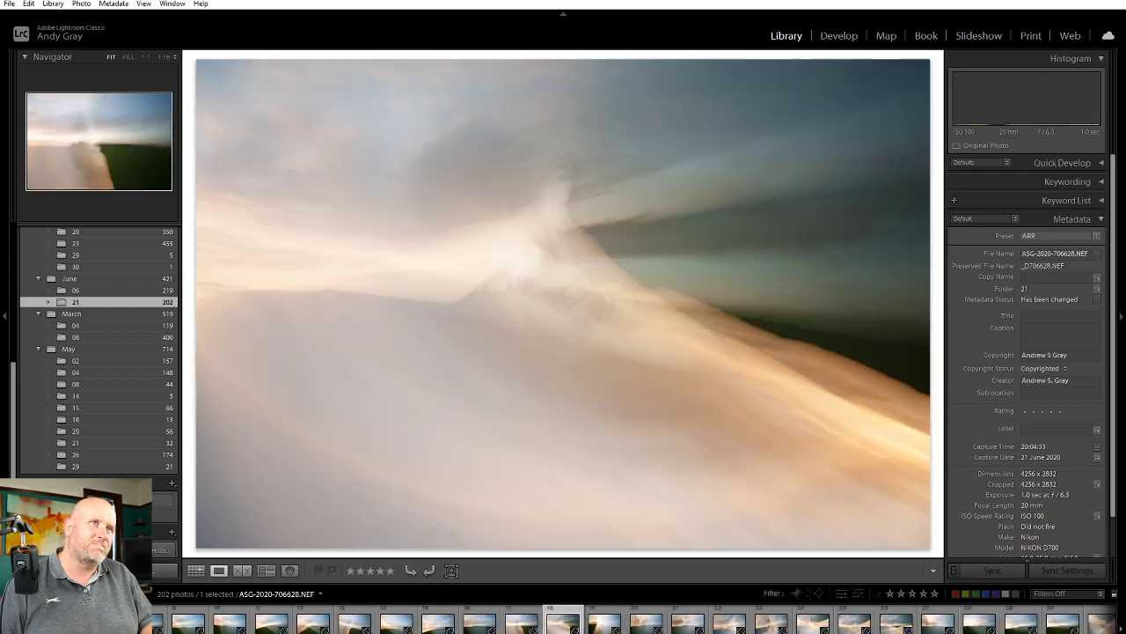
{"action": "key", "text": "Right"}
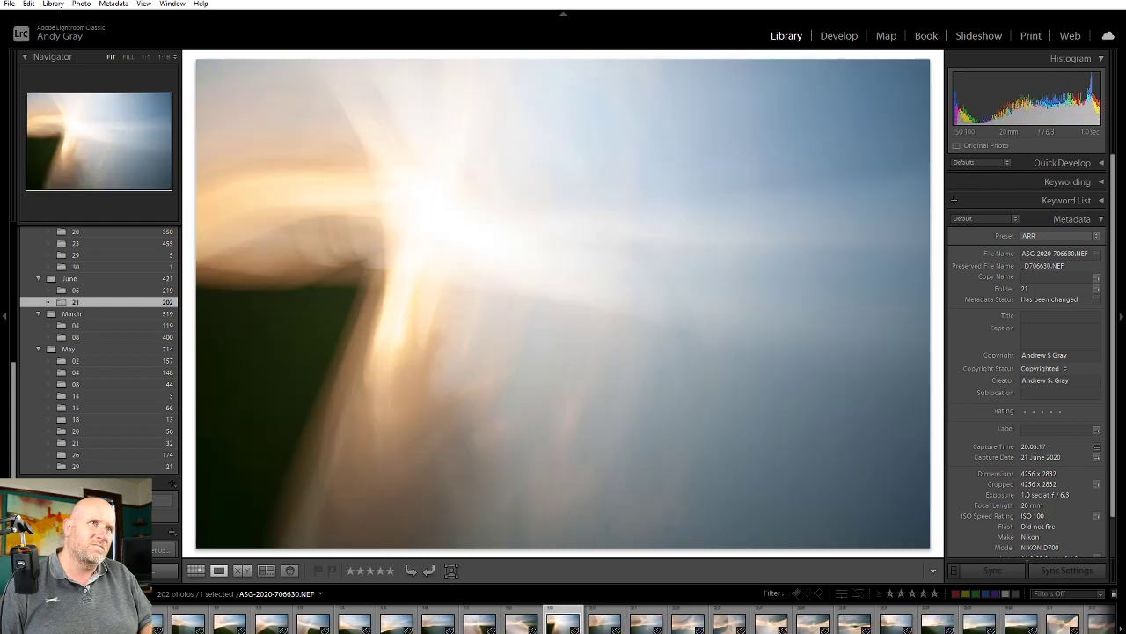
{"action": "key", "text": "Left"}
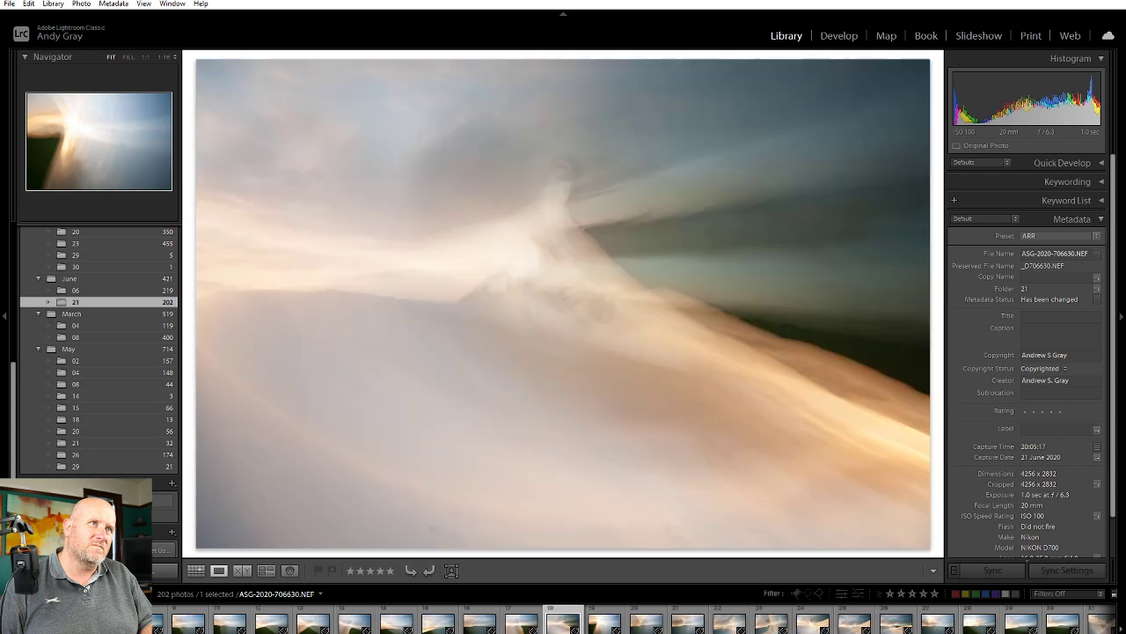
{"action": "key", "text": "Left"}
{"action": "key", "text": "Left"}
{"action": "key", "text": "Left"}
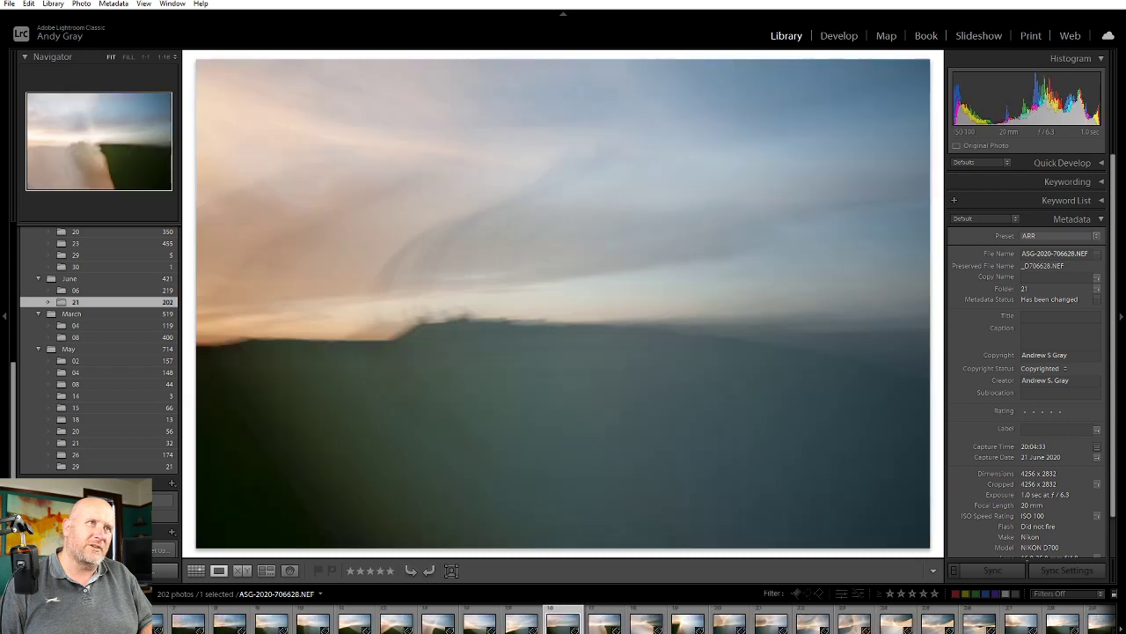
{"action": "key", "text": "Right"}
{"action": "key", "text": "Right"}
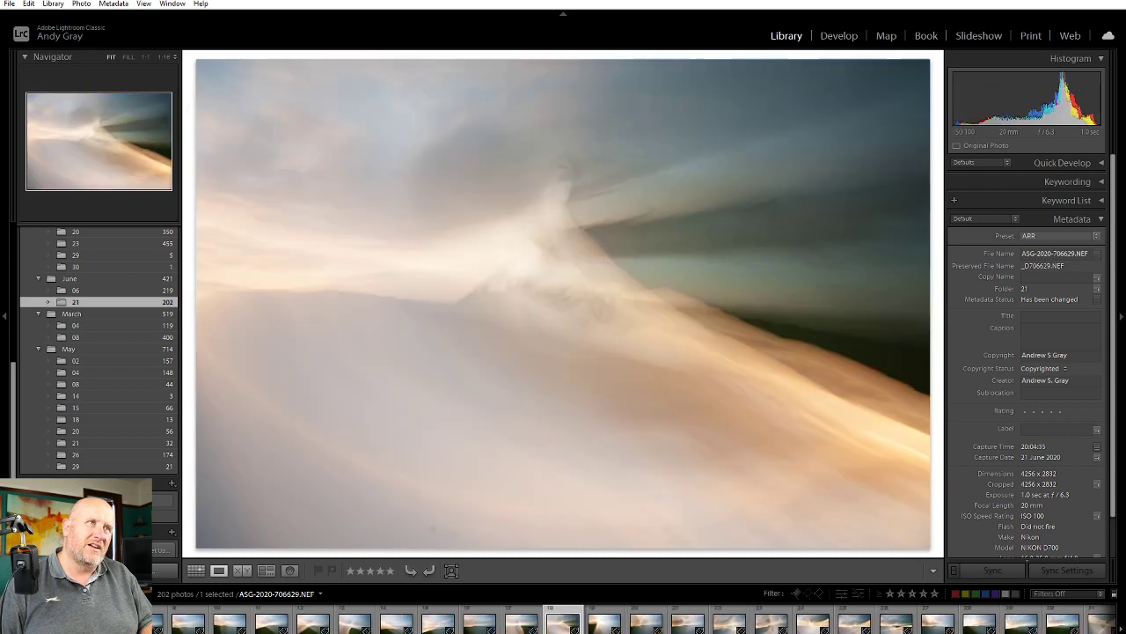
{"action": "key", "text": "Right"}
{"action": "key", "text": "Right"}
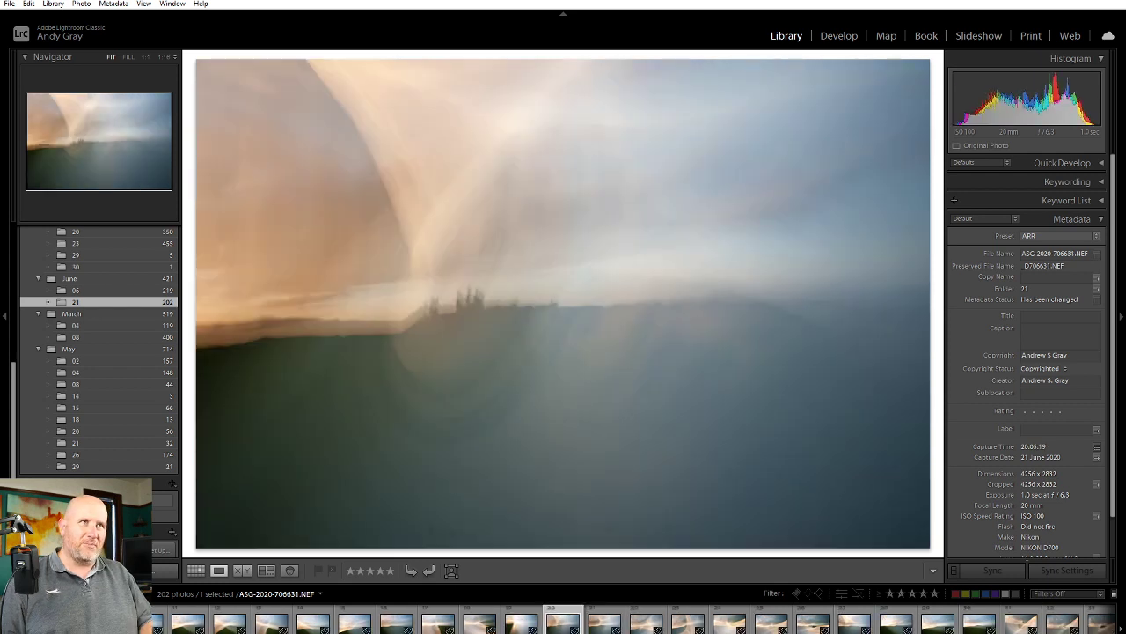
{"action": "key", "text": "Right"}
{"action": "key", "text": "Left"}
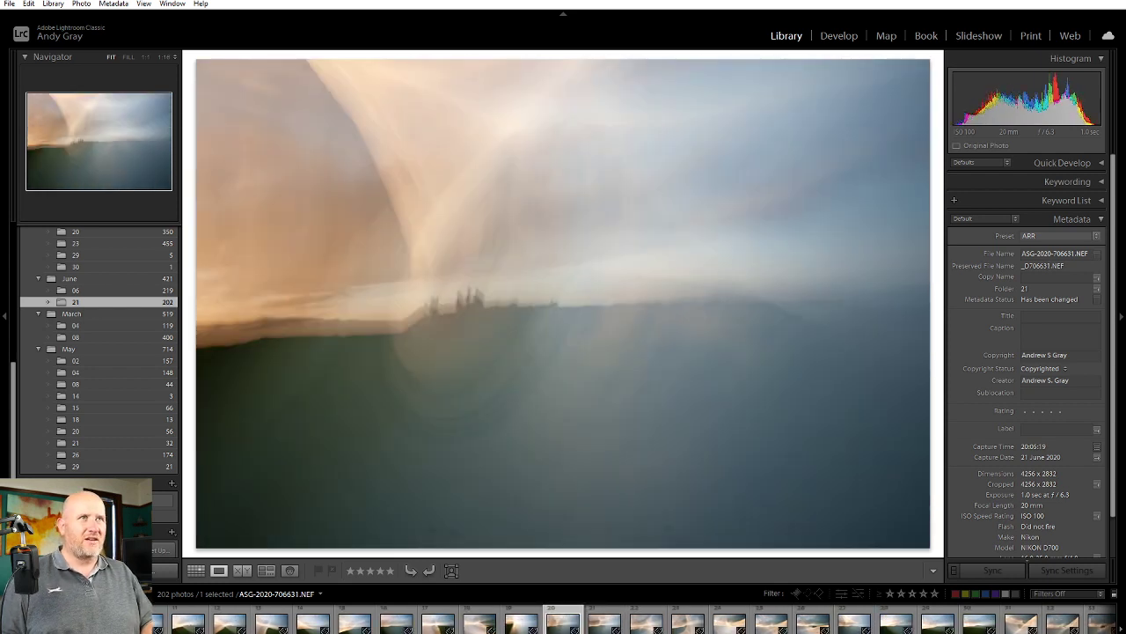
{"action": "key", "text": "Left"}
{"action": "key", "text": "Right"}
{"action": "key", "text": "Left"}
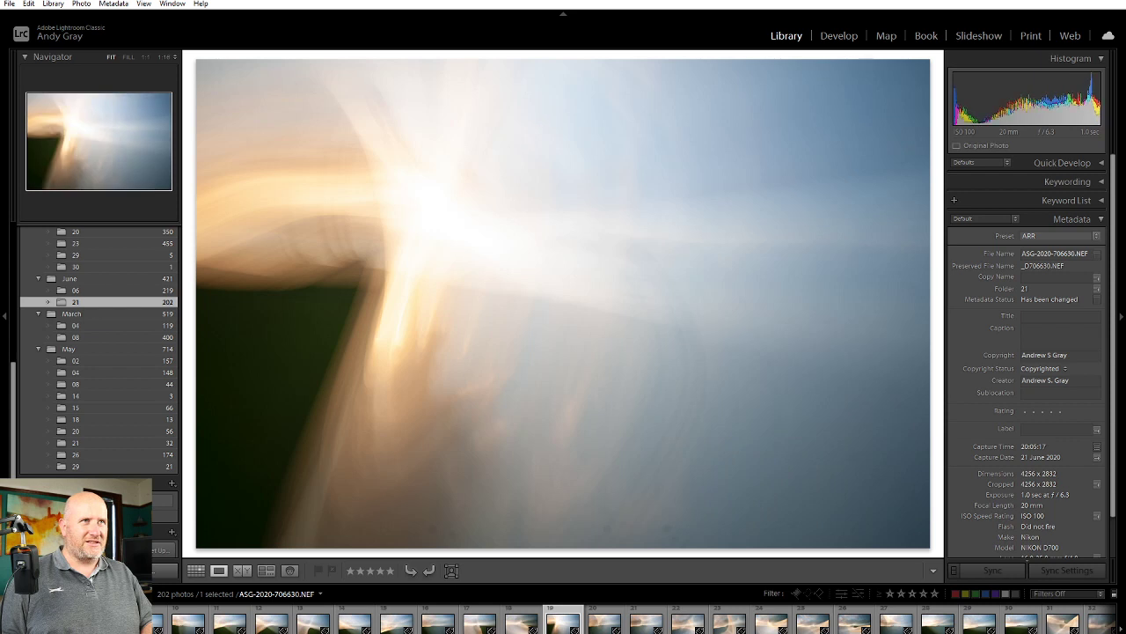
{"action": "key", "text": "Left"}
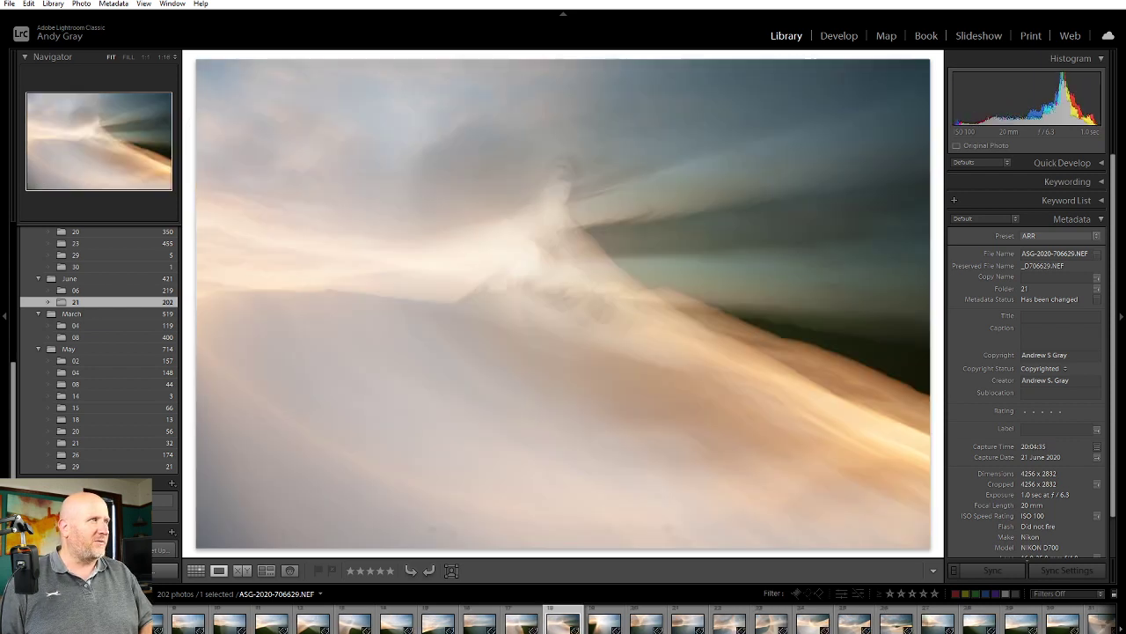
{"action": "key", "text": "Right"}
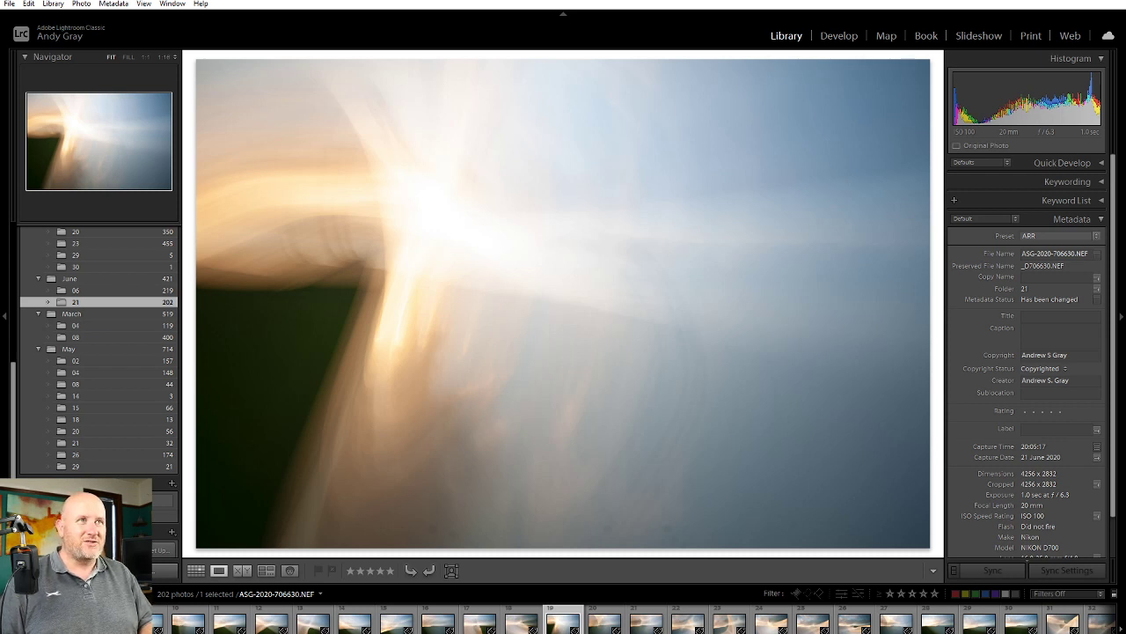
{"action": "key", "text": "Right"}
{"action": "key", "text": "Right"}
{"action": "key", "text": "Right"}
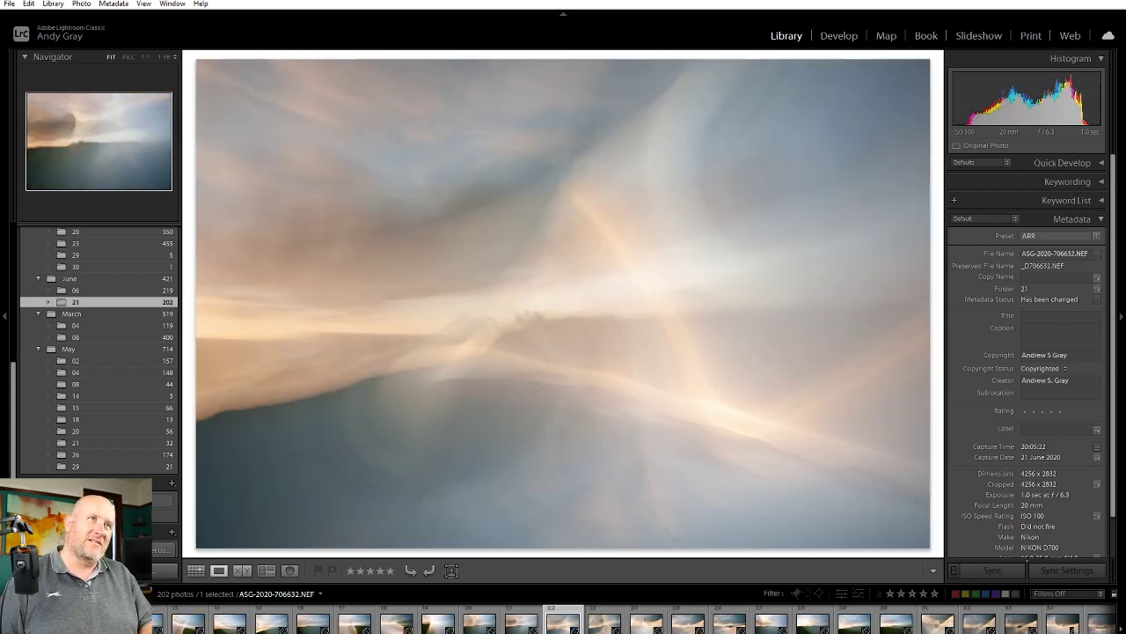
{"action": "key", "text": "Right"}
{"action": "key", "text": "Left"}
{"action": "key", "text": "1"}
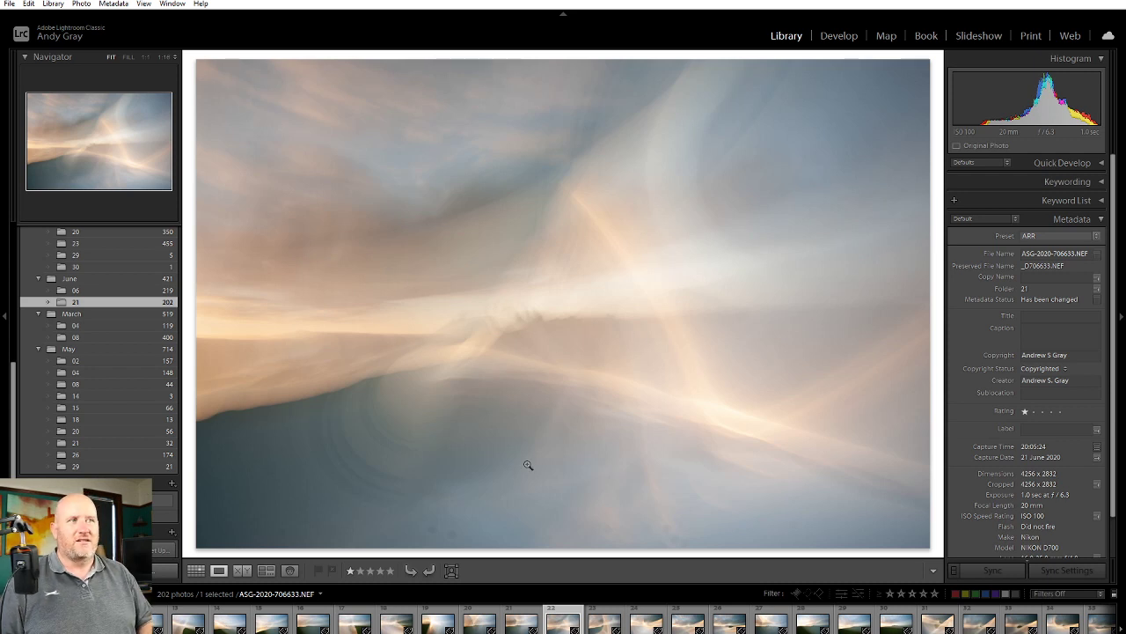
{"action": "key", "text": "Right"}
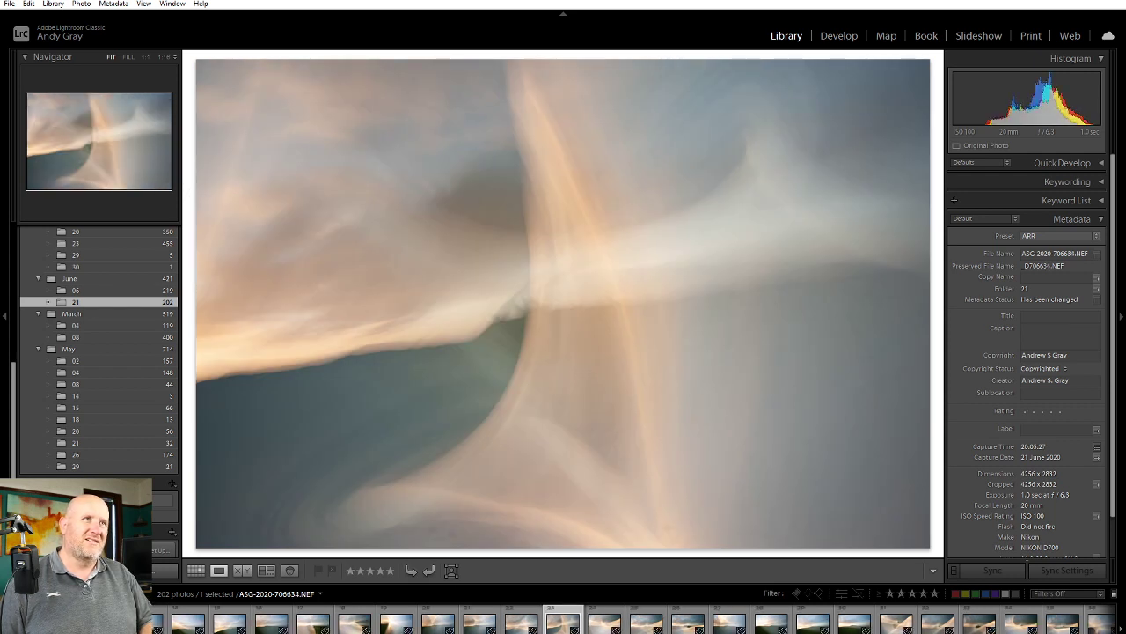
{"action": "key", "text": "Left"}
{"action": "key", "text": "Left"}
{"action": "key", "text": "Left"}
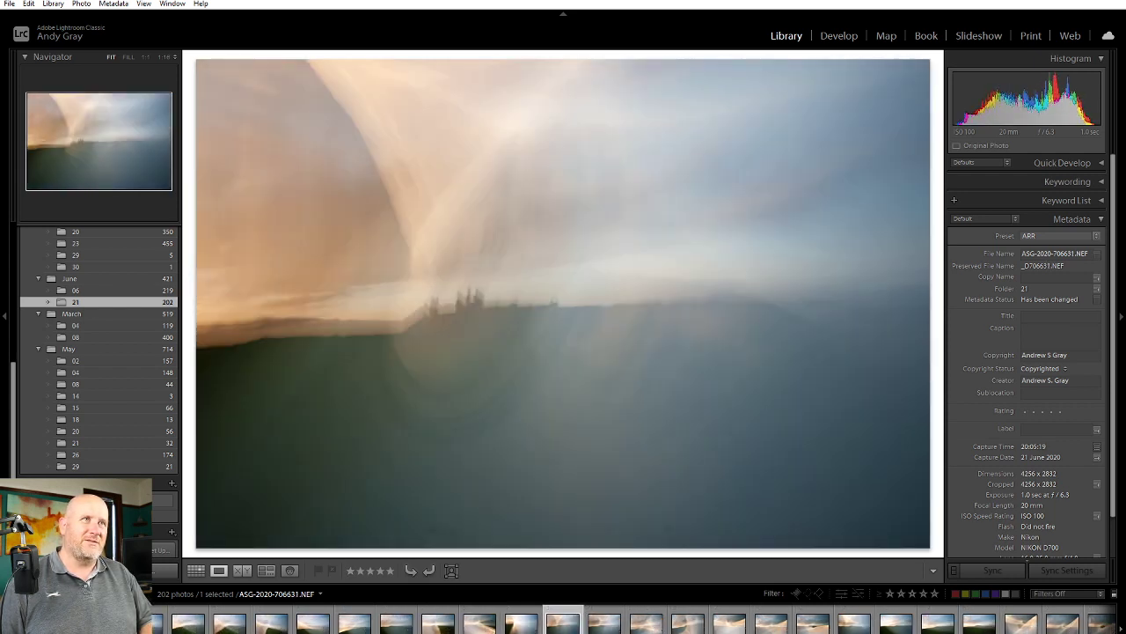
{"action": "key", "text": "Left"}
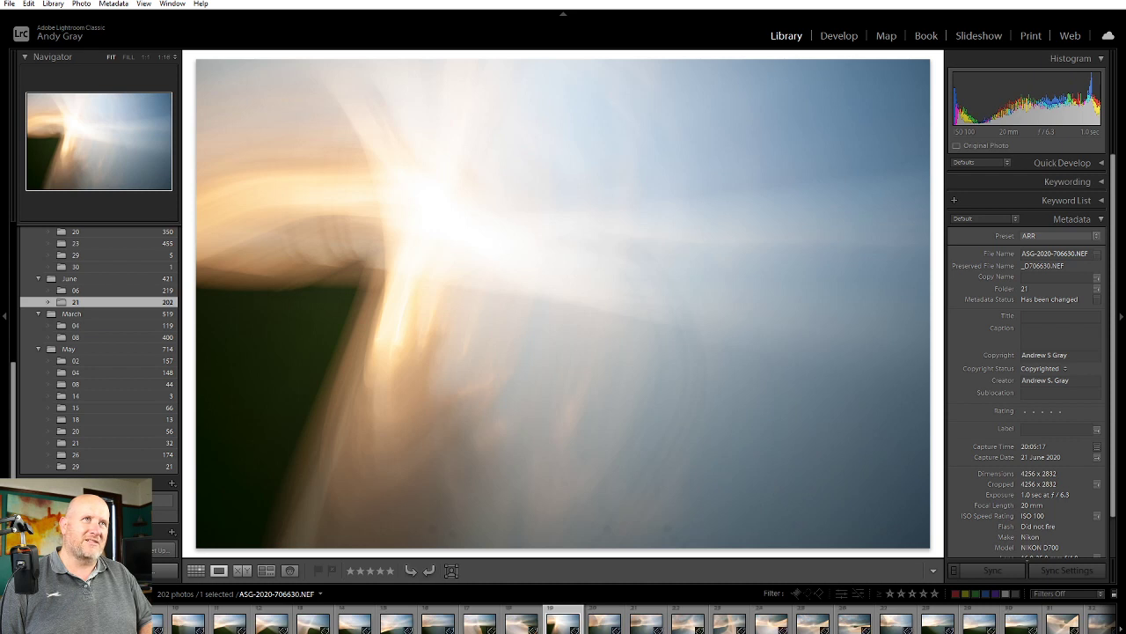
{"action": "key", "text": "1"}
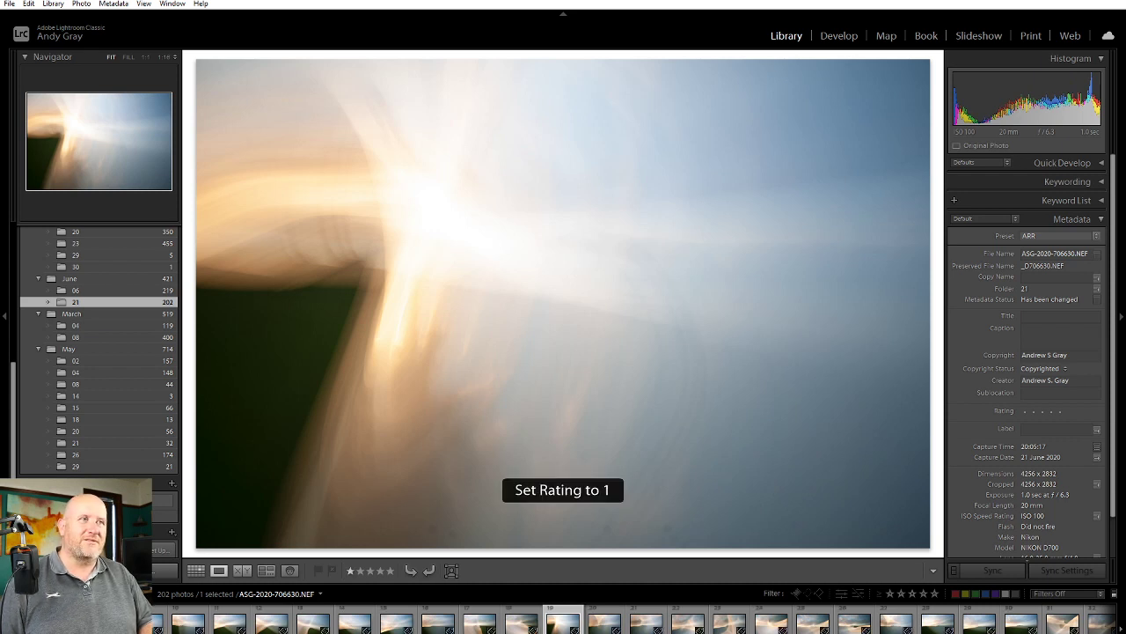
{"action": "key", "text": "Right"}
{"action": "key", "text": "Right"}
{"action": "key", "text": "Right"}
{"action": "key", "text": "Right"}
{"action": "key", "text": "Right"}
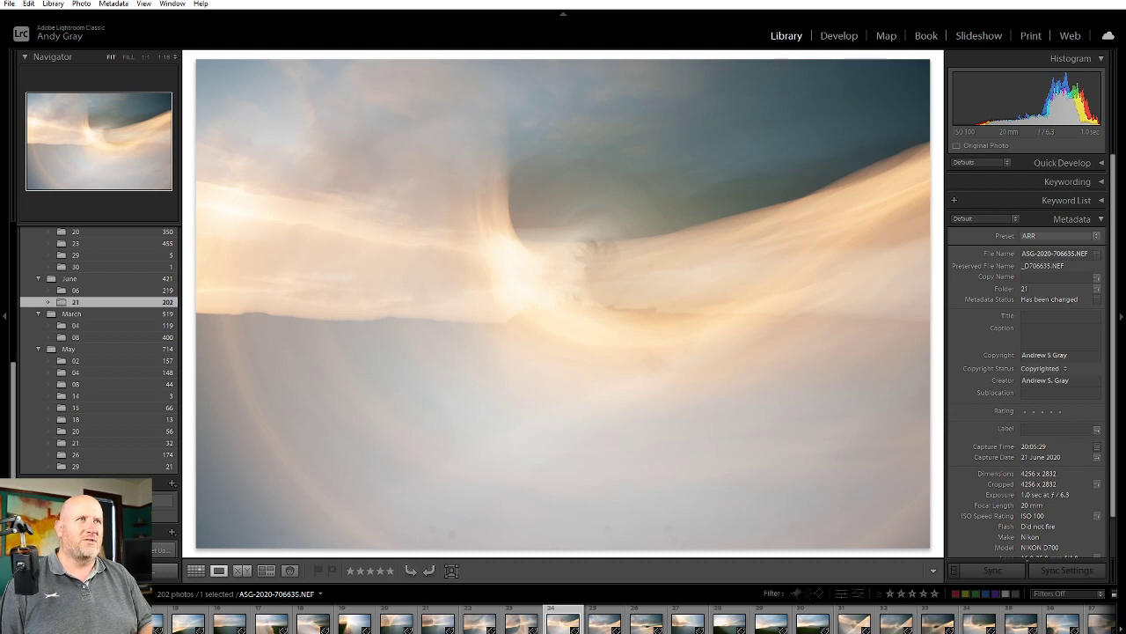
{"action": "key", "text": "Right"}
{"action": "key", "text": "Left"}
{"action": "key", "text": "Left"}
{"action": "key", "text": "Right"}
{"action": "key", "text": "Right"}
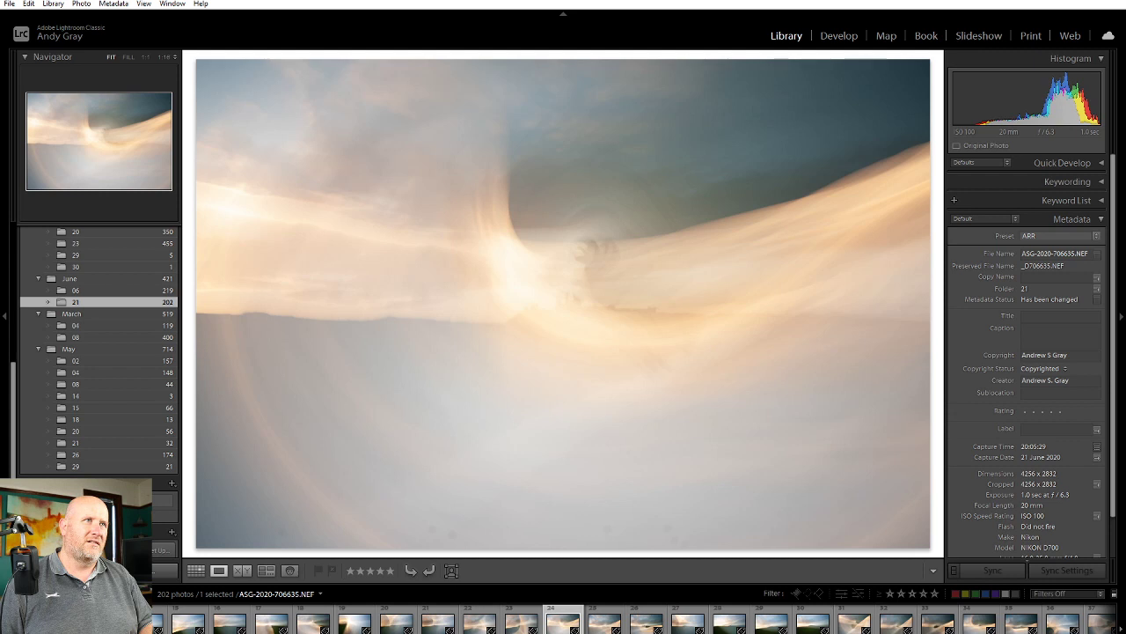
{"action": "key", "text": "Left"}
{"action": "key", "text": "Left"}
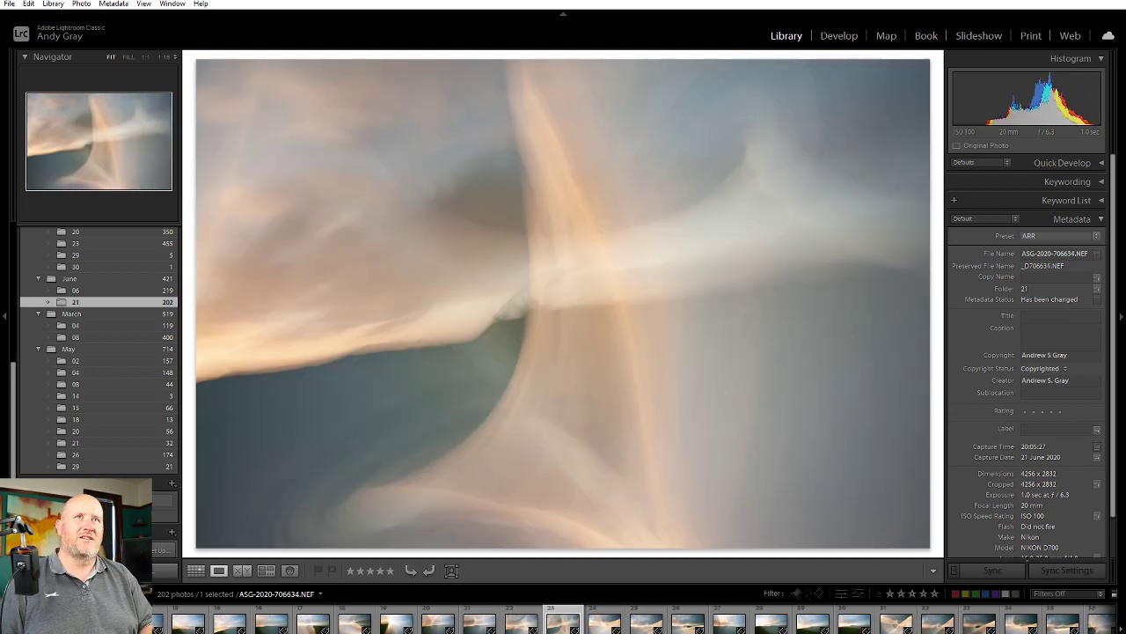
{"action": "key", "text": "Right"}
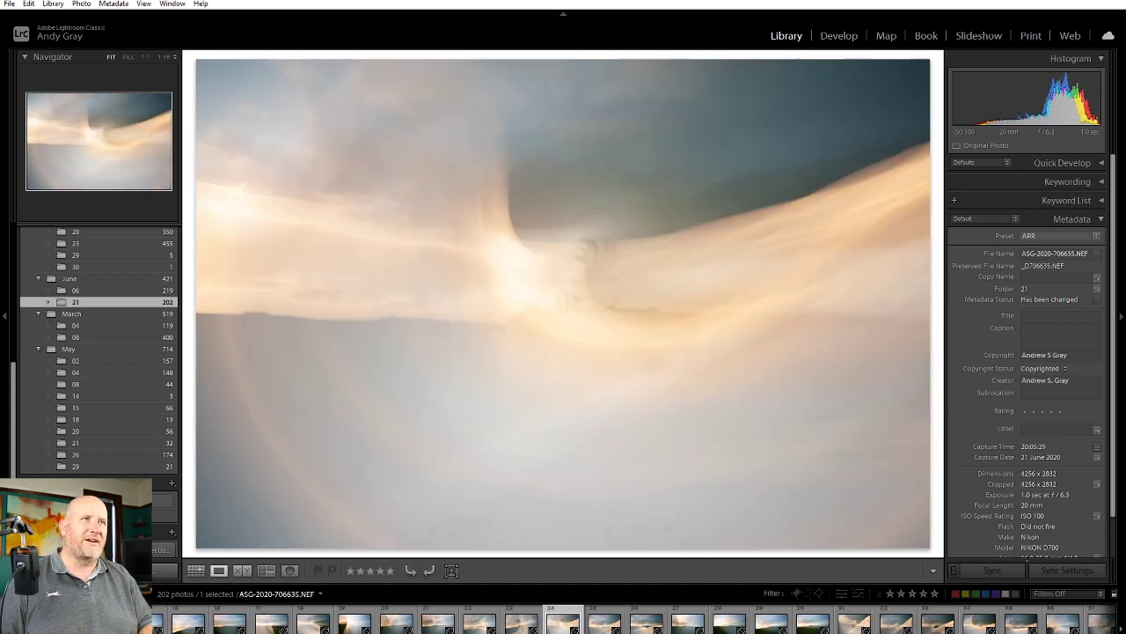
{"action": "key", "text": "Right"}
{"action": "key", "text": "Right"}
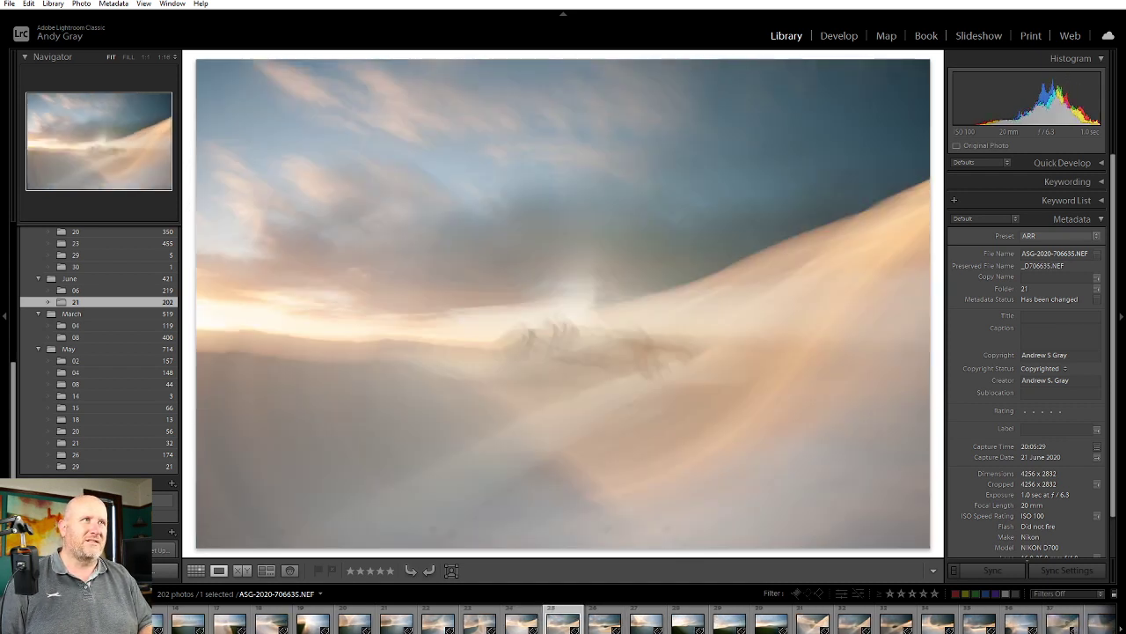
{"action": "key", "text": "Left"}
{"action": "key", "text": "Left"}
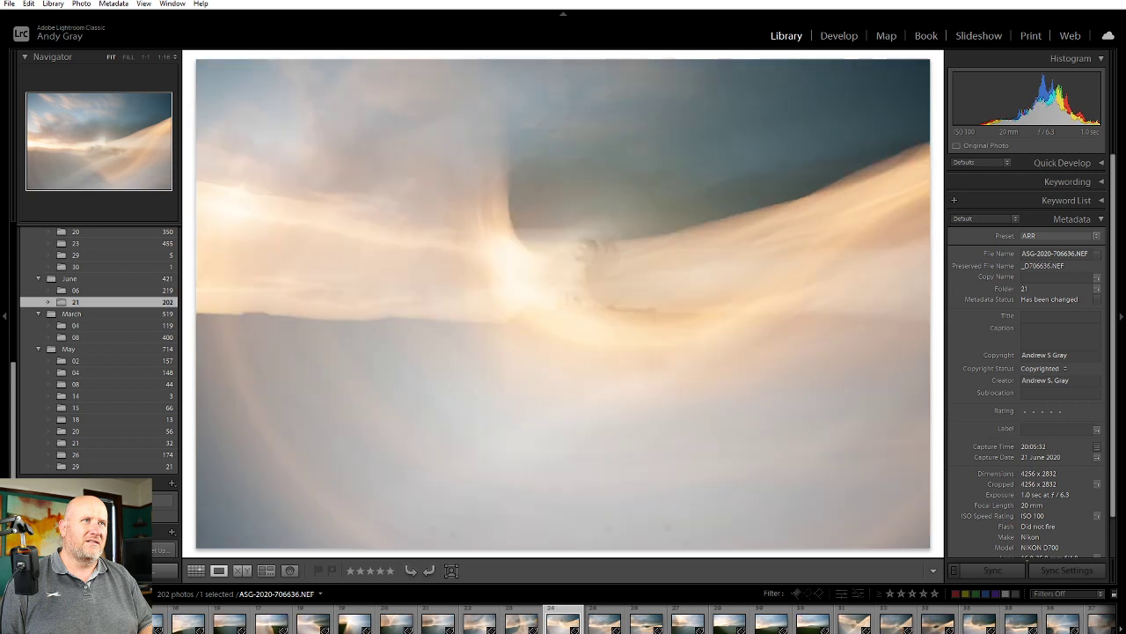
{"action": "key", "text": "1"}
{"action": "key", "text": "Left"}
{"action": "key", "text": "Right"}
{"action": "key", "text": "Right"}
{"action": "key", "text": "Right"}
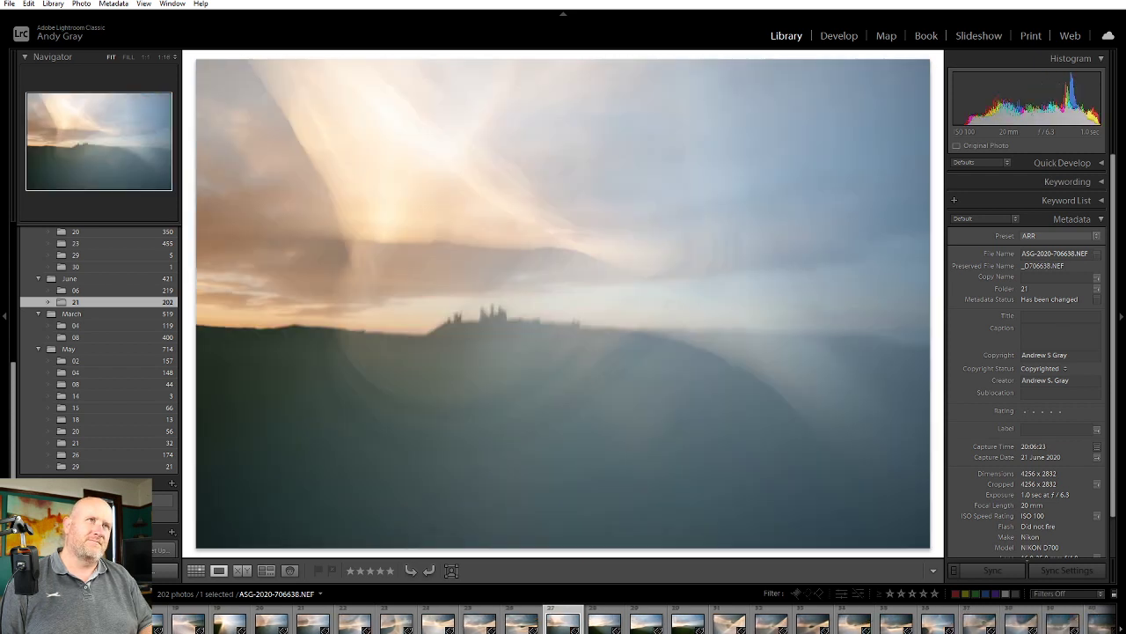
{"action": "key", "text": "Right"}
{"action": "key", "text": "Right"}
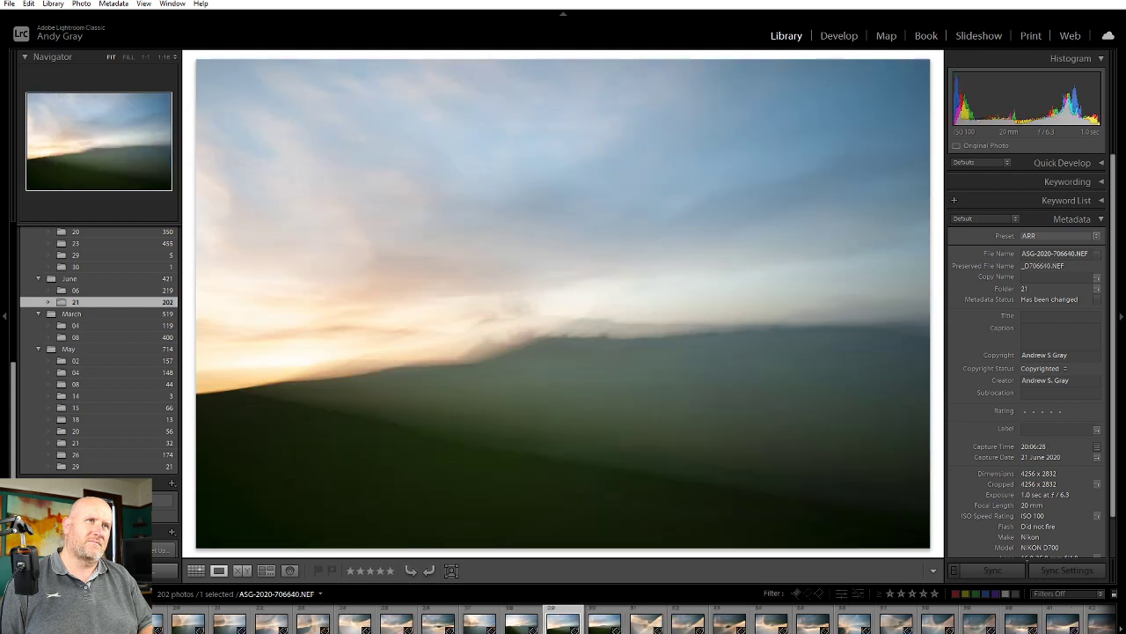
{"action": "key", "text": "Right"}
{"action": "key", "text": "Right"}
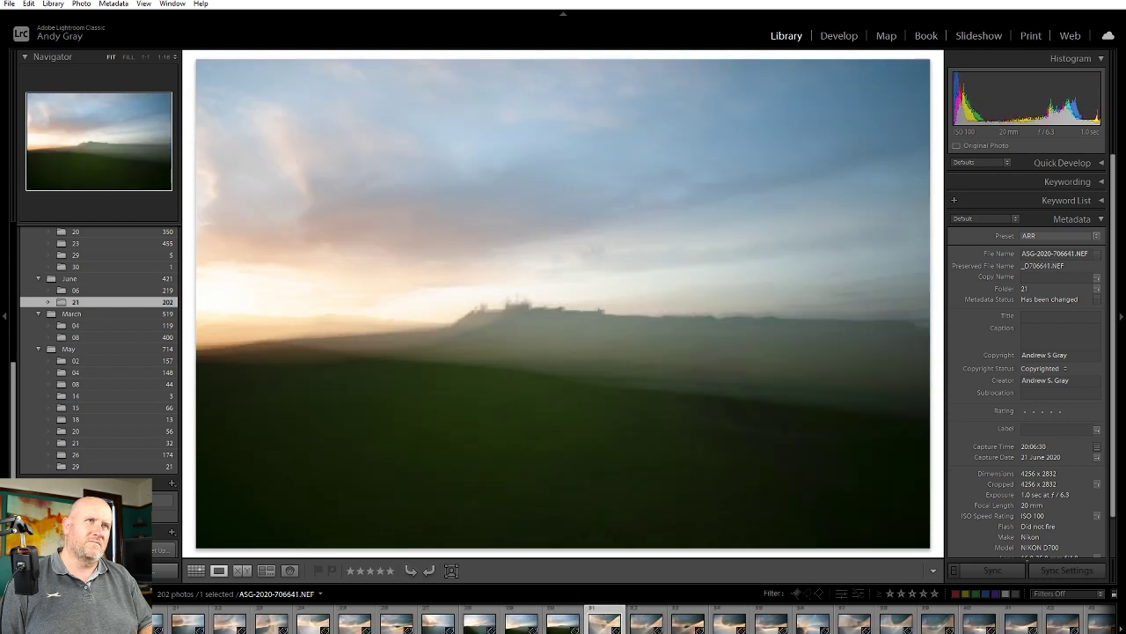
{"action": "key", "text": "Left"}
{"action": "key", "text": "Left"}
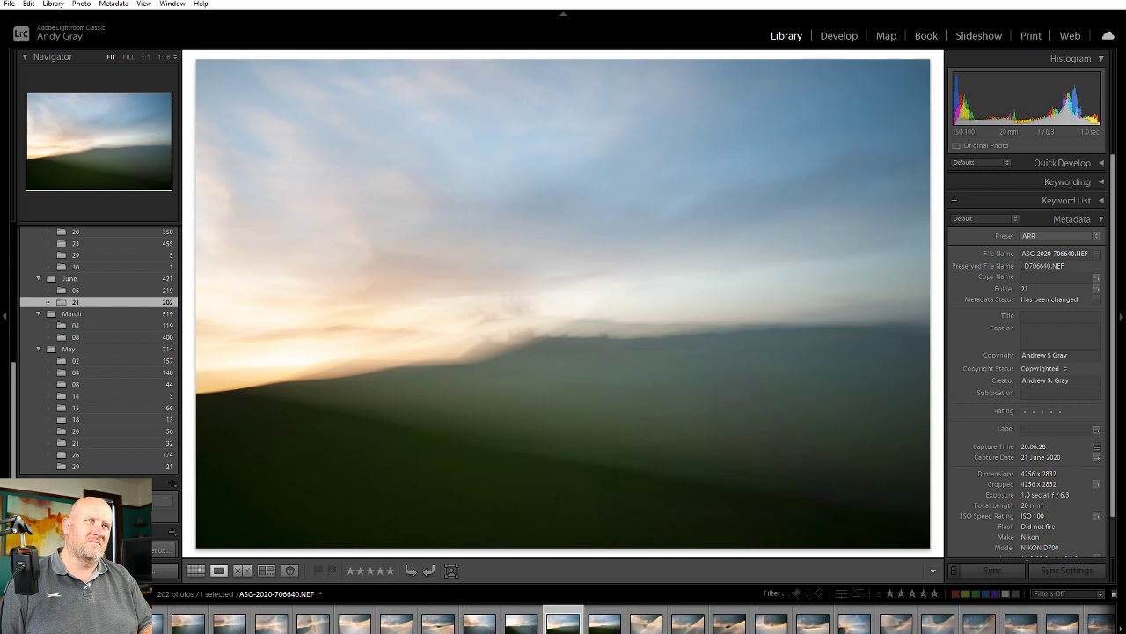
{"action": "key", "text": "Left"}
{"action": "key", "text": "Left"}
{"action": "key", "text": "Right"}
{"action": "key", "text": "Right"}
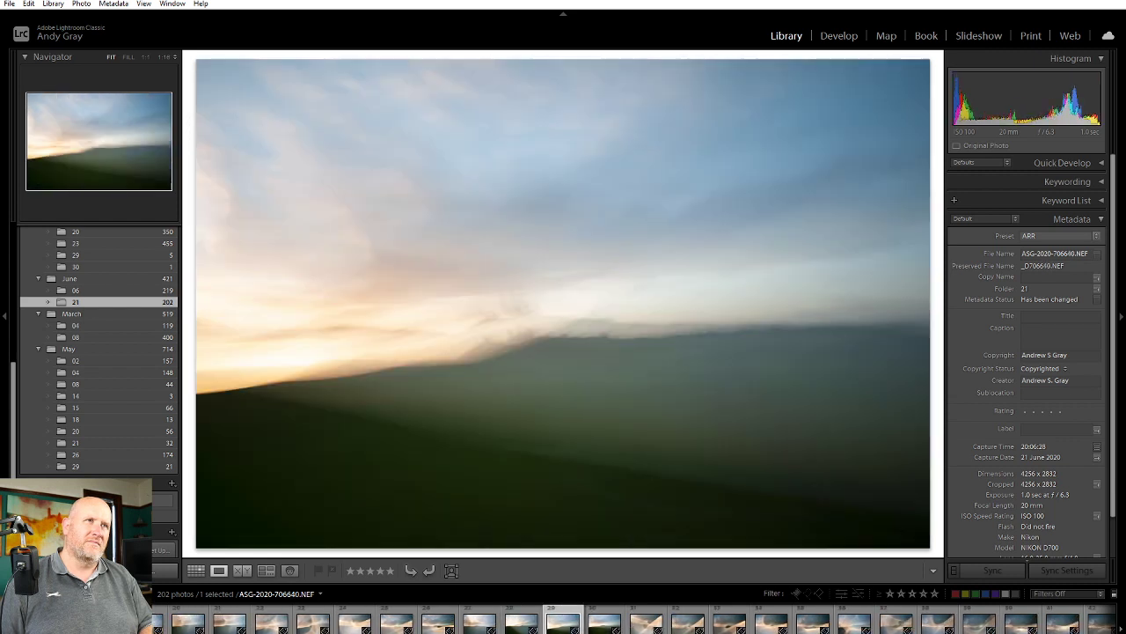
{"action": "key", "text": "1"}
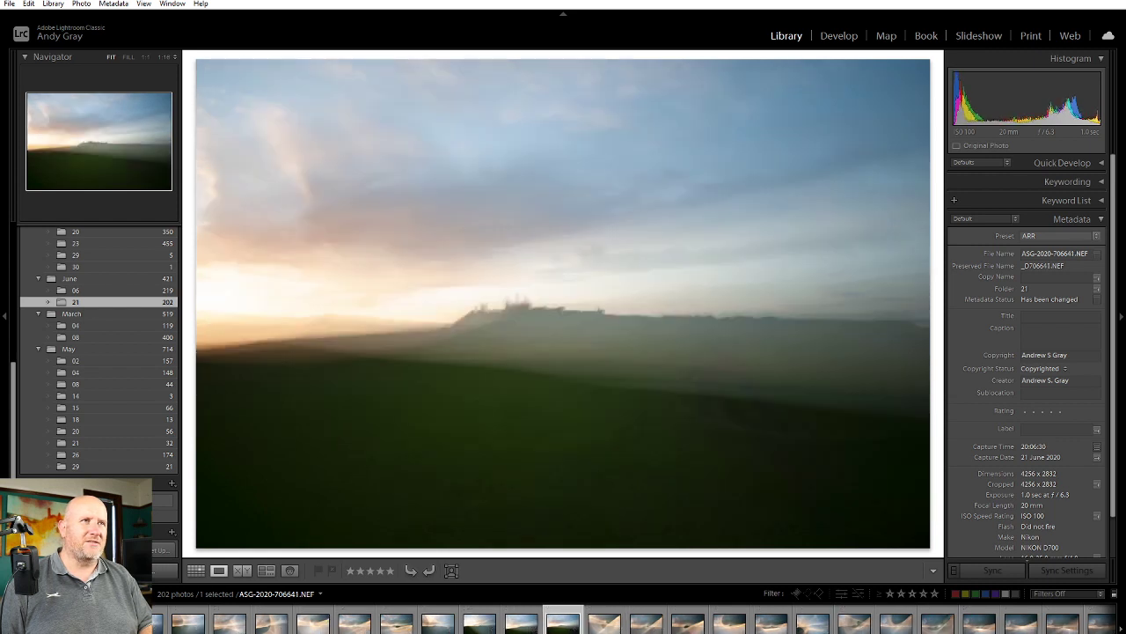
{"action": "key", "text": "1"}
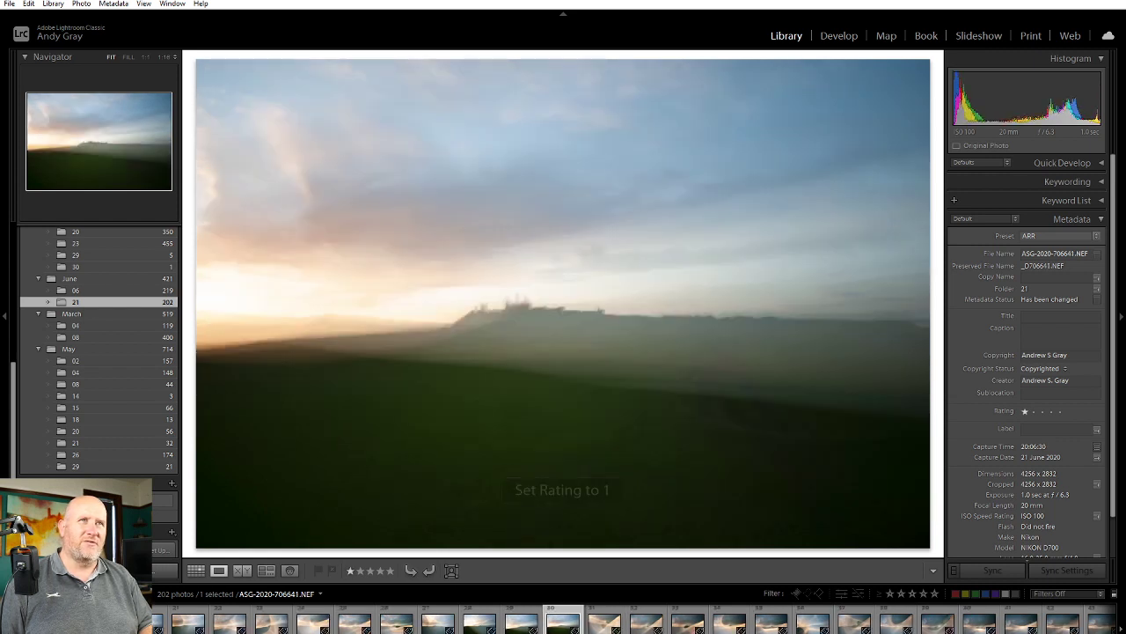
{"action": "key", "text": "Left"}
{"action": "key", "text": "Right"}
{"action": "key", "text": "Left"}
{"action": "key", "text": "Right"}
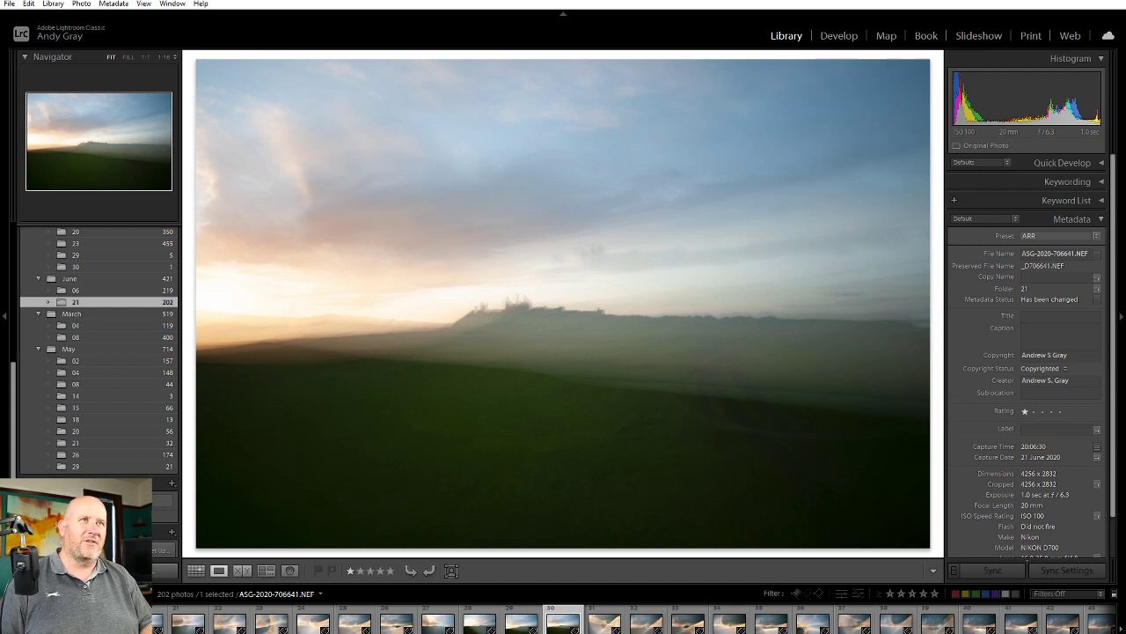
{"action": "left_click", "coordinate": [517, 309]}
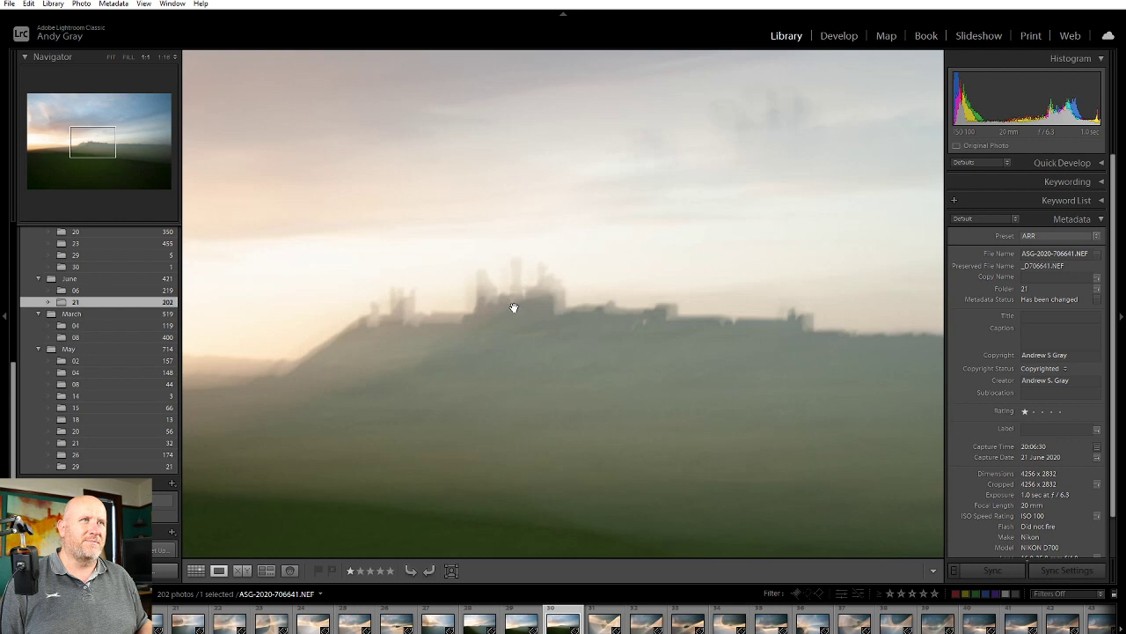
{"action": "left_click_drag", "start_coordinate": [661, 311], "coordinate": [589, 344]}
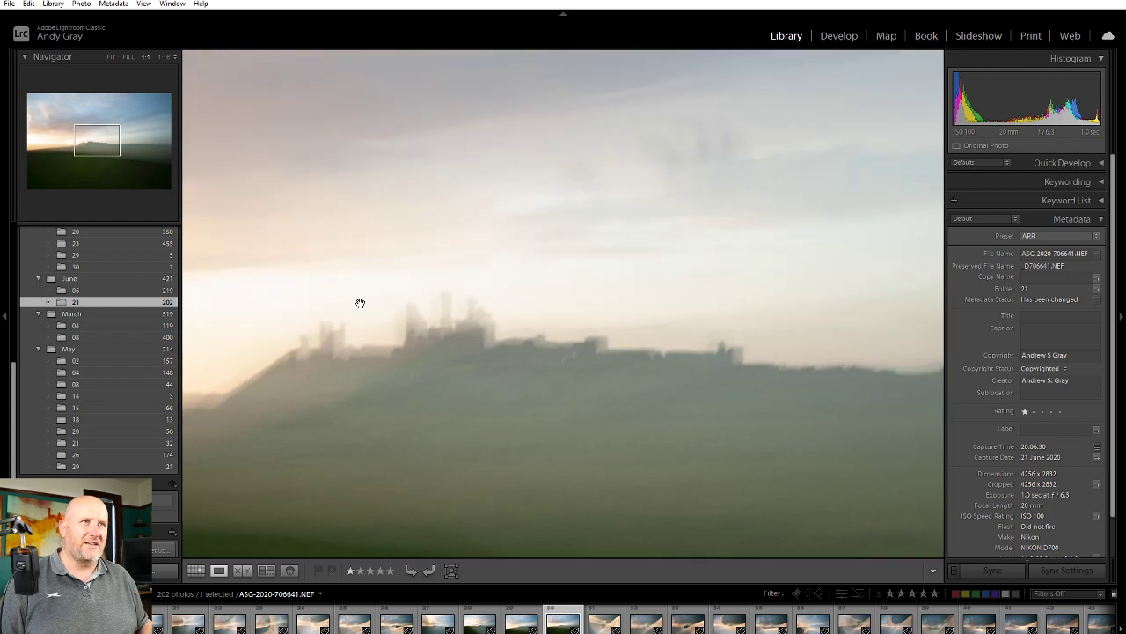
{"action": "left_click_drag", "start_coordinate": [360, 304], "coordinate": [471, 318]}
{"action": "left_click", "coordinate": [584, 335]}
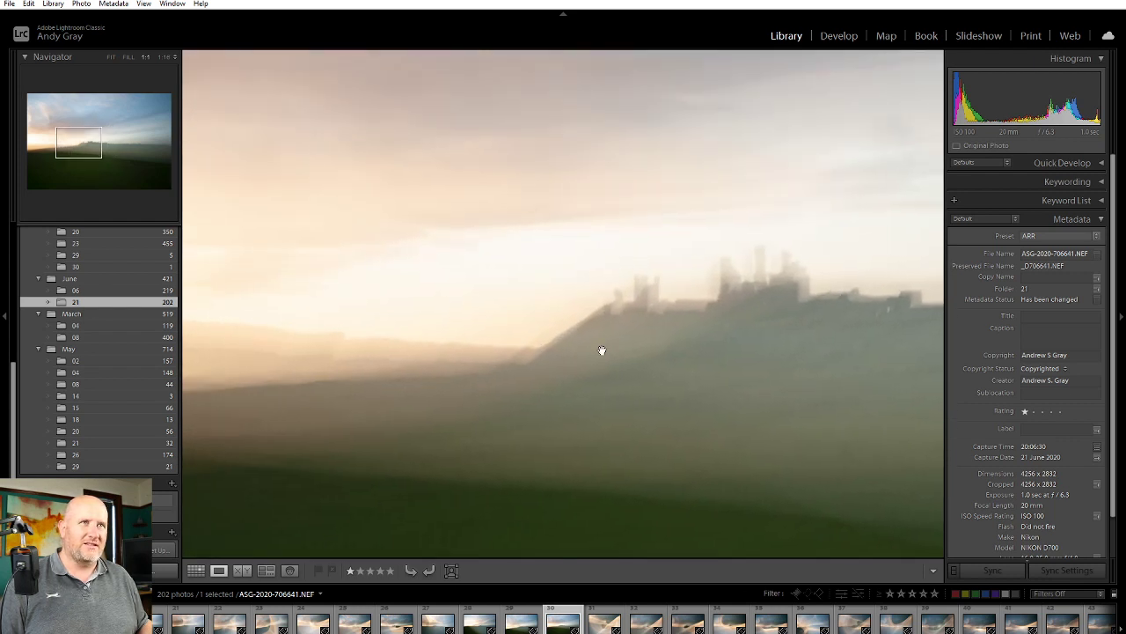
{"action": "key", "text": "Right"}
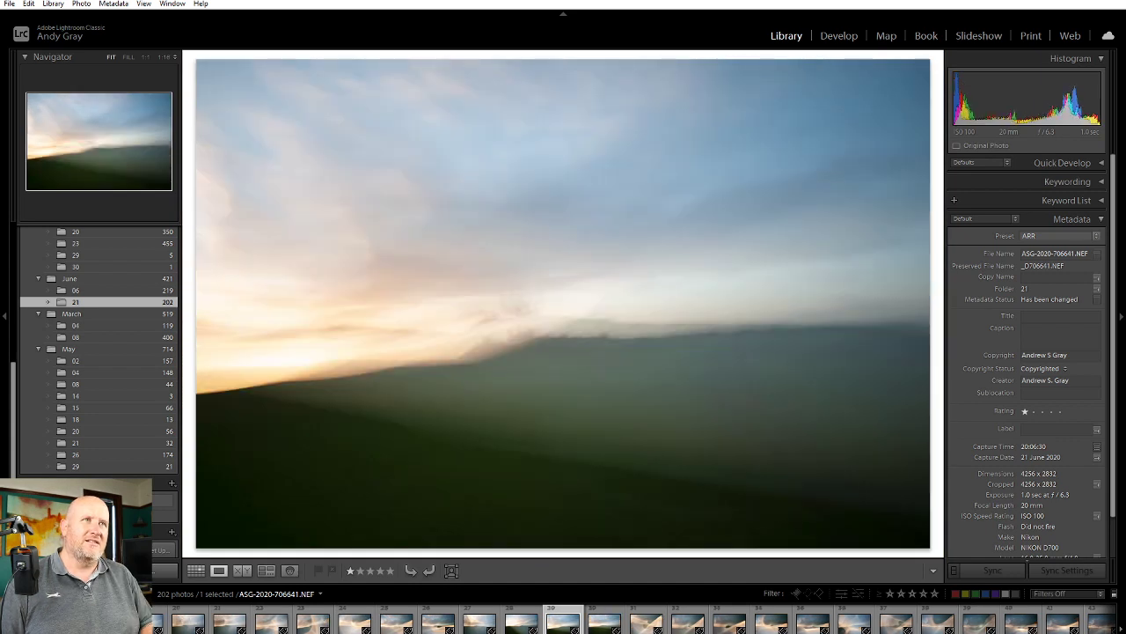
{"action": "left_click", "coordinate": [555, 344]}
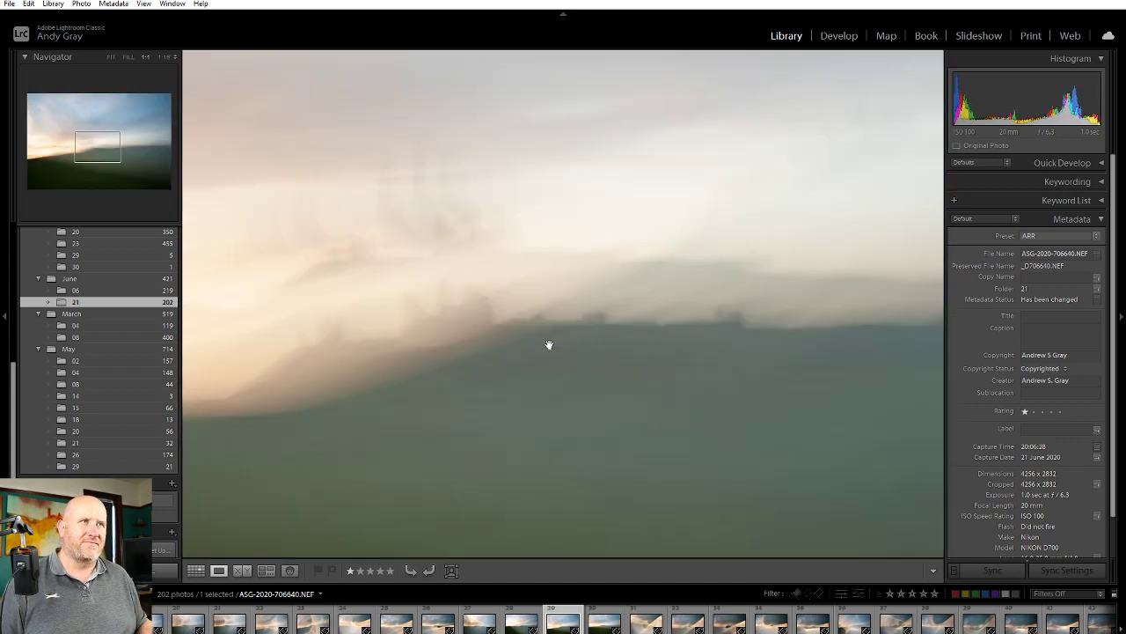
{"action": "left_click_drag", "start_coordinate": [514, 303], "coordinate": [595, 282]}
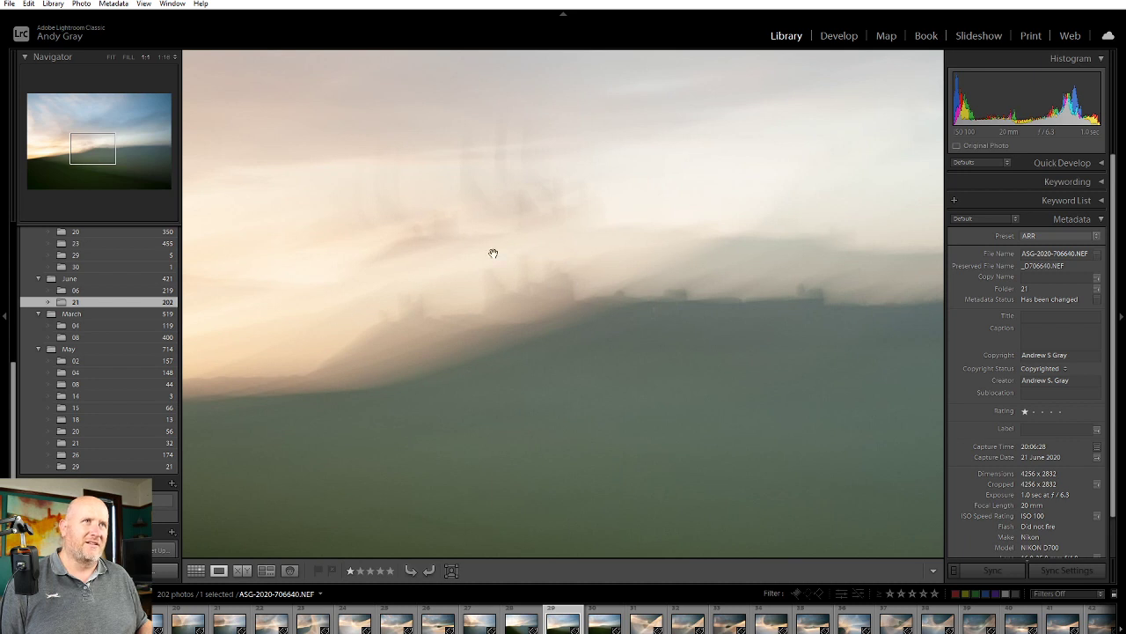
{"action": "left_click", "coordinate": [517, 283]}
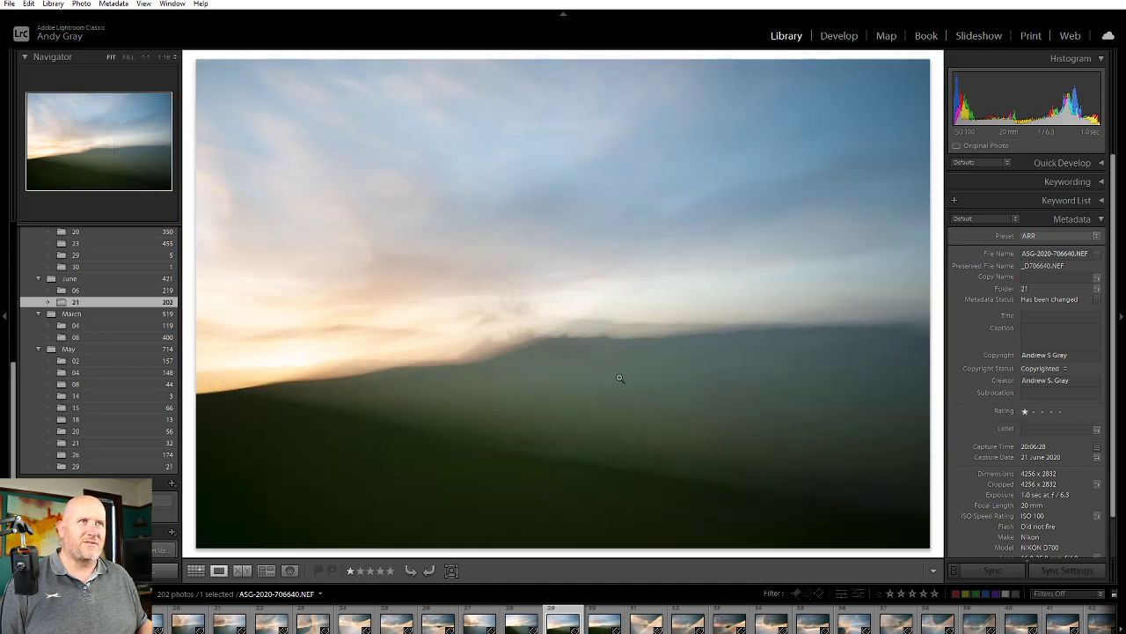
{"action": "key", "text": "Right"}
{"action": "key", "text": "Right"}
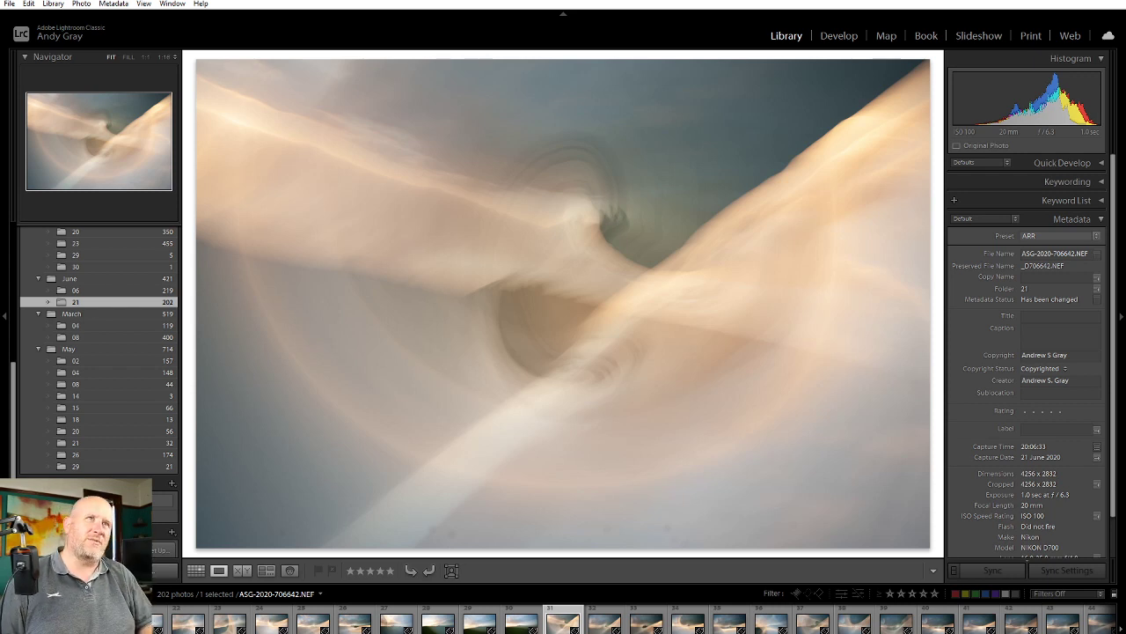
{"action": "key", "text": "Right"}
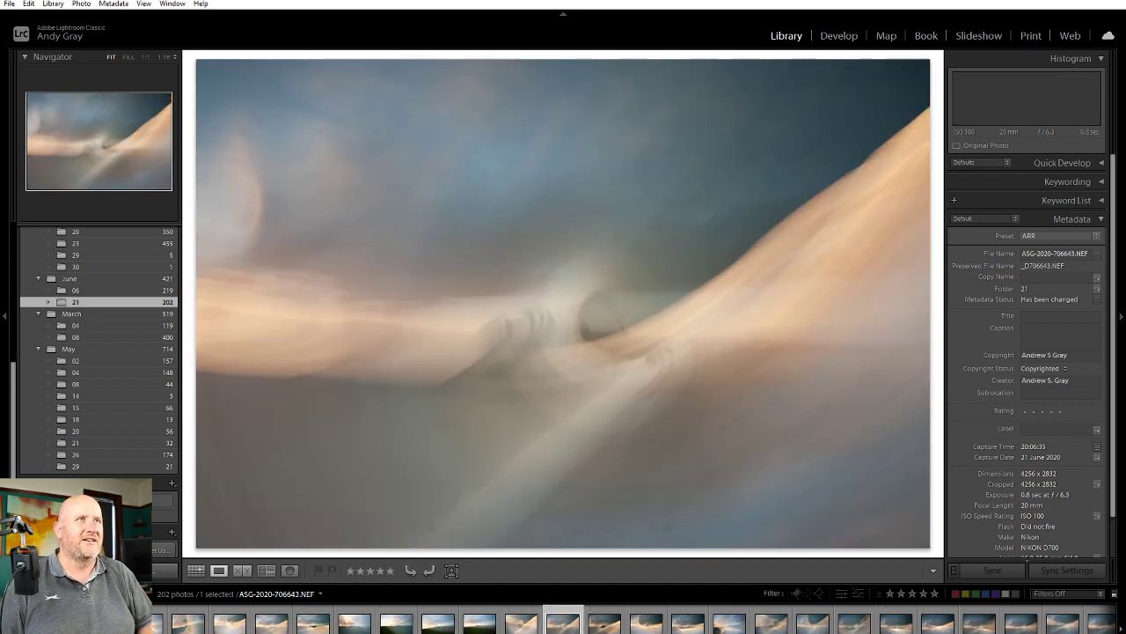
{"action": "key", "text": "Right"}
{"action": "key", "text": "Right"}
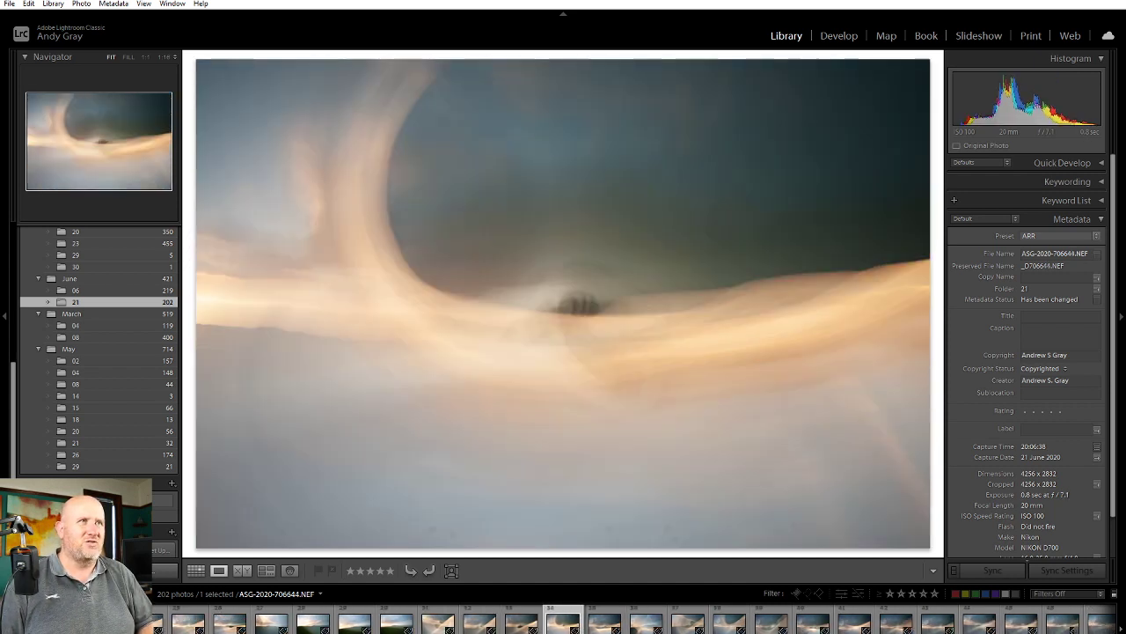
{"action": "key", "text": "Left"}
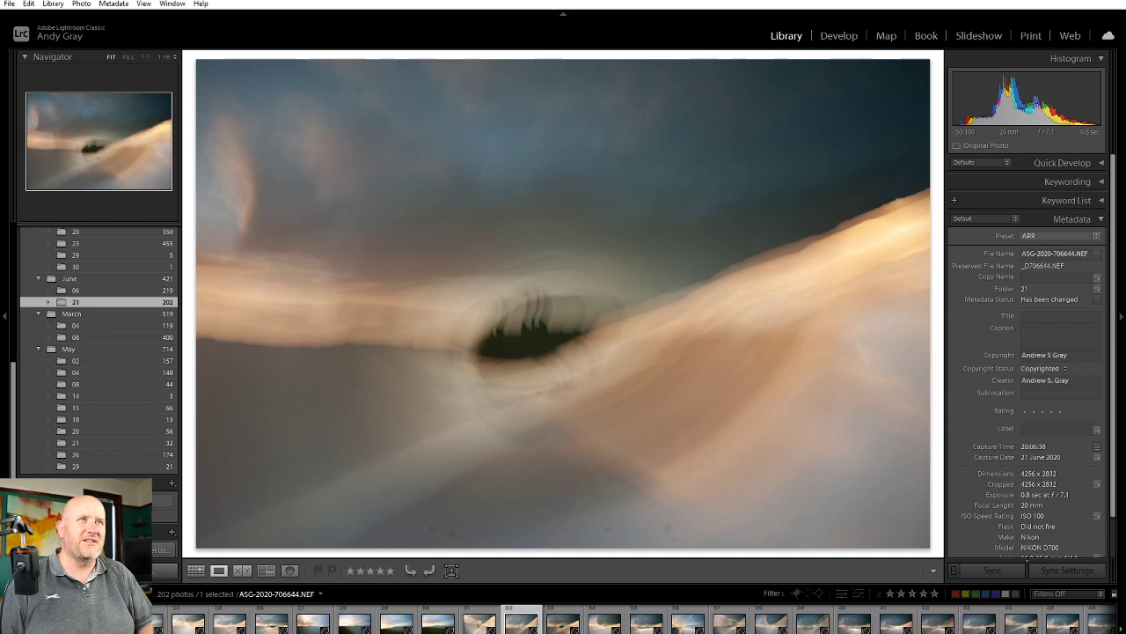
{"action": "key", "text": "Right"}
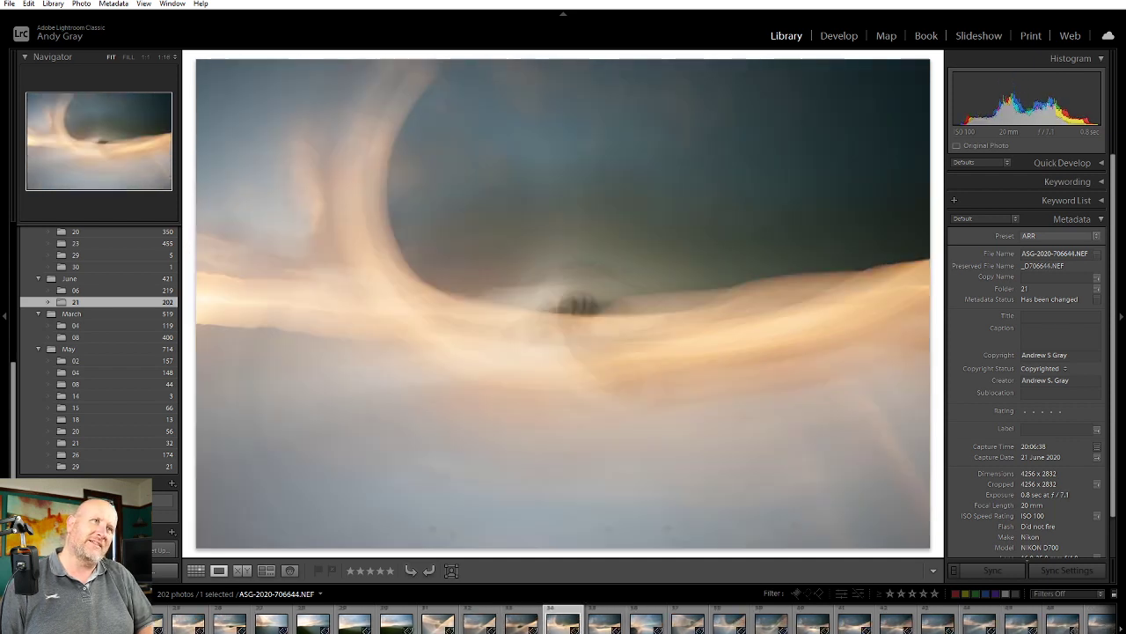
{"action": "key", "text": "Right"}
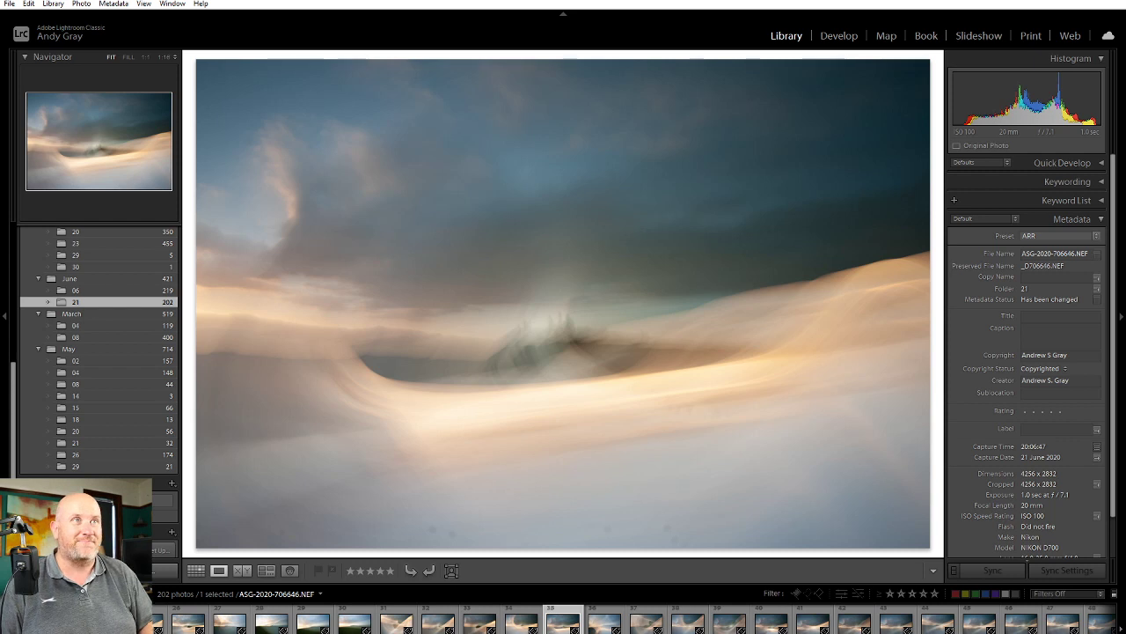
{"action": "key", "text": "Left"}
{"action": "key", "text": "Left"}
{"action": "key", "text": "Left"}
{"action": "key", "text": "Left"}
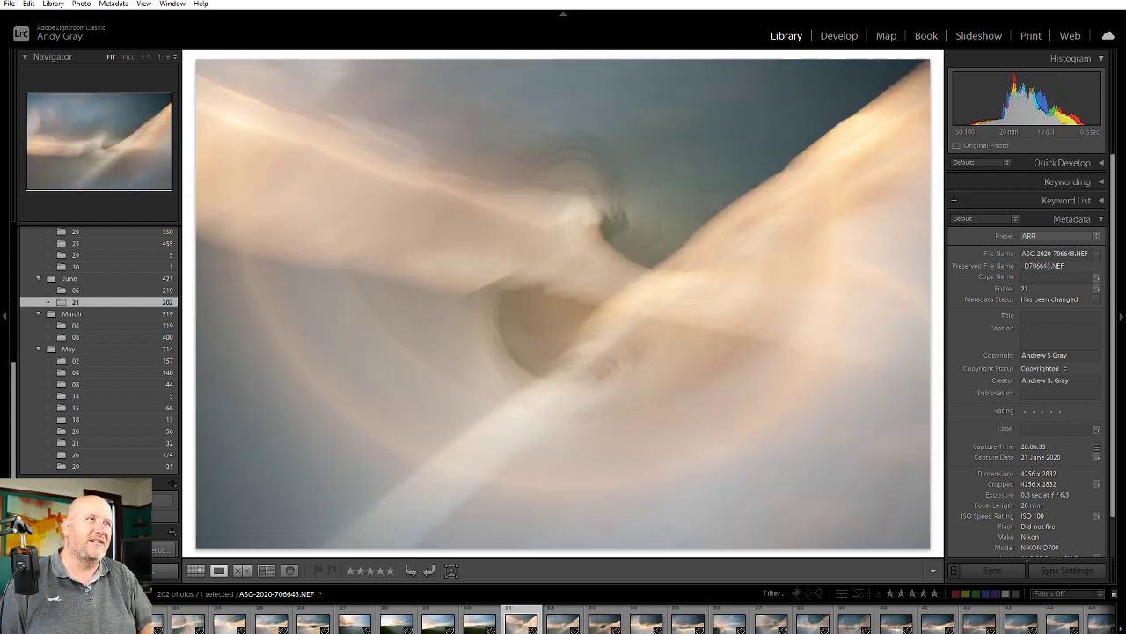
{"action": "key", "text": "Right"}
{"action": "key", "text": "Right"}
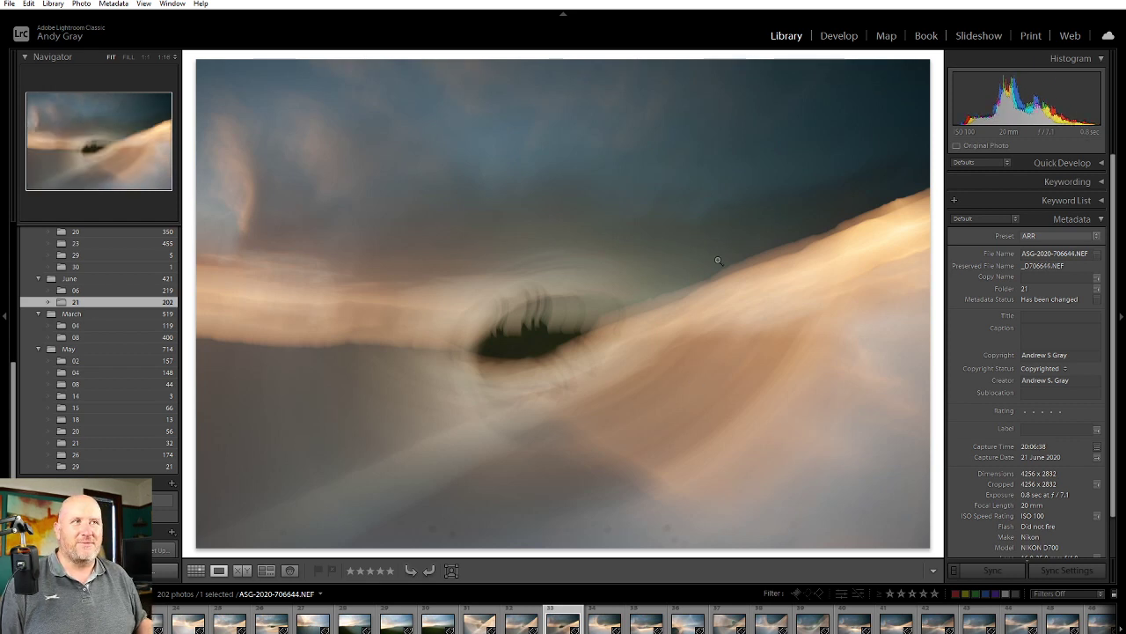
{"action": "left_click", "coordinate": [516, 342]}
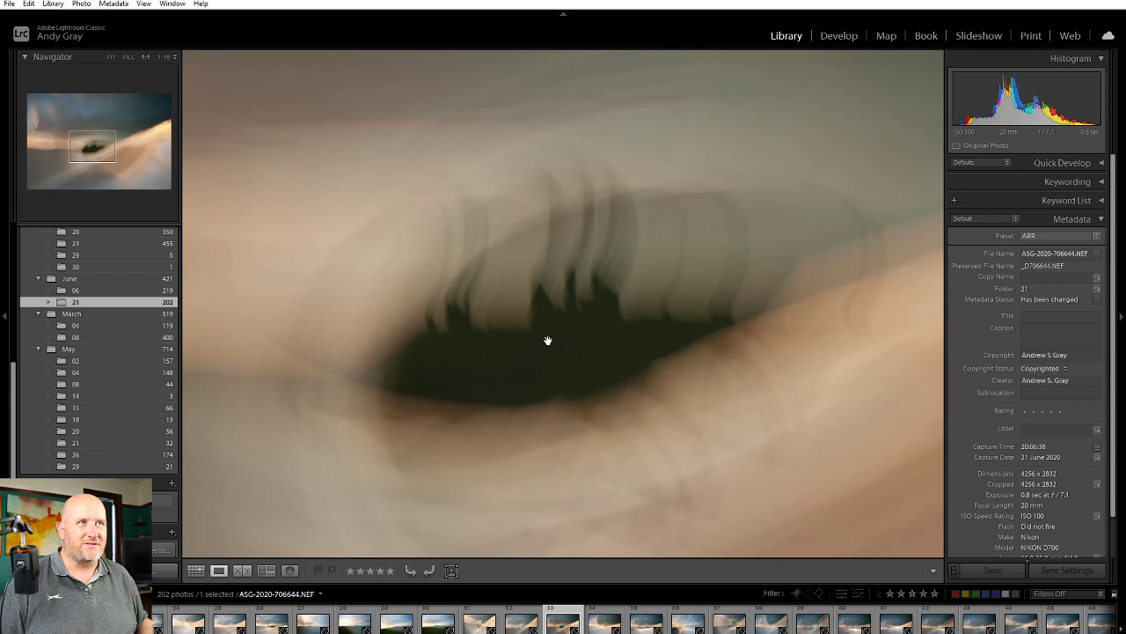
{"action": "left_click_drag", "start_coordinate": [548, 337], "coordinate": [460, 407]}
{"action": "left_click", "coordinate": [461, 408]}
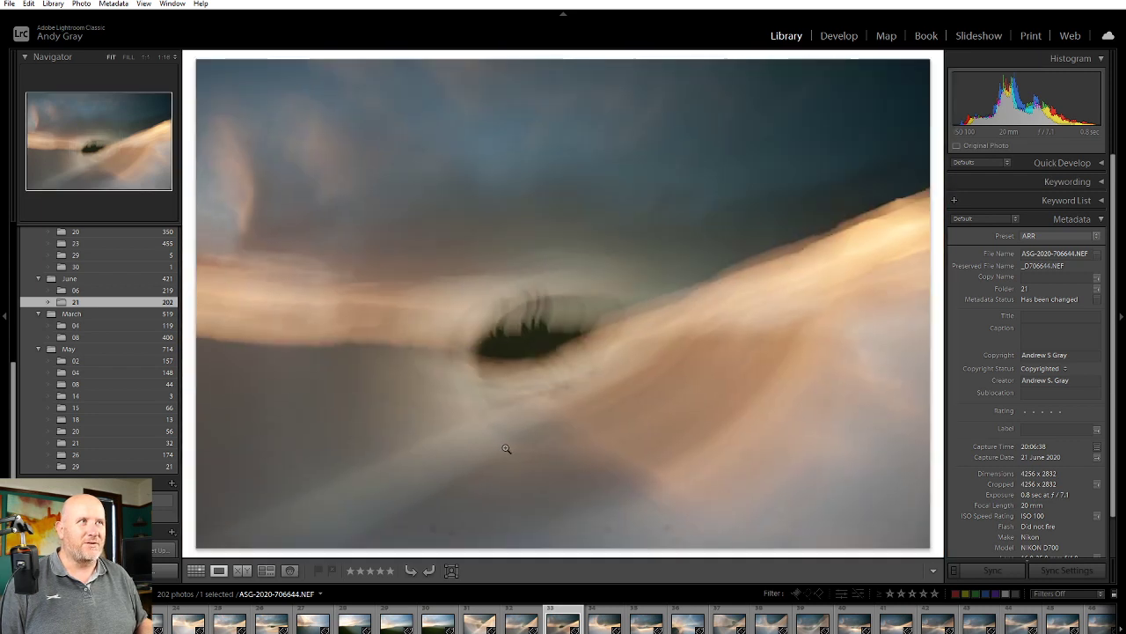
{"action": "key", "text": "Right"}
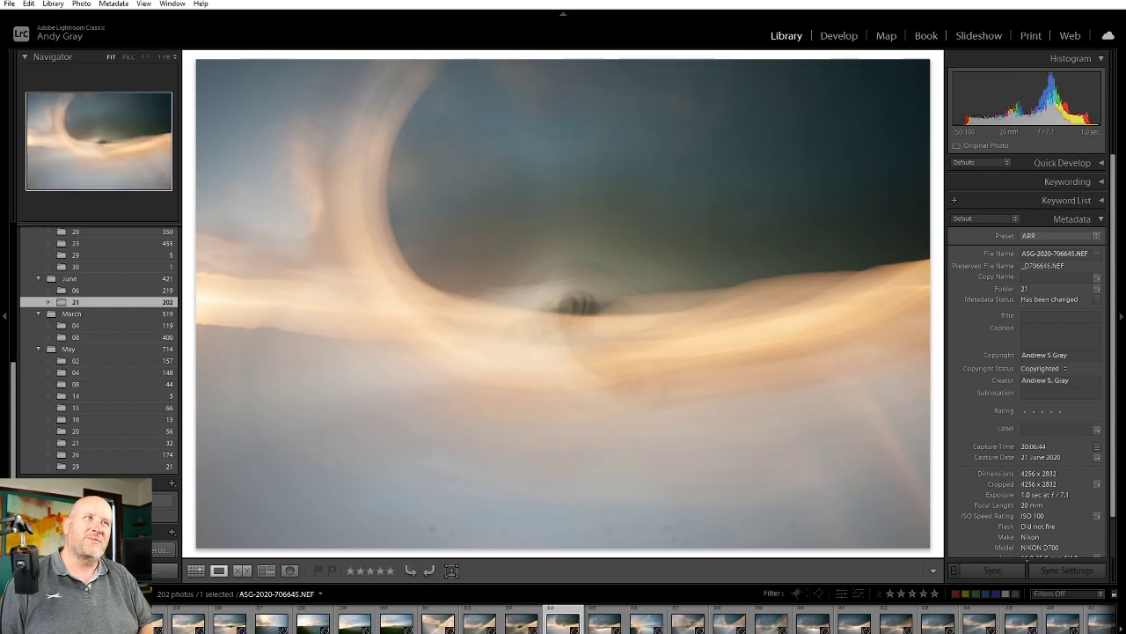
{"action": "key", "text": "1"}
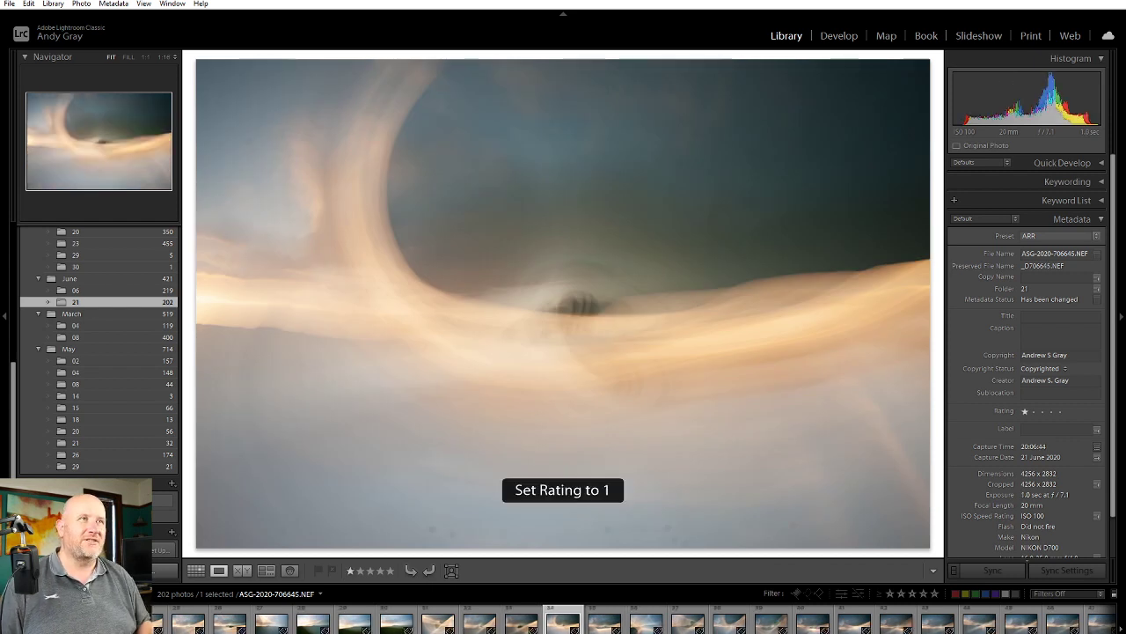
{"action": "left_click", "coordinate": [611, 317]}
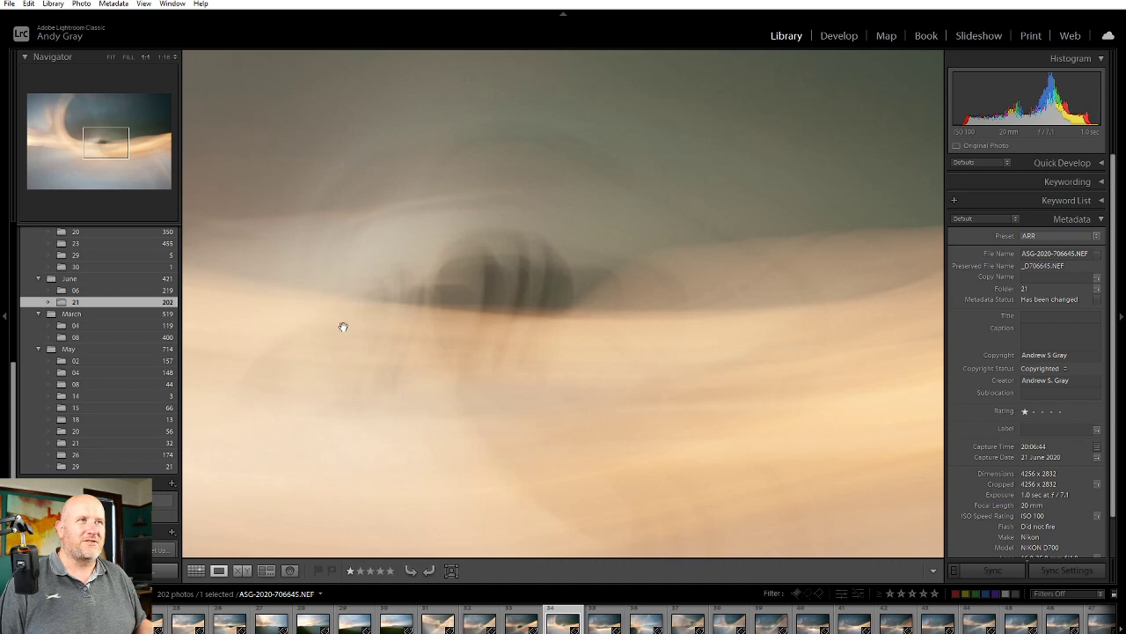
{"action": "left_click", "coordinate": [581, 311]}
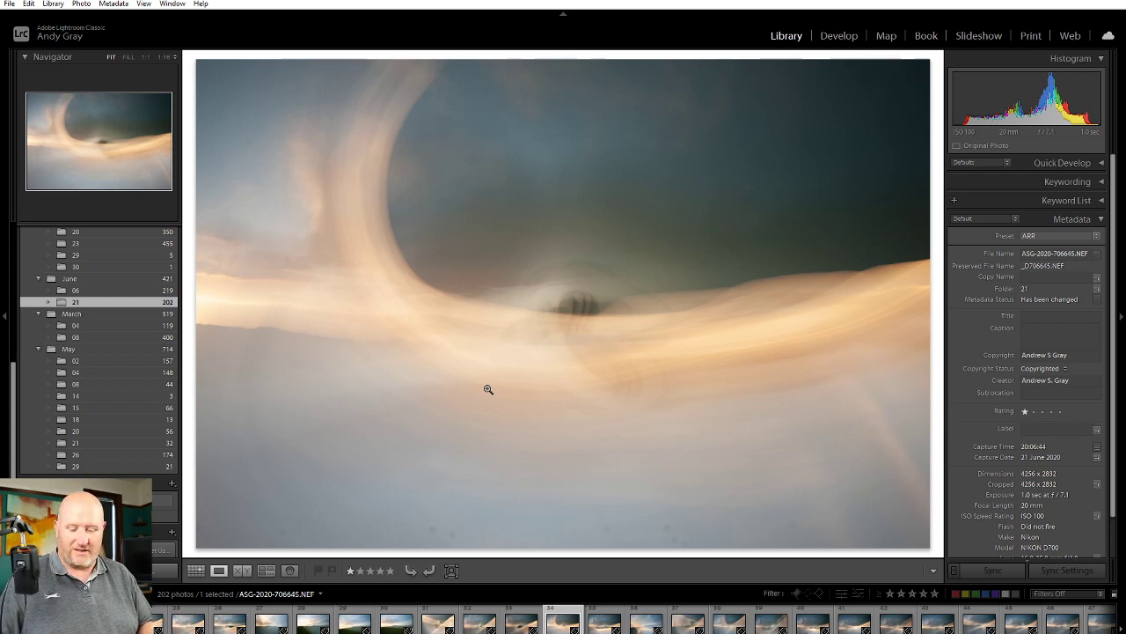
{"action": "key", "text": "Right"}
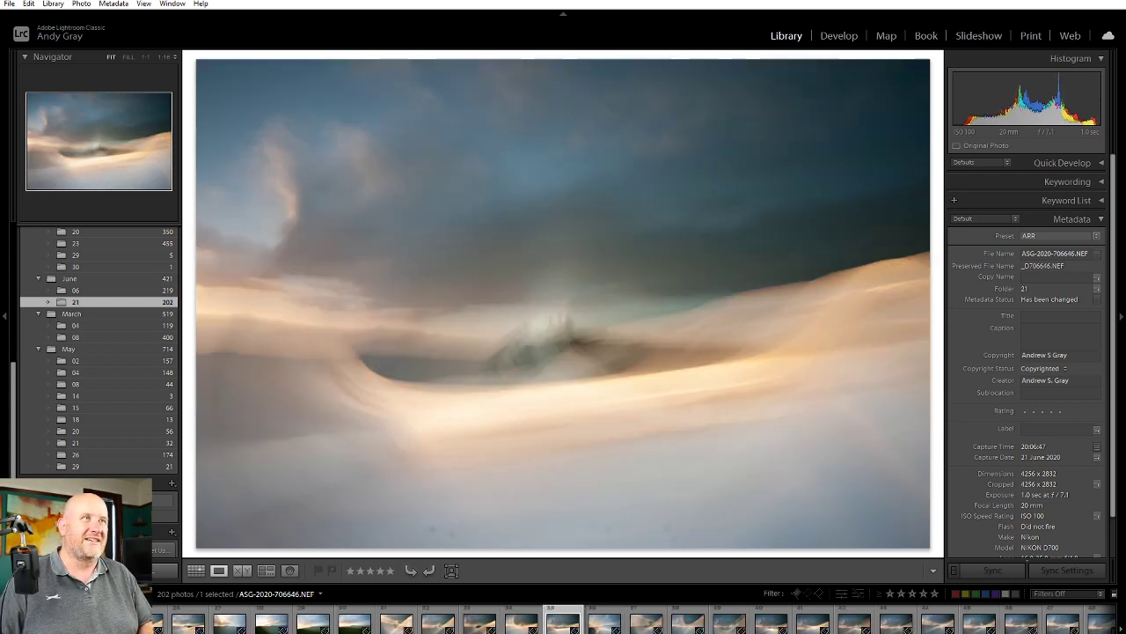
{"action": "key", "text": "1"}
{"action": "key", "text": "Right"}
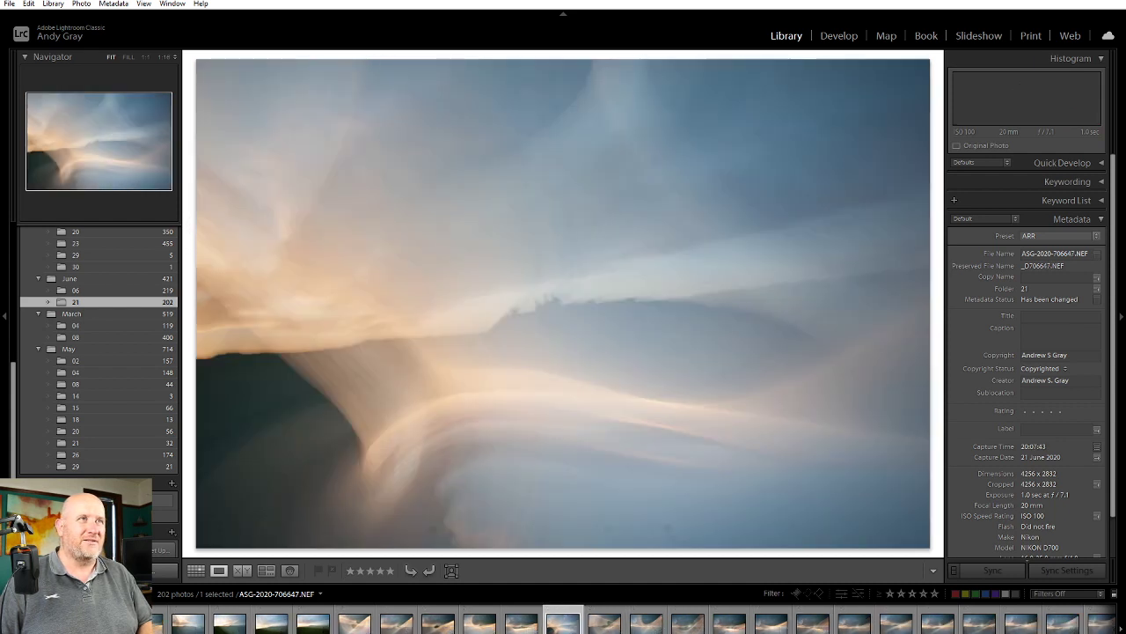
{"action": "key", "text": "Right"}
{"action": "key", "text": "Right"}
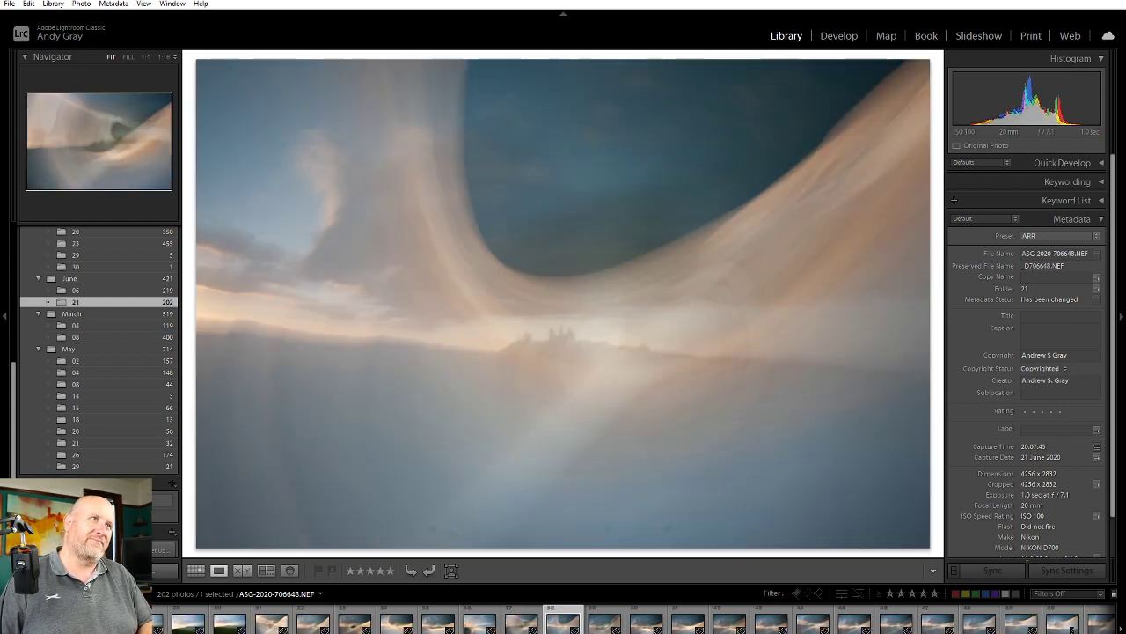
{"action": "key", "text": "Right"}
{"action": "key", "text": "Right"}
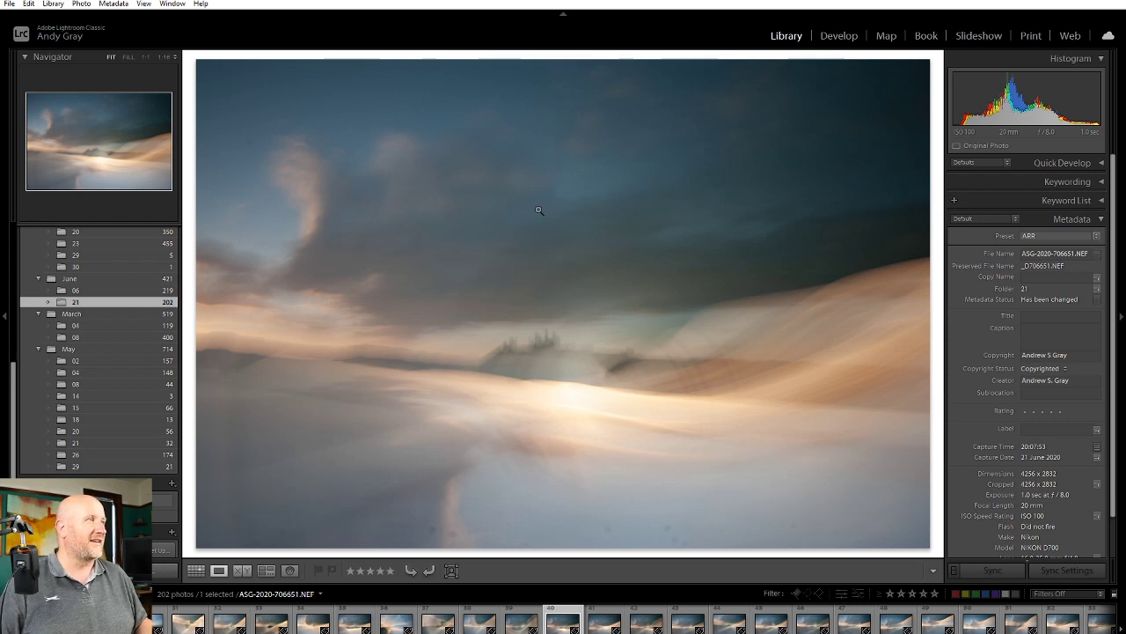
{"action": "key", "text": "1"}
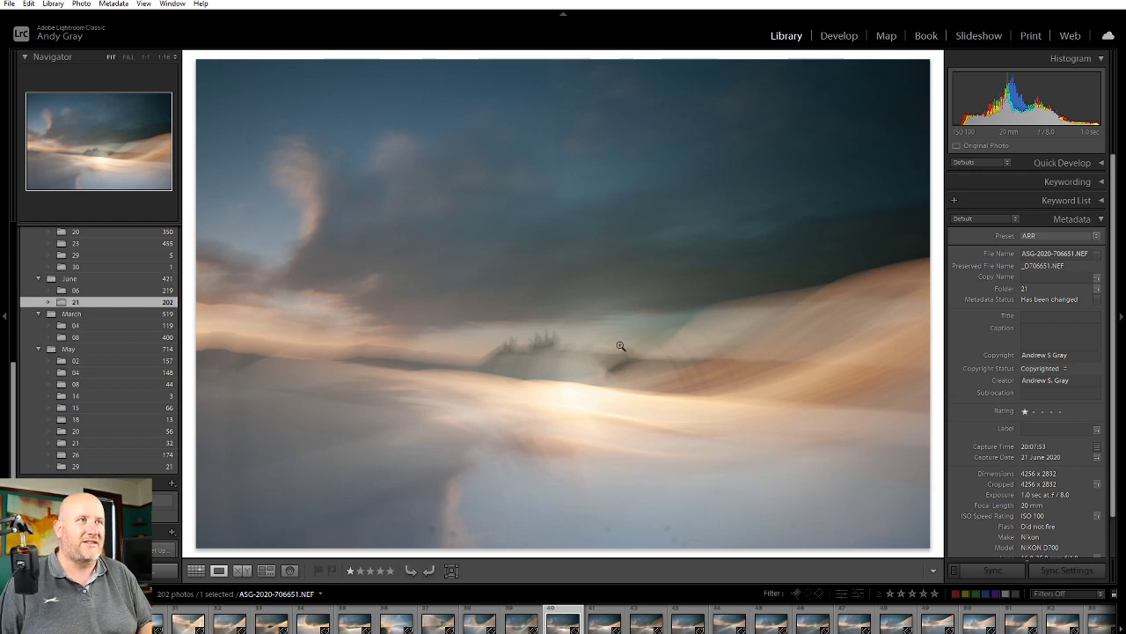
{"action": "key", "text": "Right"}
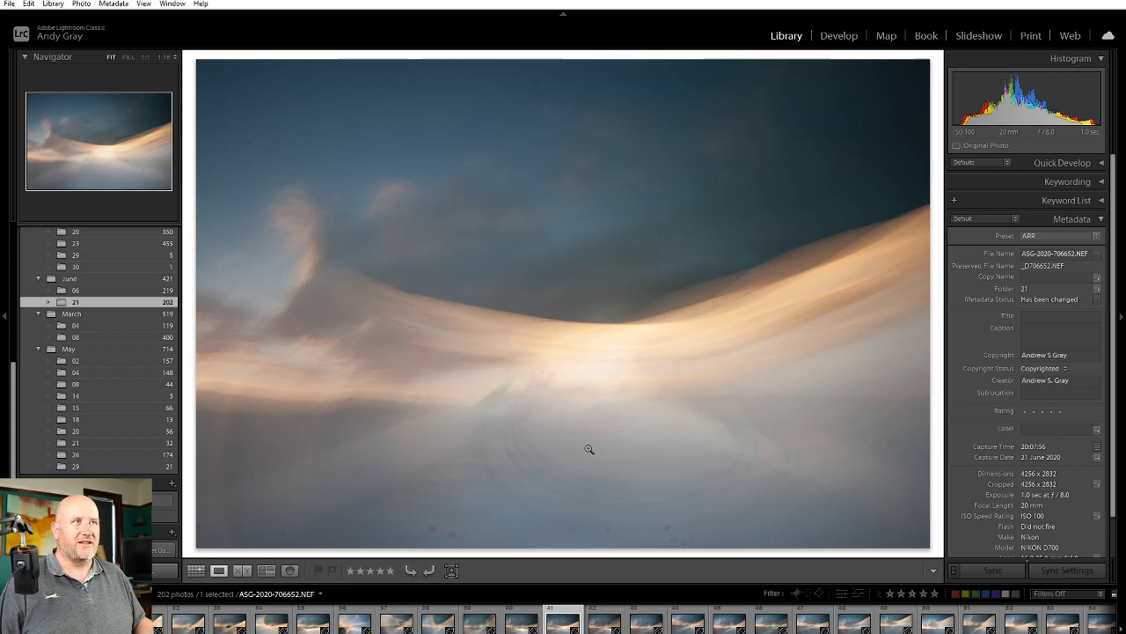
{"action": "key", "text": "1"}
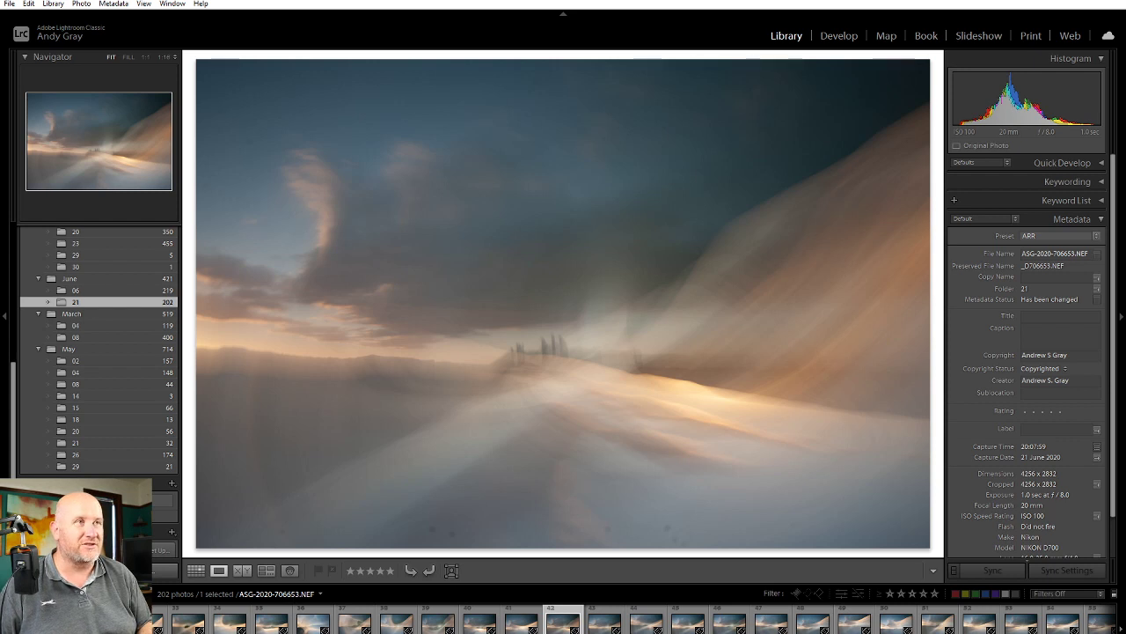
{"action": "key", "text": "Left"}
{"action": "key", "text": "Left"}
{"action": "key", "text": "Right"}
{"action": "key", "text": "Right"}
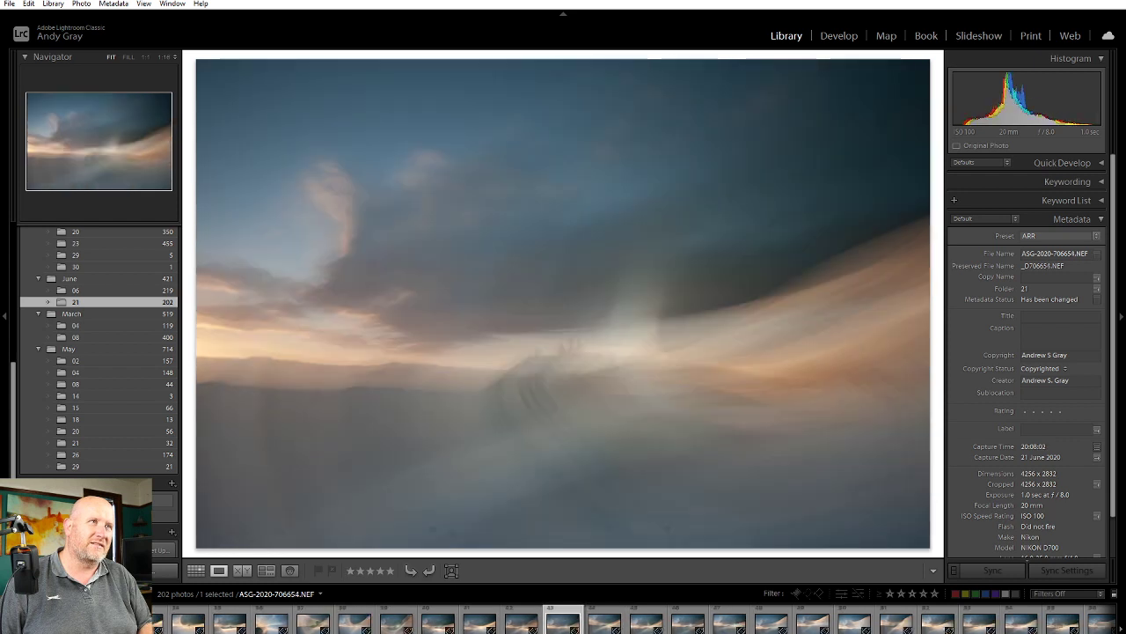
{"action": "key", "text": "Right"}
{"action": "key", "text": "Left"}
{"action": "key", "text": "Left"}
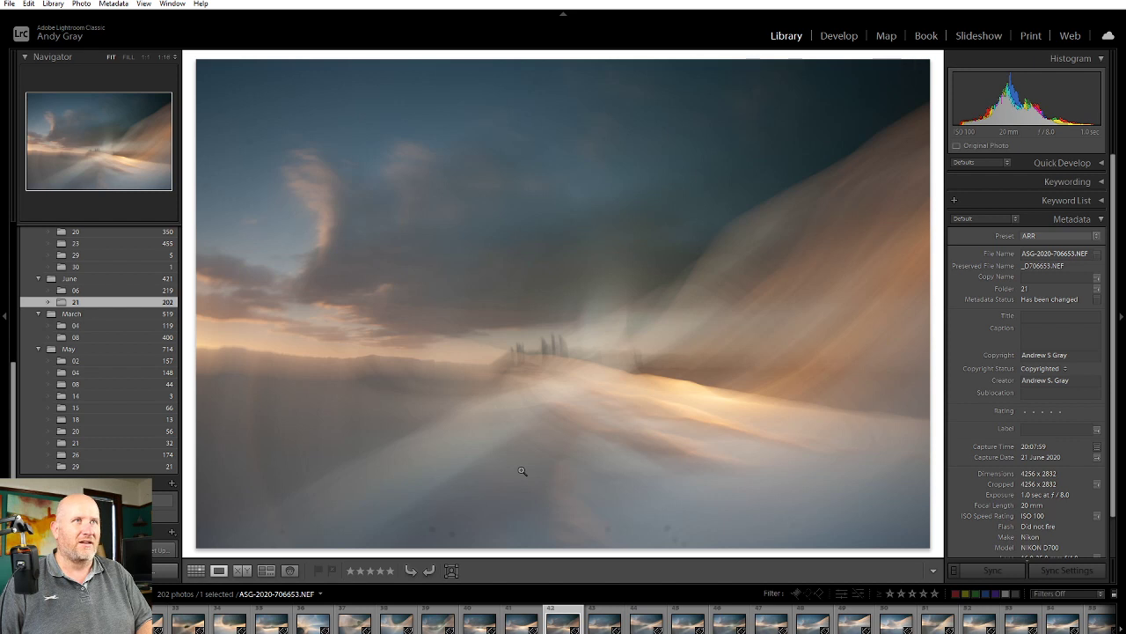
{"action": "key", "text": "1"}
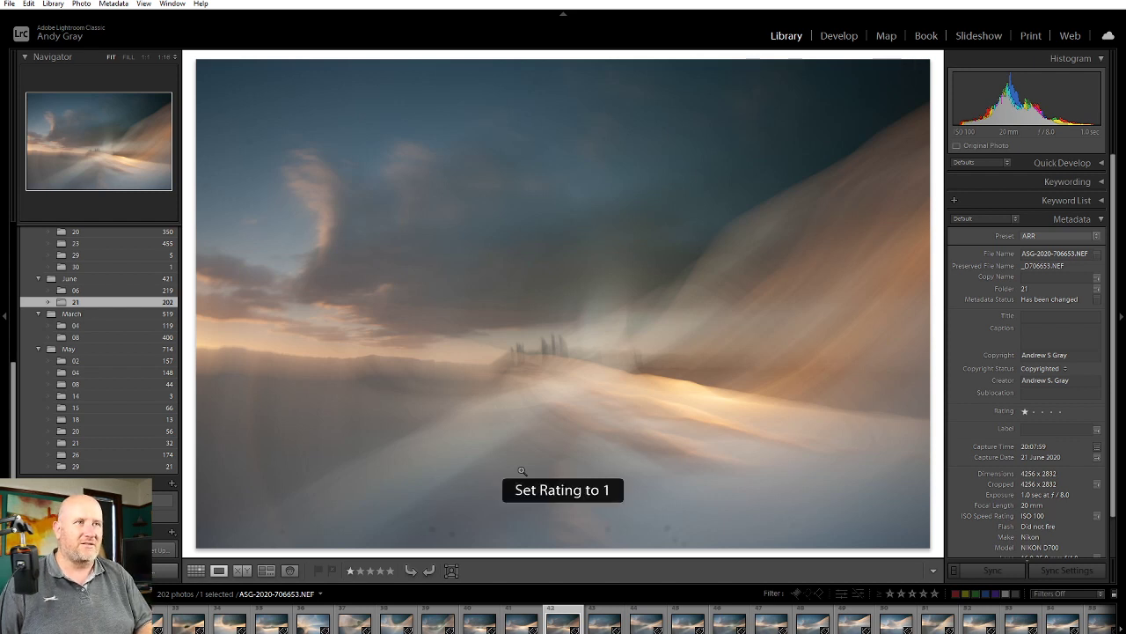
{"action": "key", "text": "Right"}
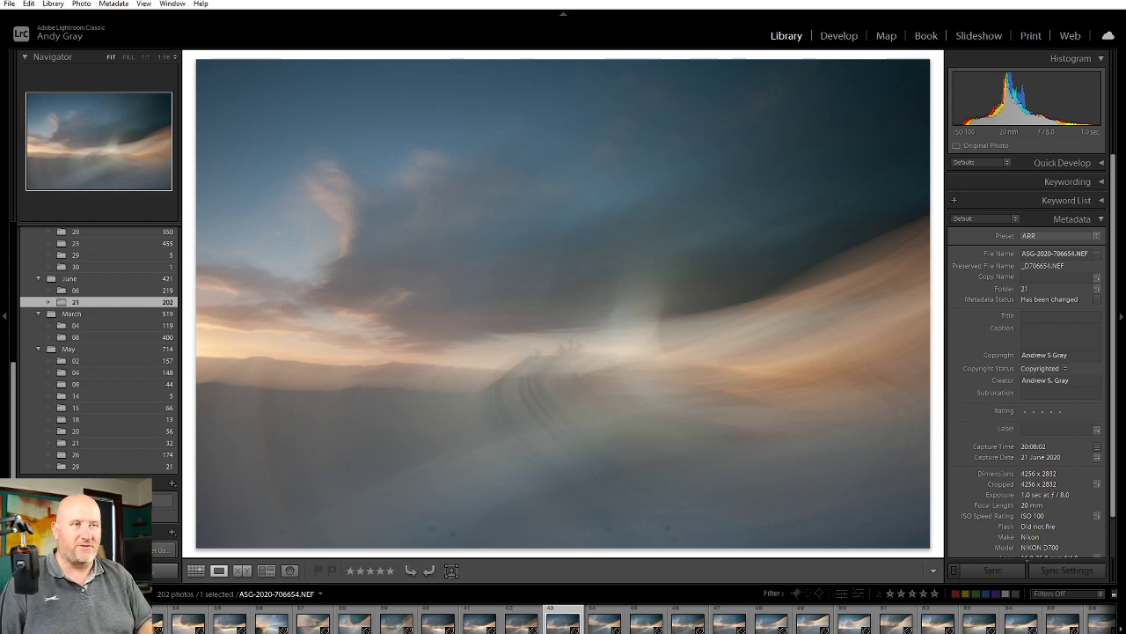
{"action": "key", "text": "Right"}
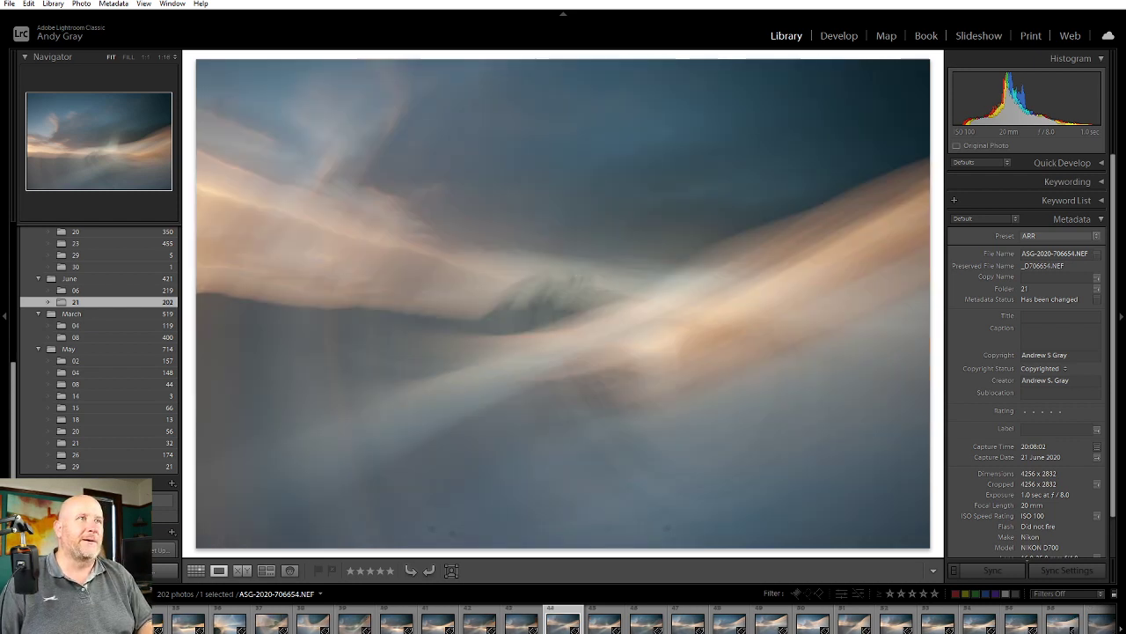
{"action": "key", "text": "Right"}
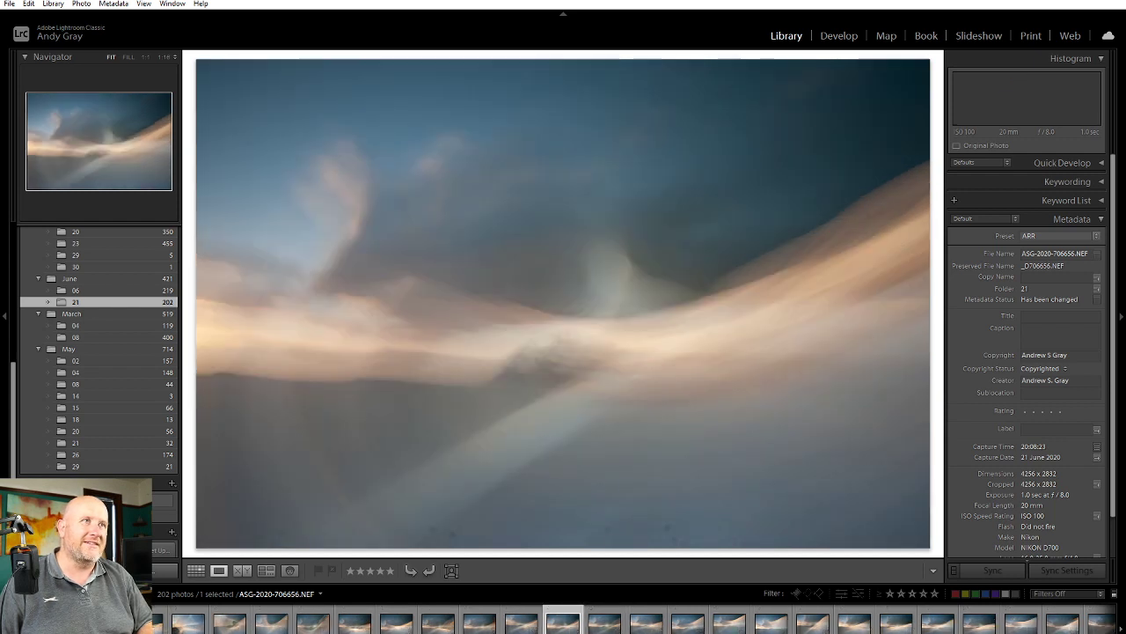
{"action": "key", "text": "Right"}
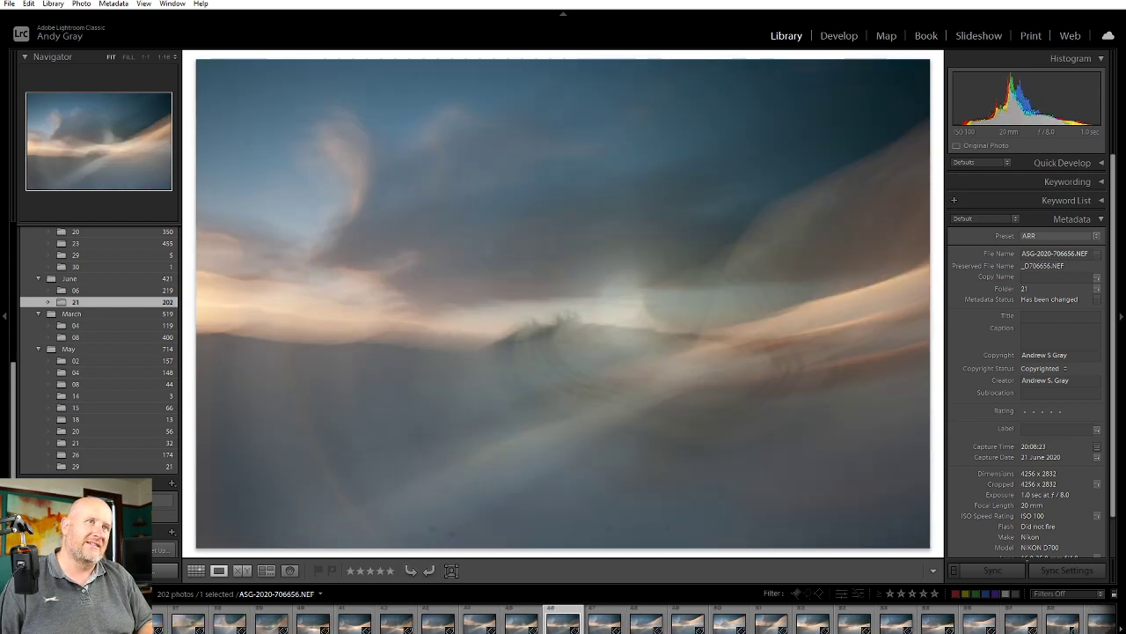
{"action": "key", "text": "Left"}
{"action": "key", "text": "Left"}
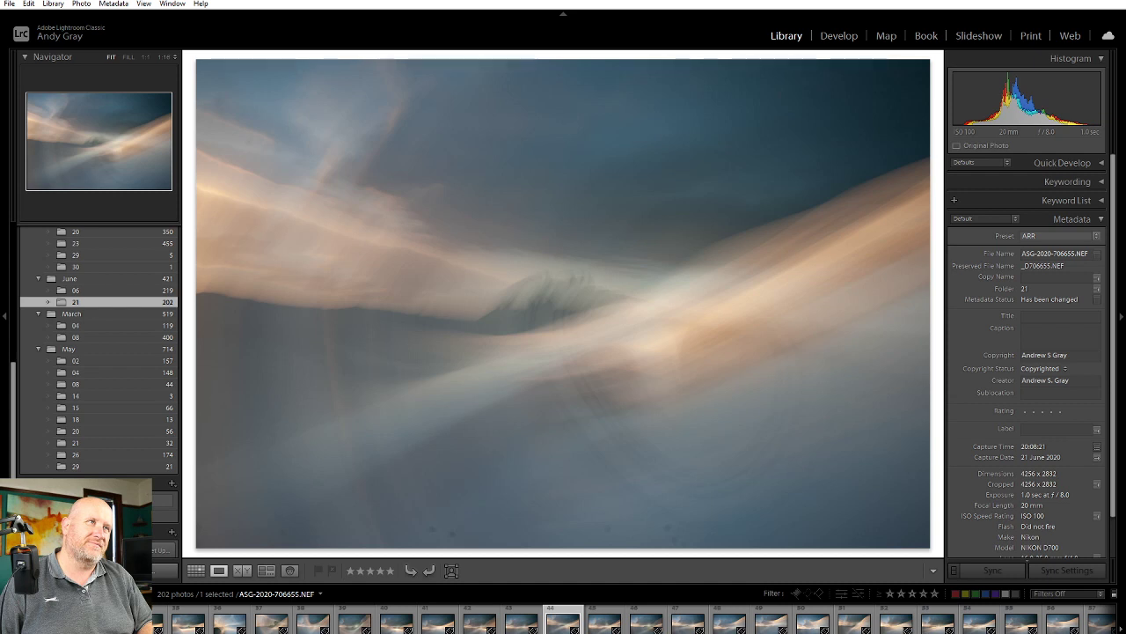
{"action": "key", "text": "Right"}
{"action": "key", "text": "Right"}
{"action": "key", "text": "Right"}
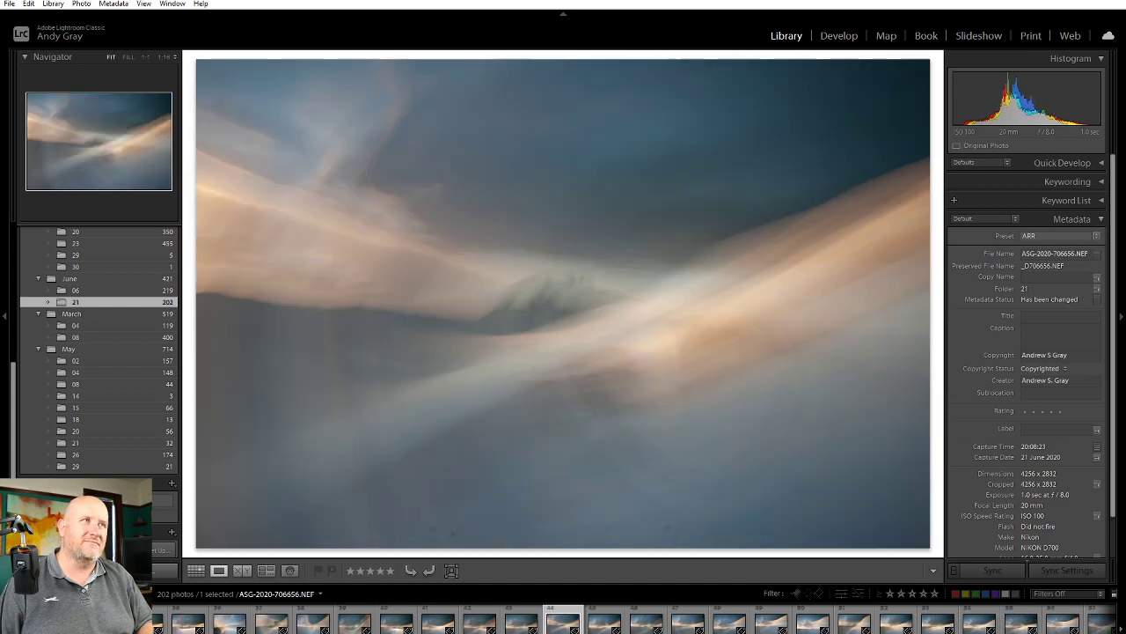
{"action": "key", "text": "Right"}
{"action": "key", "text": "Left"}
{"action": "key", "text": "Right"}
{"action": "key", "text": "1"}
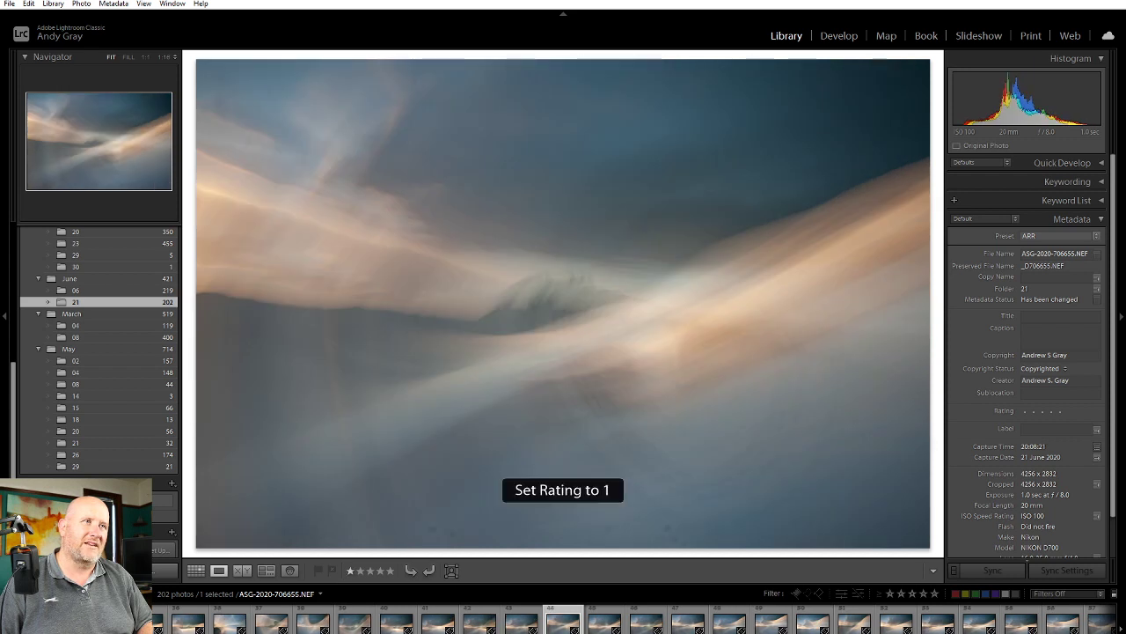
{"action": "key", "text": "Right"}
{"action": "key", "text": "1"}
{"action": "key", "text": "Right"}
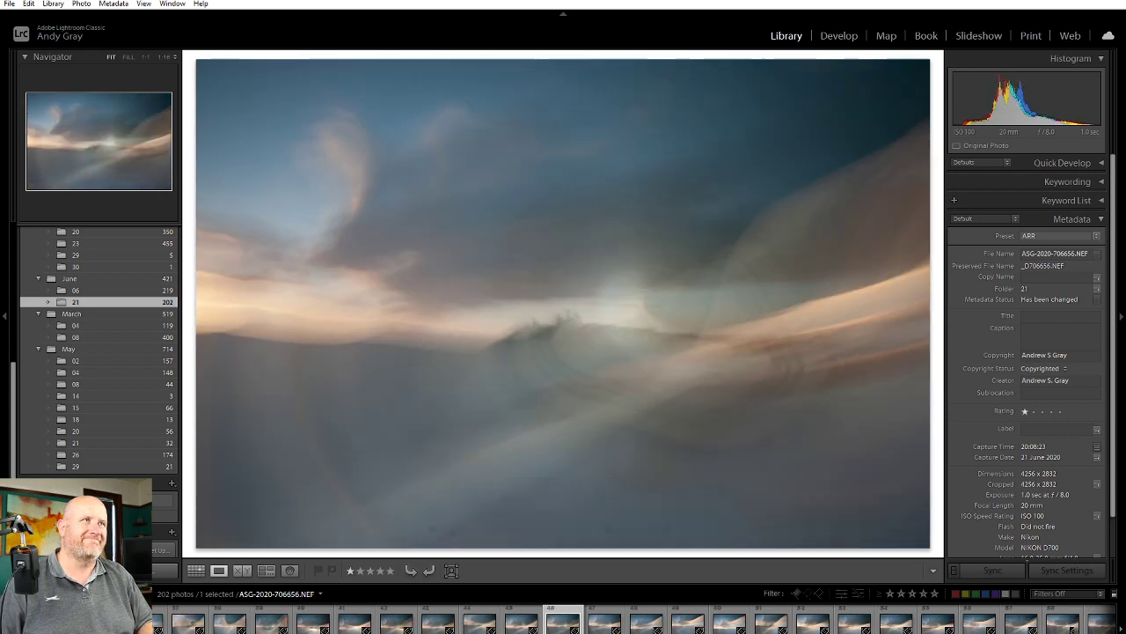
{"action": "key", "text": "Right"}
{"action": "key", "text": "1"}
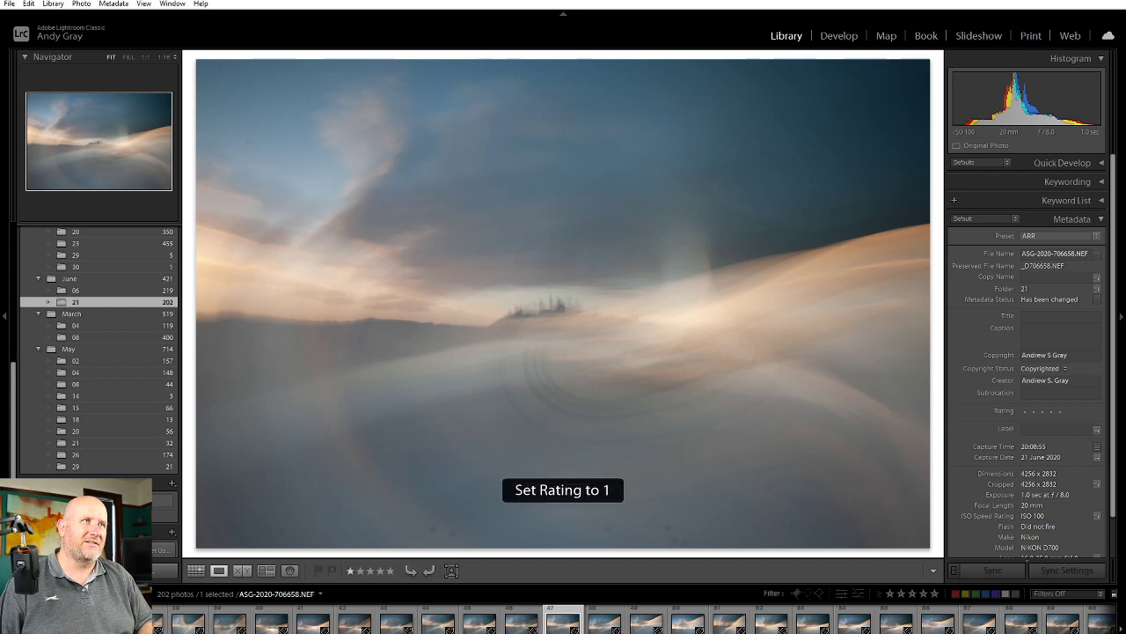
{"action": "key", "text": "Right"}
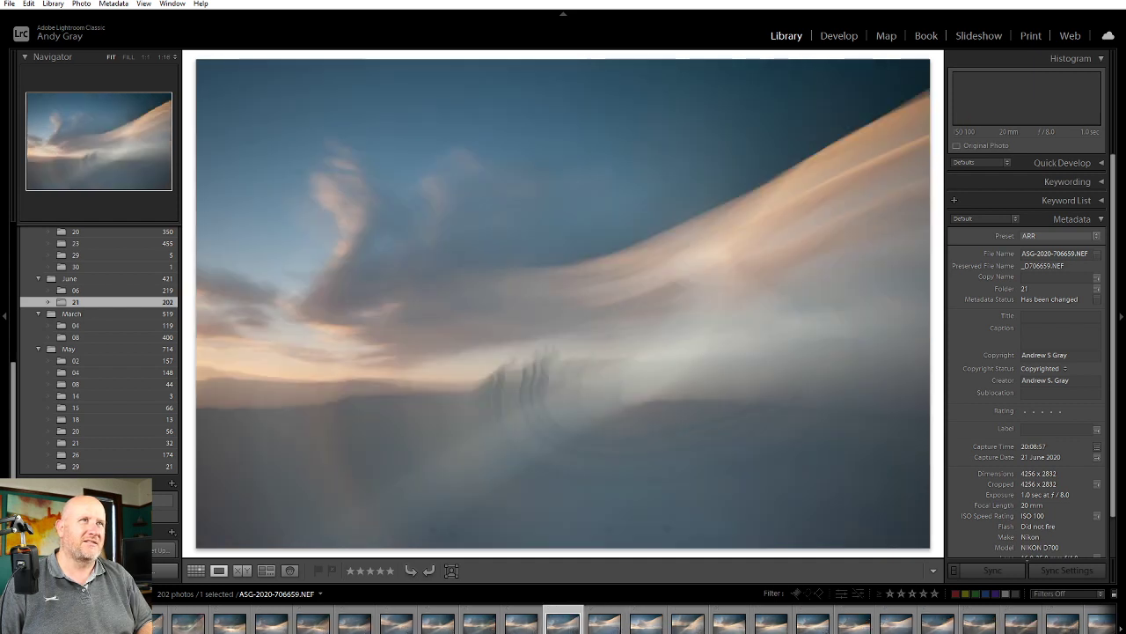
{"action": "key", "text": "Right"}
{"action": "key", "text": "Right"}
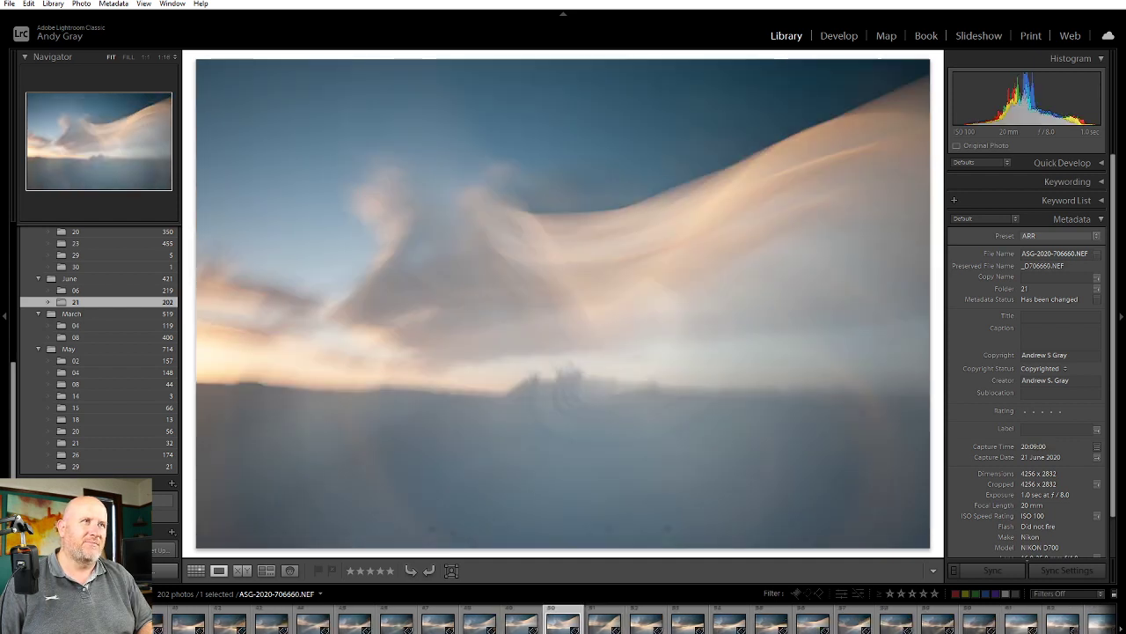
{"action": "key", "text": "Right"}
{"action": "key", "text": "Right"}
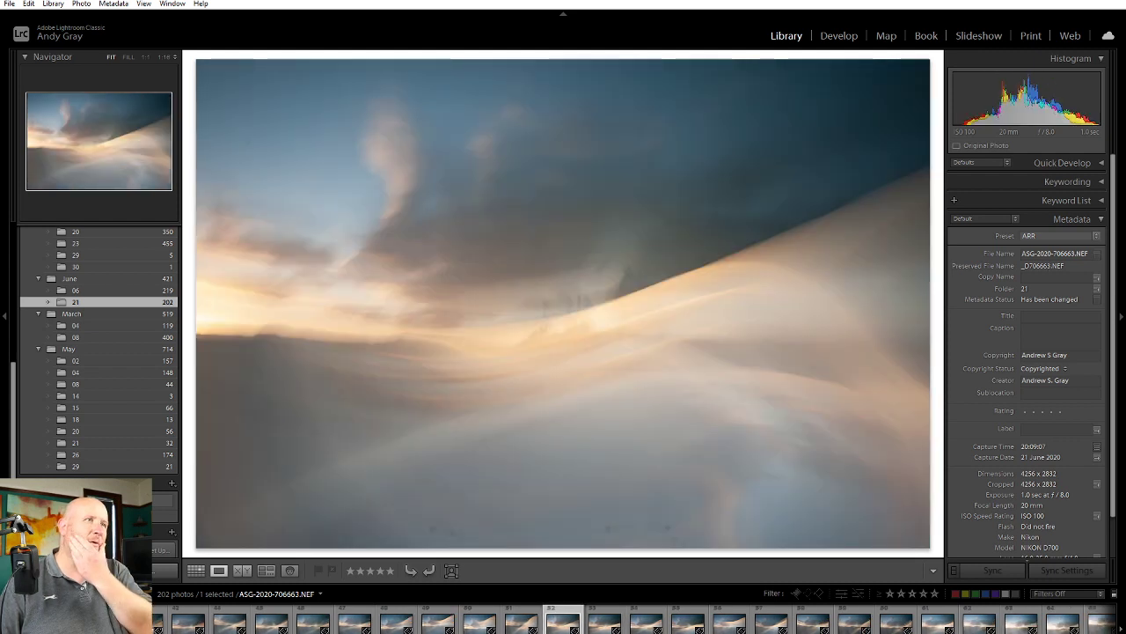
{"action": "key", "text": "1"}
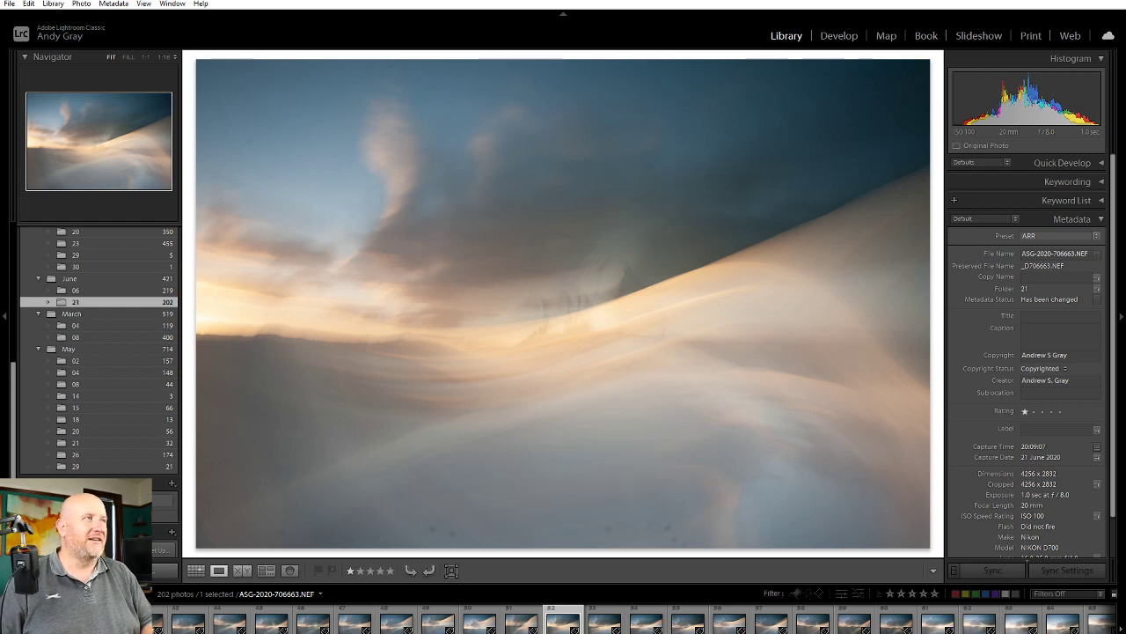
{"action": "key", "text": "Right"}
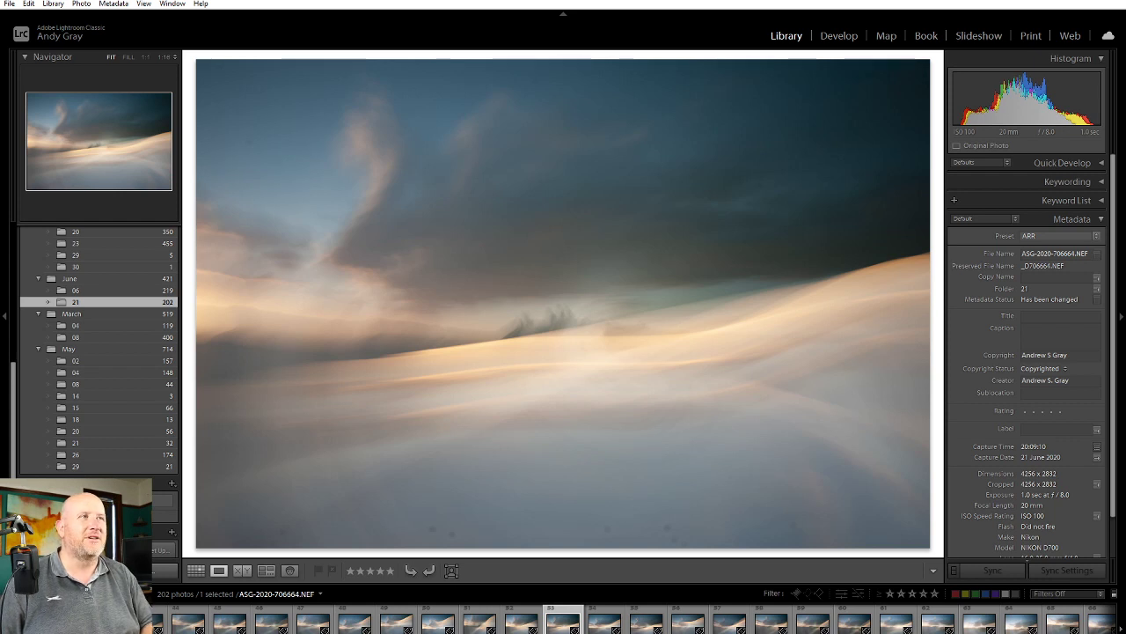
{"action": "key", "text": "1"}
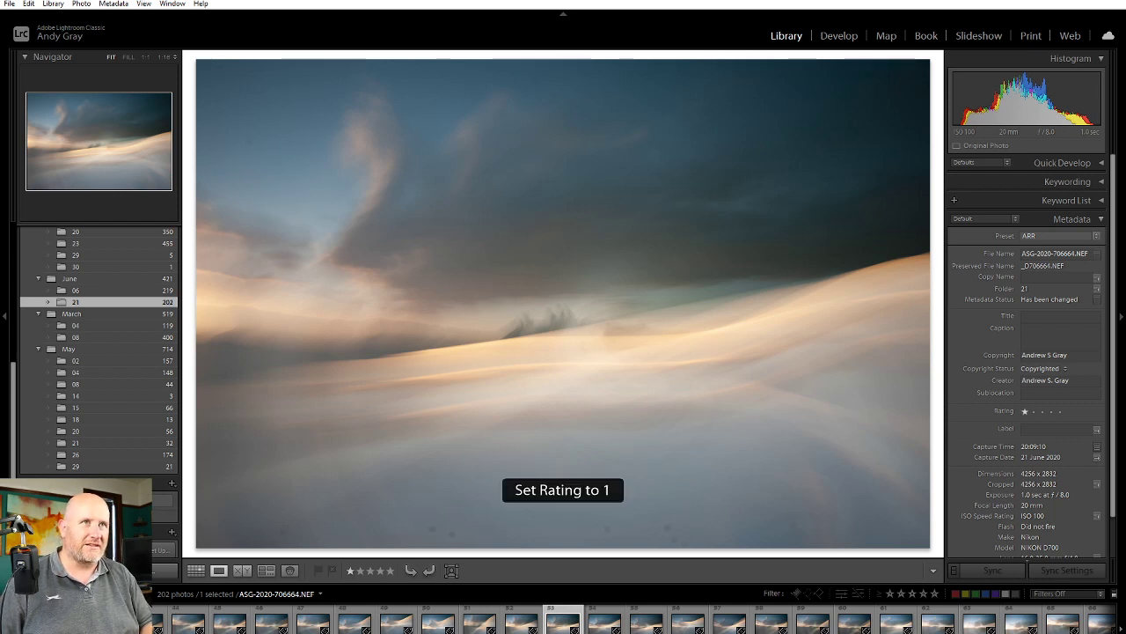
{"action": "key", "text": "Right"}
{"action": "key", "text": "Right"}
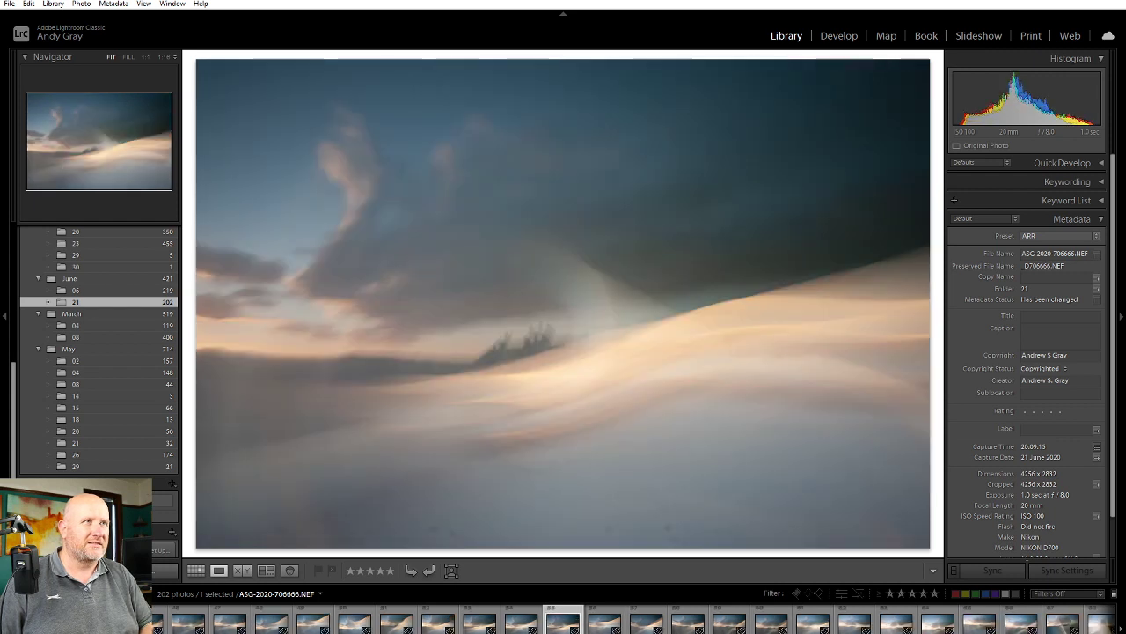
{"action": "key", "text": "Right"}
{"action": "key", "text": "Left"}
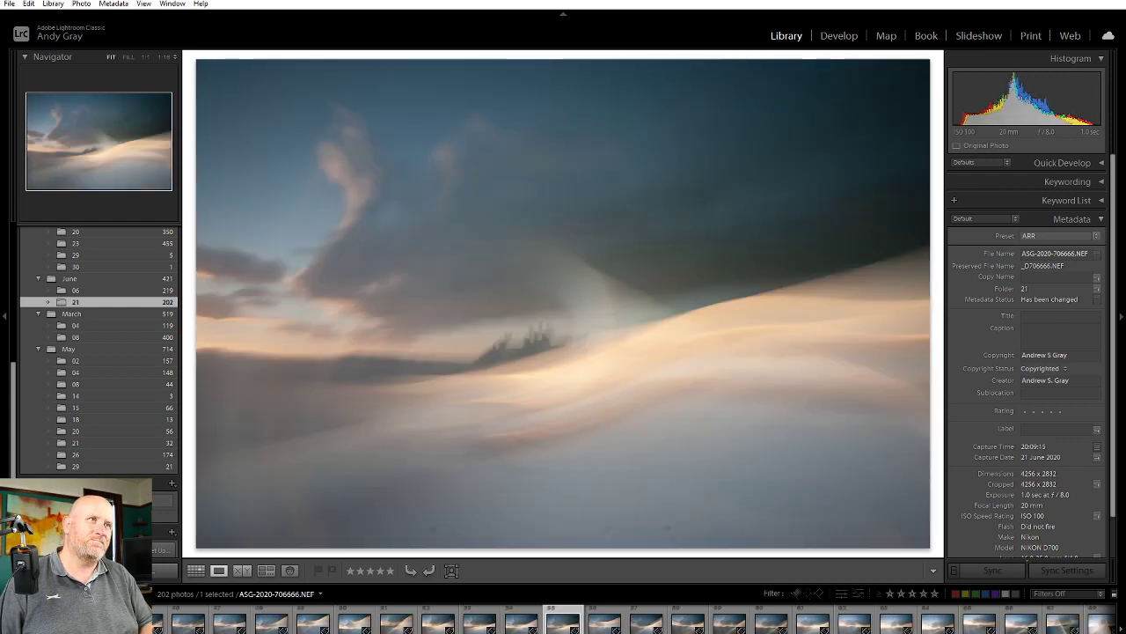
{"action": "key", "text": "Left"}
{"action": "key", "text": "Left"}
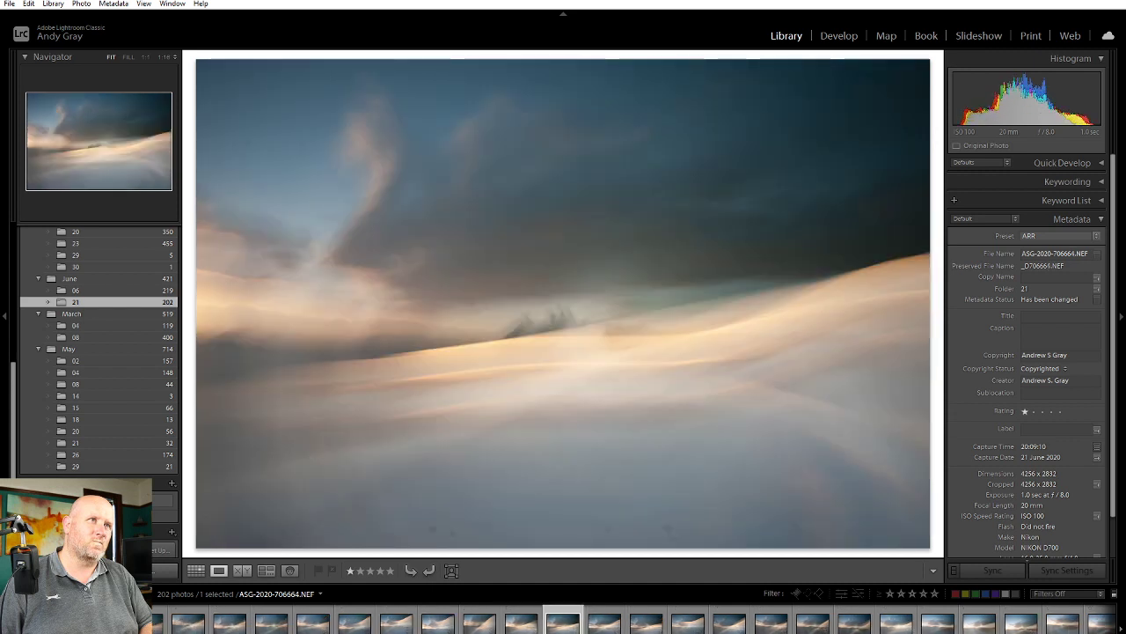
{"action": "key", "text": "Right"}
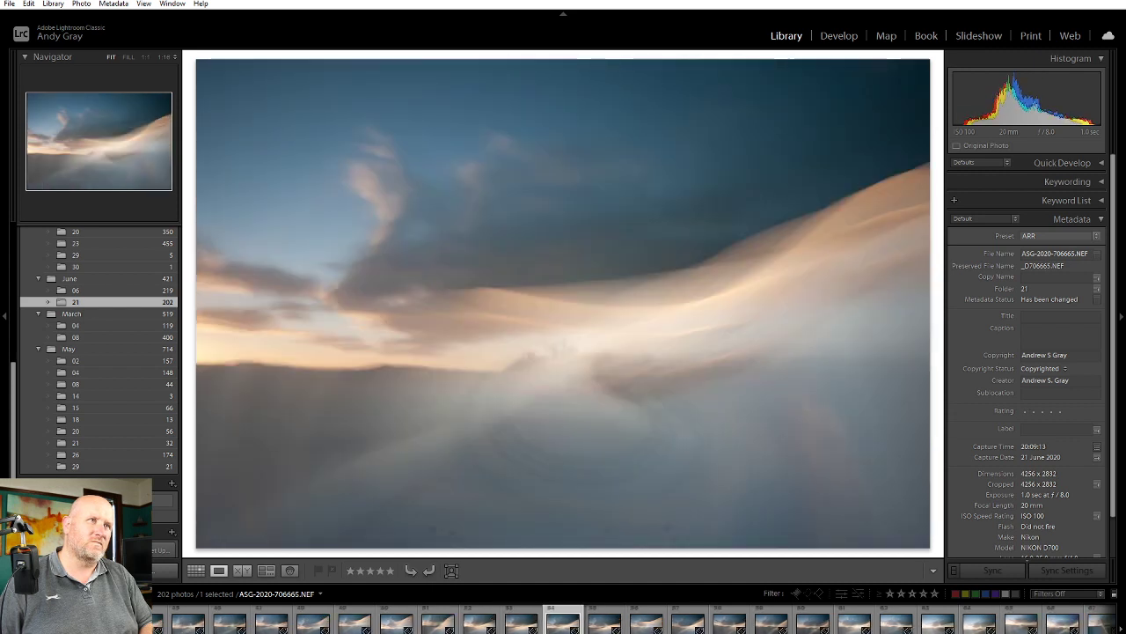
{"action": "key", "text": "1"}
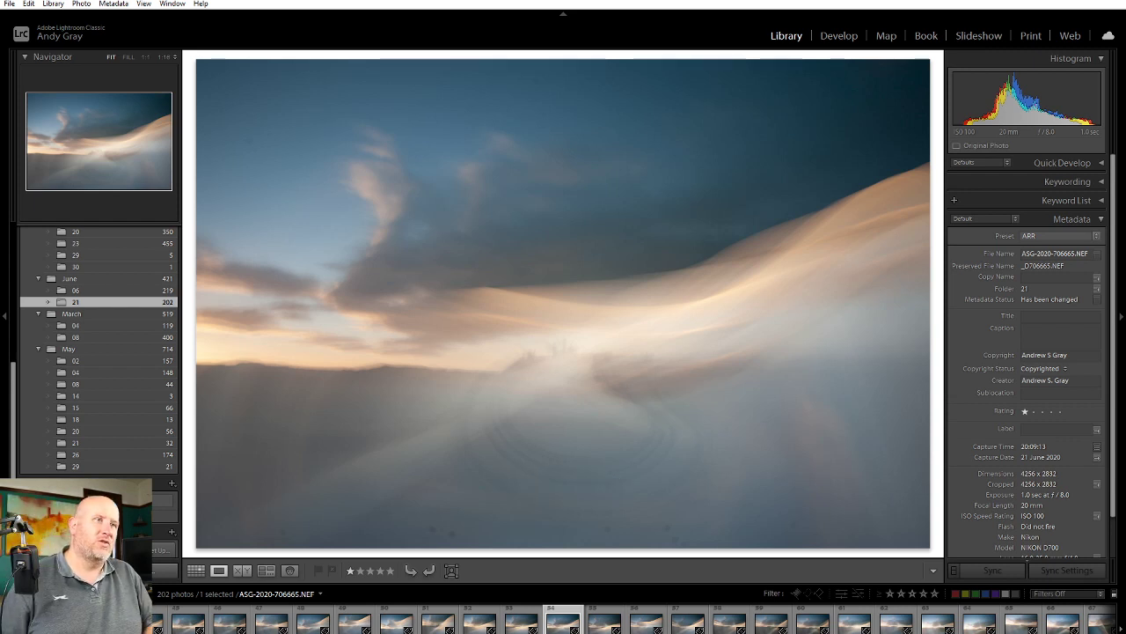
{"action": "key", "text": "Right"}
{"action": "key", "text": "Right"}
{"action": "key", "text": "Right"}
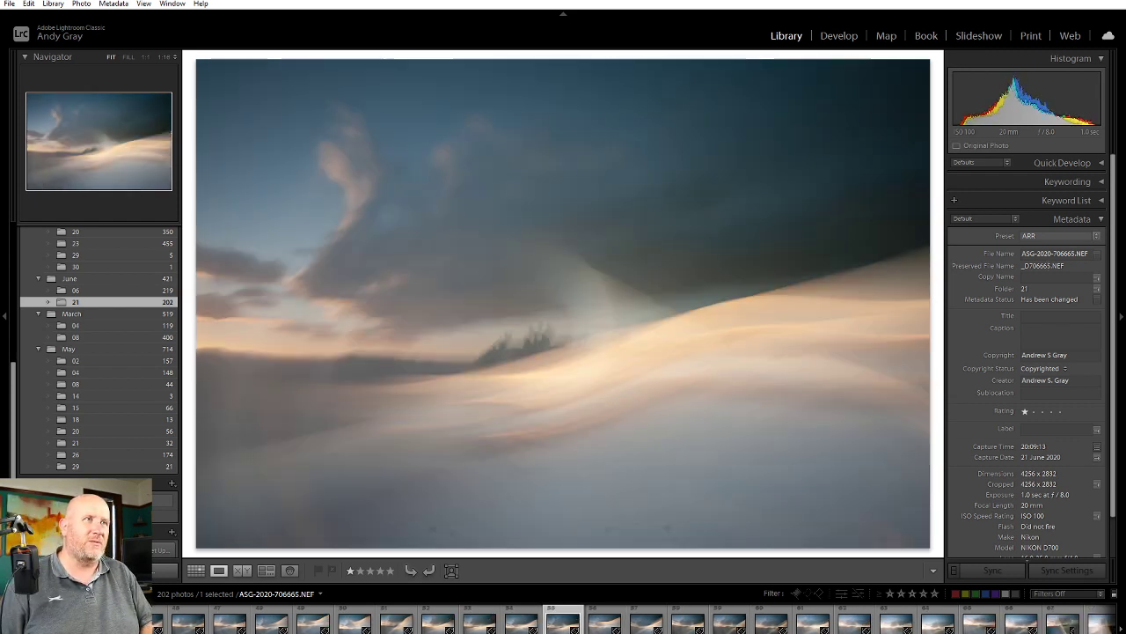
{"action": "key", "text": "Right"}
{"action": "key", "text": "Right"}
{"action": "key", "text": "Right"}
{"action": "key", "text": "Right"}
{"action": "key", "text": "Right"}
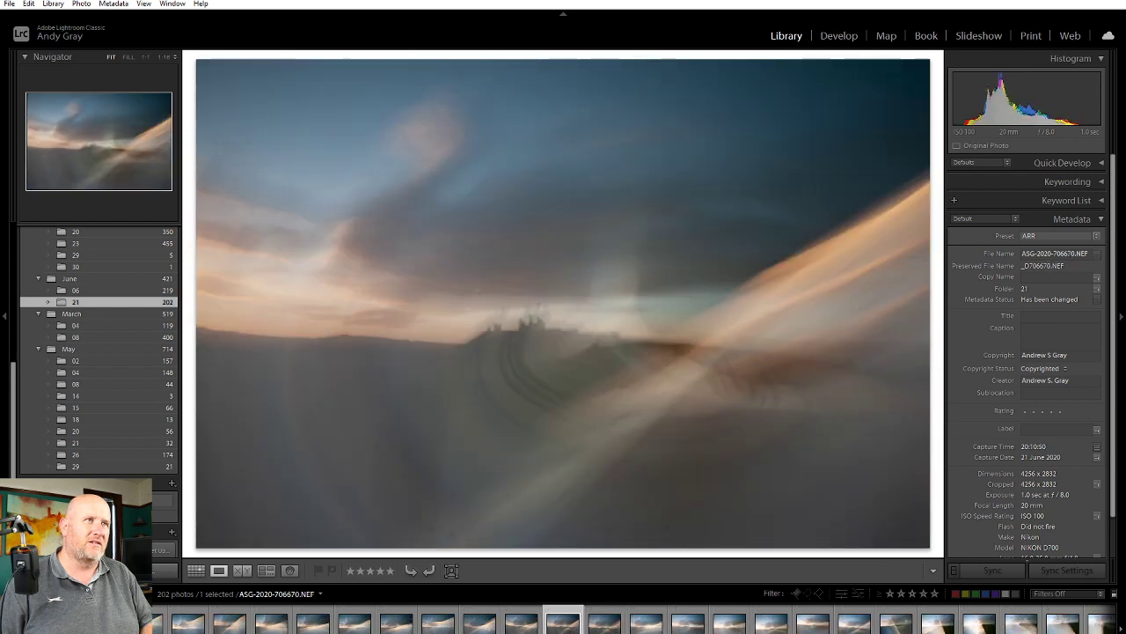
{"action": "key", "text": "Left"}
{"action": "key", "text": "Left"}
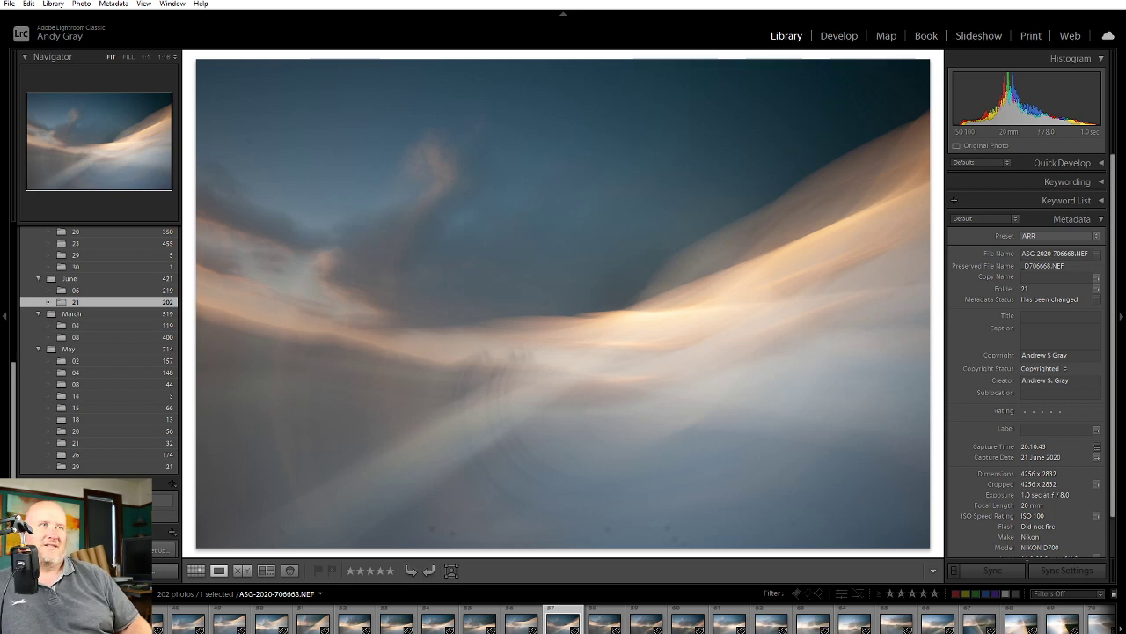
{"action": "left_click", "coordinate": [522, 623]}
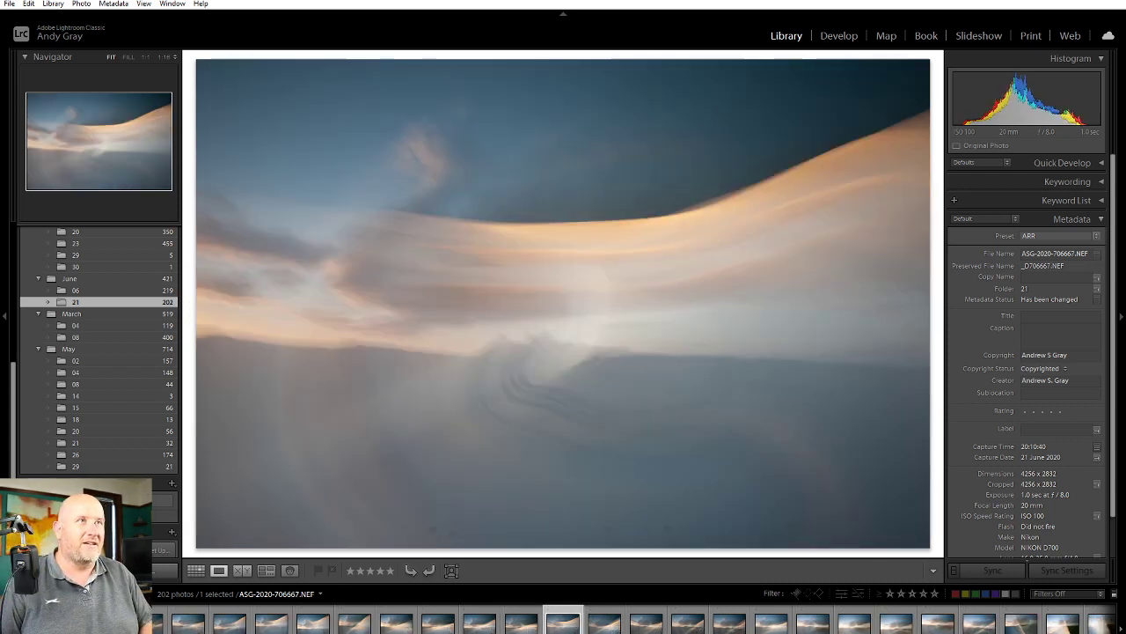
{"action": "left_click", "coordinate": [564, 622]}
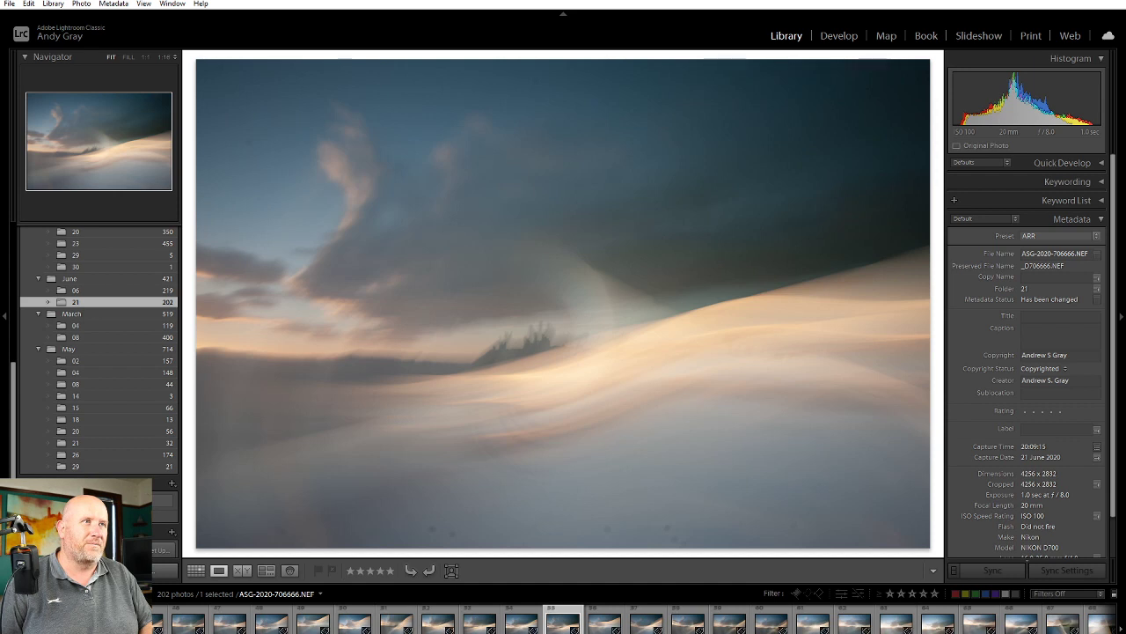
{"action": "key", "text": "1"}
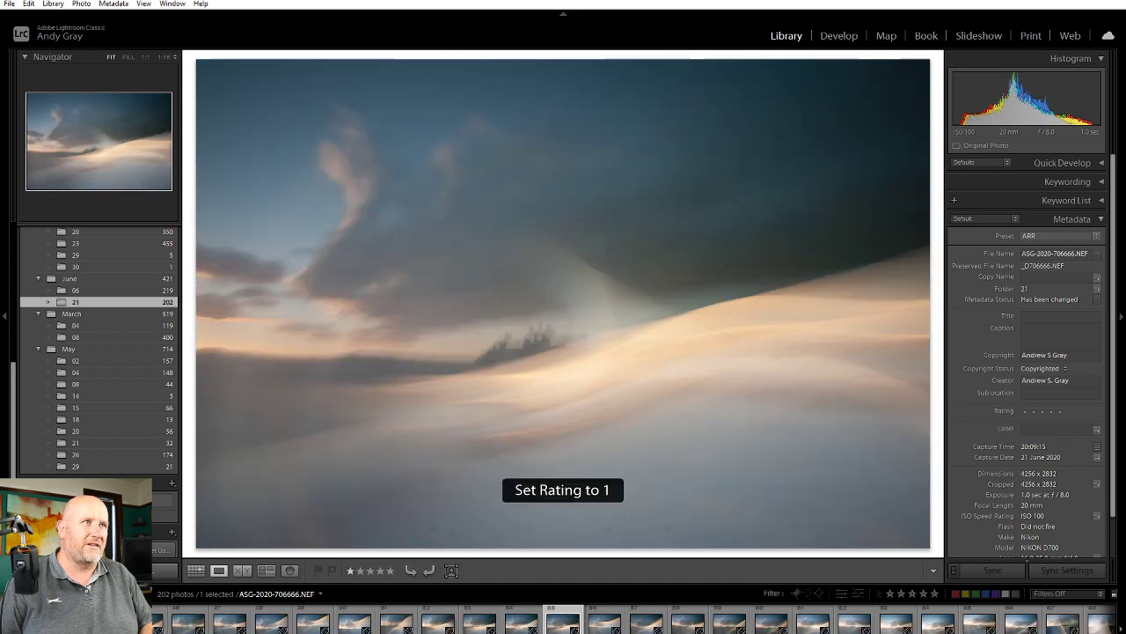
{"action": "key", "text": "Right"}
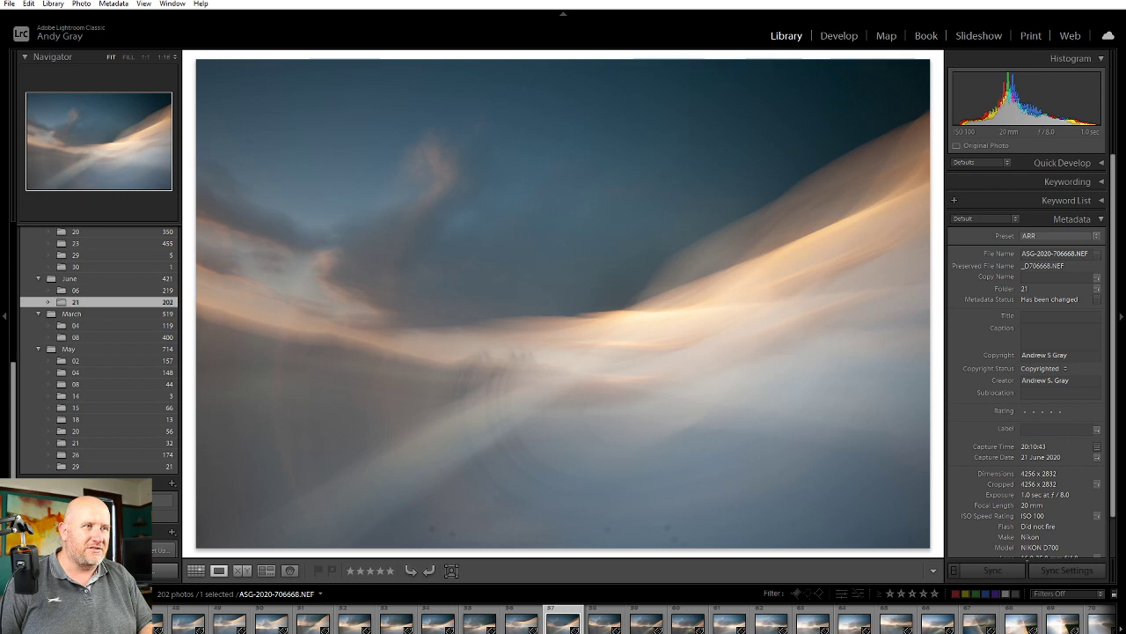
{"action": "key", "text": "1"}
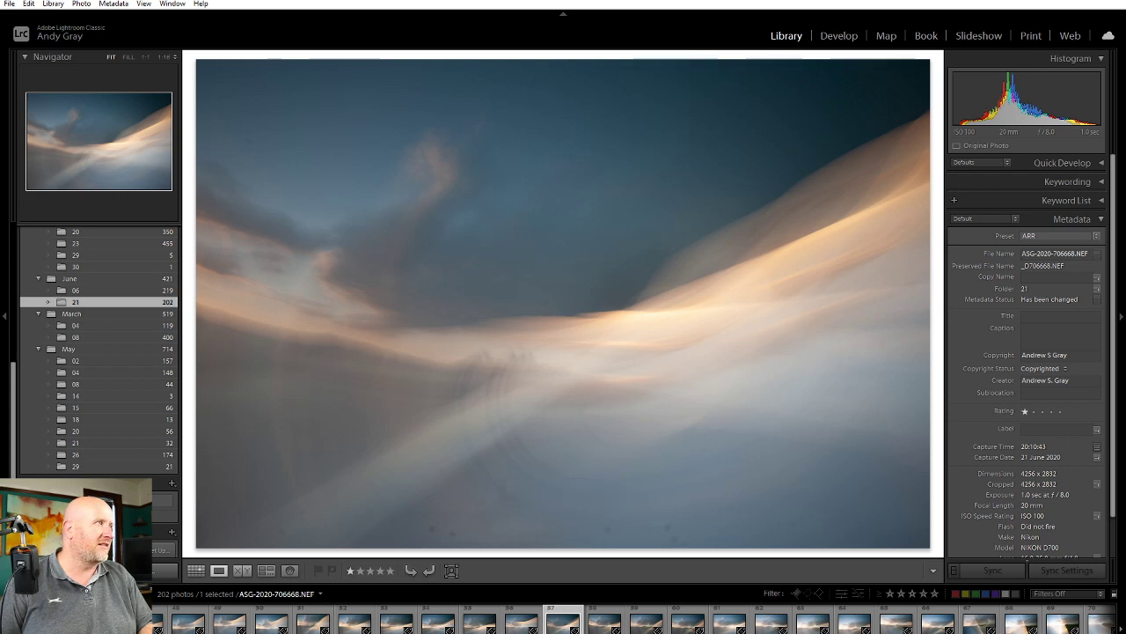
{"action": "key", "text": "Right"}
{"action": "key", "text": "Right"}
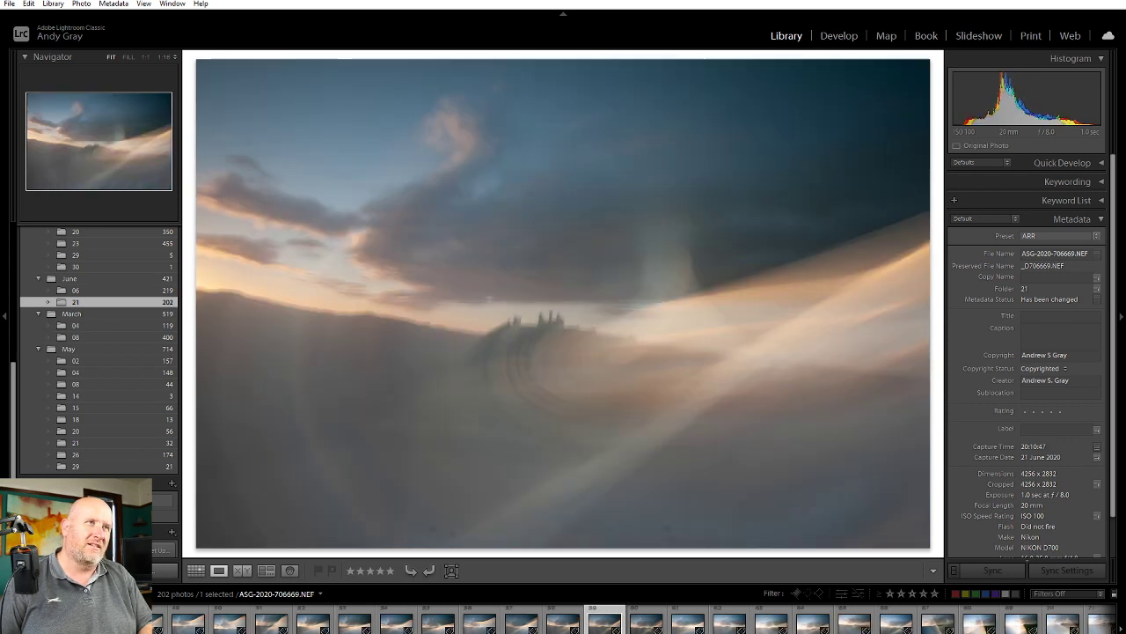
{"action": "key", "text": "Right"}
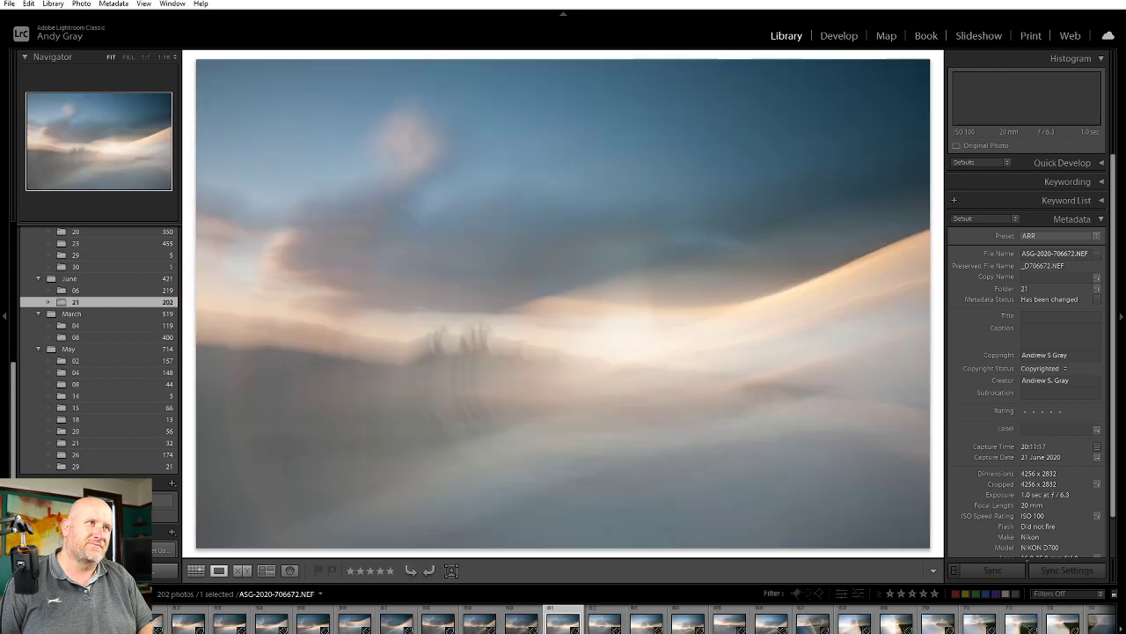
{"action": "key", "text": "Left"}
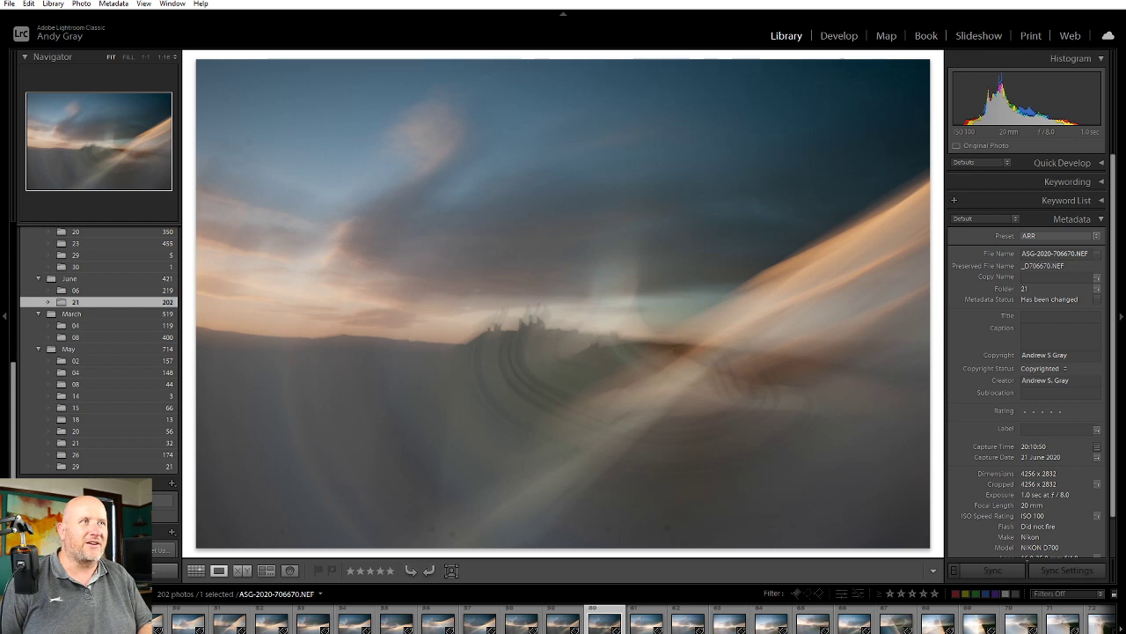
{"action": "key", "text": "Right"}
{"action": "key", "text": "Right"}
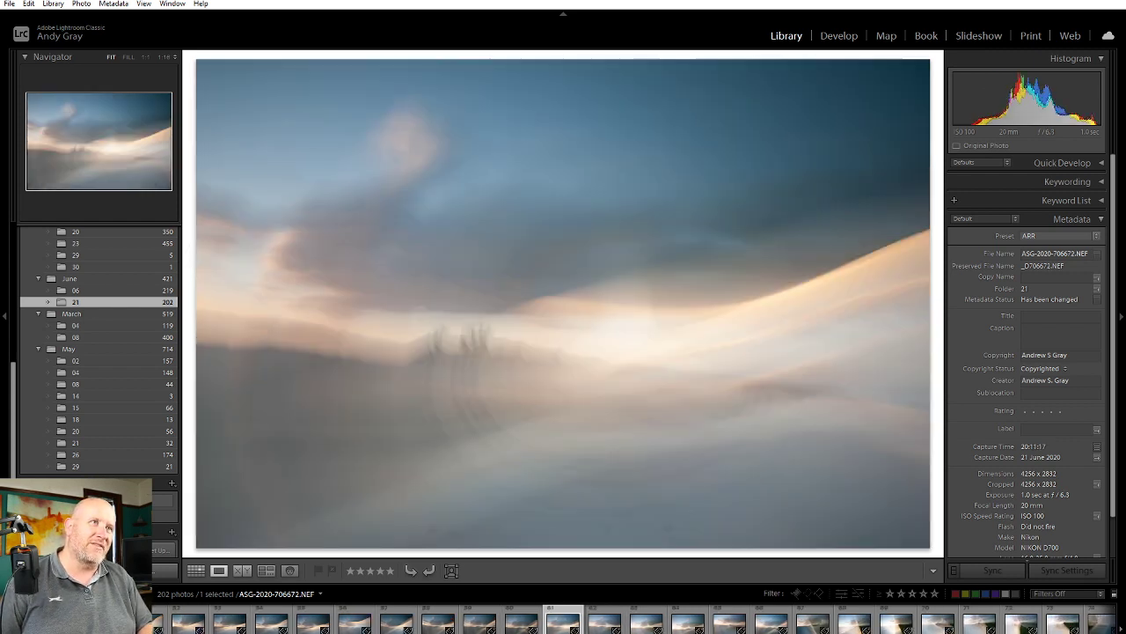
{"action": "key", "text": "Right"}
{"action": "key", "text": "Right"}
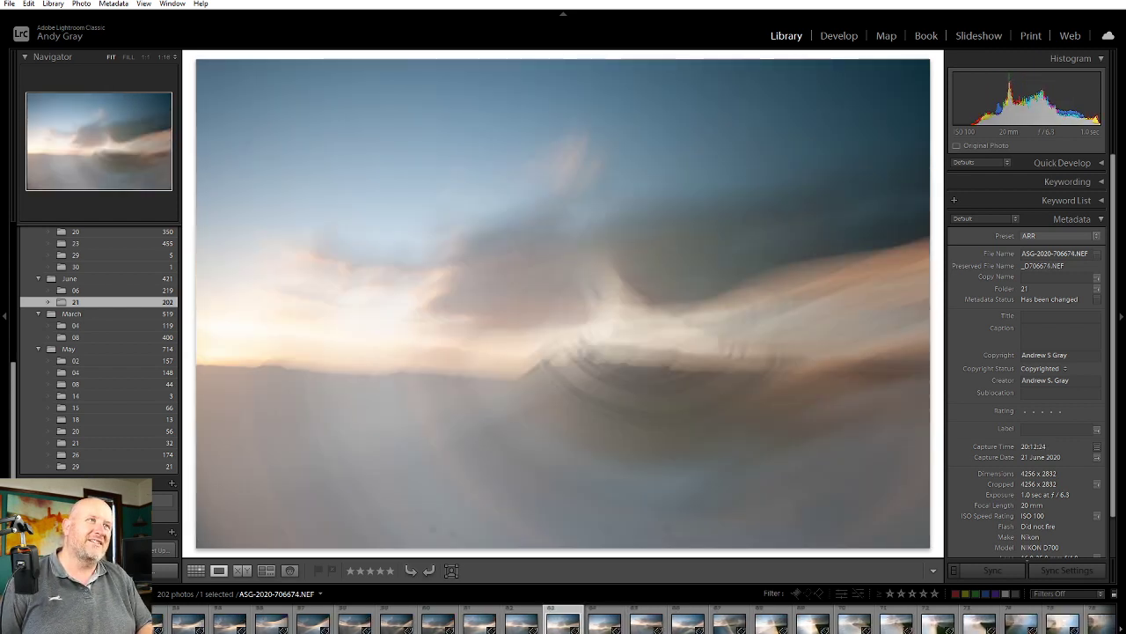
{"action": "key", "text": "Left"}
{"action": "key", "text": "Left"}
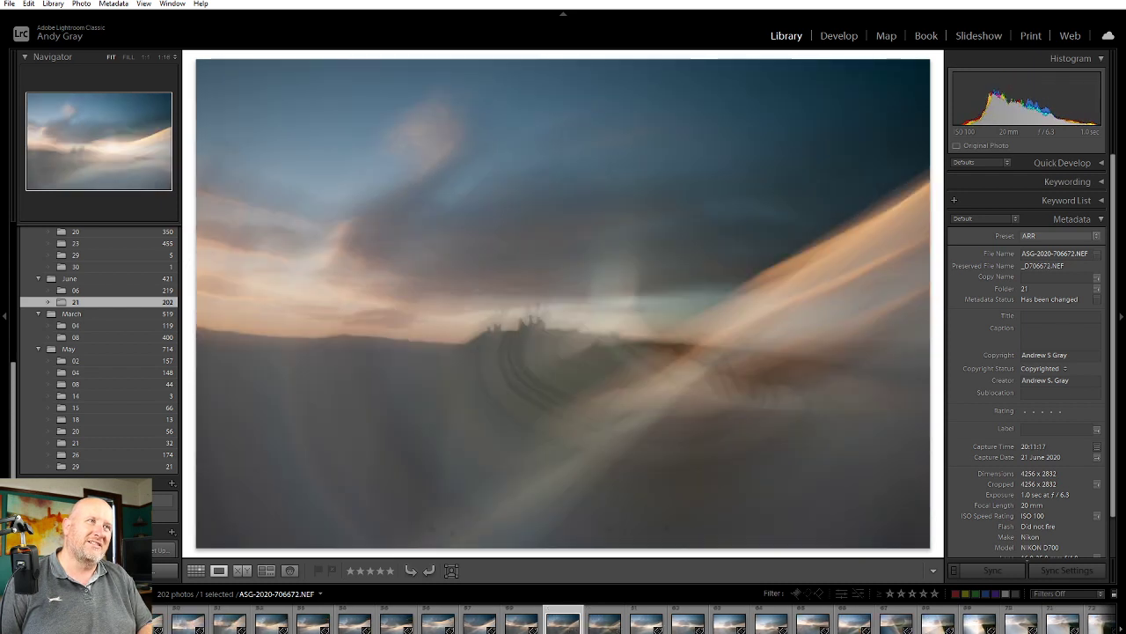
{"action": "key", "text": "Left"}
{"action": "key", "text": "Left"}
{"action": "key", "text": "Left"}
{"action": "key", "text": "Left"}
{"action": "key", "text": "1"}
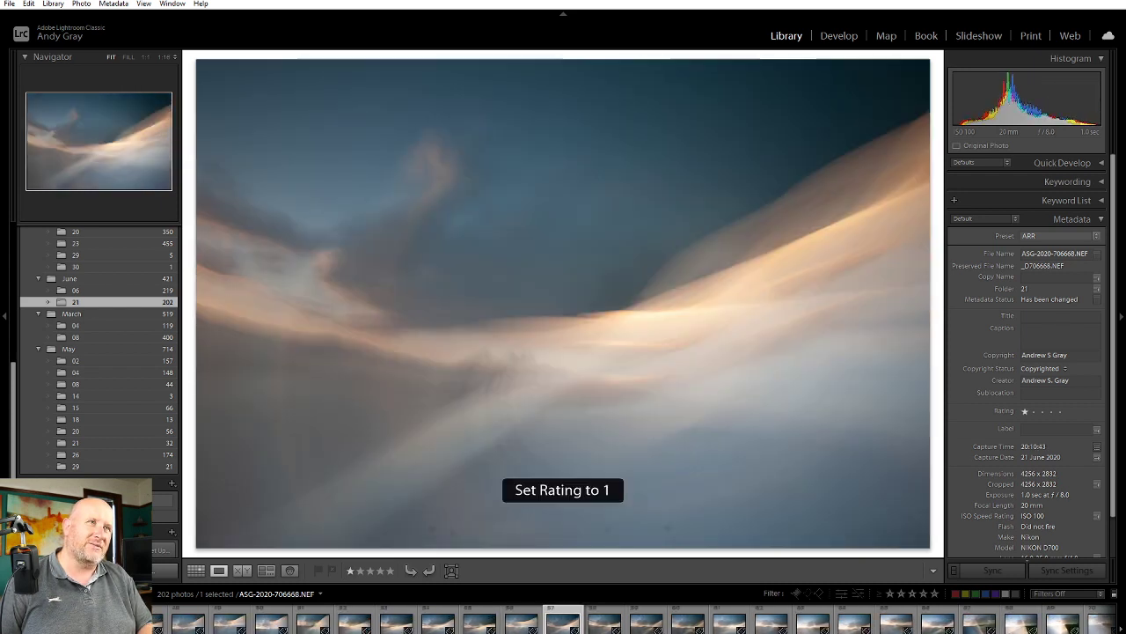
{"action": "key", "text": "Right"}
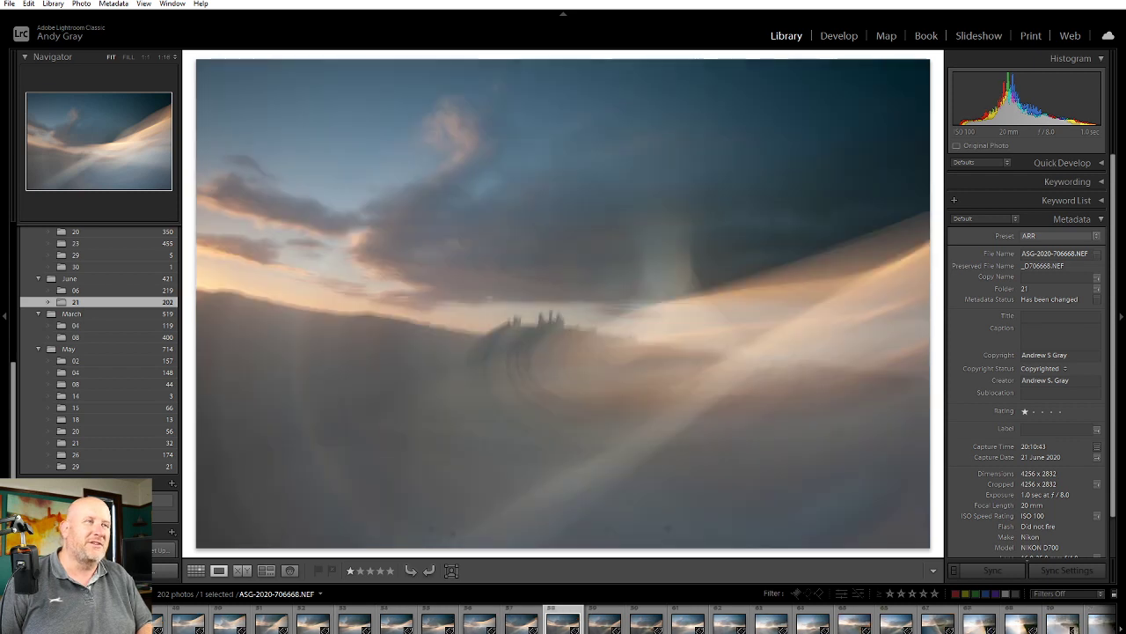
{"action": "key", "text": "Right"}
{"action": "key", "text": "Right"}
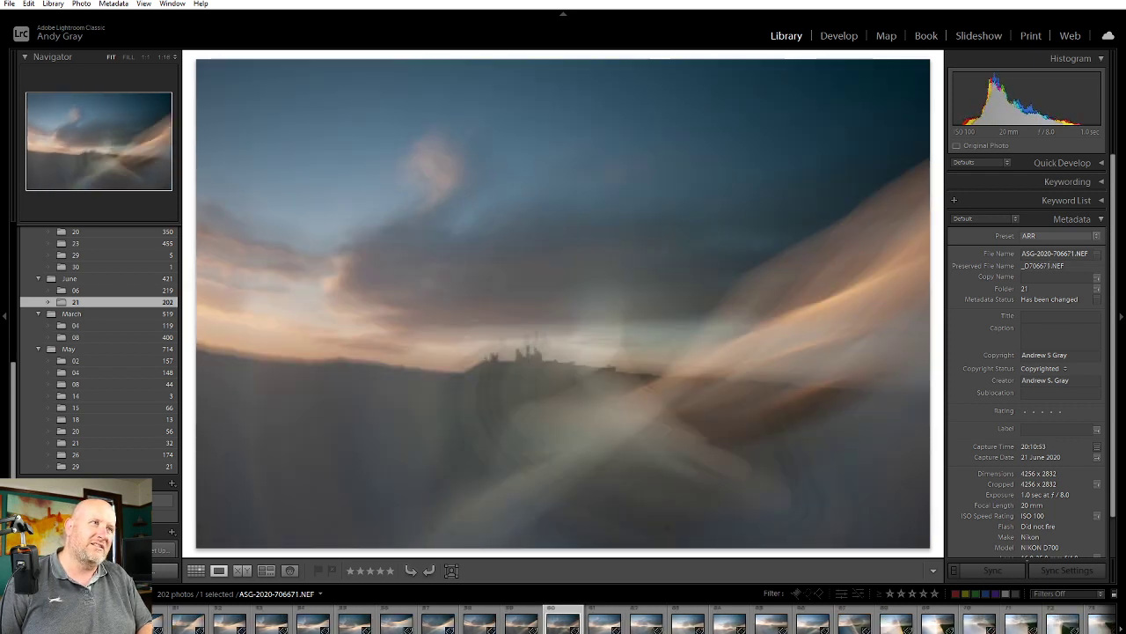
{"action": "key", "text": "Right"}
{"action": "key", "text": "Right"}
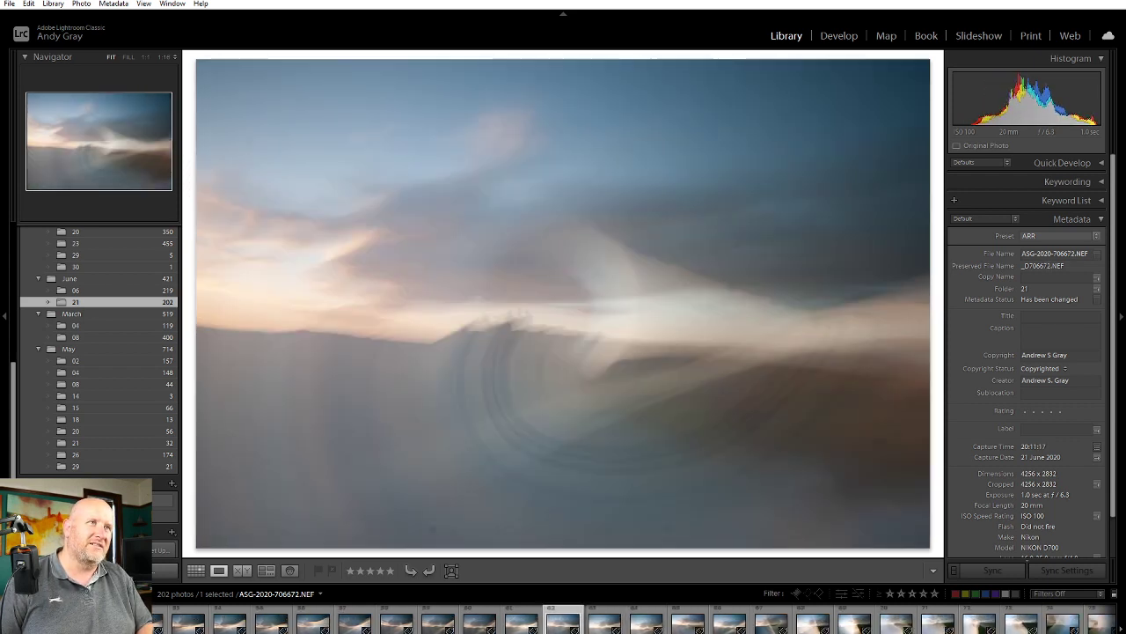
{"action": "key", "text": "Right"}
{"action": "key", "text": "Right"}
{"action": "key", "text": "Right"}
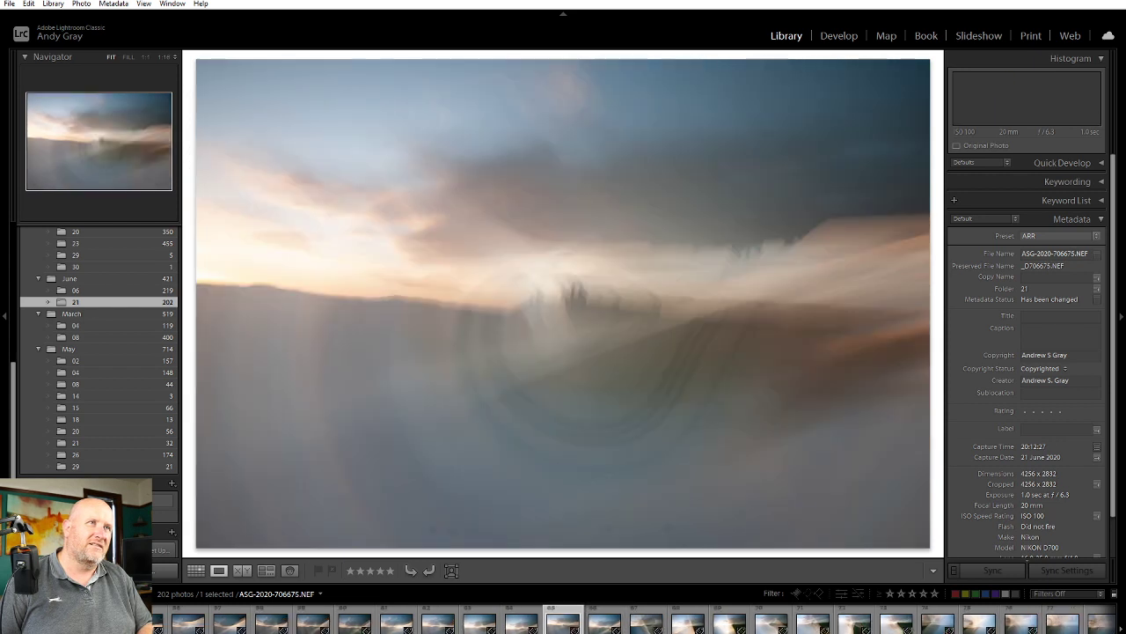
{"action": "key", "text": "Left"}
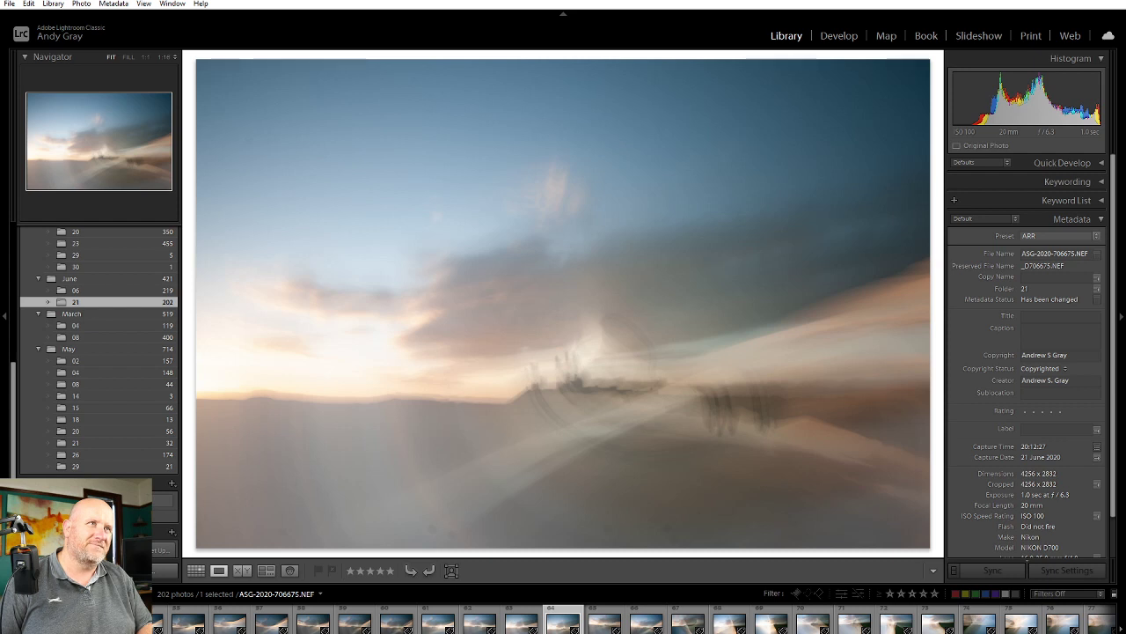
{"action": "key", "text": "1"}
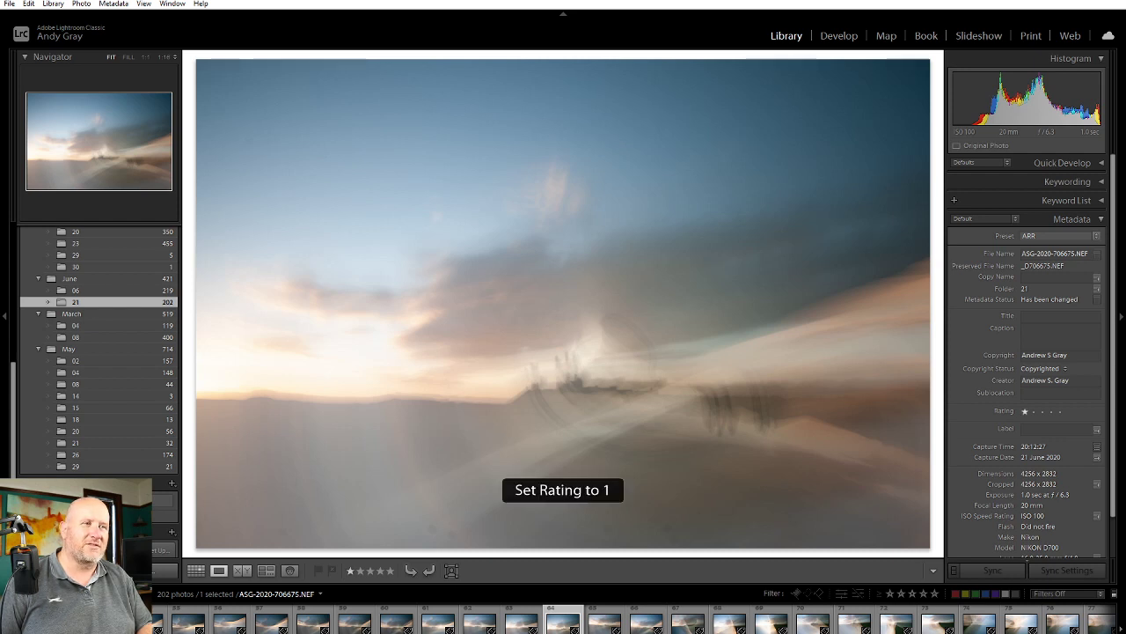
{"action": "key", "text": "Right"}
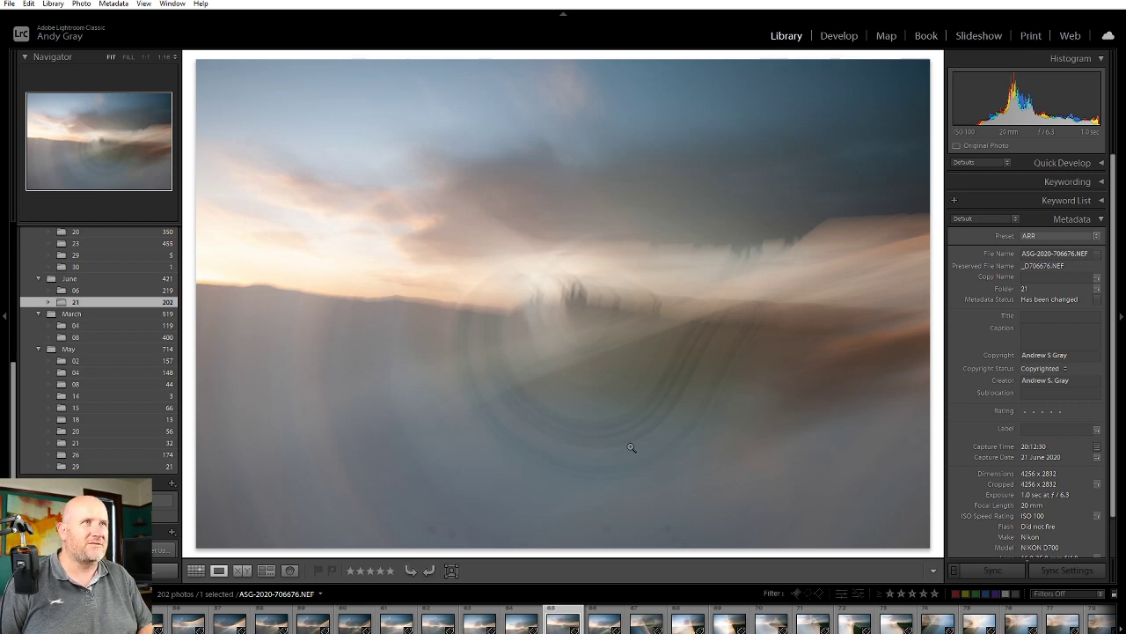
{"action": "key", "text": "Right"}
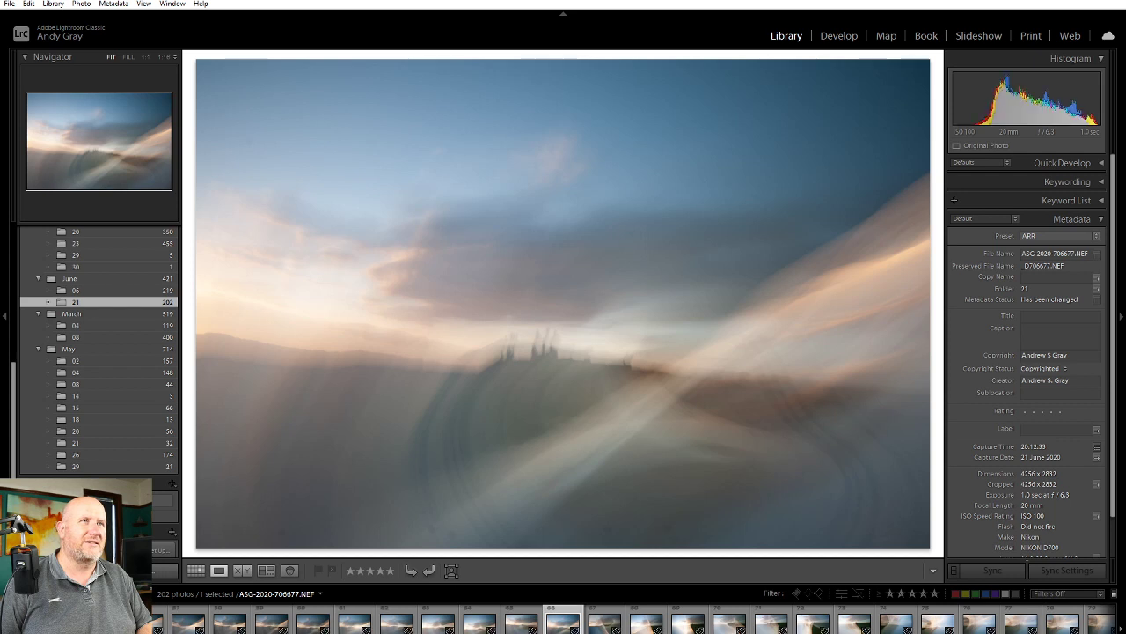
{"action": "key", "text": "Left"}
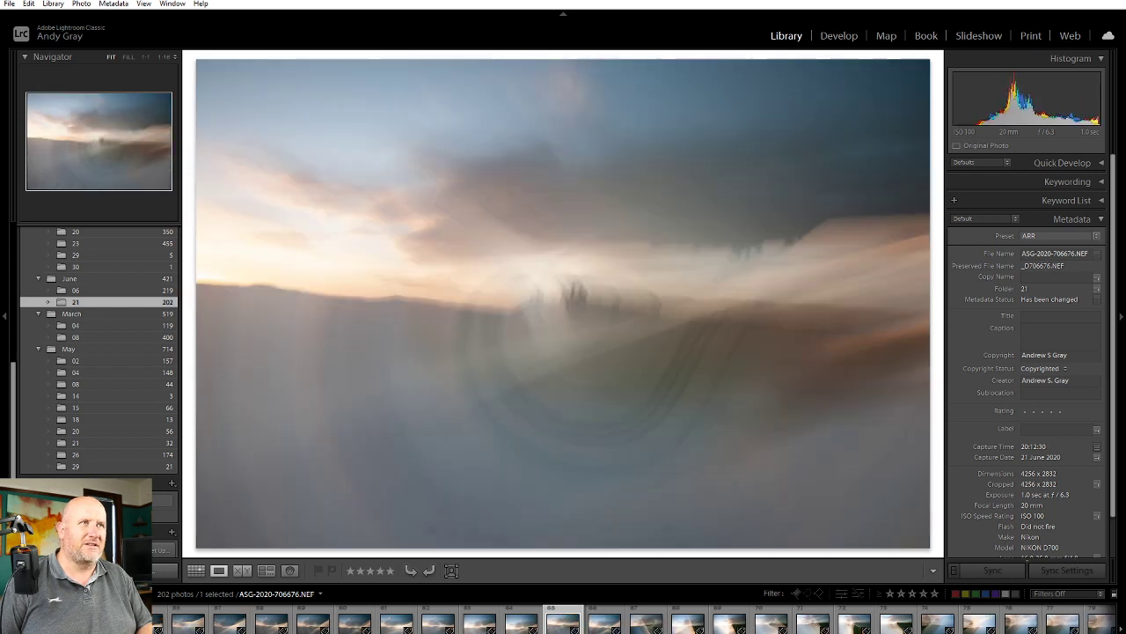
{"action": "key", "text": "1"}
{"action": "key", "text": "Right"}
{"action": "key", "text": "Right"}
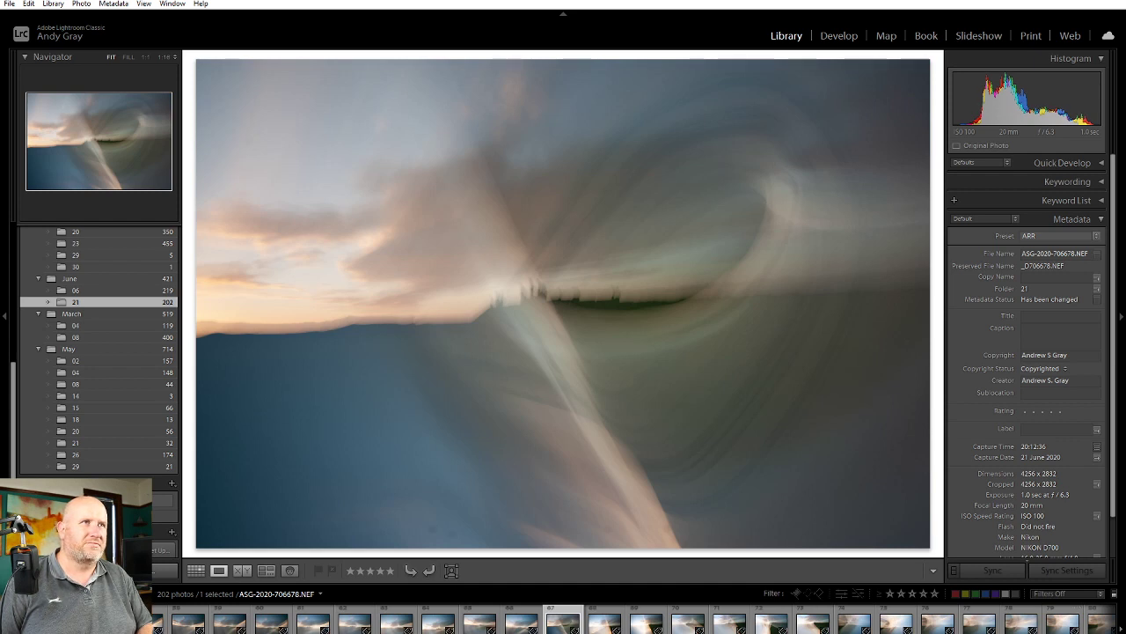
{"action": "key", "text": "Right"}
{"action": "key", "text": "Left"}
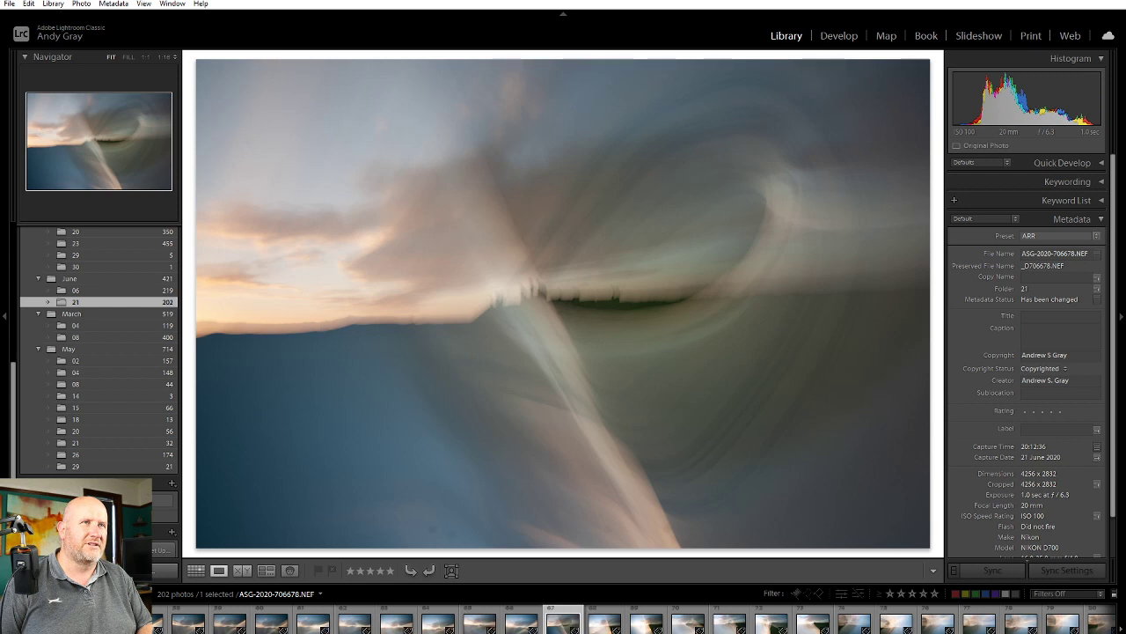
{"action": "key", "text": "Right"}
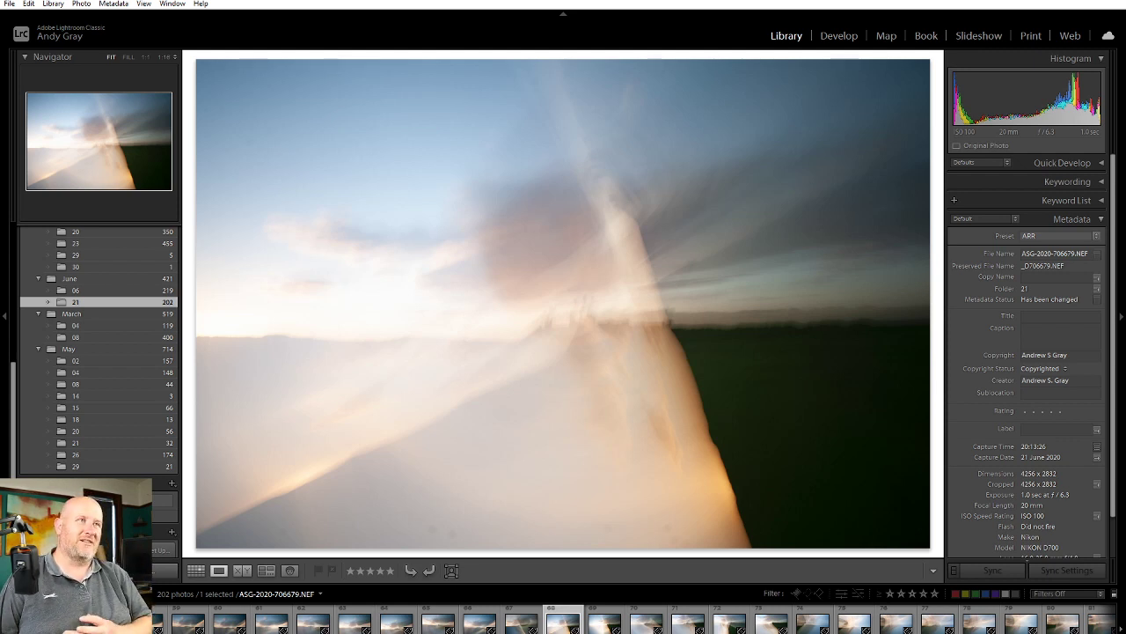
{"action": "key", "text": "Right"}
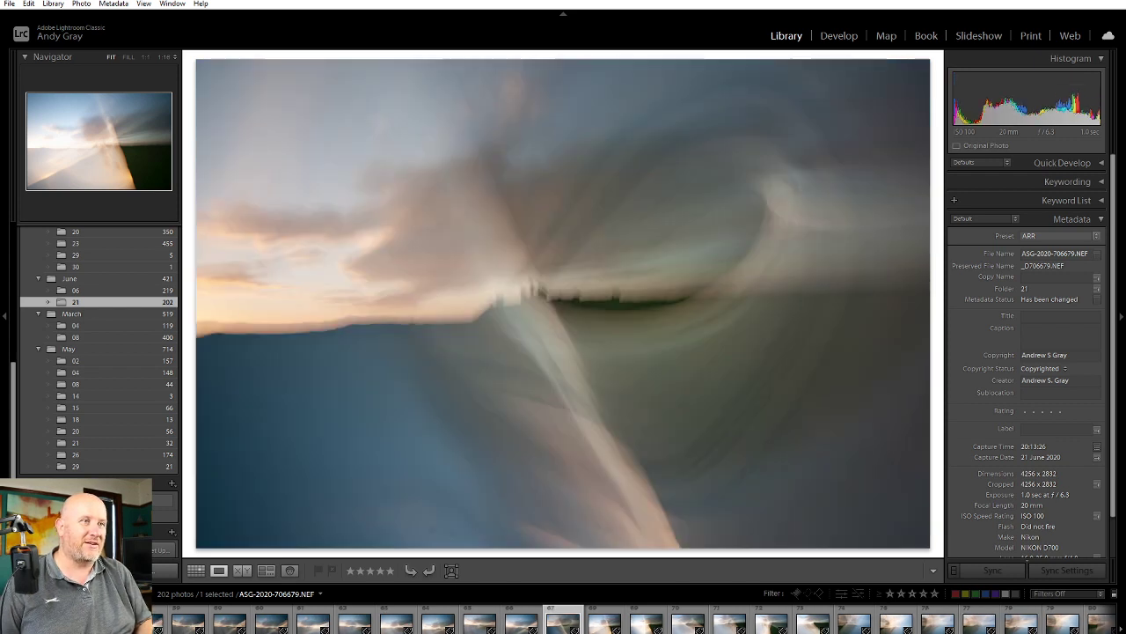
{"action": "key", "text": "Left"}
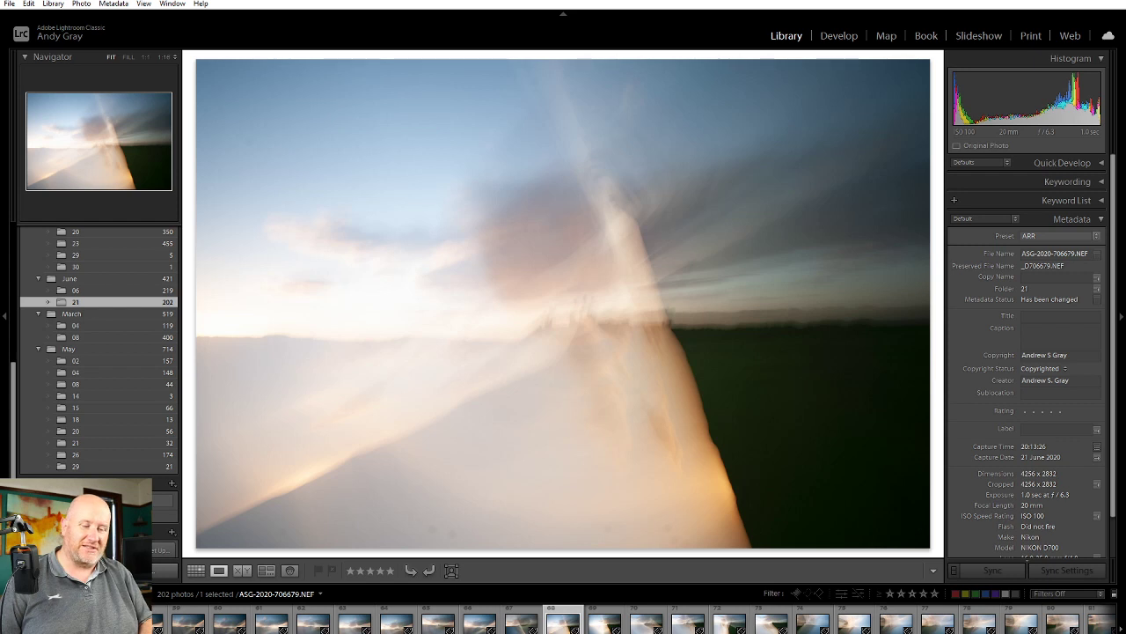
{"action": "key", "text": "1"}
{"action": "key", "text": "Right"}
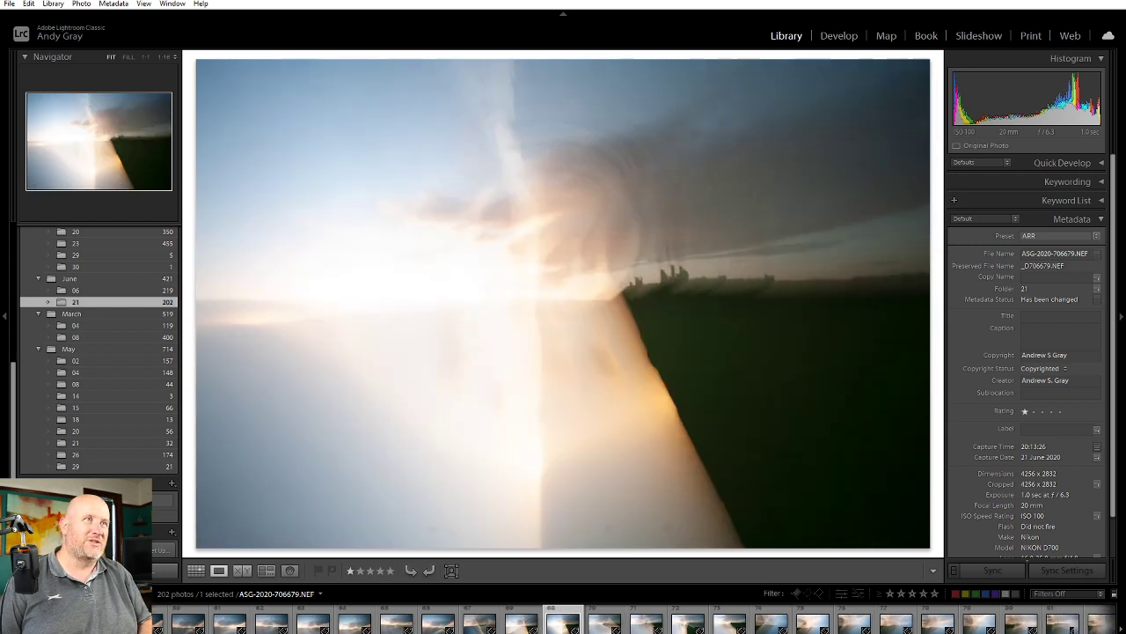
{"action": "key", "text": "Right"}
{"action": "key", "text": "Right"}
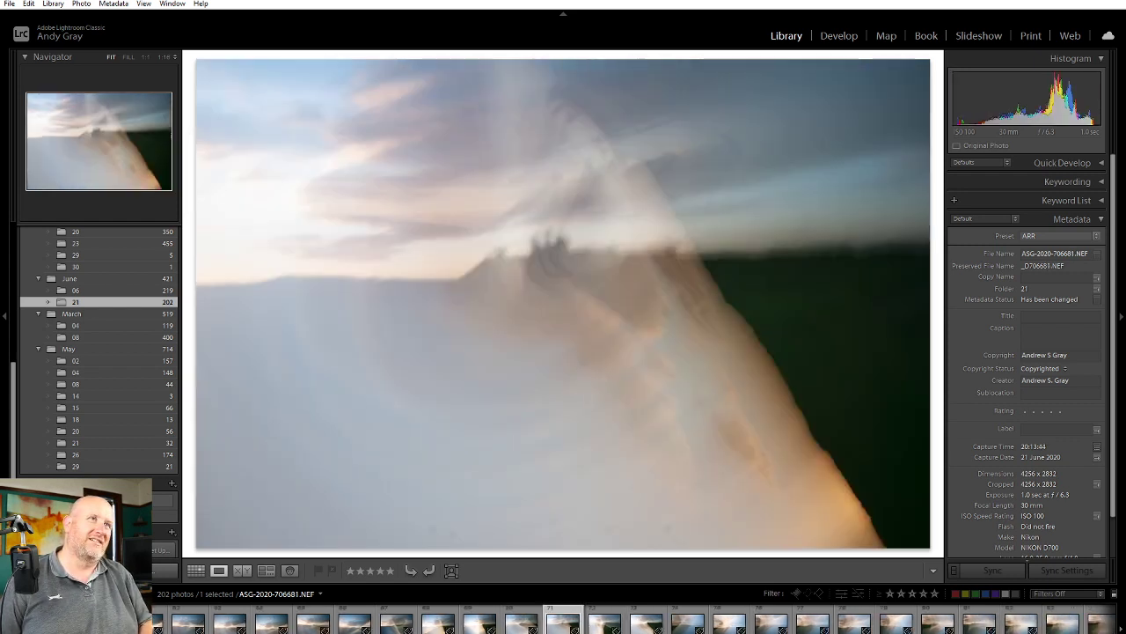
{"action": "key", "text": "Right"}
{"action": "key", "text": "Right"}
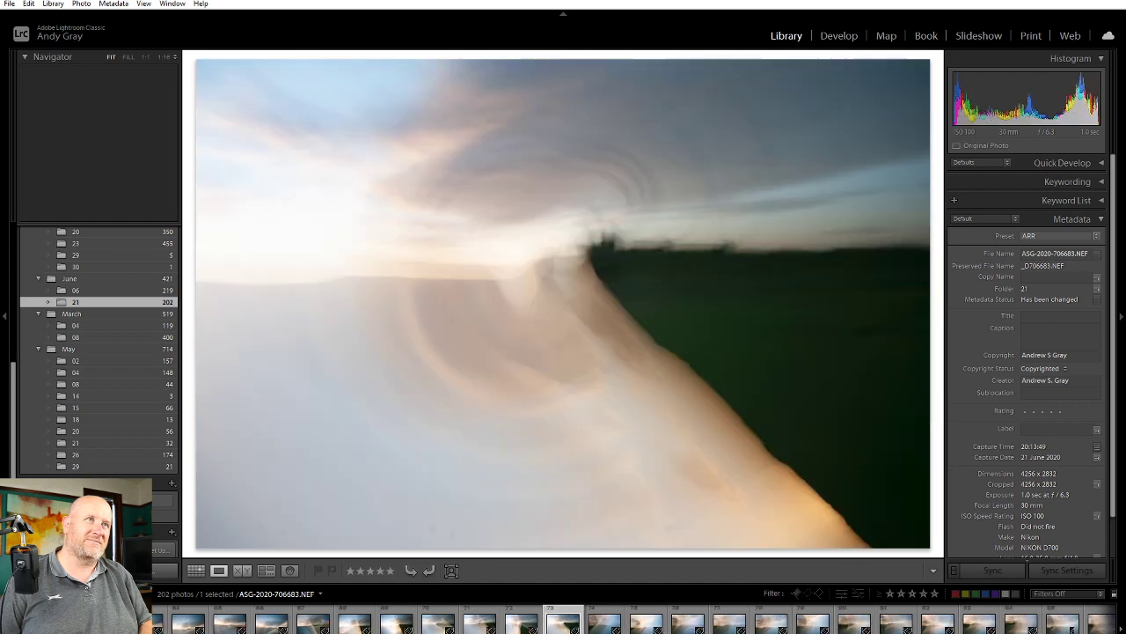
{"action": "key", "text": "Right"}
{"action": "key", "text": "Right"}
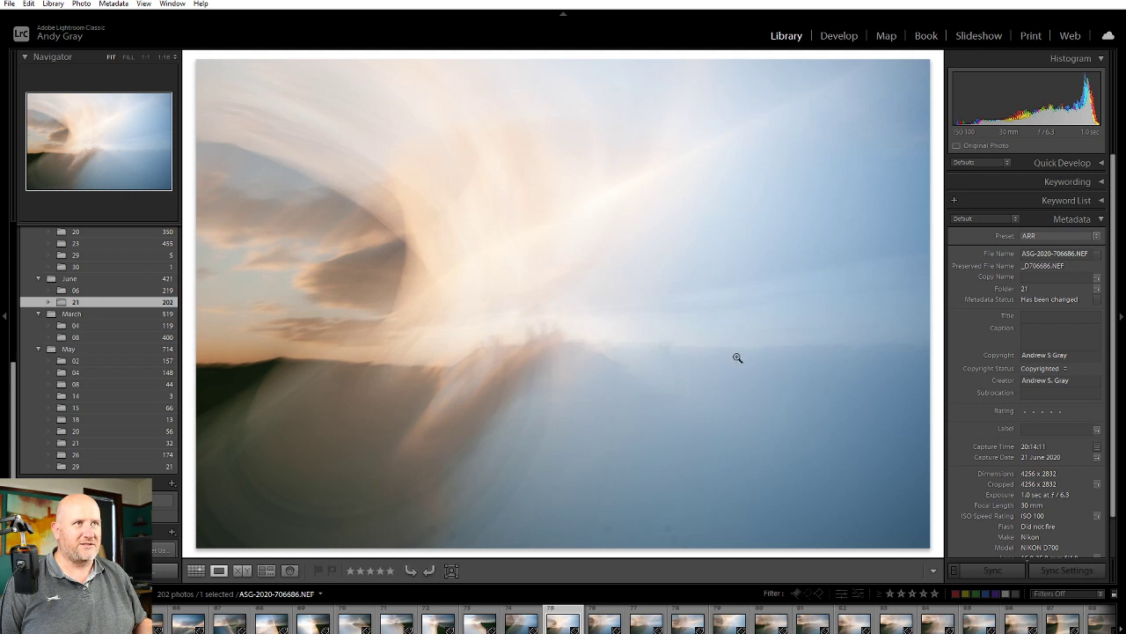
{"action": "key", "text": "1"}
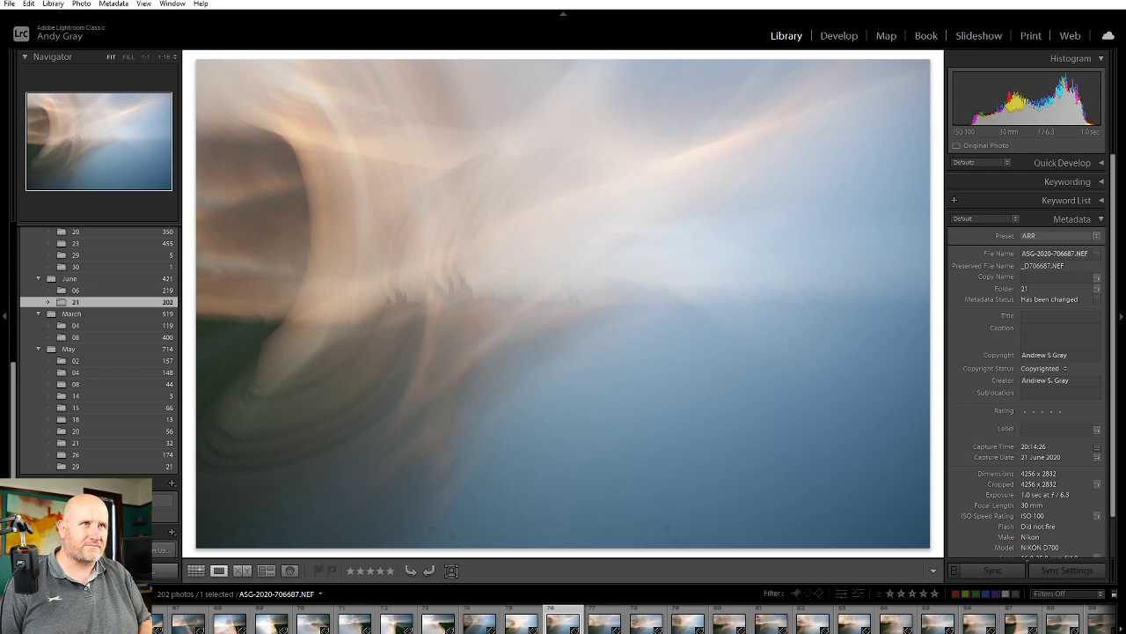
{"action": "key", "text": "1"}
{"action": "key", "text": "Right"}
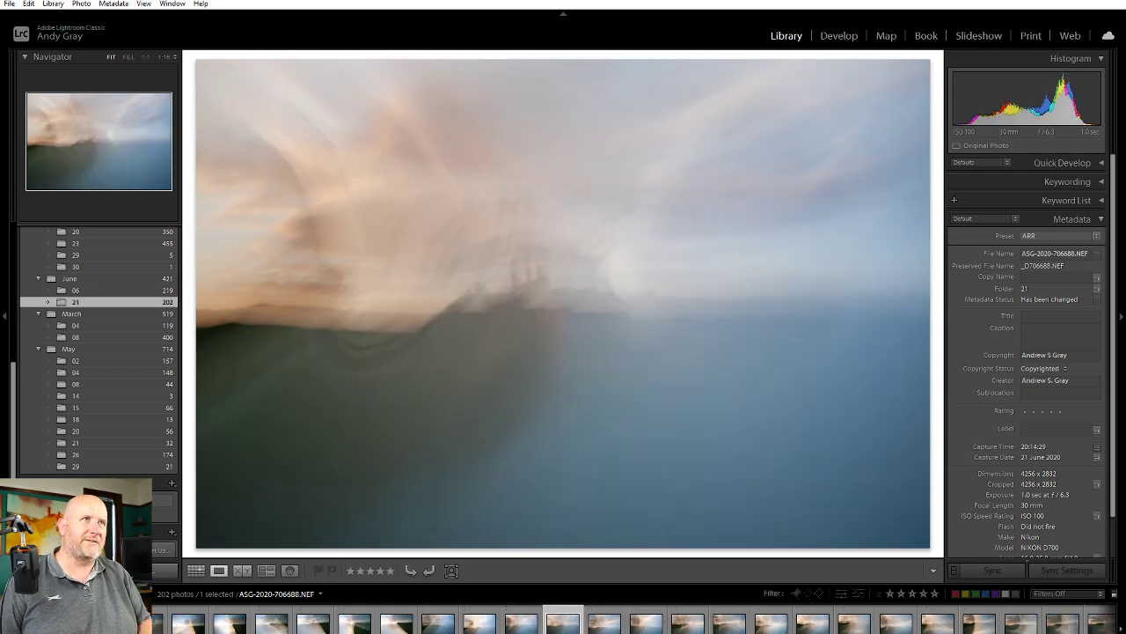
{"action": "key", "text": "Right"}
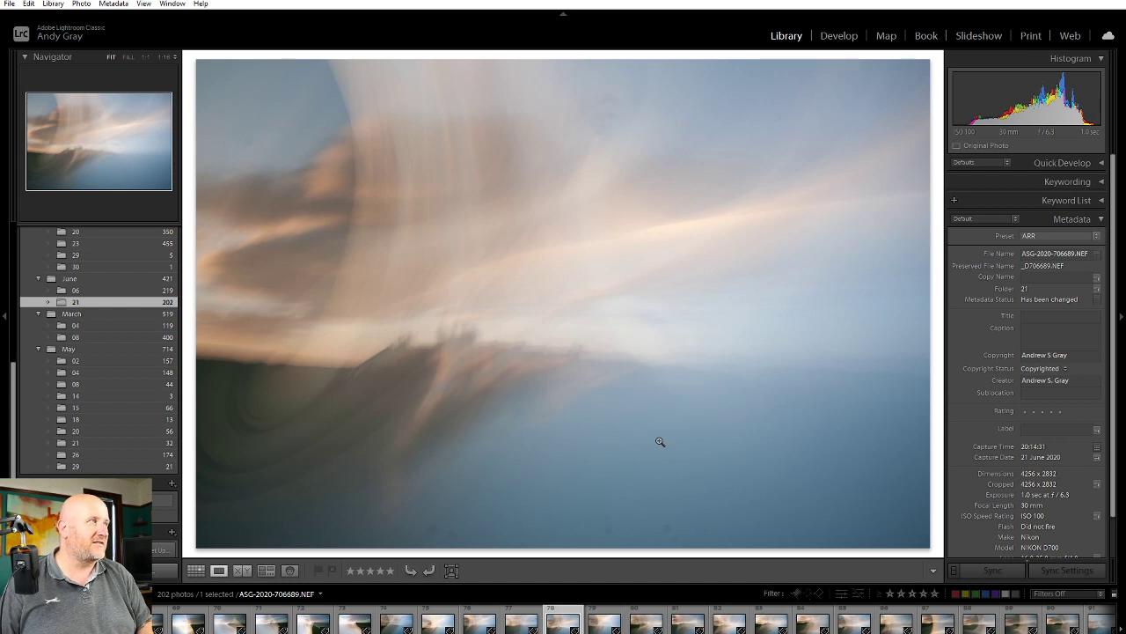
{"action": "key", "text": "1"}
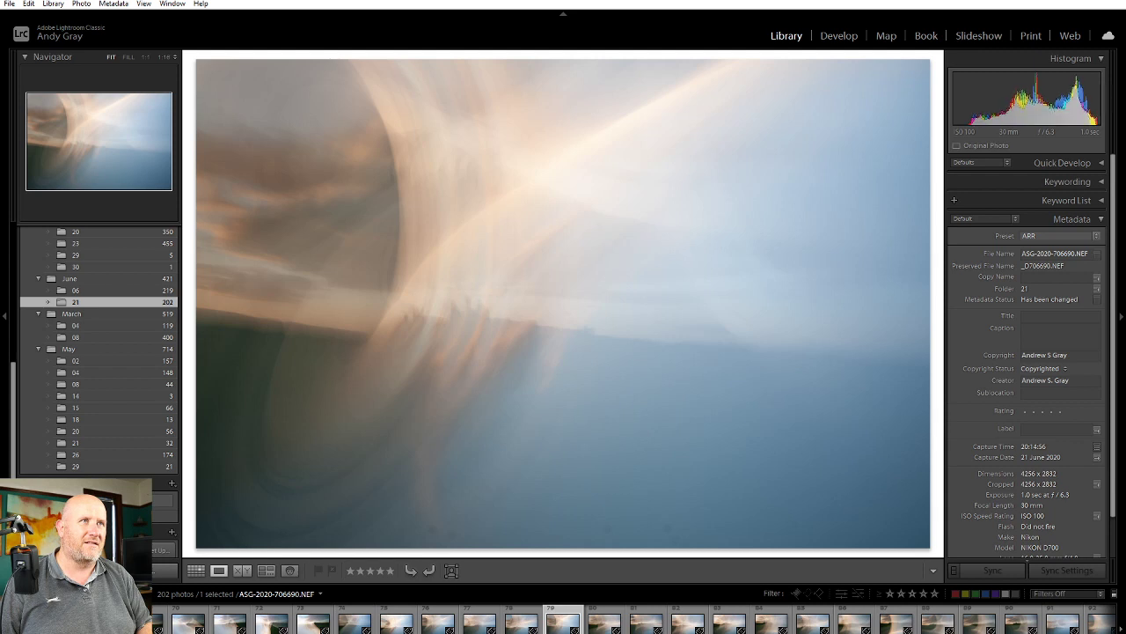
{"action": "key", "text": "Left"}
{"action": "key", "text": "Right"}
{"action": "key", "text": "1"}
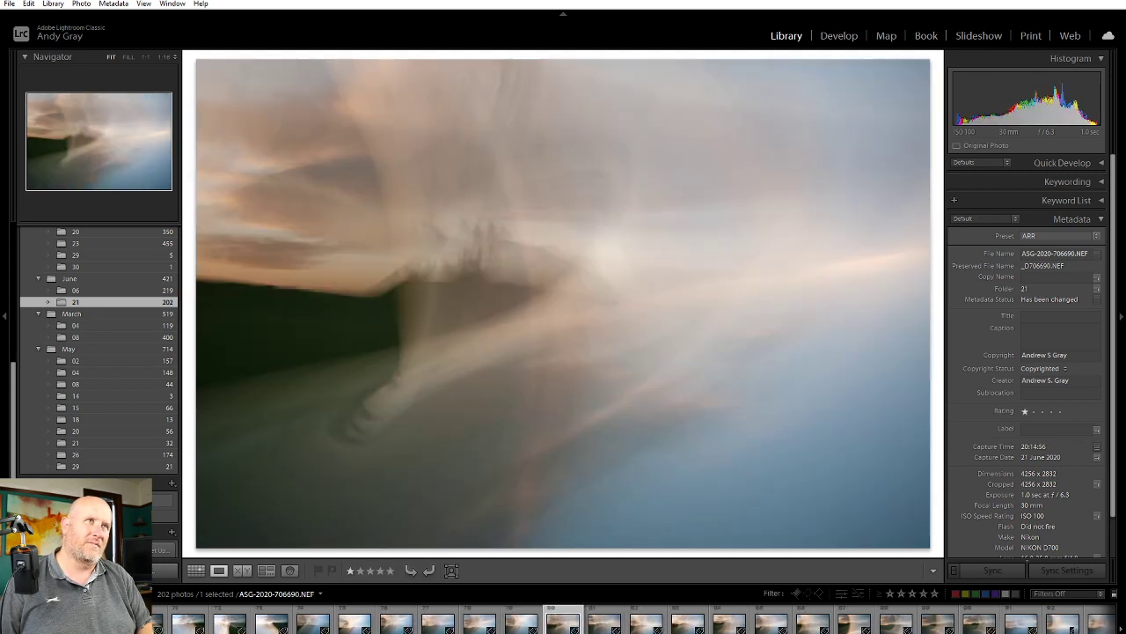
{"action": "key", "text": "Right"}
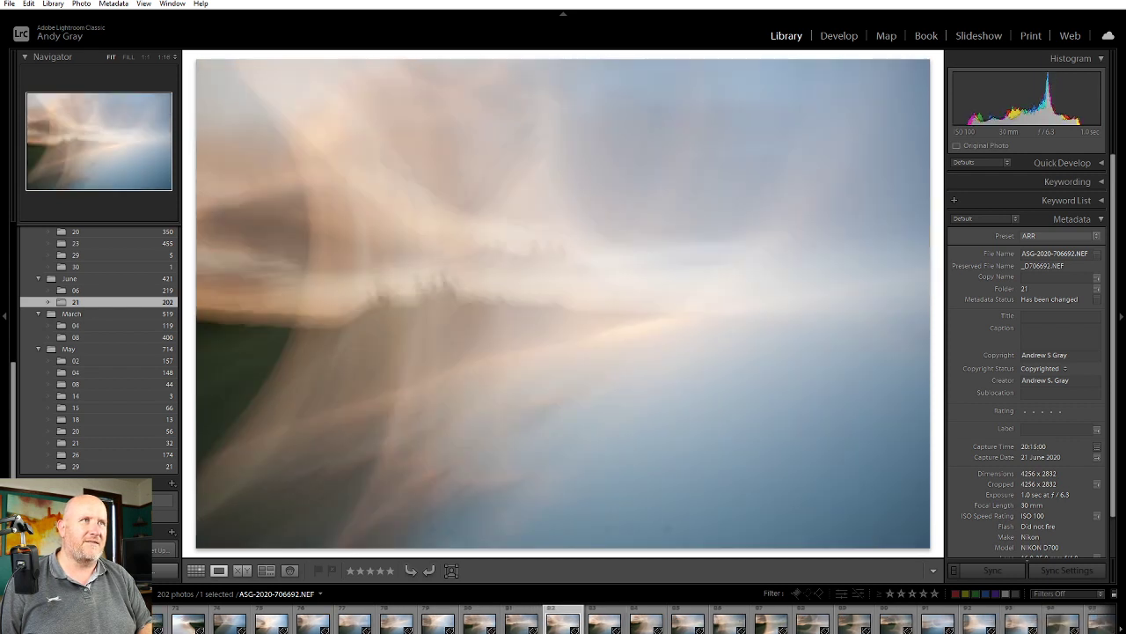
{"action": "key", "text": "1"}
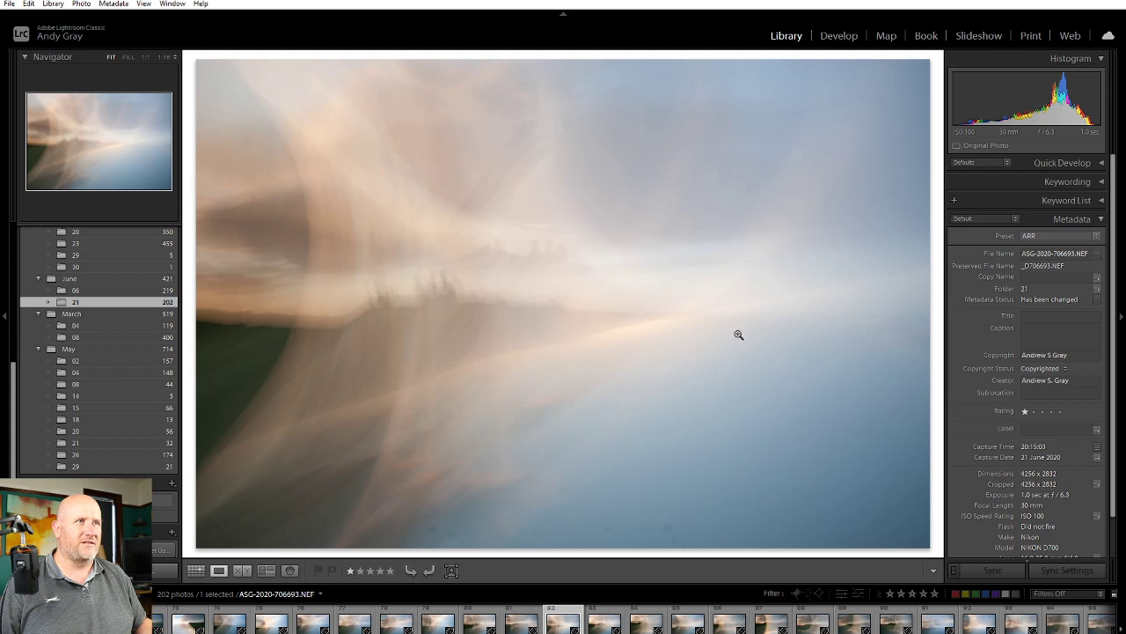
{"action": "key", "text": "Left"}
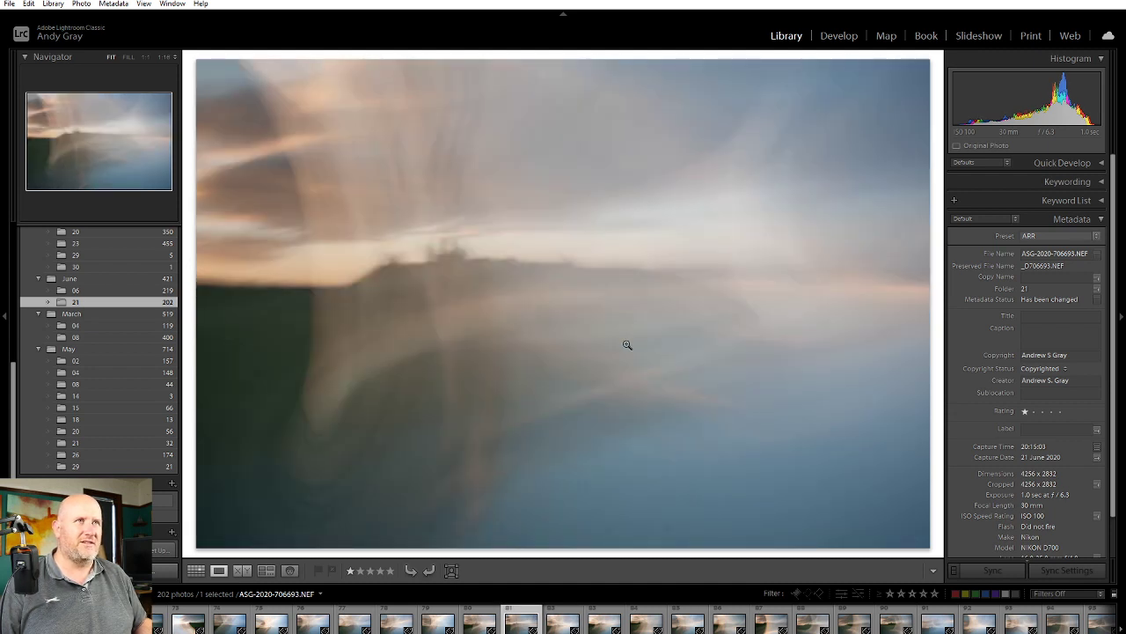
{"action": "key", "text": "Right"}
{"action": "key", "text": "Left"}
{"action": "key", "text": "Left"}
{"action": "key", "text": "Left"}
{"action": "key", "text": "Left"}
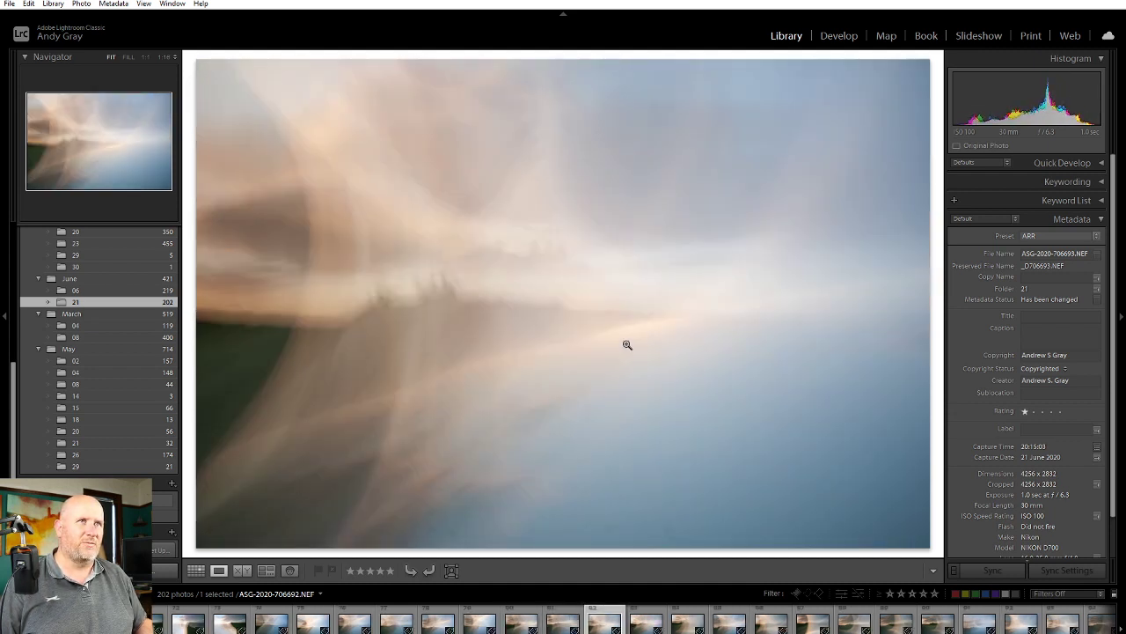
{"action": "key", "text": "Right"}
{"action": "key", "text": "Right"}
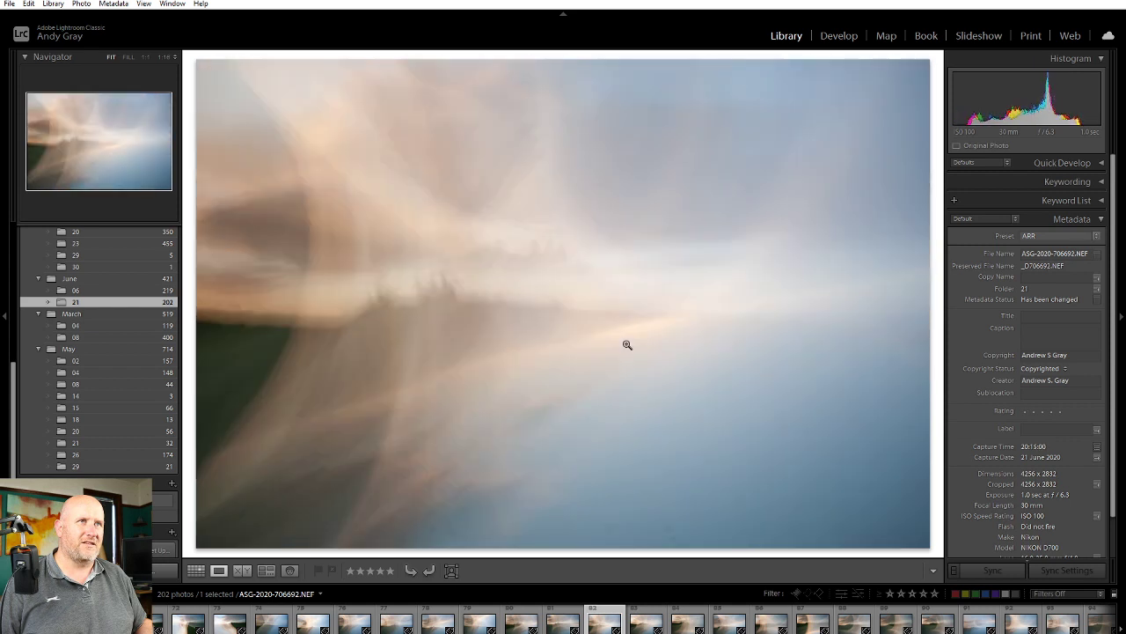
{"action": "key", "text": "Right"}
{"action": "key", "text": "Right"}
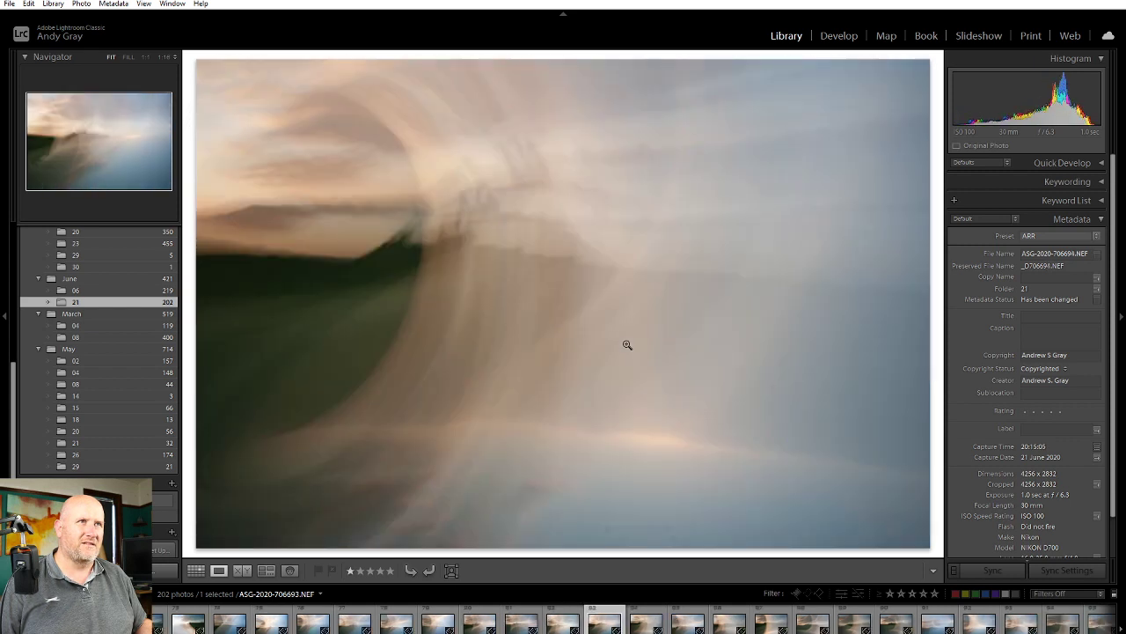
{"action": "key", "text": "Right"}
{"action": "key", "text": "Right"}
{"action": "key", "text": "Left"}
{"action": "key", "text": "Left"}
{"action": "key", "text": "Left"}
{"action": "key", "text": "Left"}
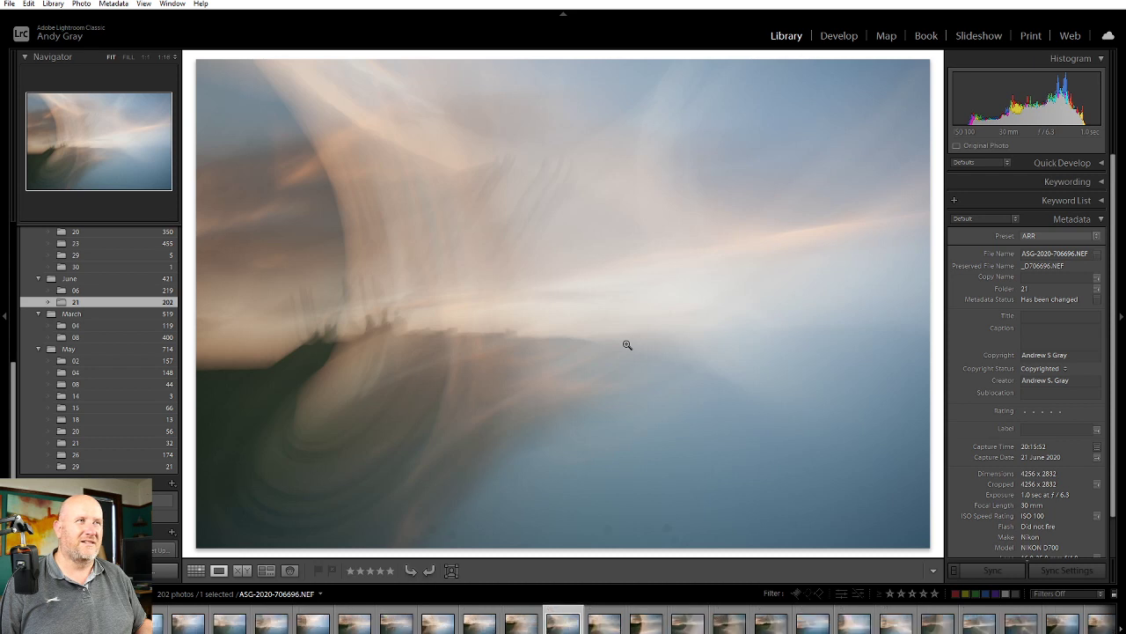
{"action": "key", "text": "Left"}
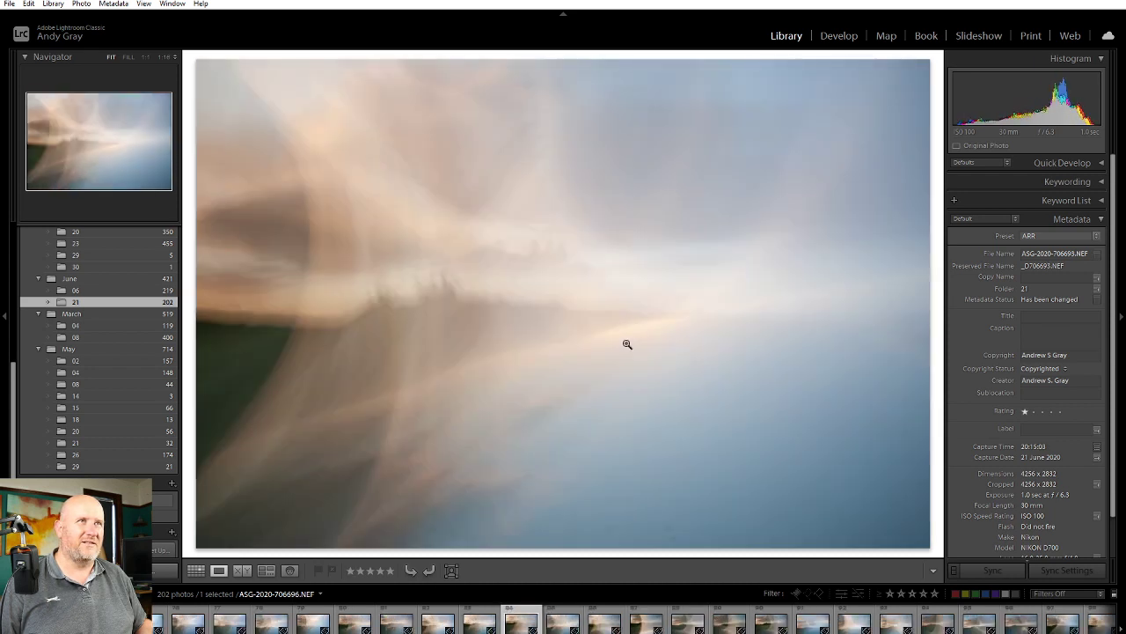
{"action": "key", "text": "1"}
{"action": "key", "text": "Right"}
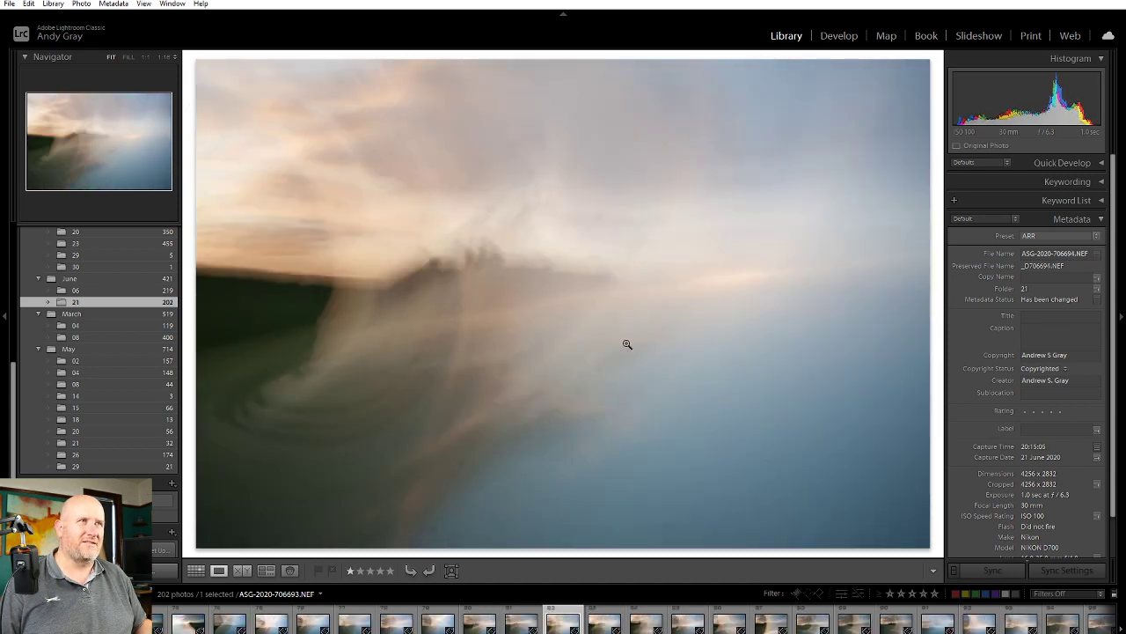
{"action": "key", "text": "1"}
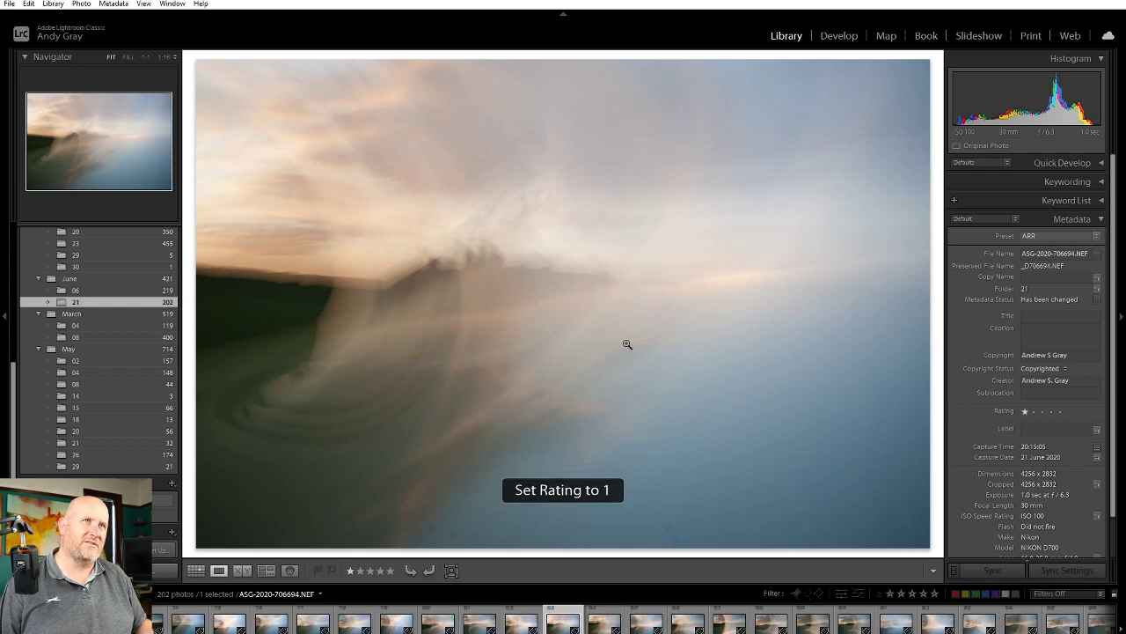
{"action": "key", "text": "Right"}
{"action": "key", "text": "Right"}
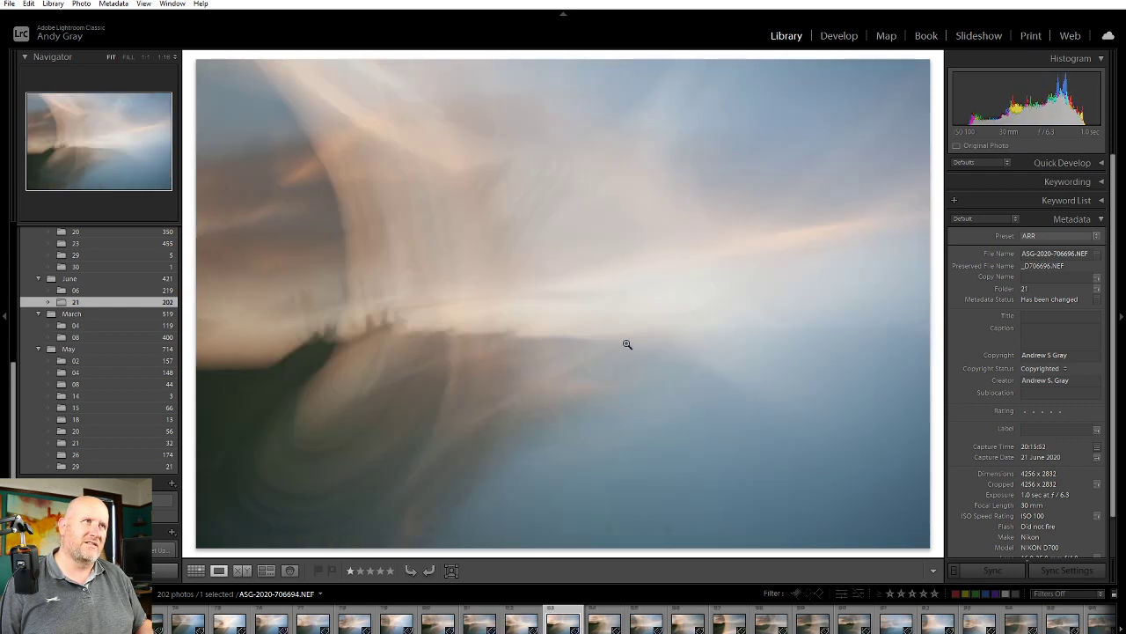
{"action": "key", "text": "Right"}
{"action": "key", "text": "Left"}
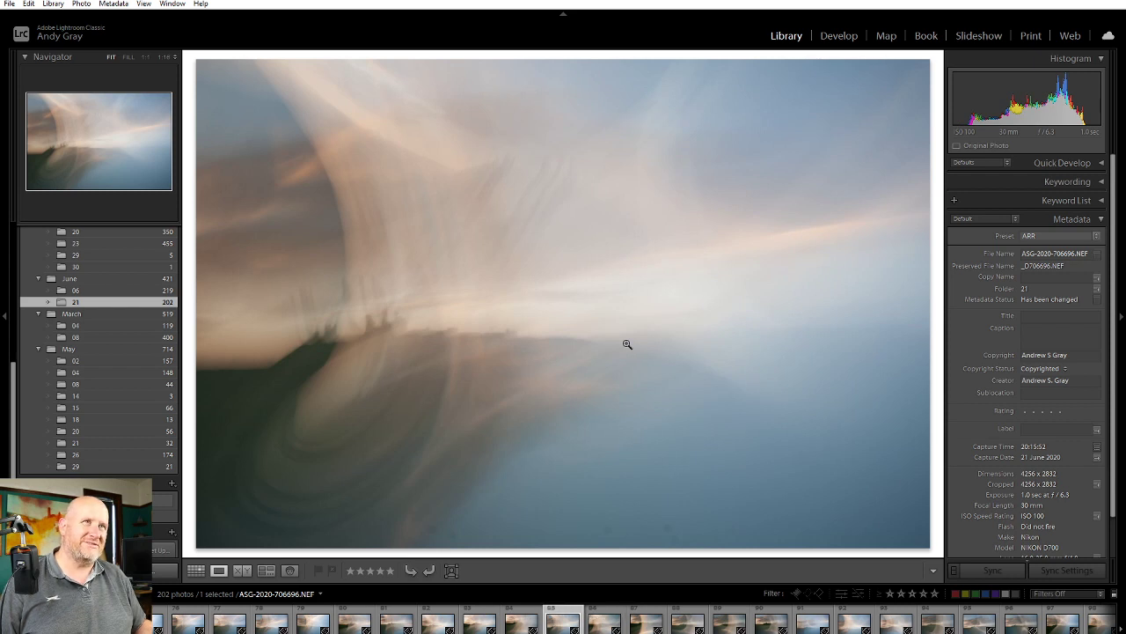
{"action": "key", "text": "1"}
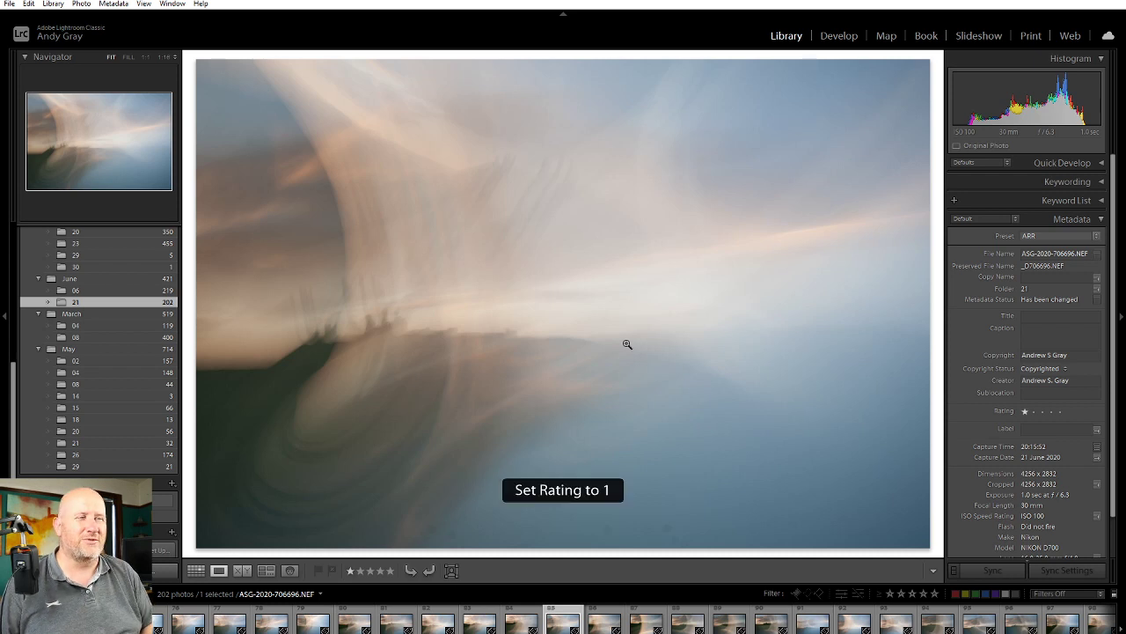
{"action": "key", "text": "Right"}
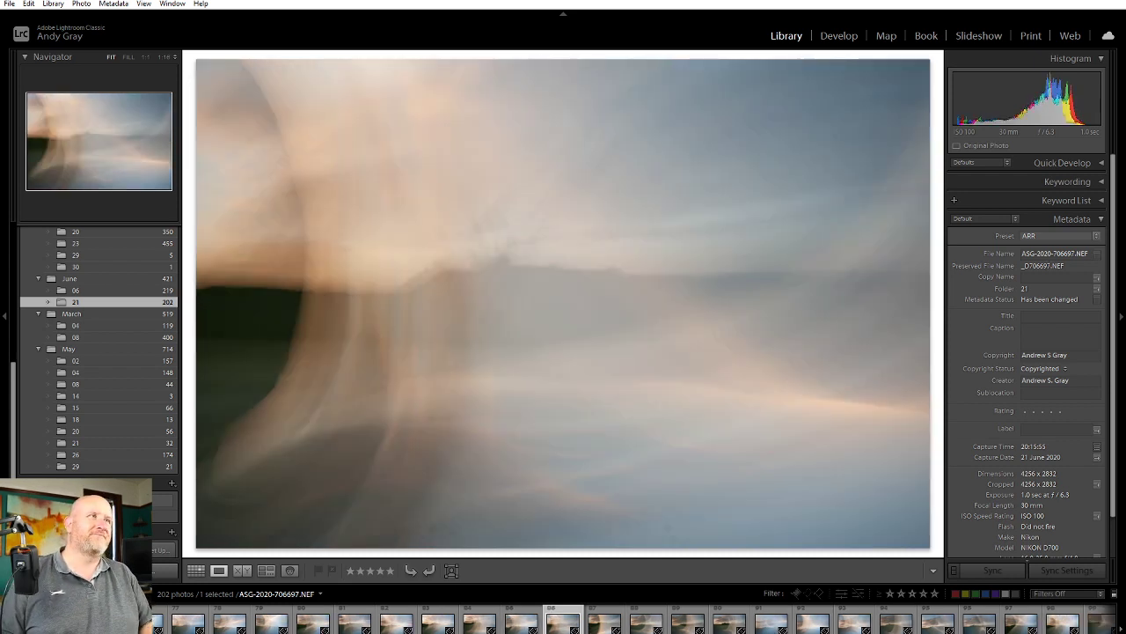
{"action": "key", "text": "Right"}
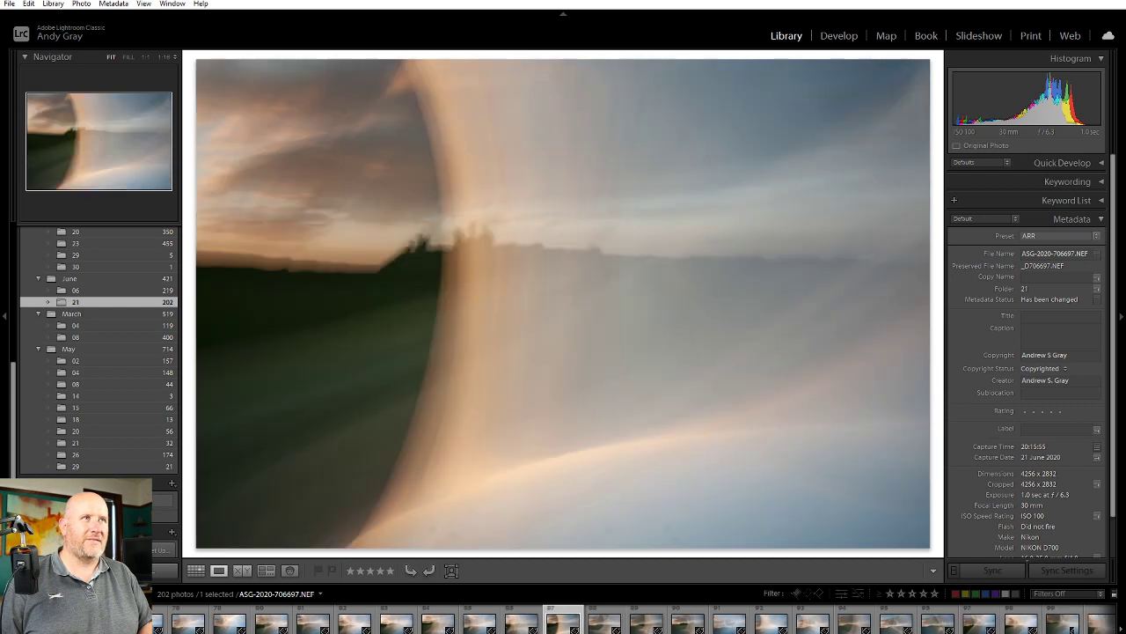
{"action": "key", "text": "Right"}
{"action": "key", "text": "Right"}
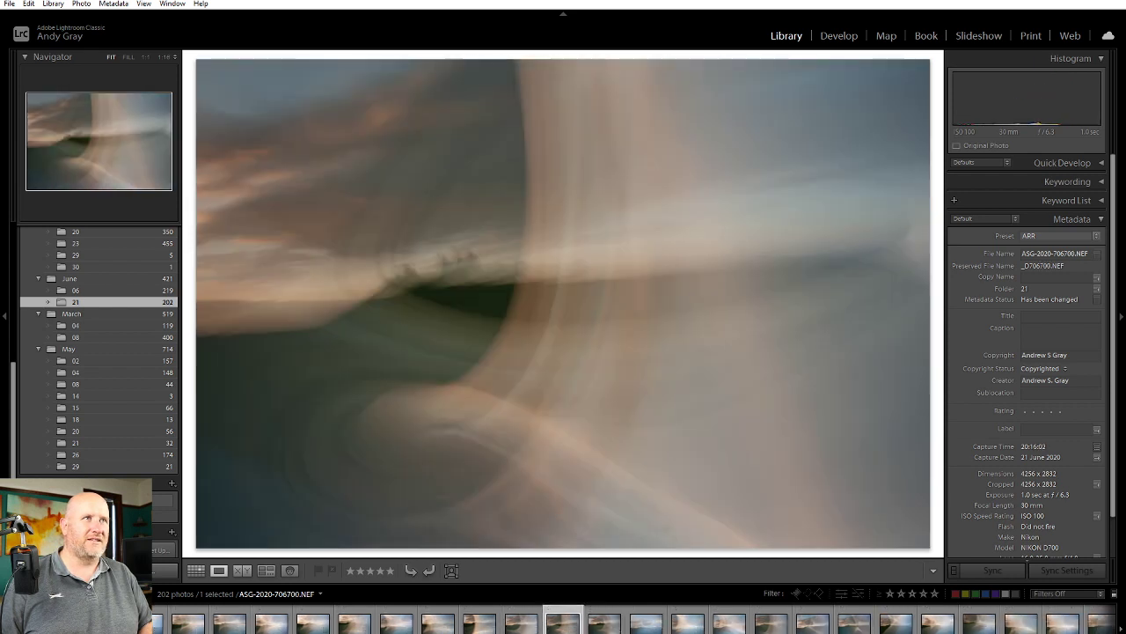
{"action": "key", "text": "Right"}
{"action": "key", "text": "Right"}
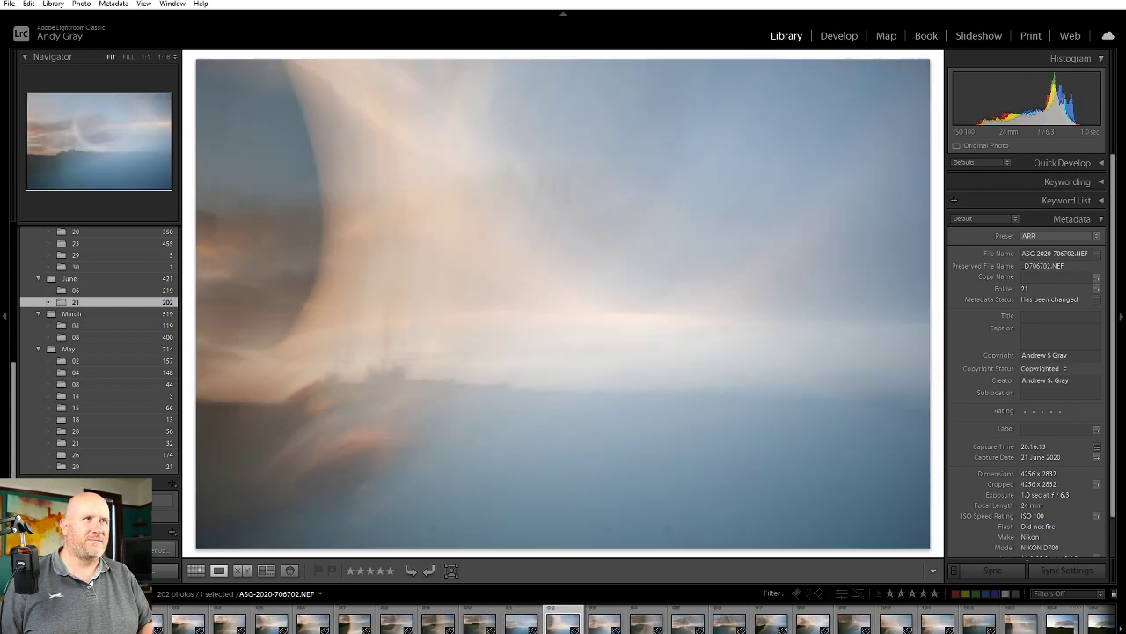
{"action": "key", "text": "Right"}
{"action": "key", "text": "Left"}
{"action": "key", "text": "Right"}
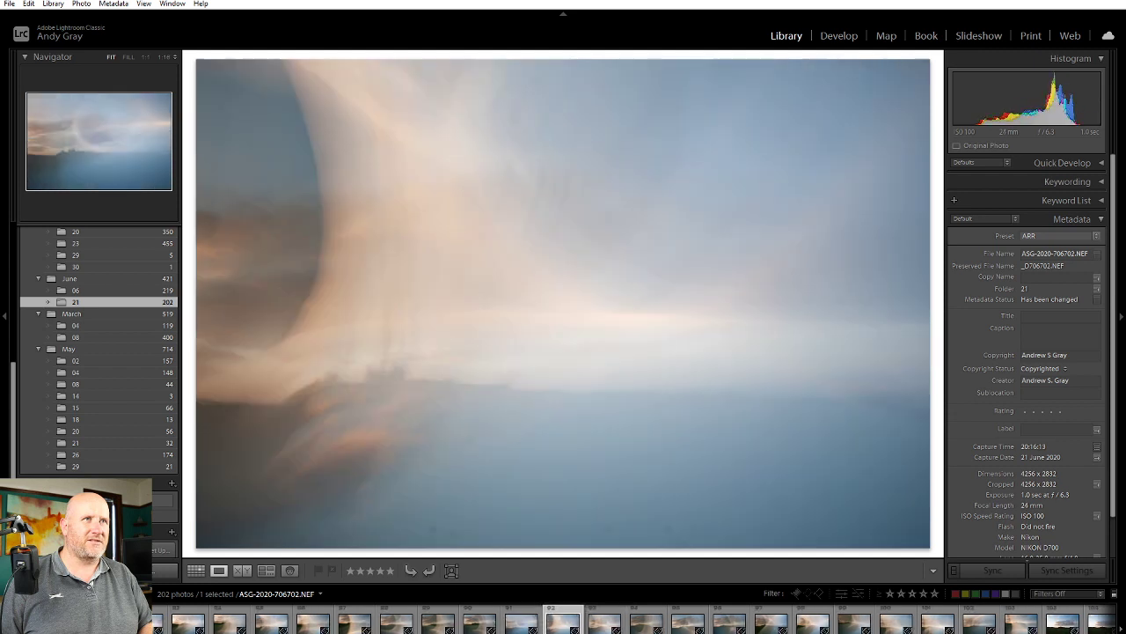
{"action": "key", "text": "Right"}
{"action": "key", "text": "Right"}
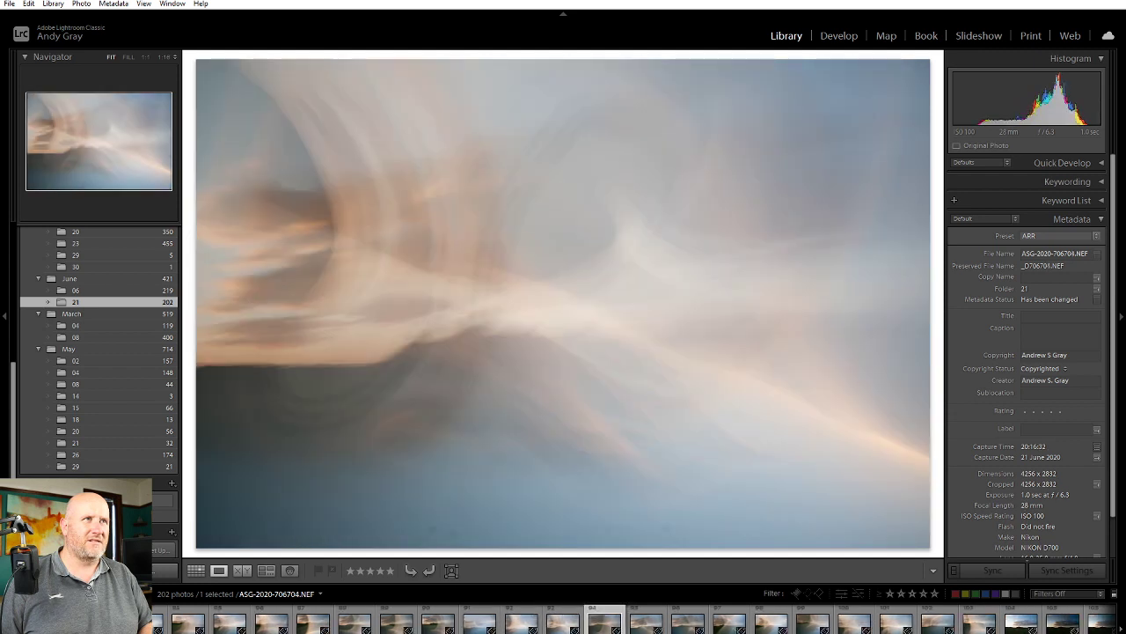
{"action": "key", "text": "Left"}
{"action": "key", "text": "Left"}
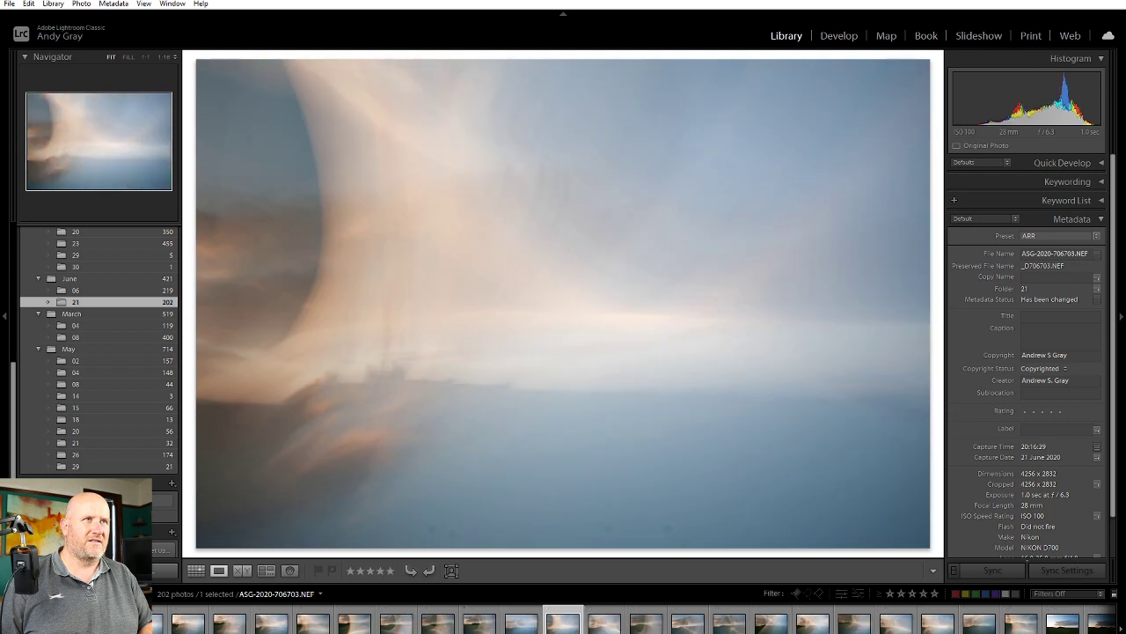
{"action": "key", "text": "1"}
{"action": "key", "text": "Right"}
{"action": "key", "text": "1"}
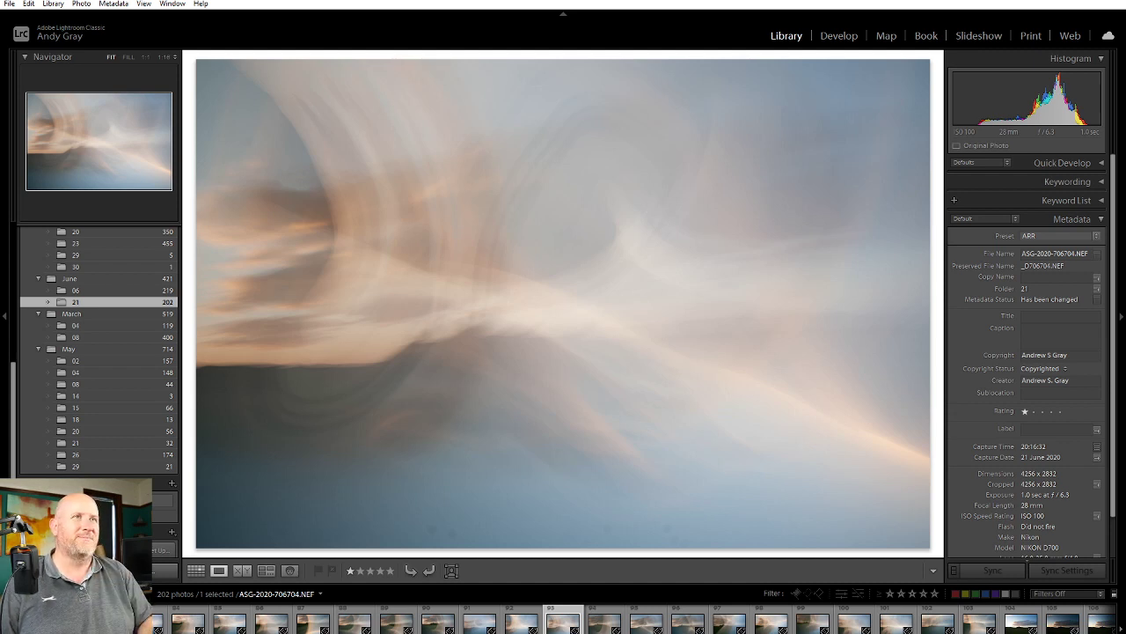
{"action": "key", "text": "Right"}
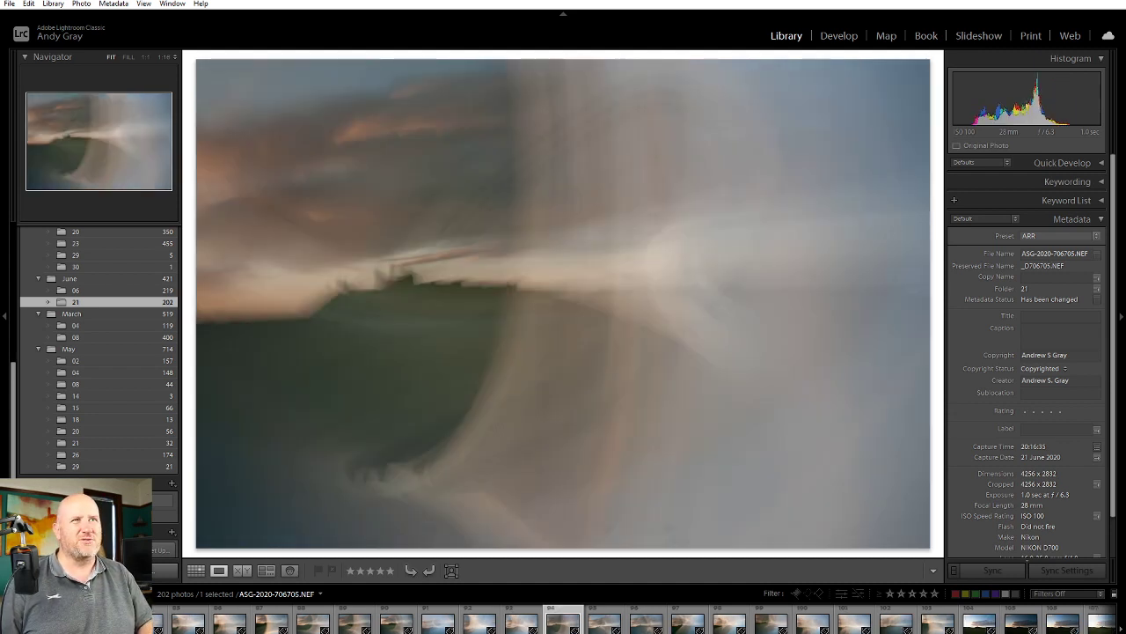
{"action": "key", "text": "Right"}
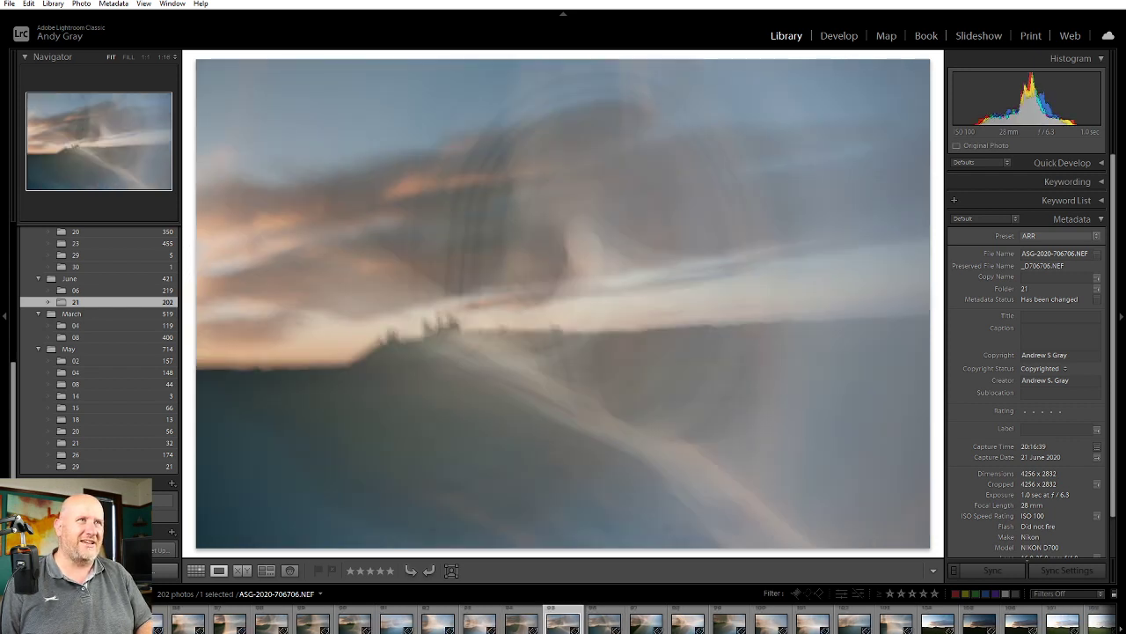
{"action": "key", "text": "Right"}
{"action": "key", "text": "Right"}
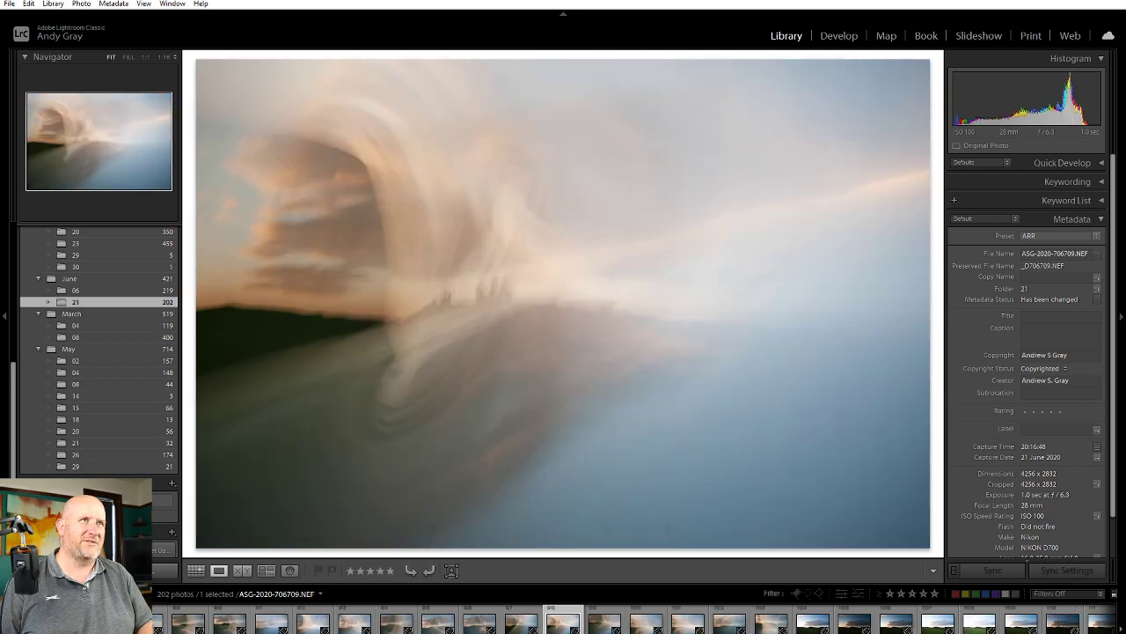
{"action": "key", "text": "1"}
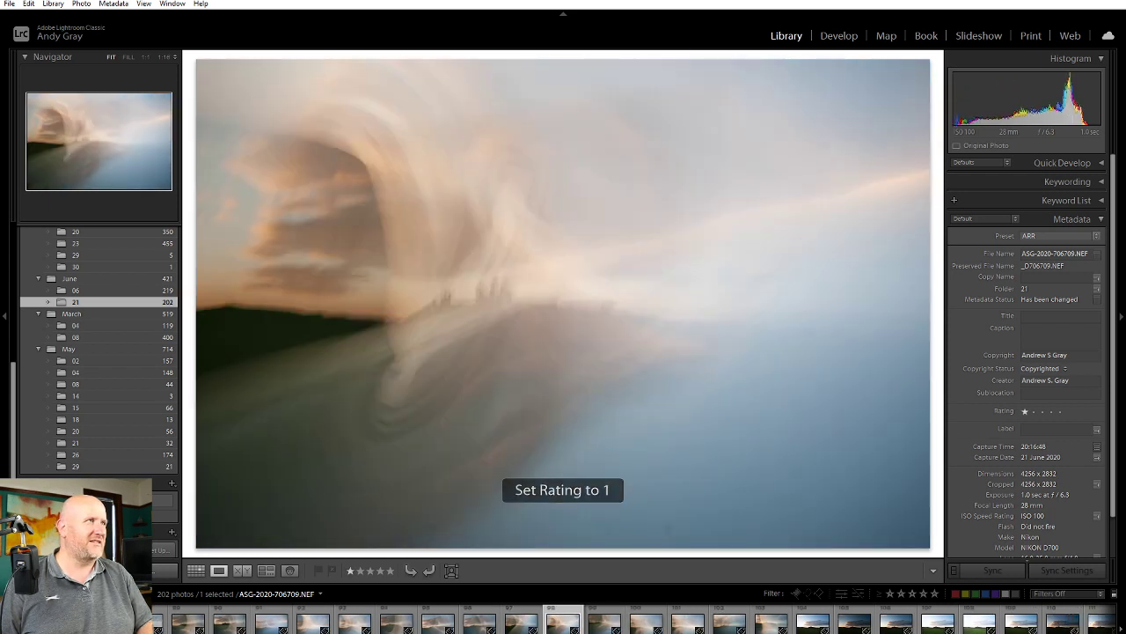
{"action": "key", "text": "Right"}
{"action": "key", "text": "Right"}
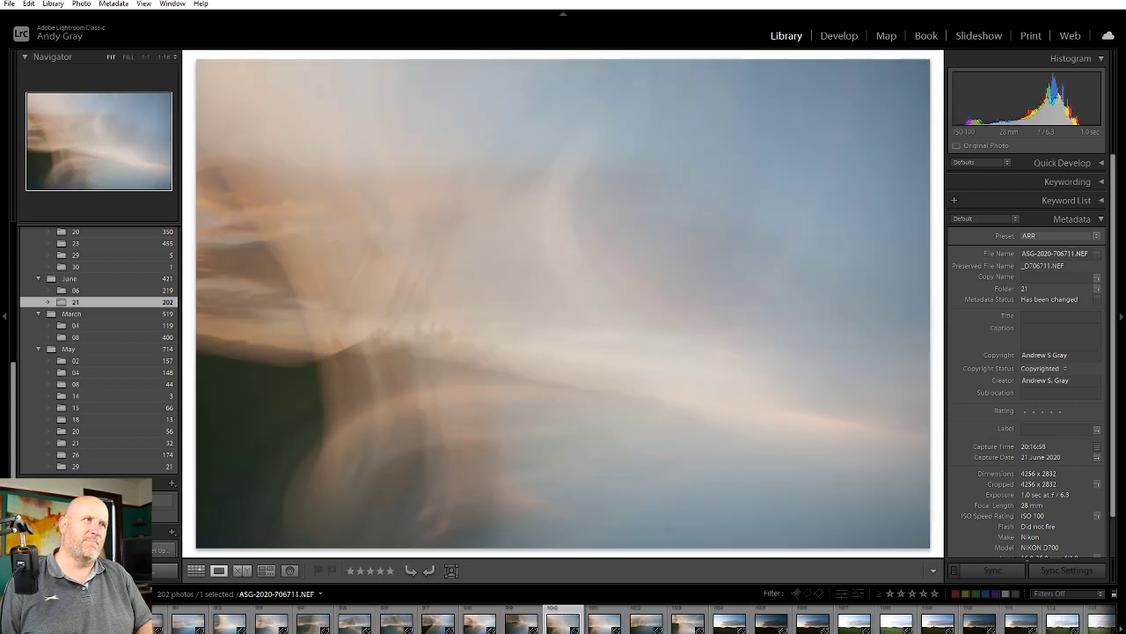
{"action": "key", "text": "1"}
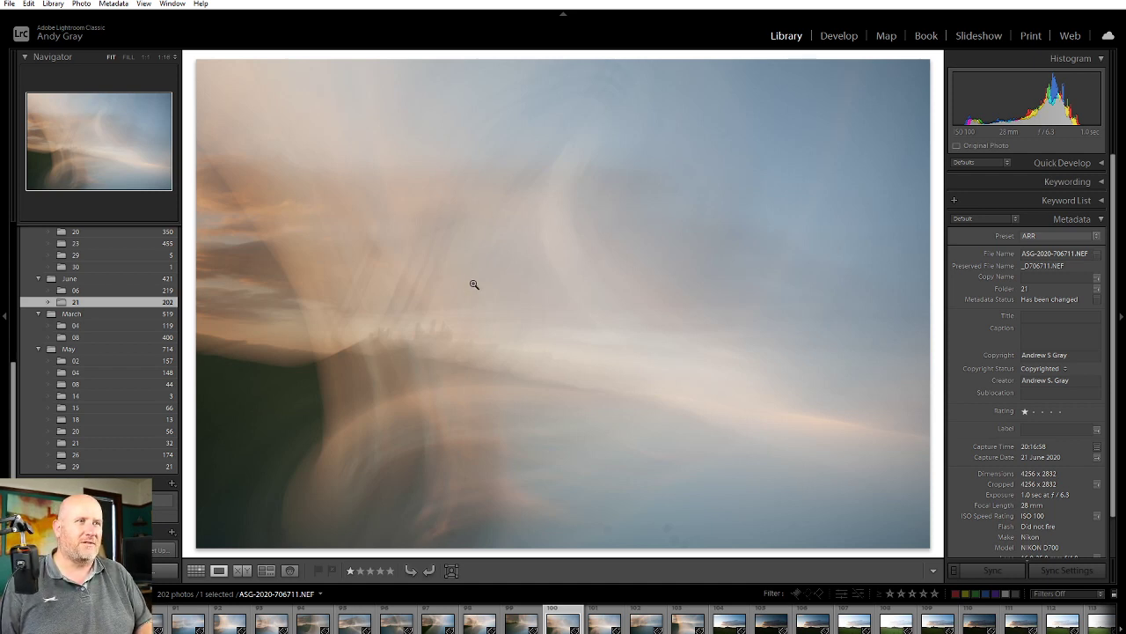
{"action": "key", "text": "Right"}
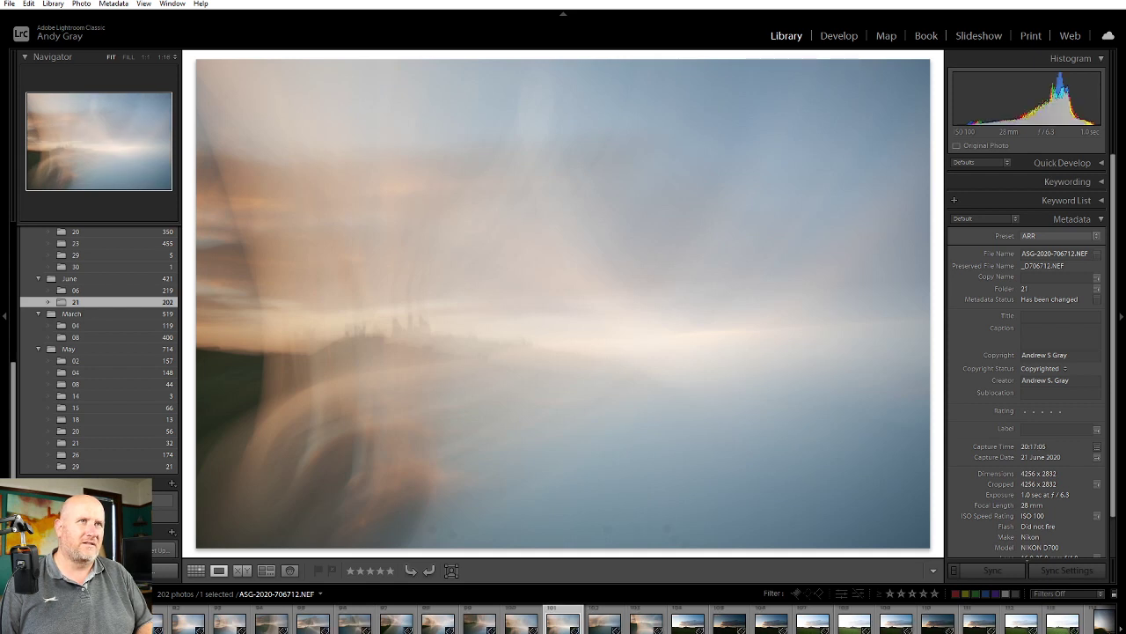
{"action": "key", "text": "1"}
{"action": "key", "text": "Right"}
{"action": "key", "text": "Right"}
{"action": "key", "text": "Right"}
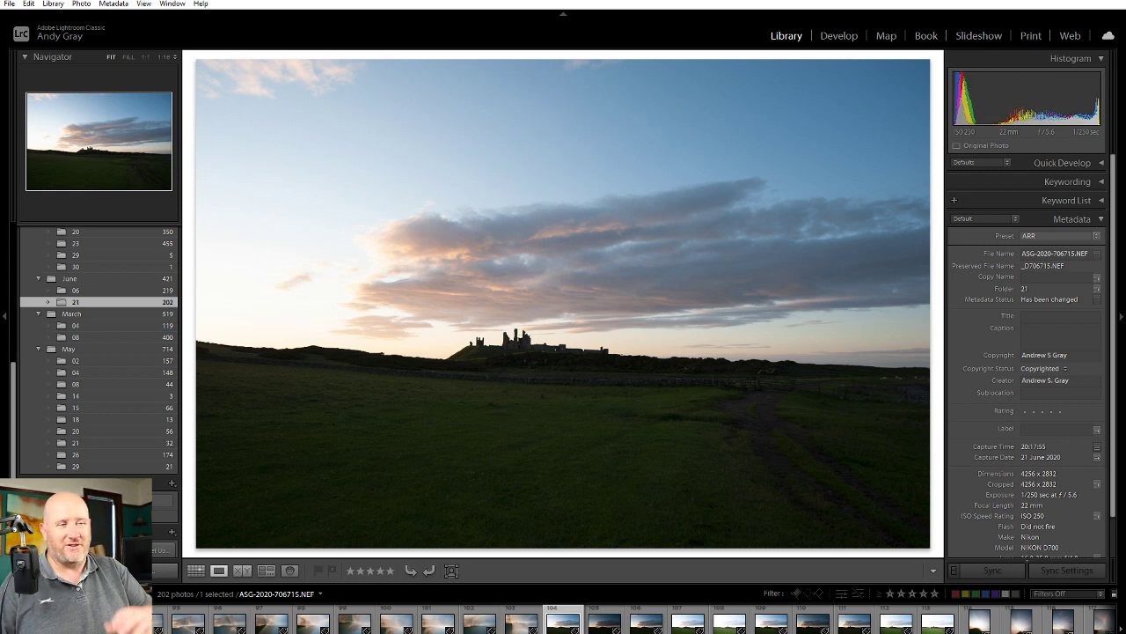
{"action": "key", "text": "Right"}
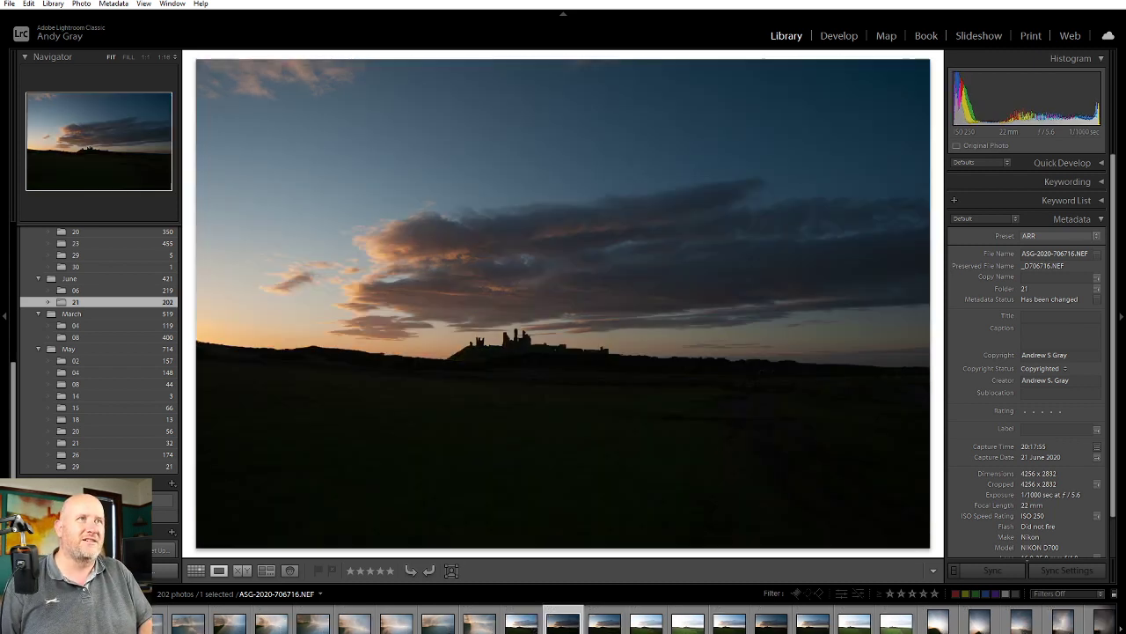
{"action": "key", "text": "Right"}
{"action": "key", "text": "Right"}
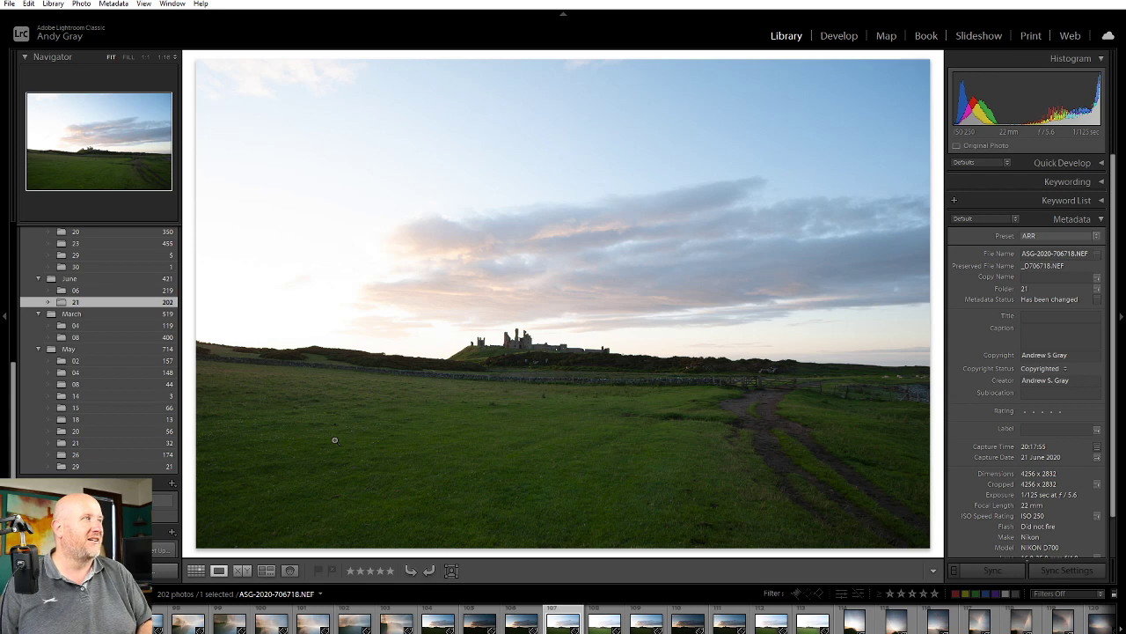
{"action": "key", "text": "Right"}
{"action": "key", "text": "Right"}
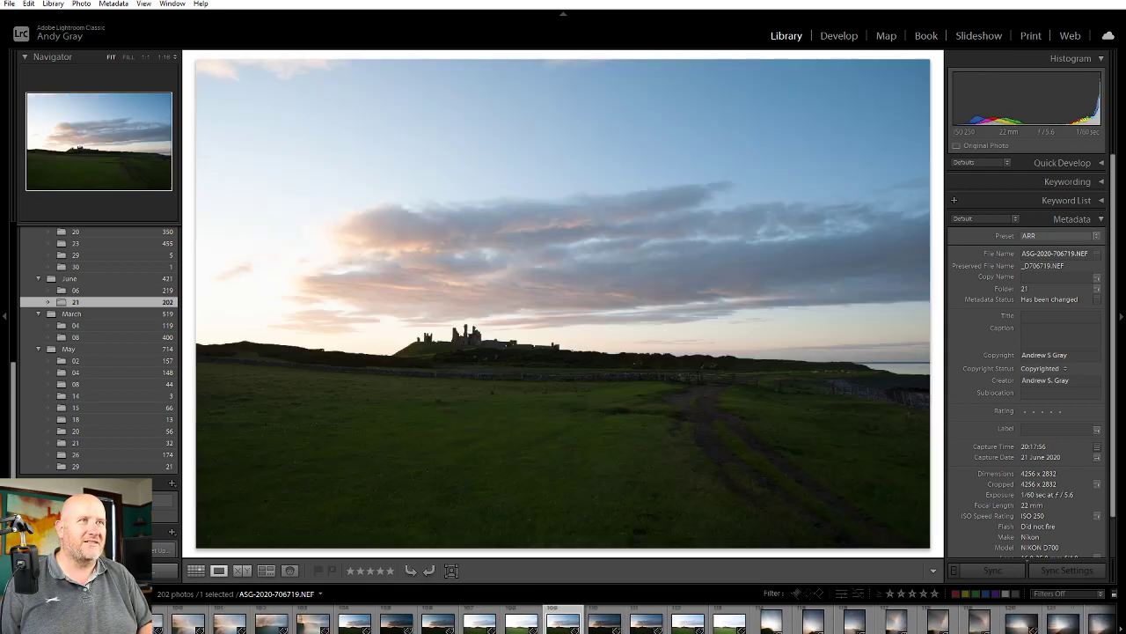
{"action": "key", "text": "Right"}
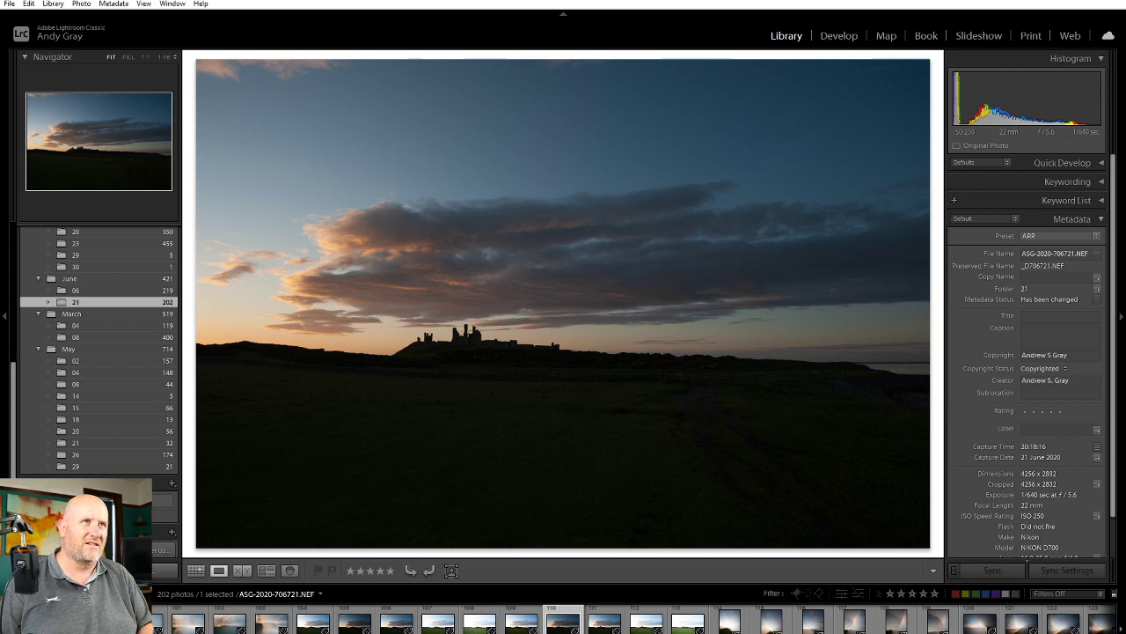
{"action": "key", "text": "Right"}
{"action": "key", "text": "Right"}
{"action": "key", "text": "Right"}
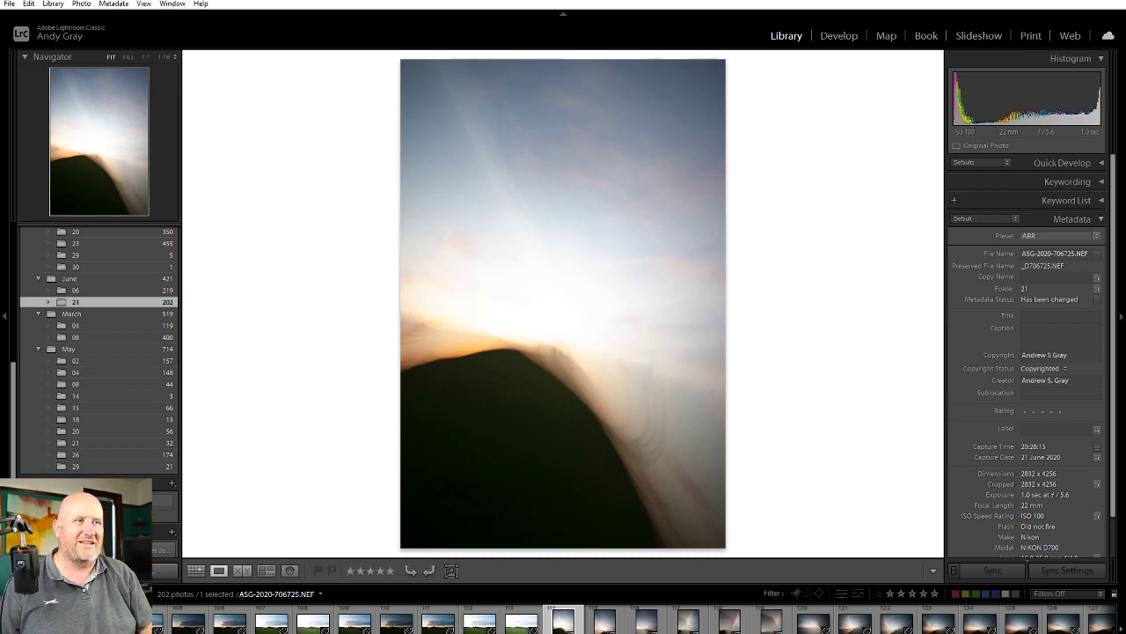
{"action": "key", "text": "Right"}
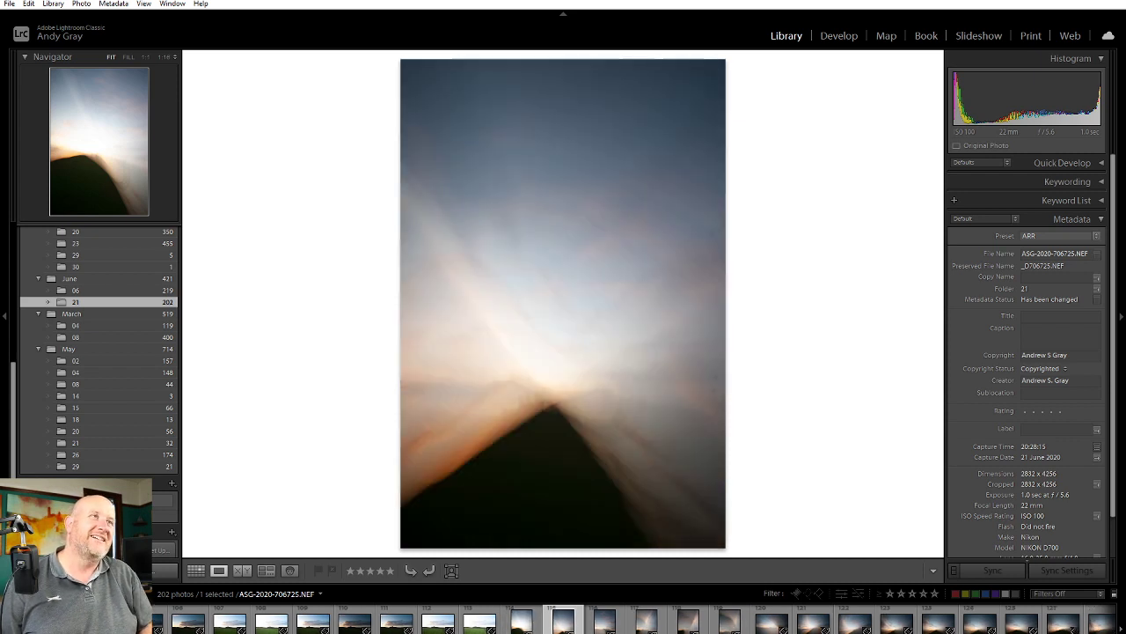
{"action": "key", "text": "Right"}
{"action": "key", "text": "Left"}
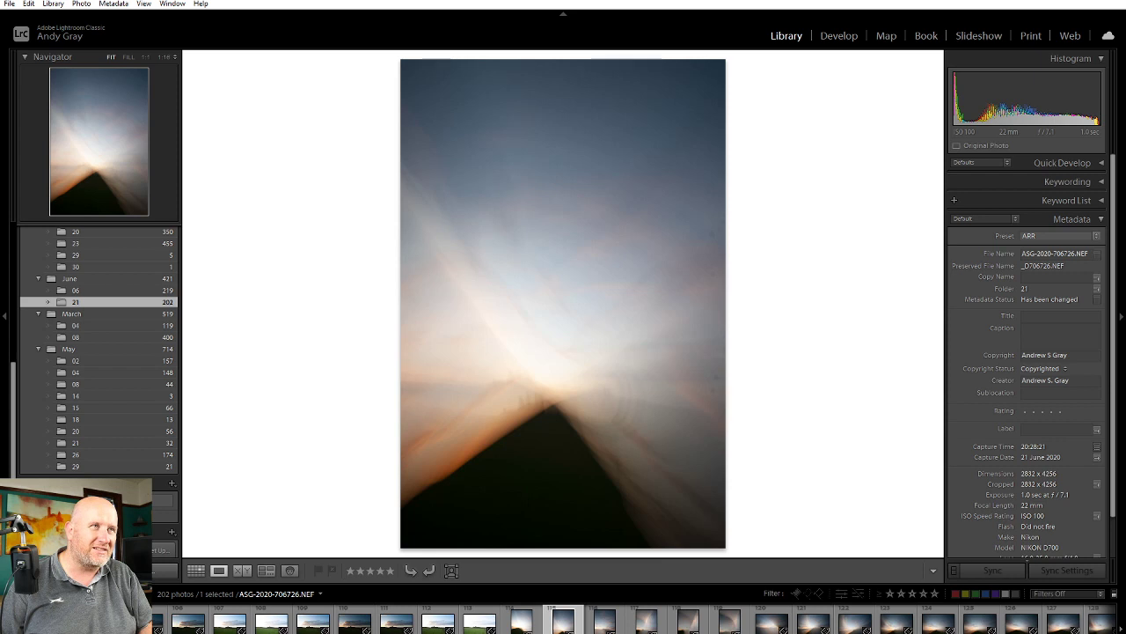
{"action": "key", "text": "1"}
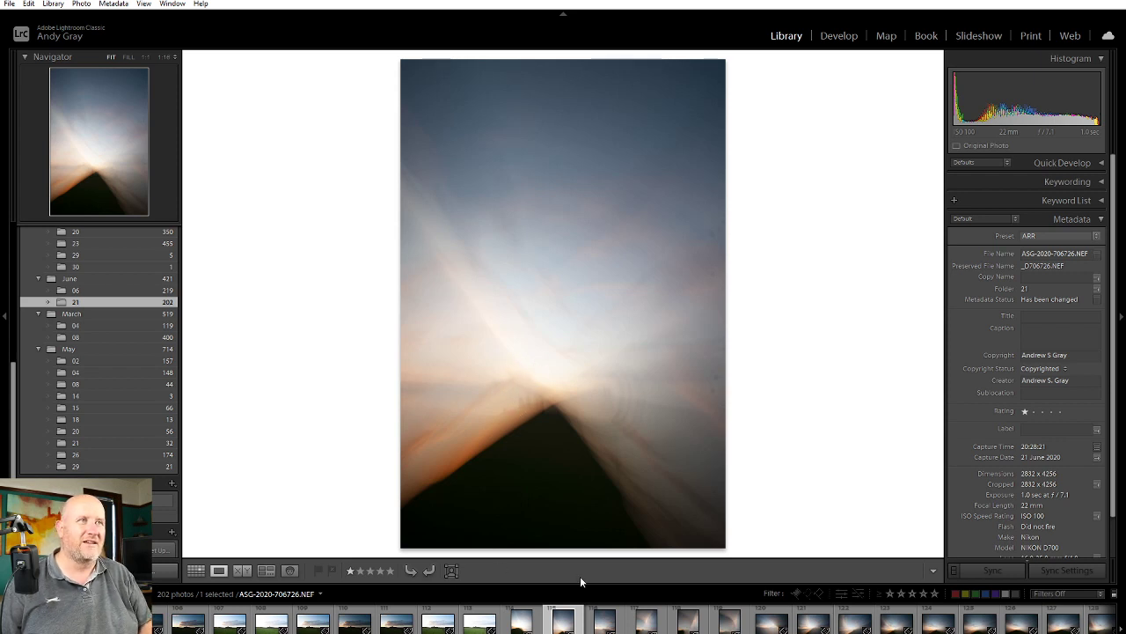
{"action": "key", "text": "Right"}
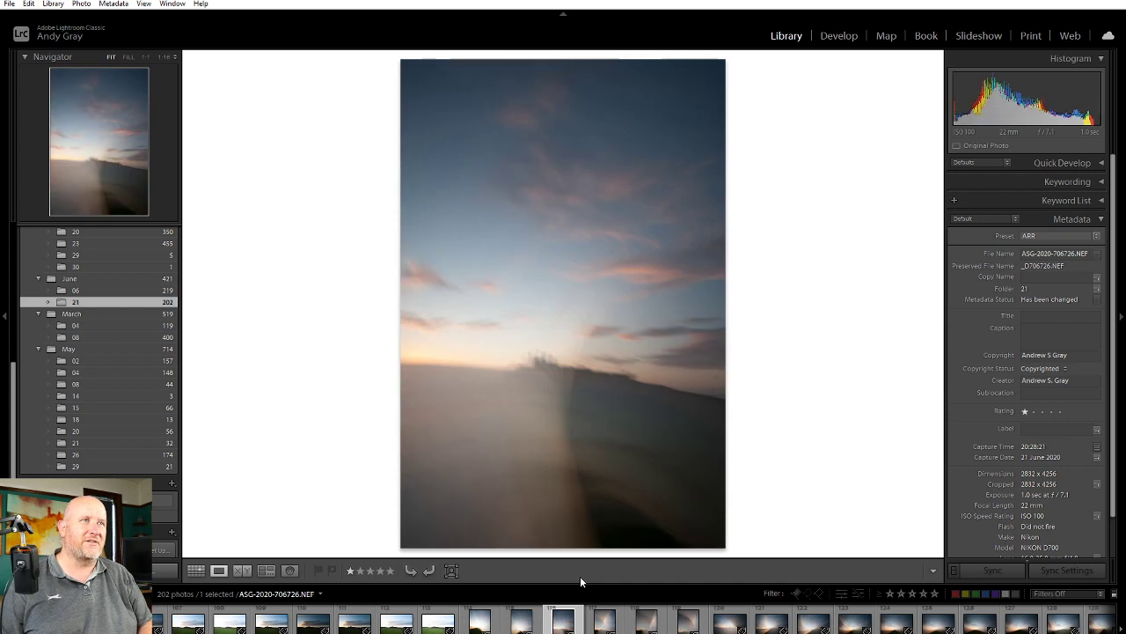
{"action": "key", "text": "Right"}
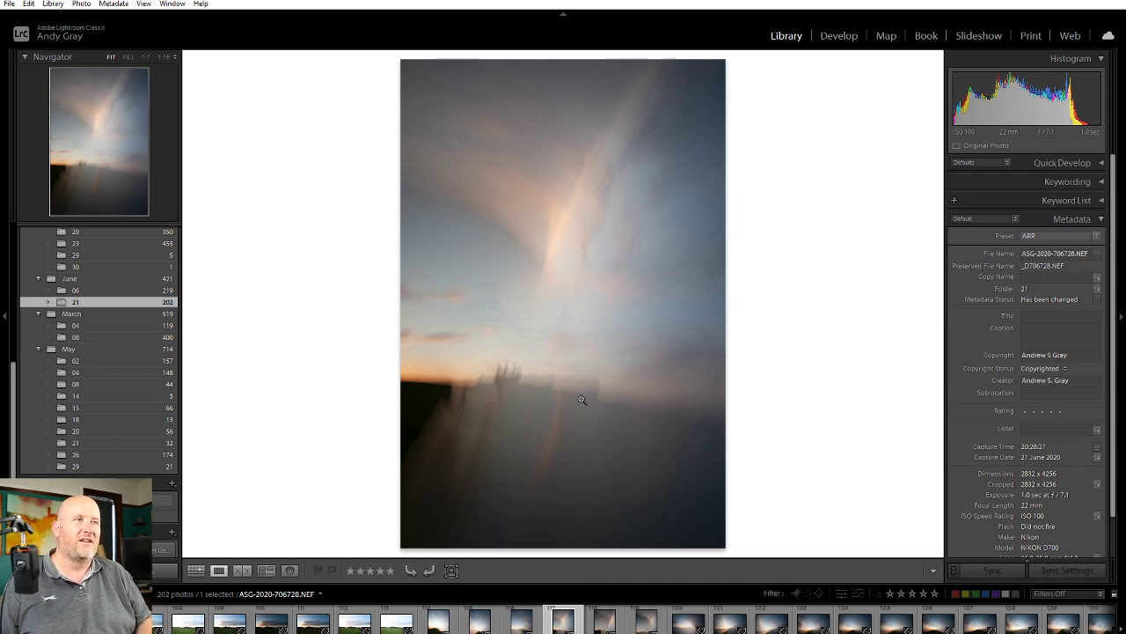
{"action": "key", "text": "1"}
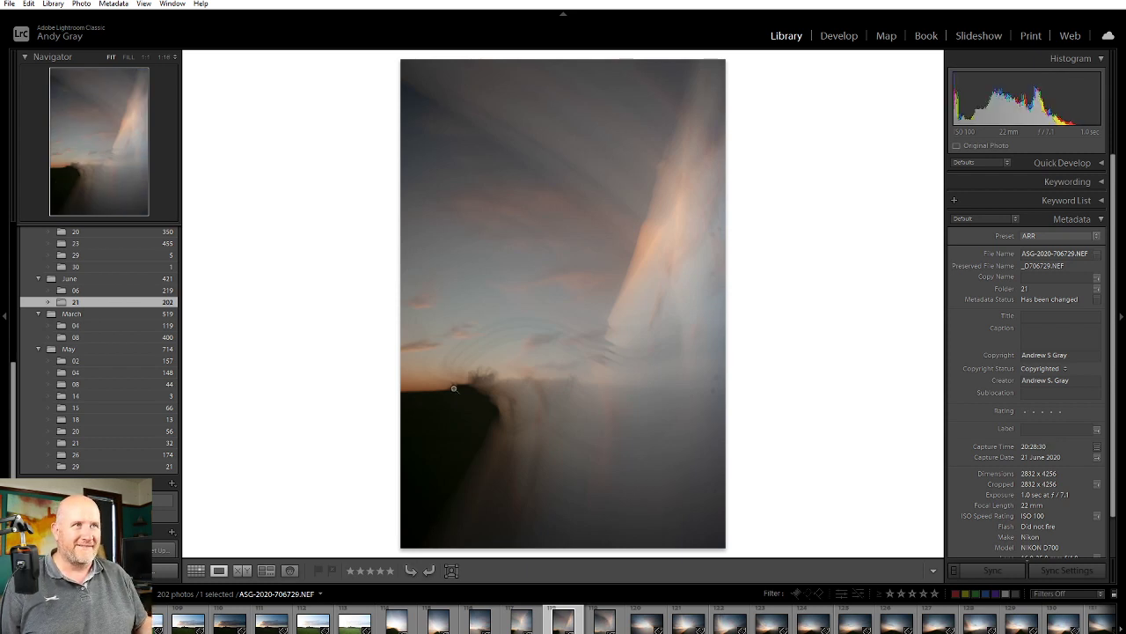
{"action": "left_click", "coordinate": [476, 361]}
{"action": "left_click_drag", "start_coordinate": [535, 346], "coordinate": [357, 390]}
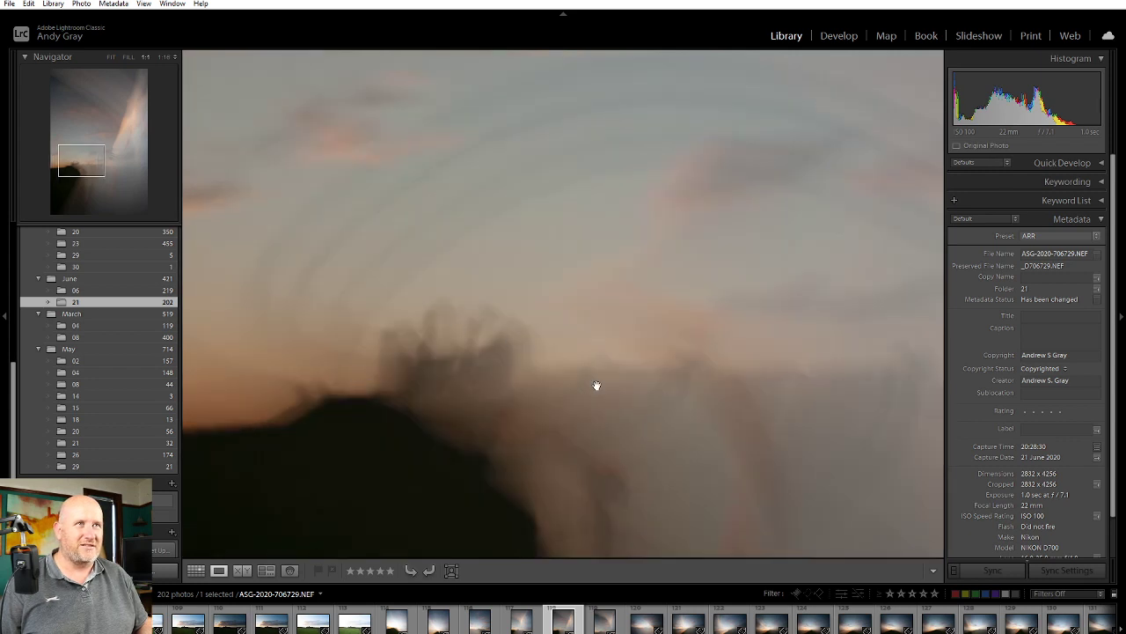
{"action": "left_click_drag", "start_coordinate": [545, 367], "coordinate": [508, 262]}
{"action": "left_click_drag", "start_coordinate": [748, 352], "coordinate": [949, 389]}
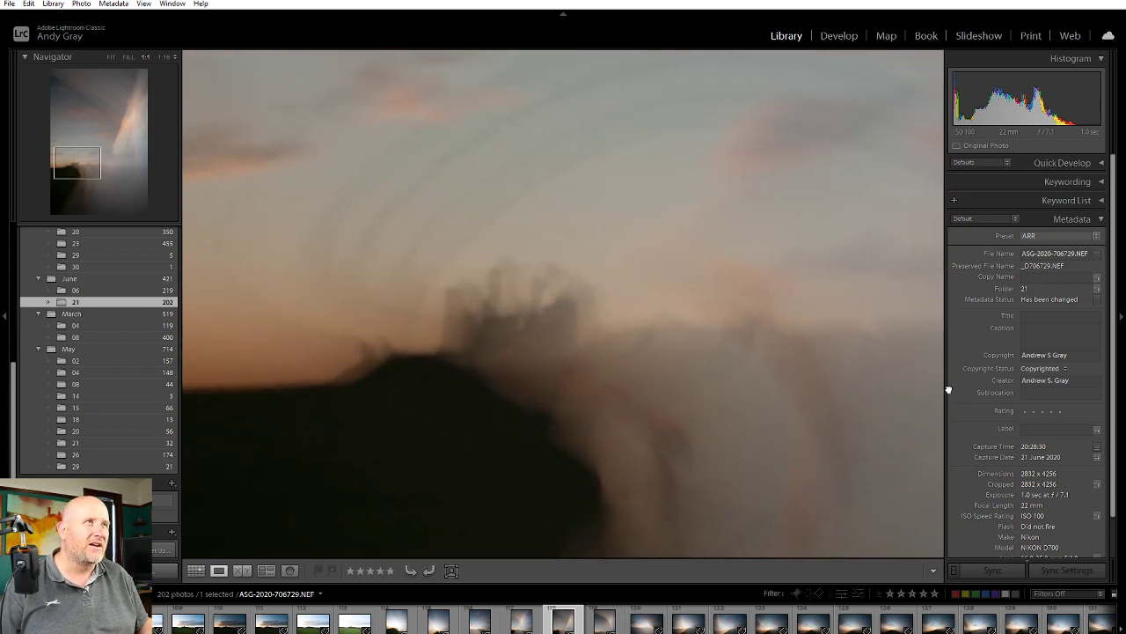
{"action": "left_click", "coordinate": [696, 337]}
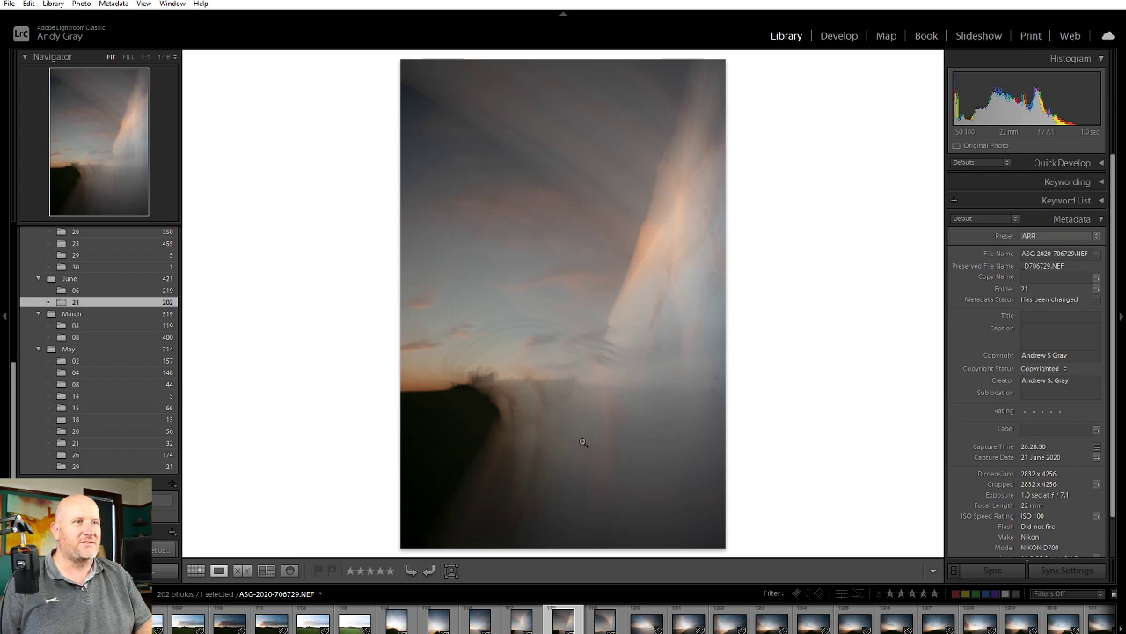
{"action": "key", "text": "1"}
{"action": "key", "text": "Right"}
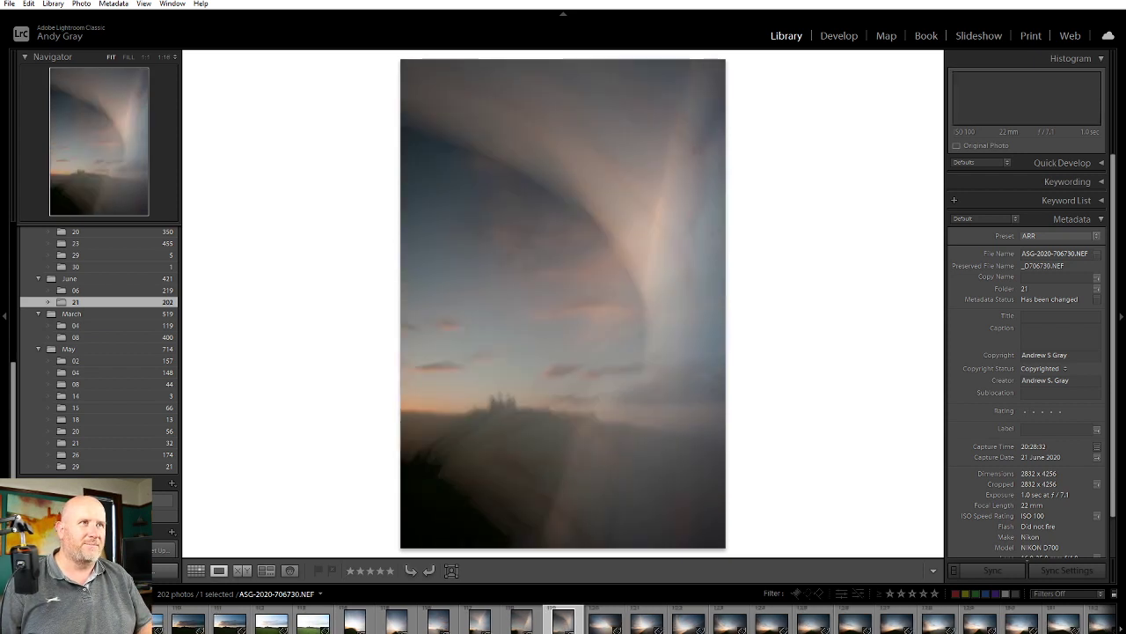
{"action": "key", "text": "Right"}
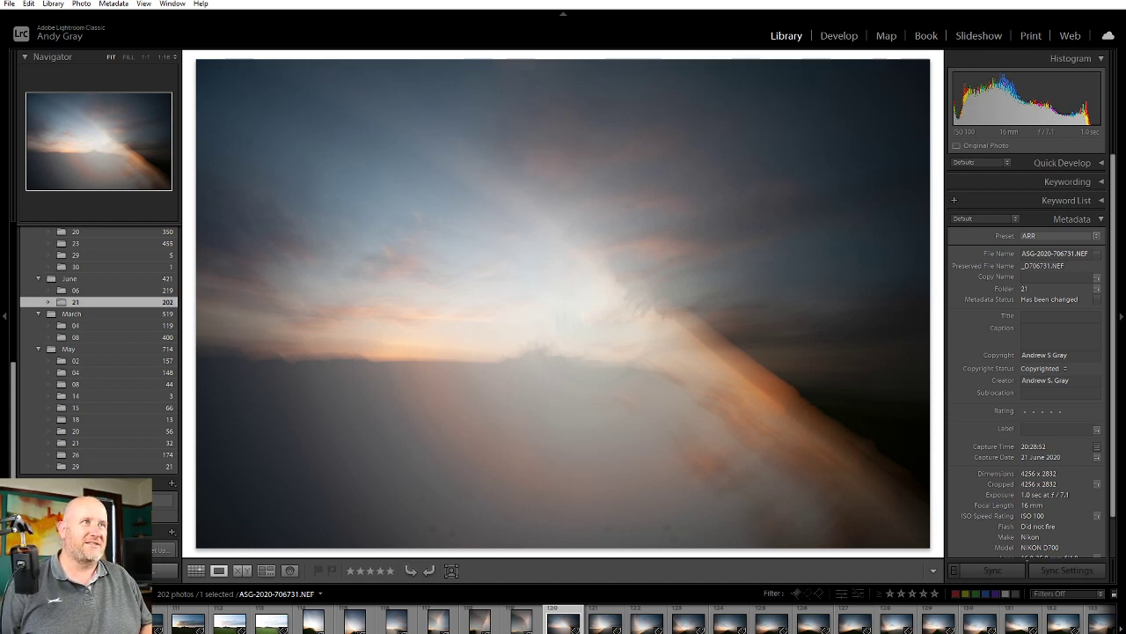
{"action": "key", "text": "Right"}
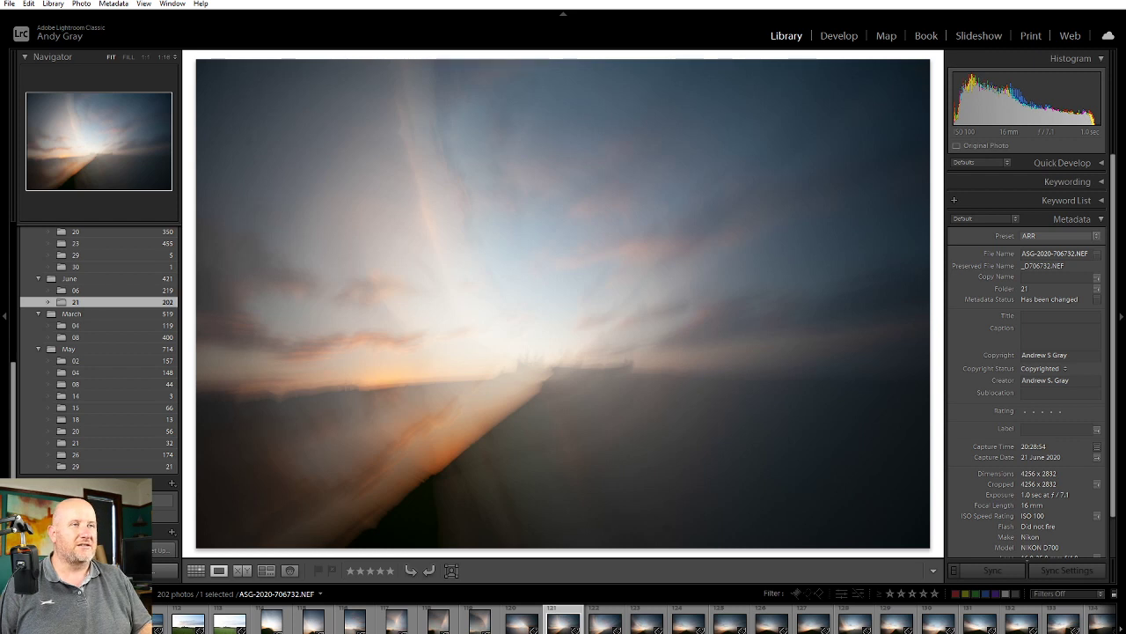
{"action": "key", "text": "Left"}
{"action": "key", "text": "Right"}
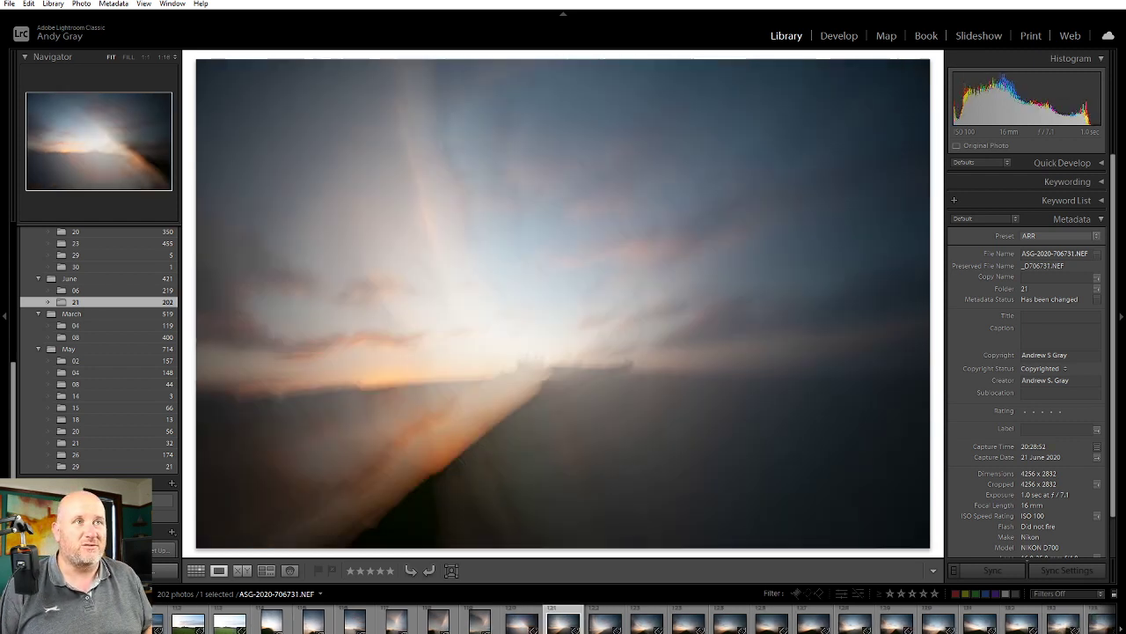
{"action": "key", "text": "Right"}
{"action": "key", "text": "Left"}
{"action": "key", "text": "Right"}
{"action": "key", "text": "Right"}
{"action": "key", "text": "Left"}
{"action": "key", "text": "Left"}
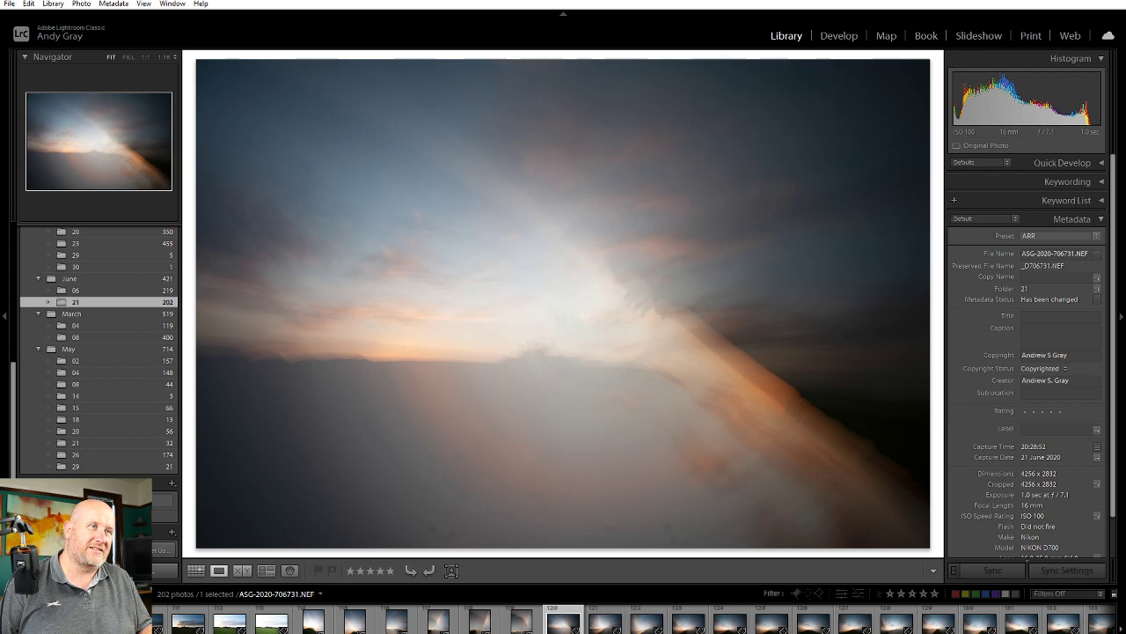
{"action": "key", "text": "Right"}
{"action": "key", "text": "Right"}
{"action": "key", "text": "Left"}
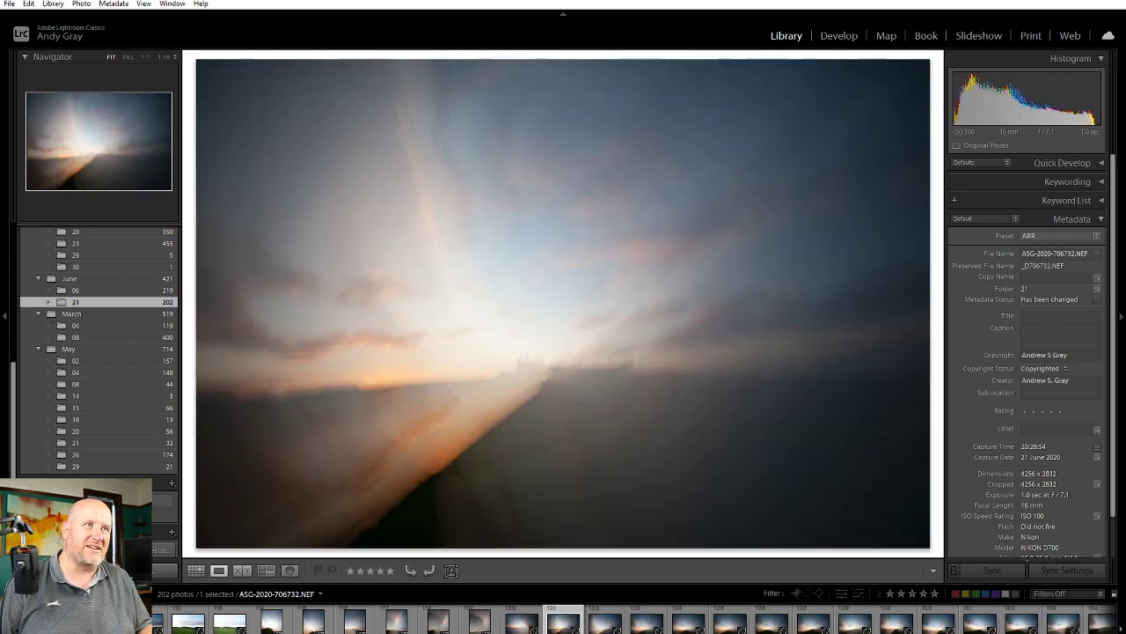
{"action": "key", "text": "1"}
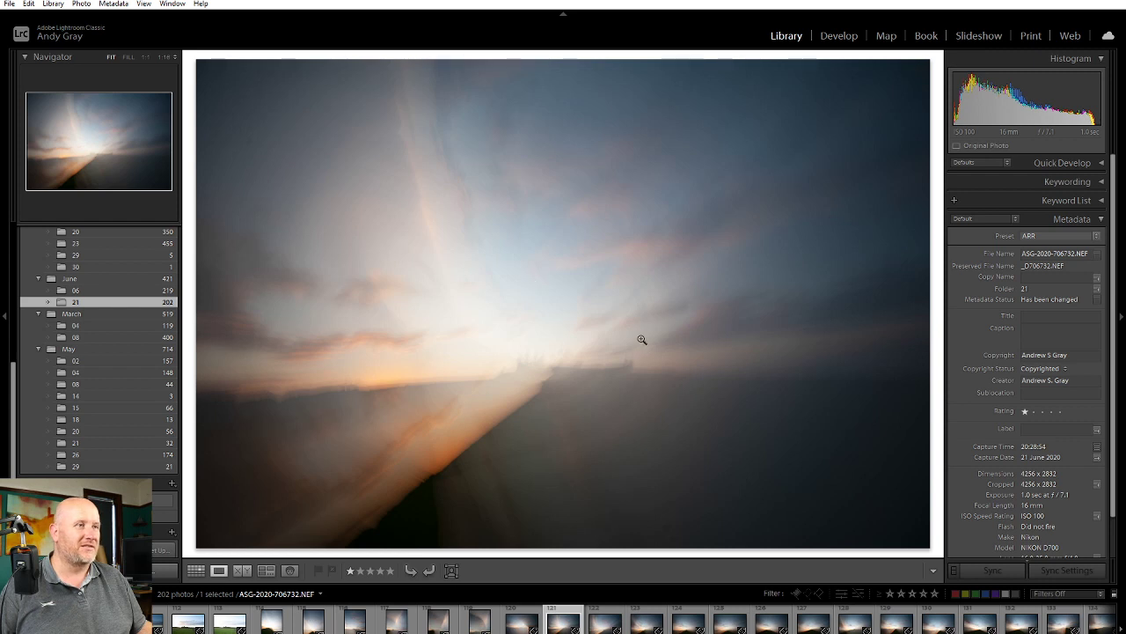
{"action": "key", "text": "Left"}
{"action": "key", "text": "Right"}
{"action": "key", "text": "Left"}
{"action": "key", "text": "Right"}
{"action": "key", "text": "Left"}
{"action": "key", "text": "1"}
{"action": "key", "text": "Right"}
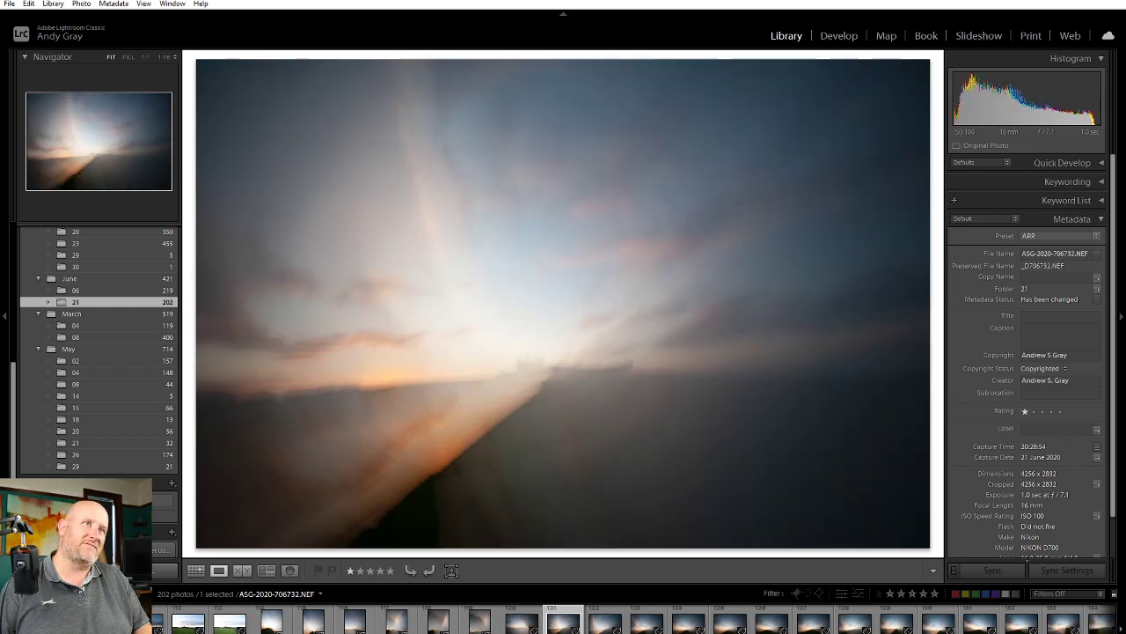
{"action": "key", "text": "Right"}
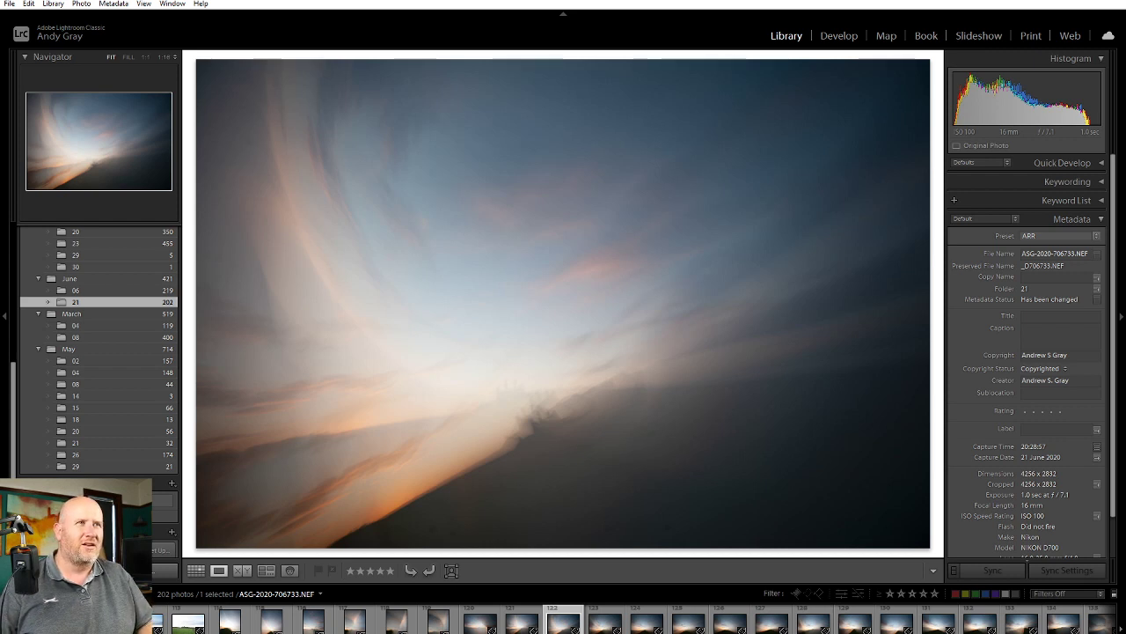
{"action": "key", "text": "Right"}
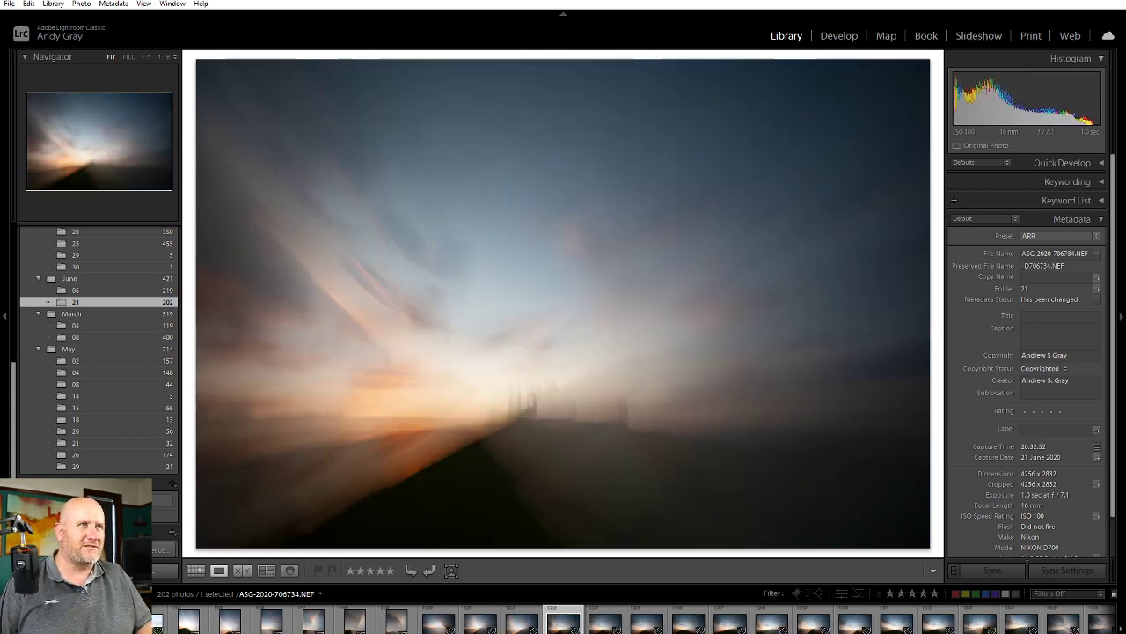
{"action": "key", "text": "1"}
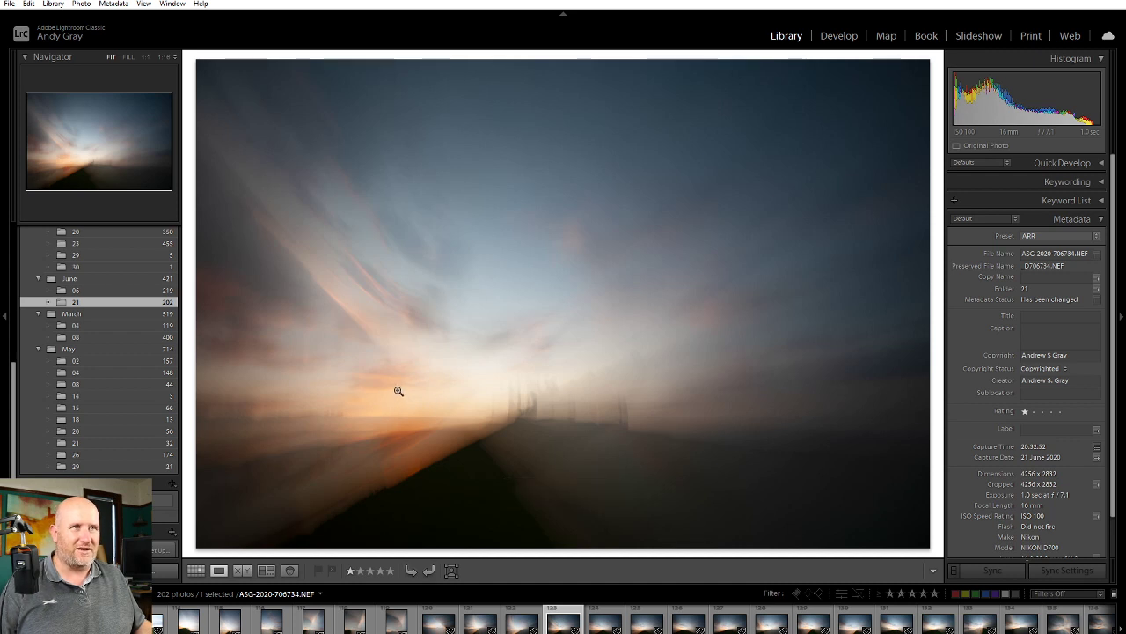
{"action": "left_click", "coordinate": [549, 415]}
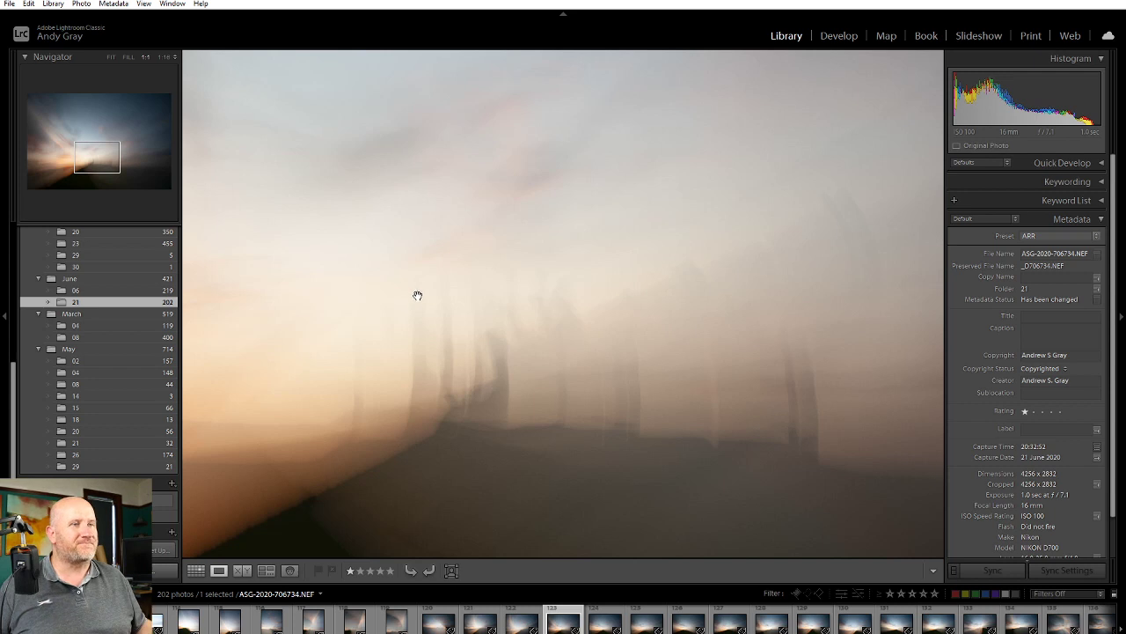
{"action": "left_click", "coordinate": [484, 356]}
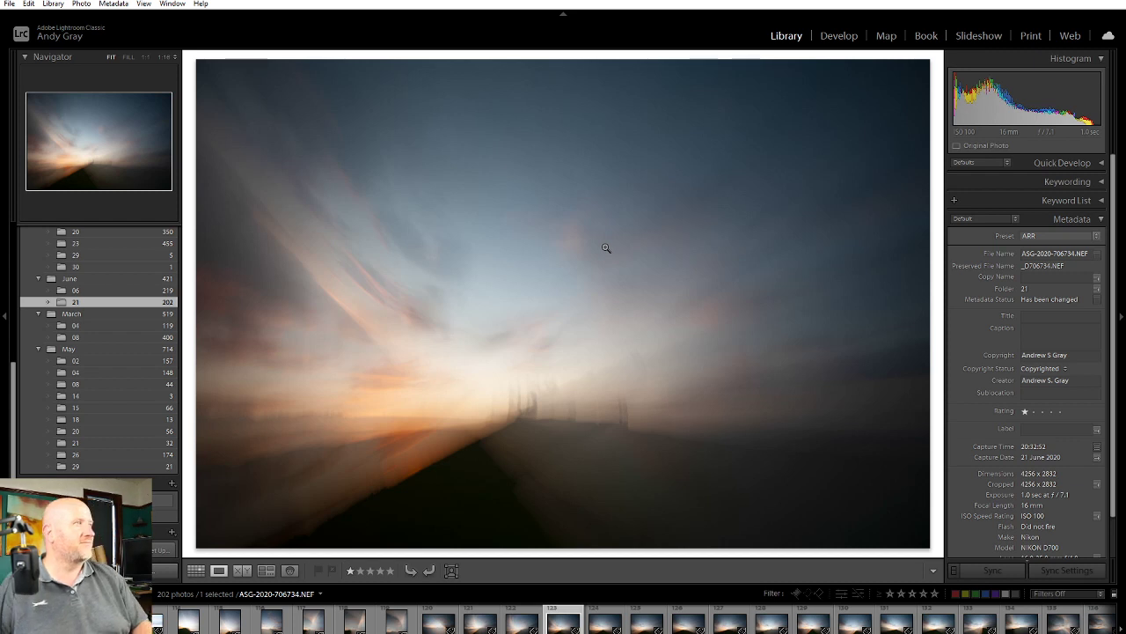
{"action": "key", "text": "Right"}
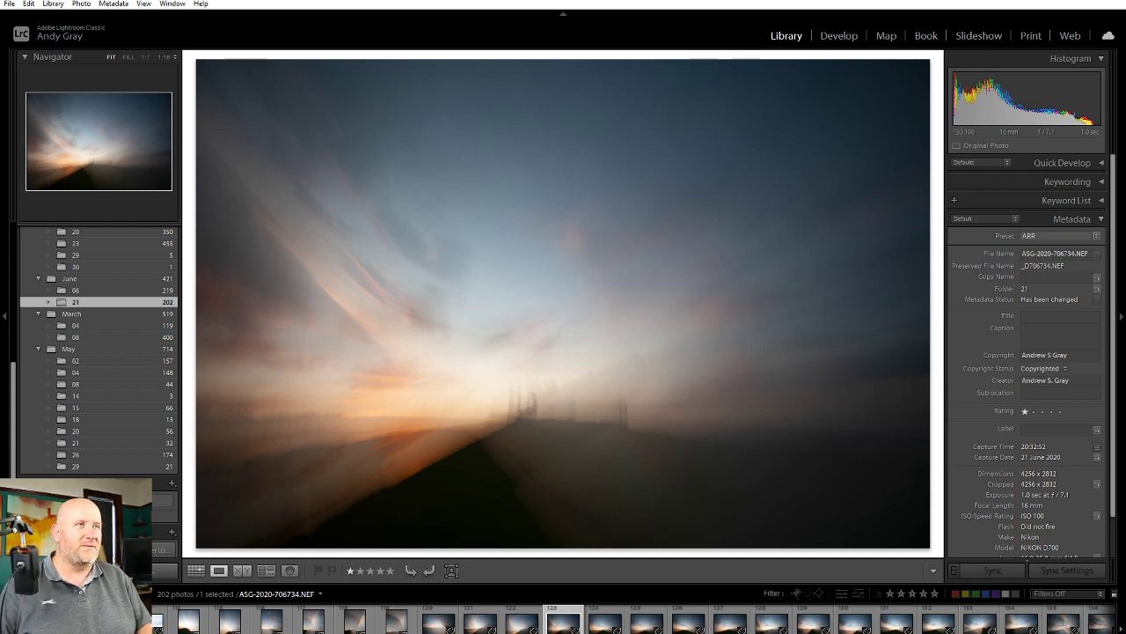
{"action": "key", "text": "1"}
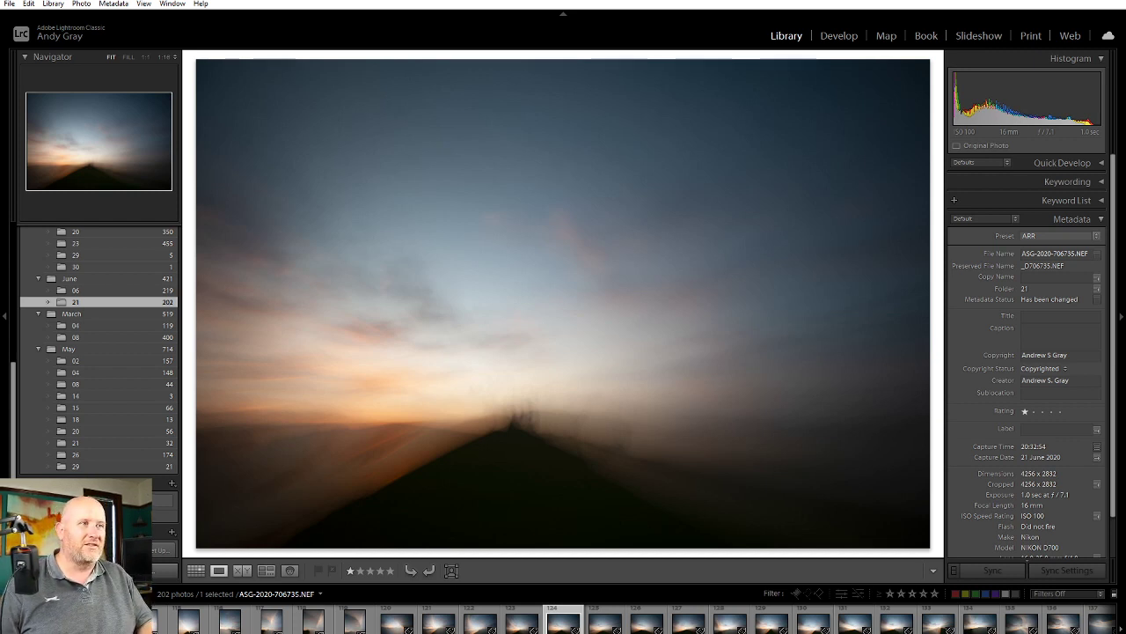
{"action": "key", "text": "Right"}
{"action": "key", "text": "Right"}
{"action": "key", "text": "1"}
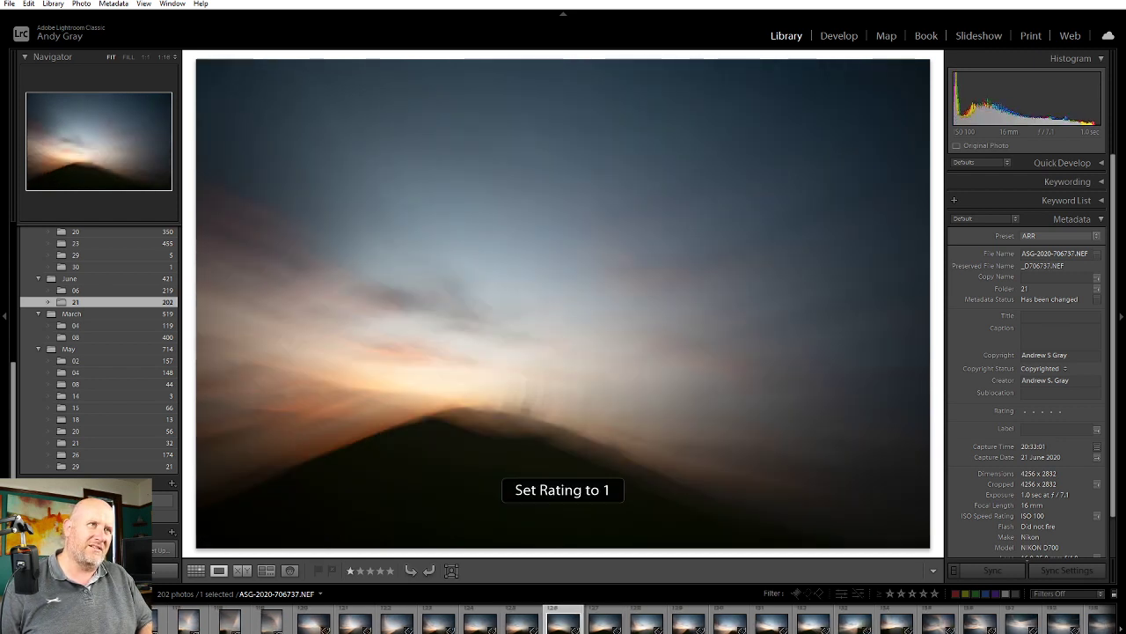
{"action": "key", "text": "Right"}
{"action": "key", "text": "Right"}
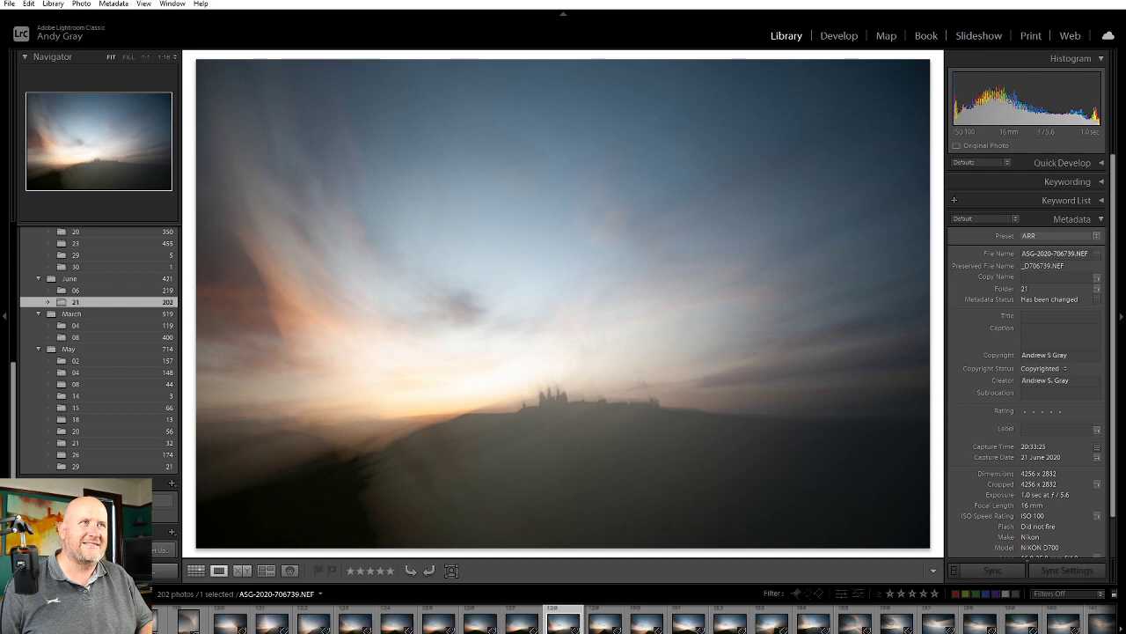
{"action": "key", "text": "Right"}
{"action": "key", "text": "Right"}
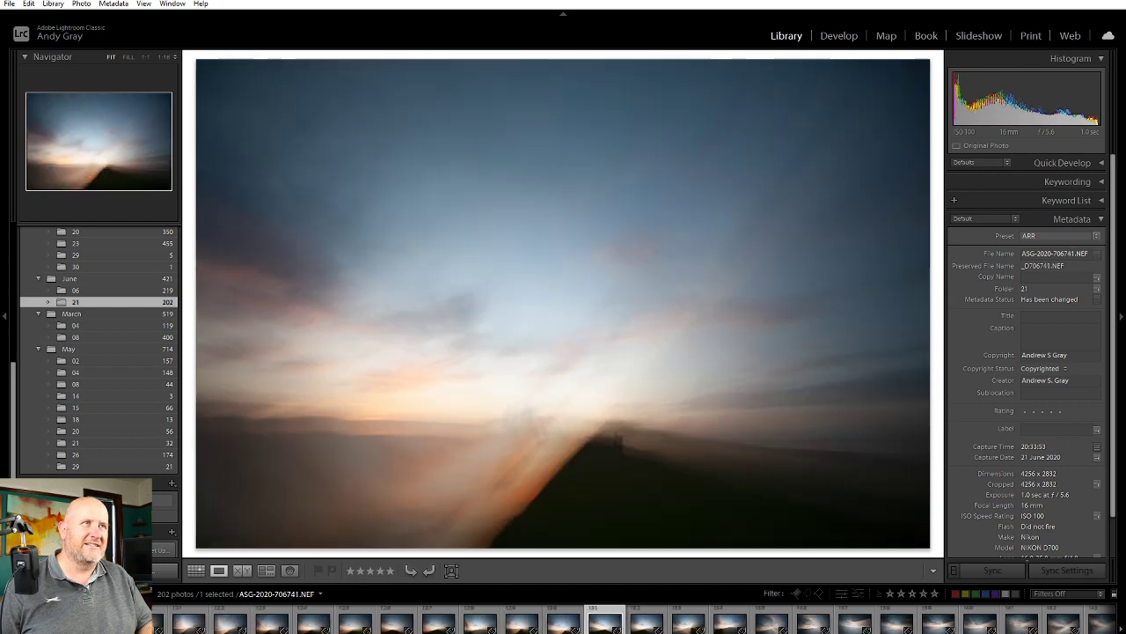
{"action": "key", "text": "Right"}
{"action": "key", "text": "Left"}
{"action": "key", "text": "Right"}
{"action": "key", "text": "1"}
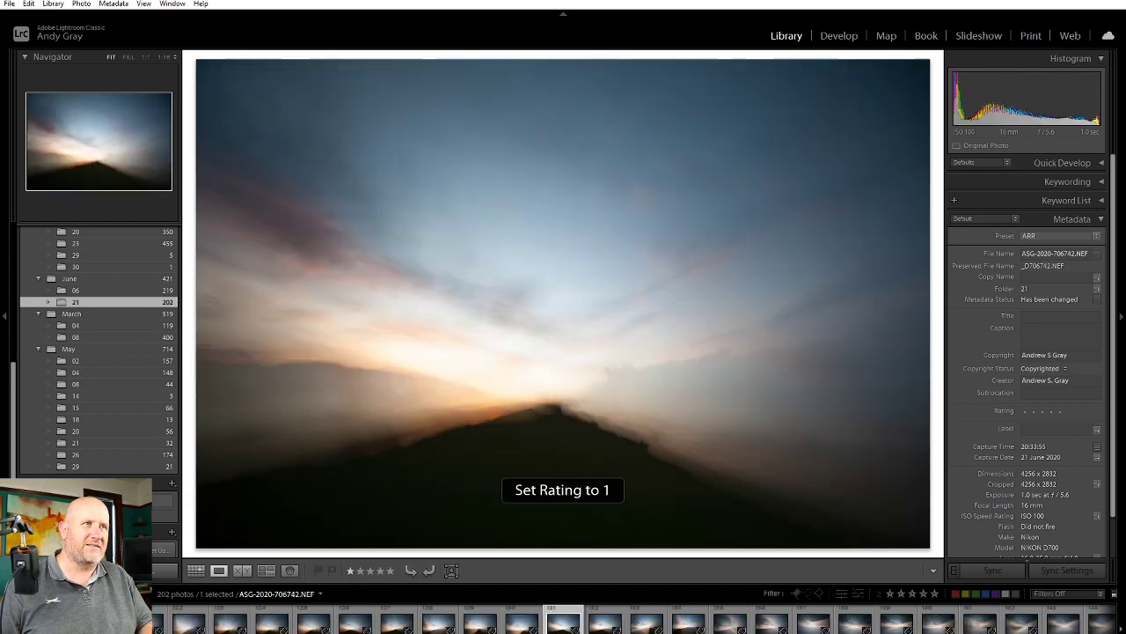
{"action": "key", "text": "Right"}
{"action": "key", "text": "Right"}
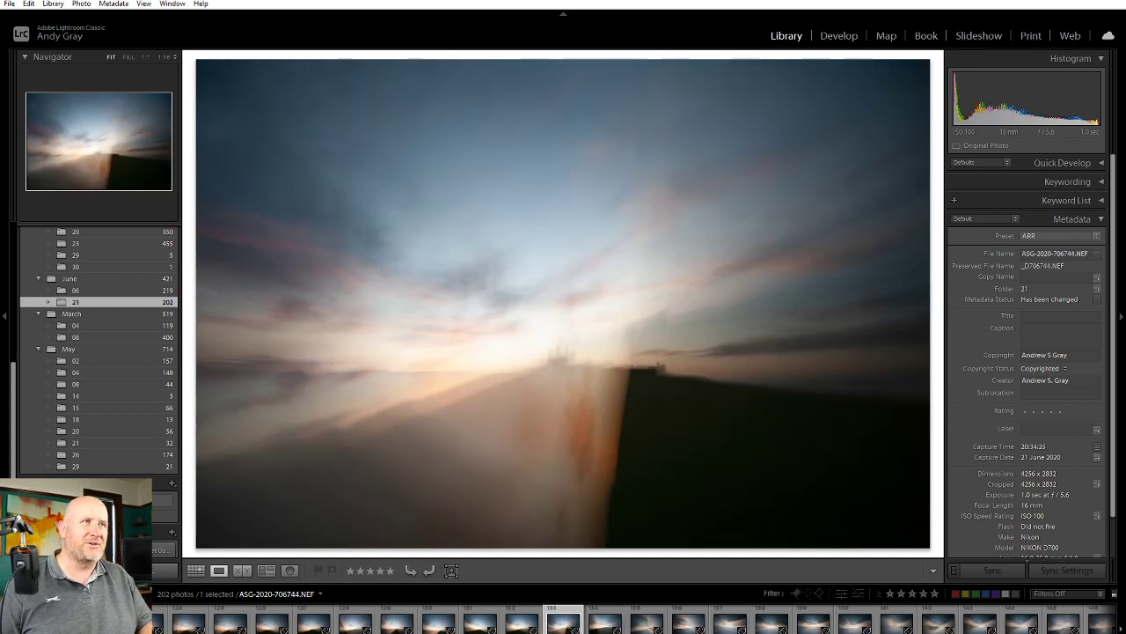
{"action": "key", "text": "1"}
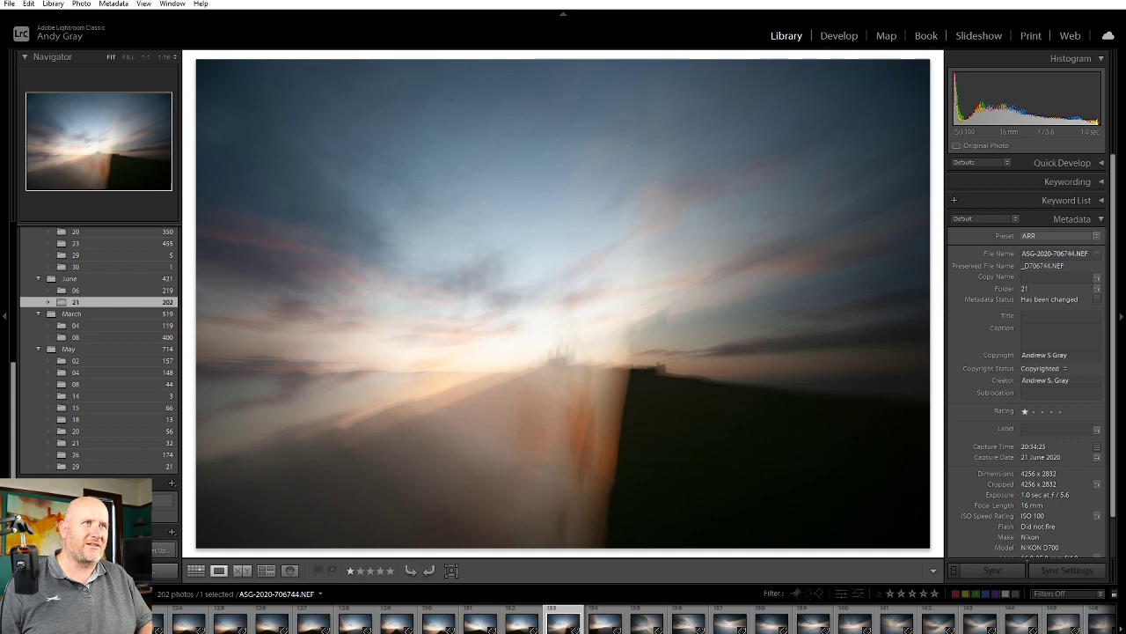
{"action": "key", "text": "Right"}
{"action": "key", "text": "Right"}
{"action": "key", "text": "Left"}
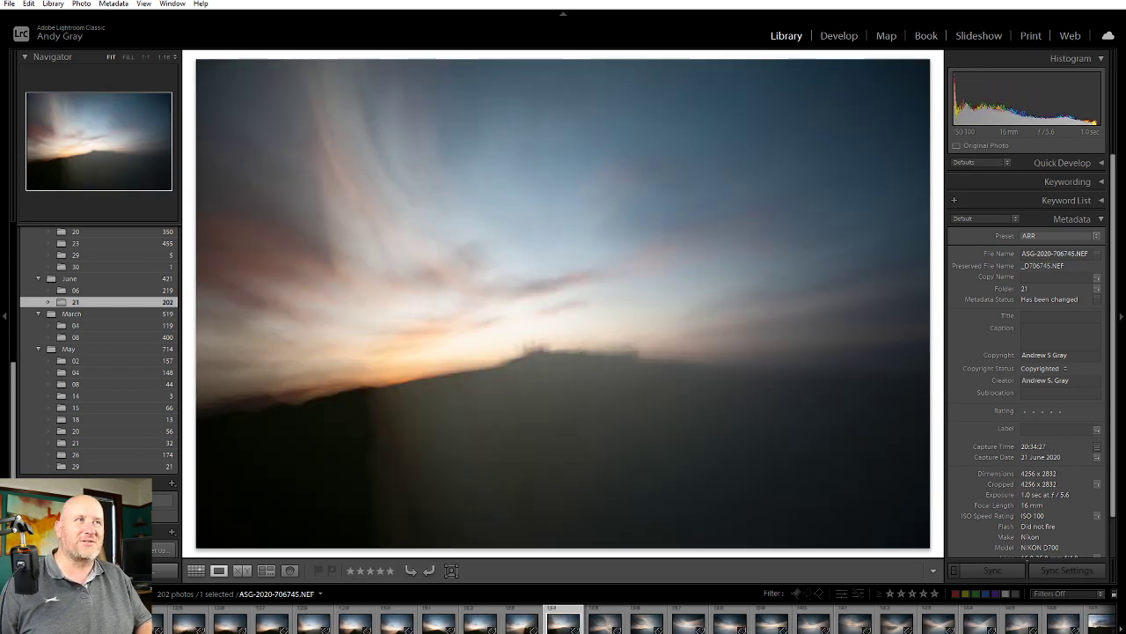
{"action": "key", "text": "1"}
{"action": "key", "text": "Right"}
{"action": "key", "text": "Right"}
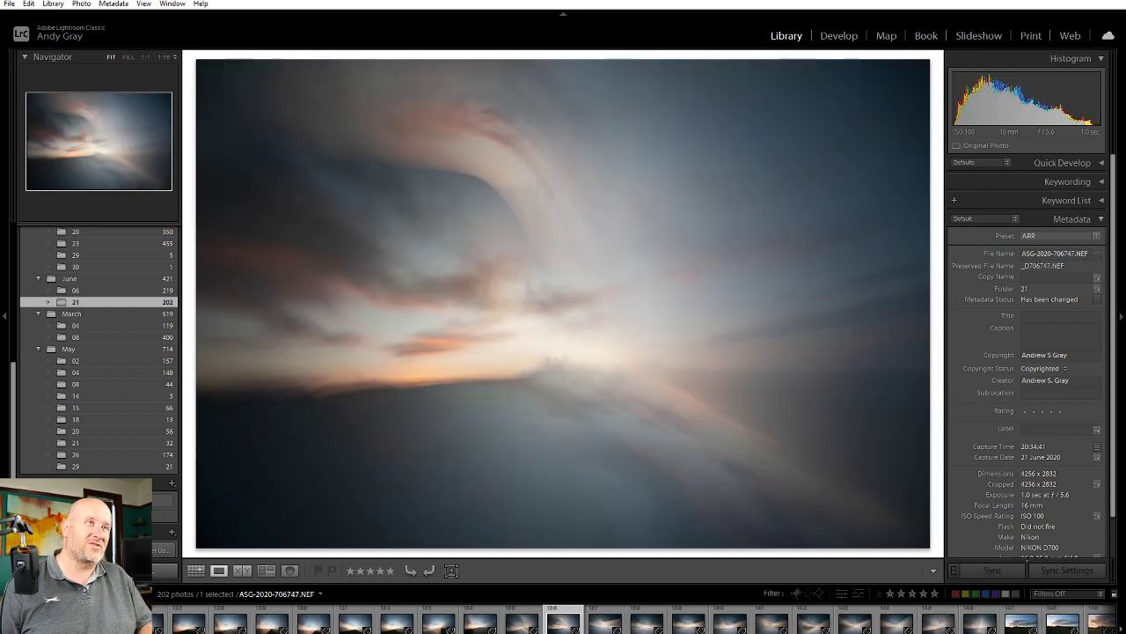
{"action": "key", "text": "Left"}
{"action": "key", "text": "1"}
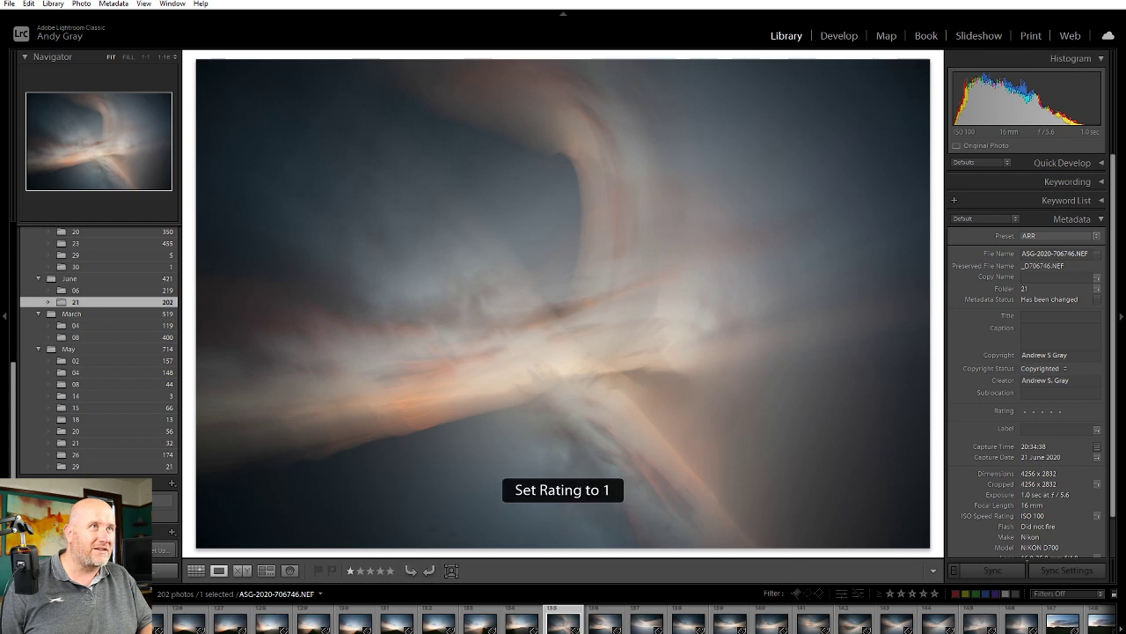
{"action": "key", "text": "Left"}
{"action": "key", "text": "Right"}
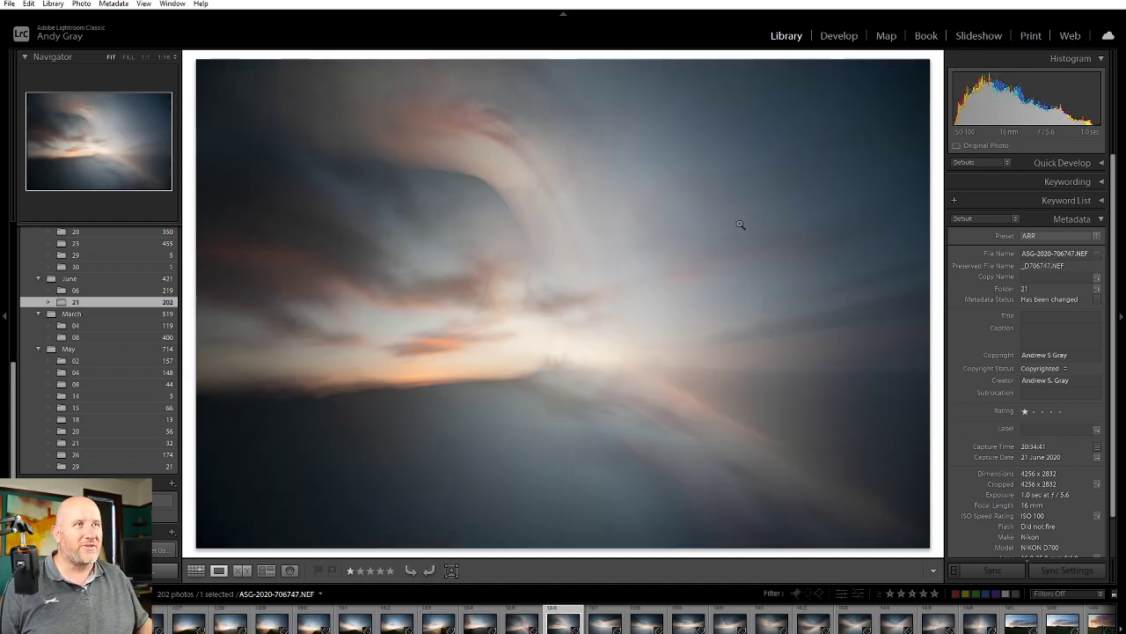
{"action": "left_click", "coordinate": [547, 358]}
{"action": "left_click_drag", "start_coordinate": [645, 424], "coordinate": [504, 385]}
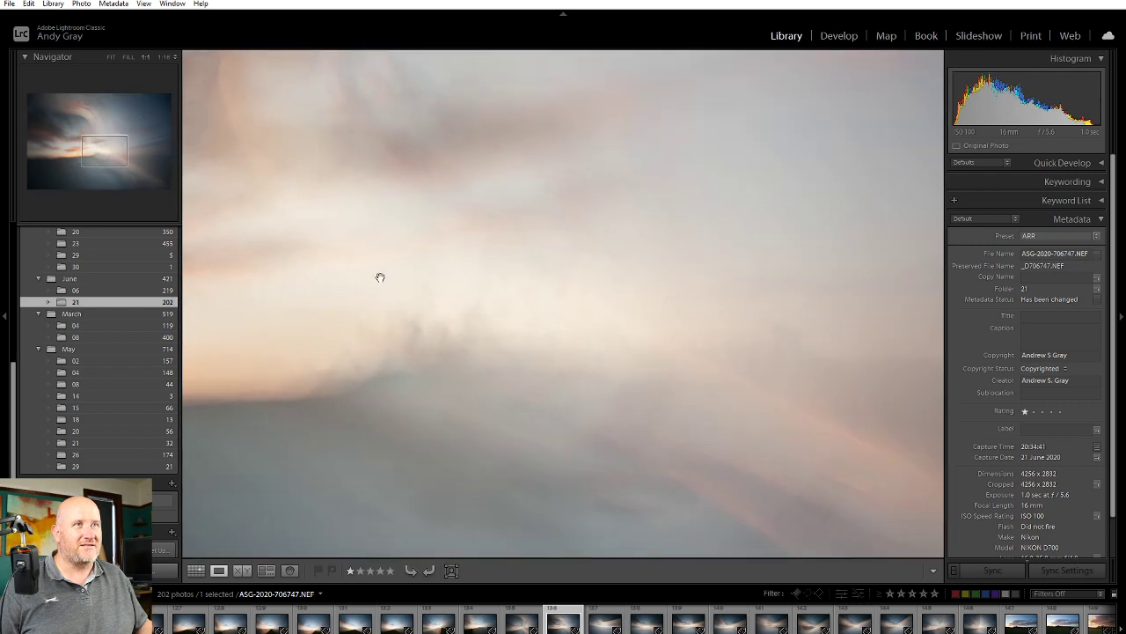
{"action": "left_click", "coordinate": [611, 375]}
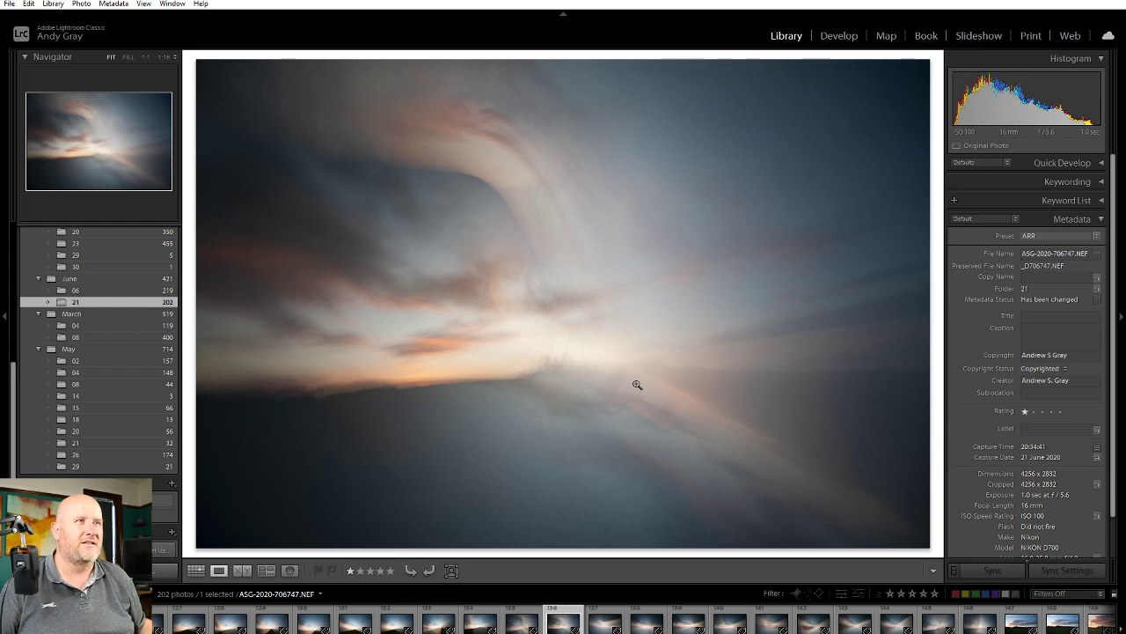
{"action": "key", "text": "Right"}
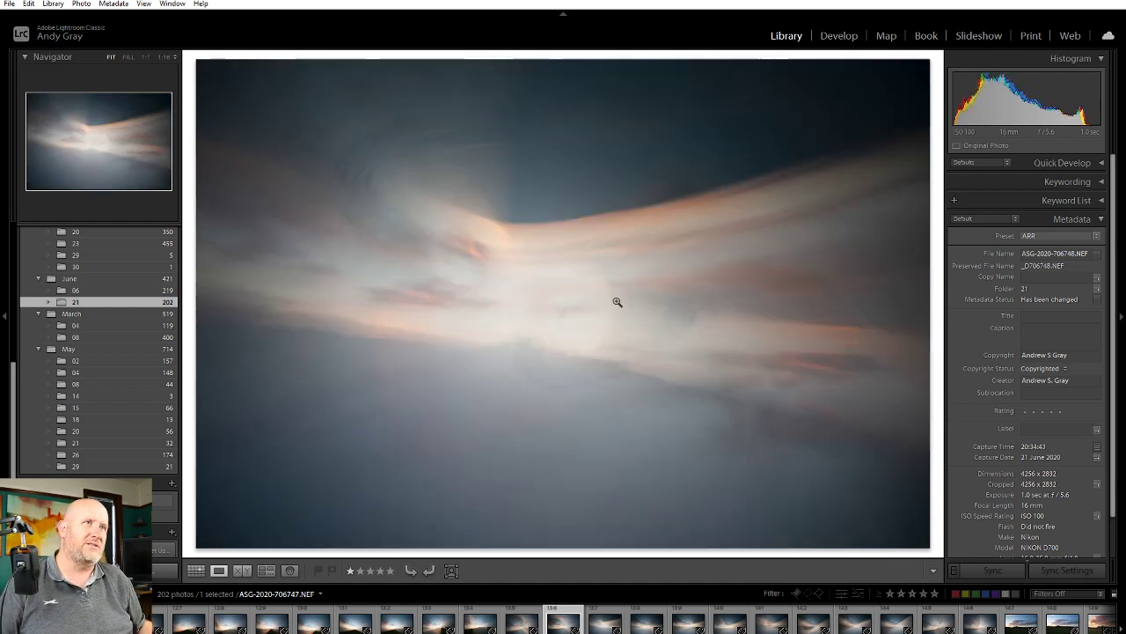
{"action": "key", "text": "Right"}
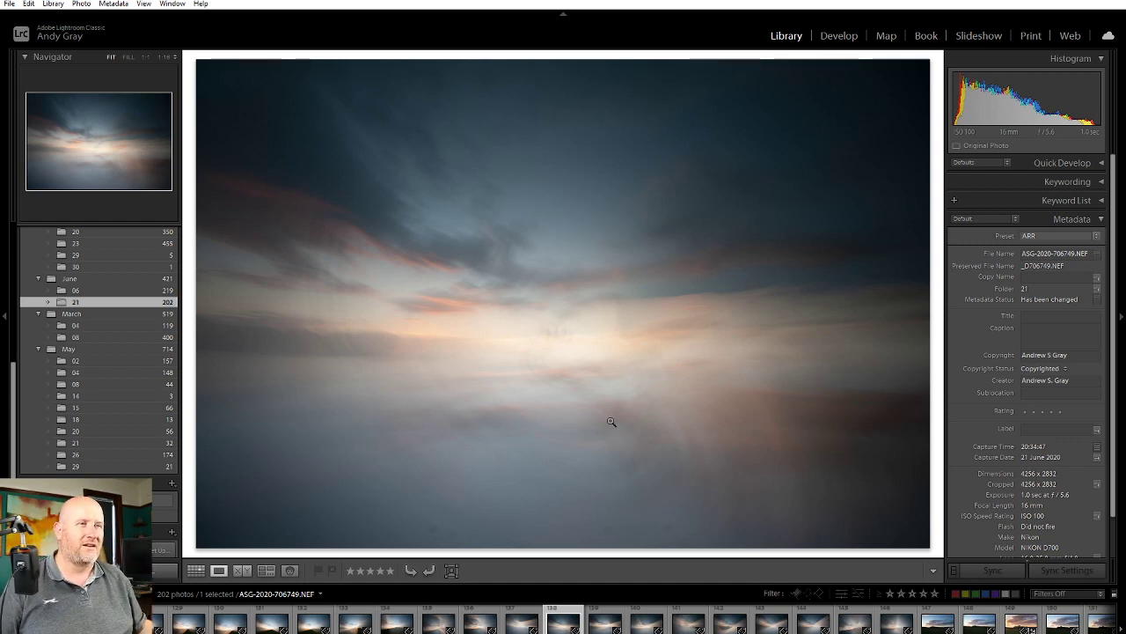
{"action": "key", "text": "1"}
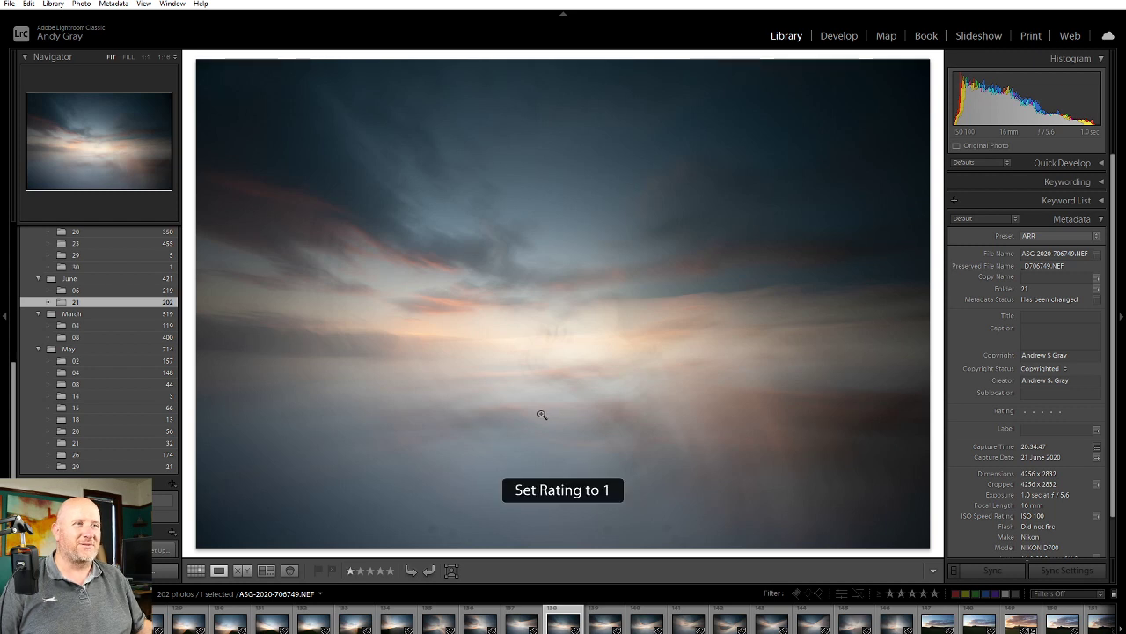
{"action": "key", "text": "Left"}
{"action": "key", "text": "Left"}
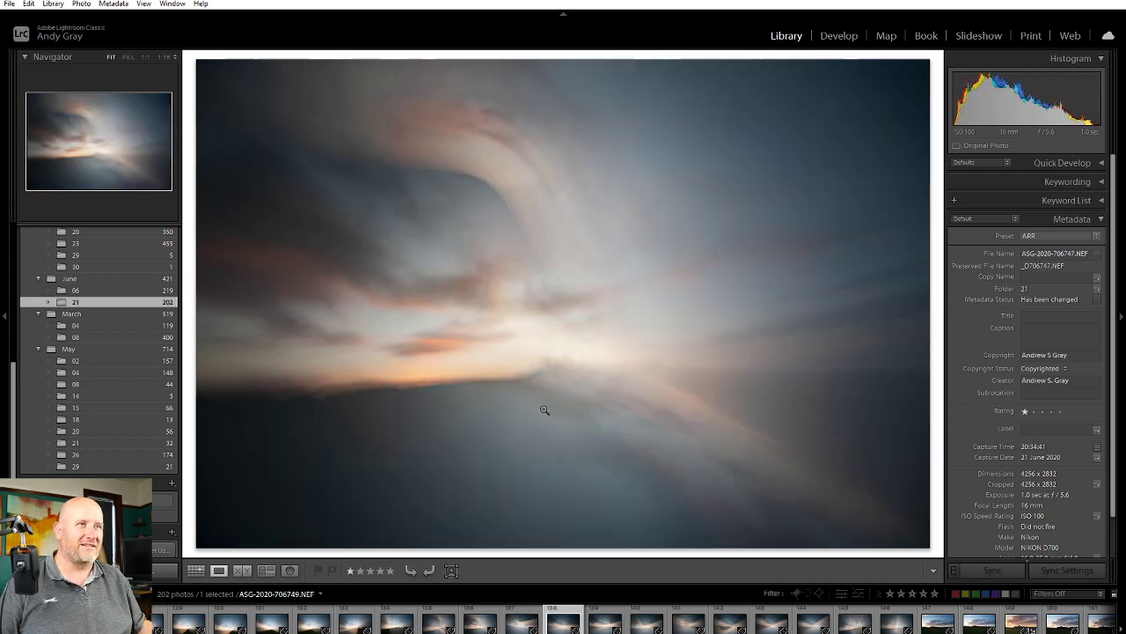
{"action": "key", "text": "Right"}
{"action": "key", "text": "Right"}
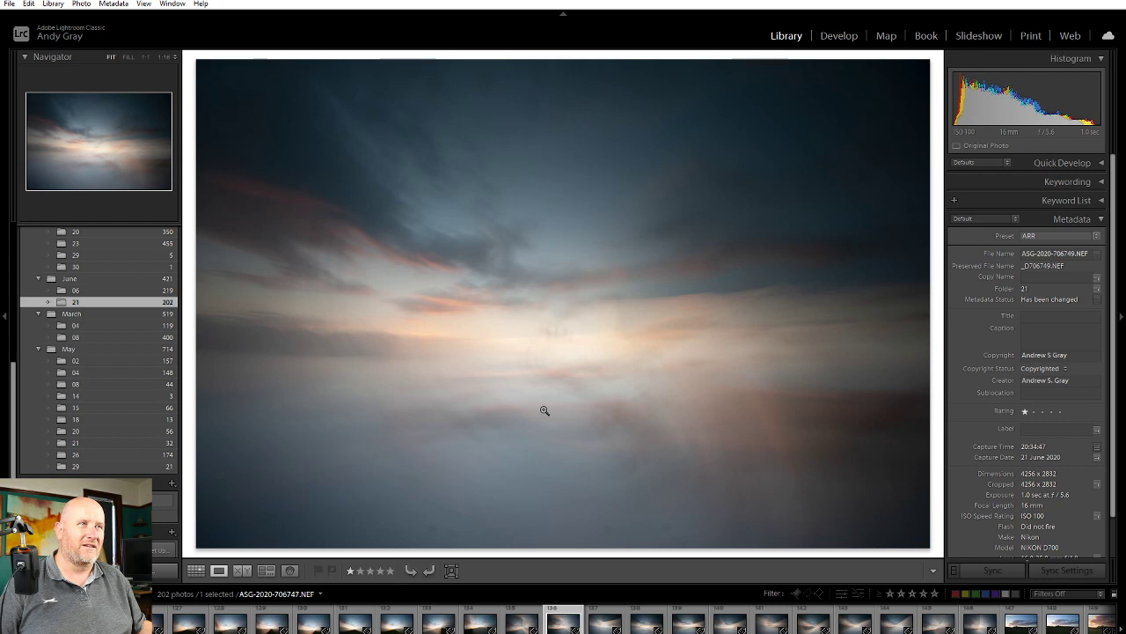
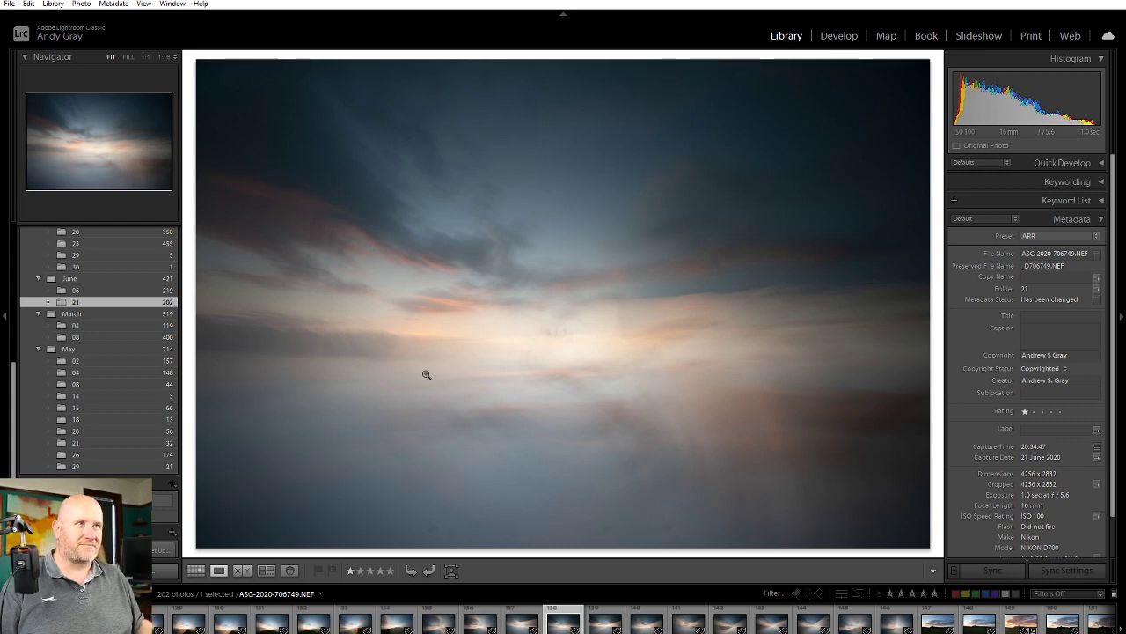
{"action": "key", "text": "Right"}
{"action": "key", "text": "Left"}
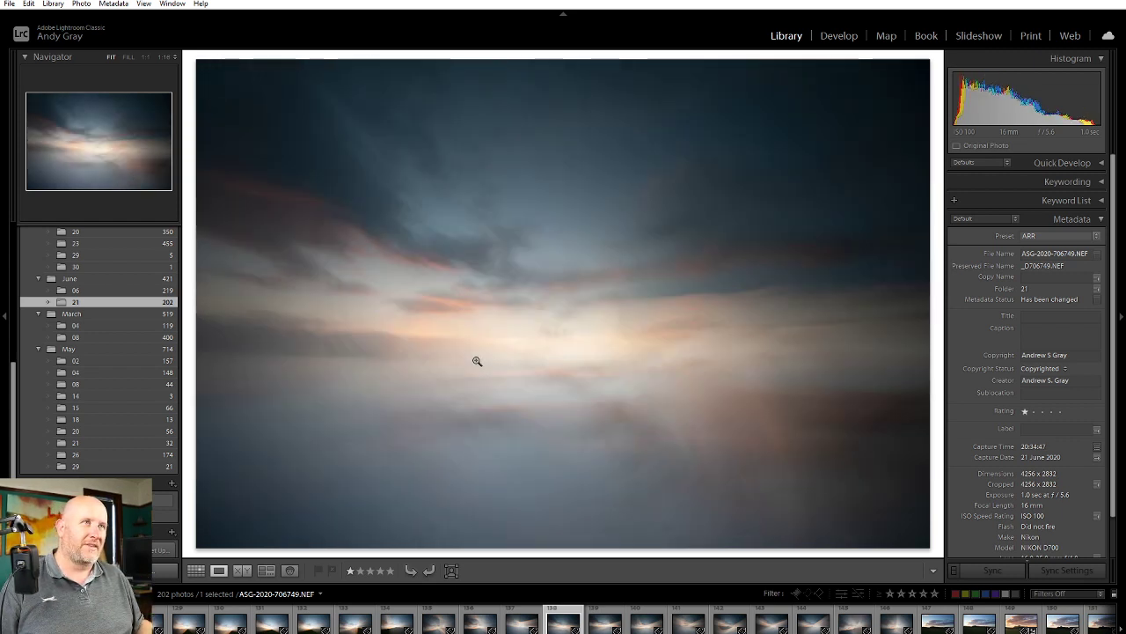
{"action": "key", "text": "Right"}
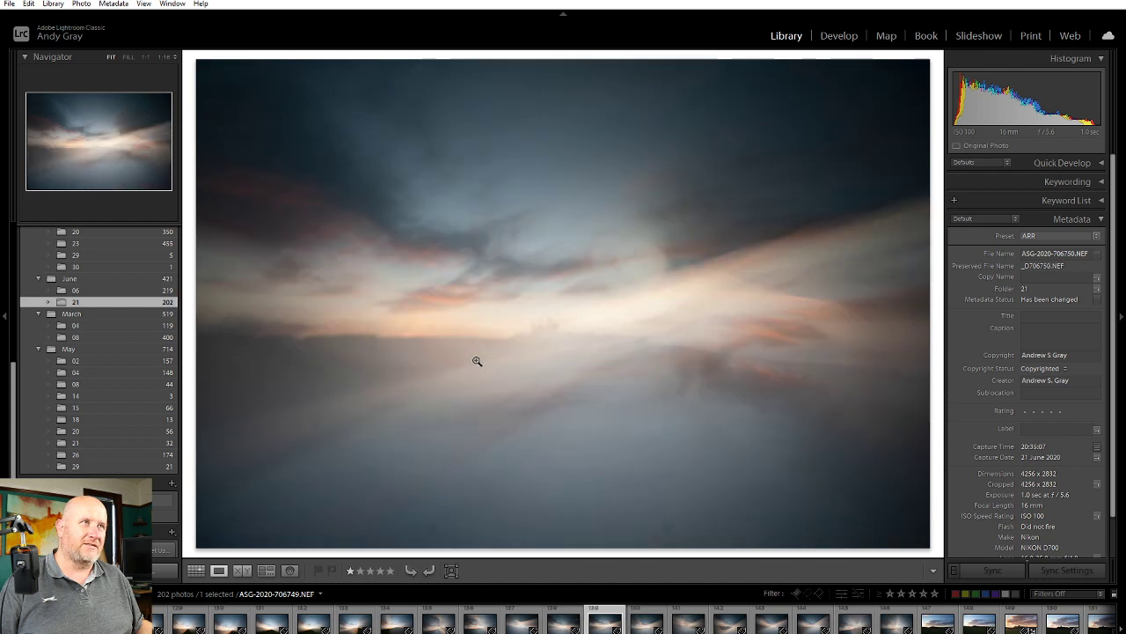
{"action": "key", "text": "1"}
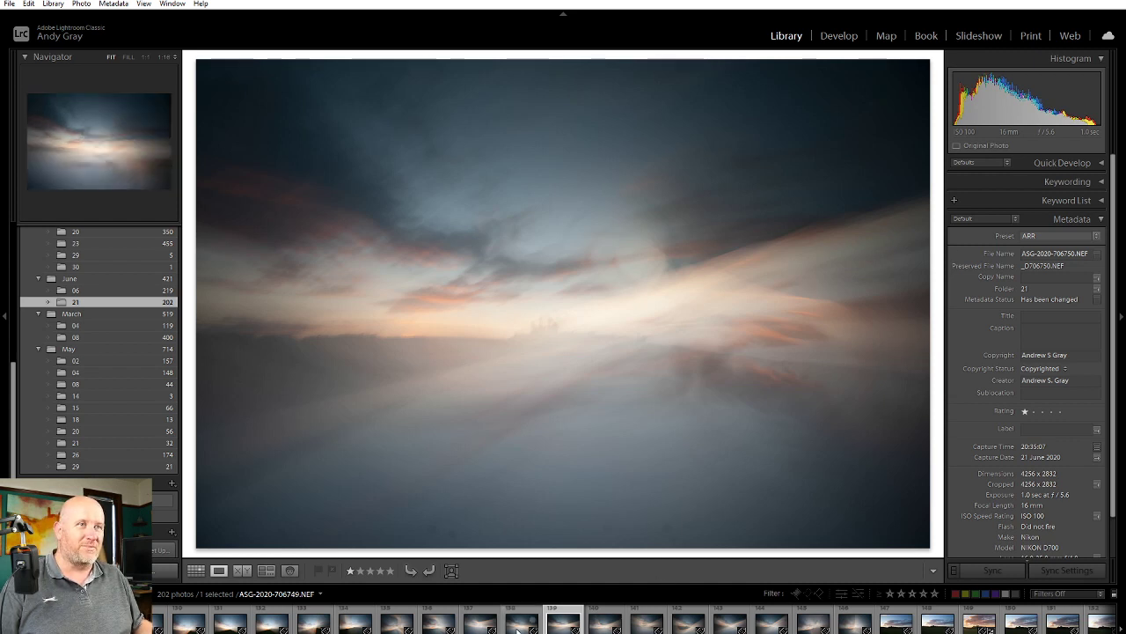
{"action": "left_click", "coordinate": [434, 625]}
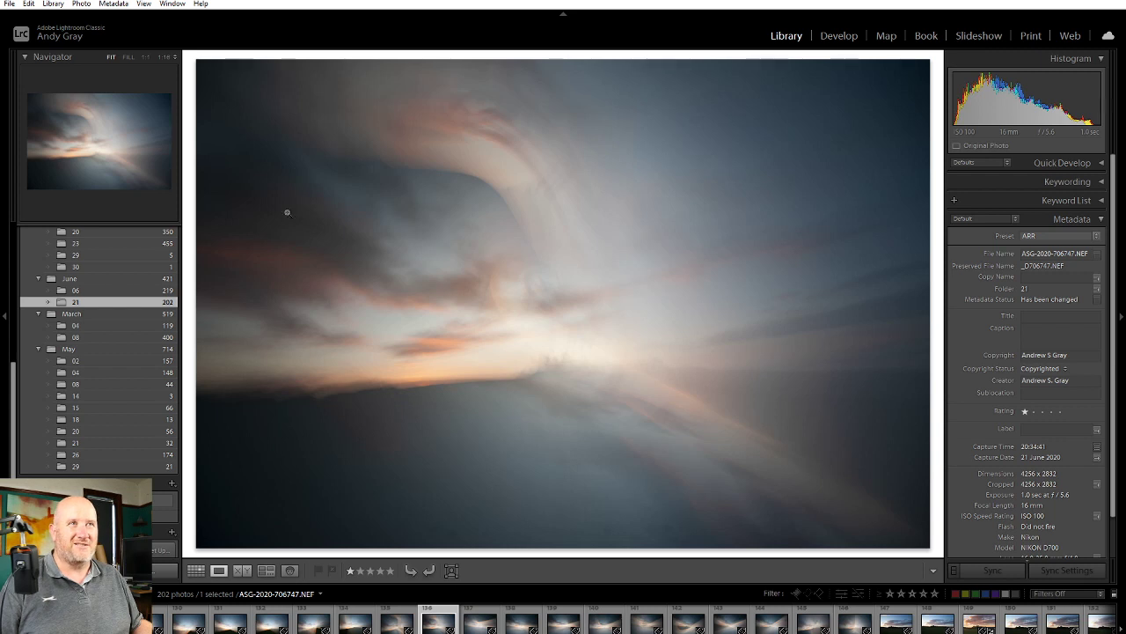
{"action": "left_click", "coordinate": [605, 623]}
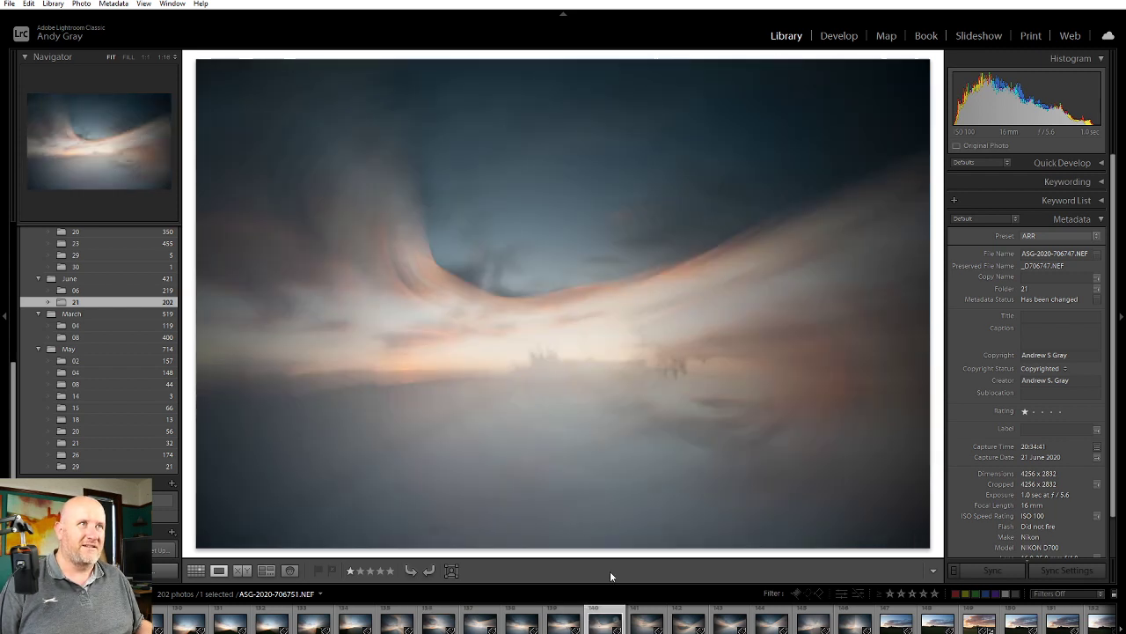
{"action": "key", "text": "Right"}
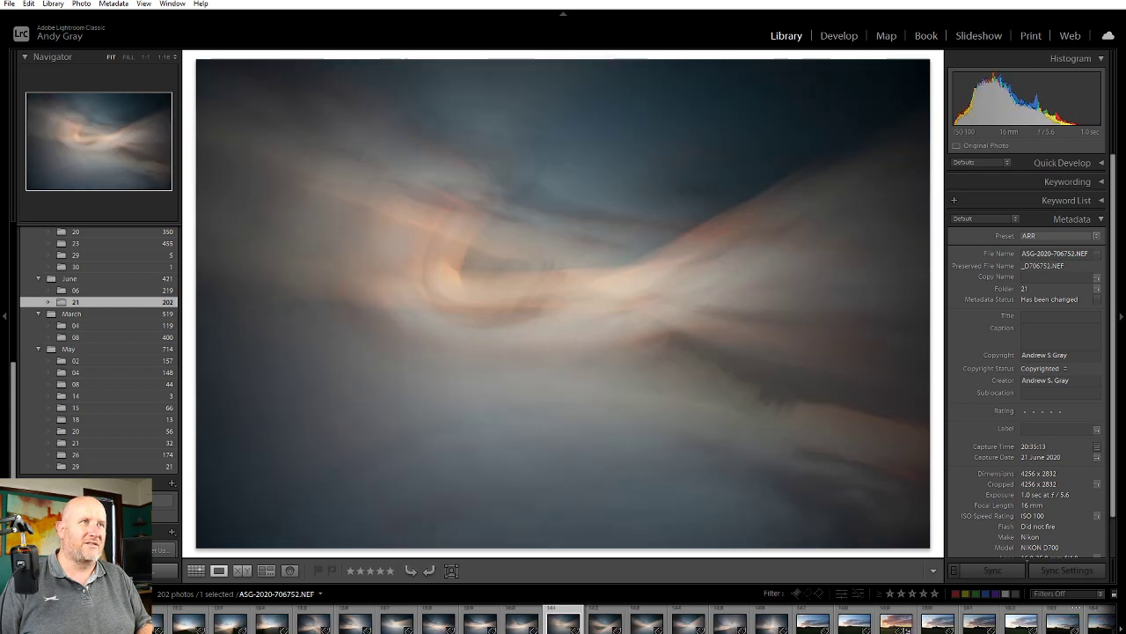
{"action": "key", "text": "Right"}
{"action": "key", "text": "Right"}
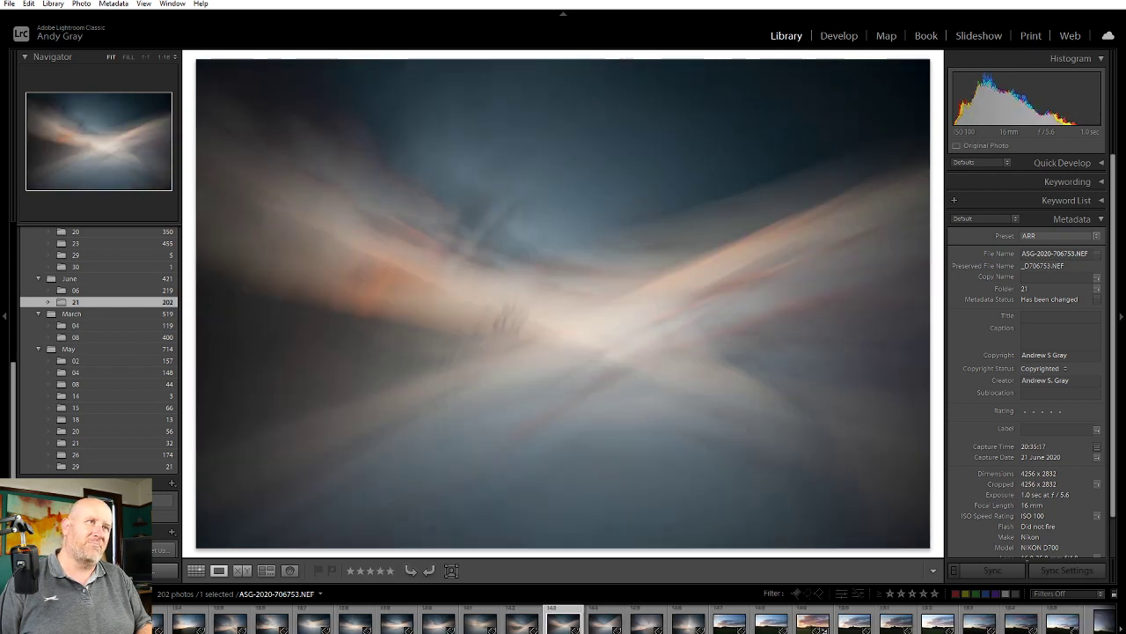
{"action": "key", "text": "Left"}
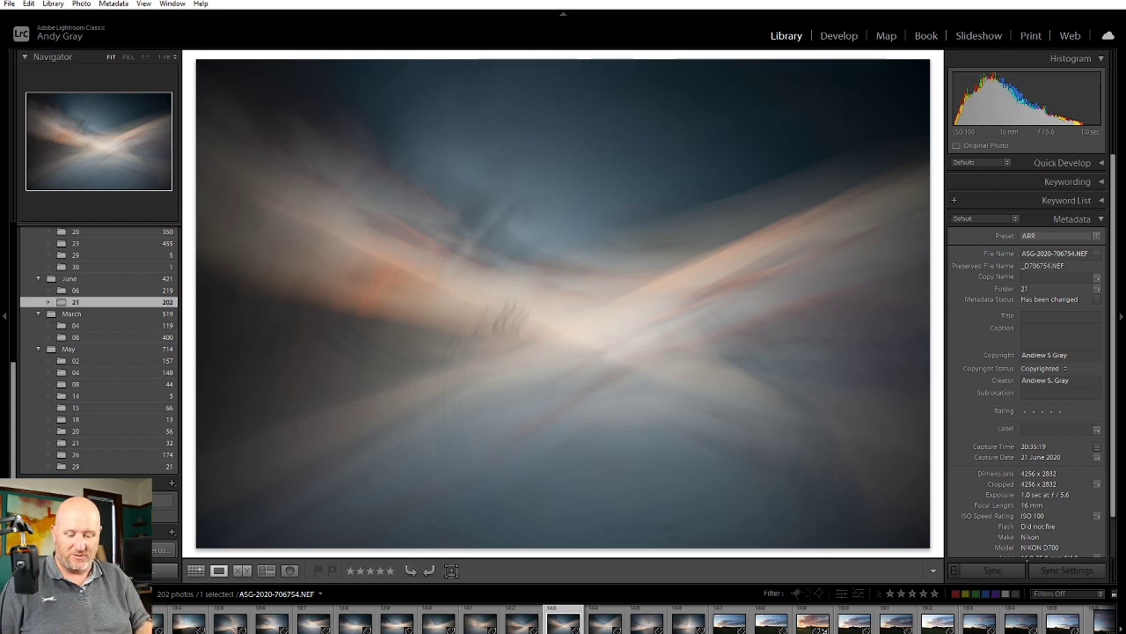
{"action": "key", "text": "Right"}
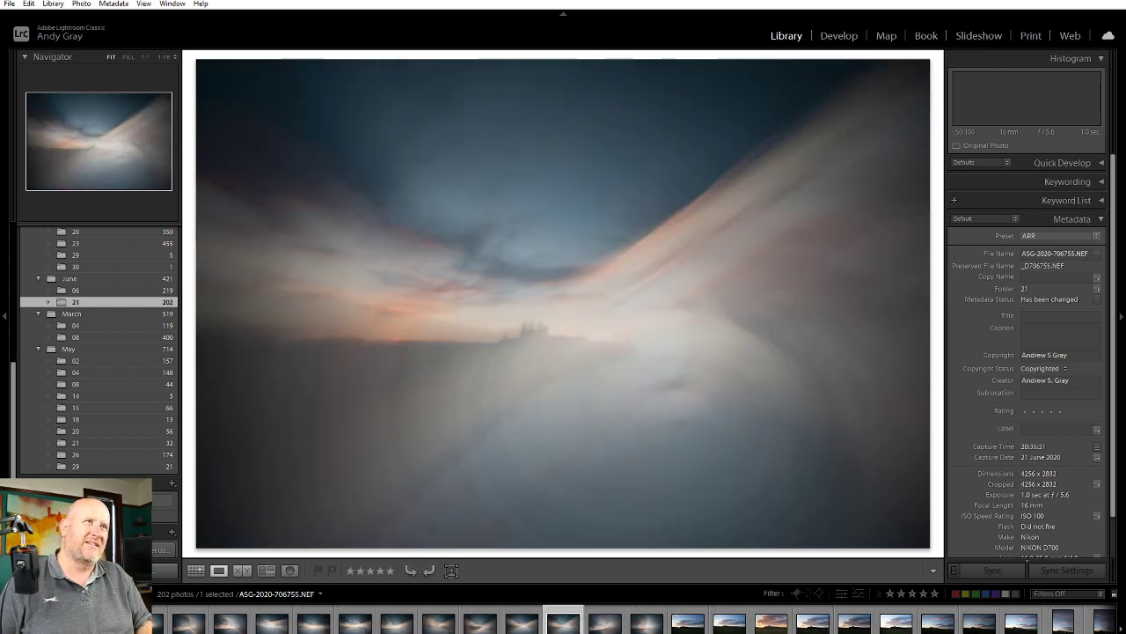
{"action": "key", "text": "Right"}
{"action": "key", "text": "Right"}
{"action": "key", "text": "Left"}
{"action": "key", "text": "Left"}
{"action": "key", "text": "Left"}
{"action": "key", "text": "Left"}
{"action": "key", "text": "Left"}
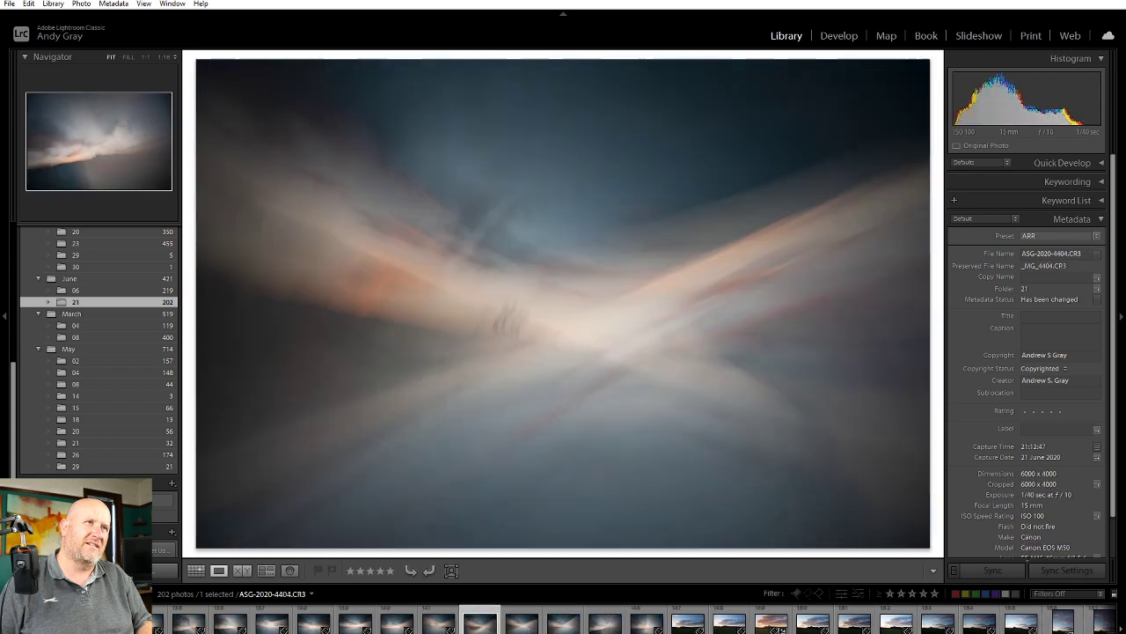
{"action": "key", "text": "Left"}
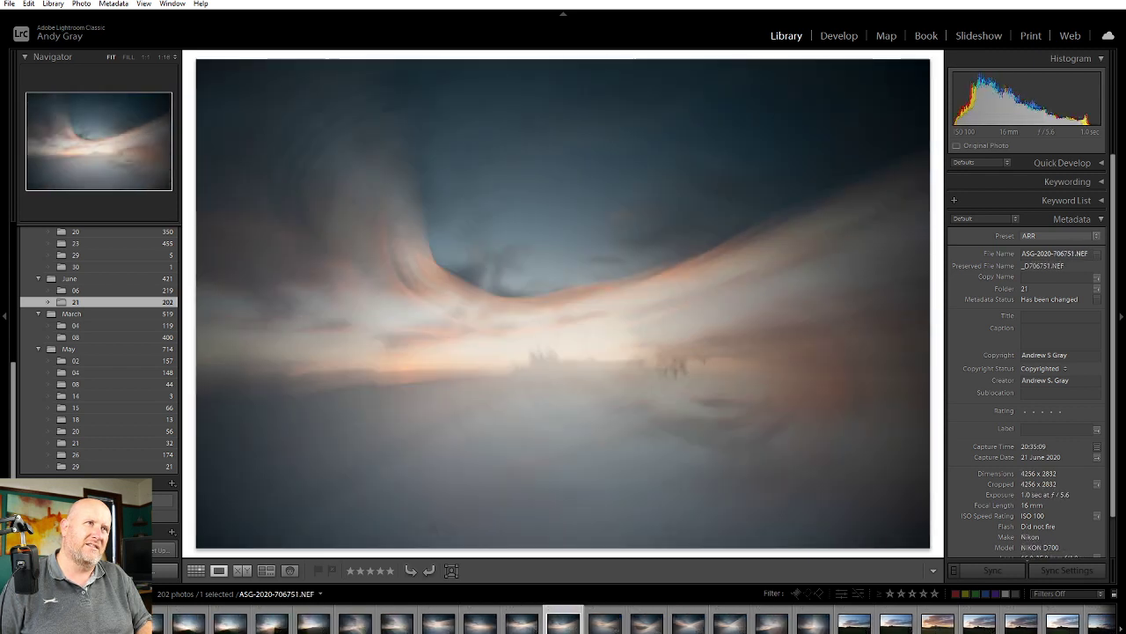
{"action": "key", "text": "Left"}
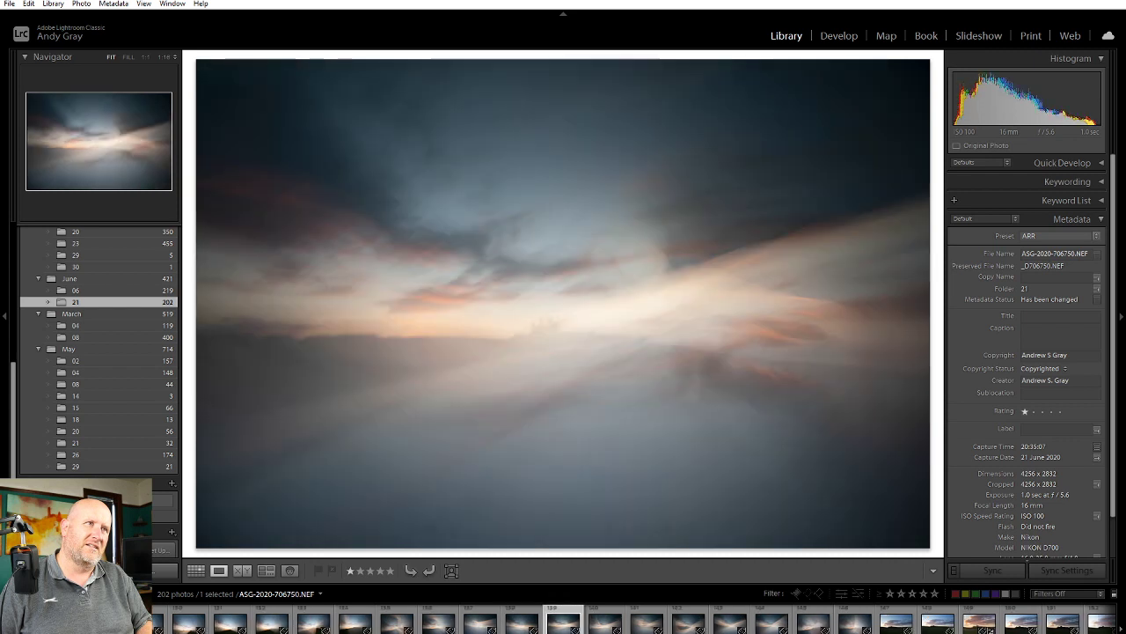
{"action": "key", "text": "Right"}
{"action": "key", "text": "Right"}
{"action": "key", "text": "Right"}
{"action": "key", "text": "Right"}
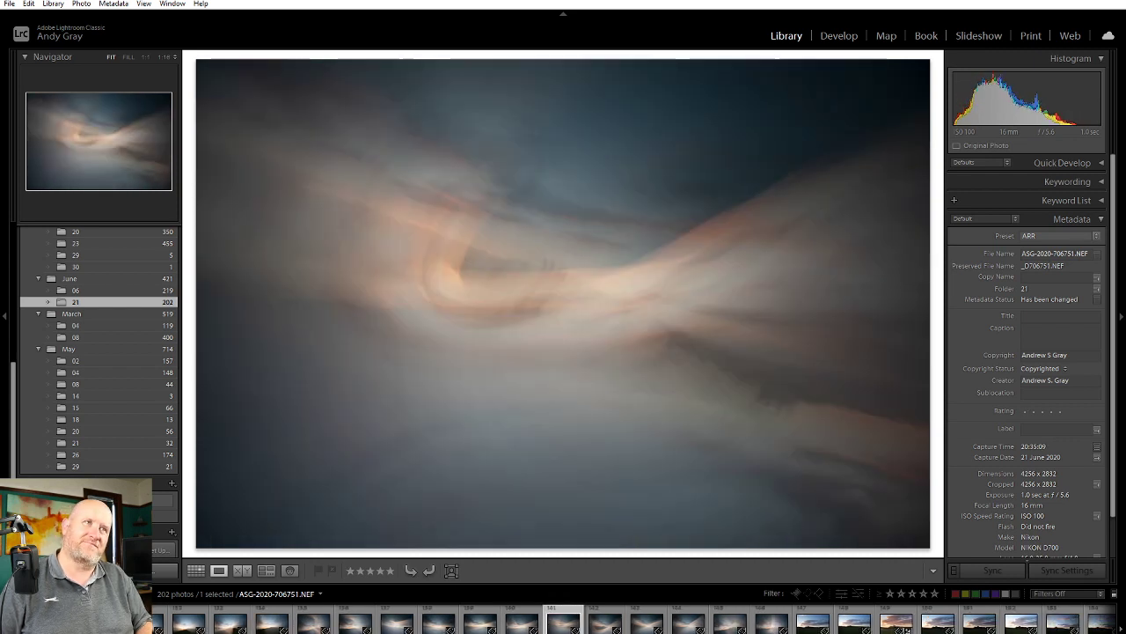
{"action": "key", "text": "Right"}
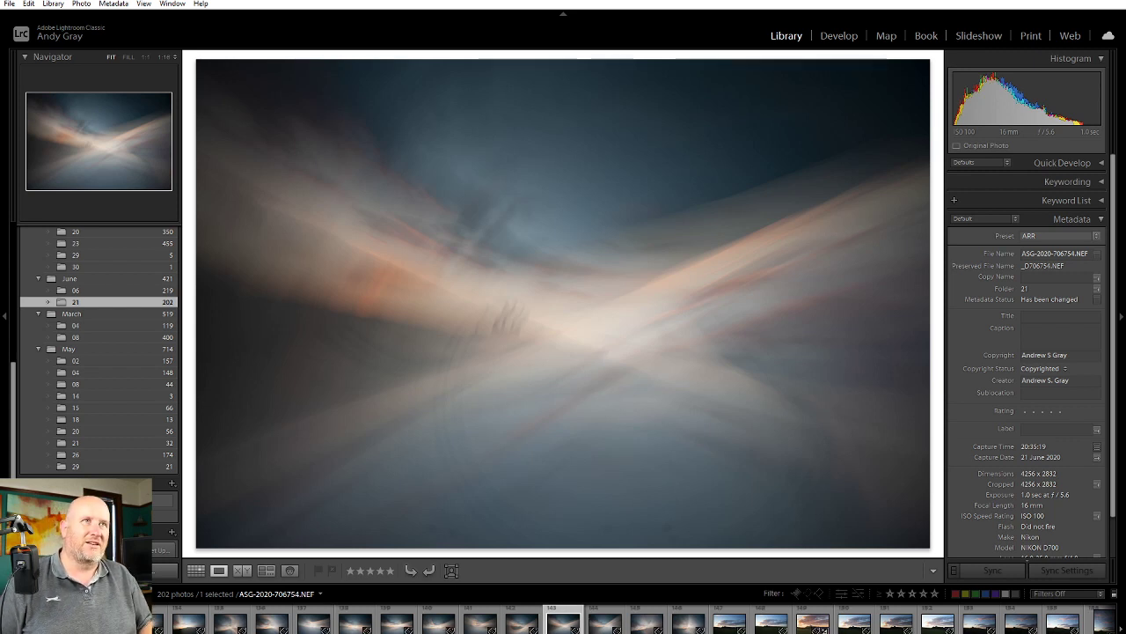
{"action": "key", "text": "Left"}
{"action": "key", "text": "Right"}
{"action": "key", "text": "Right"}
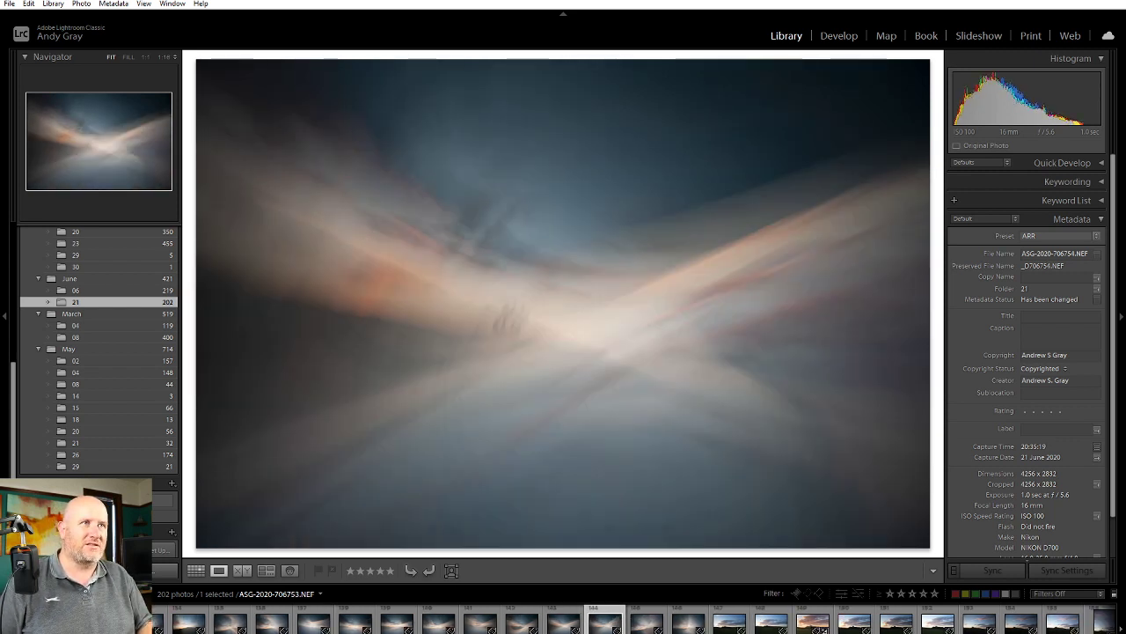
{"action": "key", "text": "Left"}
{"action": "key", "text": "Left"}
{"action": "key", "text": "Right"}
{"action": "key", "text": "Right"}
{"action": "key", "text": "Left"}
{"action": "key", "text": "Left"}
{"action": "key", "text": "1"}
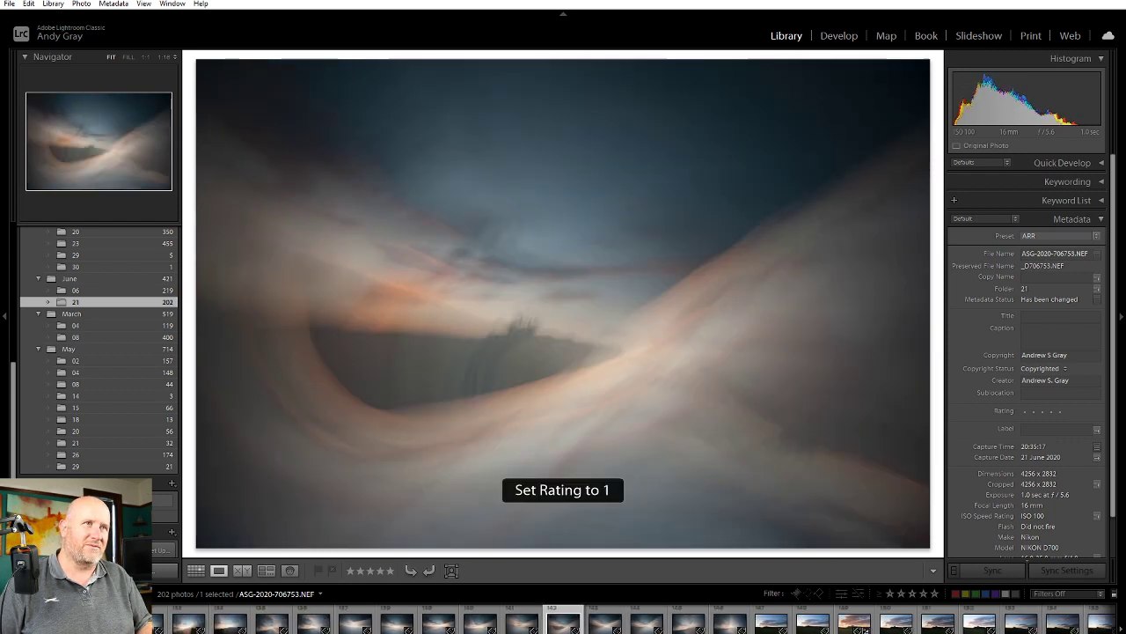
{"action": "key", "text": "Left"}
{"action": "key", "text": "1"}
Pass over the remaining movement frames and look through the sharp castle silhouettes around ASG-2020-4404.CR3
{"action": "key", "text": "Right"}
{"action": "key", "text": "Right"}
{"action": "key", "text": "Right"}
{"action": "key", "text": "Right"}
{"action": "key", "text": "Right"}
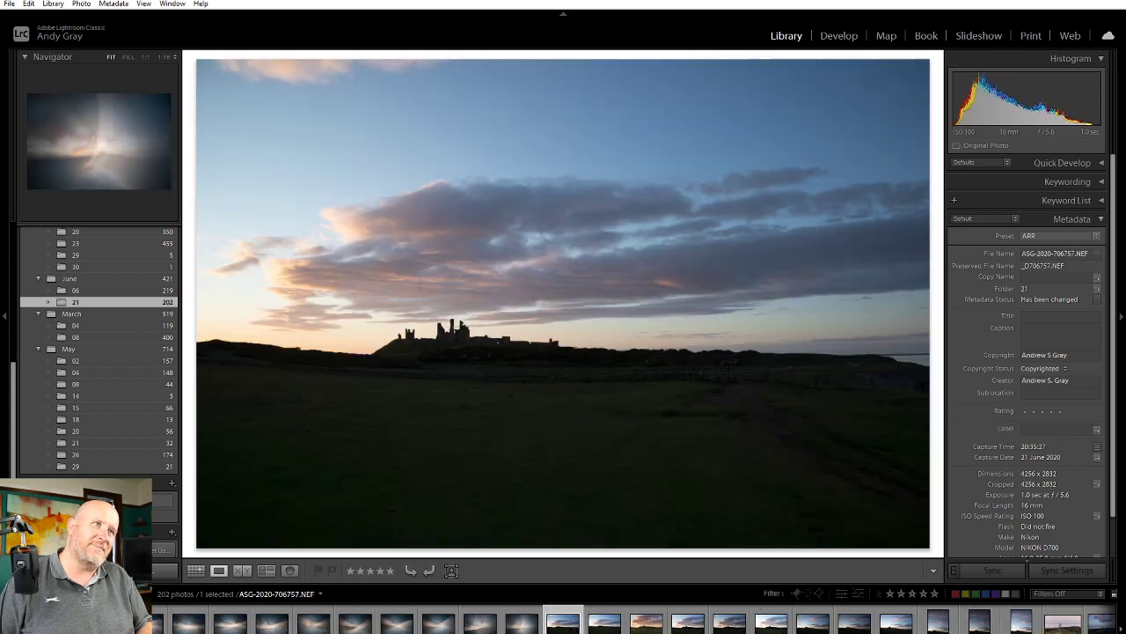
{"action": "key", "text": "Right"}
{"action": "key", "text": "Right"}
{"action": "key", "text": "Right"}
{"action": "key", "text": "Right"}
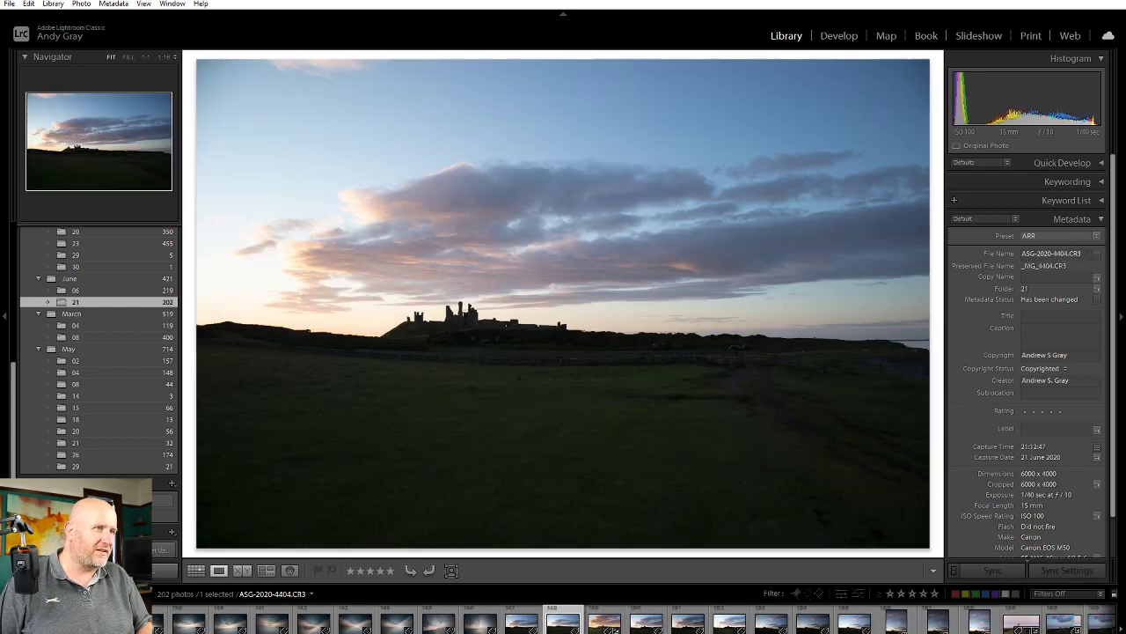
{"action": "key", "text": "Right"}
{"action": "key", "text": "Right"}
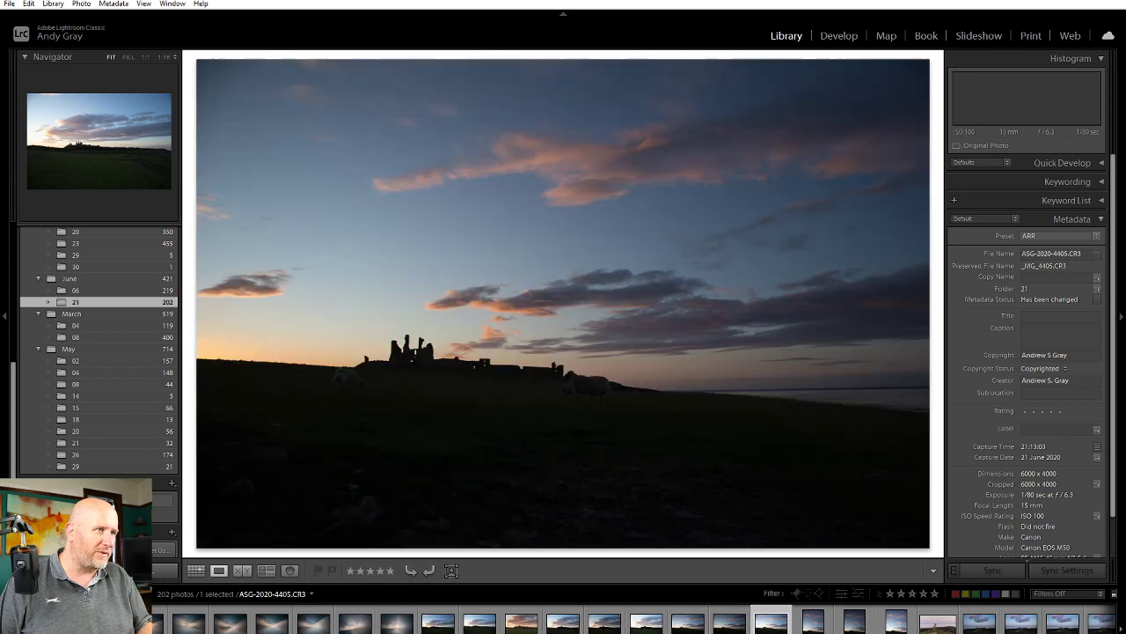
Look through the sheep photos on the coast from ASG-2020-4427 to the frames after ASG-2020-4433
{"action": "key", "text": "Right"}
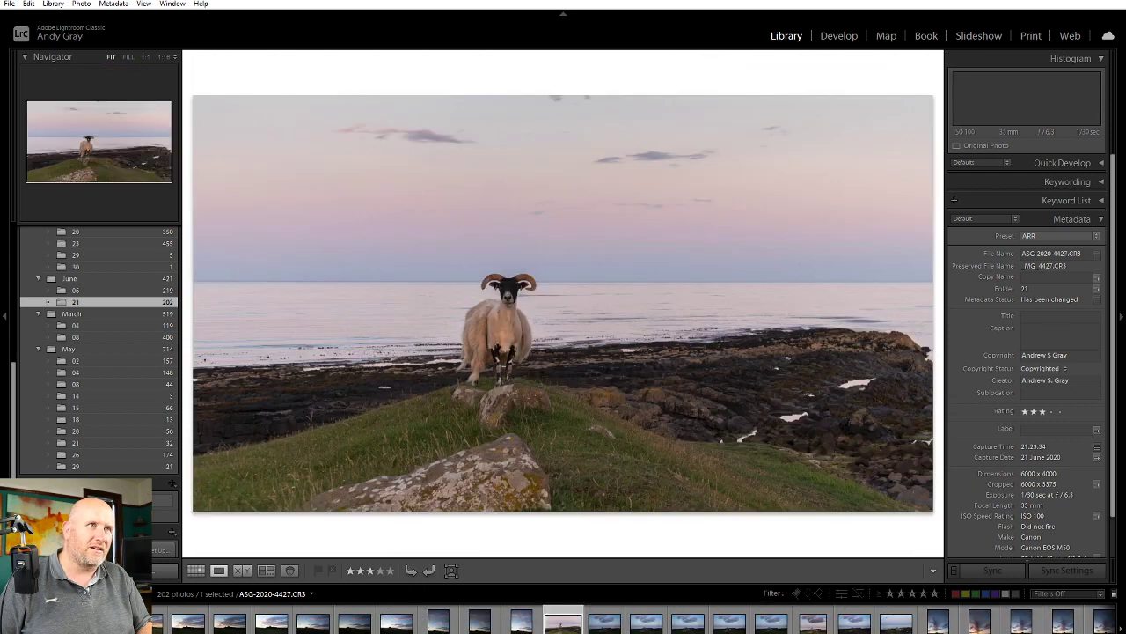
{"action": "key", "text": "Right"}
{"action": "key", "text": "Right"}
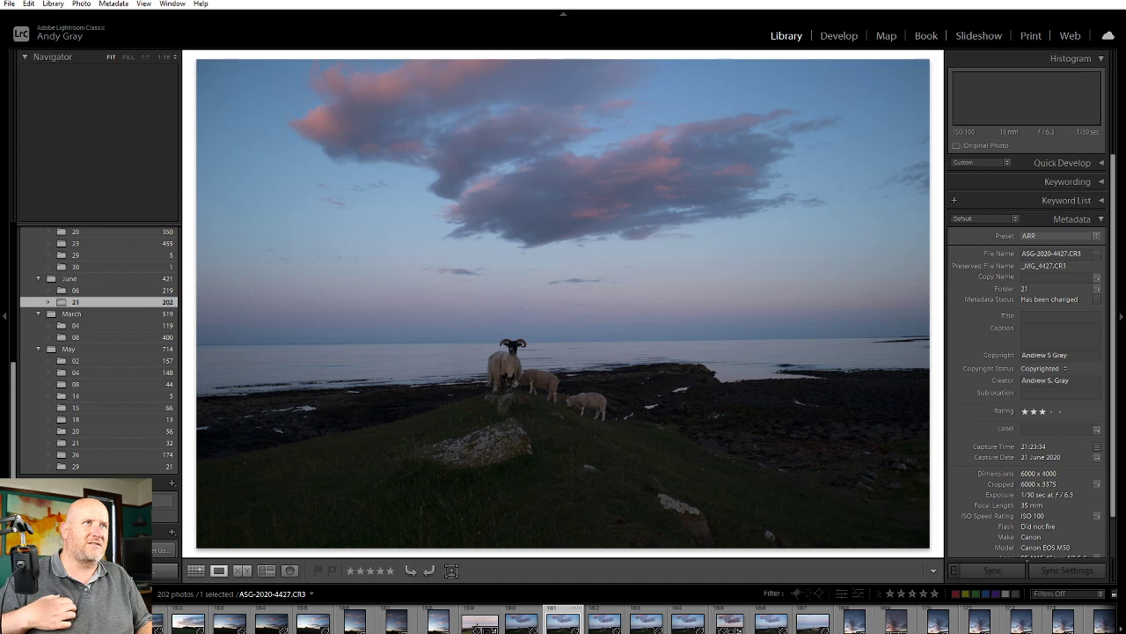
{"action": "key", "text": "Right"}
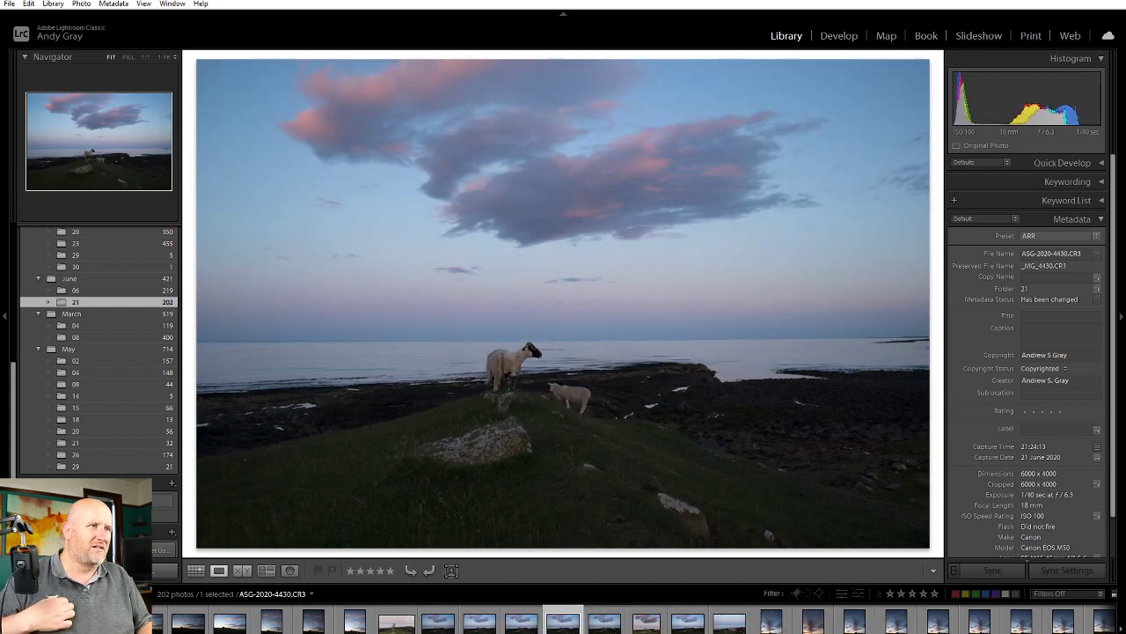
{"action": "key", "text": "Right"}
{"action": "key", "text": "Right"}
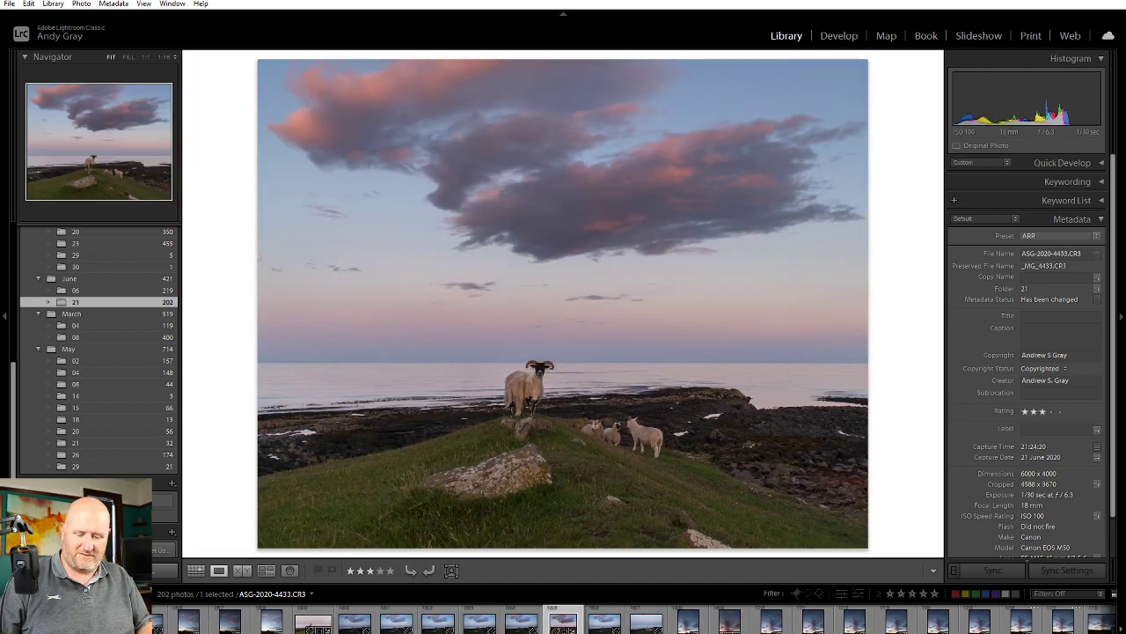
{"action": "key", "text": "Right"}
{"action": "key", "text": "Right"}
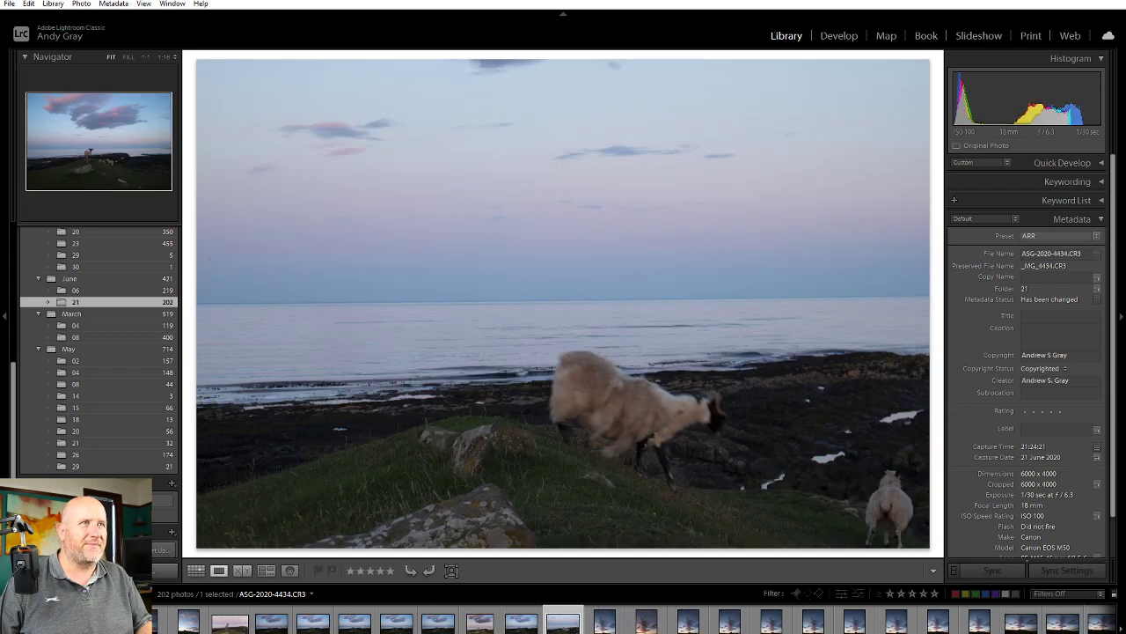
Look at the portrait sunset ASG-2020-4444, then open ASG-2020-4464 and rate it three stars
{"action": "key", "text": "Right"}
{"action": "key", "text": "Right"}
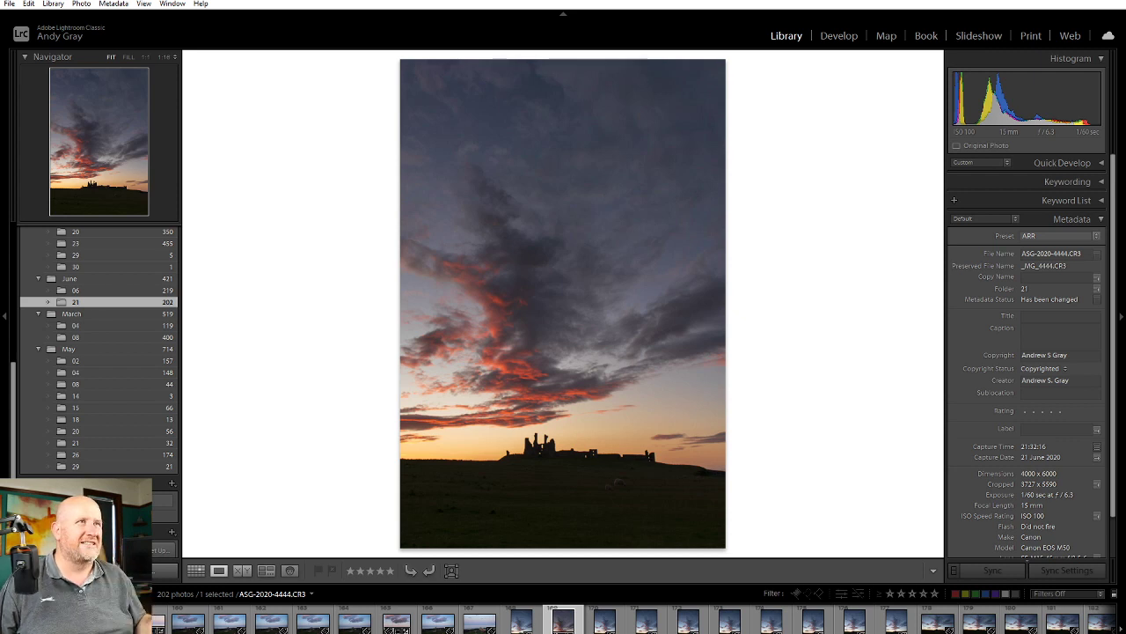
{"action": "scroll", "coordinate": [586, 625], "scroll_direction": "down", "scroll_amount": 5}
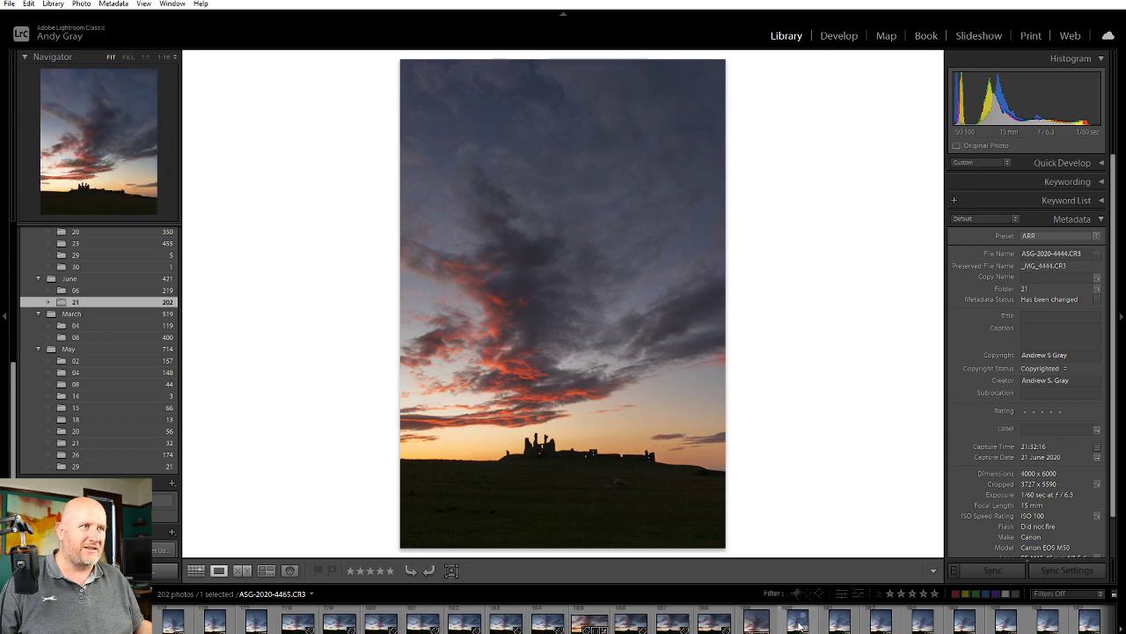
{"action": "left_click", "coordinate": [741, 625]}
{"action": "key", "text": "3"}
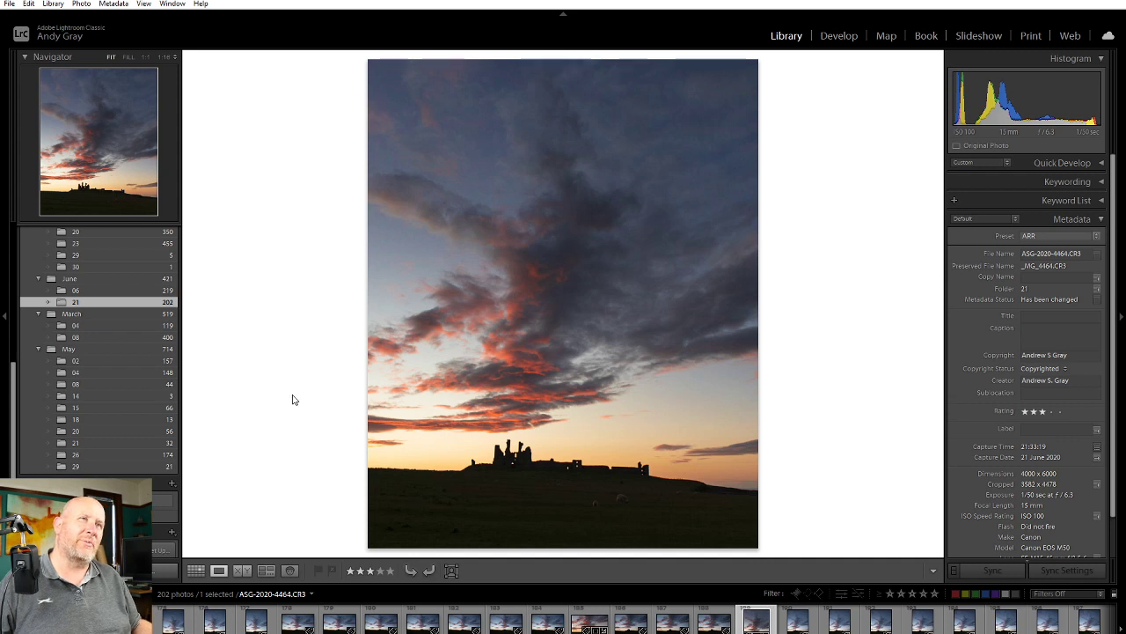
{"action": "scroll", "coordinate": [880, 621], "scroll_direction": "down", "scroll_amount": 3}
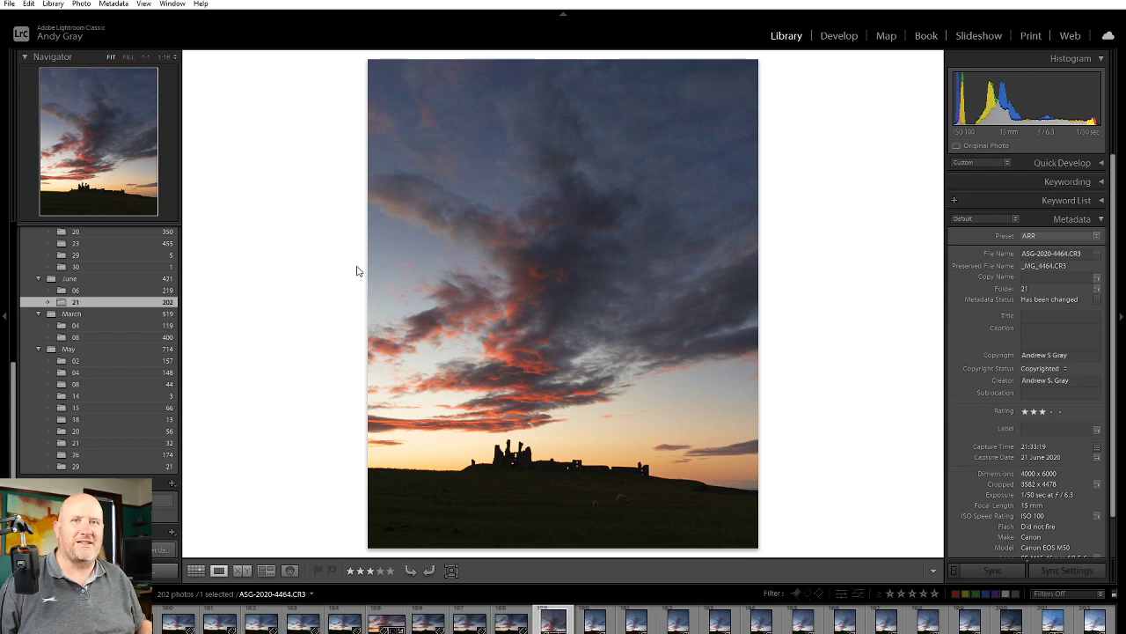
Set ASG-2020-4464 to one star and filter the folder to photos rated one star or higher
{"action": "scroll", "coordinate": [394, 625], "scroll_direction": "up", "scroll_amount": 10}
{"action": "scroll", "coordinate": [394, 625], "scroll_direction": "up", "scroll_amount": 10}
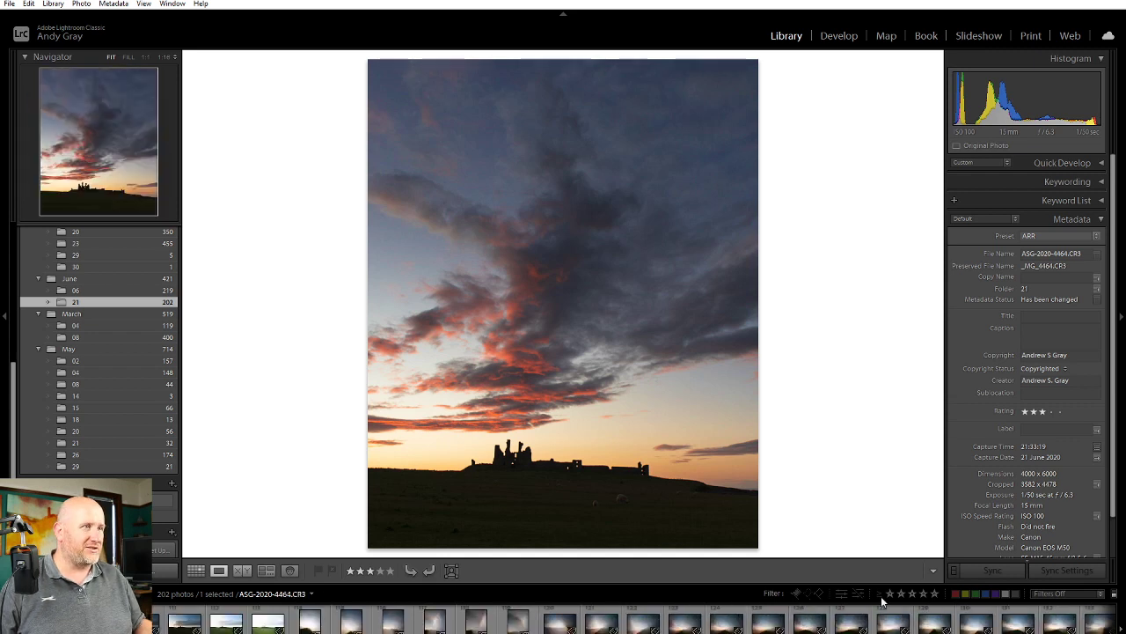
{"action": "left_click", "coordinate": [891, 598]}
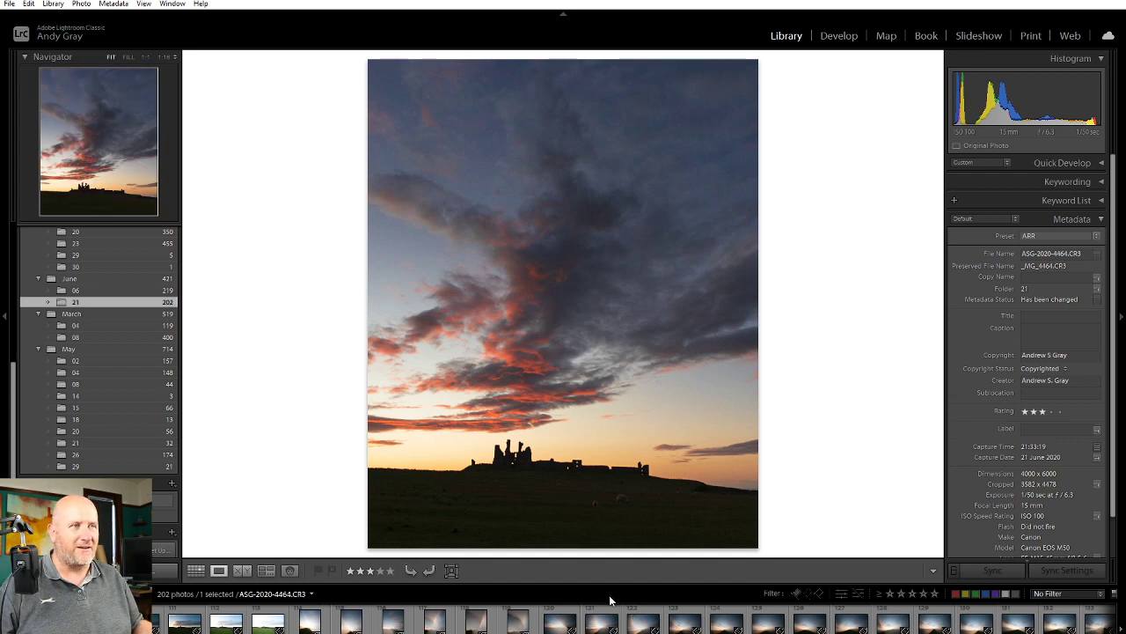
{"action": "key", "text": "1"}
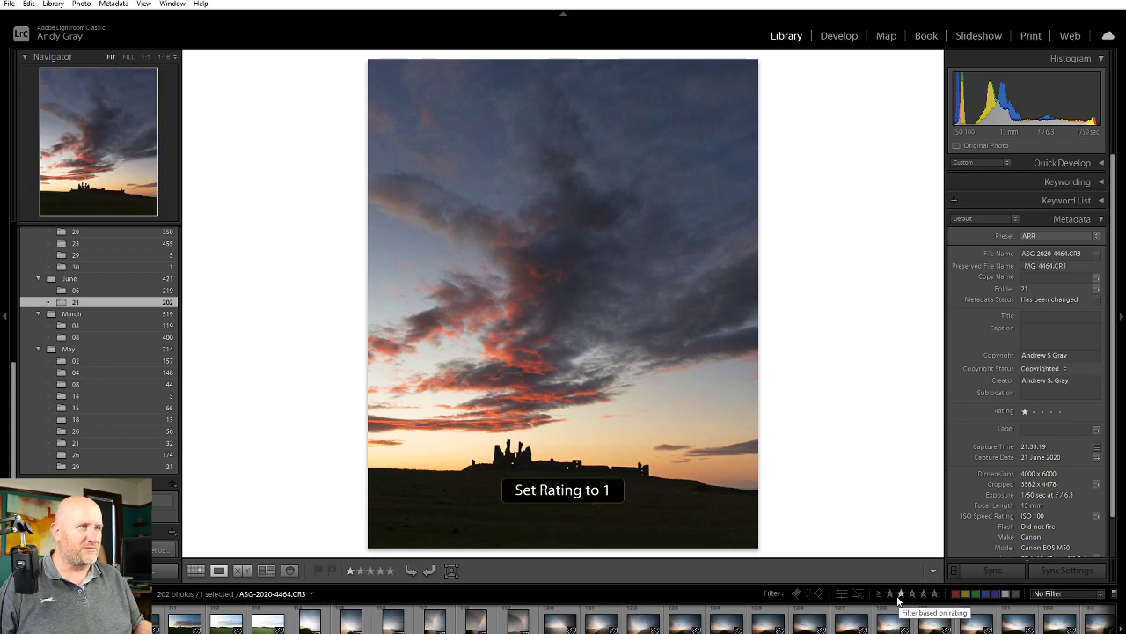
{"action": "left_click", "coordinate": [890, 594]}
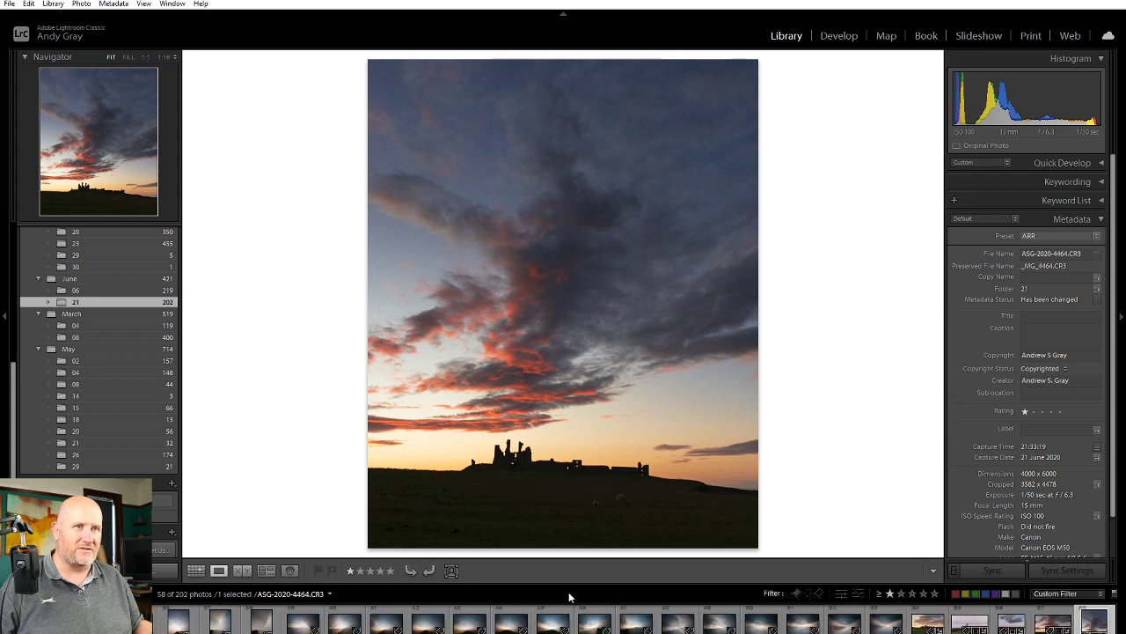
{"action": "scroll", "coordinate": [457, 626], "scroll_direction": "up", "scroll_amount": 5}
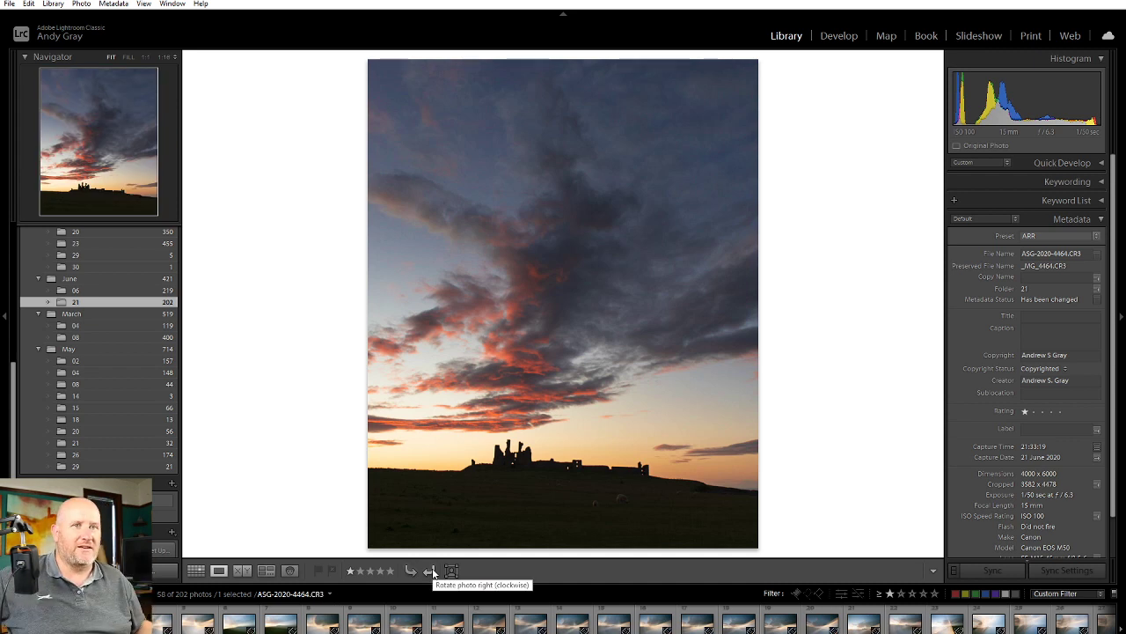
{"action": "left_click", "coordinate": [281, 624]}
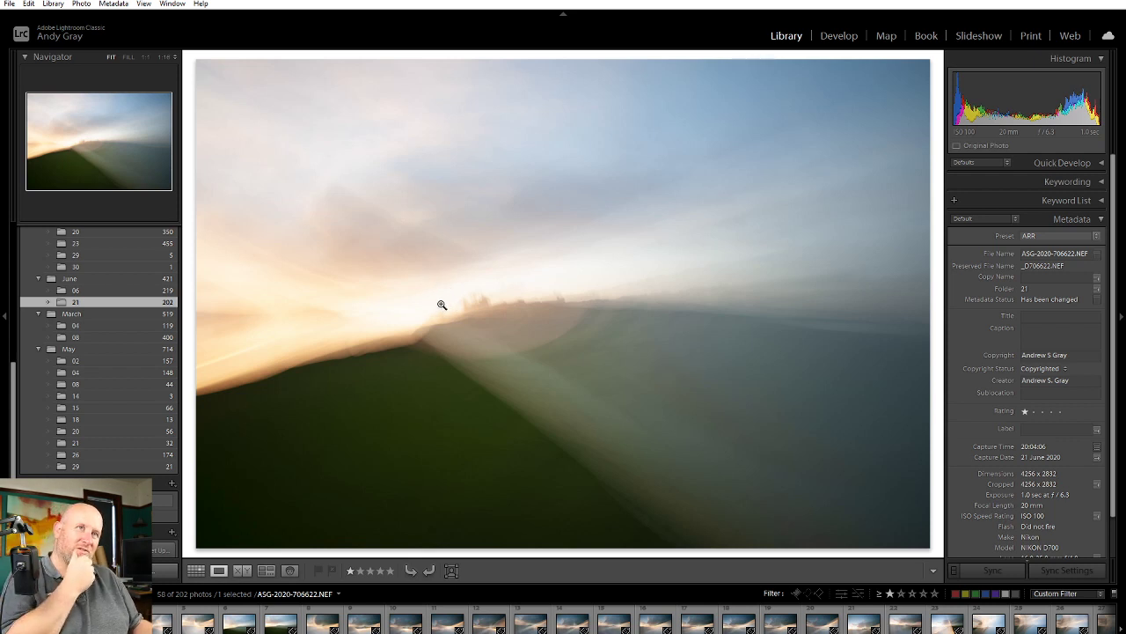
{"action": "key", "text": "Right"}
{"action": "key", "text": "Right"}
{"action": "key", "text": "Right"}
{"action": "key", "text": "Right"}
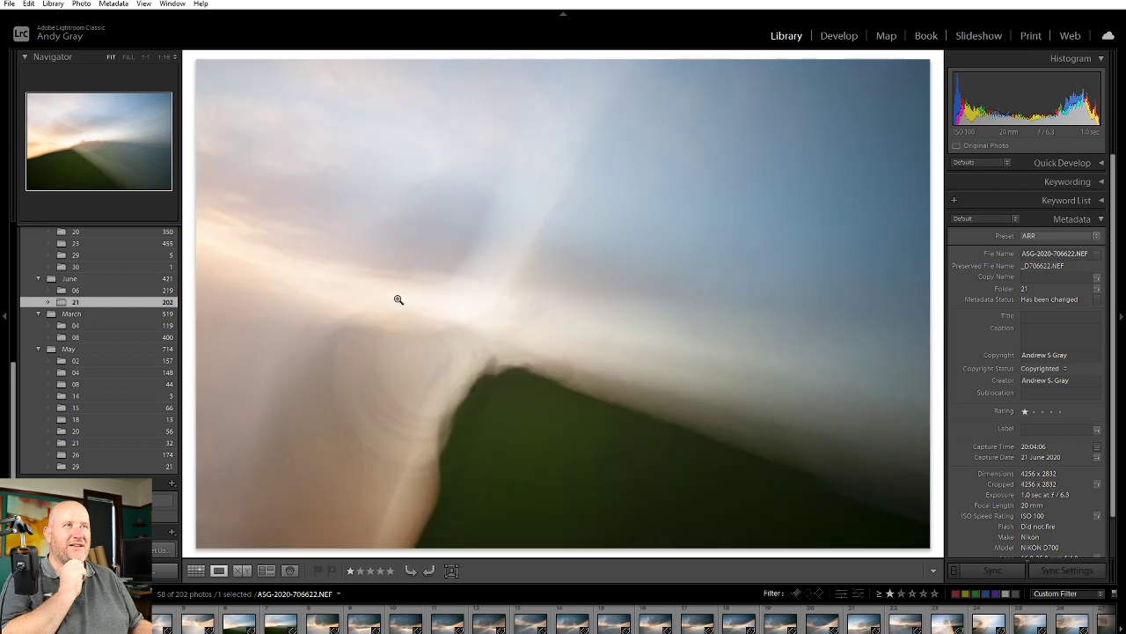
{"action": "key", "text": "Right"}
{"action": "key", "text": "Right"}
{"action": "key", "text": "Right"}
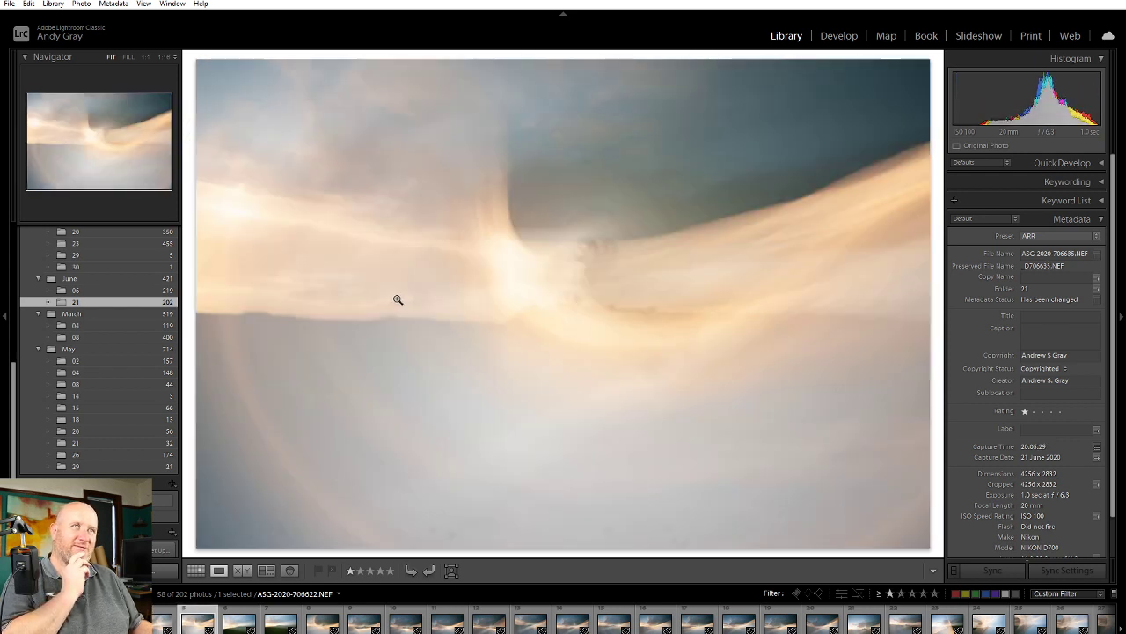
{"action": "key", "text": "Right"}
{"action": "key", "text": "Right"}
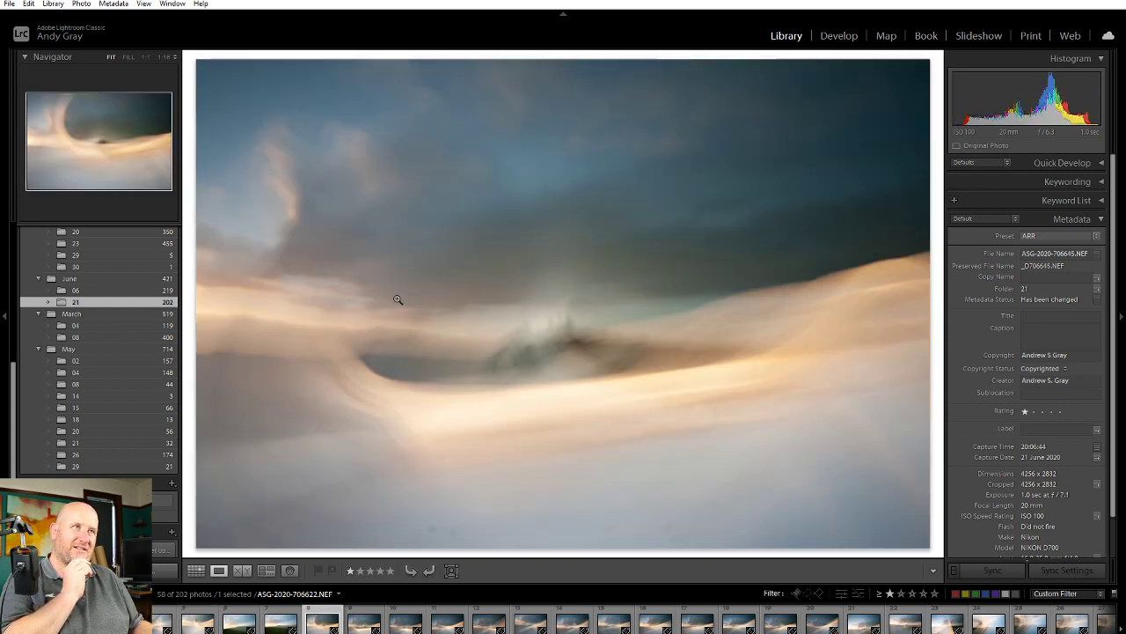
{"action": "key", "text": "Right"}
{"action": "key", "text": "Right"}
{"action": "key", "text": "Right"}
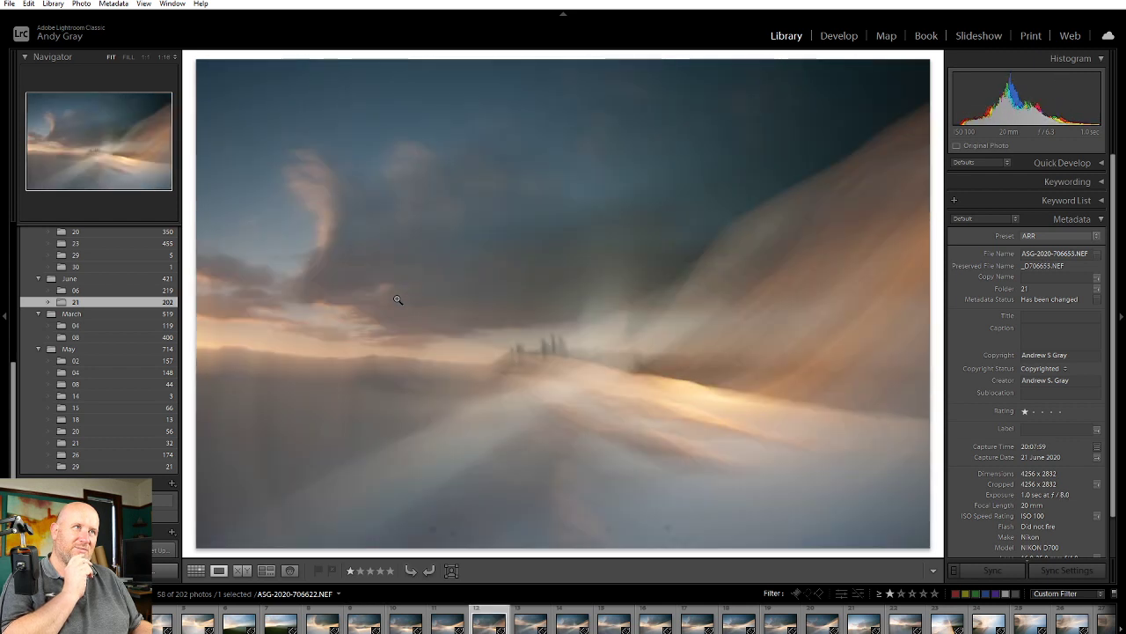
{"action": "key", "text": "Right"}
{"action": "key", "text": "Right"}
{"action": "key", "text": "Right"}
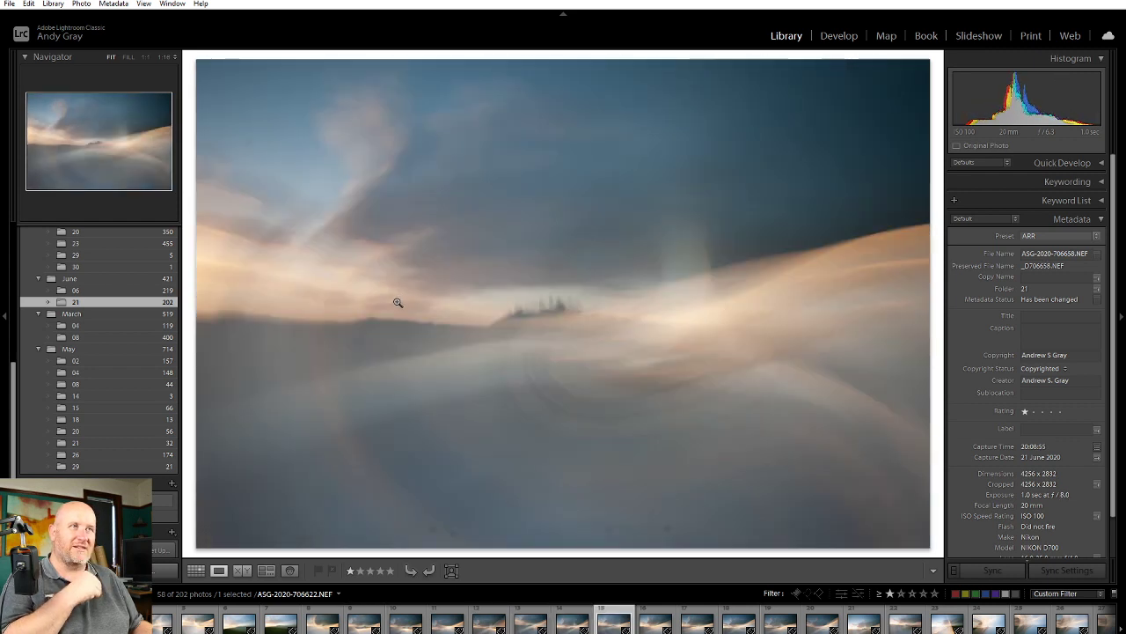
{"action": "key", "text": "Right"}
{"action": "key", "text": "Right"}
{"action": "key", "text": "Right"}
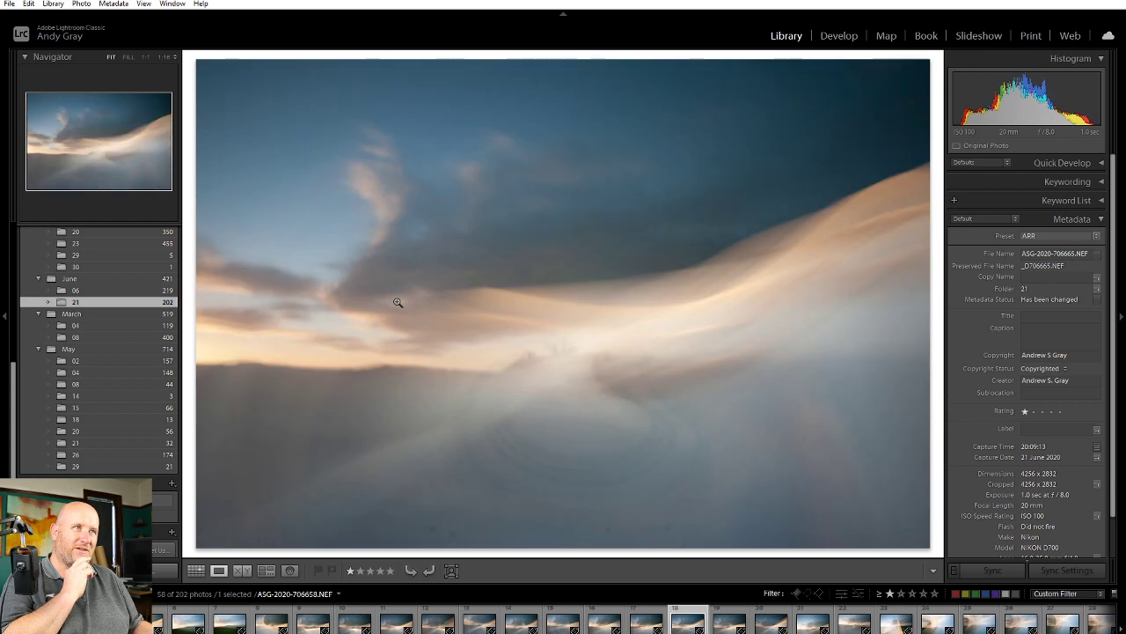
{"action": "key", "text": "Right"}
{"action": "key", "text": "Right"}
{"action": "key", "text": "Right"}
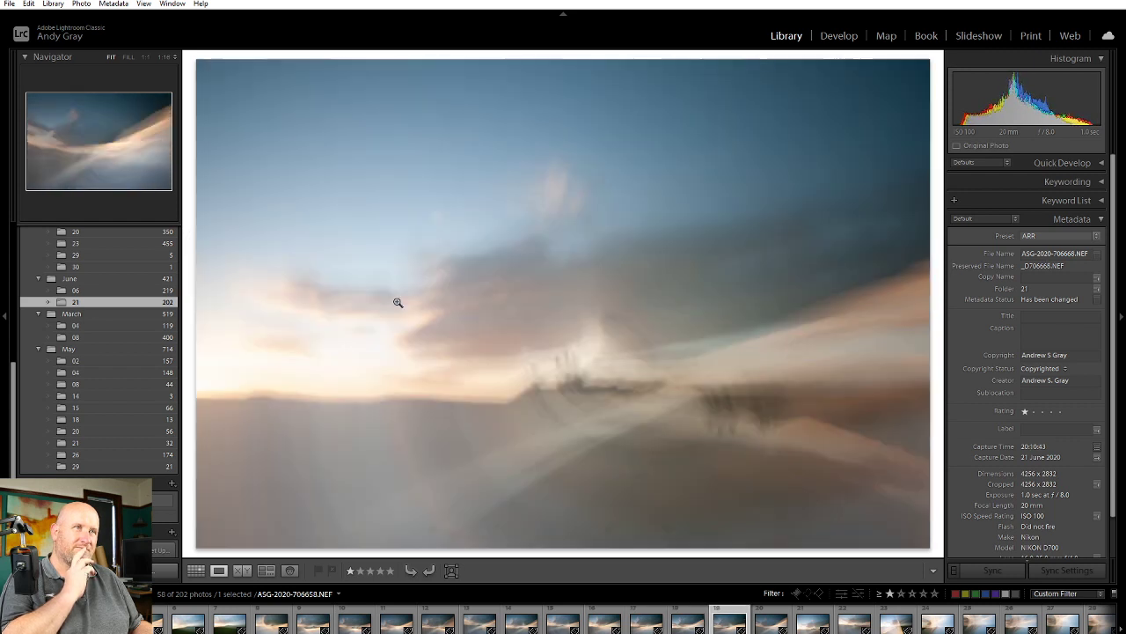
{"action": "key", "text": "Right"}
{"action": "key", "text": "Right"}
{"action": "key", "text": "Right"}
{"action": "key", "text": "Right"}
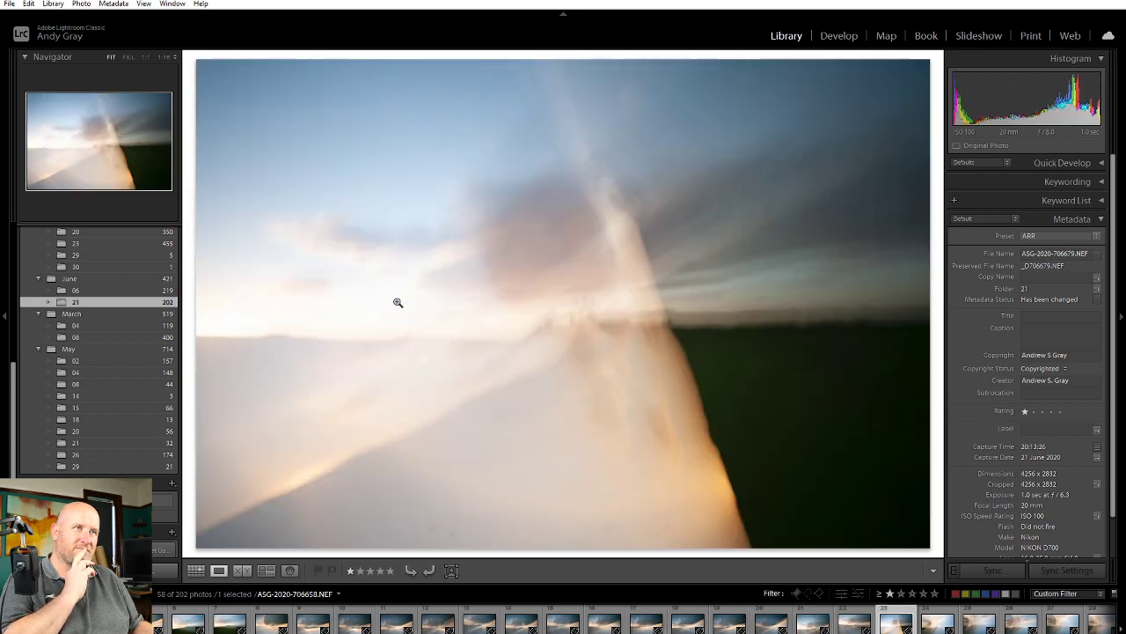
{"action": "key", "text": "Left"}
{"action": "key", "text": "Left"}
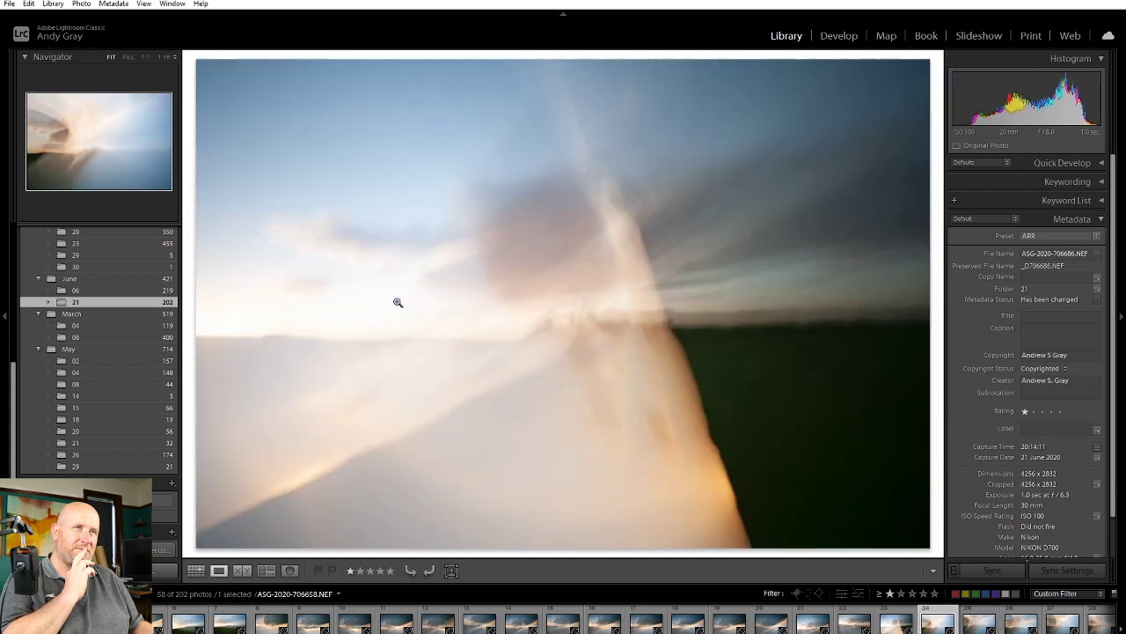
{"action": "key", "text": "Left"}
{"action": "key", "text": "Right"}
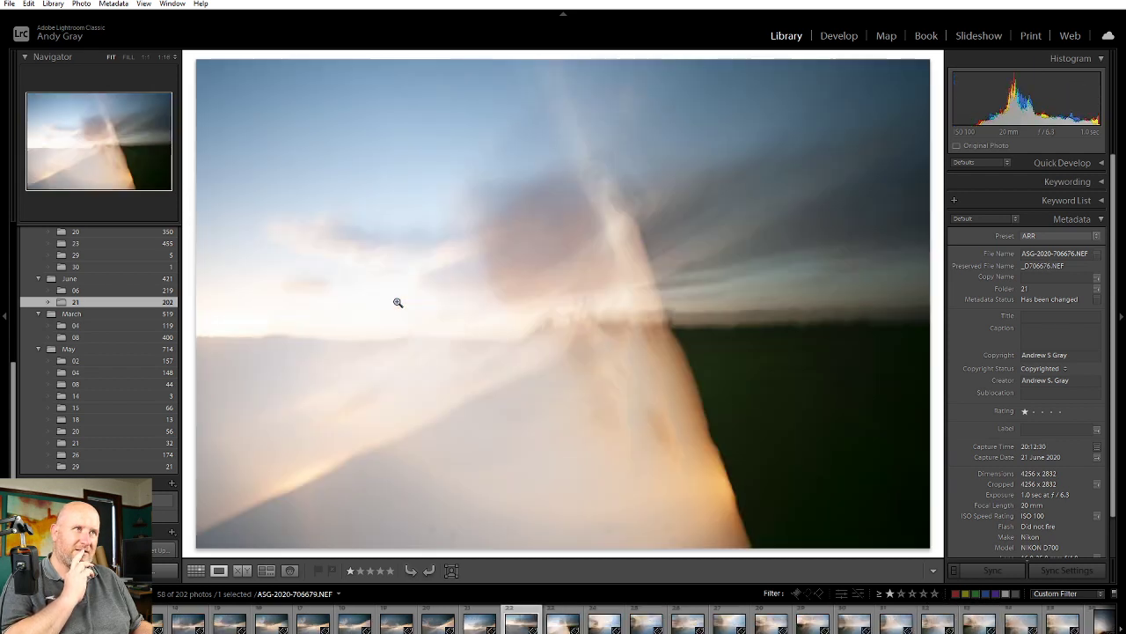
{"action": "key", "text": "Left"}
{"action": "key", "text": "Right"}
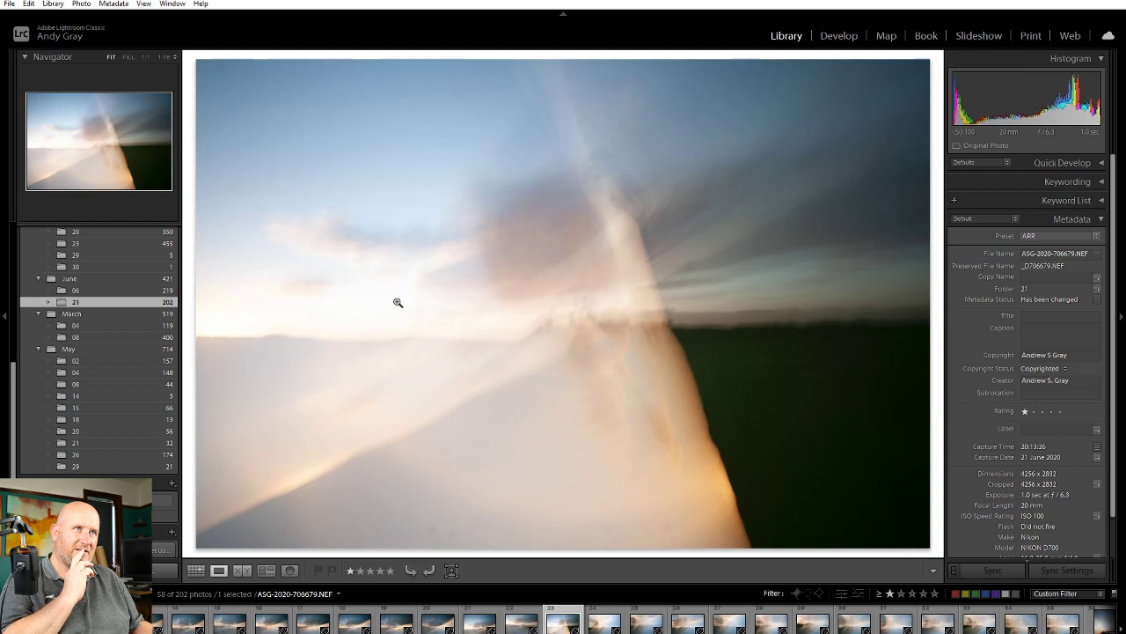
{"action": "key", "text": "2"}
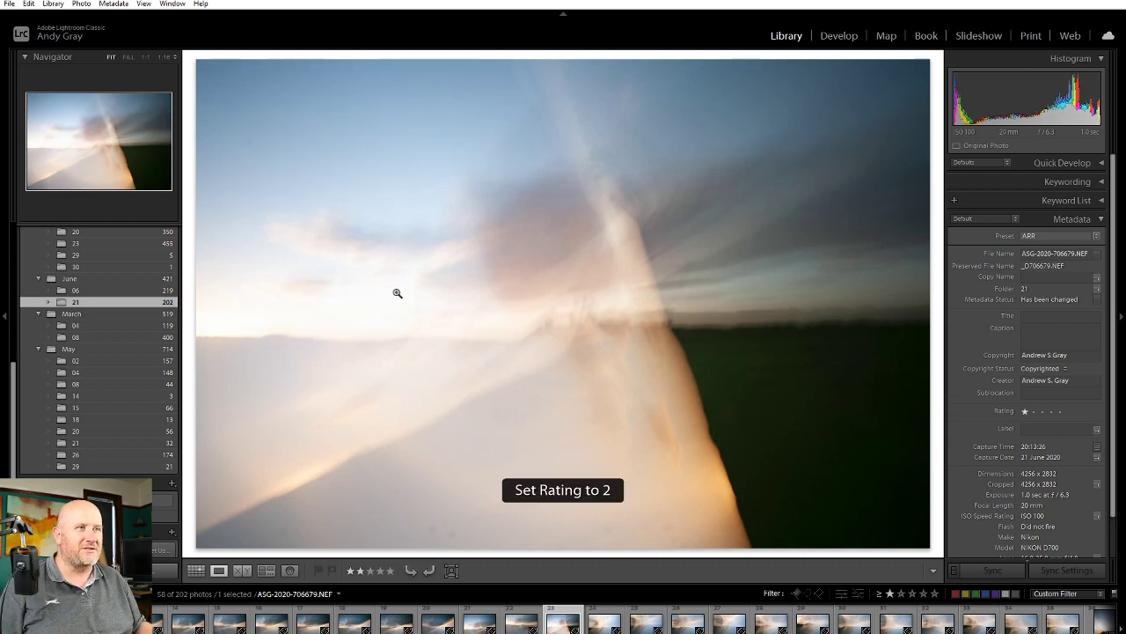
{"action": "key", "text": "Left"}
{"action": "key", "text": "Left"}
{"action": "key", "text": "2"}
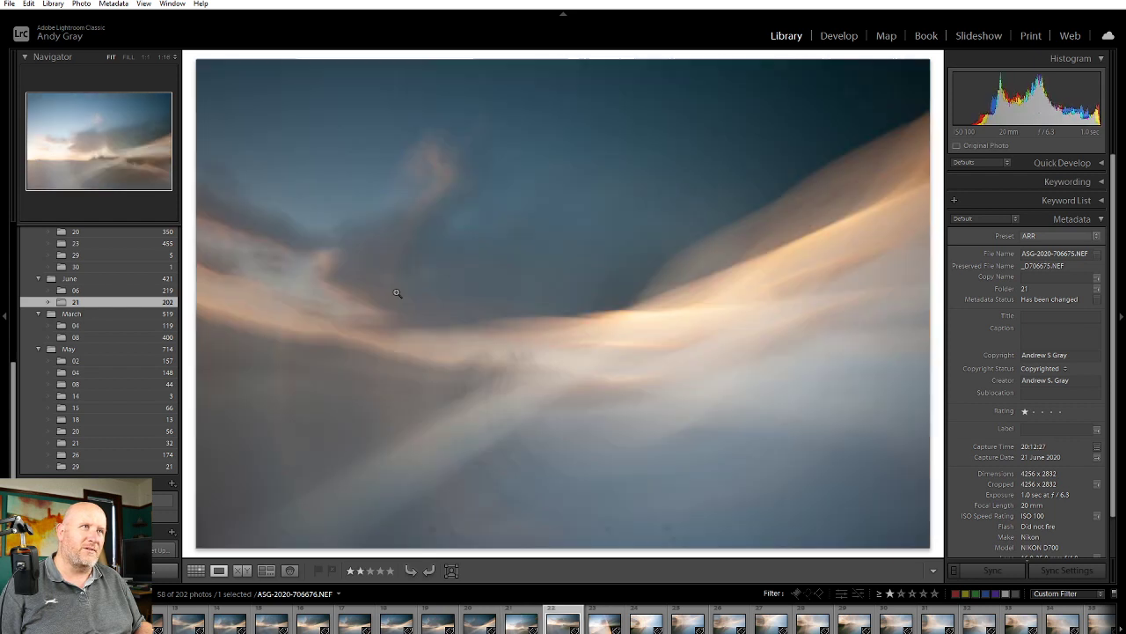
{"action": "key", "text": "Left"}
{"action": "key", "text": "Left"}
{"action": "key", "text": "Left"}
{"action": "key", "text": "2"}
{"action": "key", "text": "Left"}
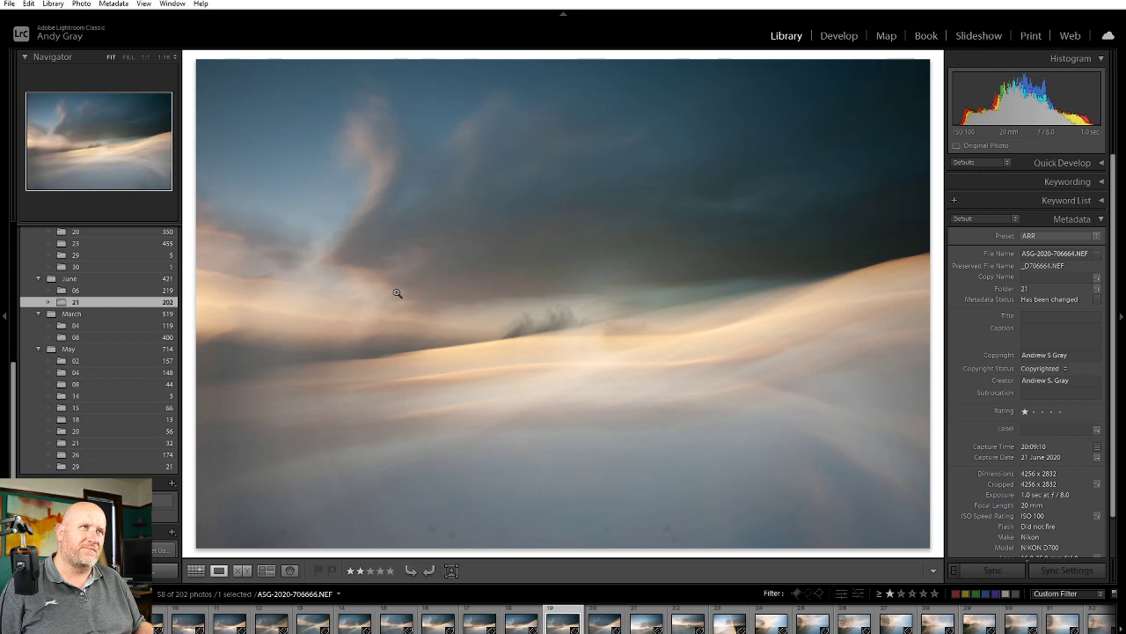
{"action": "key", "text": "Left"}
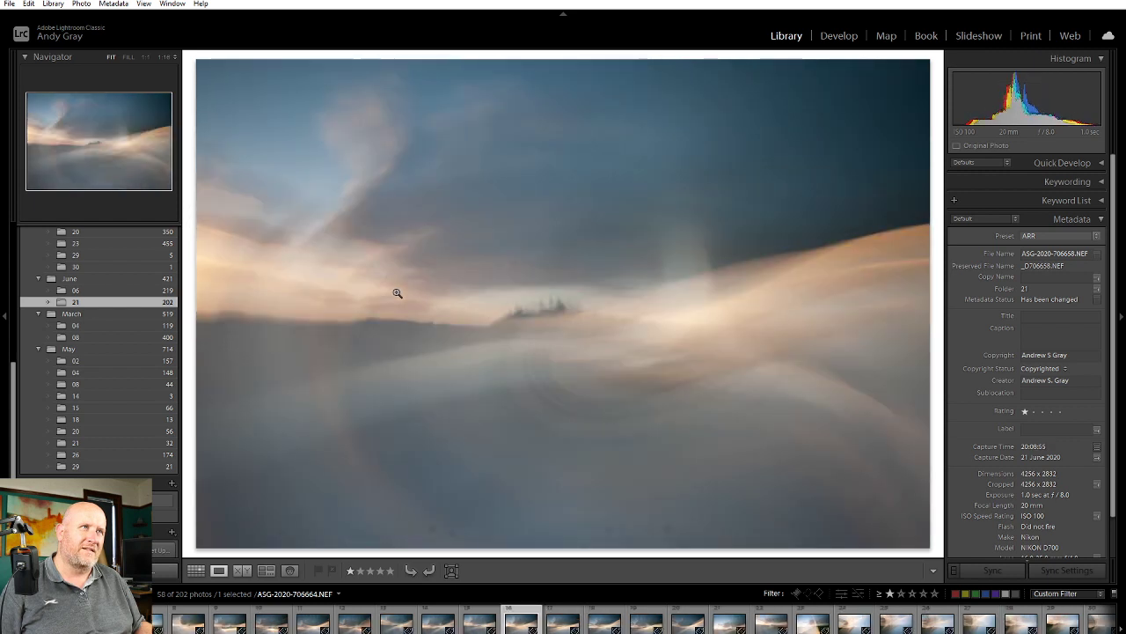
{"action": "key", "text": "Left"}
{"action": "key", "text": "Left"}
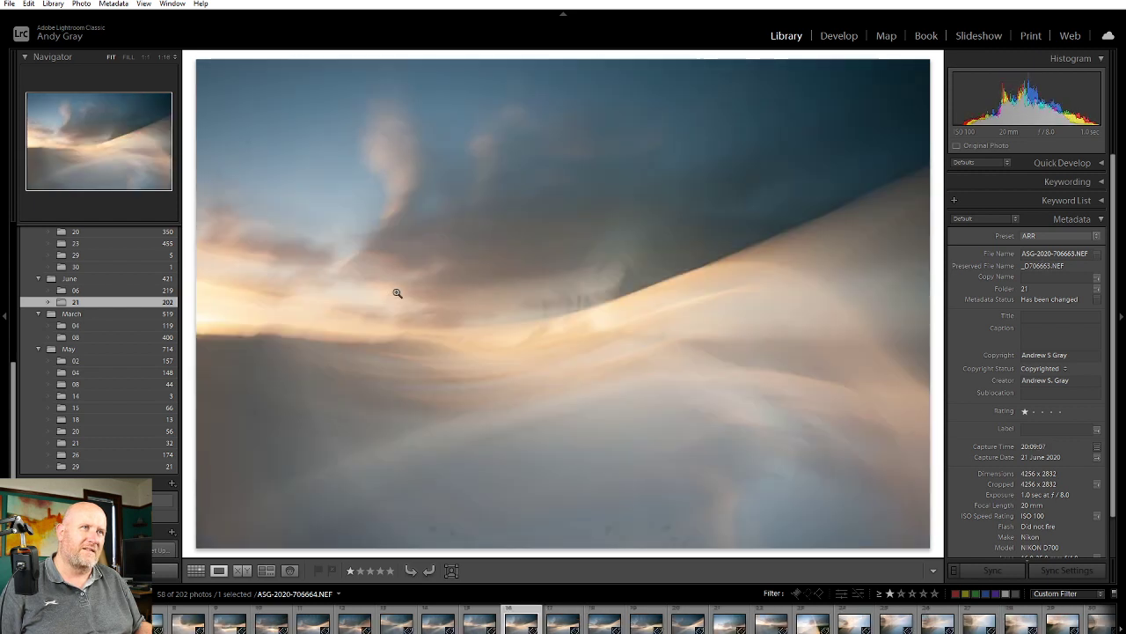
{"action": "key", "text": "Left"}
{"action": "key", "text": "Left"}
{"action": "key", "text": "Left"}
{"action": "key", "text": "Left"}
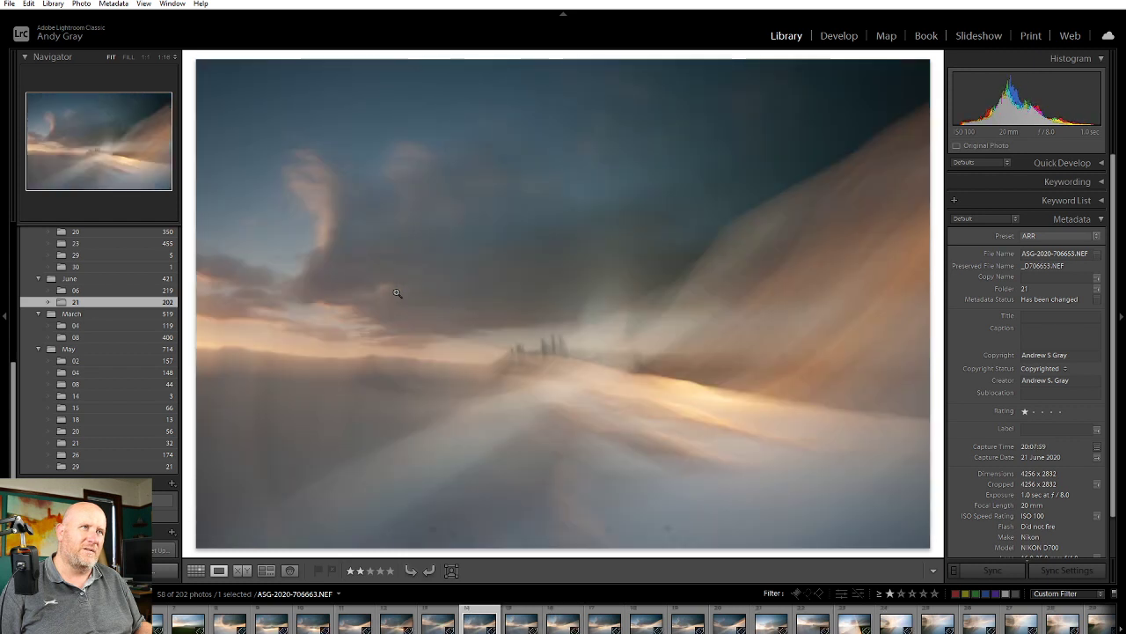
{"action": "key", "text": "Left"}
{"action": "key", "text": "Left"}
{"action": "key", "text": "Right"}
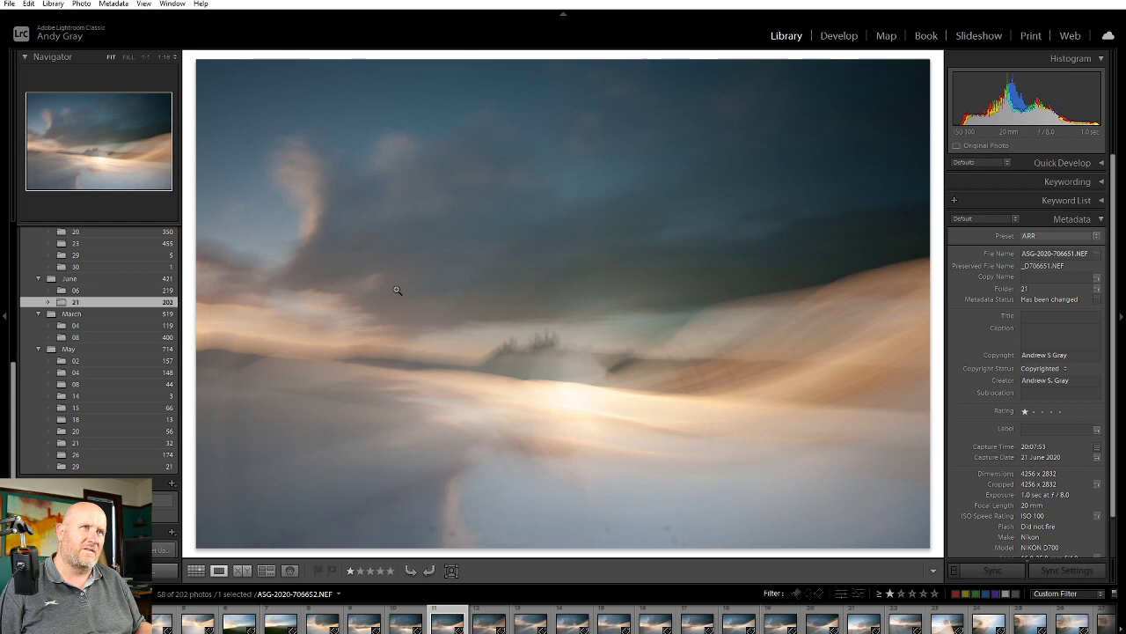
{"action": "key", "text": "Left"}
{"action": "key", "text": "2"}
{"action": "key", "text": "Left"}
{"action": "key", "text": "Left"}
{"action": "key", "text": "Left"}
{"action": "key", "text": "Left"}
{"action": "key", "text": "Left"}
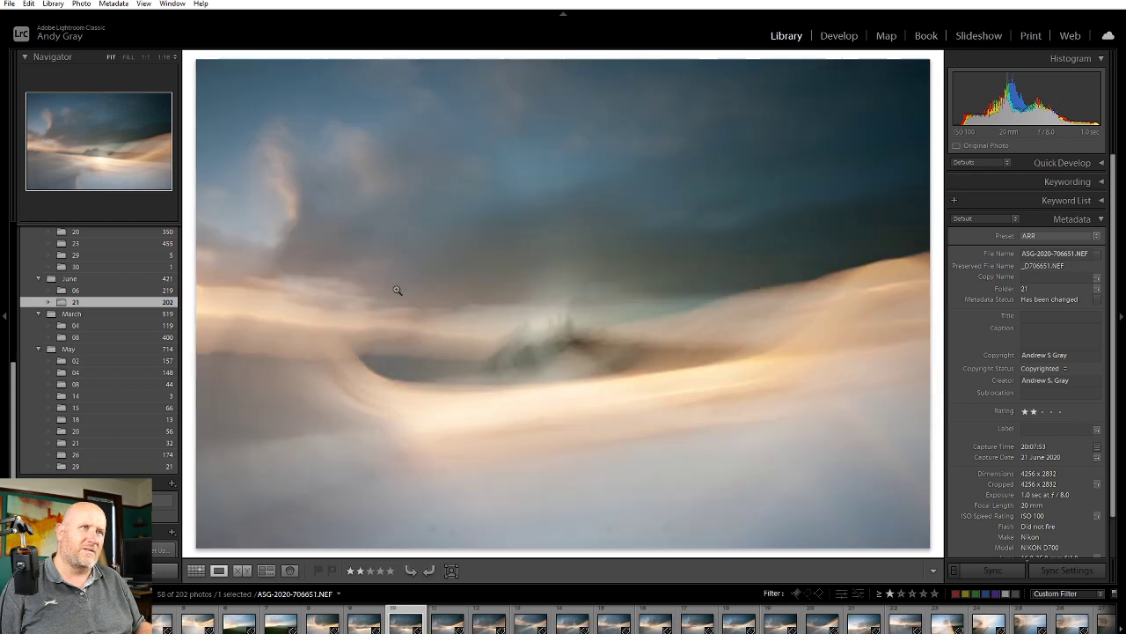
{"action": "key", "text": "Left"}
{"action": "key", "text": "Left"}
{"action": "key", "text": "Left"}
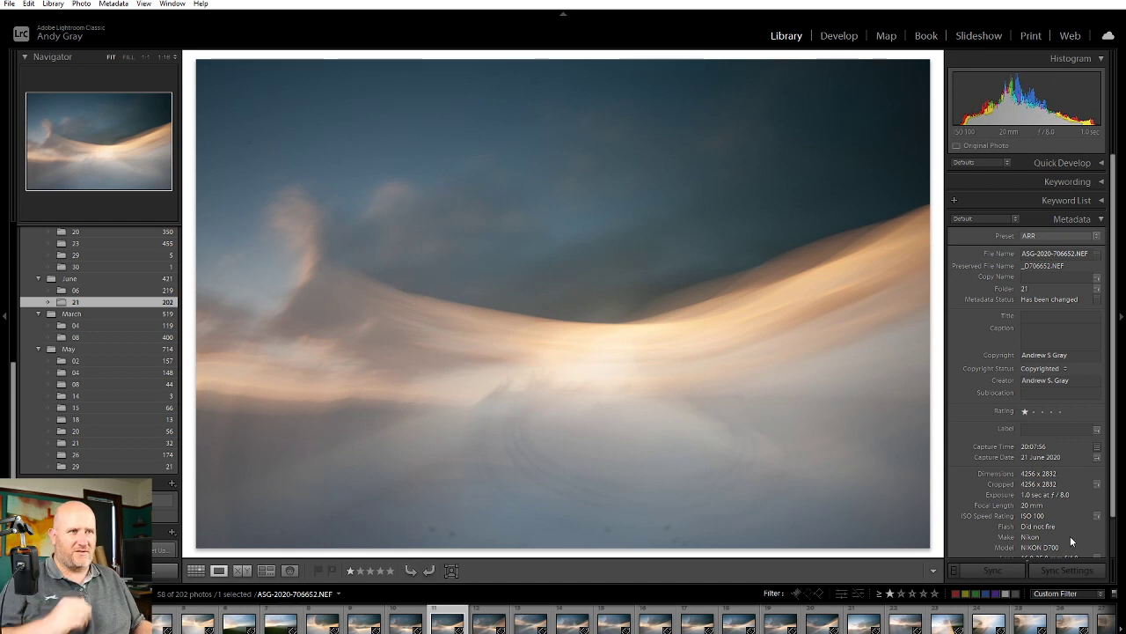
{"action": "left_click", "coordinate": [901, 594]}
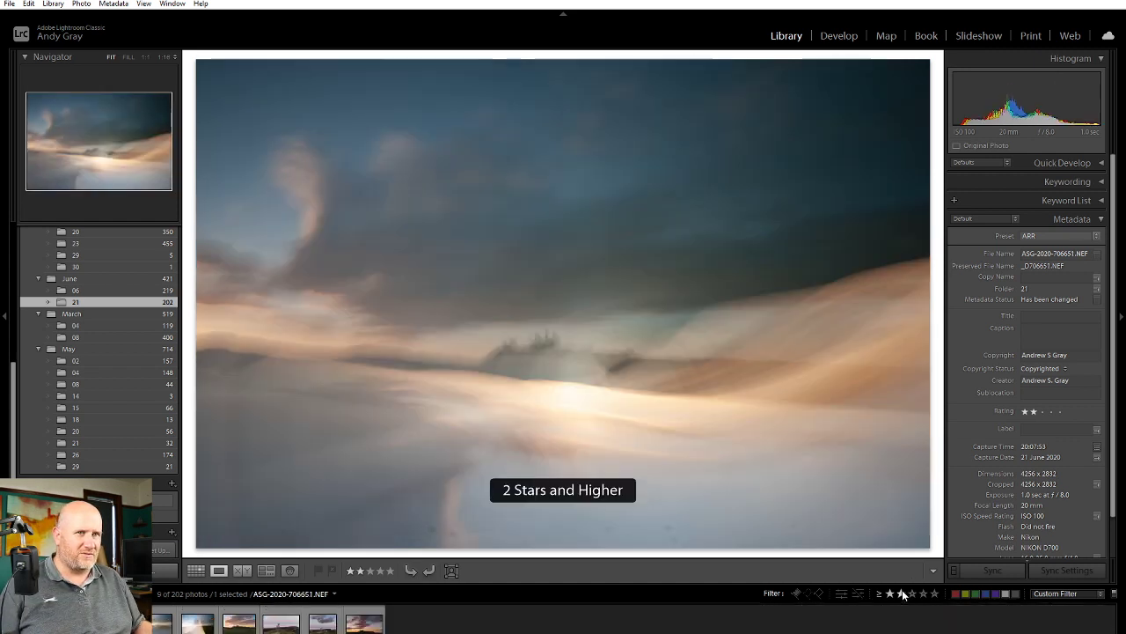
{"action": "left_click", "coordinate": [193, 624], "text": "shift"}
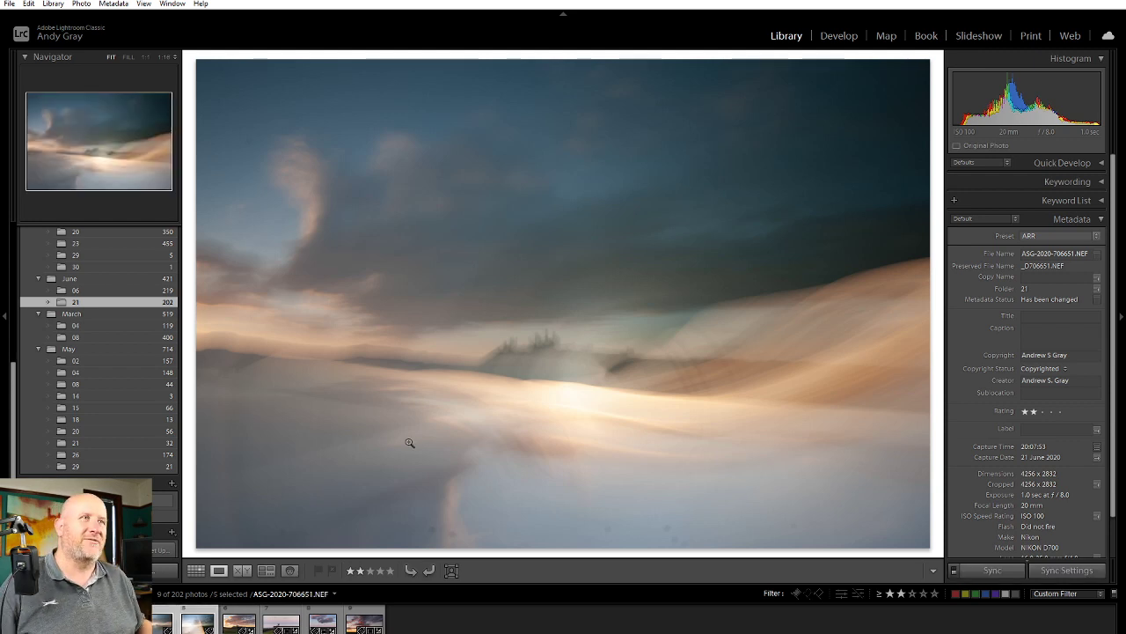
{"action": "left_click", "coordinate": [837, 40]}
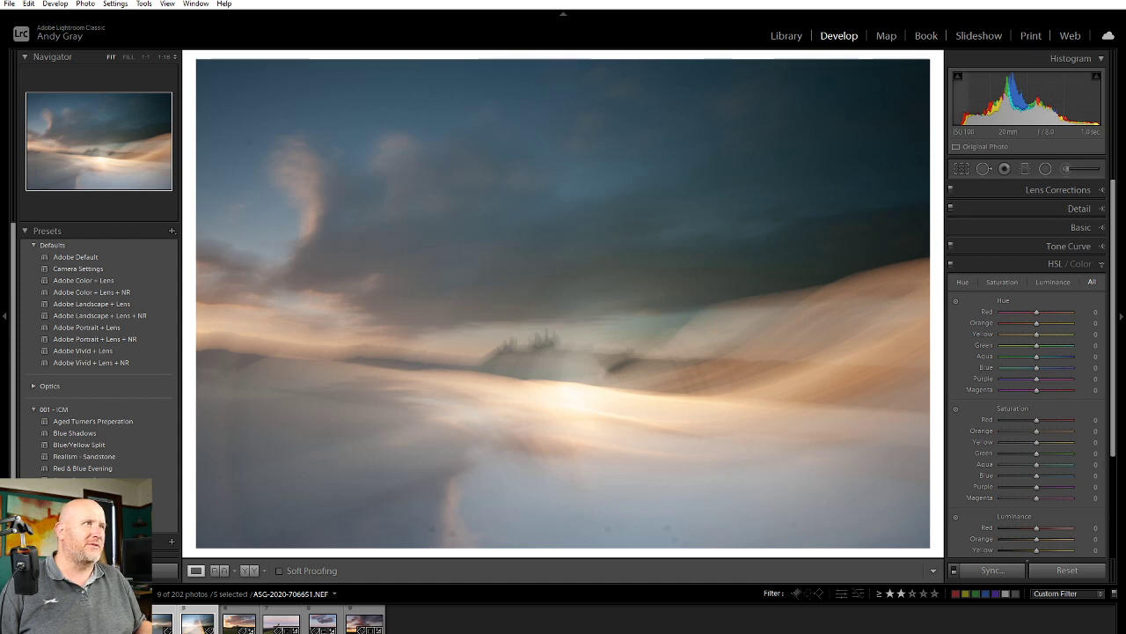
{"action": "left_click", "coordinate": [1055, 266]}
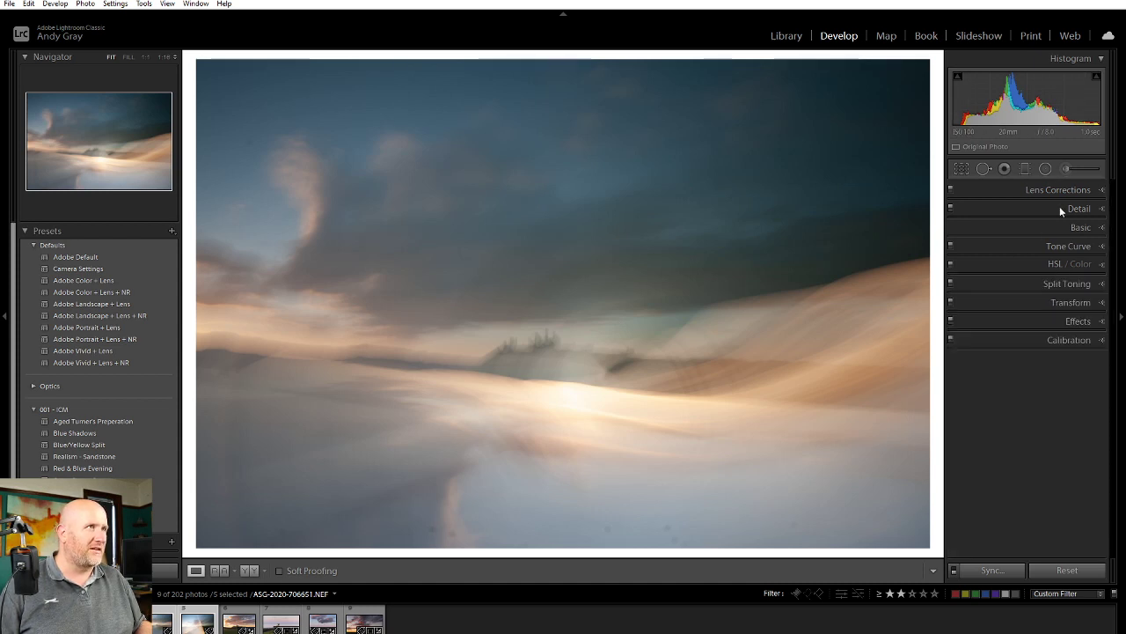
{"action": "left_click", "coordinate": [984, 169]}
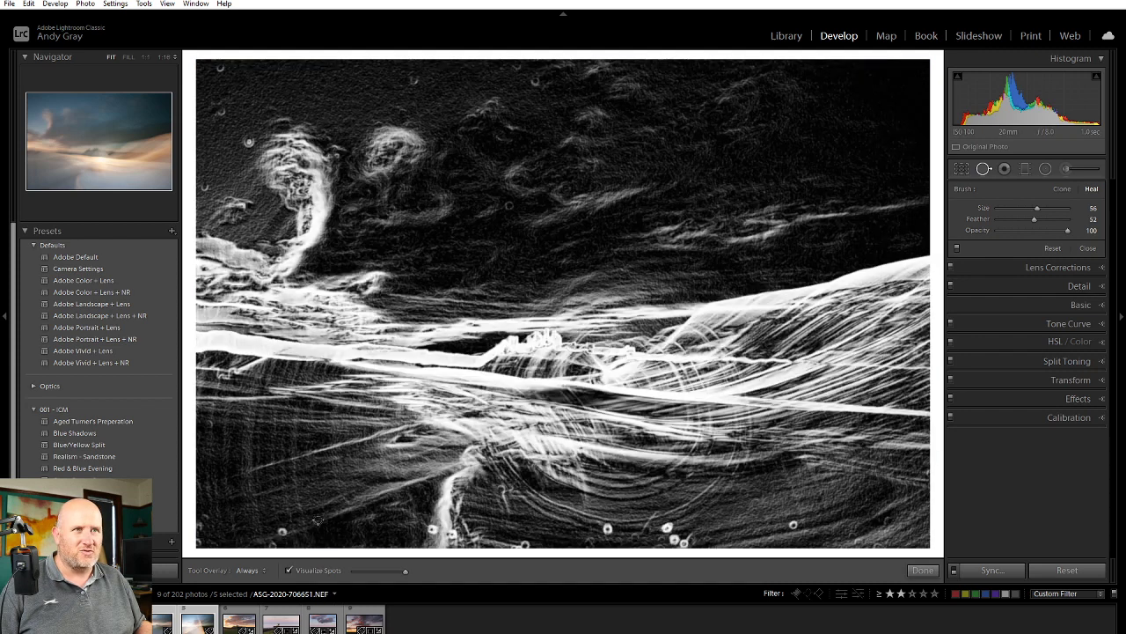
{"action": "left_click", "coordinate": [320, 568]}
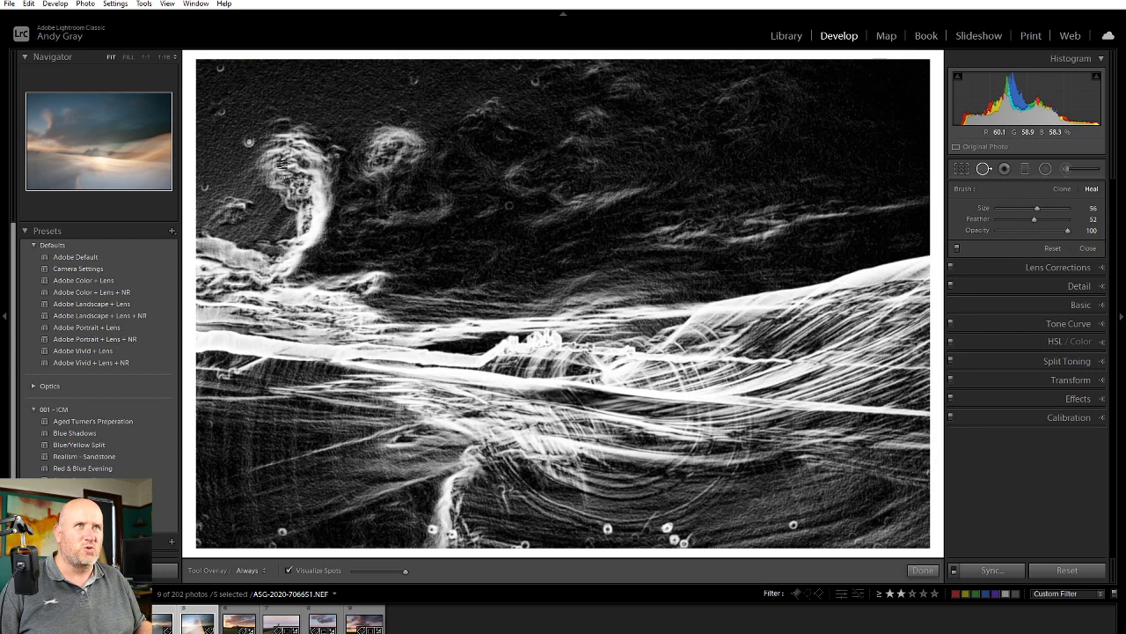
Set the healing brush size to 75 and heal the dust spot beside the curled cloud in the photo's upper-left sky
{"action": "scroll", "coordinate": [248, 139], "scroll_direction": "up", "scroll_amount": 3}
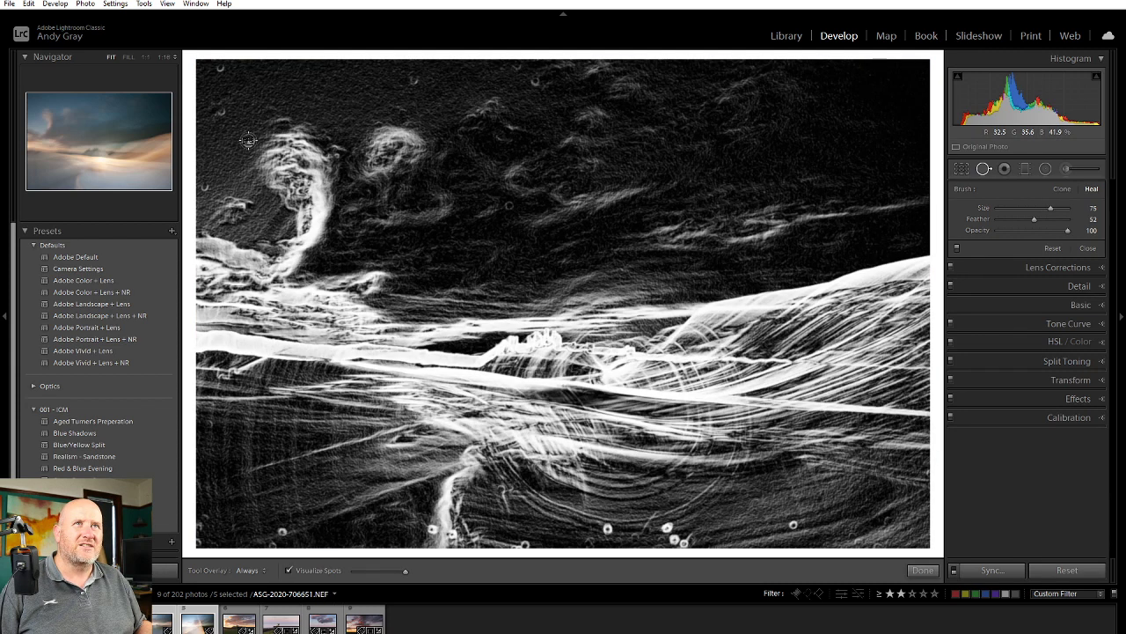
{"action": "left_click", "coordinate": [248, 139]}
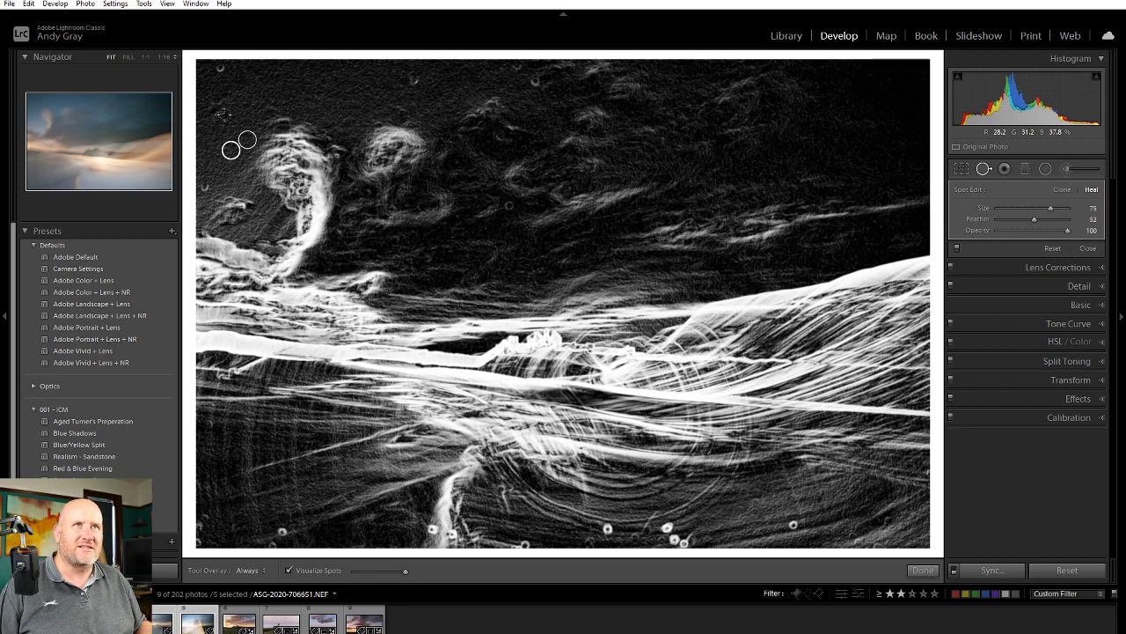
Heal the dust spots across the upper sky and along its left edge, reducing the brush size to 68 after the first spot
{"action": "left_click", "coordinate": [222, 113]}
{"action": "scroll", "coordinate": [230, 71], "scroll_direction": "down", "scroll_amount": 2}
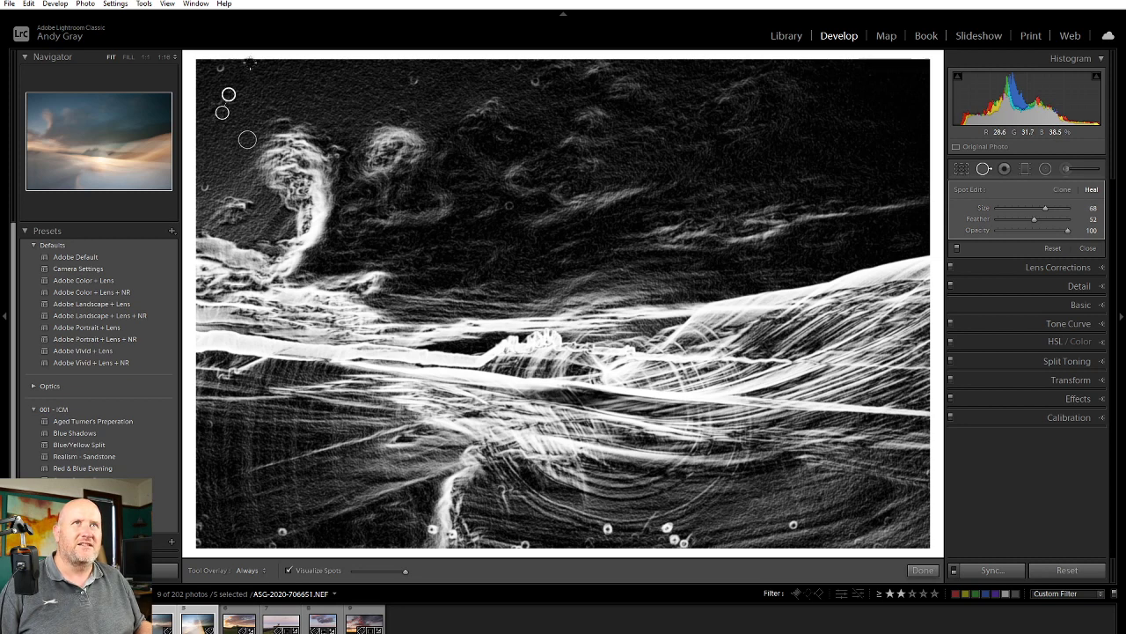
{"action": "left_click", "coordinate": [220, 67]}
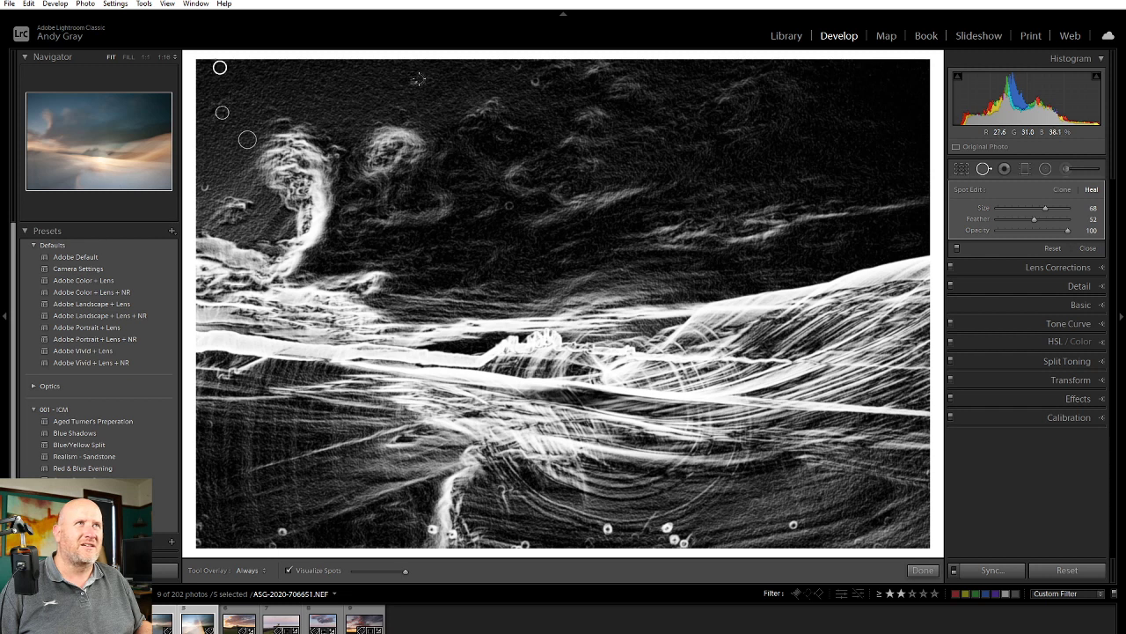
{"action": "left_click", "coordinate": [413, 80]}
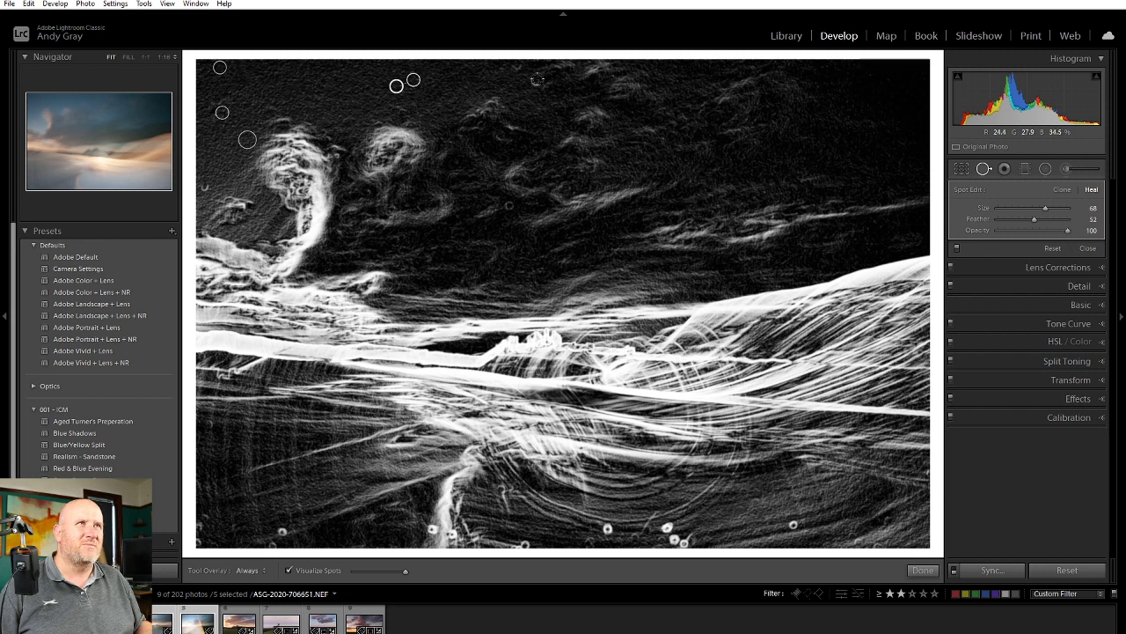
{"action": "left_click", "coordinate": [537, 80]}
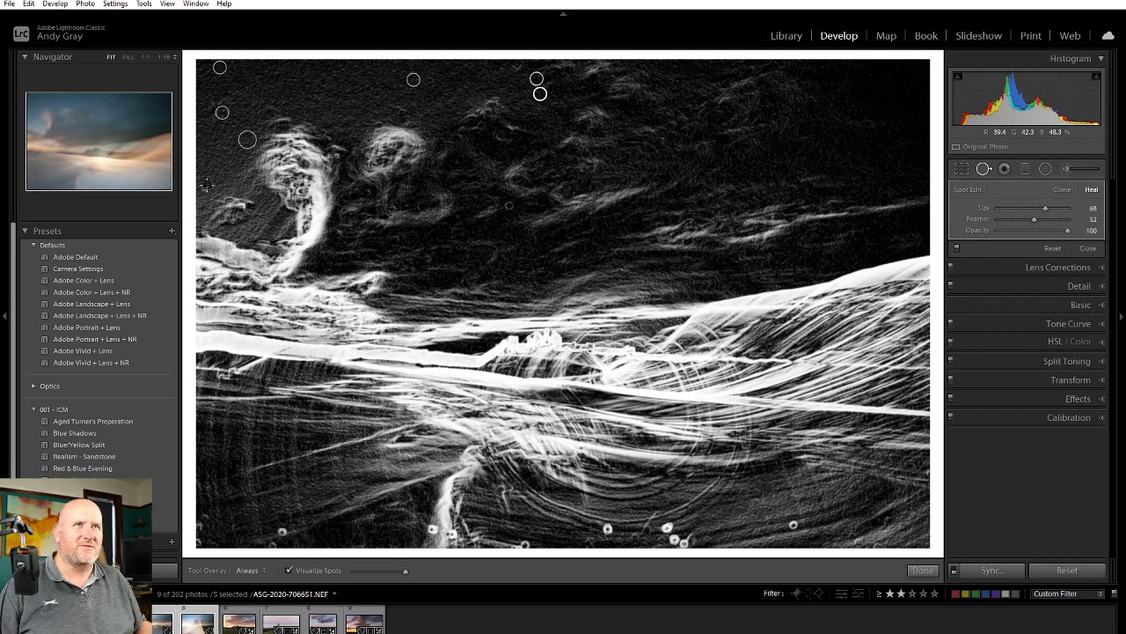
{"action": "left_click", "coordinate": [205, 185]}
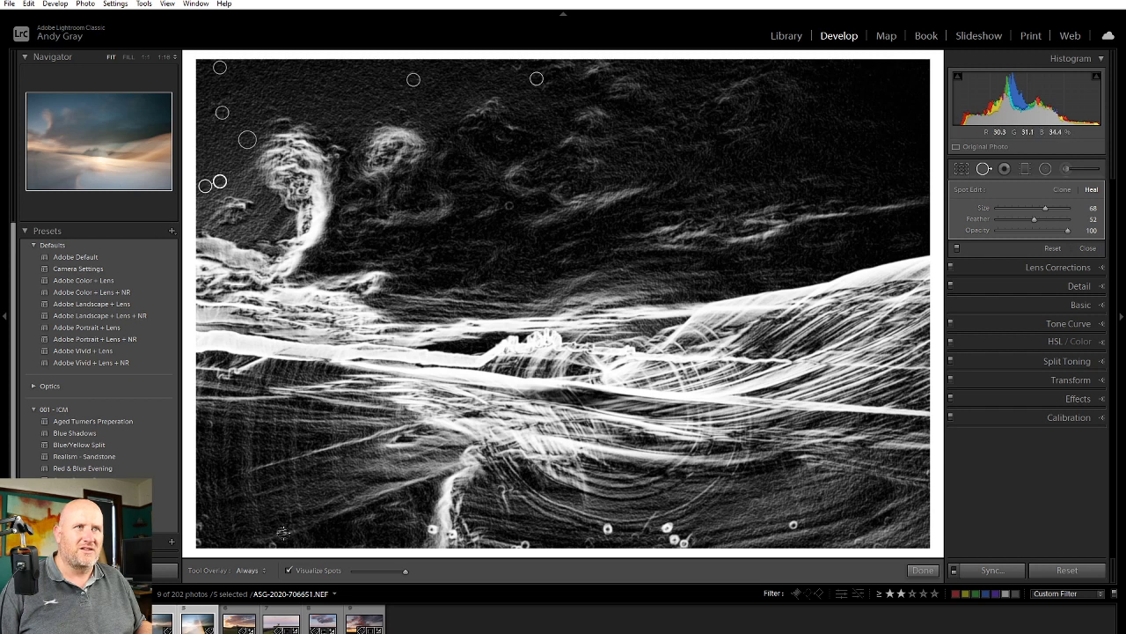
Heal the dust spots along the bottom edge of the photo, from the lower-left area across to the right
{"action": "left_click", "coordinate": [281, 531]}
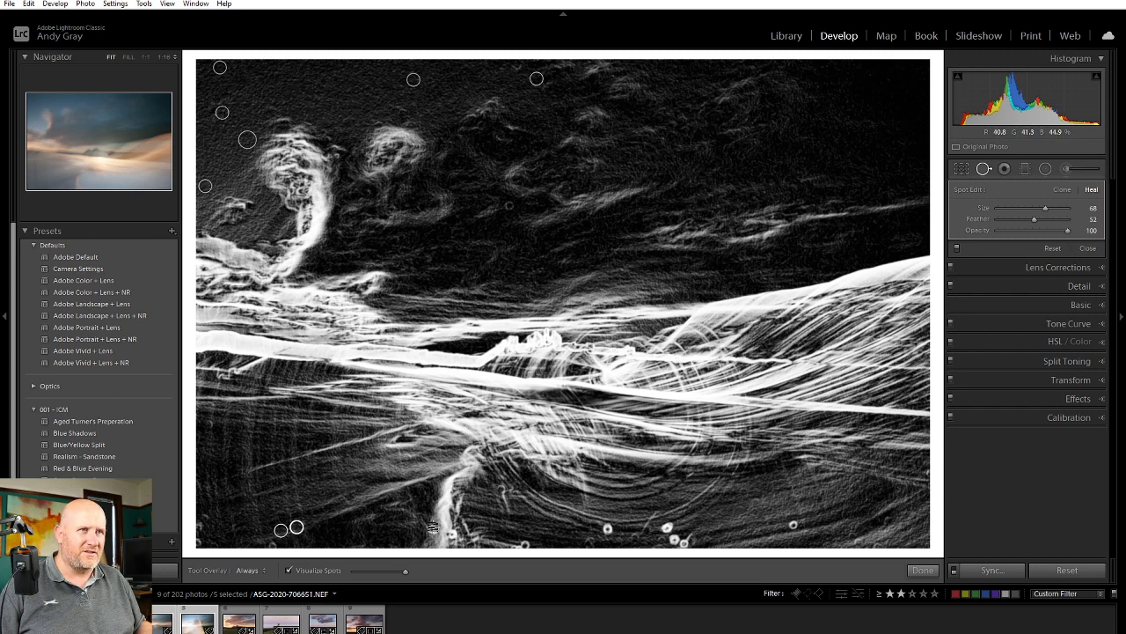
{"action": "left_click", "coordinate": [432, 527]}
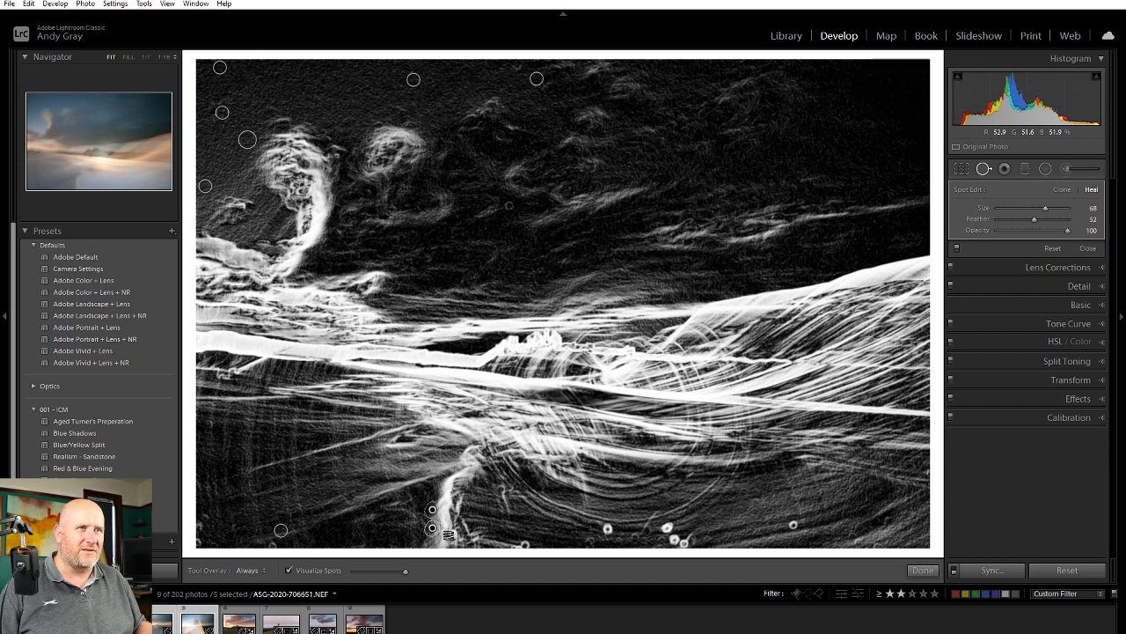
{"action": "left_click_drag", "start_coordinate": [433, 528], "coordinate": [448, 533]}
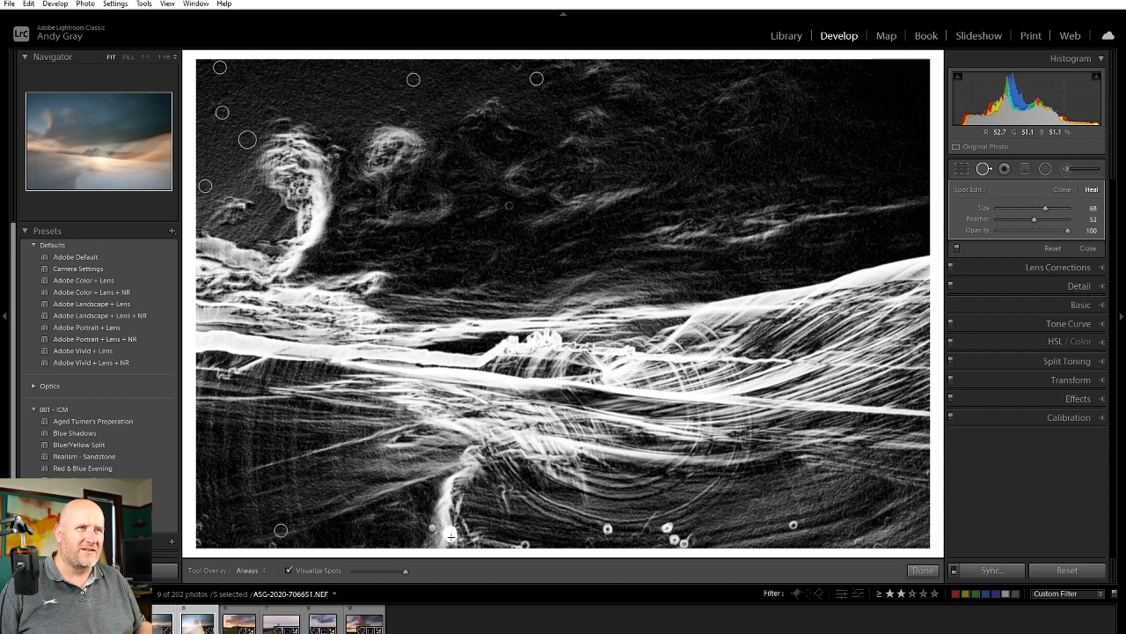
{"action": "left_click", "coordinate": [526, 543]}
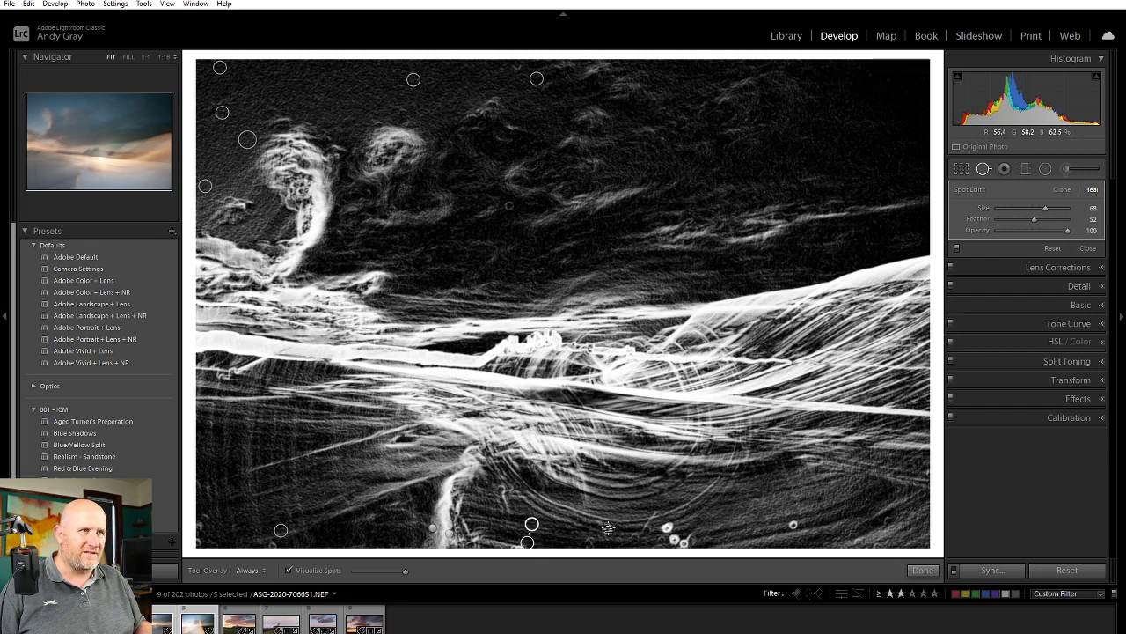
{"action": "left_click", "coordinate": [607, 527]}
{"action": "left_click", "coordinate": [667, 526]}
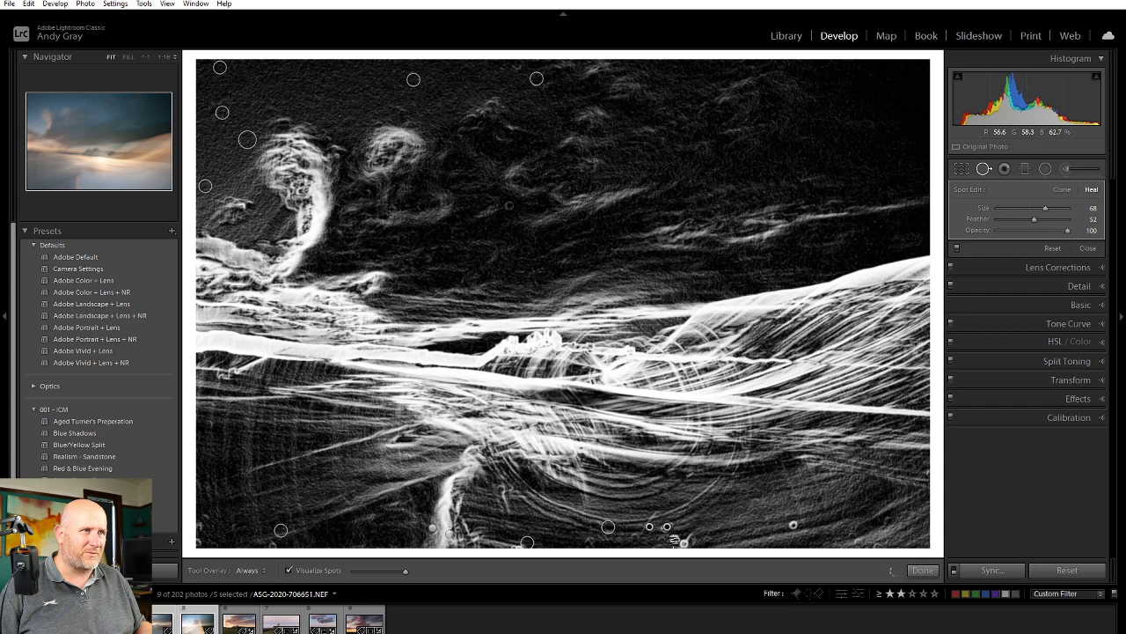
{"action": "left_click", "coordinate": [683, 540]}
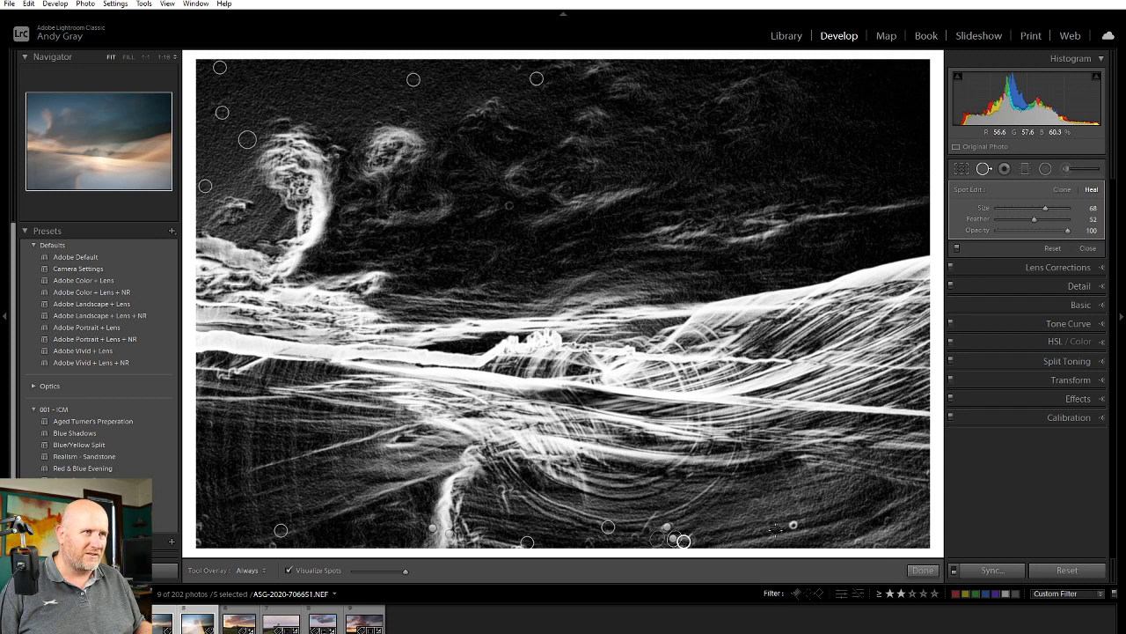
{"action": "left_click", "coordinate": [792, 523]}
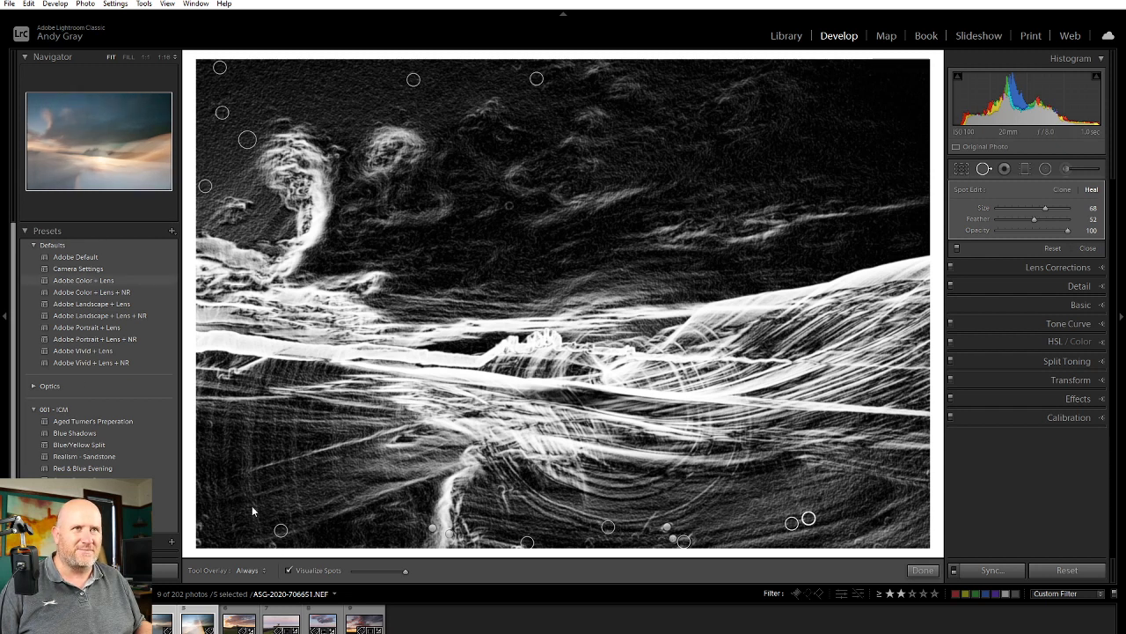
Heal the remaining spots in the lower-left corner and mid-sky, and finish spot removal
{"action": "left_click", "coordinate": [273, 543]}
{"action": "left_click", "coordinate": [202, 523]}
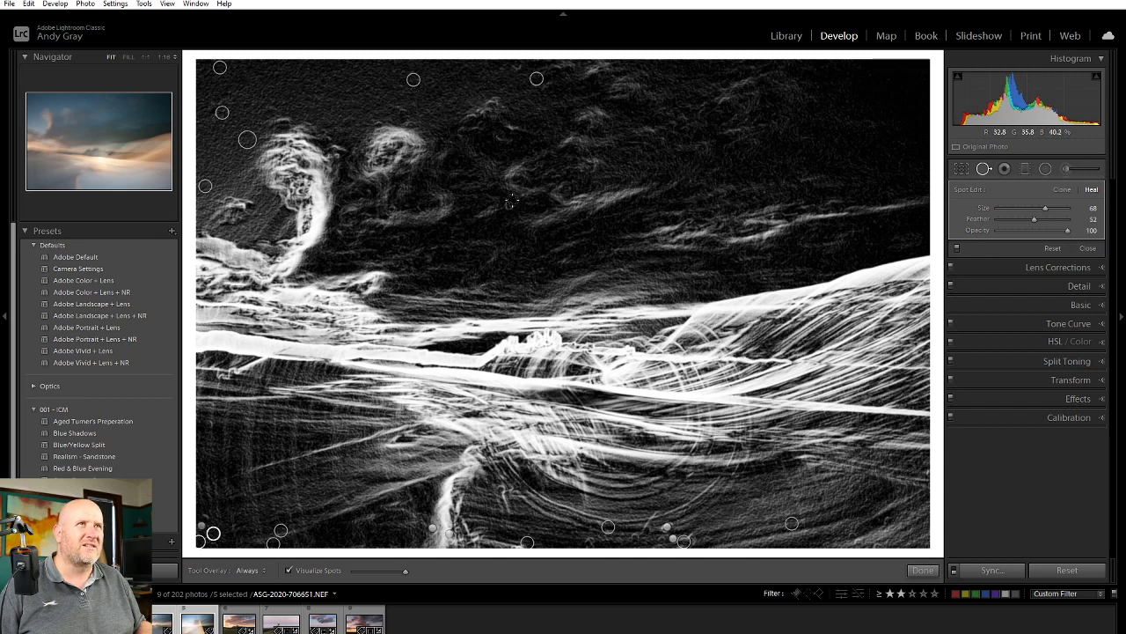
{"action": "left_click", "coordinate": [511, 204]}
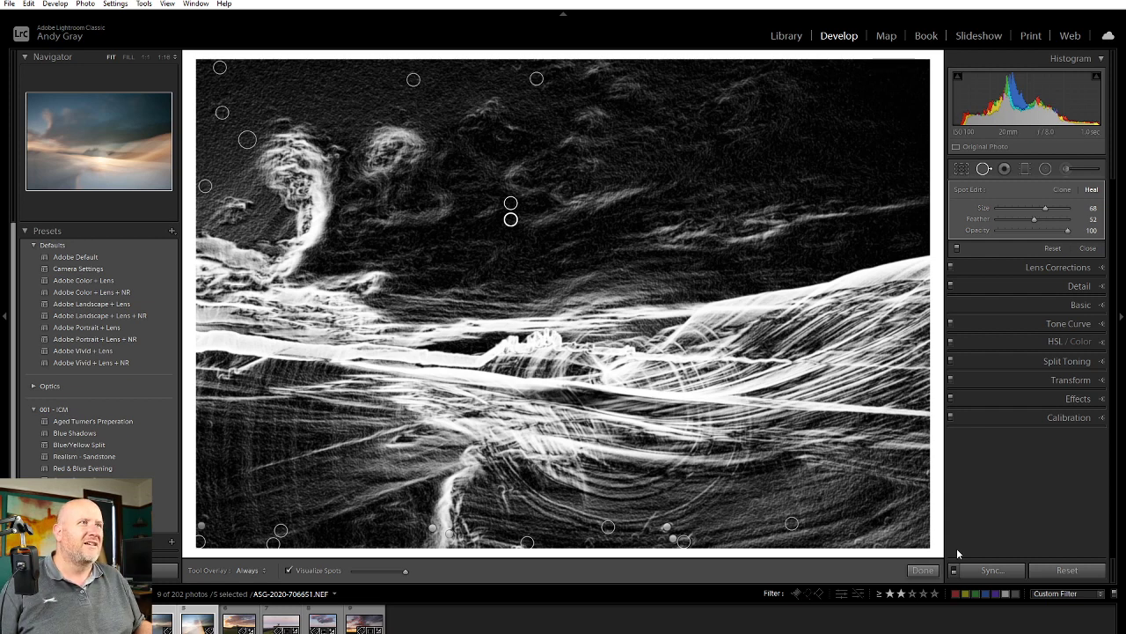
{"action": "left_click", "coordinate": [922, 571]}
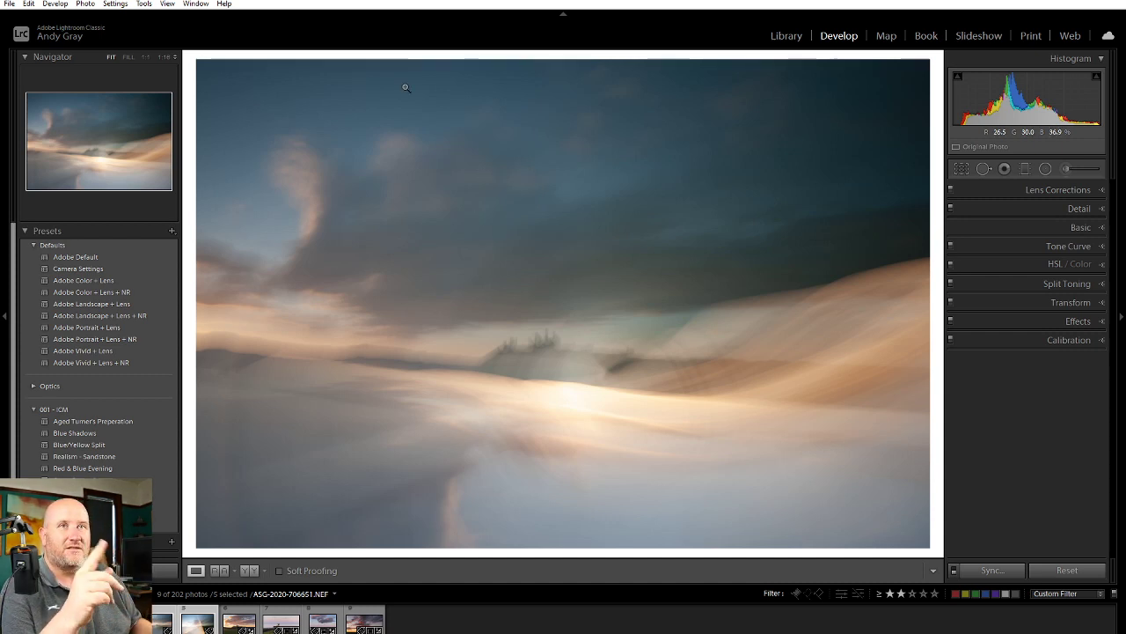
Preview the Defaults presets on the photo, including Adobe Color + Lens + NR and Adobe Landscape + Lens + NR
{"action": "left_click", "coordinate": [120, 310]}
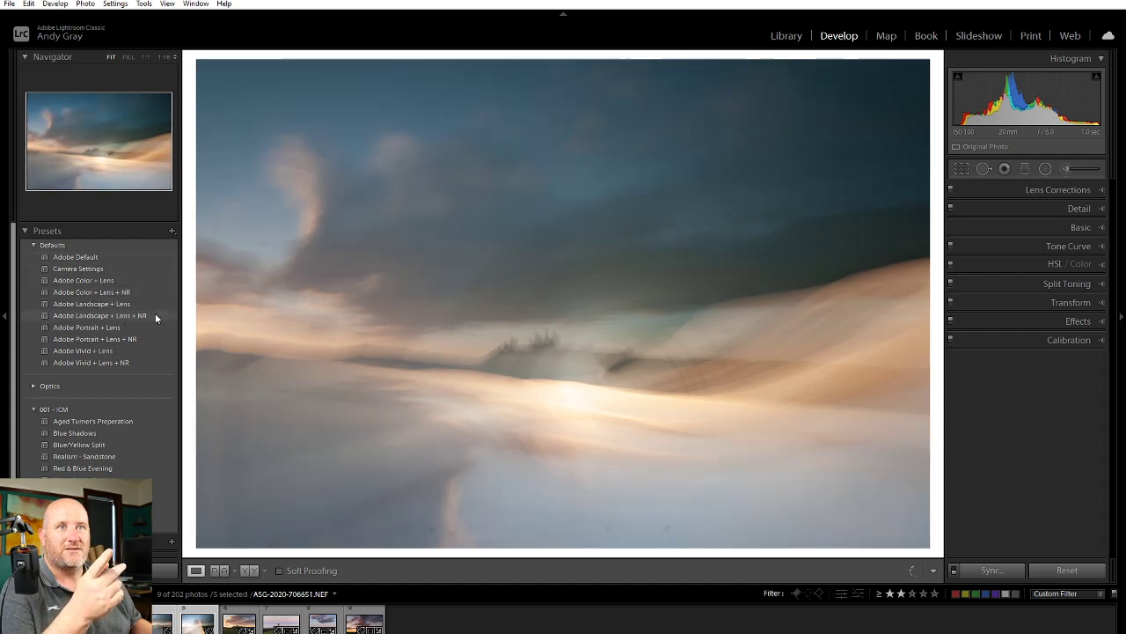
{"action": "left_click", "coordinate": [105, 292]}
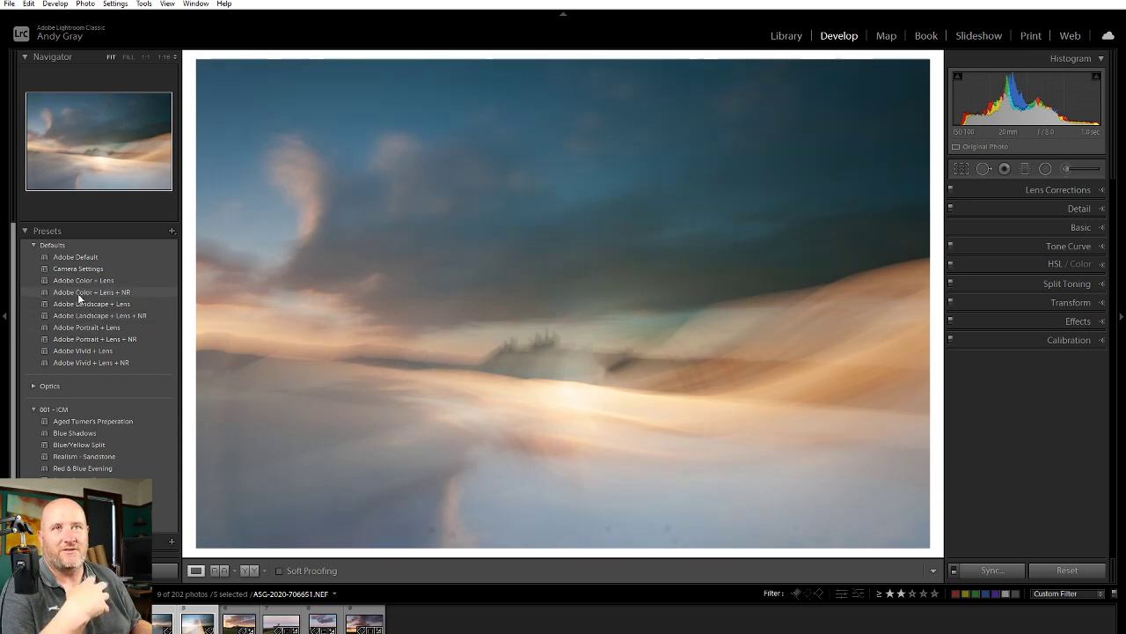
{"action": "left_click", "coordinate": [105, 315]}
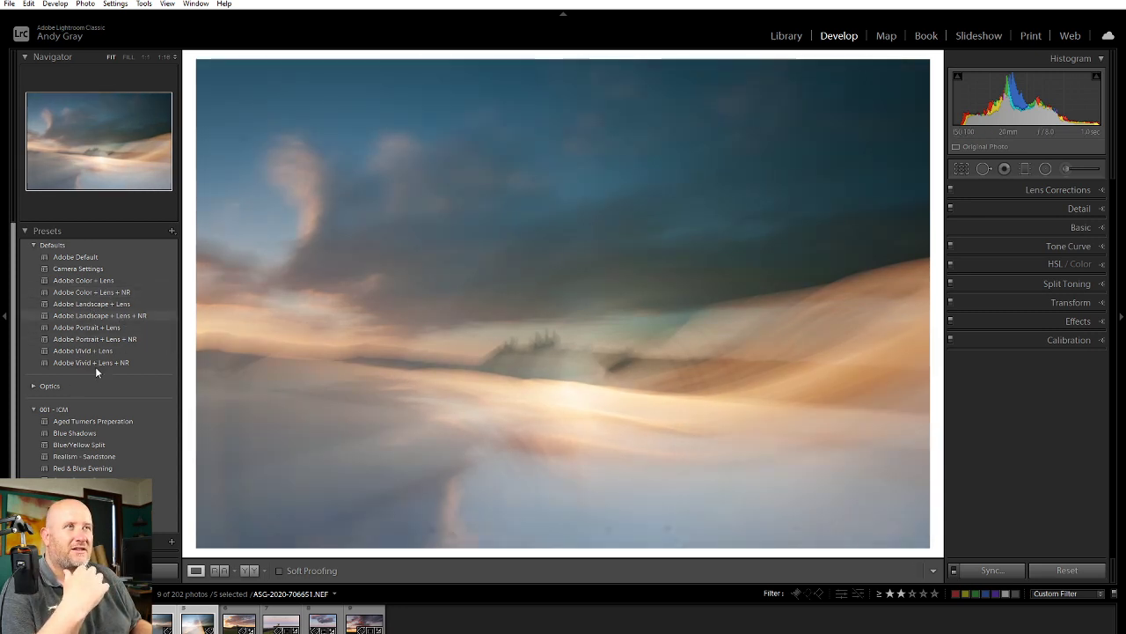
{"action": "left_click", "coordinate": [93, 326]}
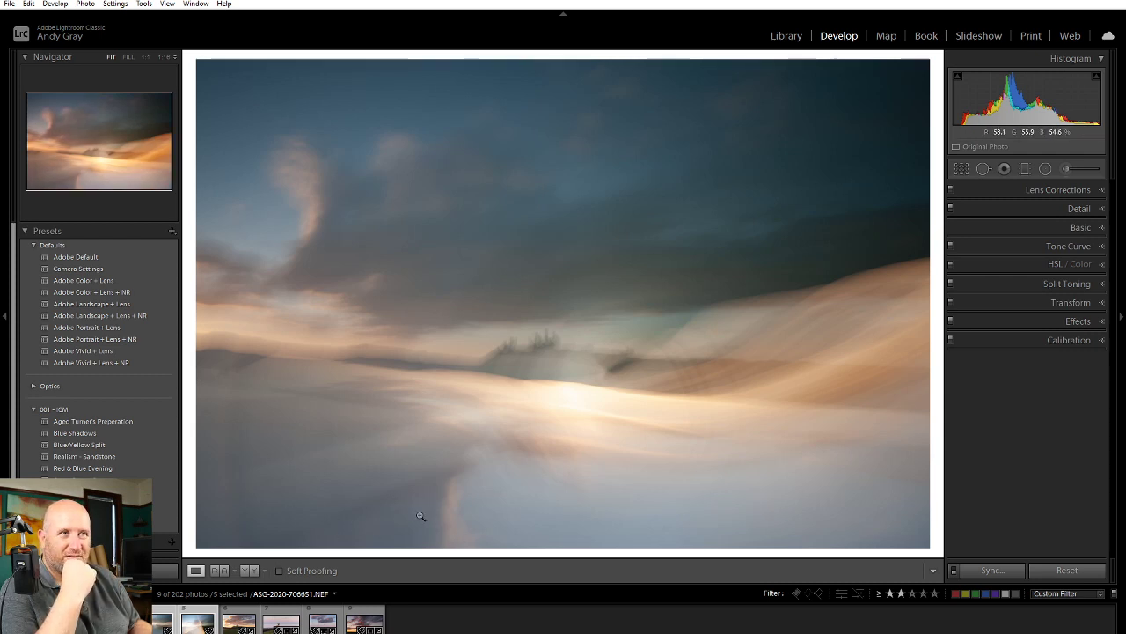
{"action": "left_click", "coordinate": [79, 317]}
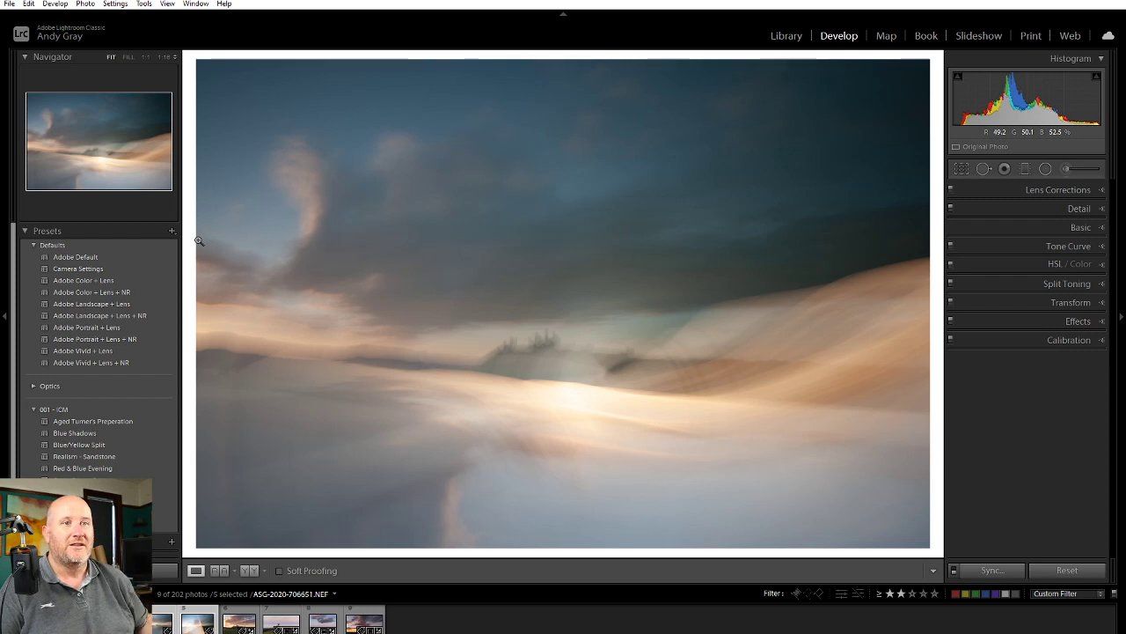
{"action": "left_click", "coordinate": [156, 266]}
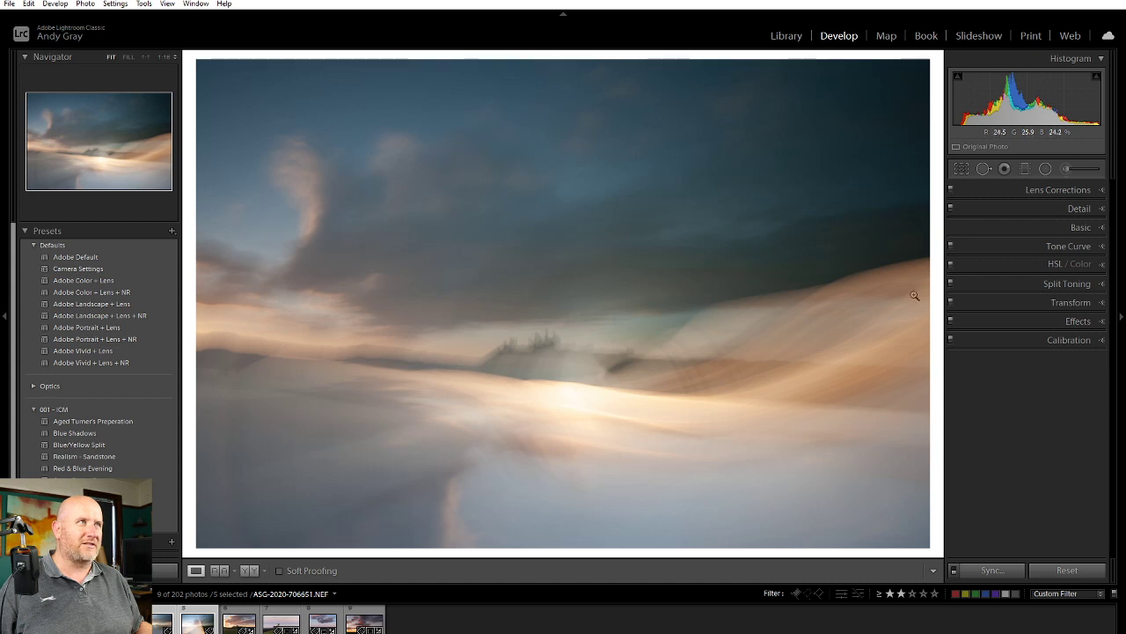
Review the sharpening and noise reduction settings, and preview the 001 - ICM presets such as Blue/Yellow Split on the photo
{"action": "left_click", "coordinate": [1088, 208]}
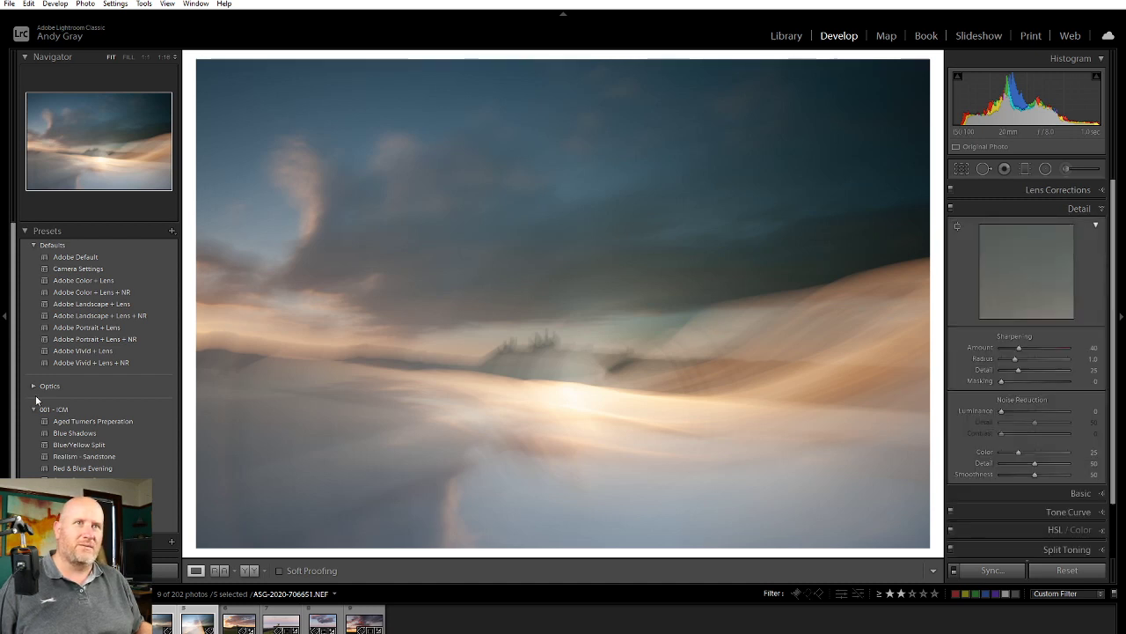
{"action": "mouse_move", "coordinate": [110, 422]}
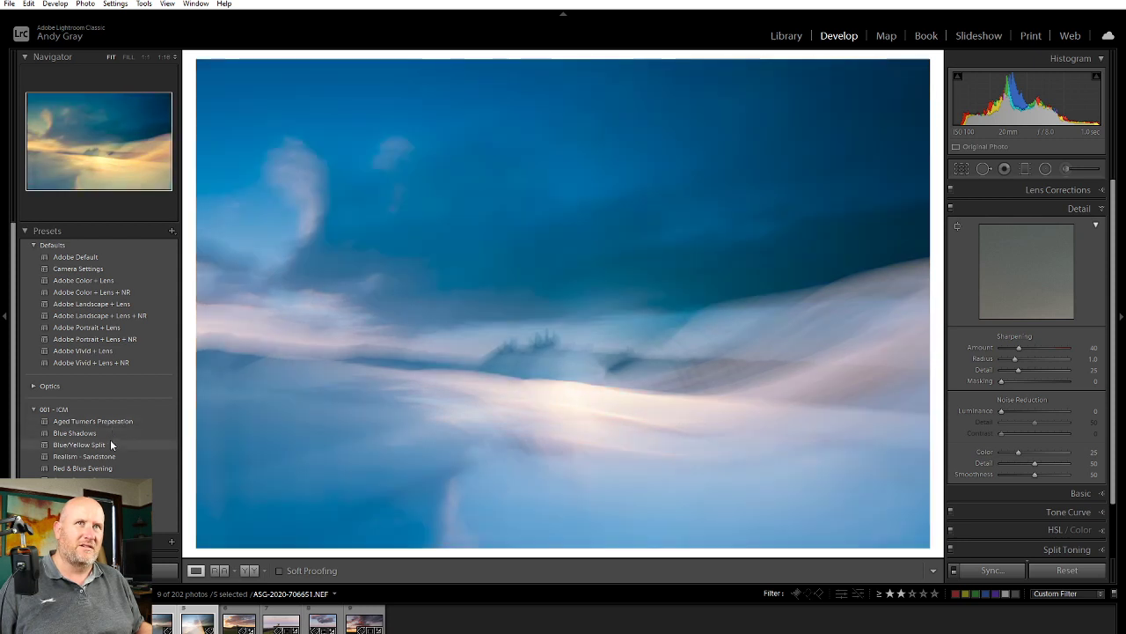
{"action": "mouse_move", "coordinate": [110, 445]}
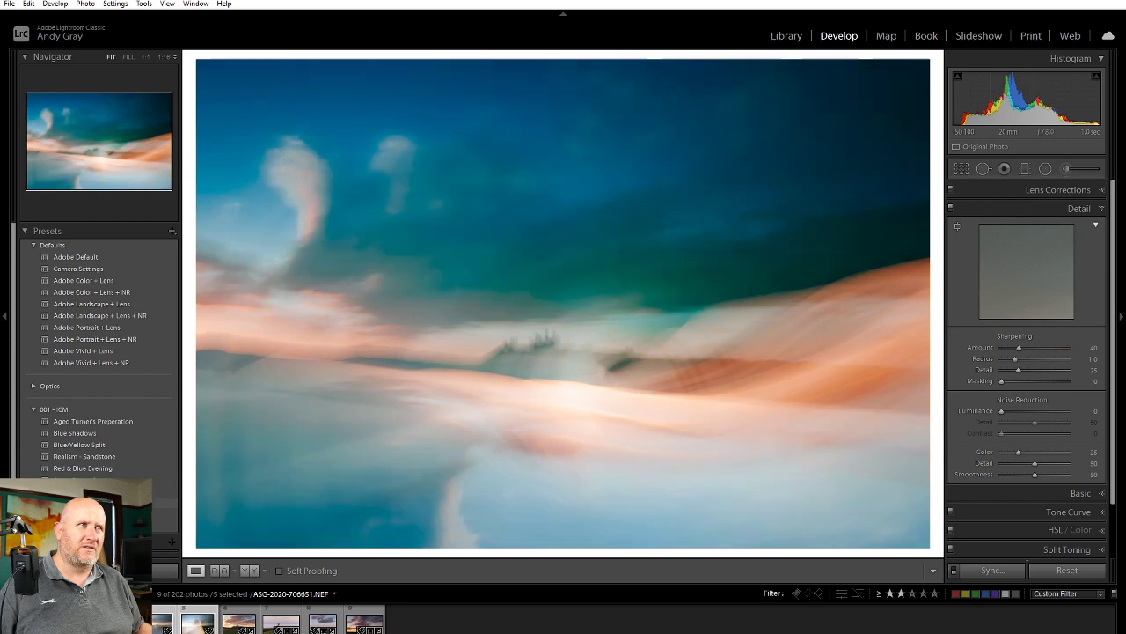
{"action": "left_click", "coordinate": [97, 469]}
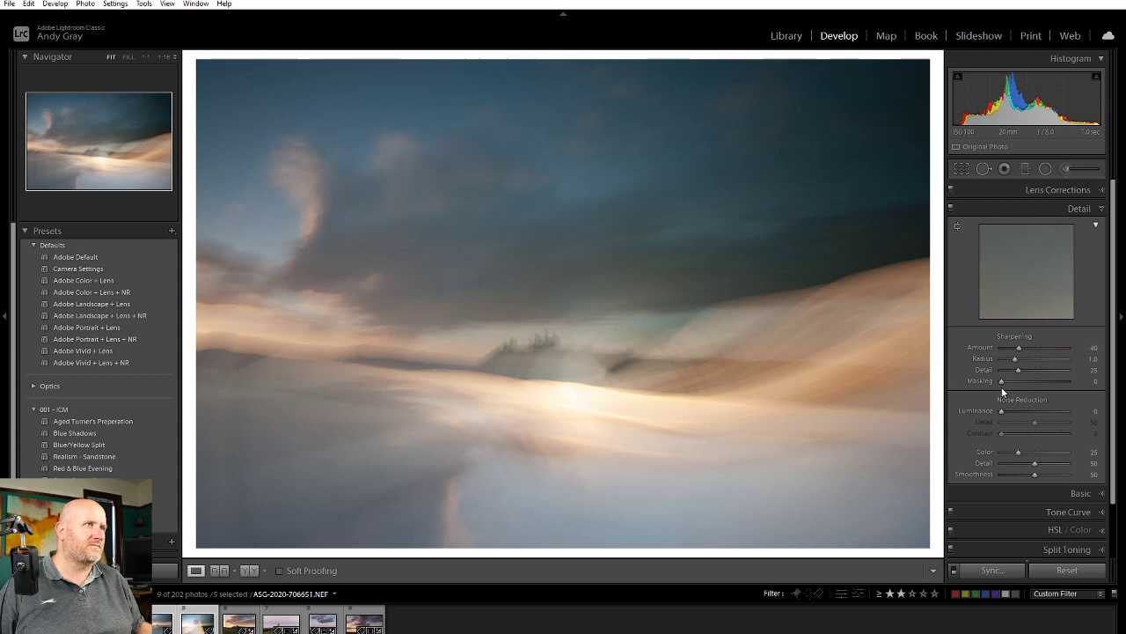
Change the photo's color profile to Adobe Landscape in the basic adjustments
{"action": "left_click", "coordinate": [1073, 188], "text": "ctrl"}
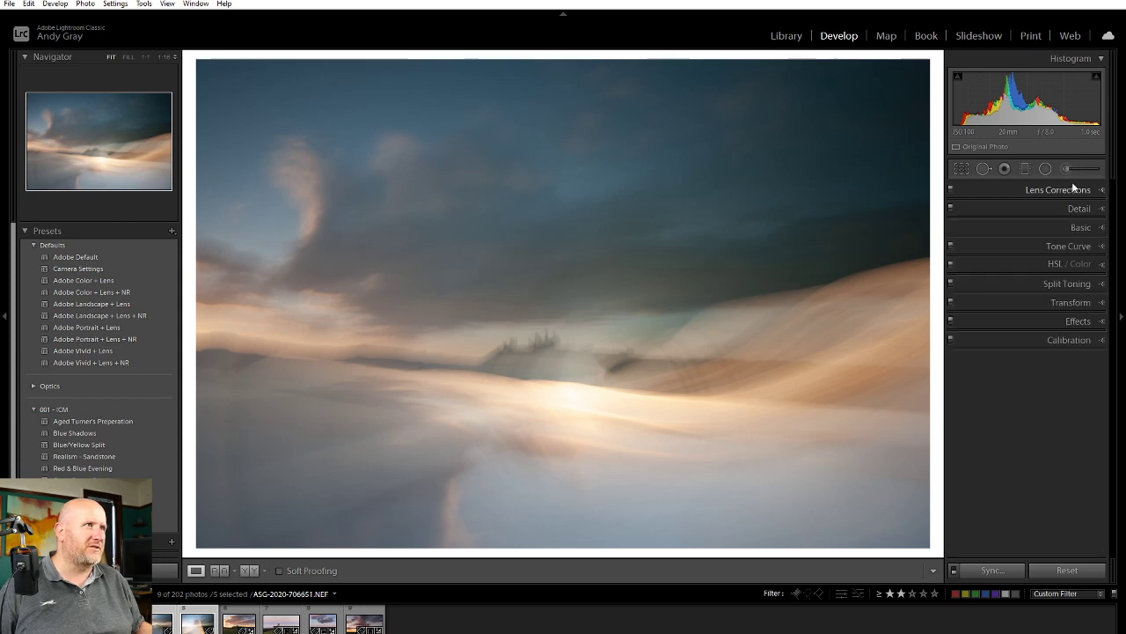
{"action": "left_click", "coordinate": [1081, 228]}
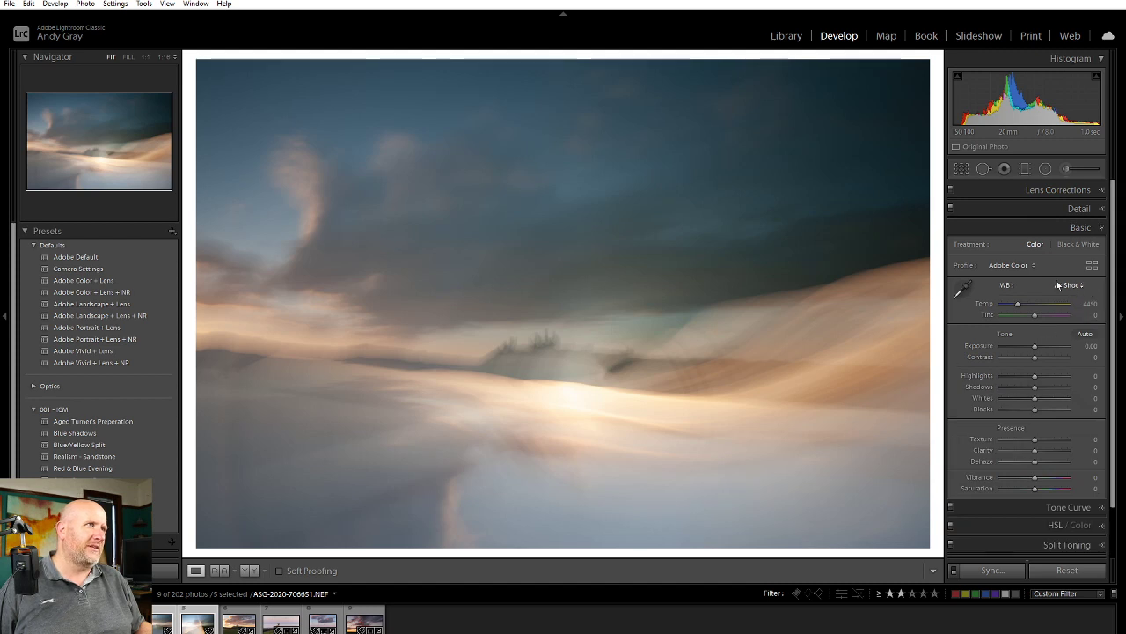
{"action": "left_click", "coordinate": [1014, 266]}
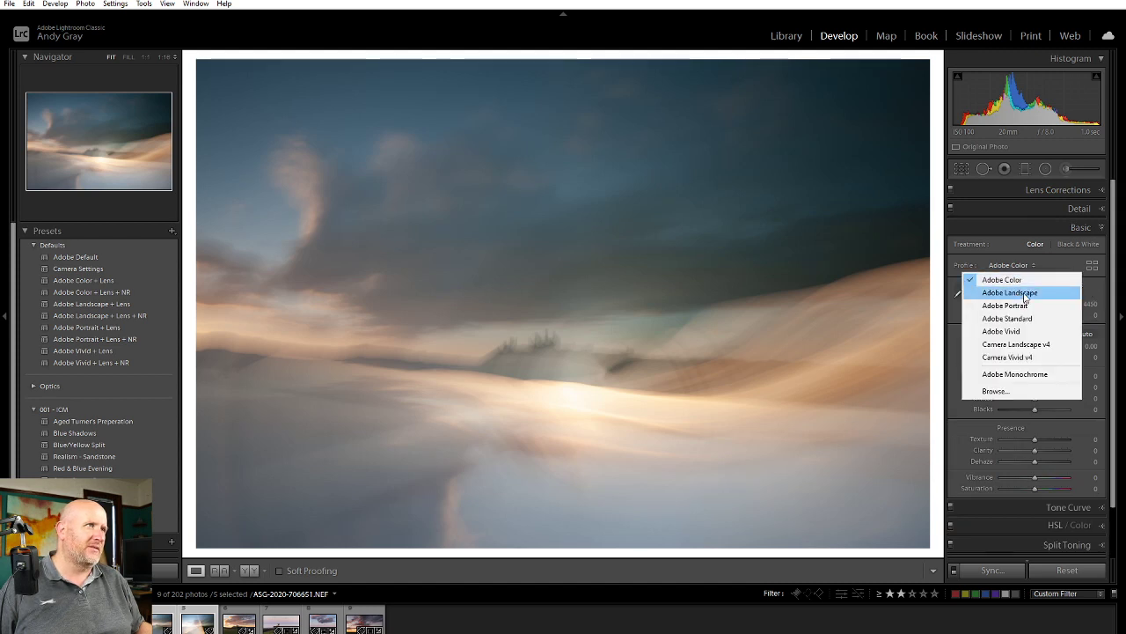
{"action": "left_click", "coordinate": [1025, 294]}
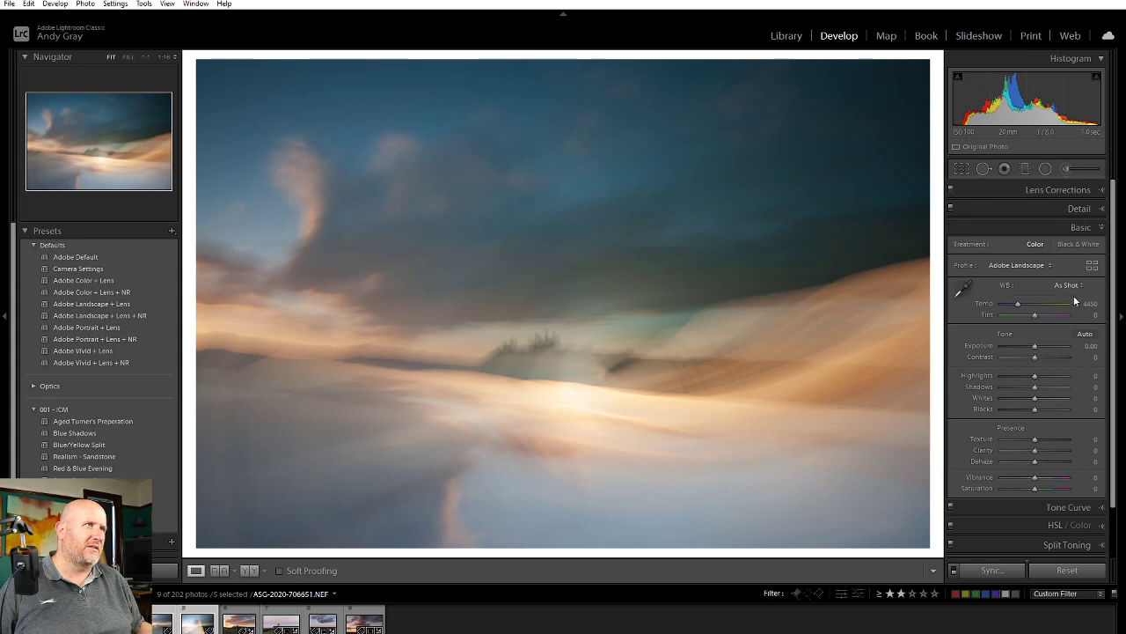
Try the Auto white balance, and set it to Cloudy with the temperature lowered to 6123
{"action": "left_click", "coordinate": [1068, 285]}
{"action": "left_click", "coordinate": [1048, 314]}
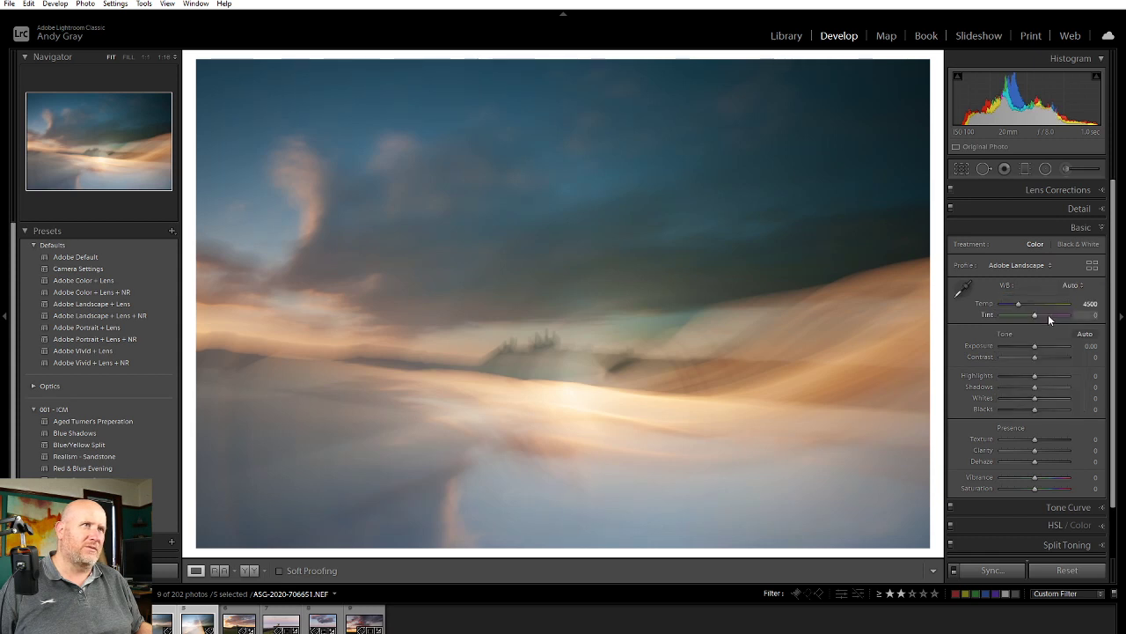
{"action": "left_click", "coordinate": [1069, 285]}
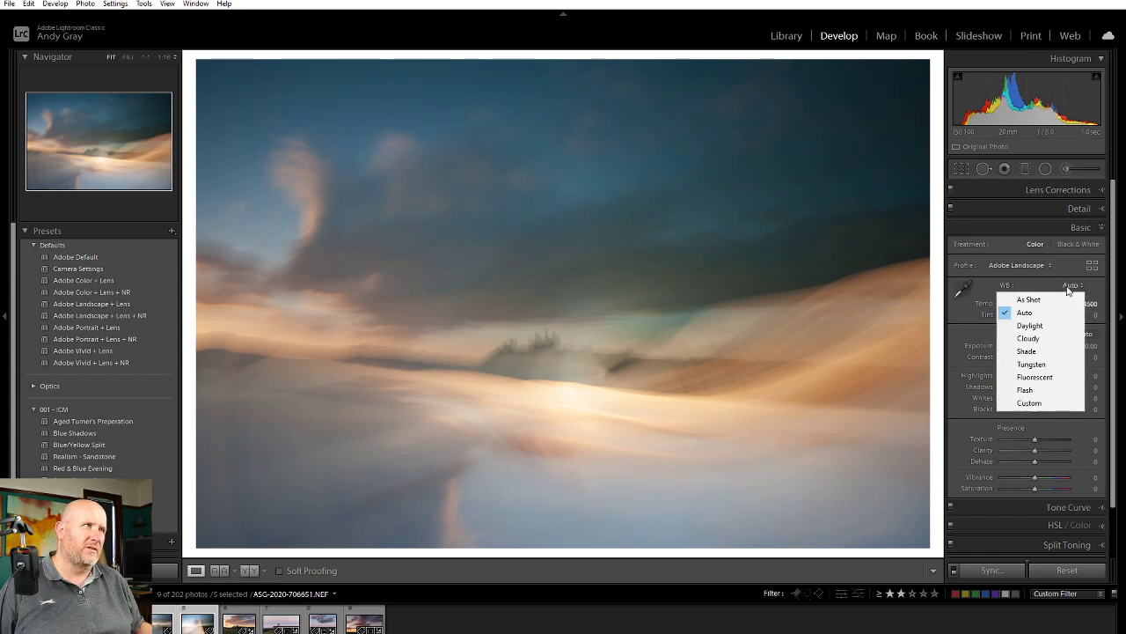
{"action": "left_click", "coordinate": [1050, 339]}
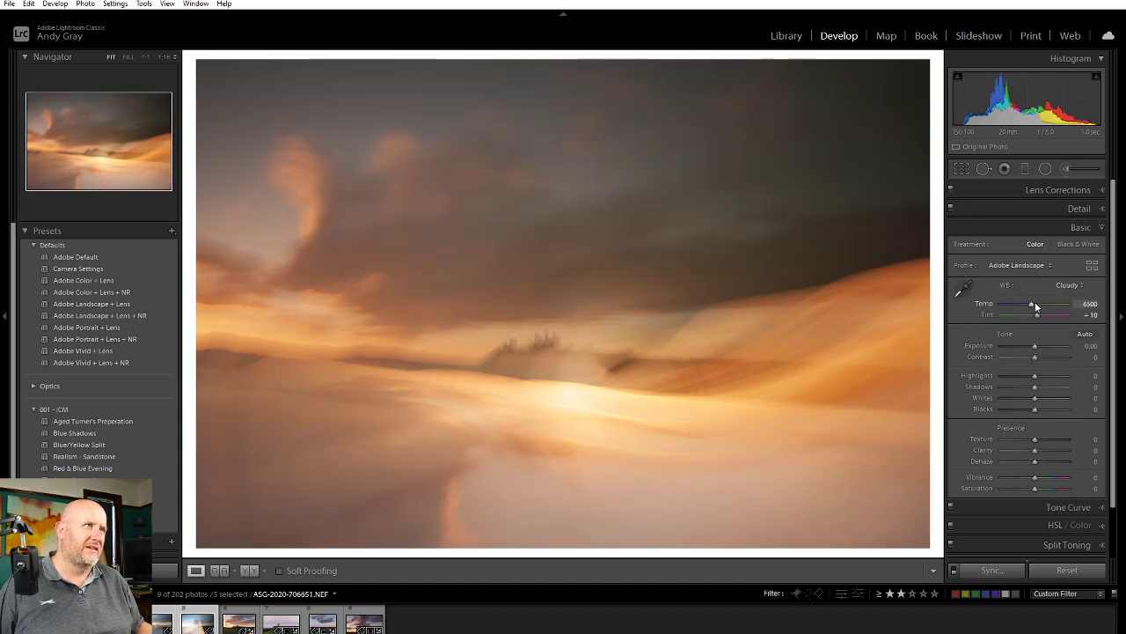
{"action": "left_click_drag", "start_coordinate": [1033, 305], "coordinate": [1031, 305]}
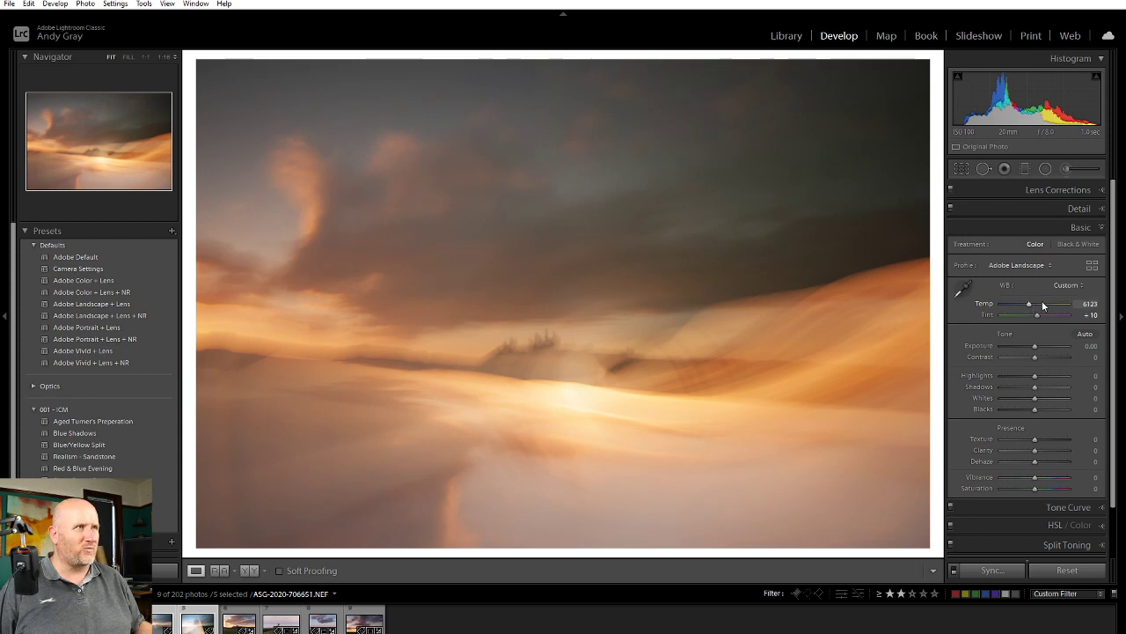
Enable chromatic aberration removal and lens profile corrections for the photo
{"action": "left_click", "coordinate": [1051, 190]}
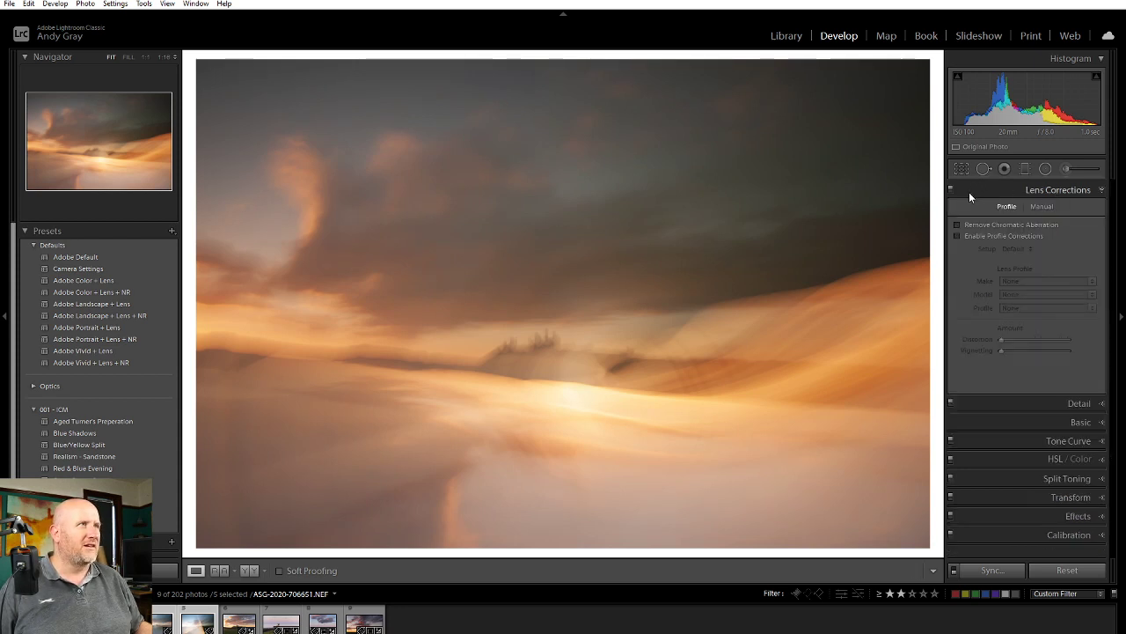
{"action": "left_click", "coordinate": [970, 237]}
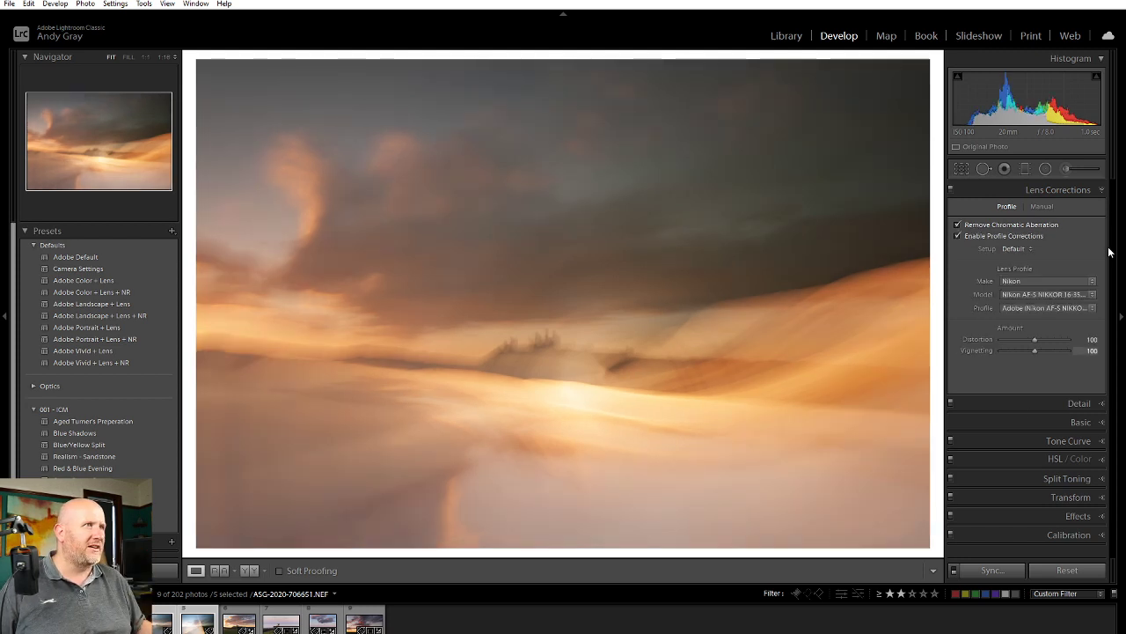
Set the lens profile's vignetting correction amount to 184
{"action": "left_click_drag", "start_coordinate": [1033, 352], "coordinate": [1083, 356]}
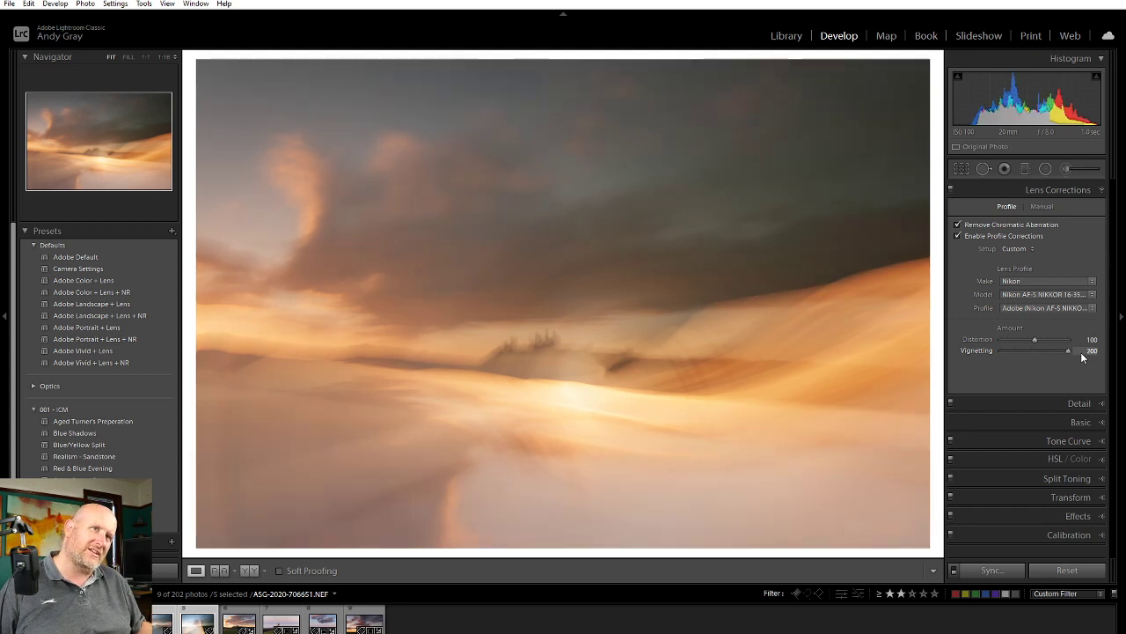
{"action": "left_click_drag", "start_coordinate": [1065, 350], "coordinate": [1063, 359]}
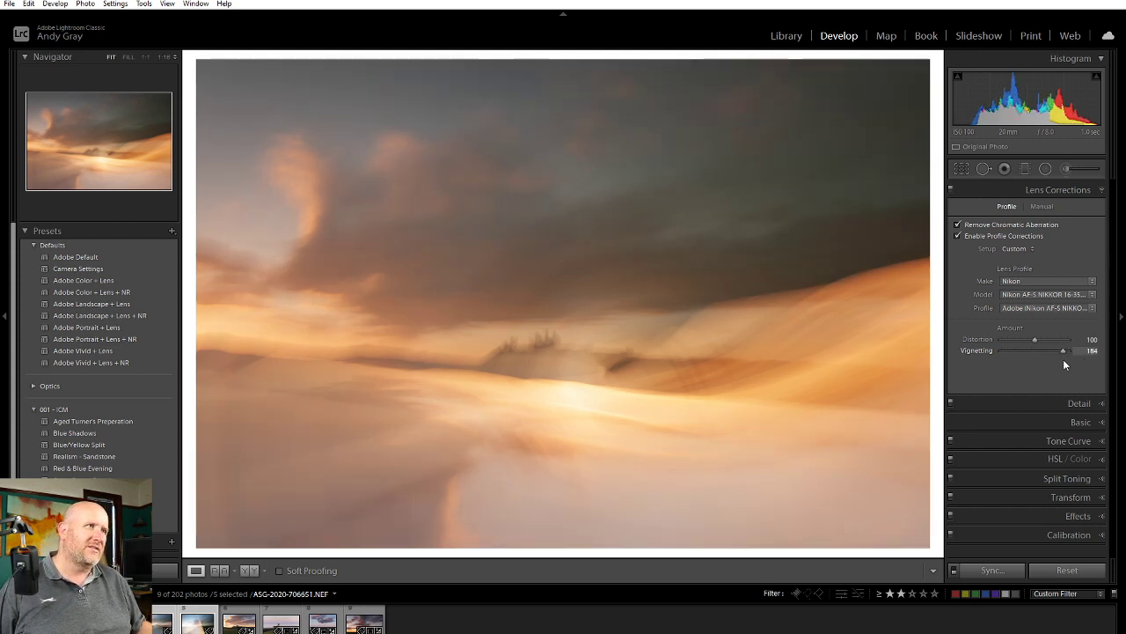
{"action": "left_click", "coordinate": [1067, 190]}
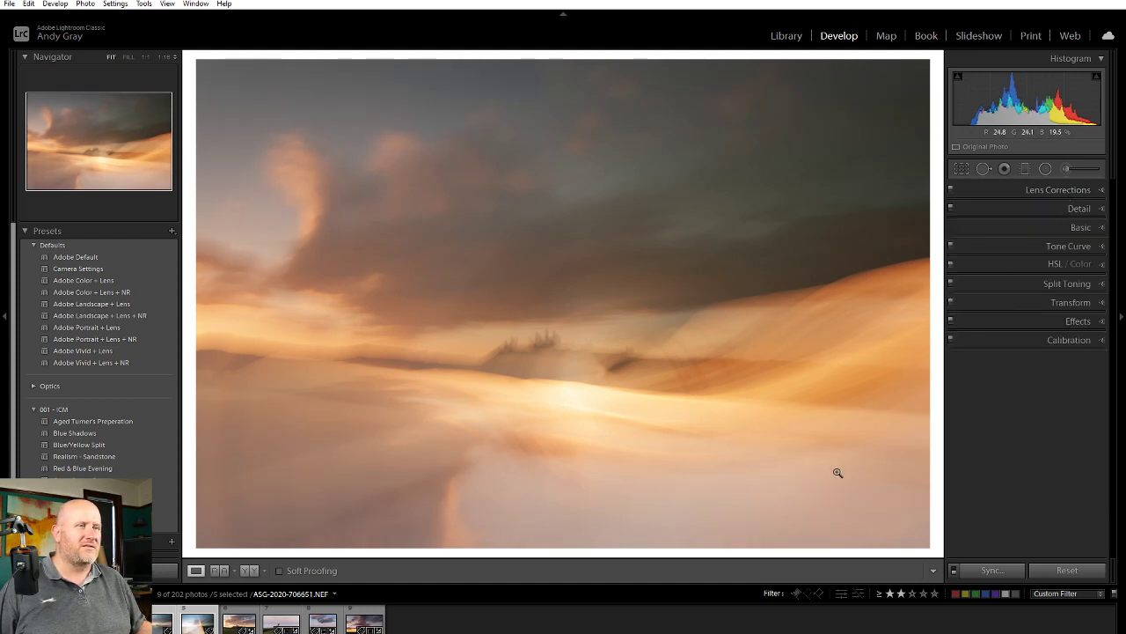
Try the Auto tone settings and a contrast change in the basic adjustments, resetting the tone and vibrance sliders to zero
{"action": "left_click", "coordinate": [1081, 227]}
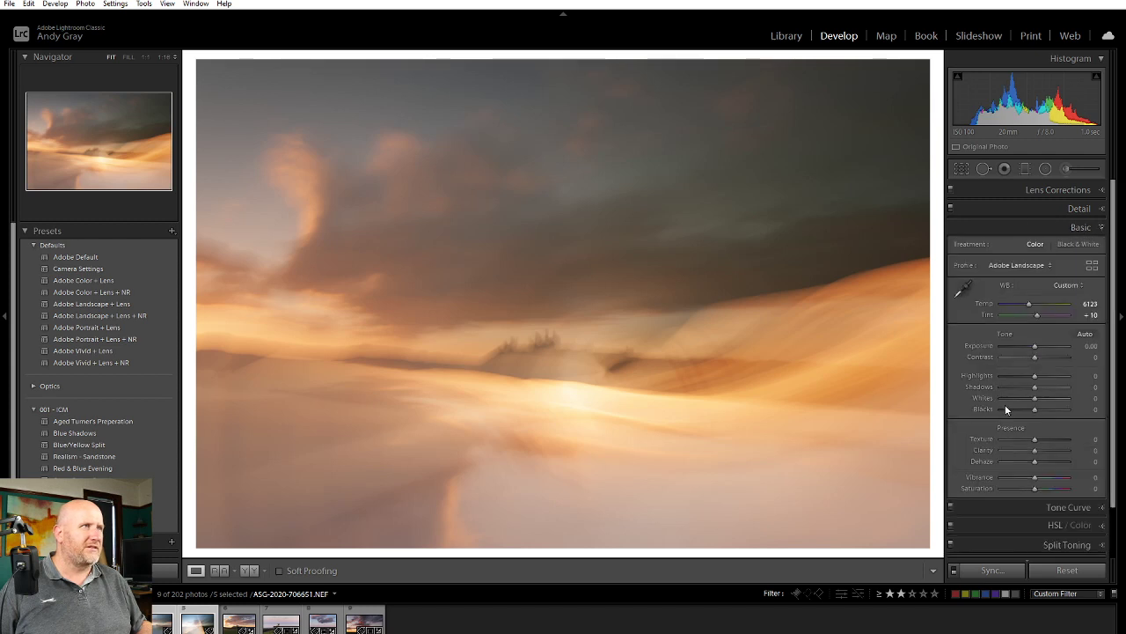
{"action": "left_click", "coordinate": [1085, 336]}
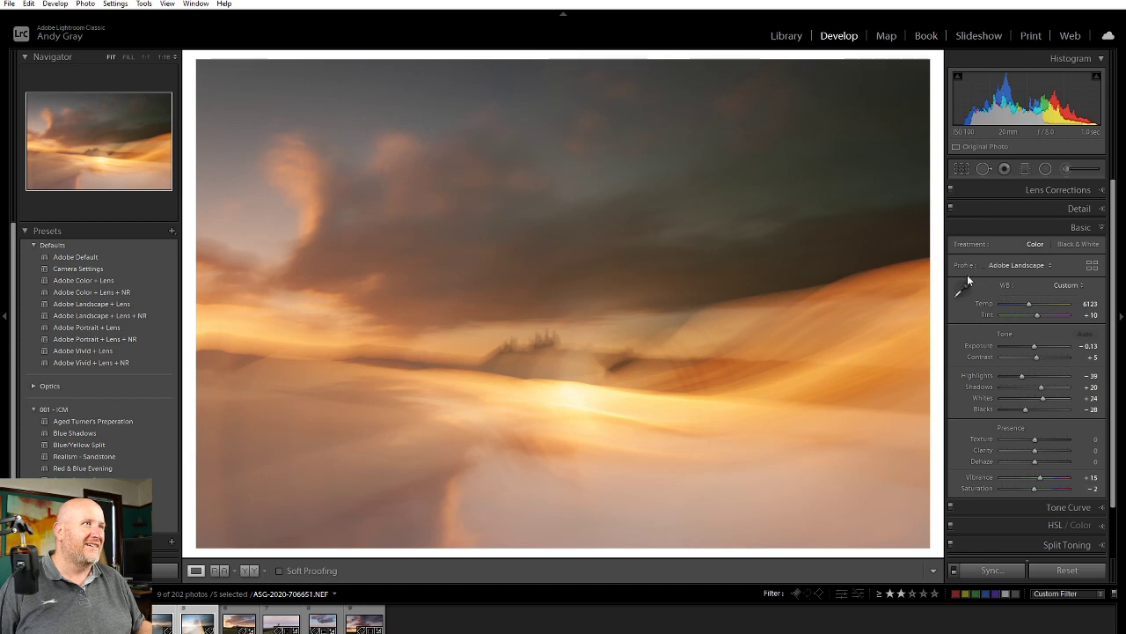
{"action": "double_click", "coordinate": [1004, 330]}
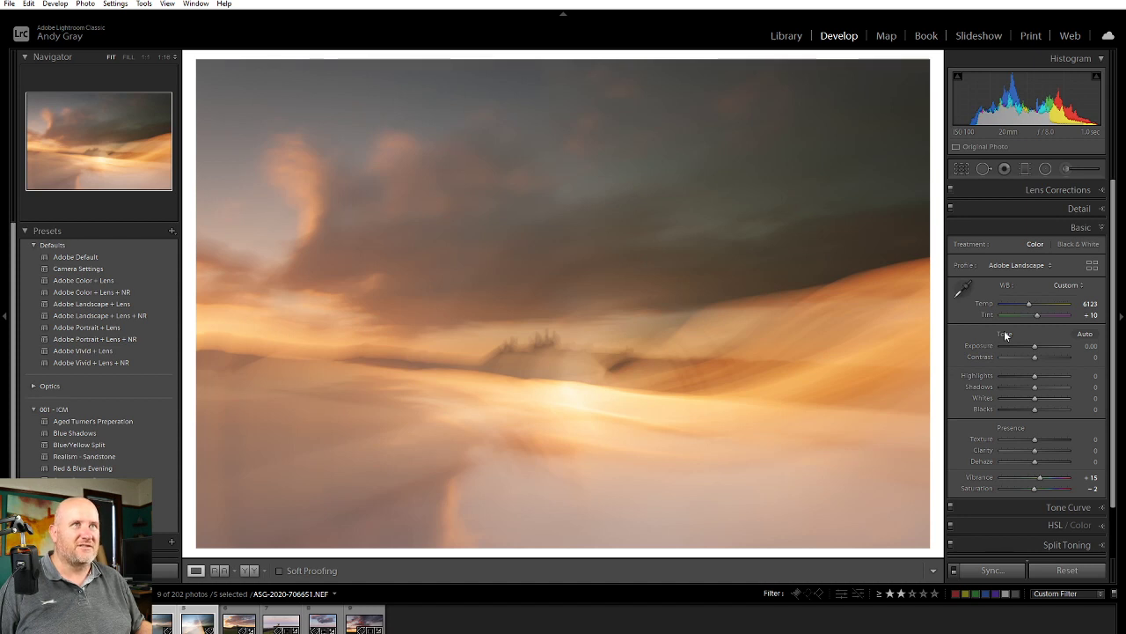
{"action": "double_click", "coordinate": [1040, 476]}
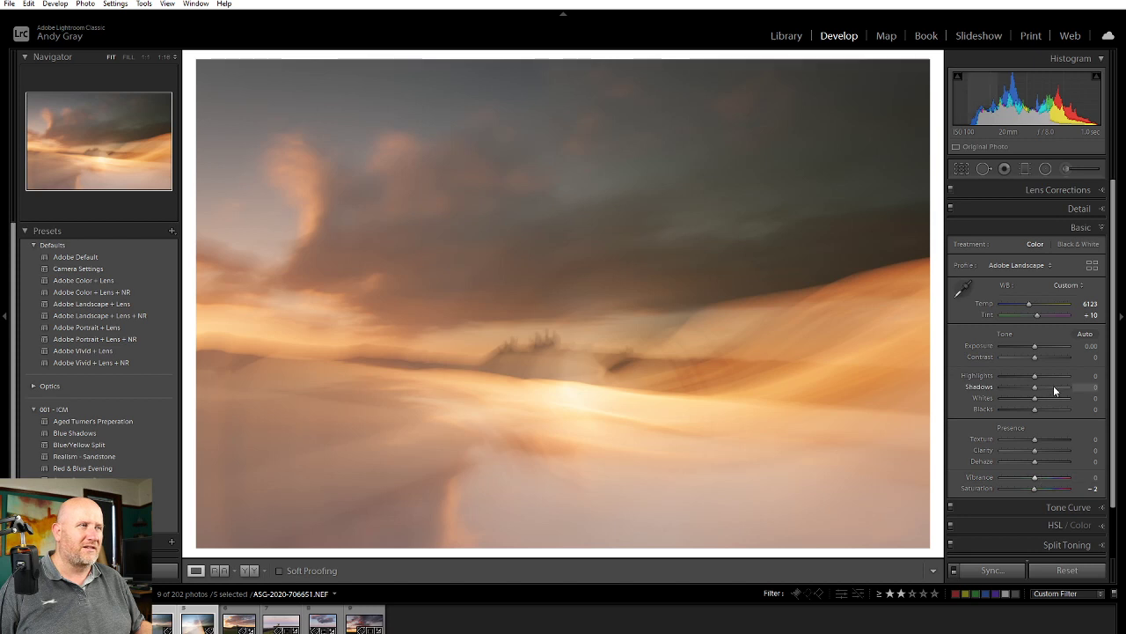
{"action": "mouse_move", "coordinate": [1034, 356]}
{"action": "left_mouse_down"}
{"action": "mouse_move", "coordinate": [1052, 362]}
{"action": "mouse_move", "coordinate": [1042, 365]}
{"action": "left_mouse_up"}
{"action": "double_click", "coordinate": [1042, 359]}
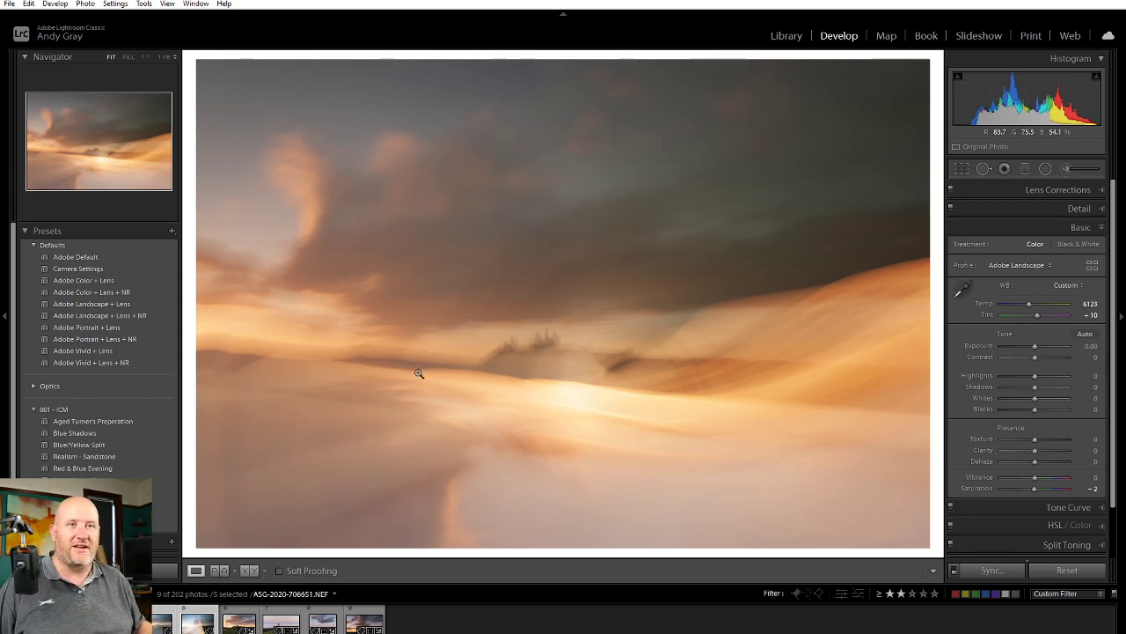
Synchronize all the checked develop settings across the selected photos and open them as layers in Photoshop
{"action": "left_click", "coordinate": [992, 575]}
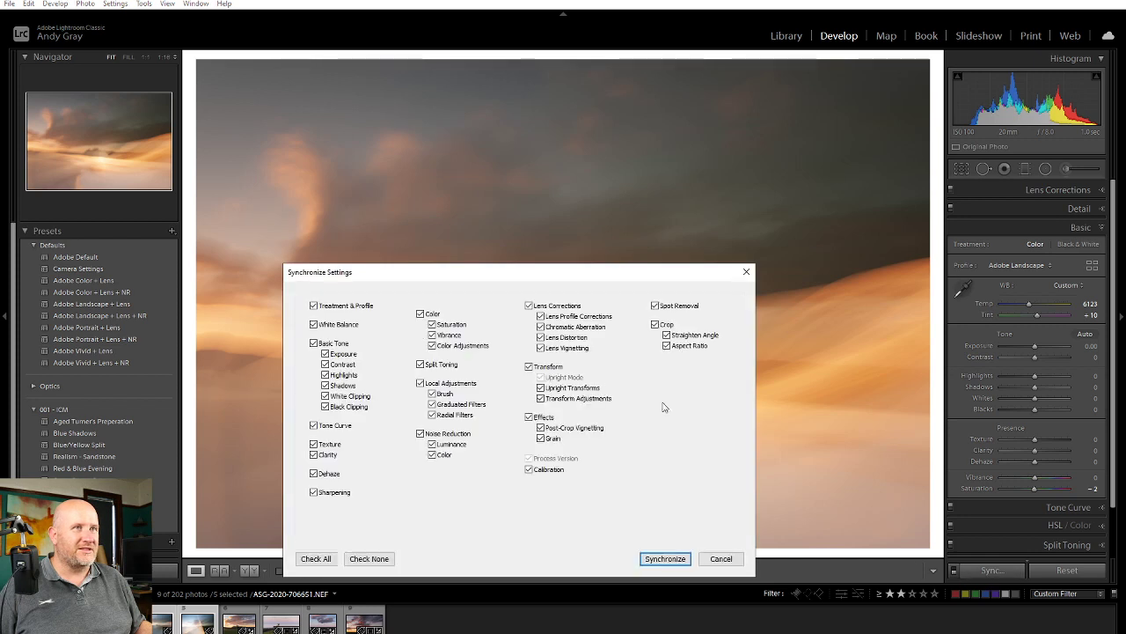
{"action": "left_click", "coordinate": [662, 552]}
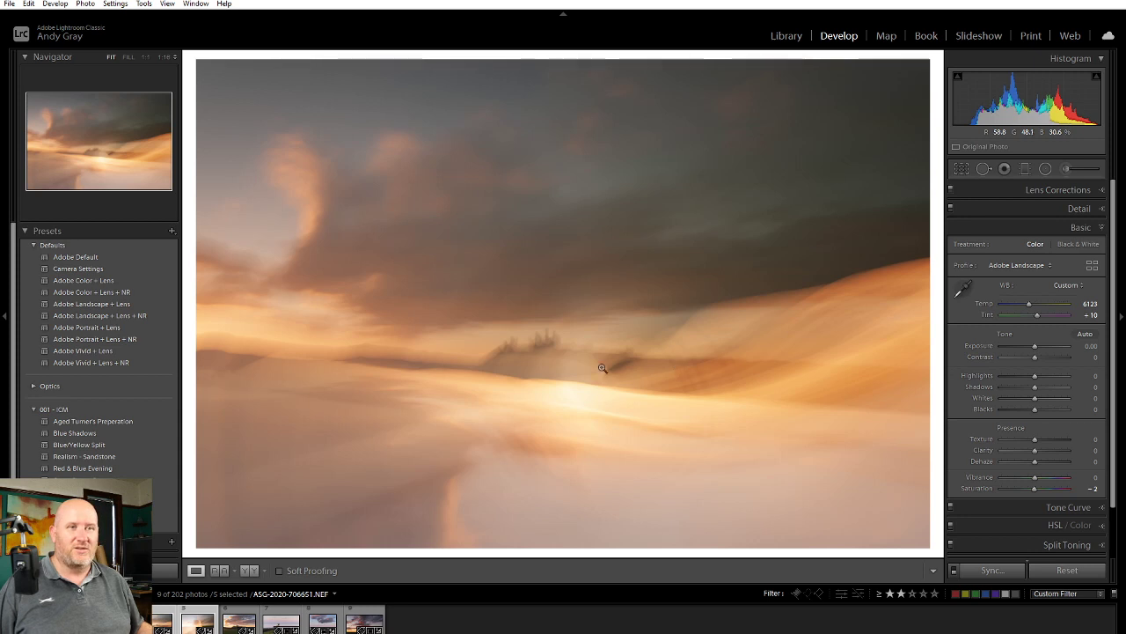
{"action": "right_click", "coordinate": [425, 282]}
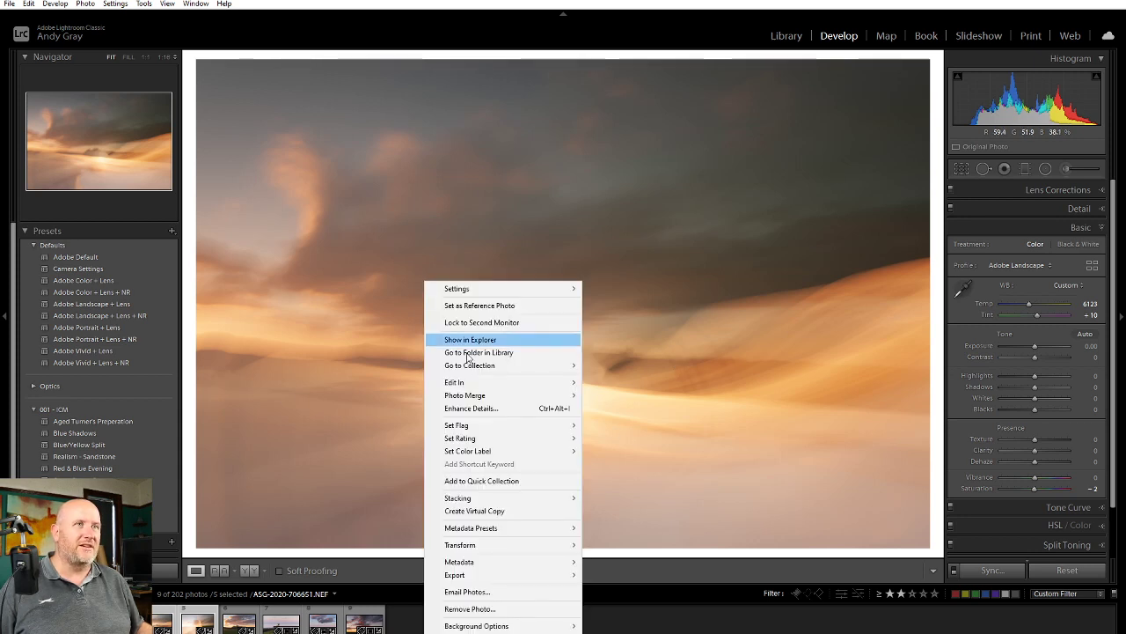
{"action": "mouse_move", "coordinate": [477, 382]}
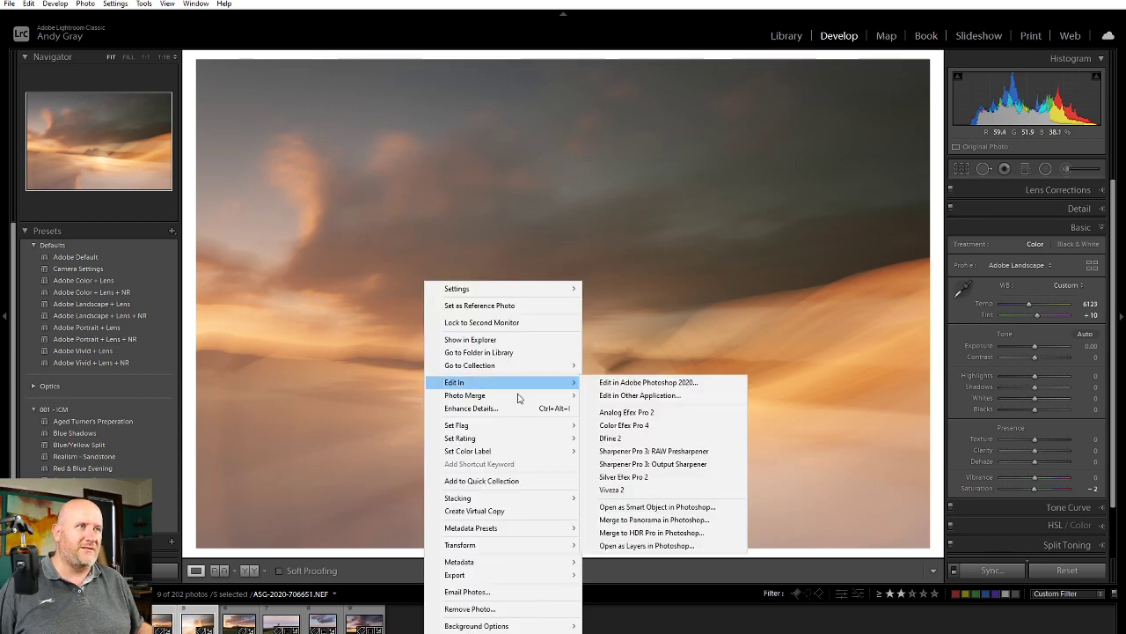
{"action": "left_click", "coordinate": [649, 546]}
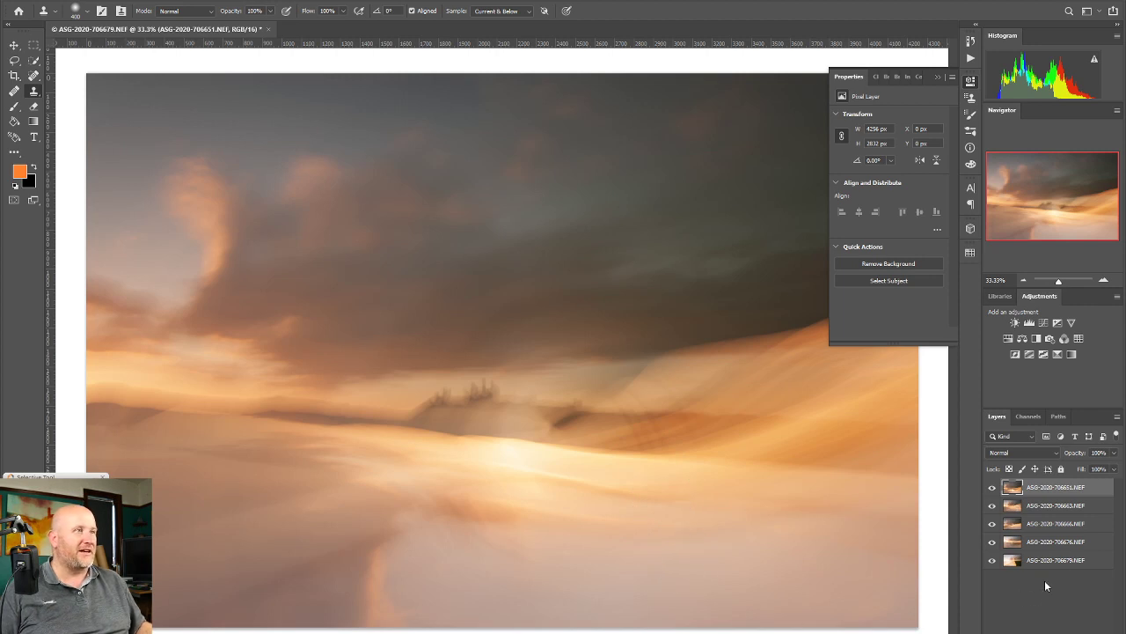
Select all five photo layers and change their blend mode to Multiply
{"action": "left_click", "coordinate": [1063, 561], "text": "shift"}
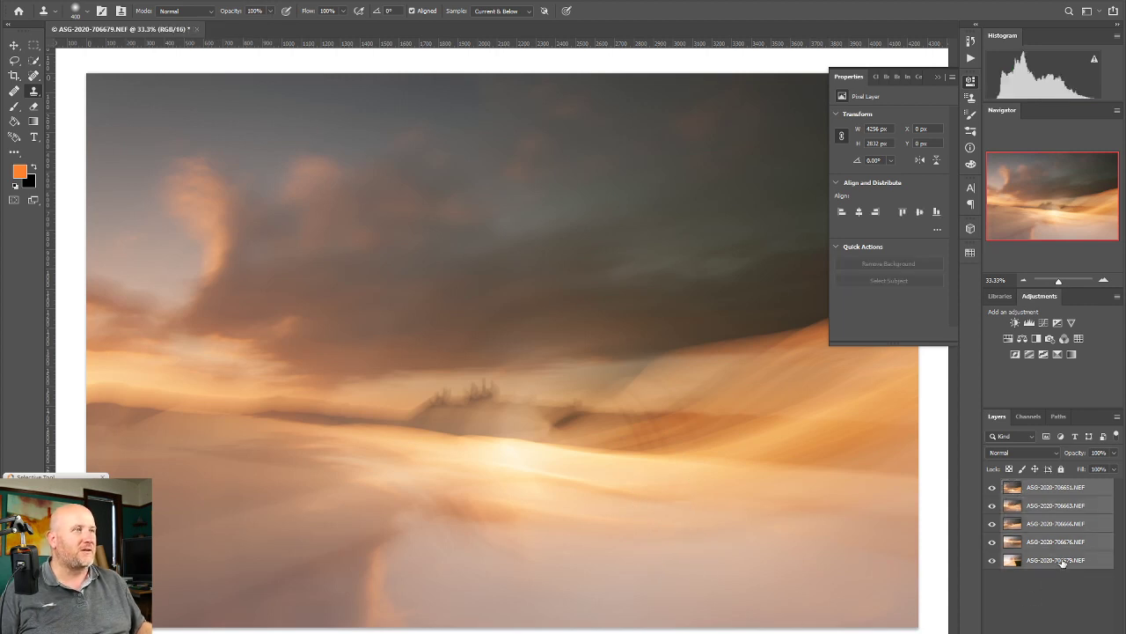
{"action": "left_click", "coordinate": [971, 81]}
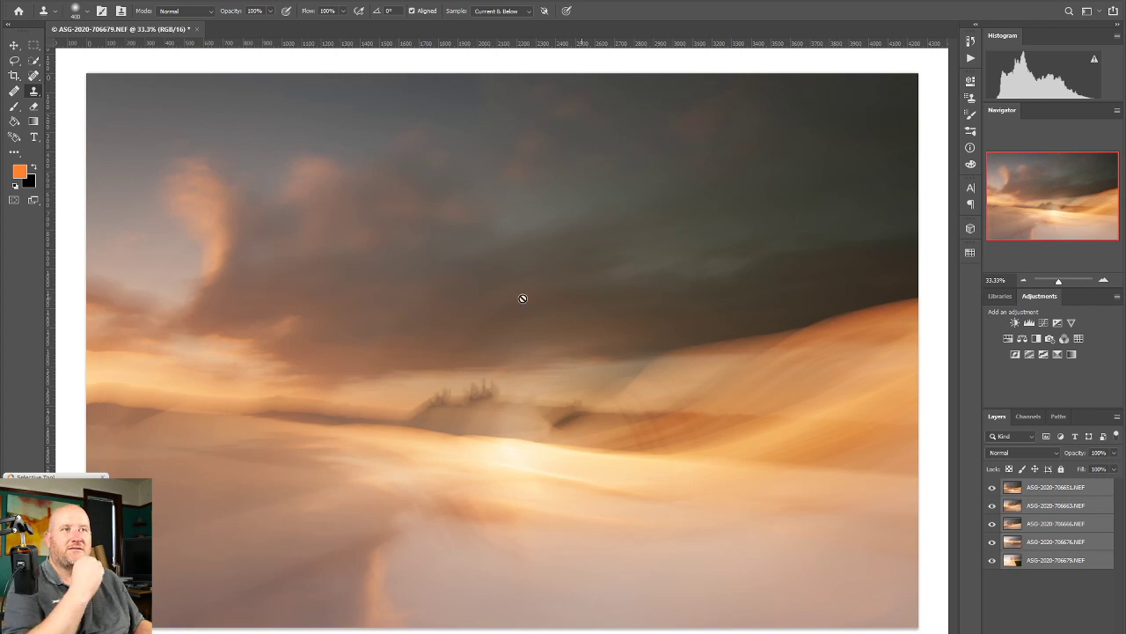
{"action": "left_click", "coordinate": [1021, 453]}
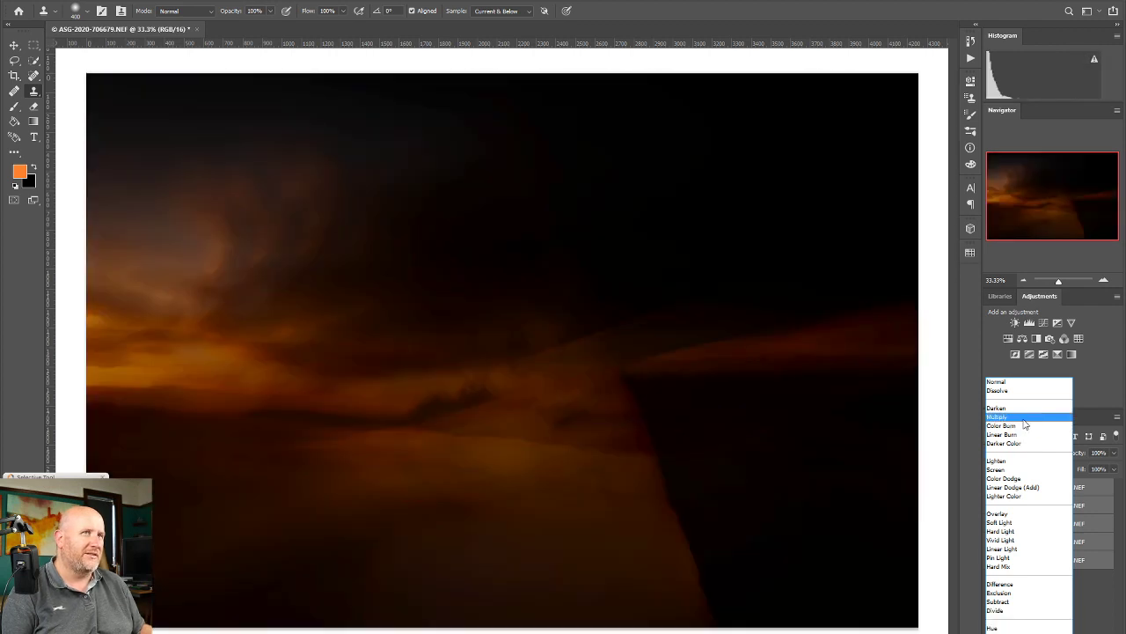
{"action": "left_click", "coordinate": [1025, 424]}
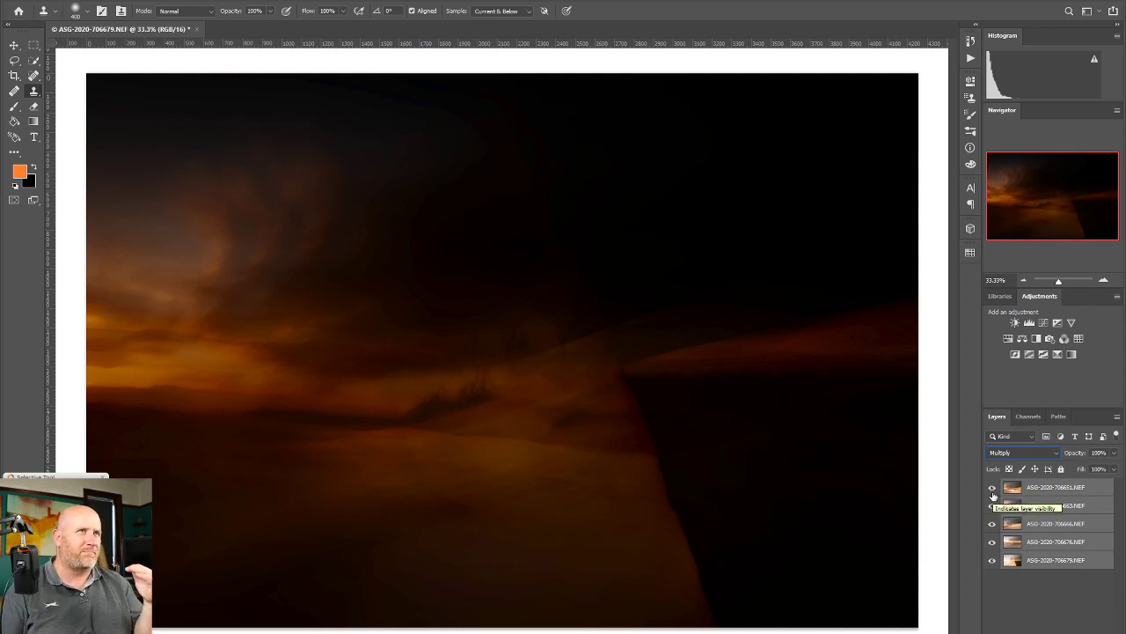
Try the Lighten blend mode on all five layers, and hide the layers beneath the uppermost one to judge their effect
{"action": "left_click", "coordinate": [1014, 454]}
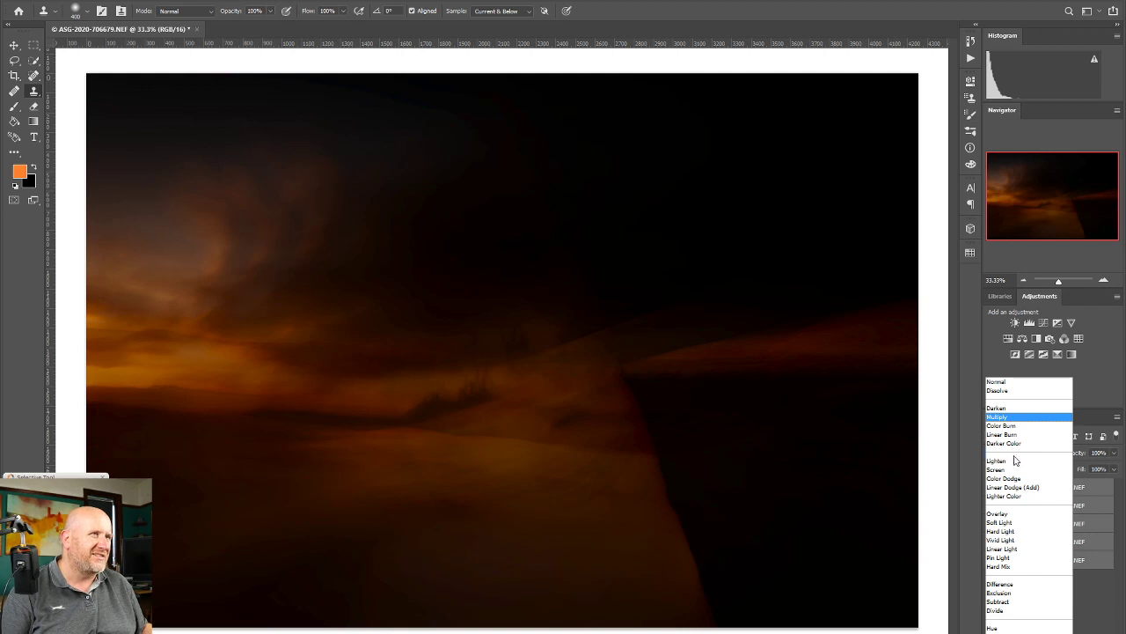
{"action": "left_click", "coordinate": [1018, 461]}
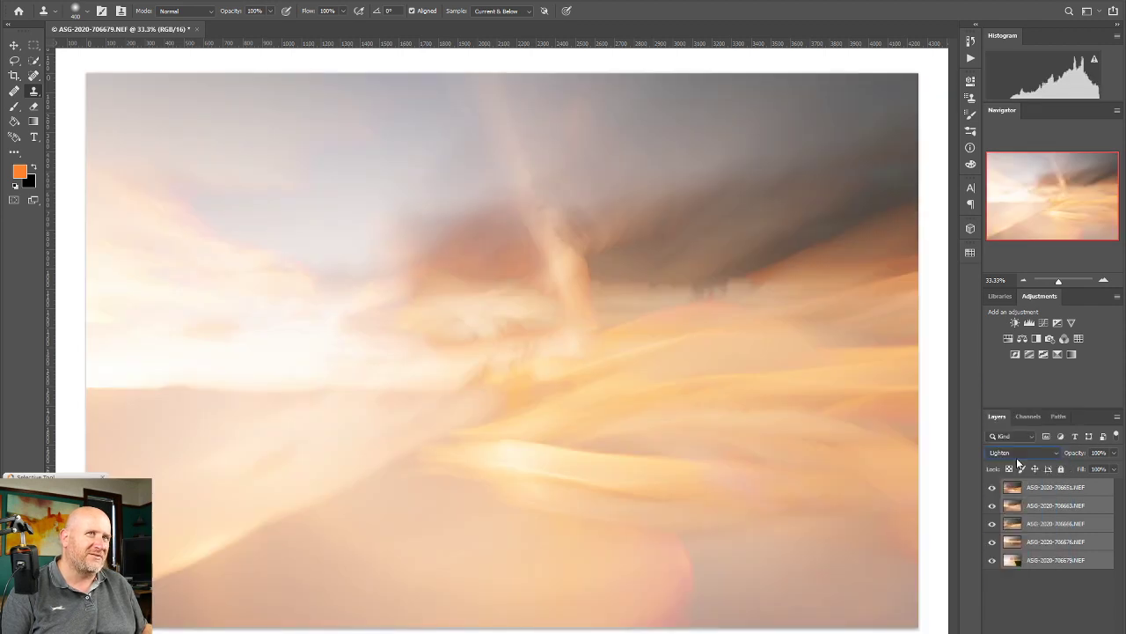
{"action": "left_click", "coordinate": [992, 487]}
{"action": "left_click", "coordinate": [992, 487]}
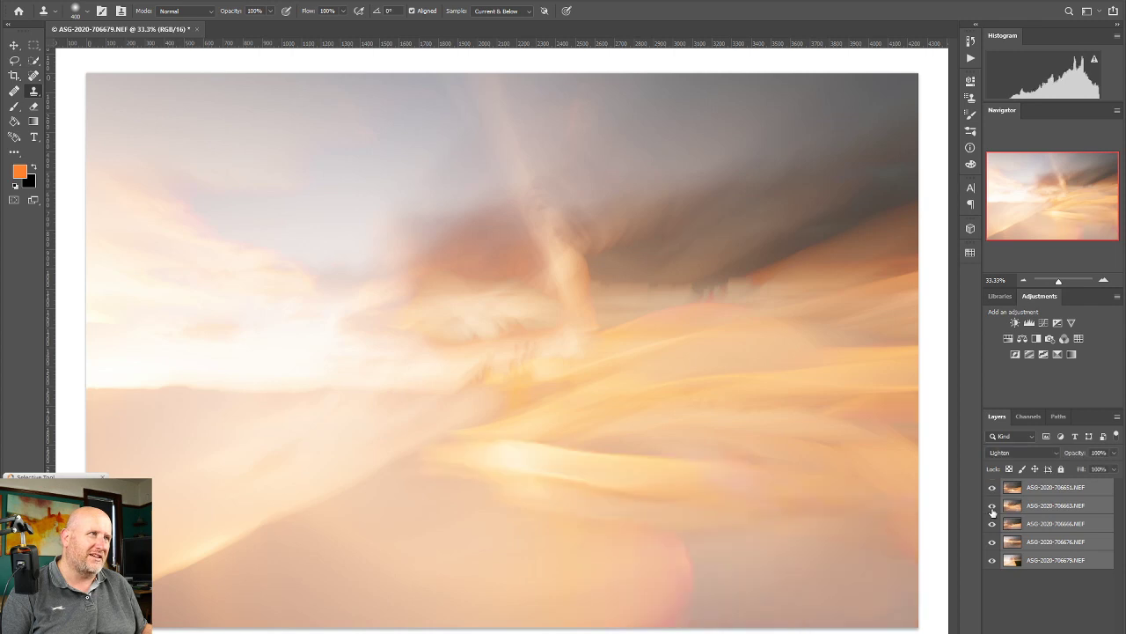
{"action": "left_click", "coordinate": [992, 506]}
{"action": "left_click", "coordinate": [991, 523]}
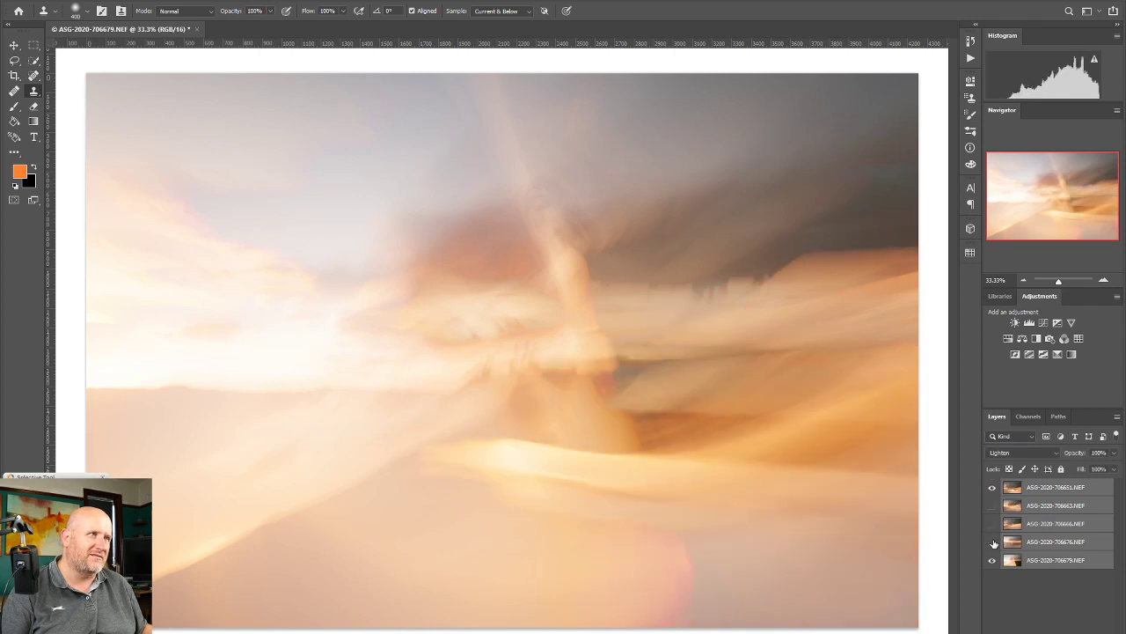
{"action": "left_click", "coordinate": [992, 542]}
{"action": "left_click", "coordinate": [993, 561]}
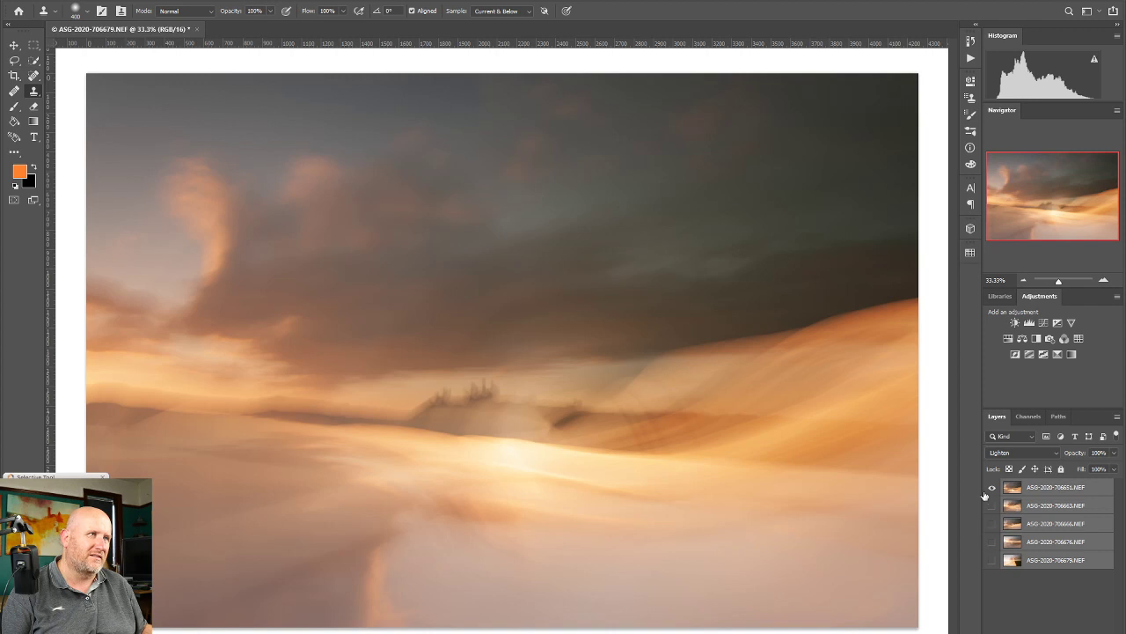
{"action": "left_click", "coordinate": [992, 490]}
{"action": "left_click", "coordinate": [991, 489]}
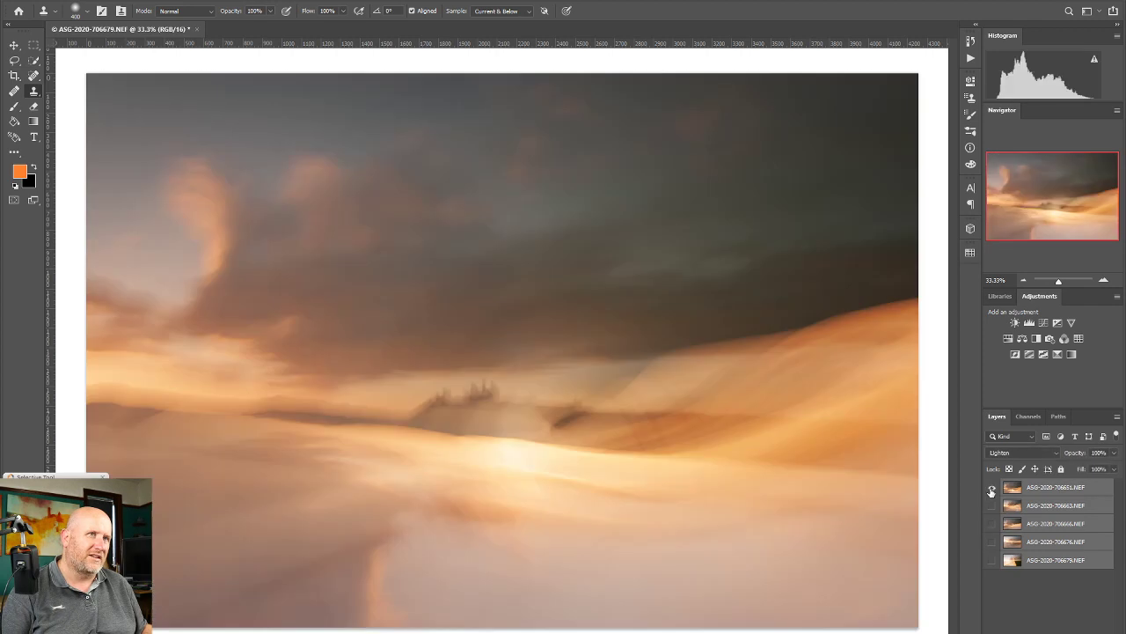
Make the four hidden lower layers visible again
{"action": "left_click", "coordinate": [994, 561]}
{"action": "left_click", "coordinate": [992, 543]}
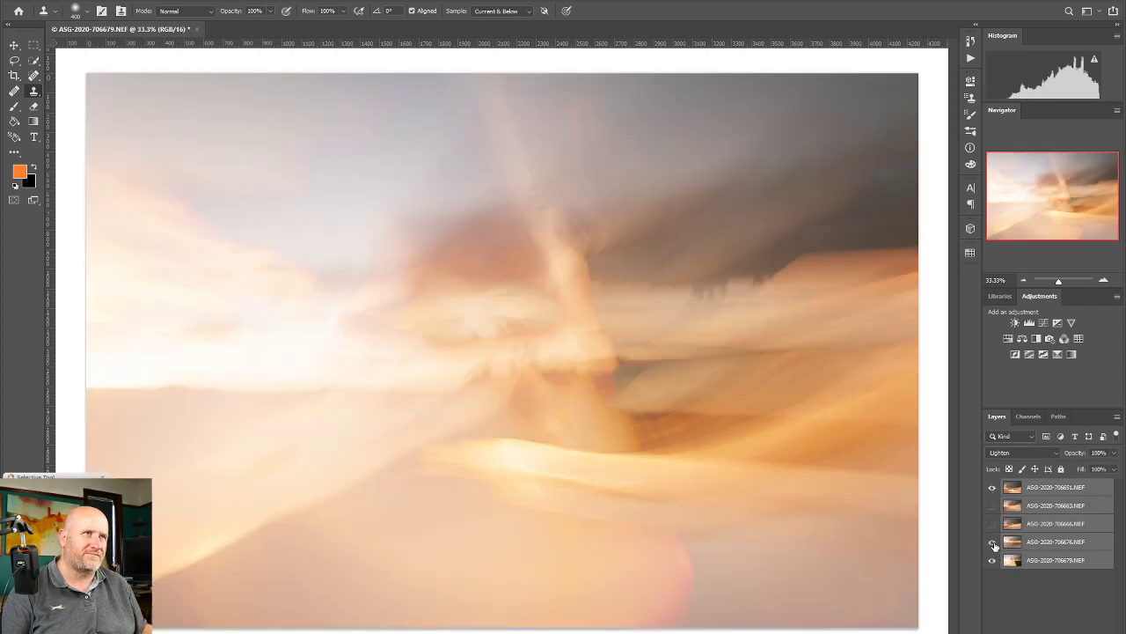
{"action": "left_click", "coordinate": [993, 524]}
{"action": "left_click", "coordinate": [993, 505]}
Set the five layers' blend mode to Multiply and hide all of them except the lowest, ASG-2020-706679.NEF
{"action": "left_click", "coordinate": [1024, 455]}
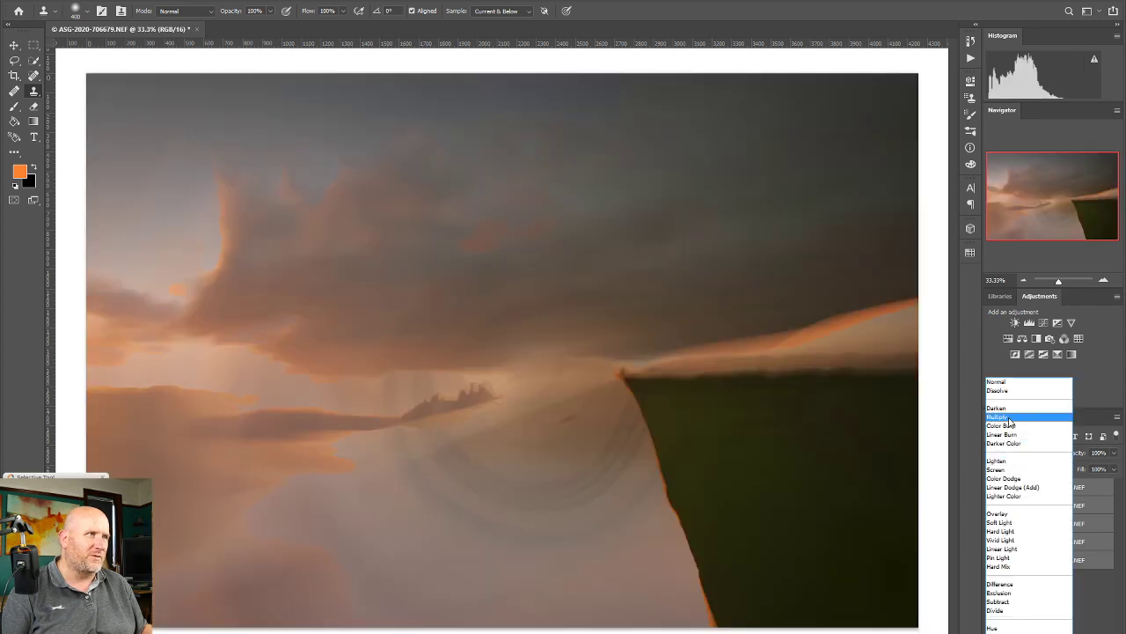
{"action": "left_click", "coordinate": [1011, 418]}
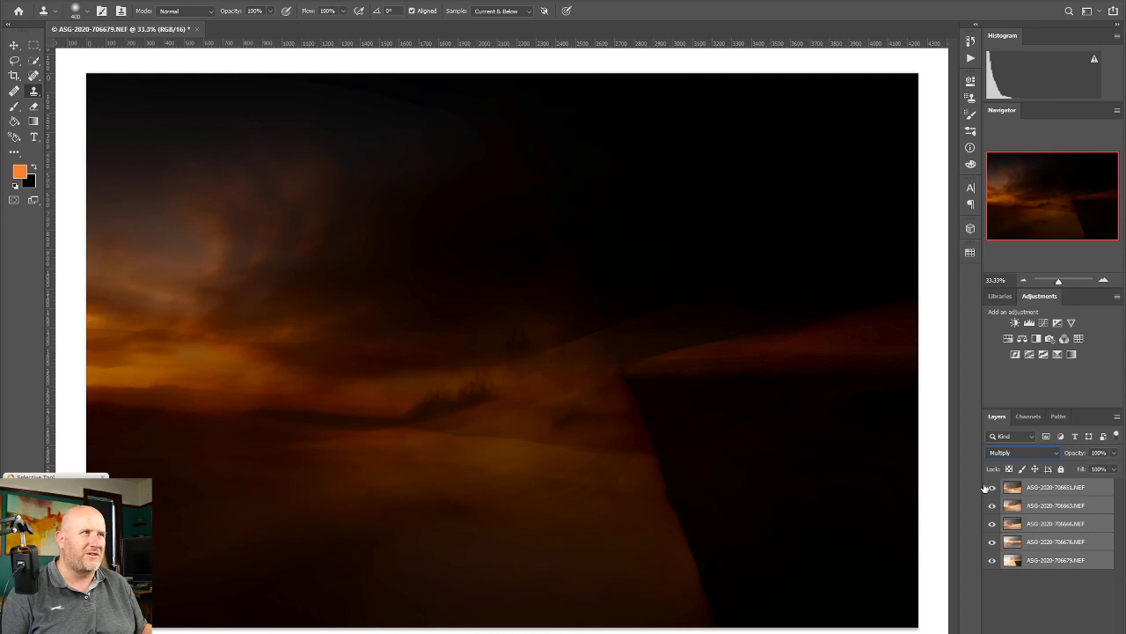
{"action": "left_click_drag", "start_coordinate": [989, 497], "coordinate": [995, 548]}
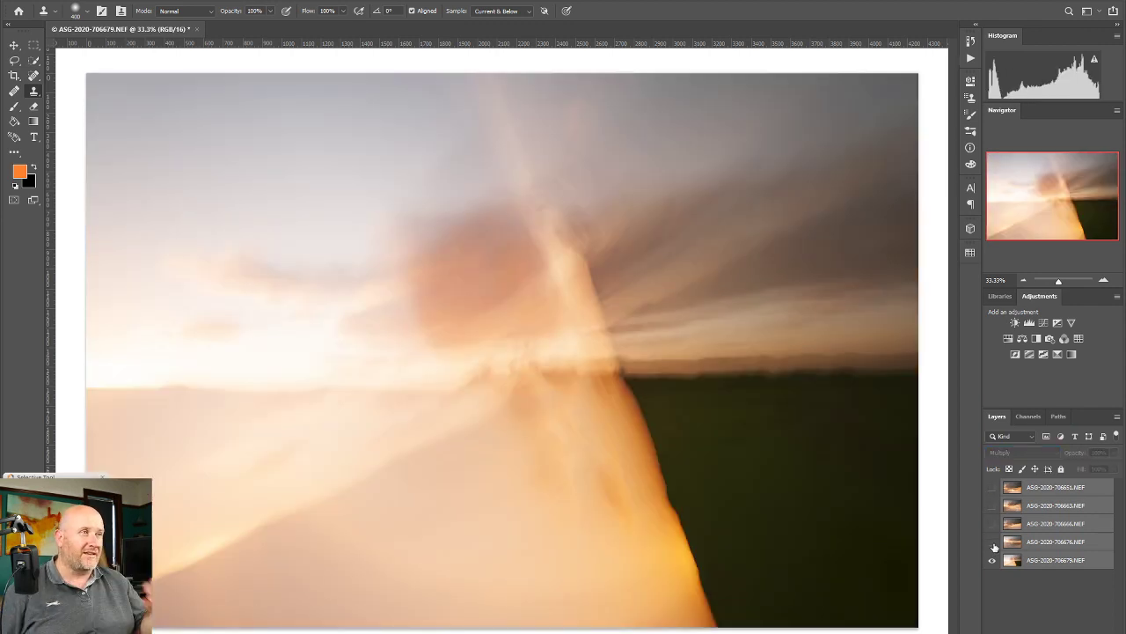
Show layer ASG-2020-706663.NEF over the lowest layer and shift it slightly down and to the right with the Move tool
{"action": "left_click", "coordinate": [992, 487]}
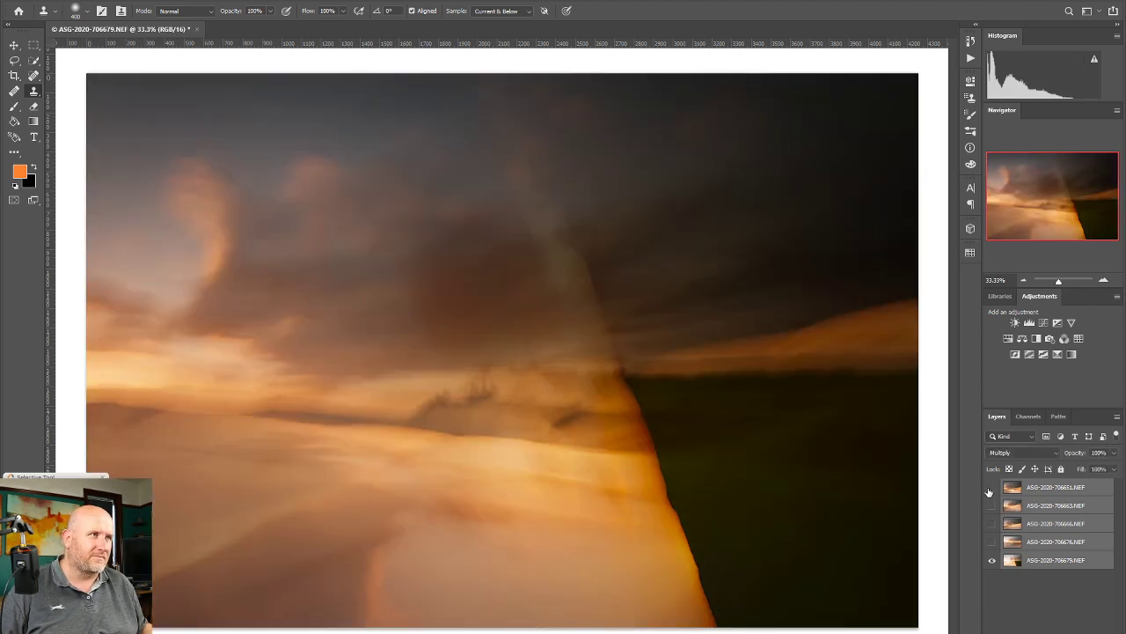
{"action": "left_click", "coordinate": [992, 488]}
{"action": "left_click", "coordinate": [991, 505]}
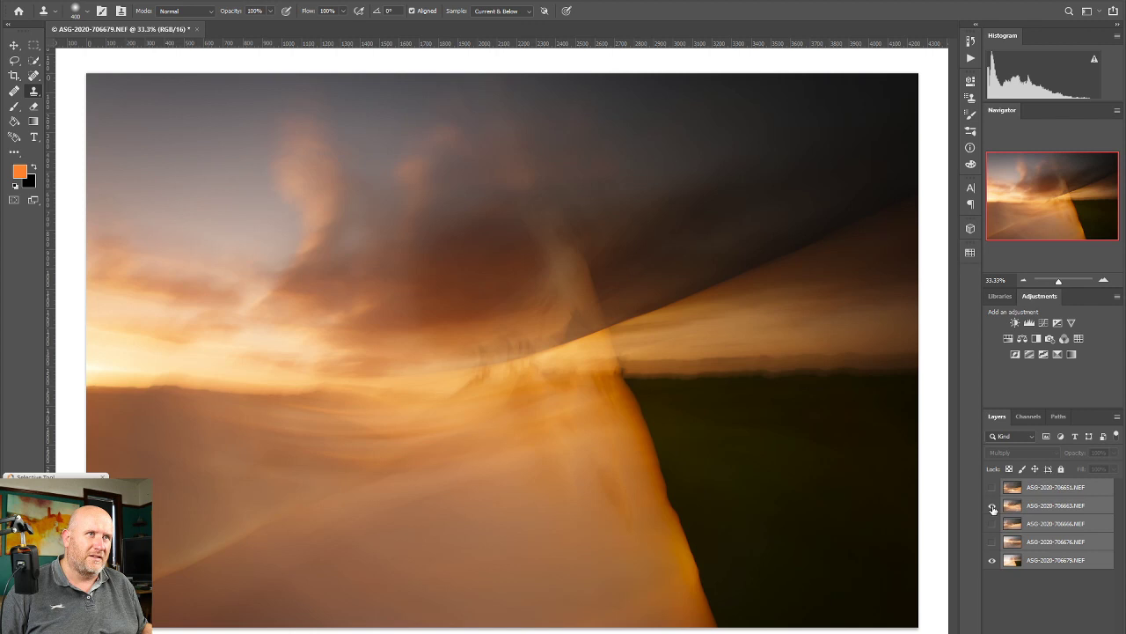
{"action": "left_click", "coordinate": [1054, 509]}
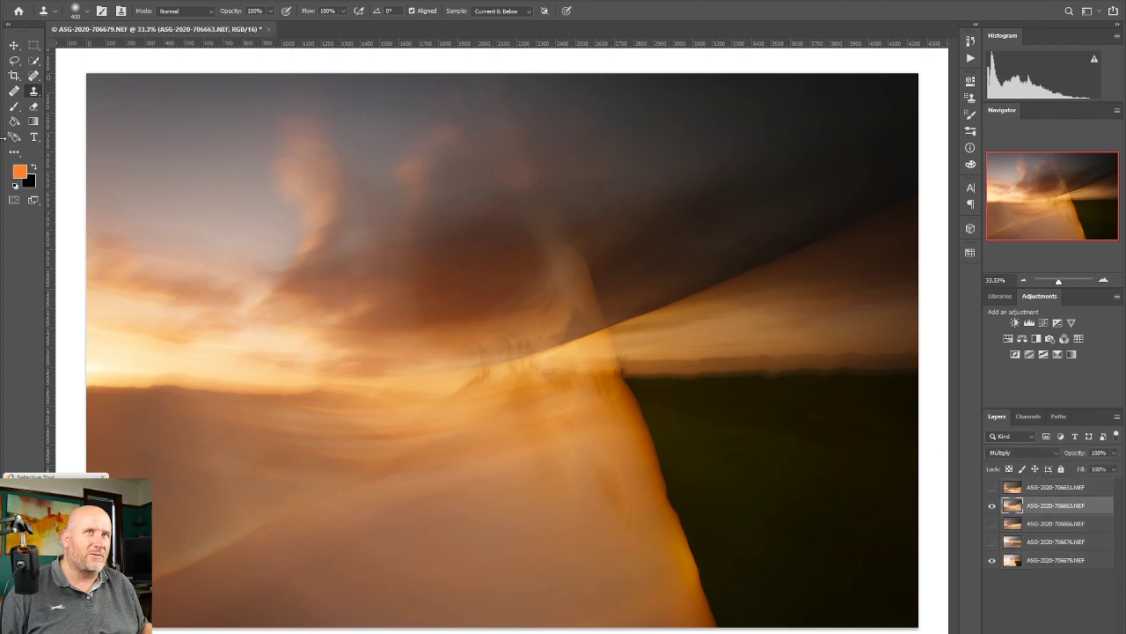
{"action": "left_click", "coordinate": [14, 46]}
{"action": "mouse_move", "coordinate": [305, 217]}
{"action": "left_mouse_down"}
{"action": "mouse_move", "coordinate": [310, 246]}
{"action": "mouse_move", "coordinate": [315, 204]}
{"action": "mouse_move", "coordinate": [308, 234]}
{"action": "mouse_move", "coordinate": [297, 217]}
{"action": "mouse_move", "coordinate": [313, 232]}
{"action": "left_mouse_up"}
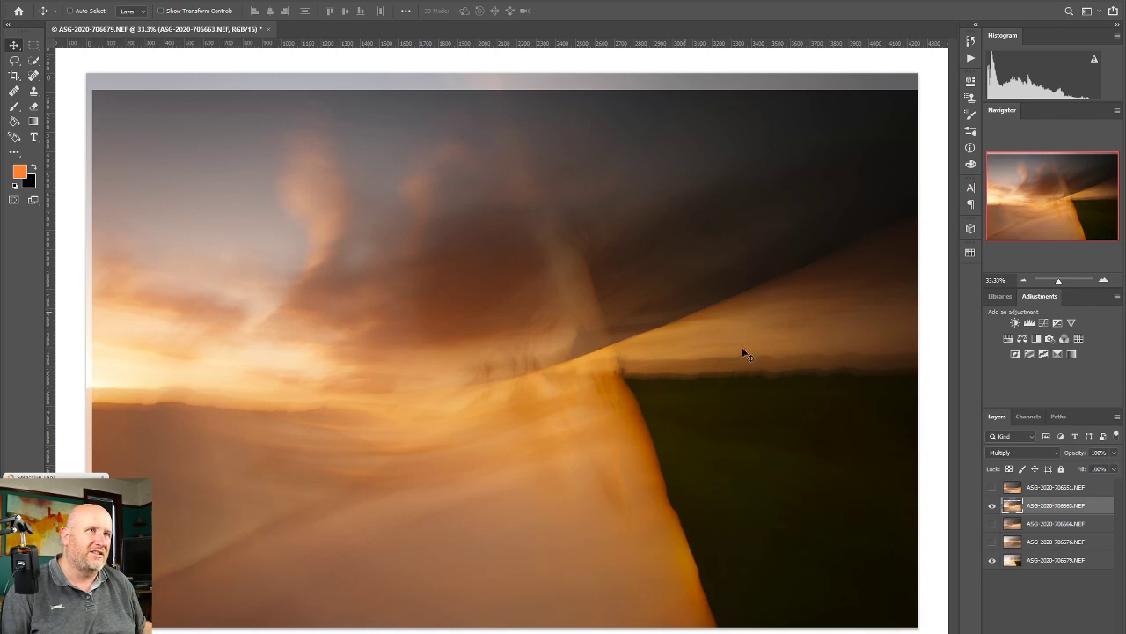
Show layer ASG-2020-706666.NEF and move it up and to the right so its trees overlap those in ASG-2020-706663.NEF
{"action": "left_click", "coordinate": [992, 524]}
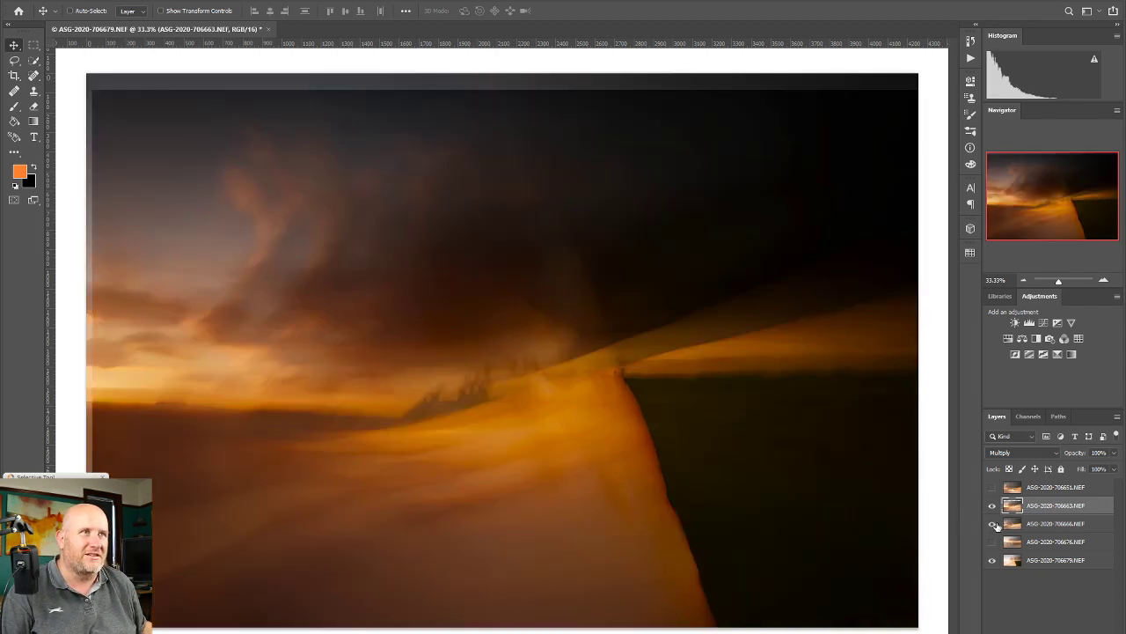
{"action": "left_click_drag", "start_coordinate": [671, 460], "coordinate": [648, 466]}
{"action": "key", "text": "ctrl"}
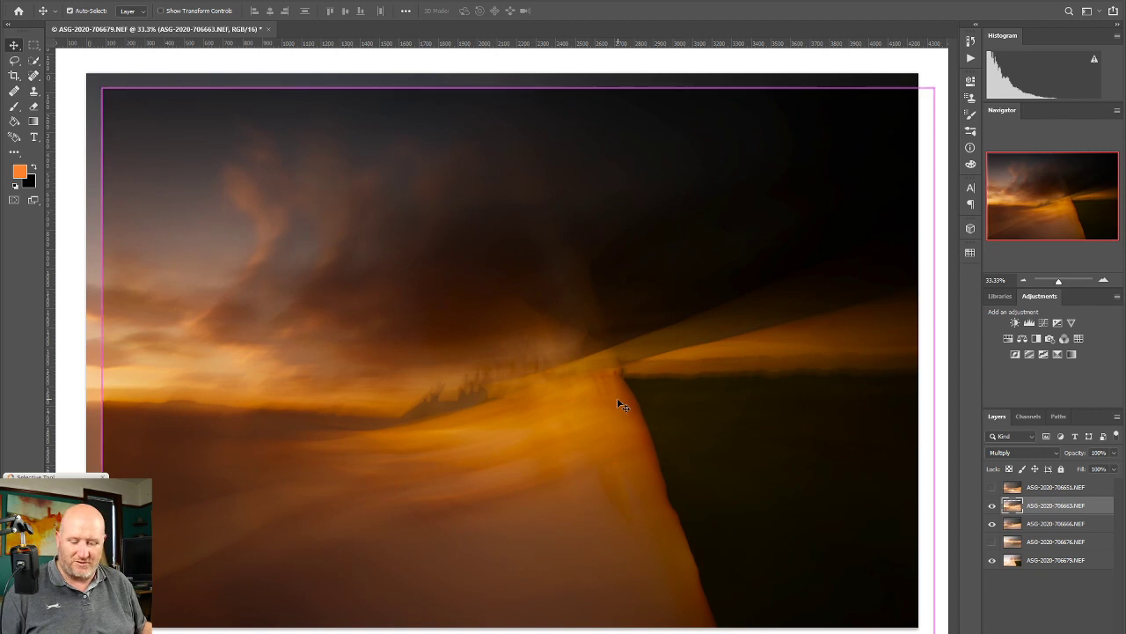
{"action": "left_click", "coordinate": [1034, 526]}
{"action": "left_click_drag", "start_coordinate": [636, 506], "coordinate": [690, 481]}
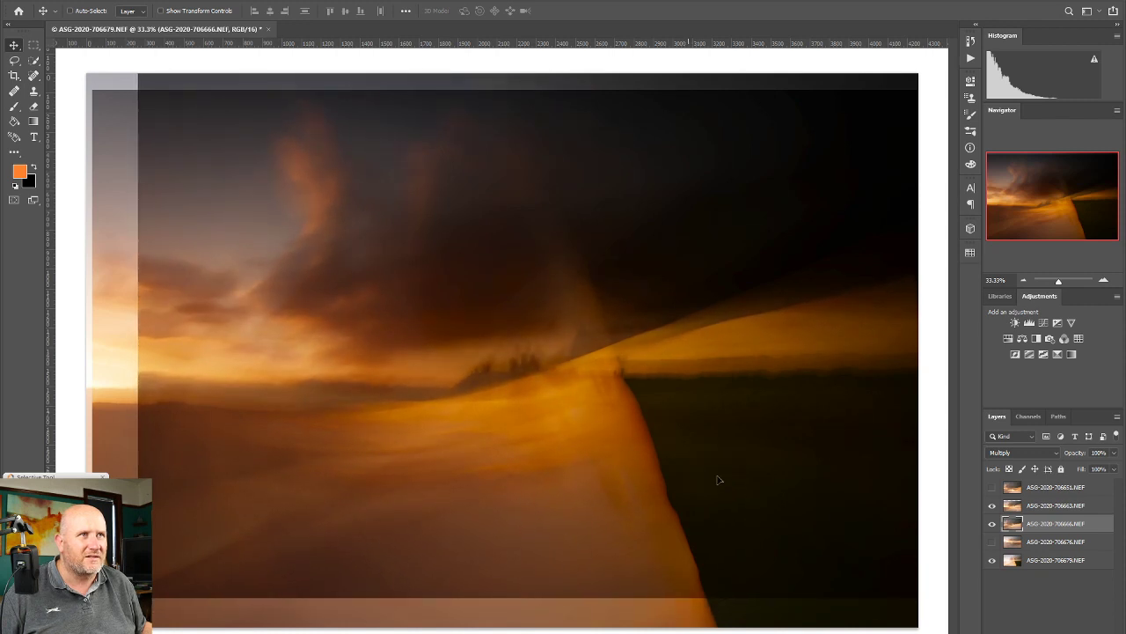
Show layer ASG-2020-706676.NEF and move it slightly down and to the right over the other layers
{"action": "left_click", "coordinate": [992, 542]}
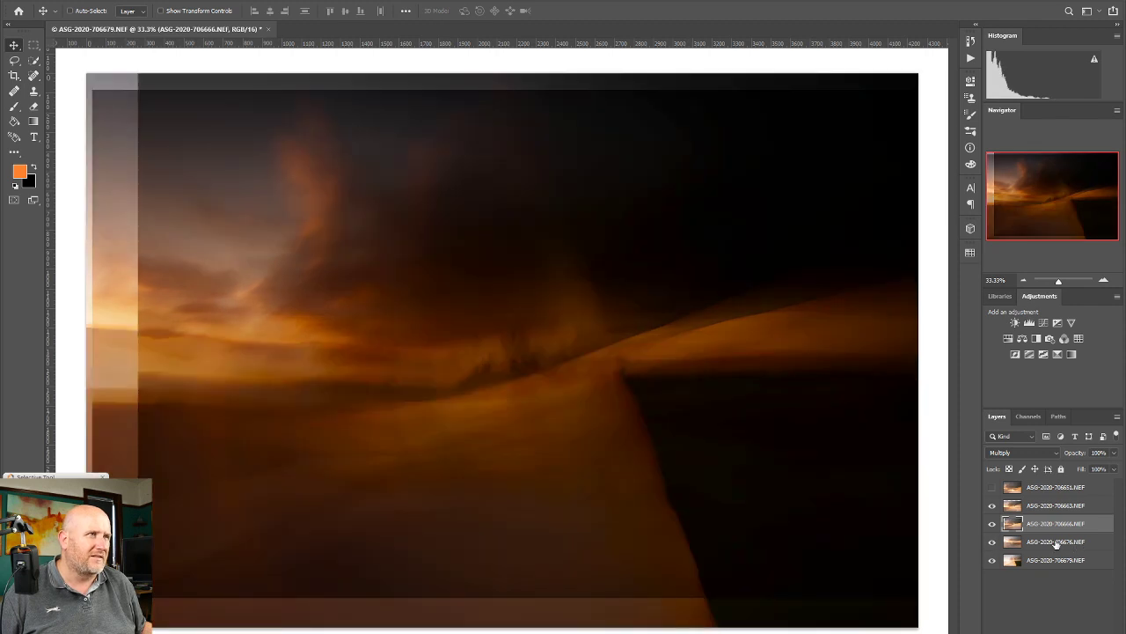
{"action": "left_click", "coordinate": [1052, 542]}
{"action": "mouse_move", "coordinate": [669, 447]}
{"action": "left_mouse_down"}
{"action": "mouse_move", "coordinate": [674, 470]}
{"action": "mouse_move", "coordinate": [700, 454]}
{"action": "mouse_move", "coordinate": [680, 415]}
{"action": "mouse_move", "coordinate": [681, 457]}
{"action": "left_mouse_up"}
Show layer ASG-2020-706651.NEF and move it up and to the right so its trees overlap those in the other layers
{"action": "left_click", "coordinate": [993, 488]}
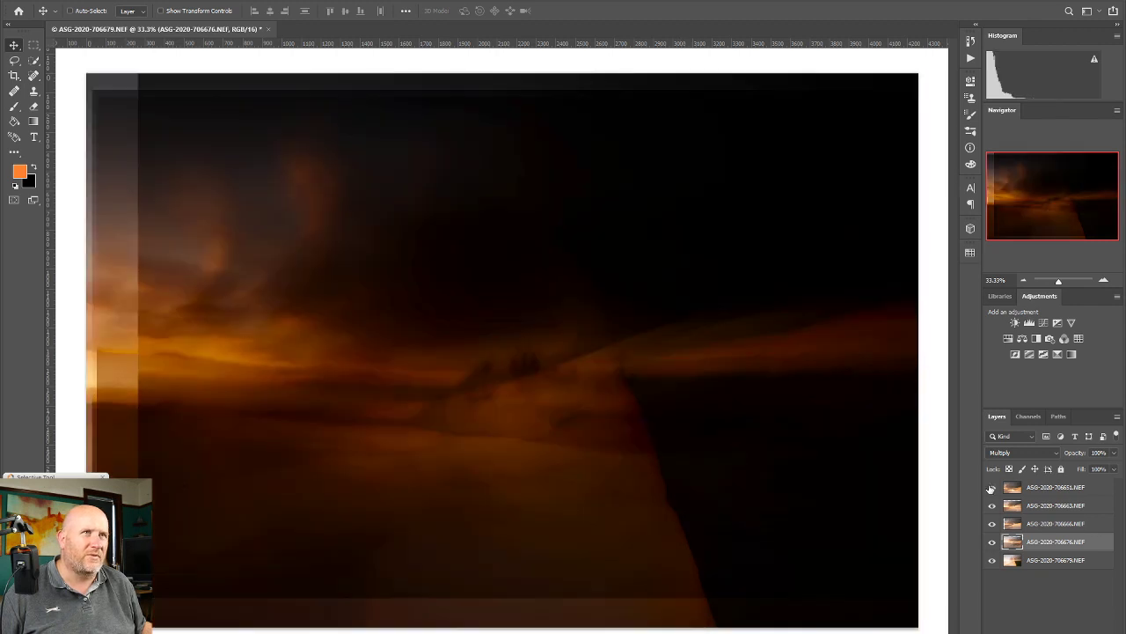
{"action": "left_click", "coordinate": [1059, 495]}
{"action": "left_click_drag", "start_coordinate": [714, 518], "coordinate": [759, 487]}
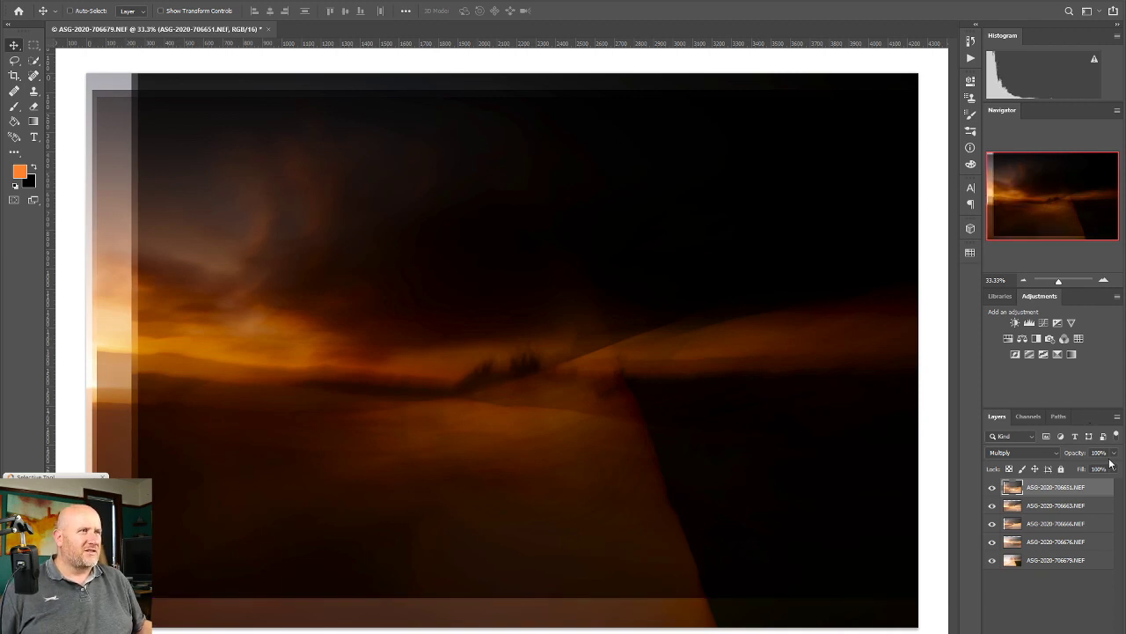
Select all five layers, try the Divide blend mode on them, and set their blend mode to Soft Light
{"action": "left_click", "coordinate": [1075, 563], "text": "shift"}
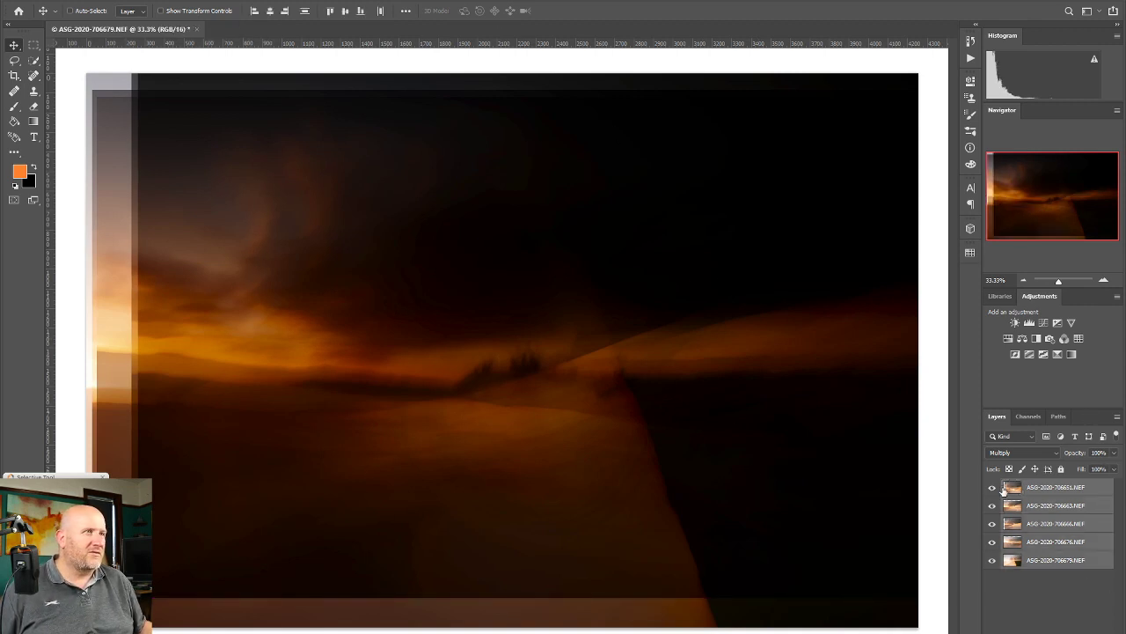
{"action": "left_click", "coordinate": [1010, 454]}
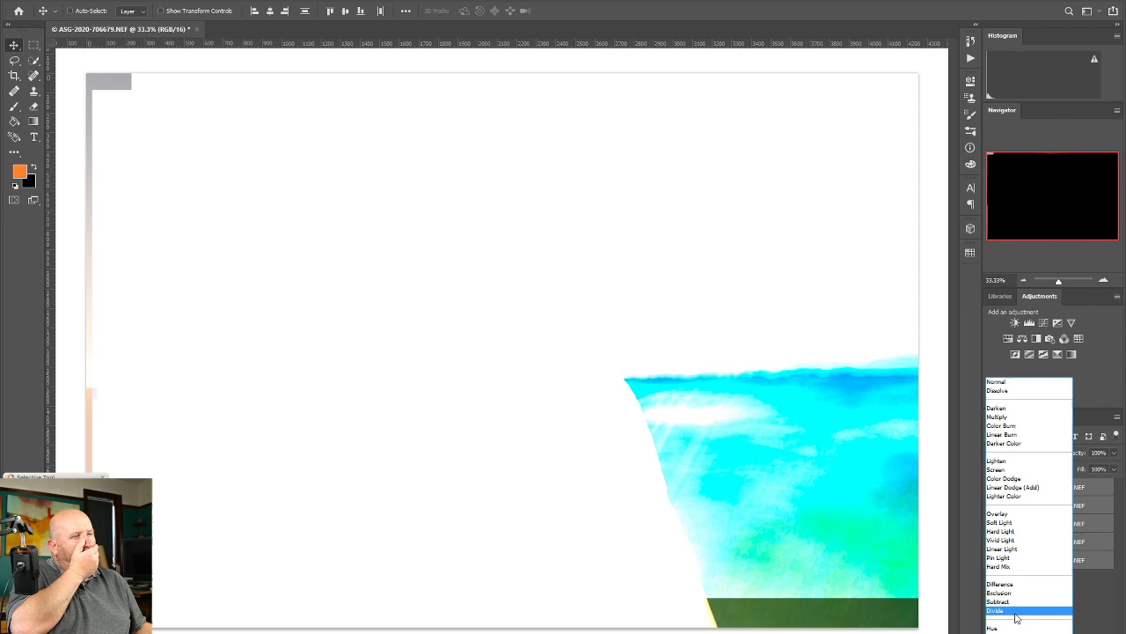
{"action": "left_click", "coordinate": [1018, 610]}
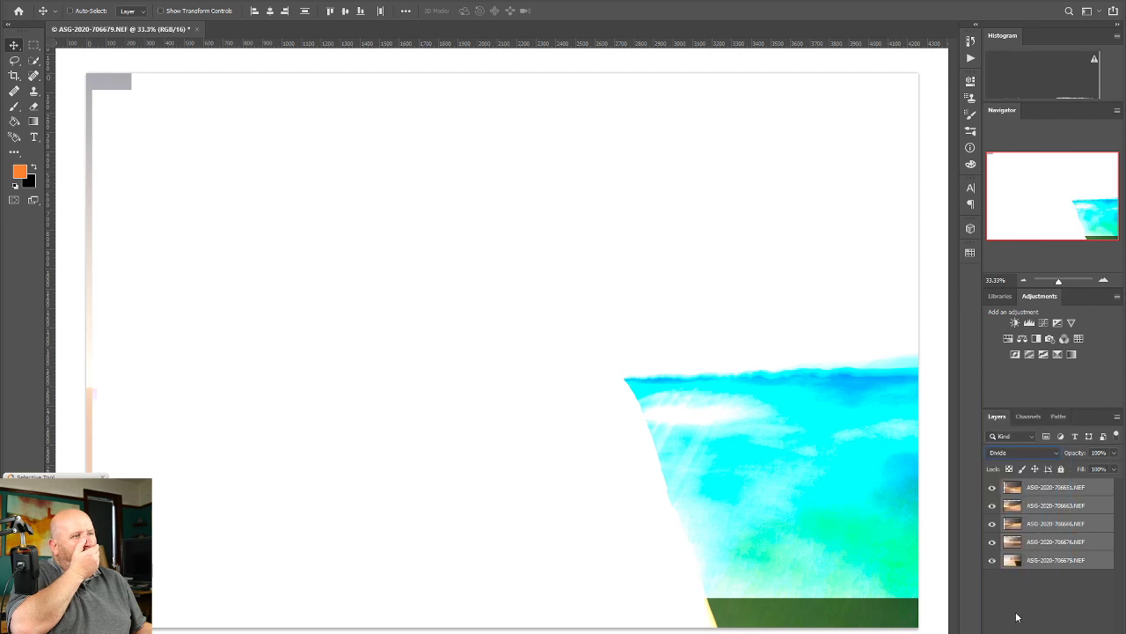
{"action": "left_click", "coordinate": [1036, 453]}
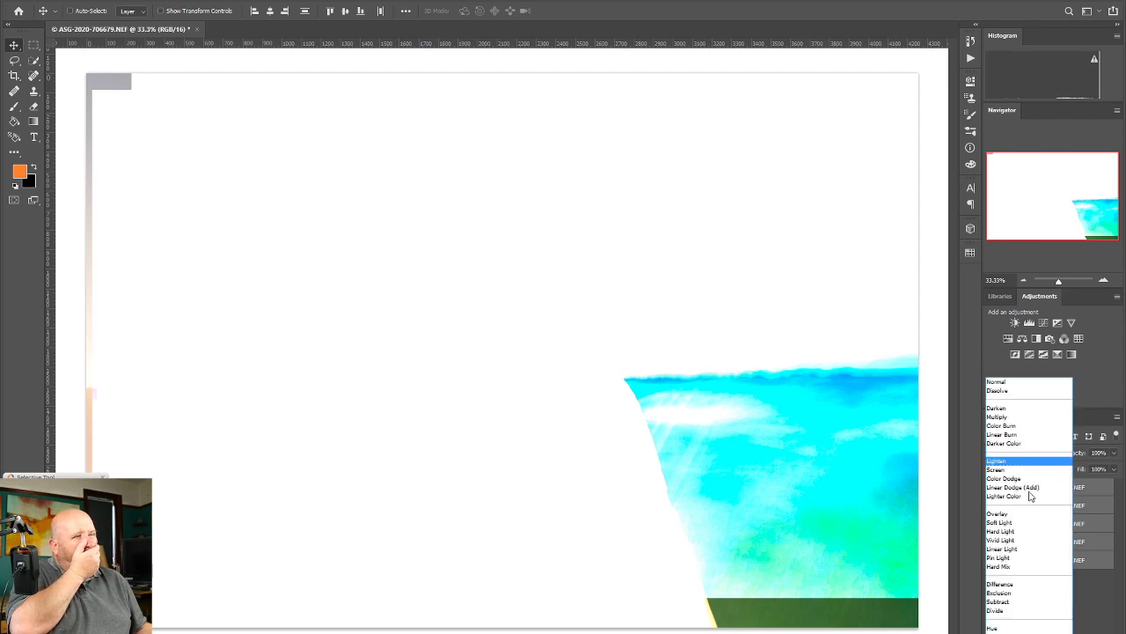
{"action": "left_click", "coordinate": [1028, 524]}
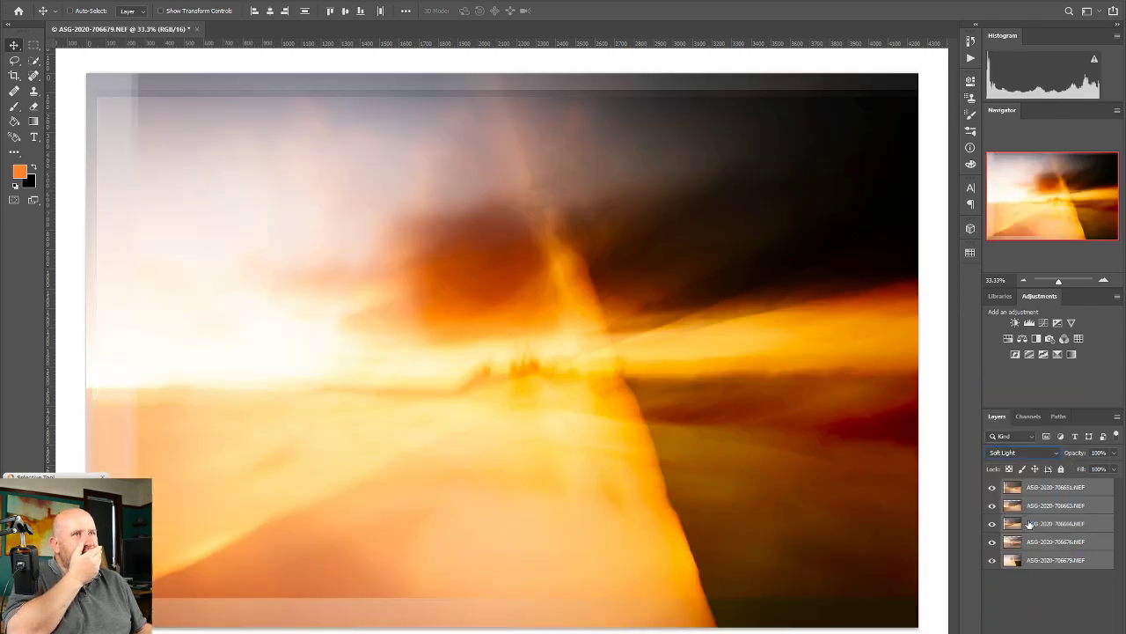
Compare the blend with and without layer ASG-2020-706651.NEF, and with and without the lowest layer, ASG-2020-706679.NEF
{"action": "left_click", "coordinate": [993, 489]}
{"action": "left_click", "coordinate": [992, 489]}
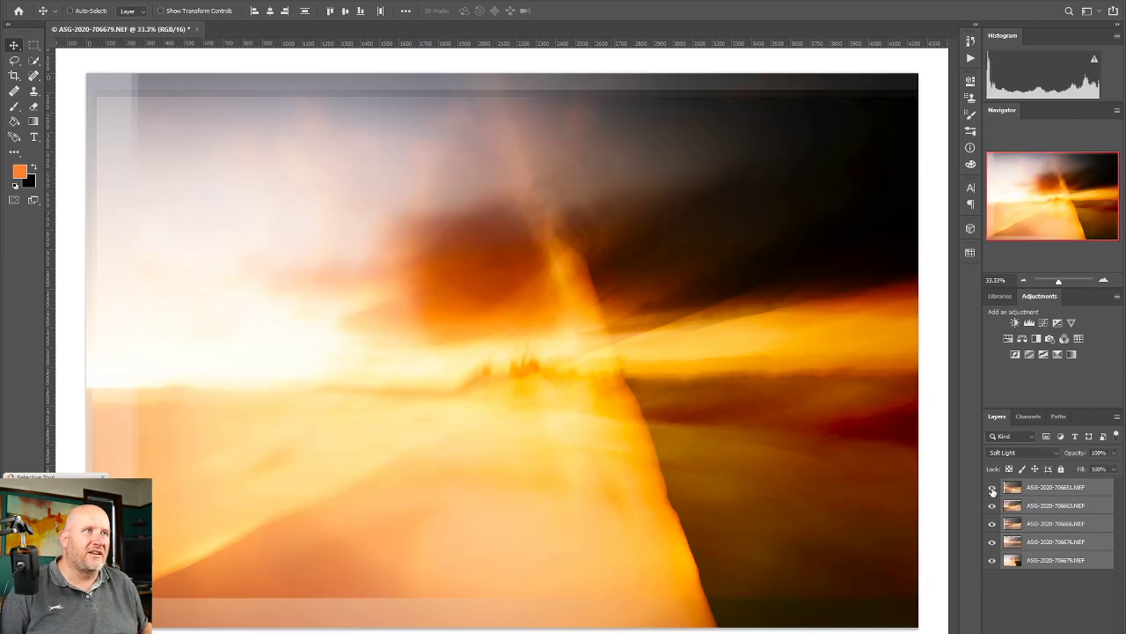
{"action": "left_click", "coordinate": [993, 489]}
{"action": "left_click", "coordinate": [993, 489]}
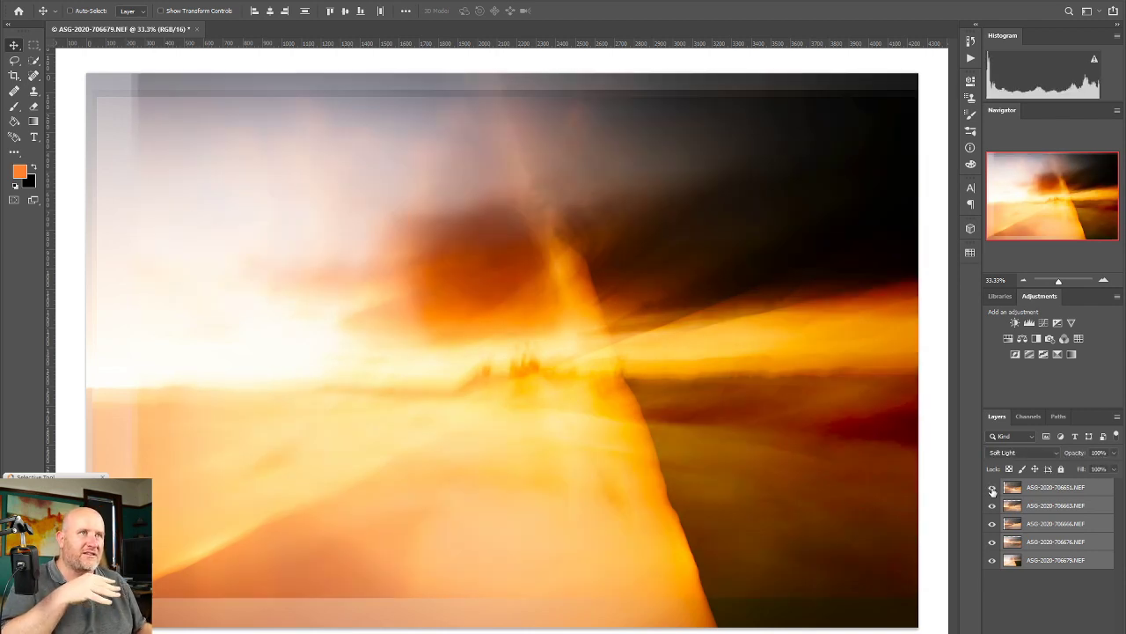
{"action": "left_click", "coordinate": [992, 560]}
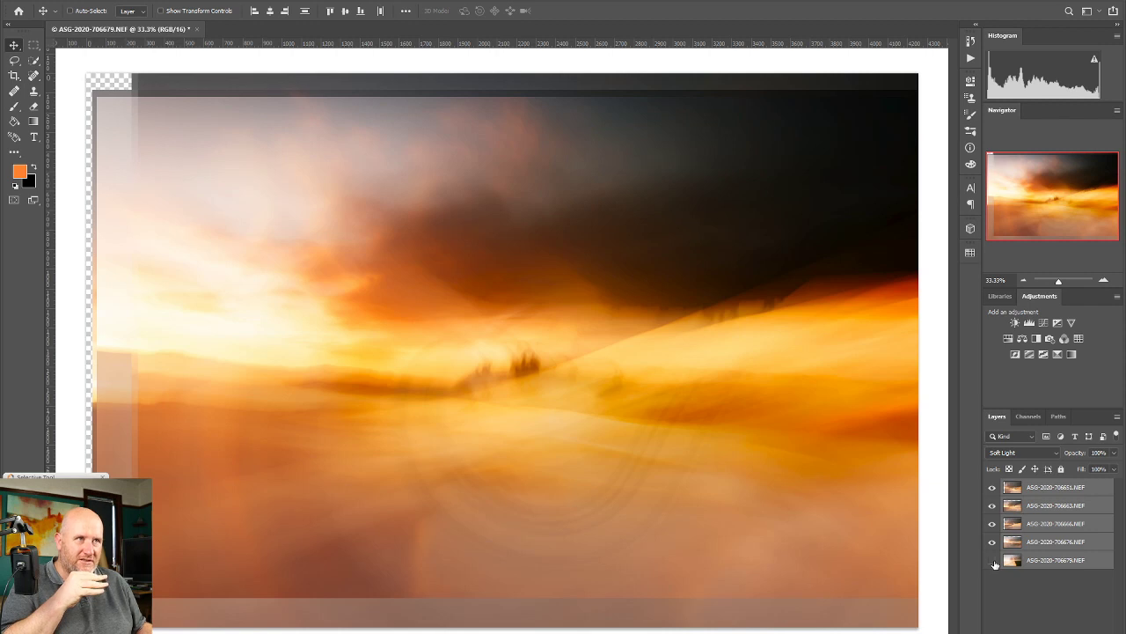
{"action": "left_click", "coordinate": [993, 561]}
{"action": "left_click", "coordinate": [993, 562]}
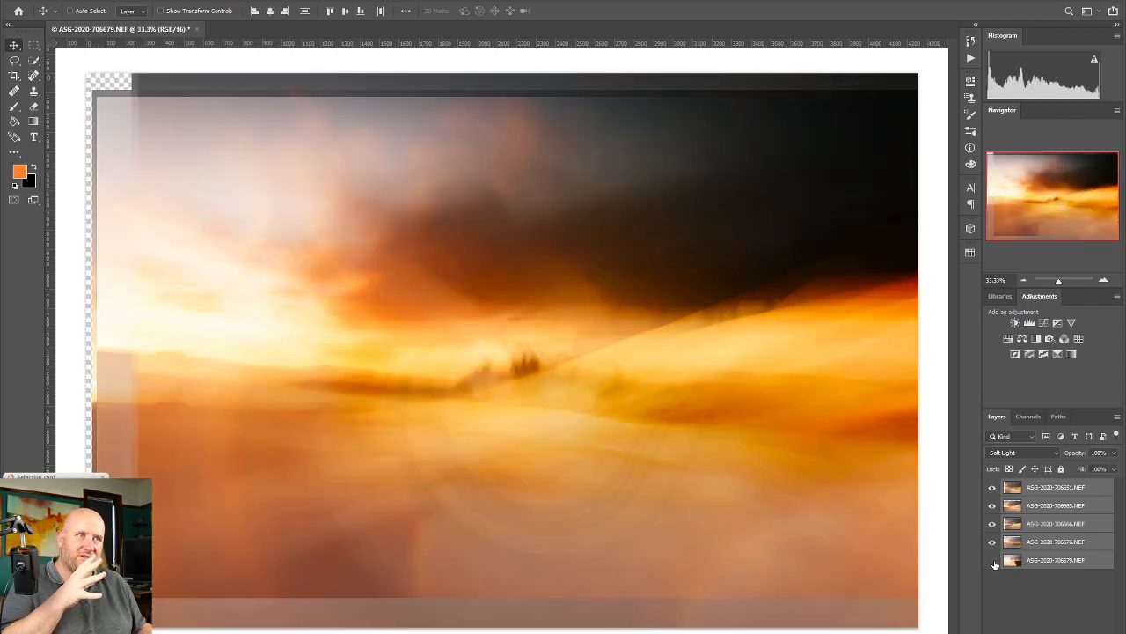
{"action": "left_click", "coordinate": [993, 562]}
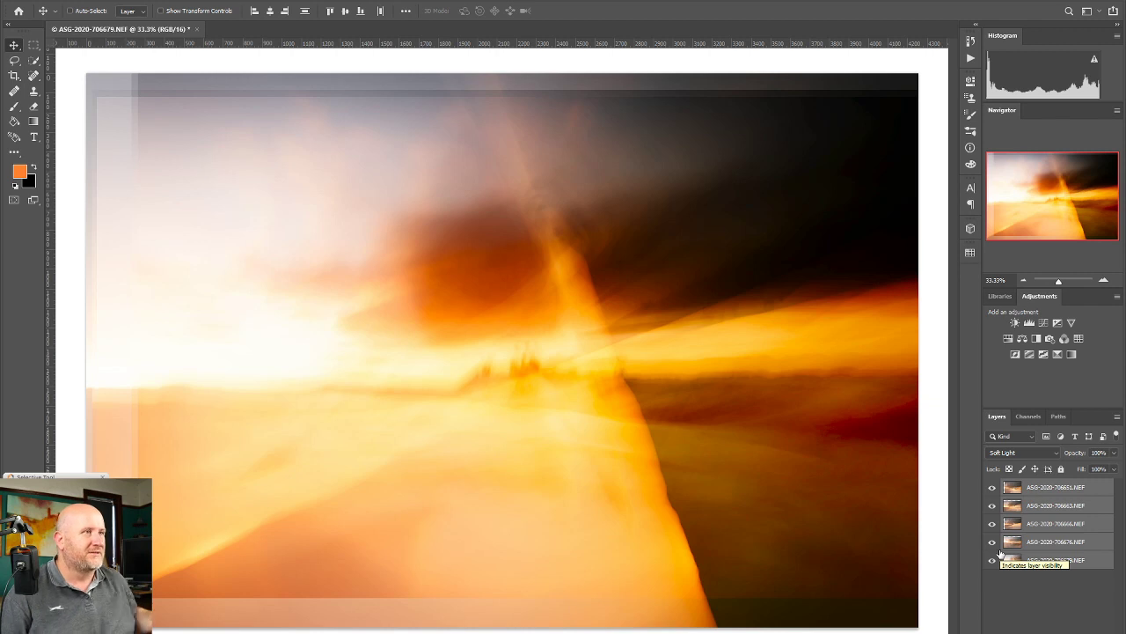
Hide the lowest layer while checking the effect of each of the other four layers individually, and show it again
{"action": "left_click", "coordinate": [992, 560]}
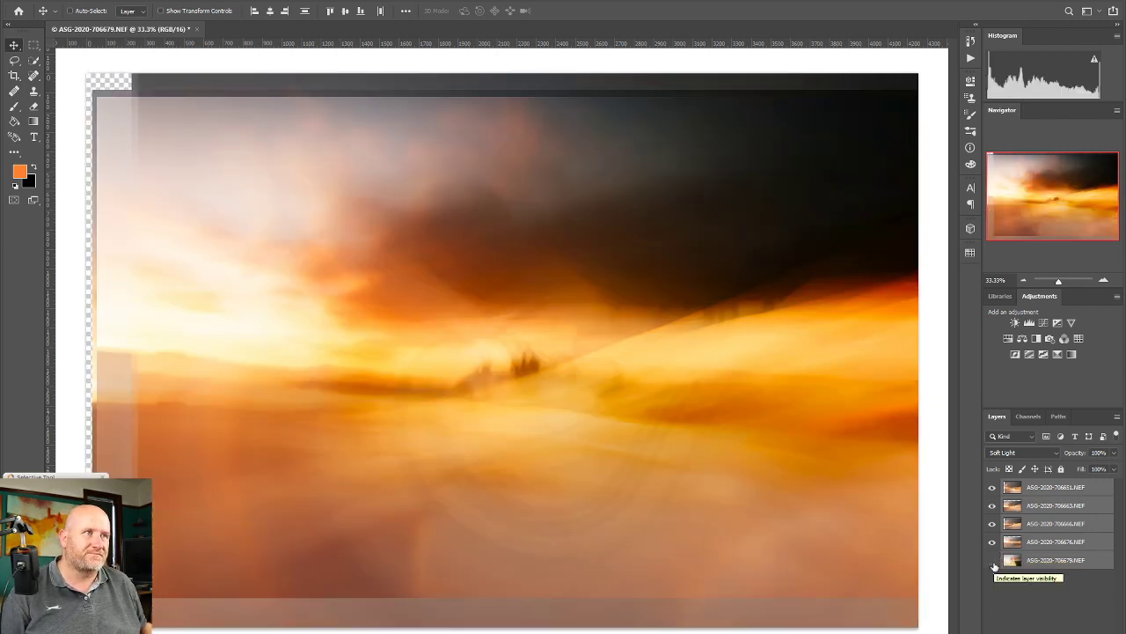
{"action": "left_click", "coordinate": [993, 542]}
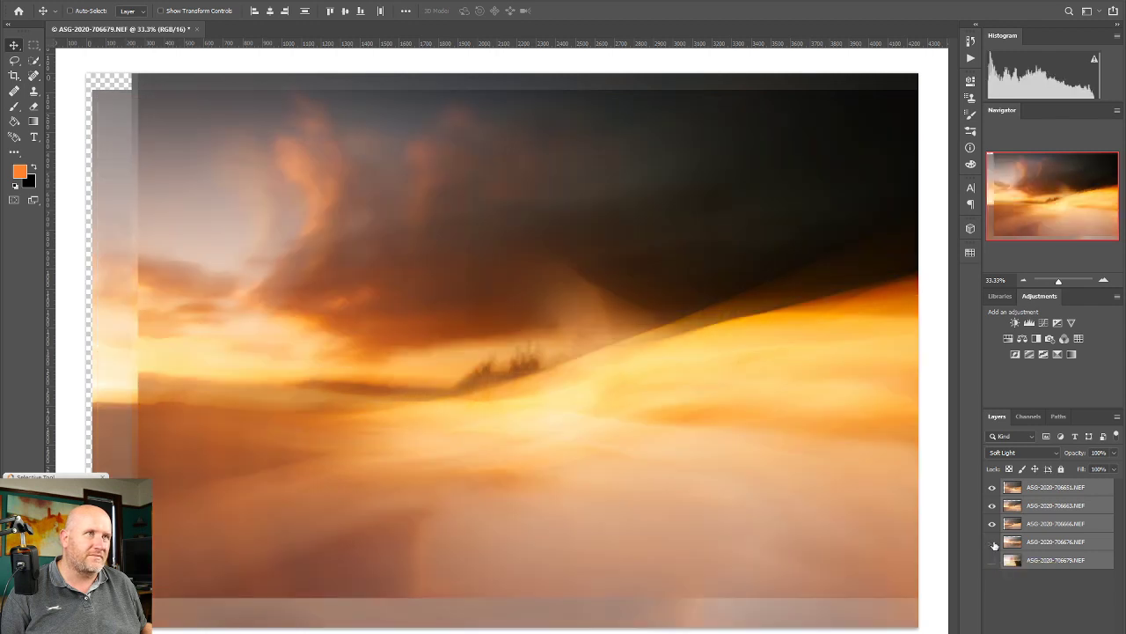
{"action": "left_click", "coordinate": [992, 542]}
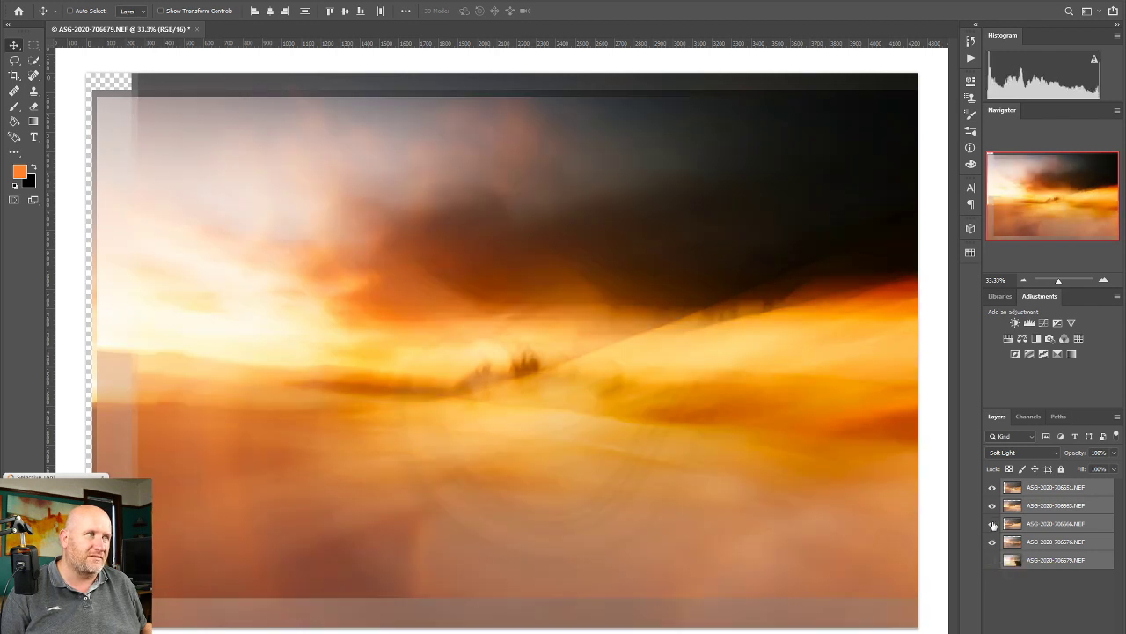
{"action": "left_click", "coordinate": [993, 526]}
{"action": "left_click", "coordinate": [993, 526]}
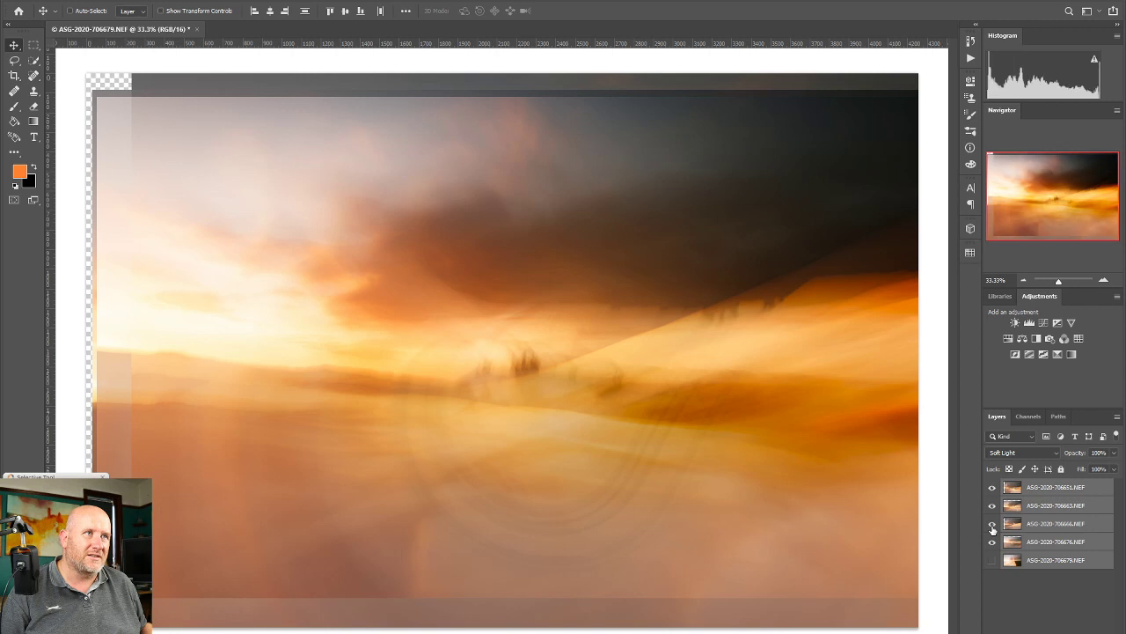
{"action": "left_click", "coordinate": [992, 506]}
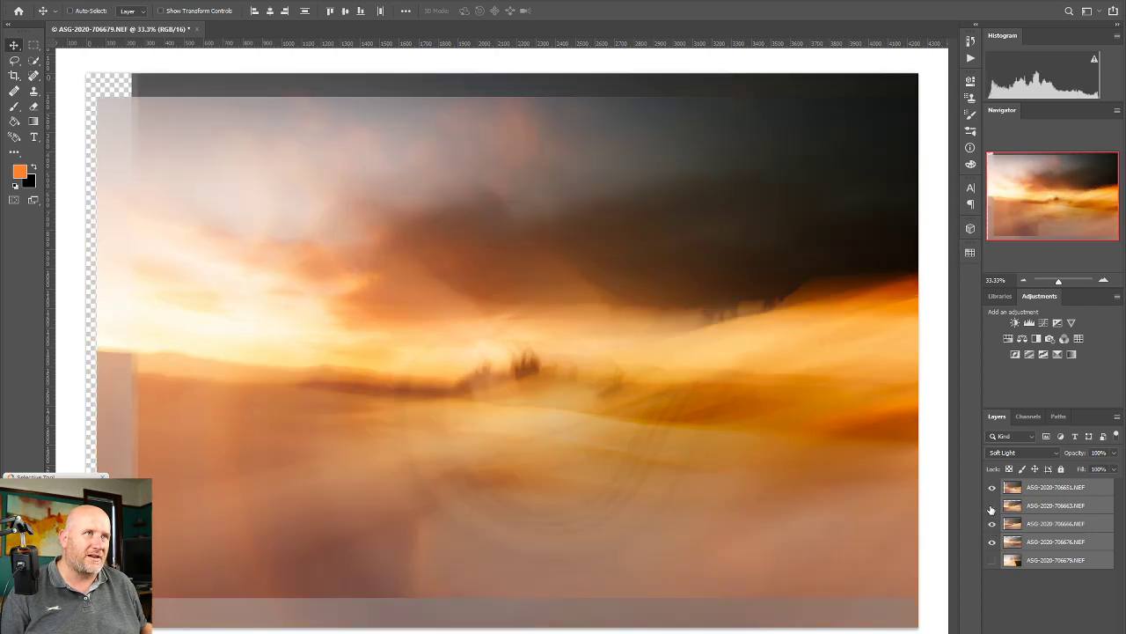
{"action": "left_click", "coordinate": [992, 506]}
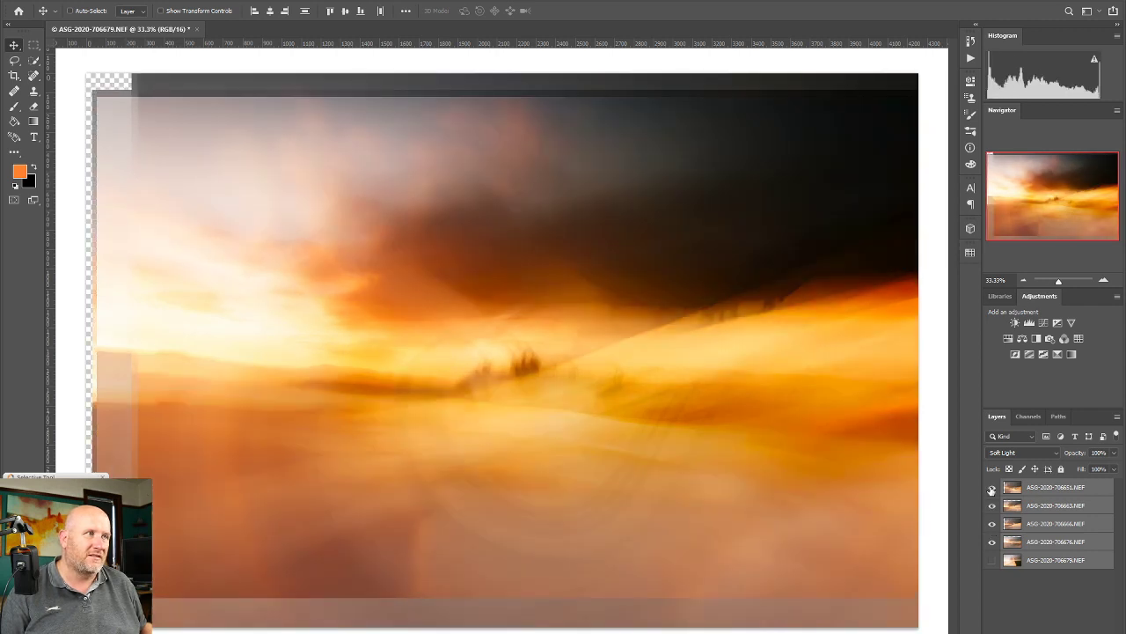
{"action": "left_click", "coordinate": [992, 488]}
{"action": "left_click", "coordinate": [992, 488]}
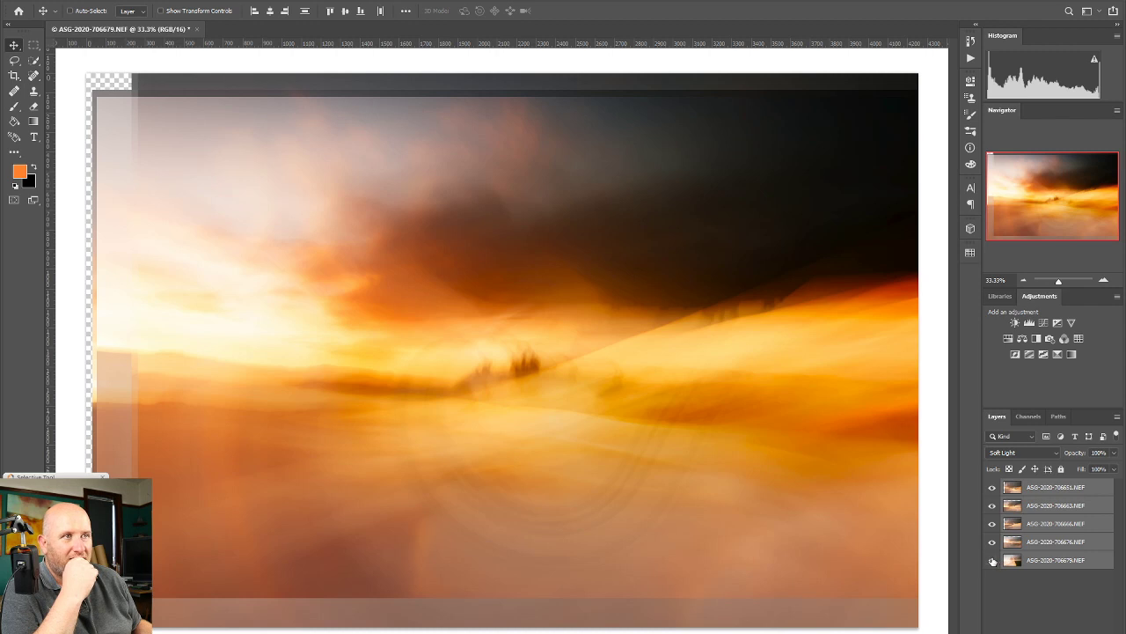
{"action": "left_click", "coordinate": [992, 560]}
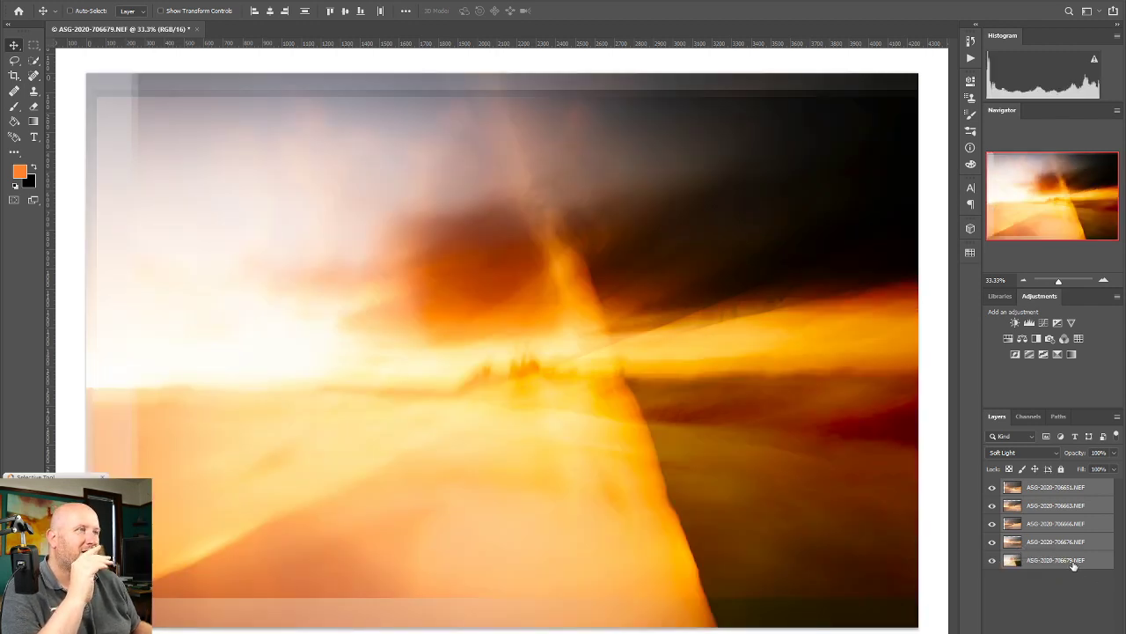
Move layer ASG-2020-706679.NEF to the top of the layer stack and lower its opacity to 47%
{"action": "left_click", "coordinate": [1069, 487]}
{"action": "left_click_drag", "start_coordinate": [1056, 560], "coordinate": [1059, 486]}
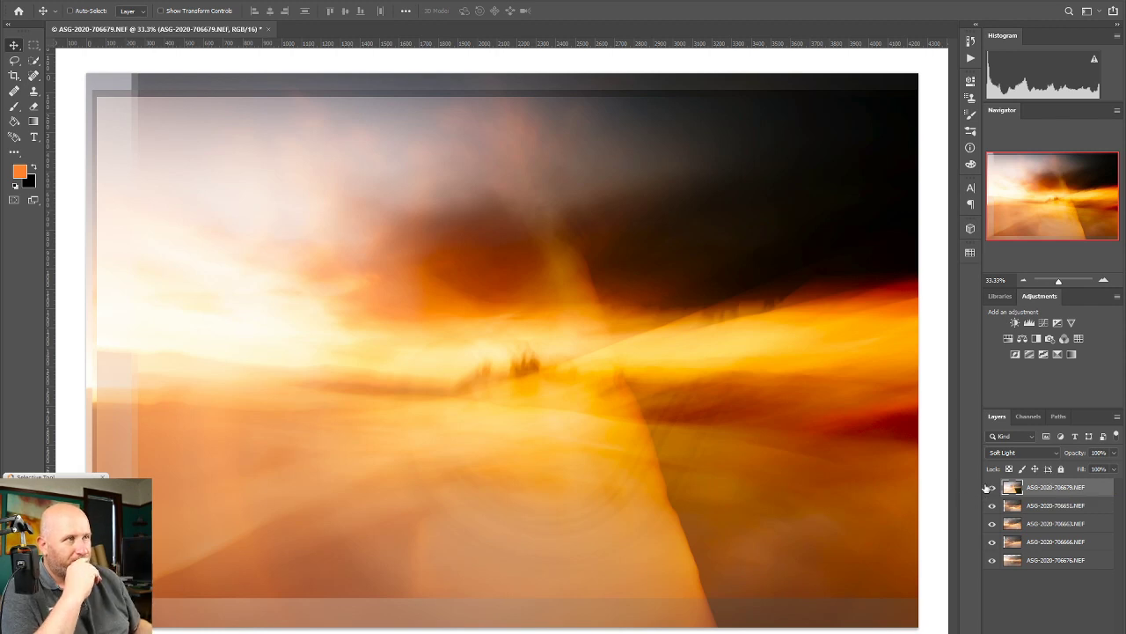
{"action": "left_click", "coordinate": [992, 489]}
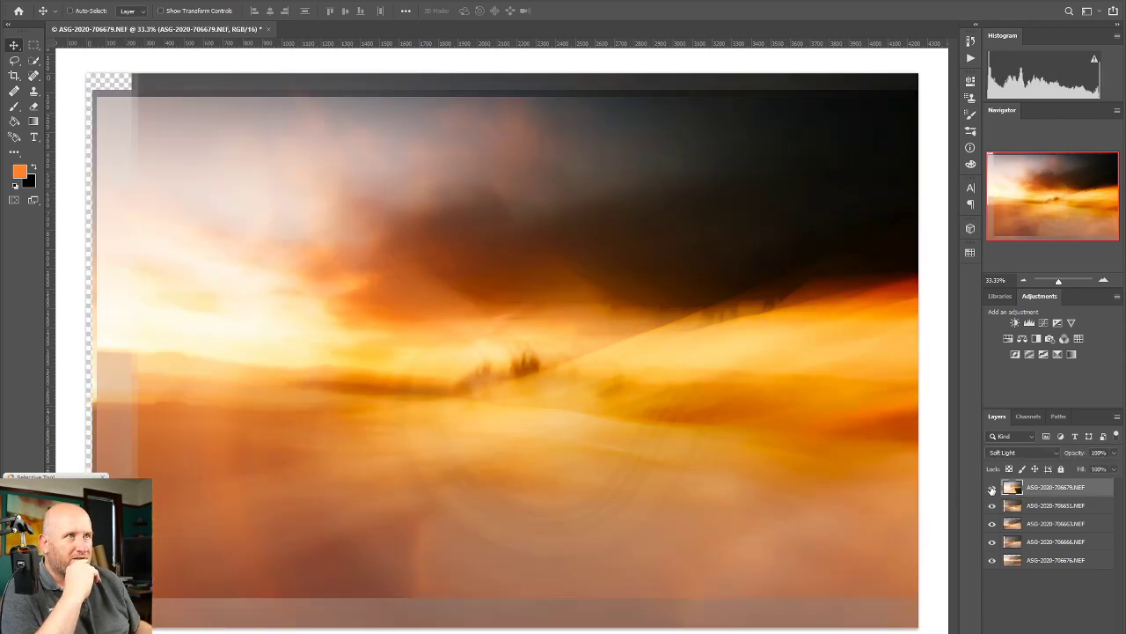
{"action": "left_click", "coordinate": [991, 489]}
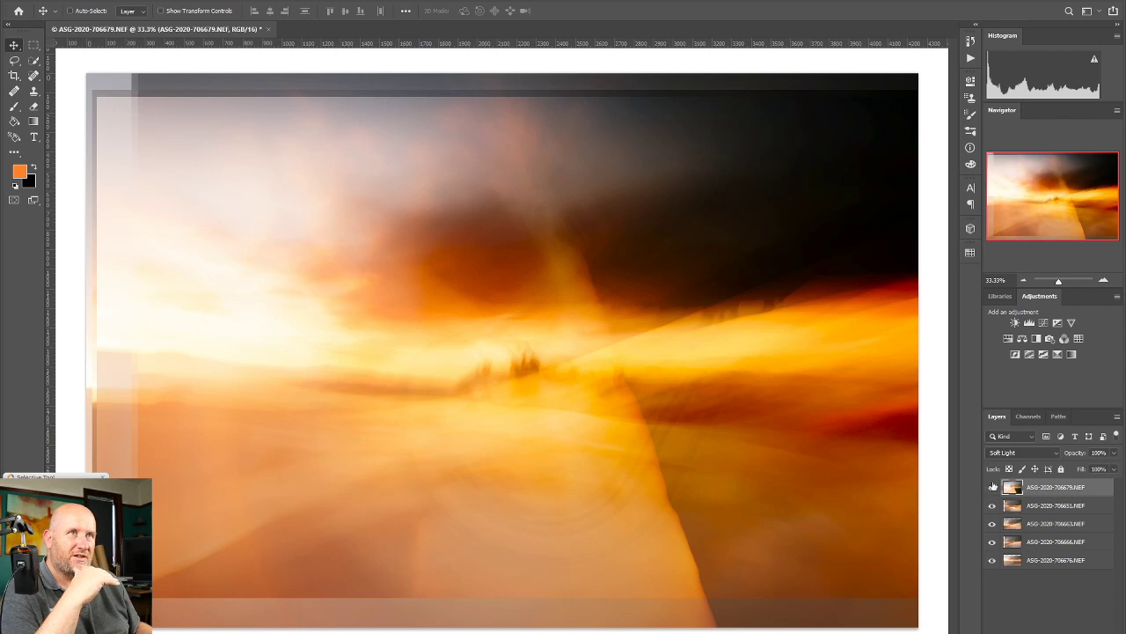
{"action": "left_click_drag", "start_coordinate": [1052, 562], "coordinate": [1061, 487]}
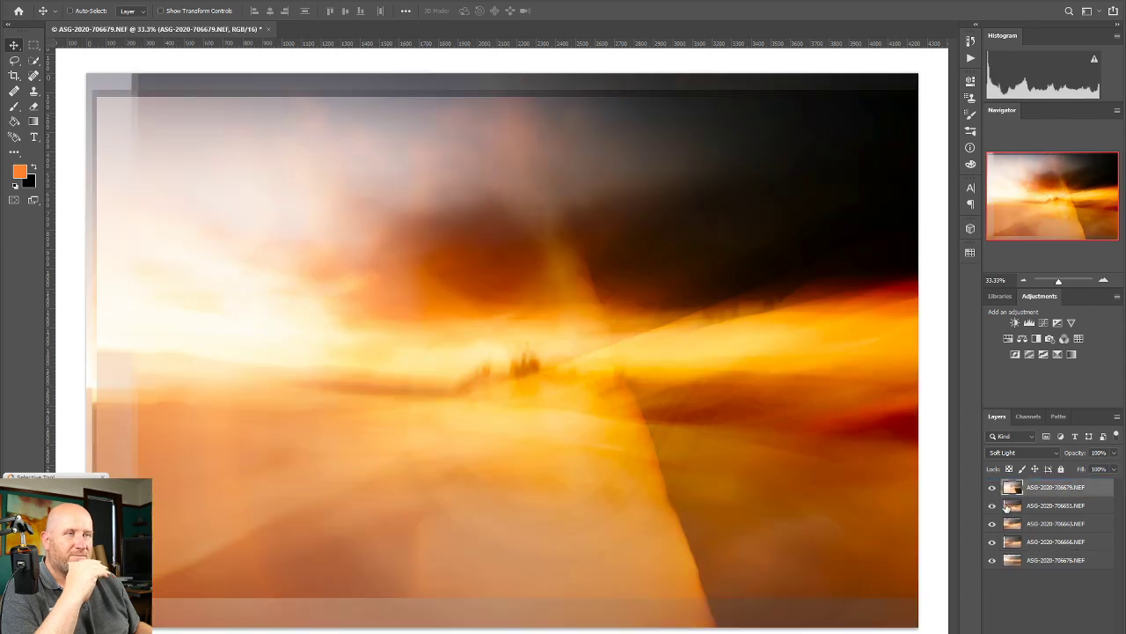
{"action": "left_click", "coordinate": [1114, 452]}
{"action": "left_click_drag", "start_coordinate": [1115, 468], "coordinate": [1085, 468]}
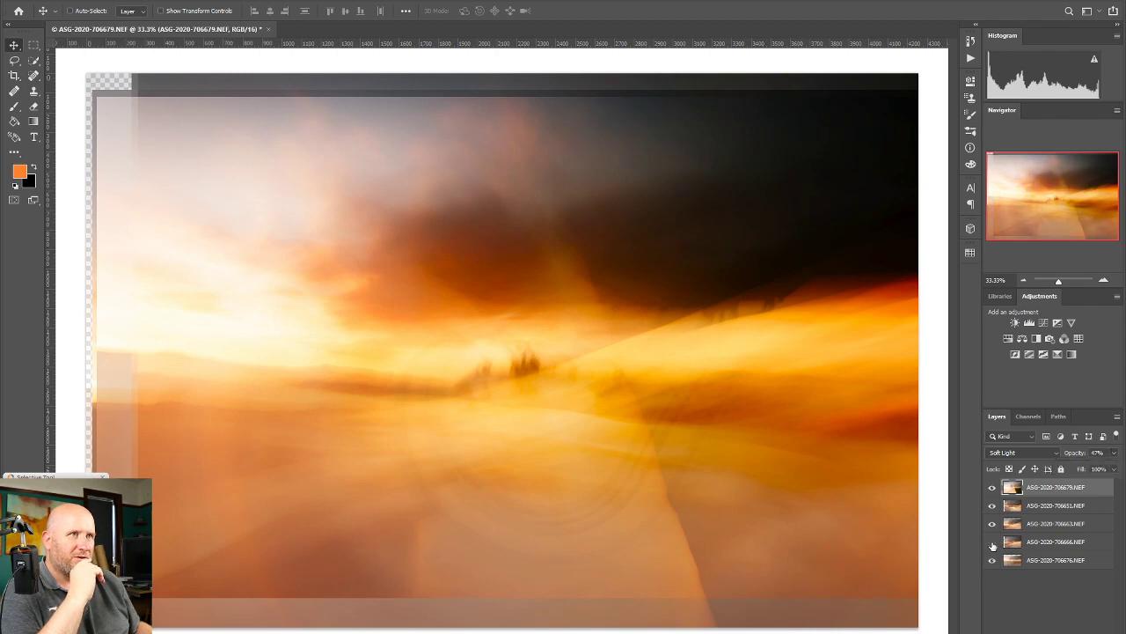
Compare the composite with and without layers ASG-2020-706666.NEF and ASG-2020-706663.NEF
{"action": "left_click", "coordinate": [992, 542]}
{"action": "left_click", "coordinate": [993, 543]}
{"action": "left_click", "coordinate": [992, 524]}
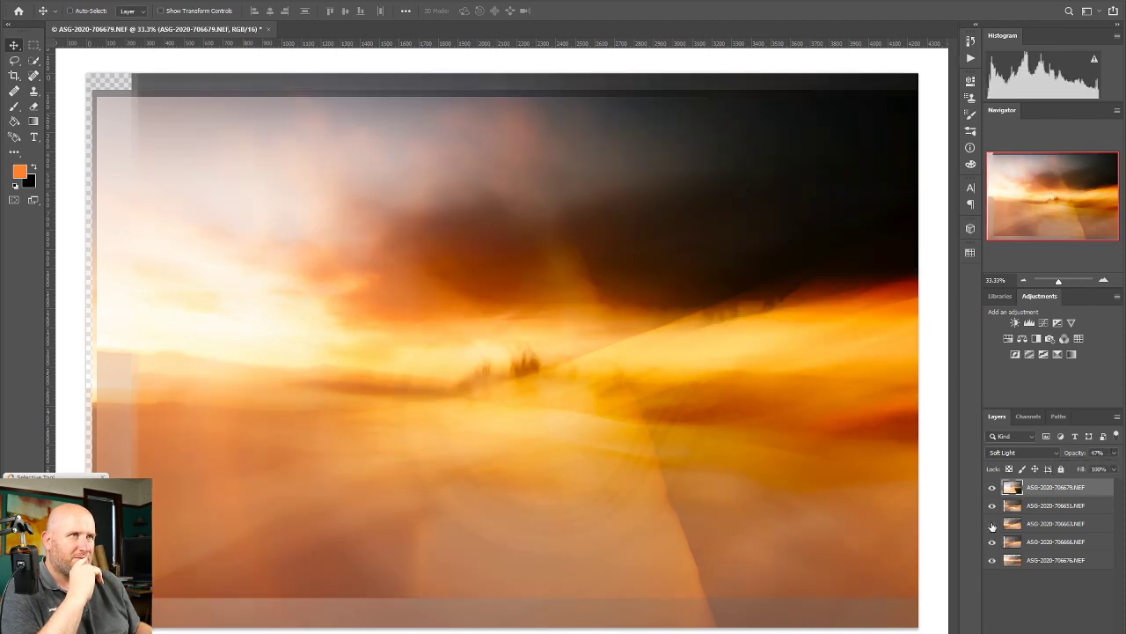
{"action": "left_click", "coordinate": [992, 524]}
Check the effect of layer ASG-2020-706663.NEF by hiding and showing it, and add a white layer mask to it
{"action": "left_click", "coordinate": [1038, 525]}
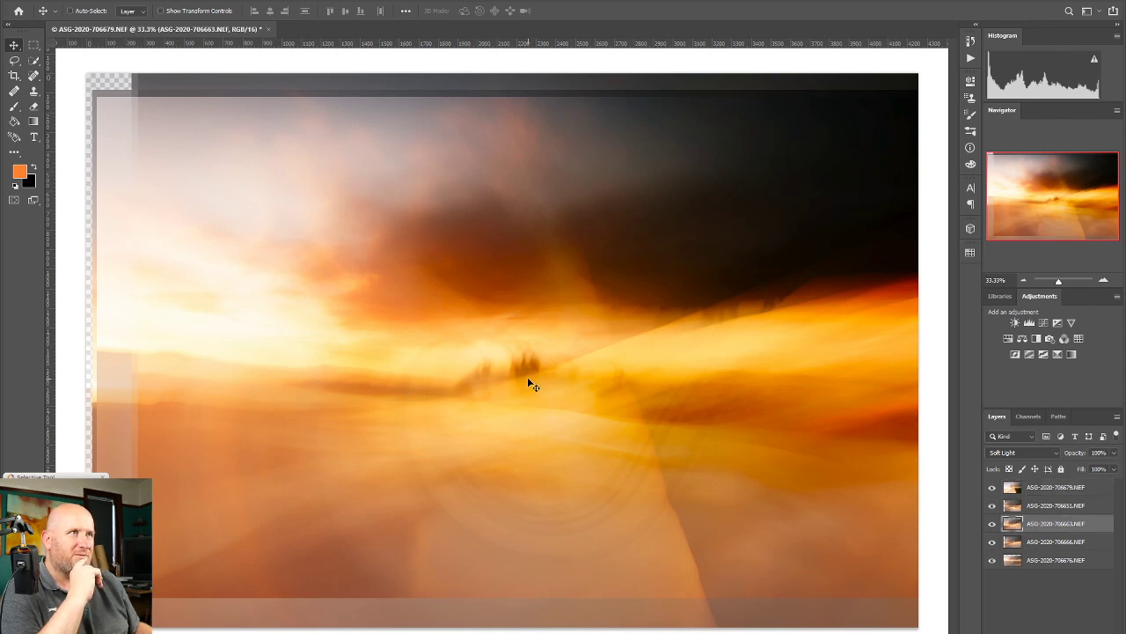
{"action": "left_click", "coordinate": [993, 525]}
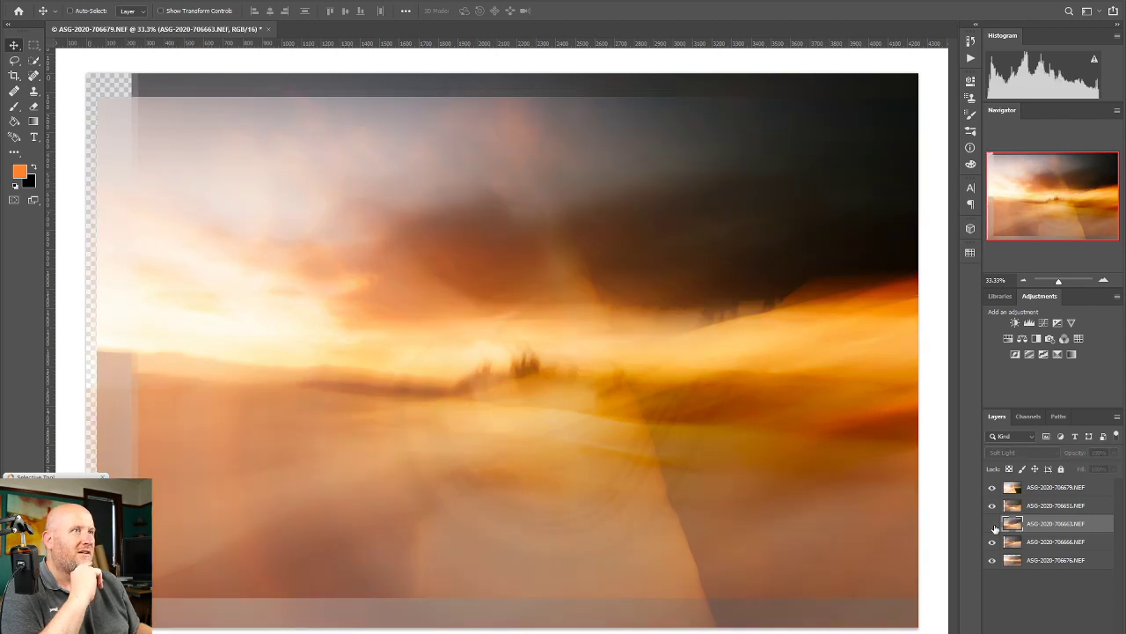
{"action": "left_click", "coordinate": [993, 525]}
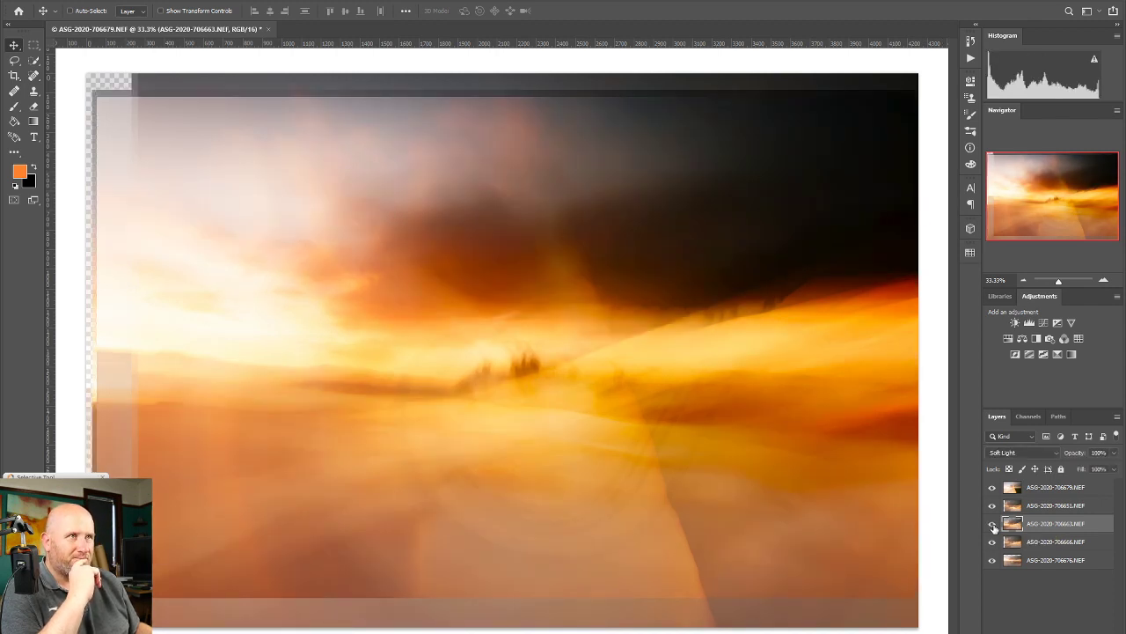
{"action": "left_click", "coordinate": [994, 525]}
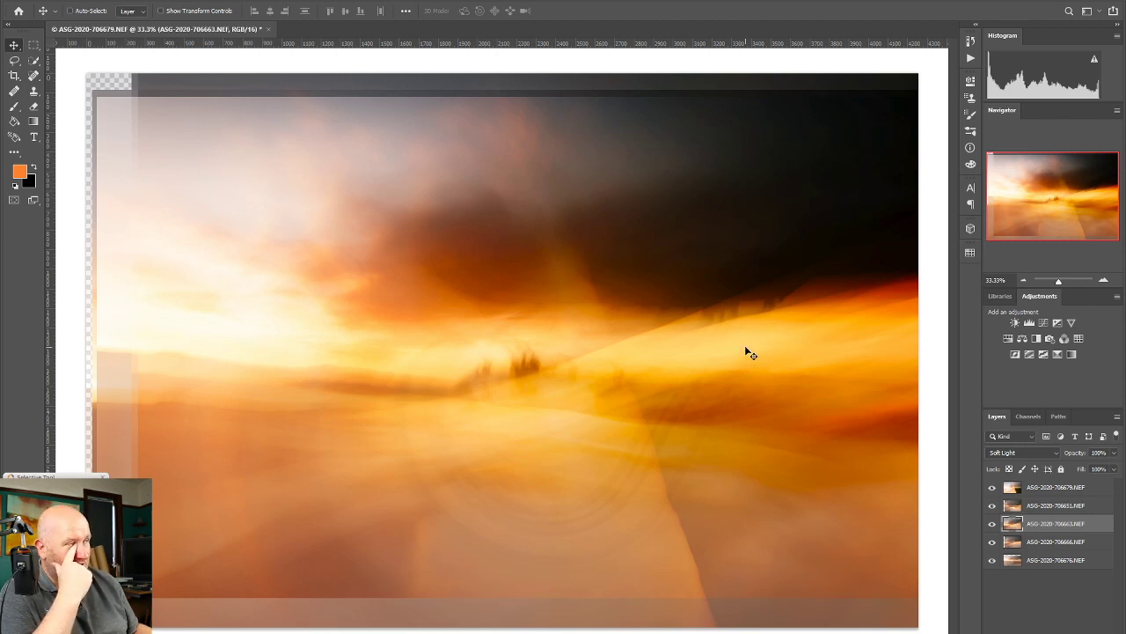
{"action": "left_click", "coordinate": [993, 523]}
{"action": "left_click", "coordinate": [993, 524]}
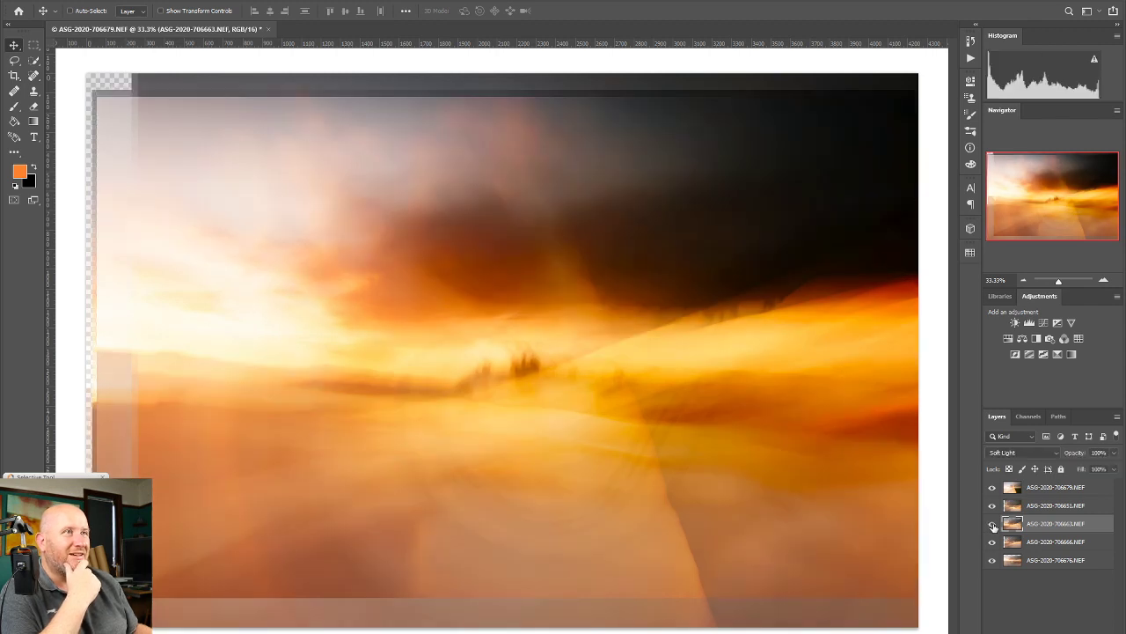
{"action": "left_click", "coordinate": [993, 524]}
{"action": "left_click", "coordinate": [993, 525]}
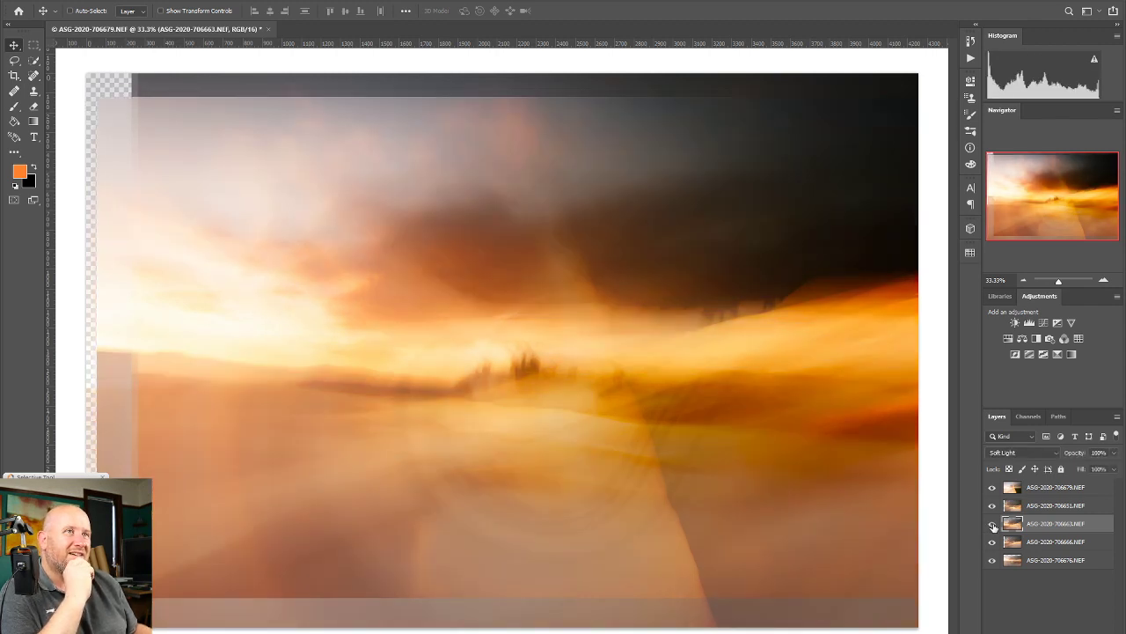
{"action": "left_click", "coordinate": [993, 525]}
{"action": "left_click", "coordinate": [992, 525]}
{"action": "left_click", "coordinate": [993, 525]}
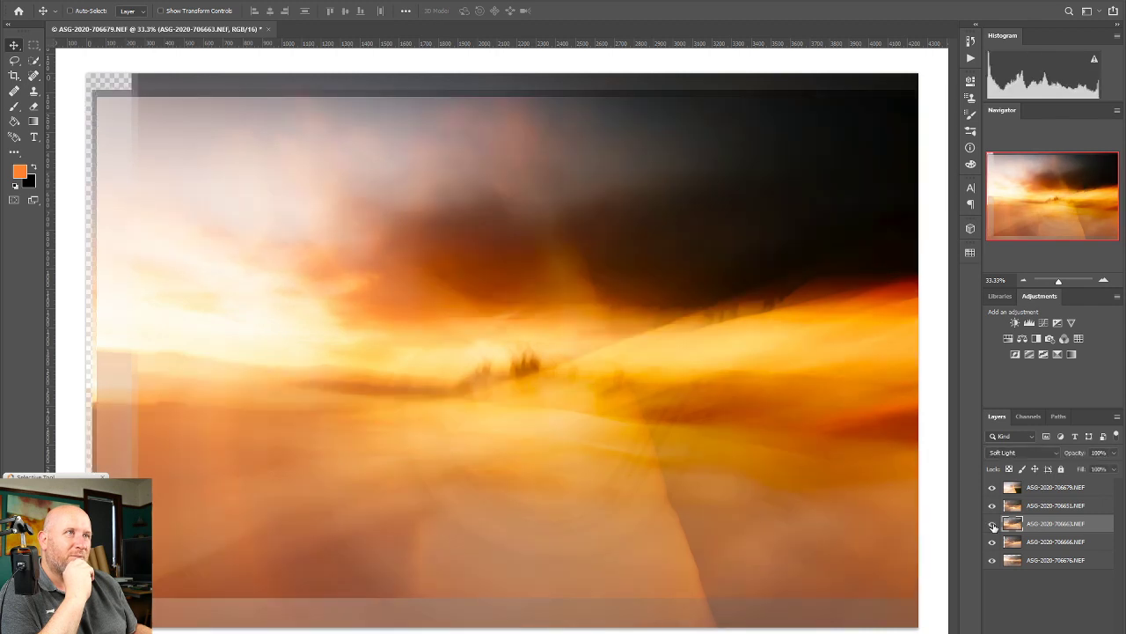
{"action": "left_click", "coordinate": [1047, 625]}
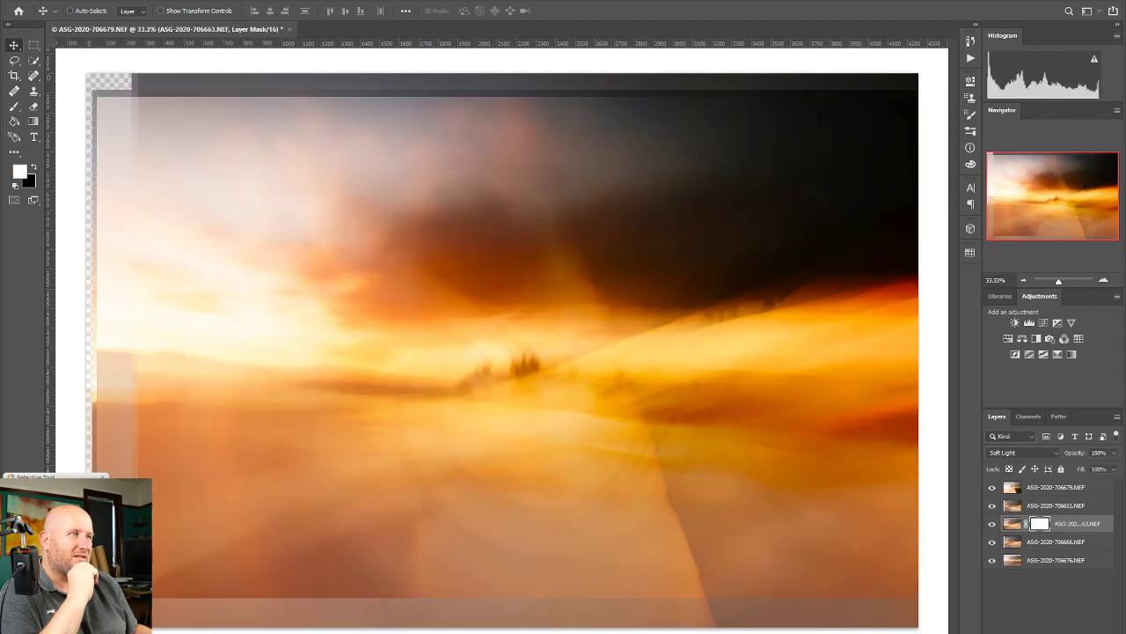
Paint black on the mask of layer ASG-2020-706663.NEF just beside the central trees, using a 1100 px brush at 49% opacity
{"action": "left_click", "coordinate": [14, 106]}
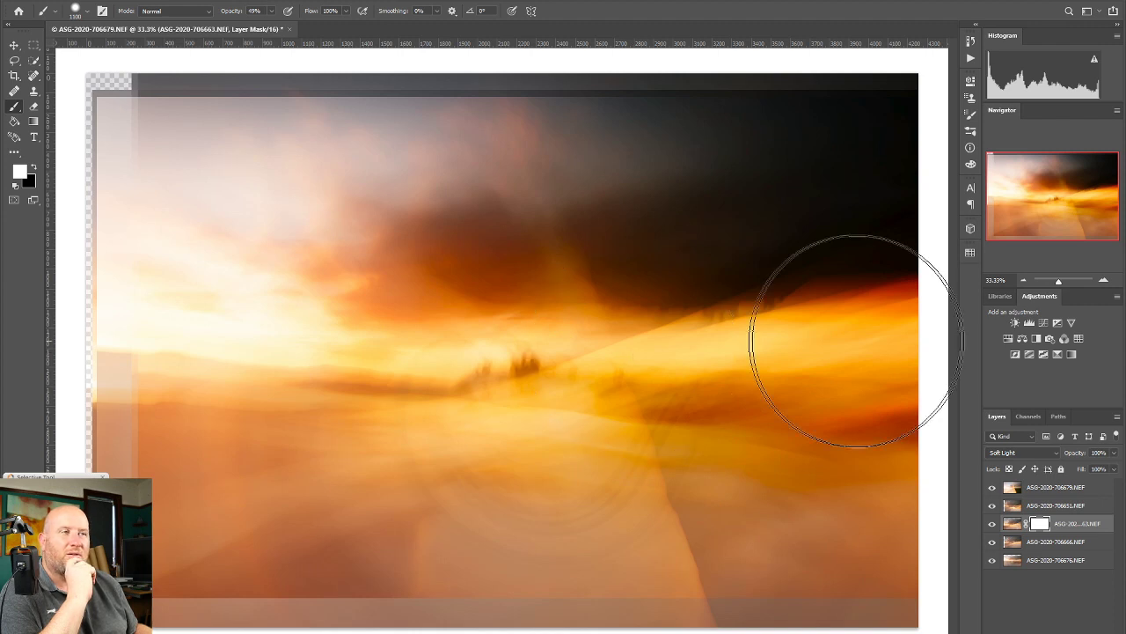
{"action": "left_click", "coordinate": [34, 168]}
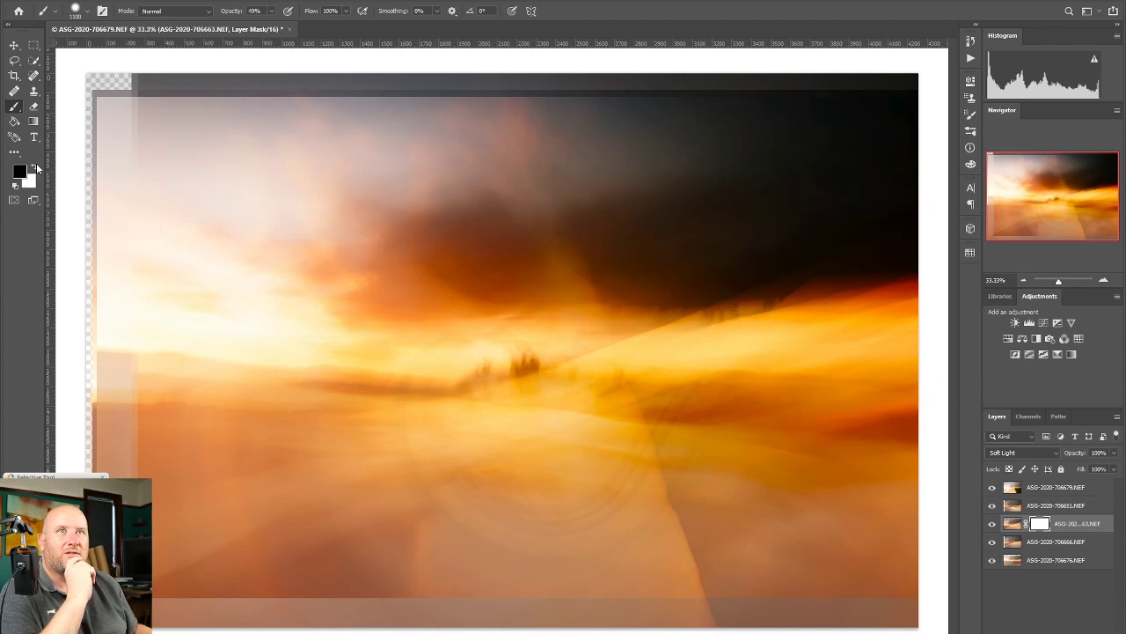
{"action": "left_click", "coordinate": [623, 333]}
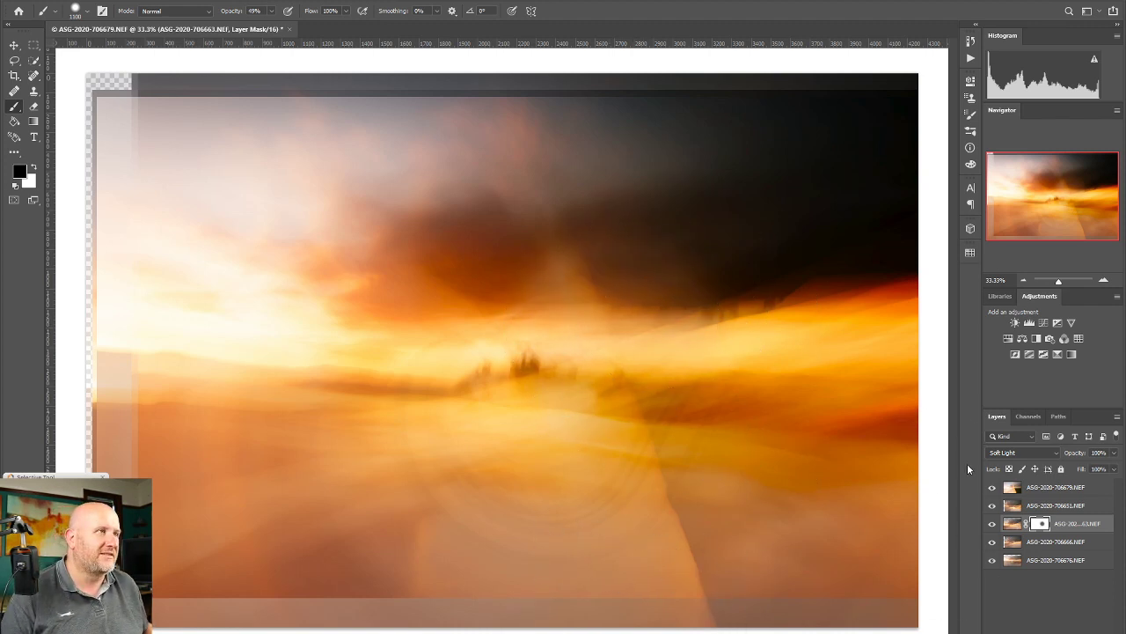
Compare the composite with and without layer ASG-2020-706663.NEF and the top layer ASG-2020-706679.NEF
{"action": "left_click", "coordinate": [993, 525]}
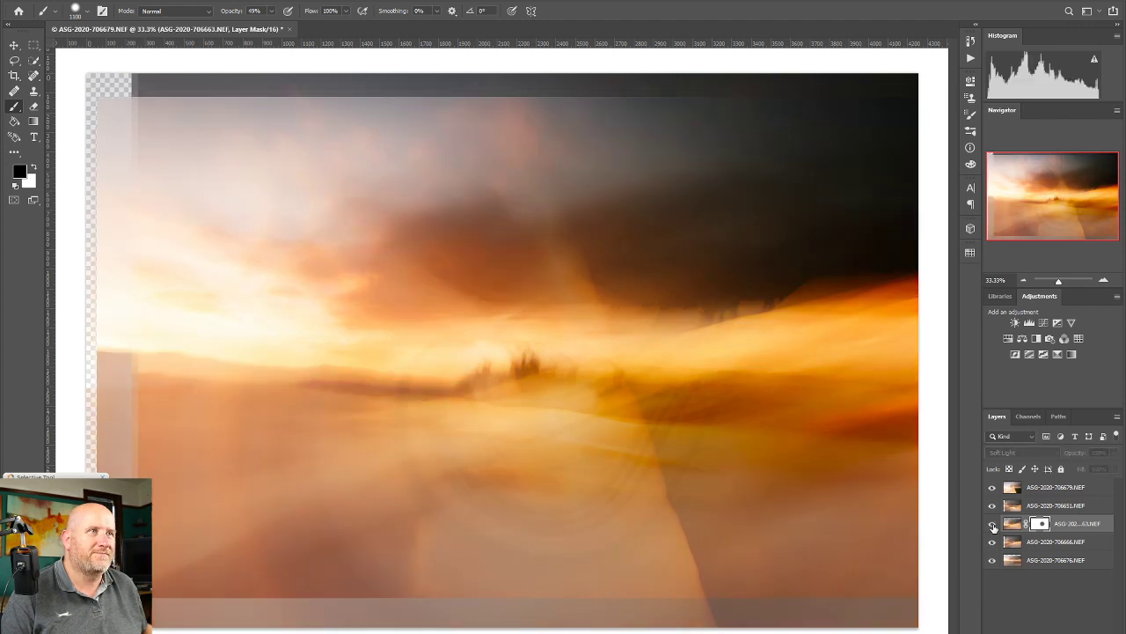
{"action": "left_click", "coordinate": [992, 524]}
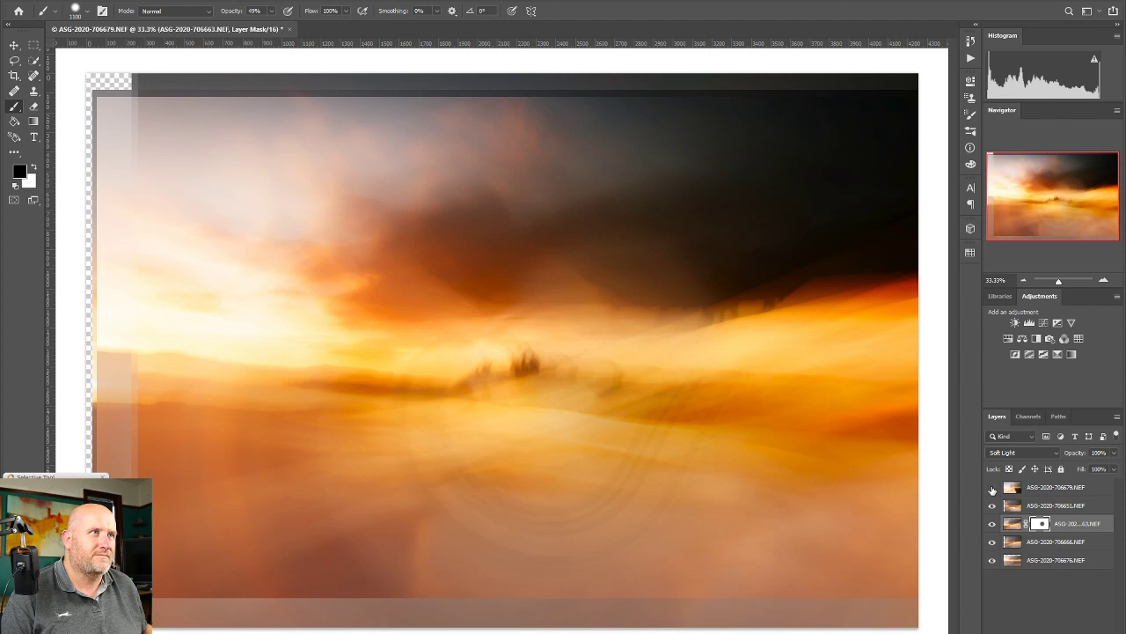
{"action": "left_click", "coordinate": [993, 490]}
{"action": "left_click", "coordinate": [992, 490]}
{"action": "left_click", "coordinate": [993, 489]}
{"action": "left_click", "coordinate": [993, 489]}
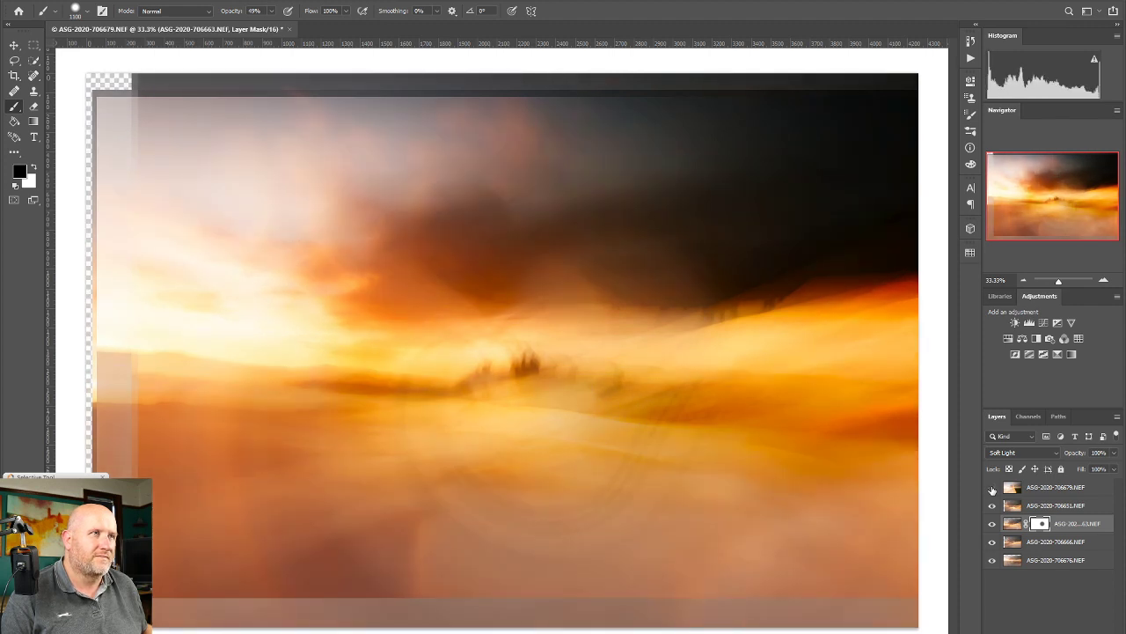
{"action": "left_click", "coordinate": [993, 490]}
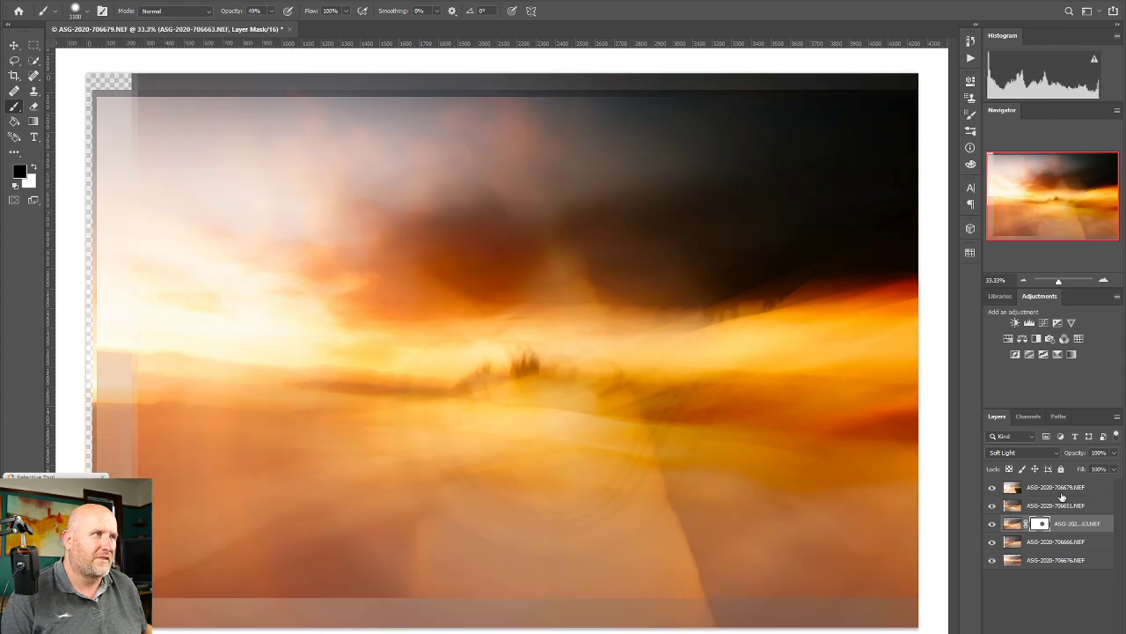
Add a white layer mask to ASG-2020-706679.NEF, try painting black over the lower central edge, and undo the painting
{"action": "left_click", "coordinate": [1060, 488]}
{"action": "key", "text": "ctrl+alt+m"}
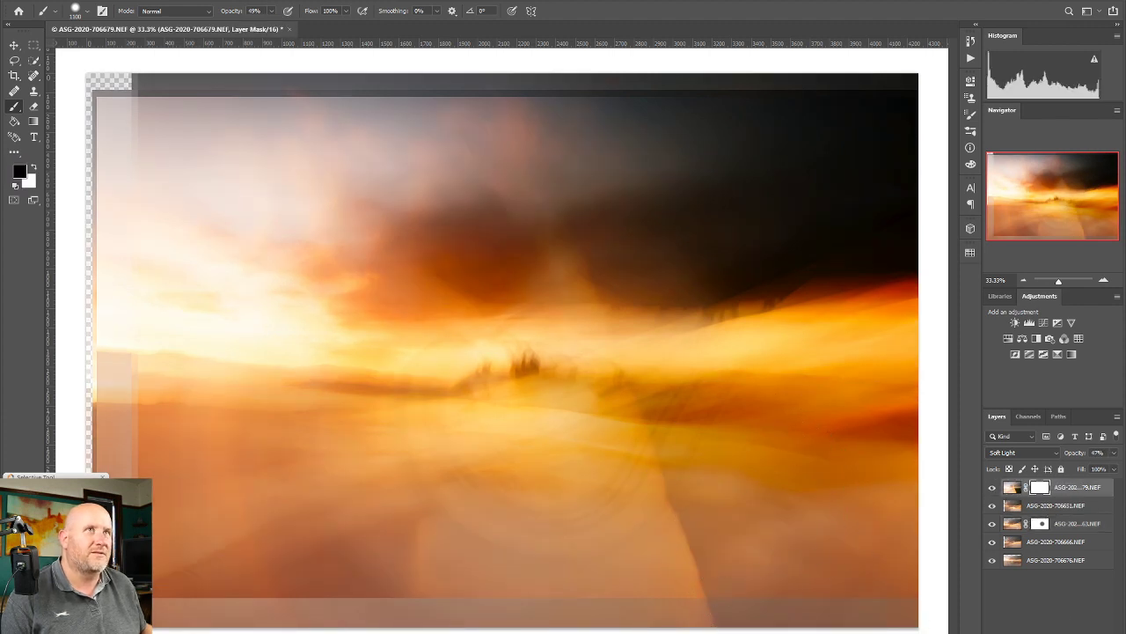
{"action": "left_click_drag", "start_coordinate": [623, 464], "coordinate": [675, 620]}
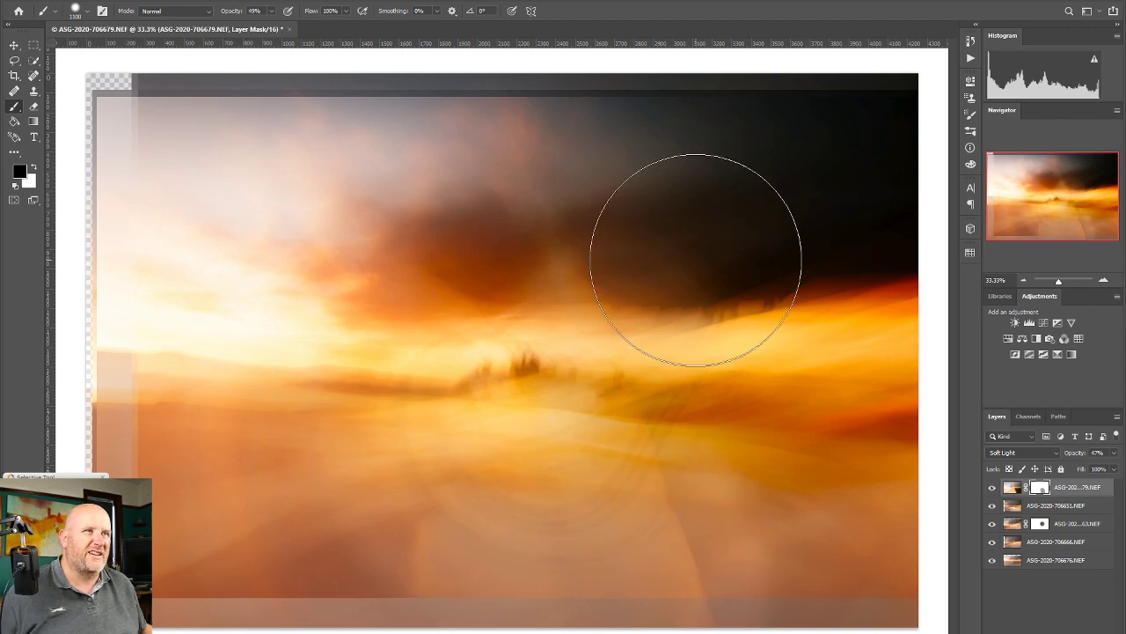
{"action": "key", "text": "ctrl+z"}
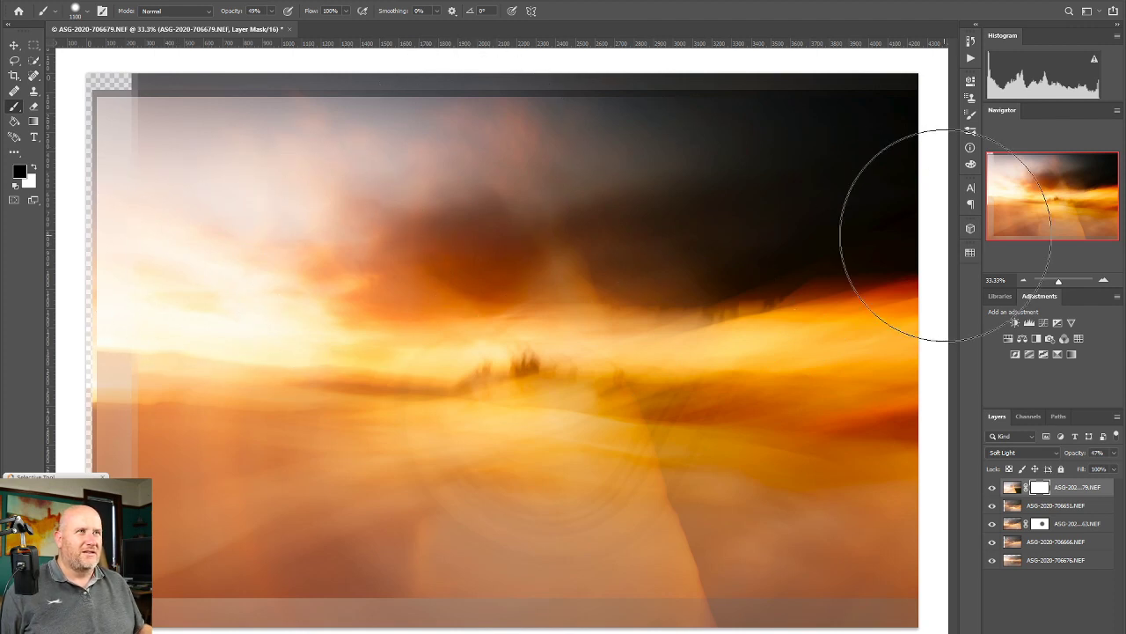
Shift layer ASG-2020-706666.NEF slightly down and left, checking its effect by hiding and showing it
{"action": "left_click", "coordinate": [991, 542]}
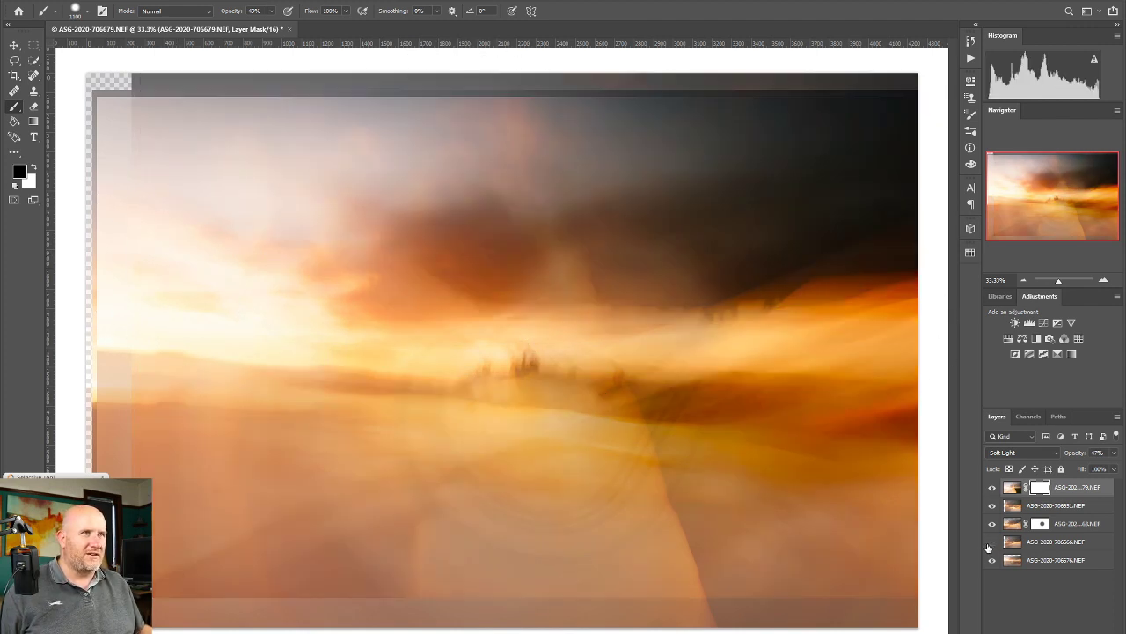
{"action": "left_click", "coordinate": [992, 542]}
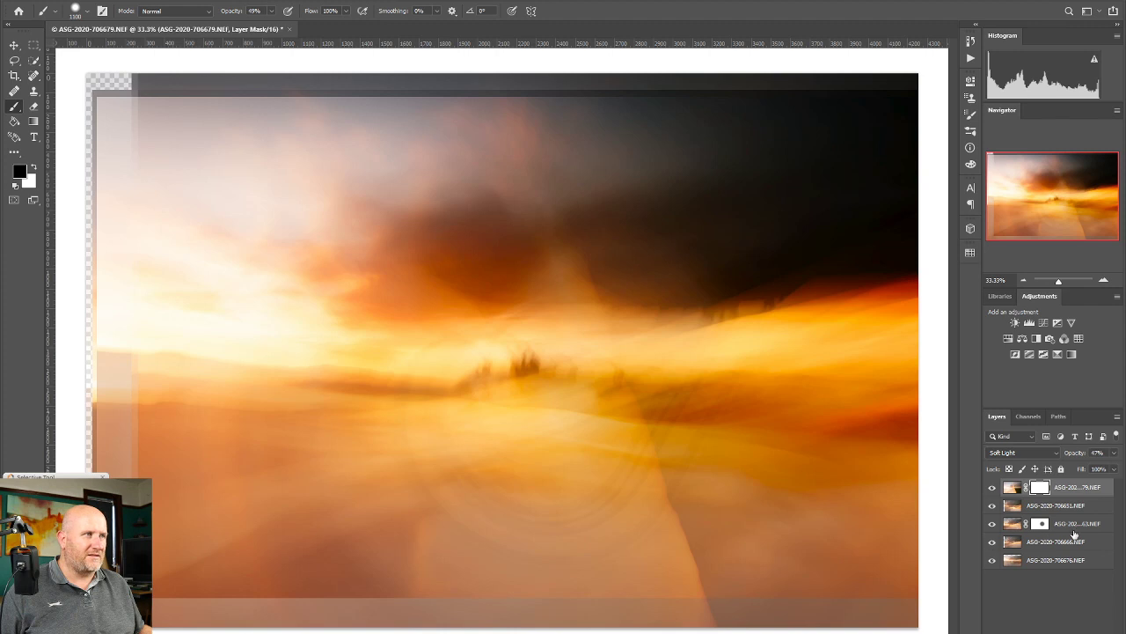
{"action": "left_click", "coordinate": [1065, 547]}
{"action": "key", "text": "v"}
{"action": "mouse_move", "coordinate": [378, 214]}
{"action": "left_mouse_down"}
{"action": "mouse_move", "coordinate": [372, 271]}
{"action": "mouse_move", "coordinate": [369, 230]}
{"action": "left_mouse_up"}
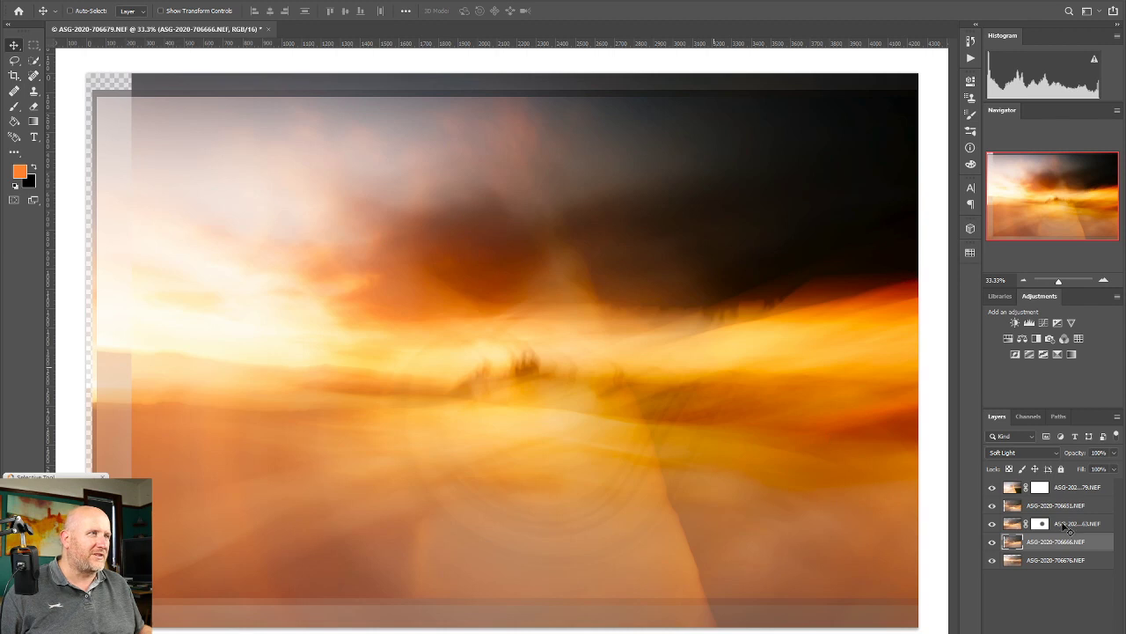
{"action": "left_click", "coordinate": [993, 541]}
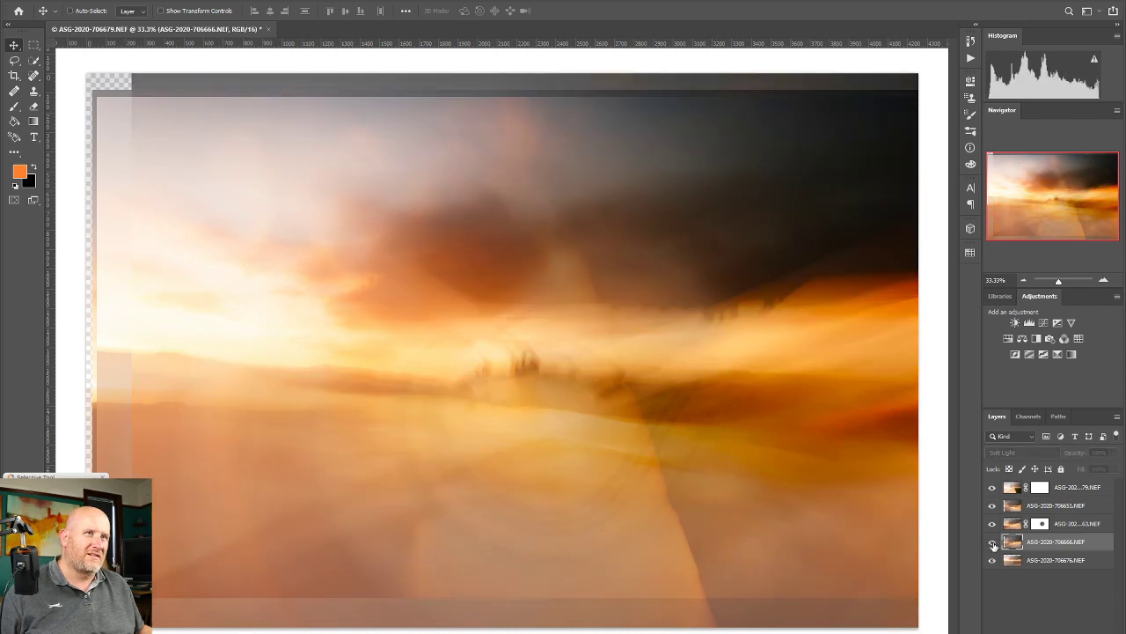
{"action": "left_click", "coordinate": [993, 542]}
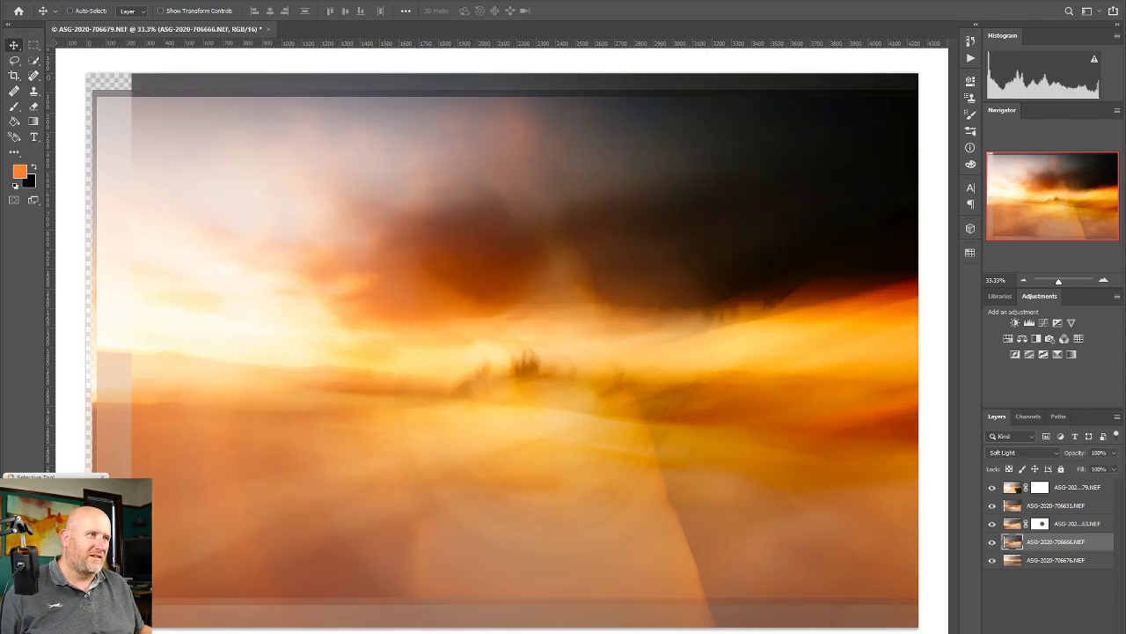
Add a white mask to layer ASG-2020-706666.NEF and paint its lower area black with the brush at 27% opacity and 52% flow
{"action": "left_click", "coordinate": [14, 105]}
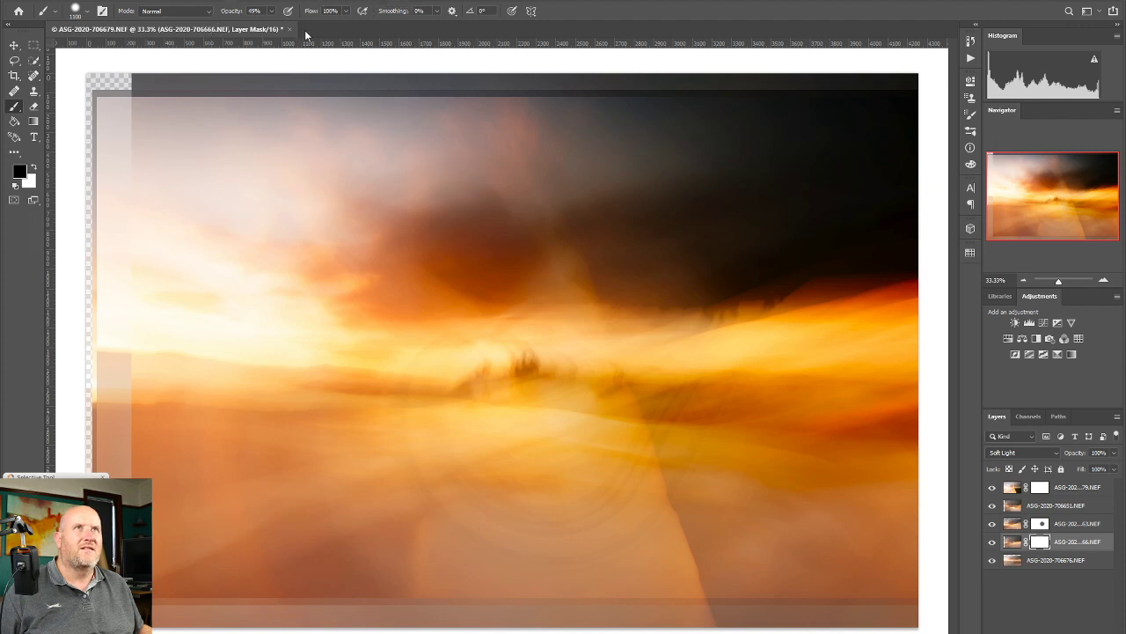
{"action": "left_click", "coordinate": [347, 11]}
{"action": "left_click_drag", "start_coordinate": [345, 23], "coordinate": [317, 25]}
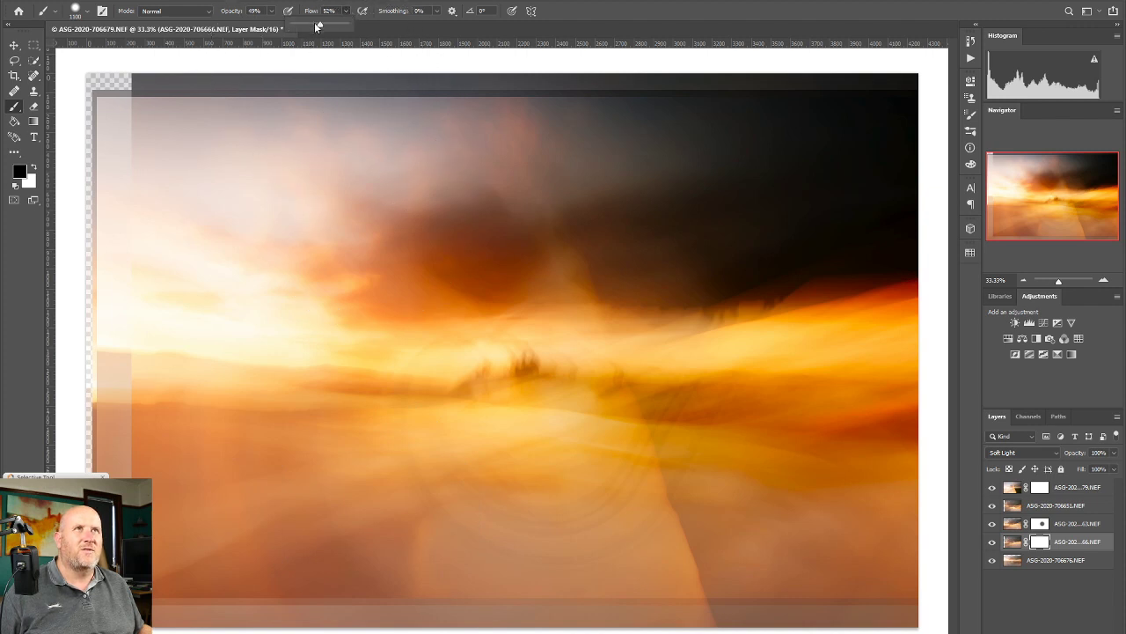
{"action": "left_click", "coordinate": [274, 11]}
{"action": "left_click", "coordinate": [261, 27]}
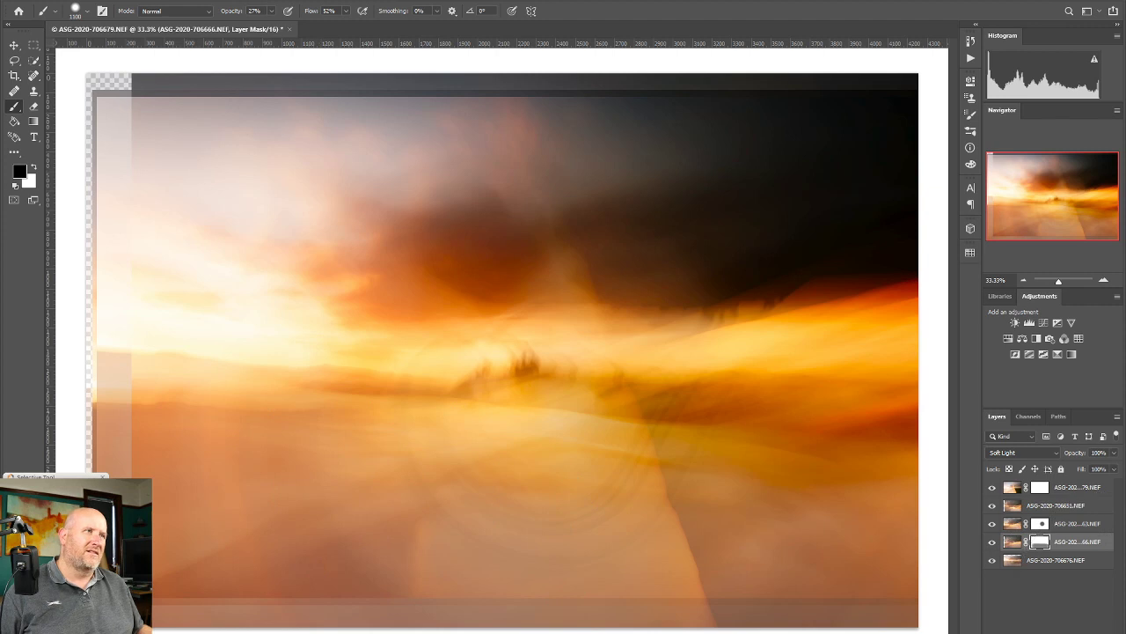
Check the effect of the masked layer ASG-2020-706666.NEF by hiding and showing it repeatedly
{"action": "left_click", "coordinate": [992, 543]}
{"action": "left_click", "coordinate": [992, 543]}
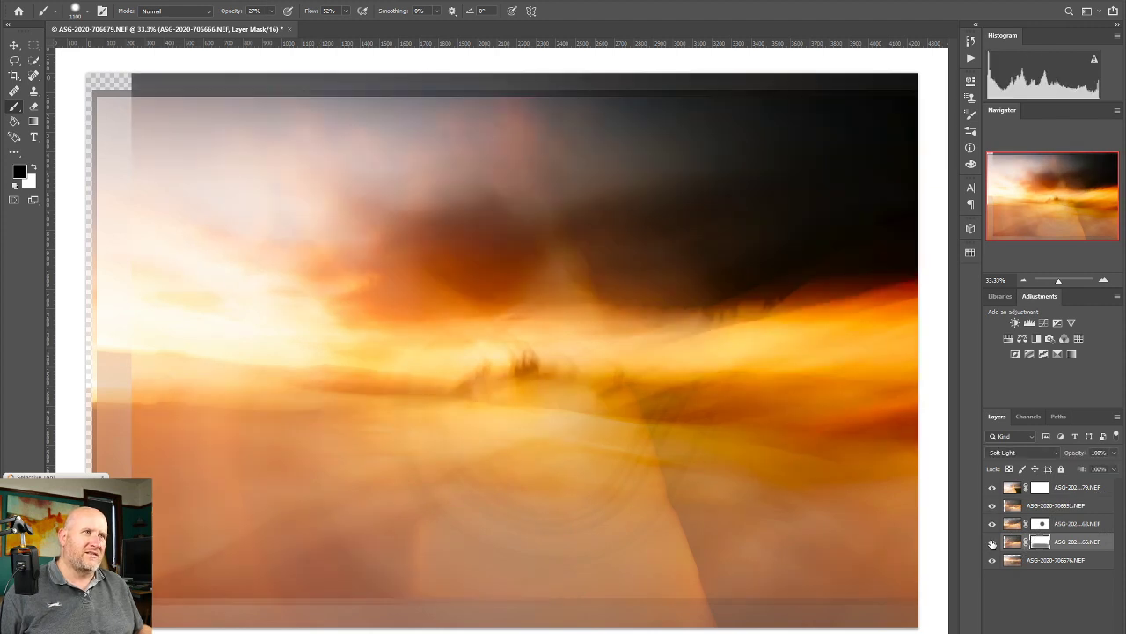
{"action": "left_click", "coordinate": [992, 543]}
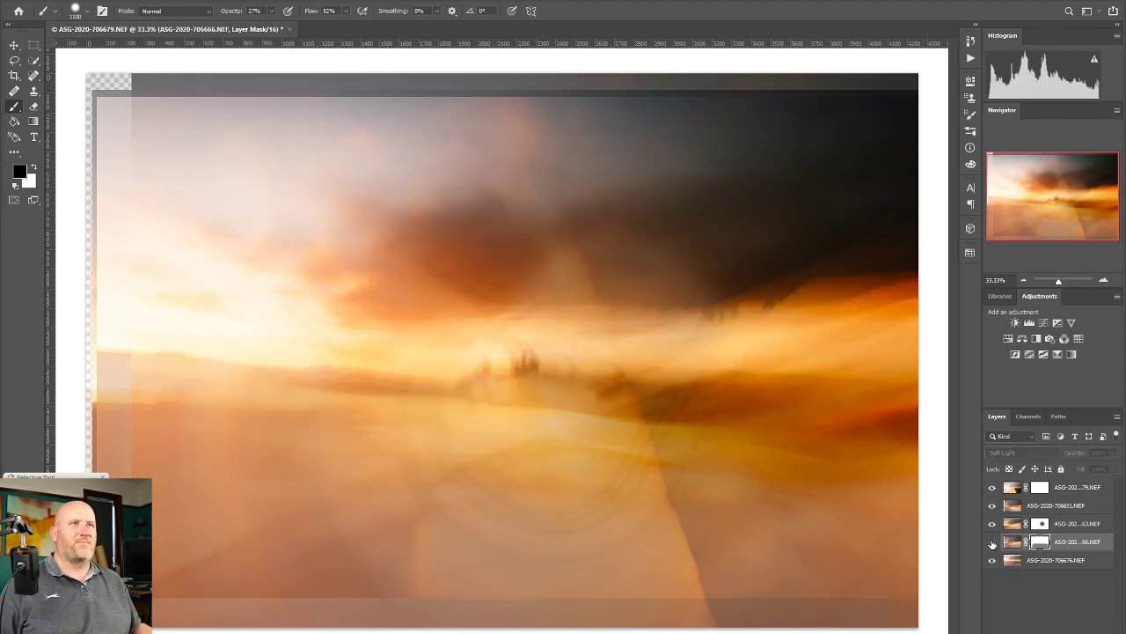
{"action": "left_click", "coordinate": [991, 543]}
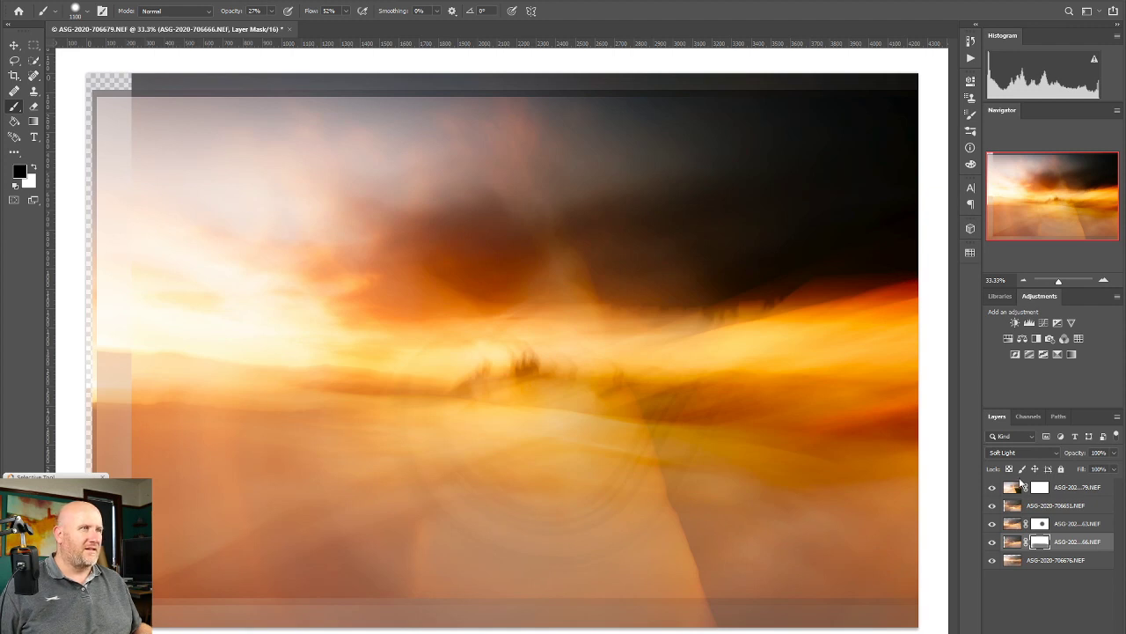
Compare the composite with and without layers ASG-2020-706651.NEF and ASG-2020-706679.NEF
{"action": "left_click", "coordinate": [992, 507]}
{"action": "left_click", "coordinate": [992, 506]}
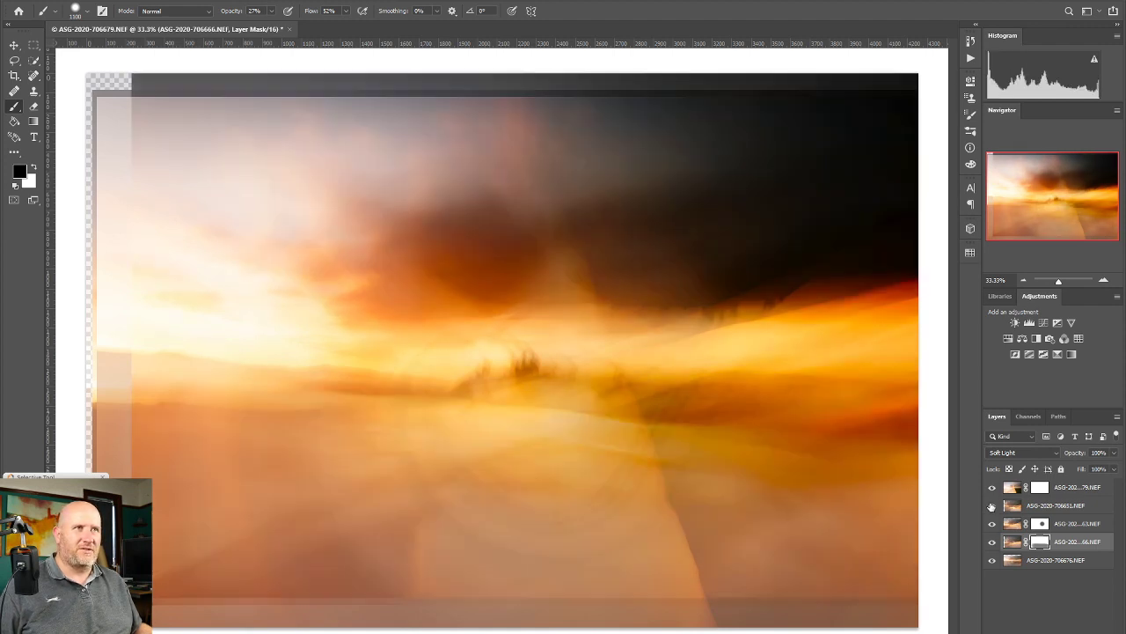
{"action": "left_click", "coordinate": [992, 507]}
{"action": "left_click", "coordinate": [992, 507]}
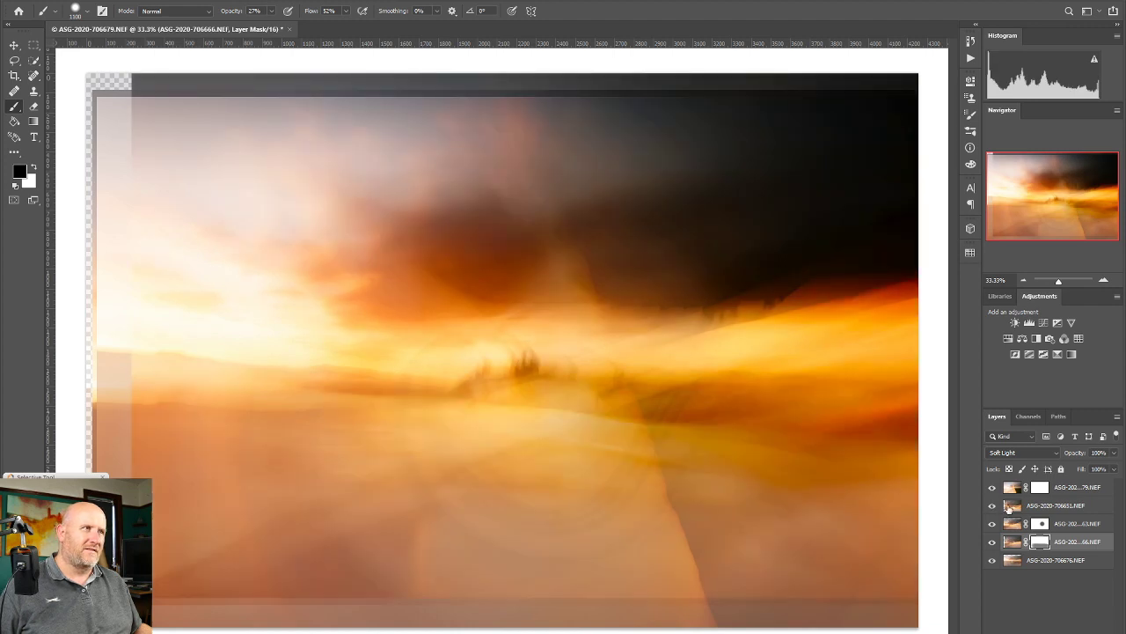
{"action": "left_click", "coordinate": [993, 487]}
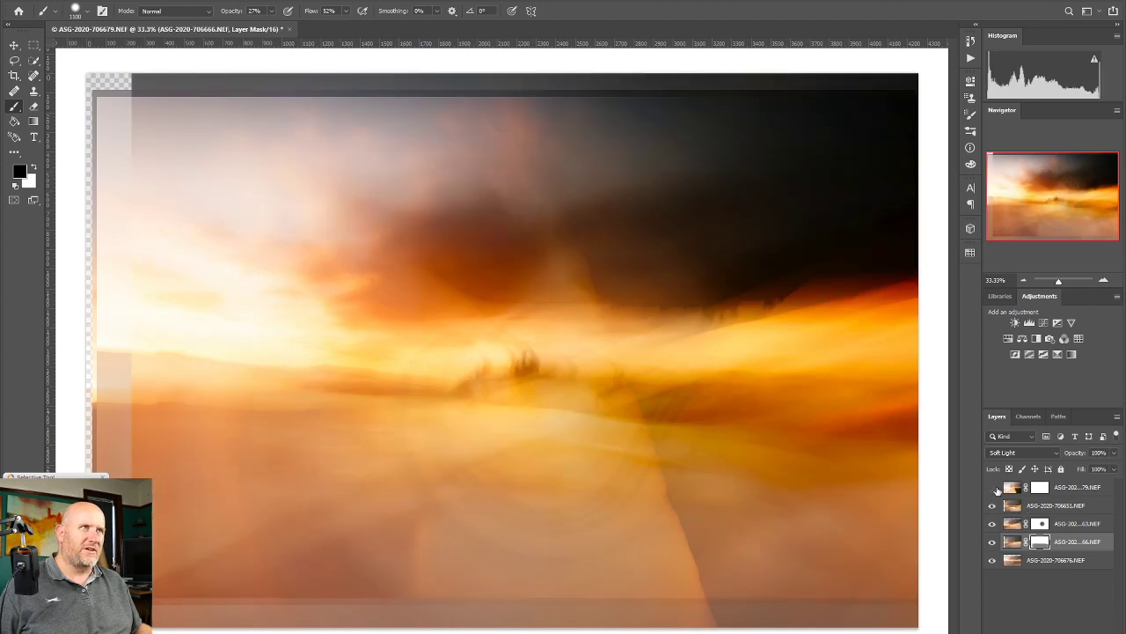
{"action": "left_click", "coordinate": [992, 487]}
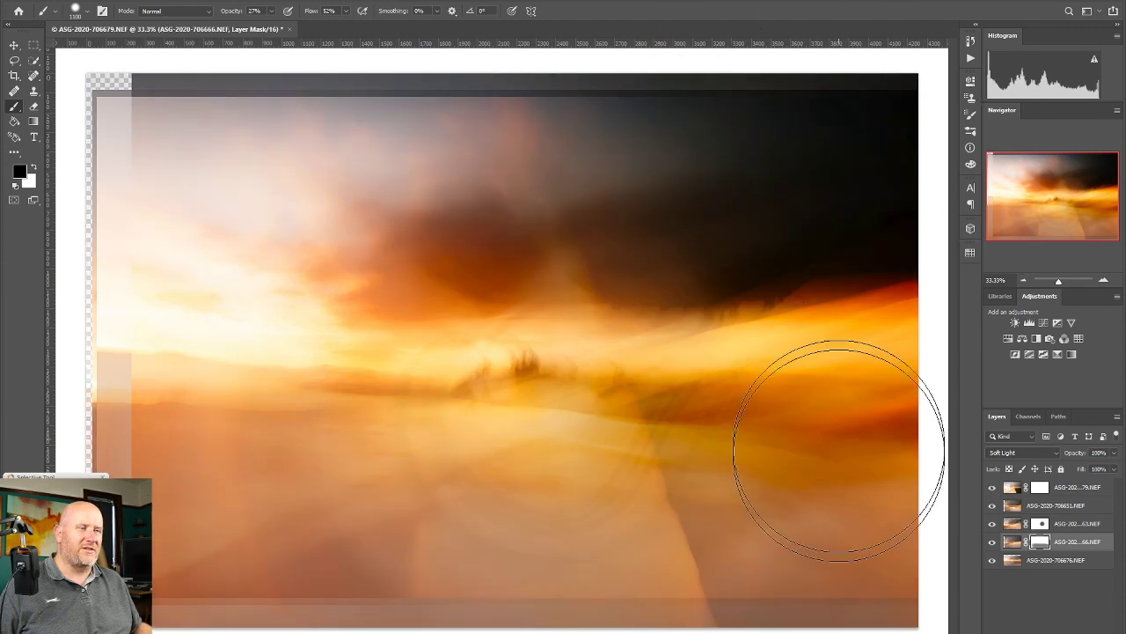
Refine the painting on the mask of ASG-2020-706666.NEF, comparing the composite with and without that layer and the lowest layer
{"action": "left_click", "coordinate": [992, 542]}
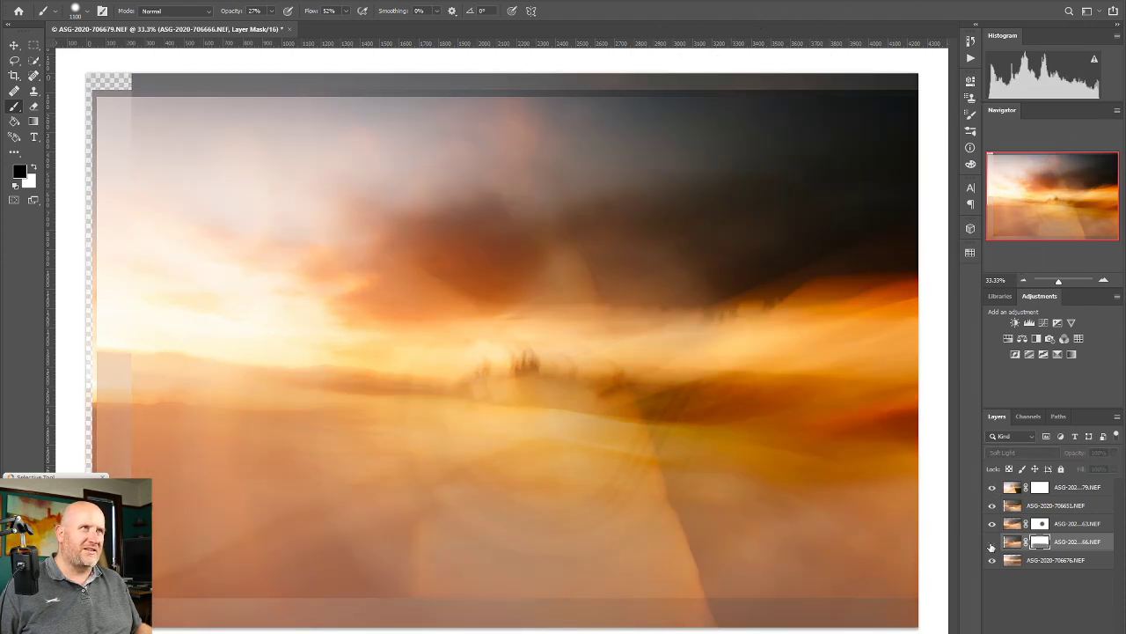
{"action": "left_click", "coordinate": [991, 541]}
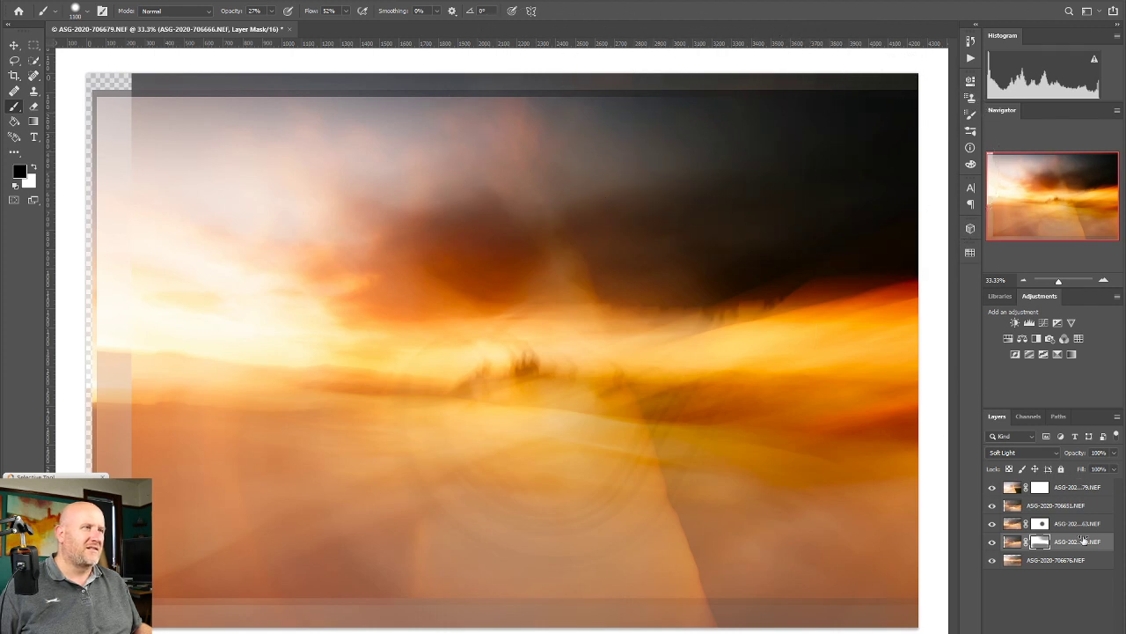
{"action": "left_click", "coordinate": [992, 561]}
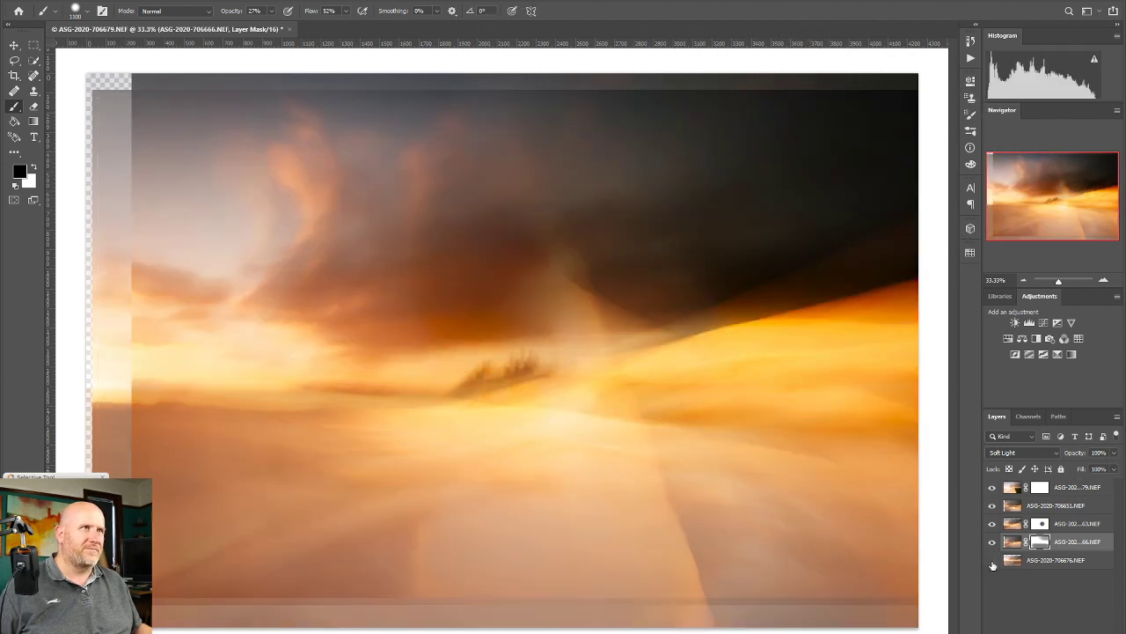
{"action": "left_click", "coordinate": [993, 561]}
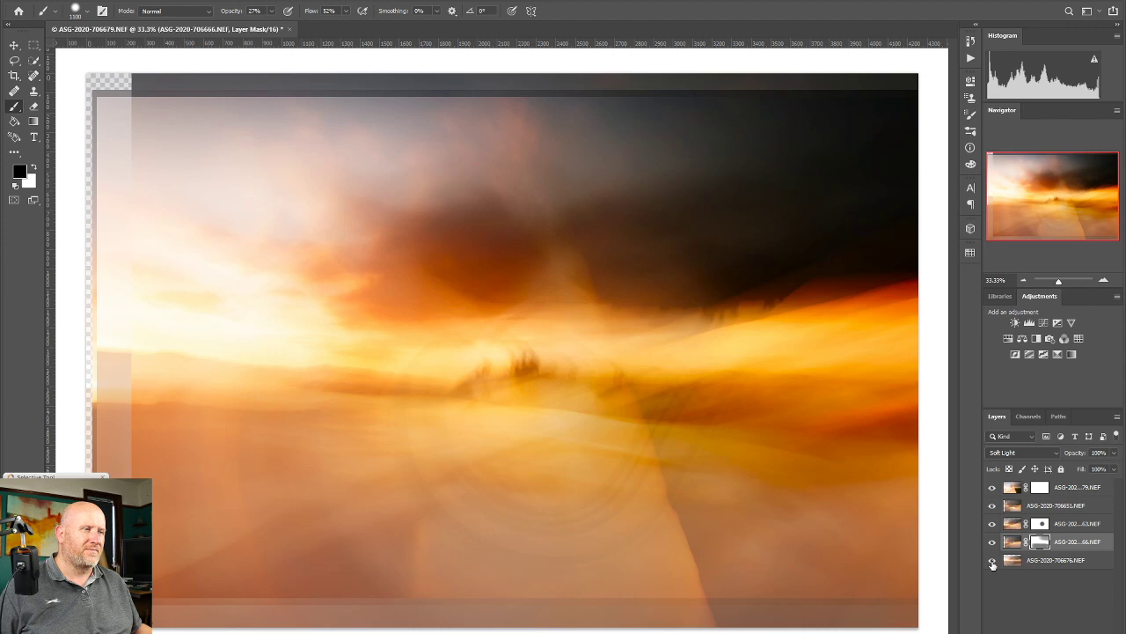
Add a mask to layer ASG-2020-706676.NEF and paint black over the dark sky and distant trees on the right, reducing the brush to 400 px
{"action": "left_click", "coordinate": [1069, 561]}
{"action": "left_click", "coordinate": [1039, 627]}
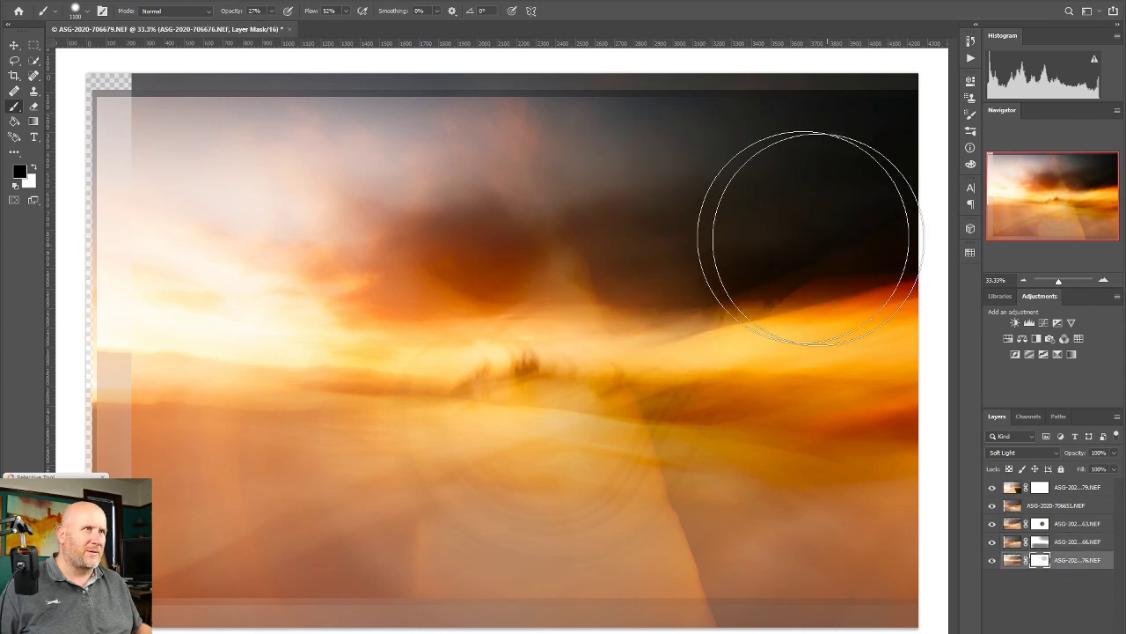
{"action": "key", "text": "bracketleft"}
{"action": "key", "text": "bracketleft"}
{"action": "key", "text": "bracketleft"}
{"action": "key", "text": "bracketleft"}
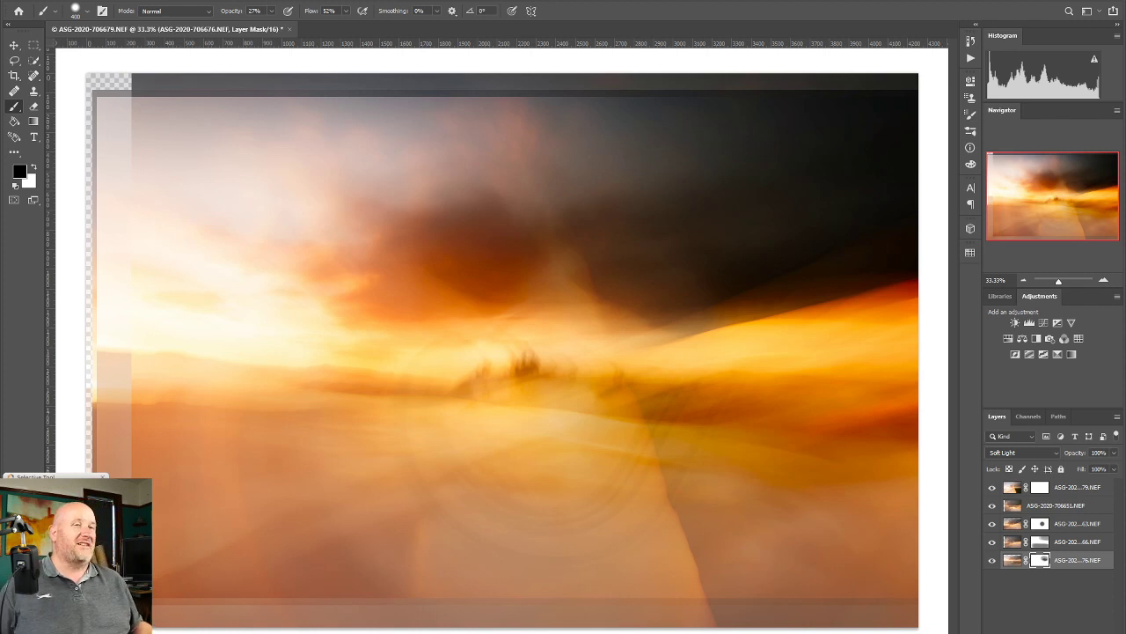
Crop the image on all sides to remove the transparent corner and the misaligned layer borders
{"action": "left_click", "coordinate": [14, 77]}
{"action": "left_click_drag", "start_coordinate": [81, 347], "coordinate": [109, 345]}
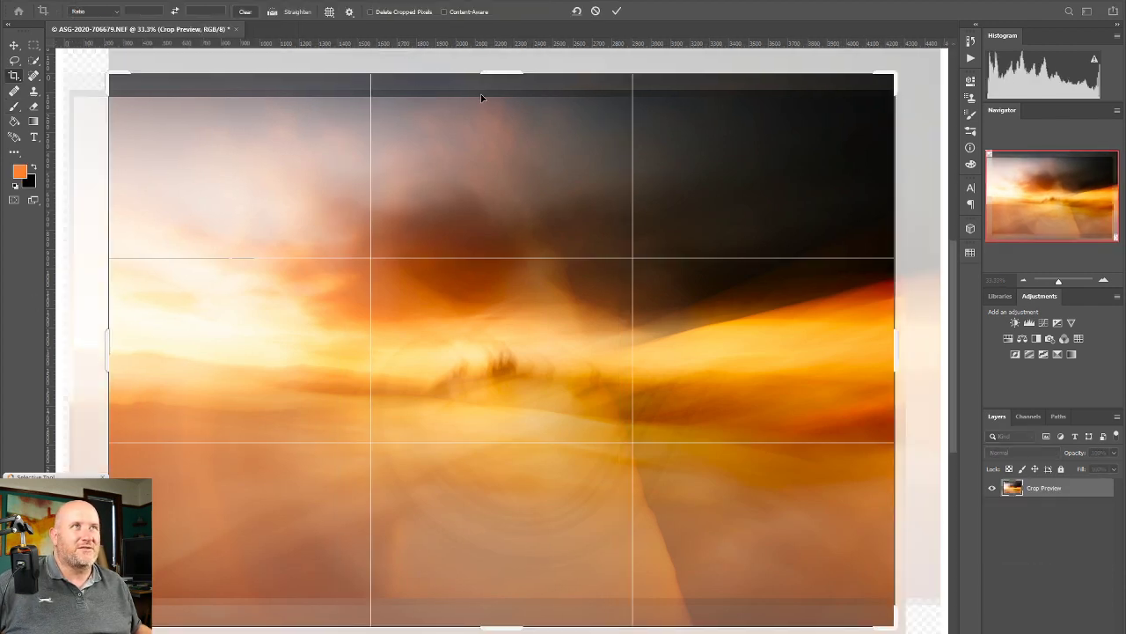
{"action": "left_click_drag", "start_coordinate": [520, 67], "coordinate": [520, 80]}
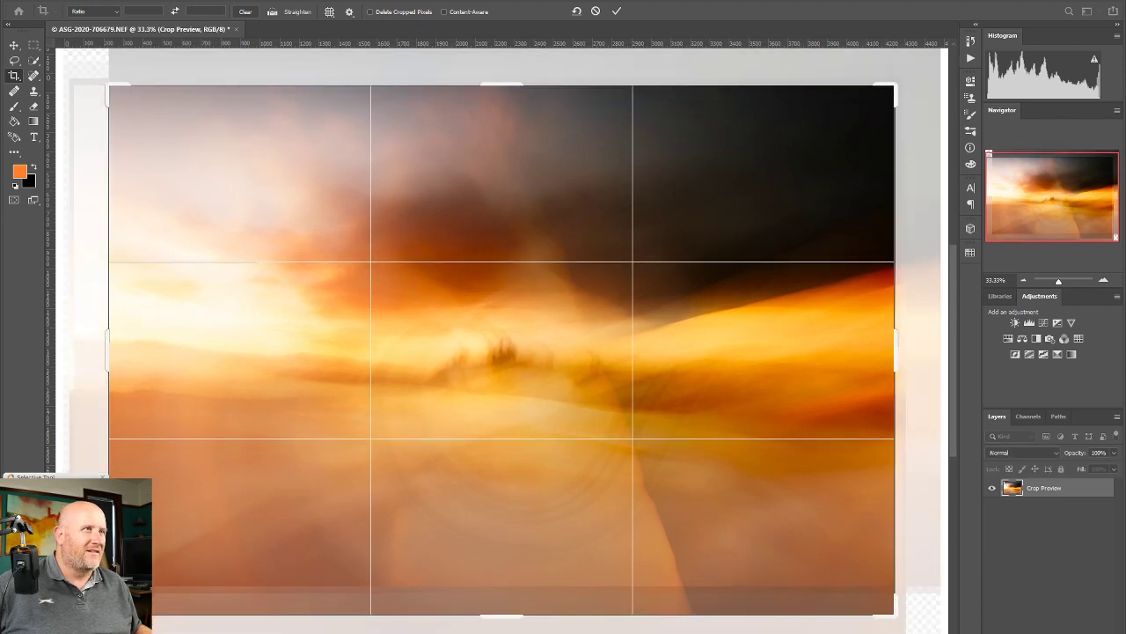
{"action": "left_click_drag", "start_coordinate": [505, 631], "coordinate": [510, 605]}
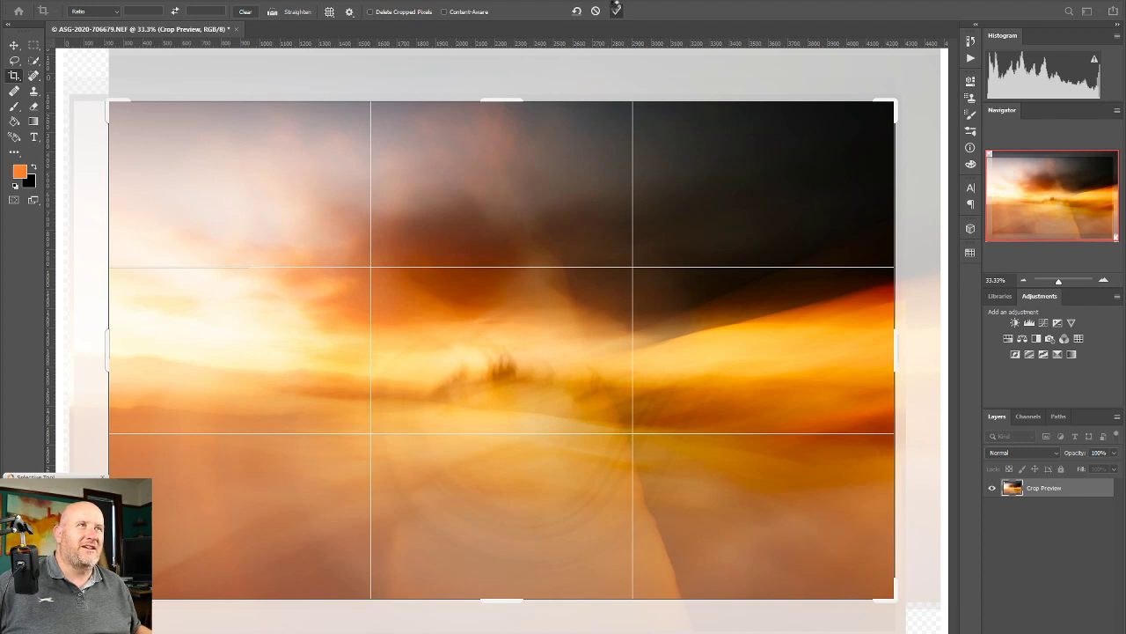
{"action": "left_click", "coordinate": [616, 9]}
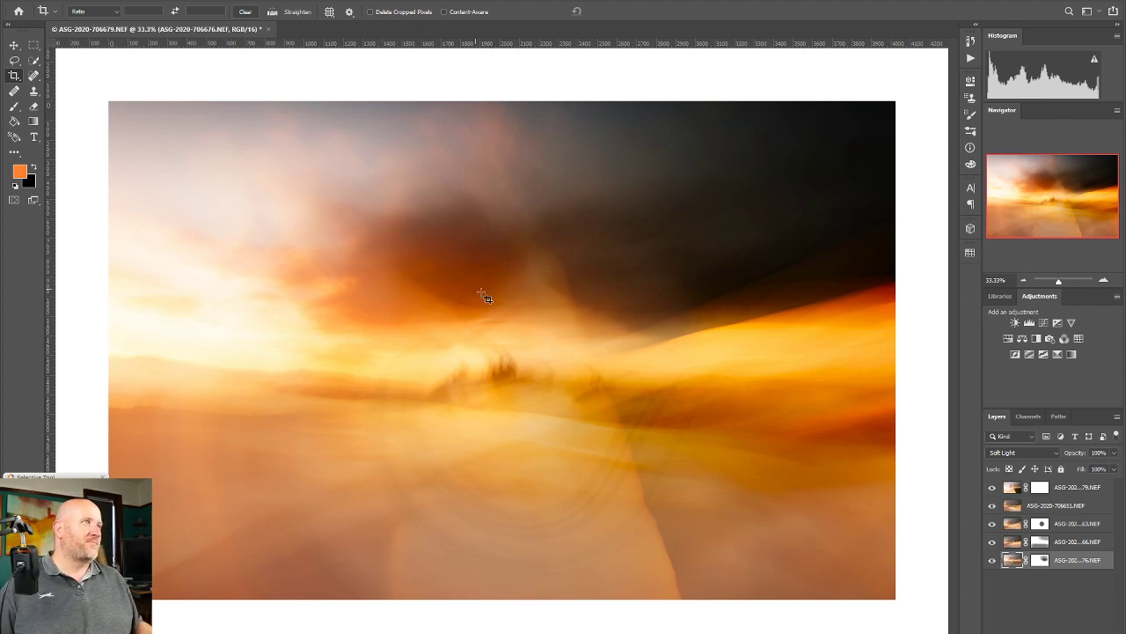
Add a Curves adjustment above layer ASG-2020-706679.NEF, lowering the white point slightly, lifting the midtones and fine-tuning the black point
{"action": "left_click", "coordinate": [1103, 490]}
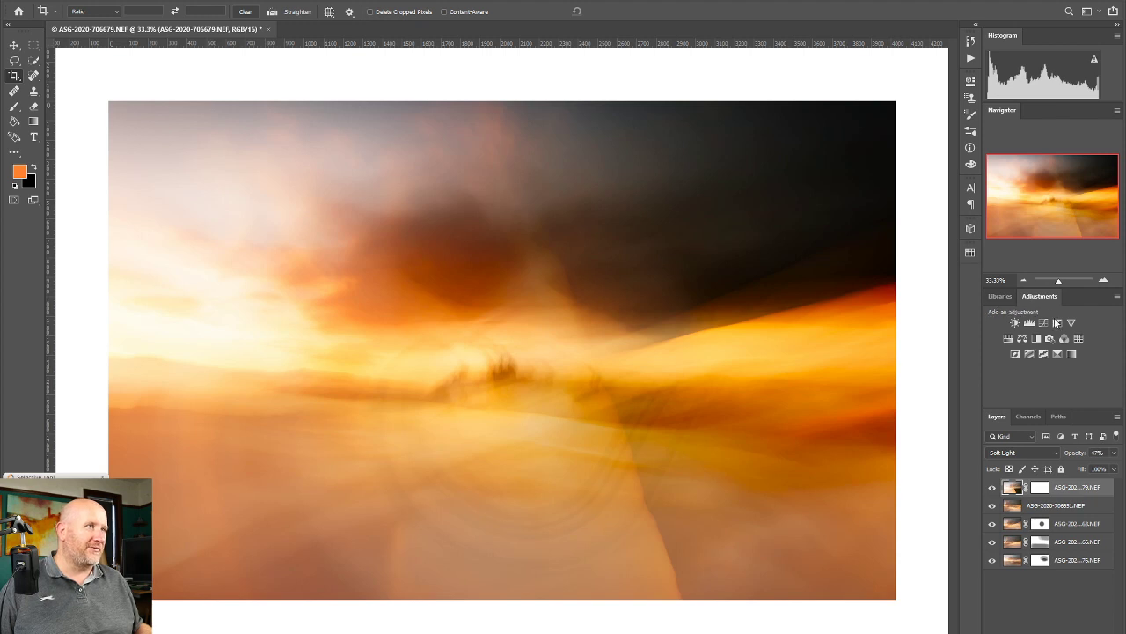
{"action": "left_click", "coordinate": [1055, 324]}
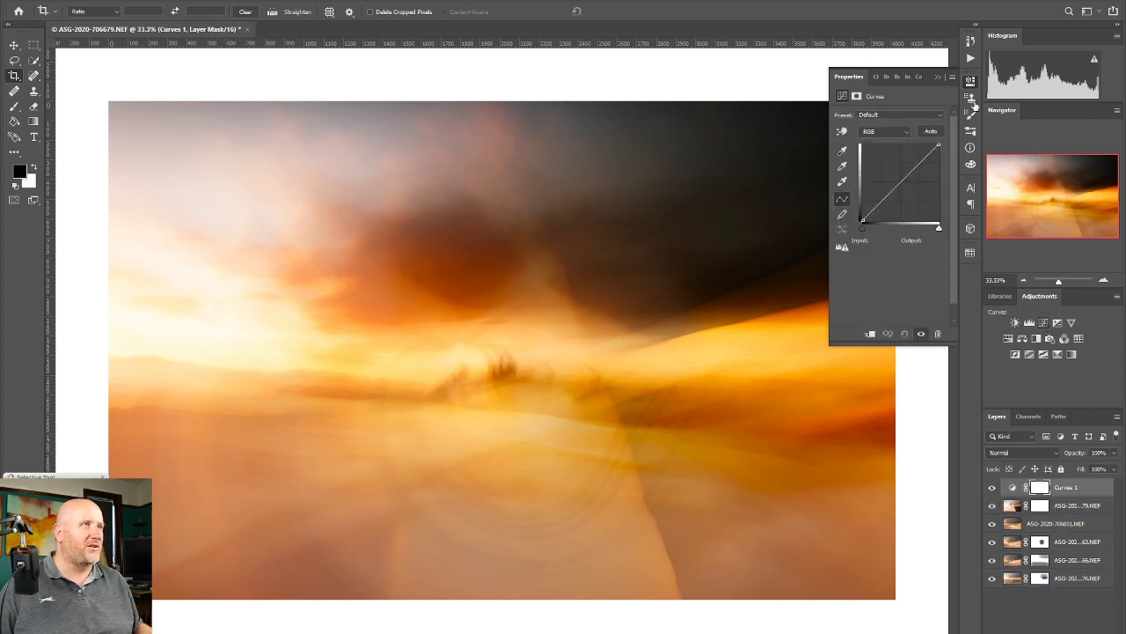
{"action": "left_click_drag", "start_coordinate": [926, 160], "coordinate": [946, 148]}
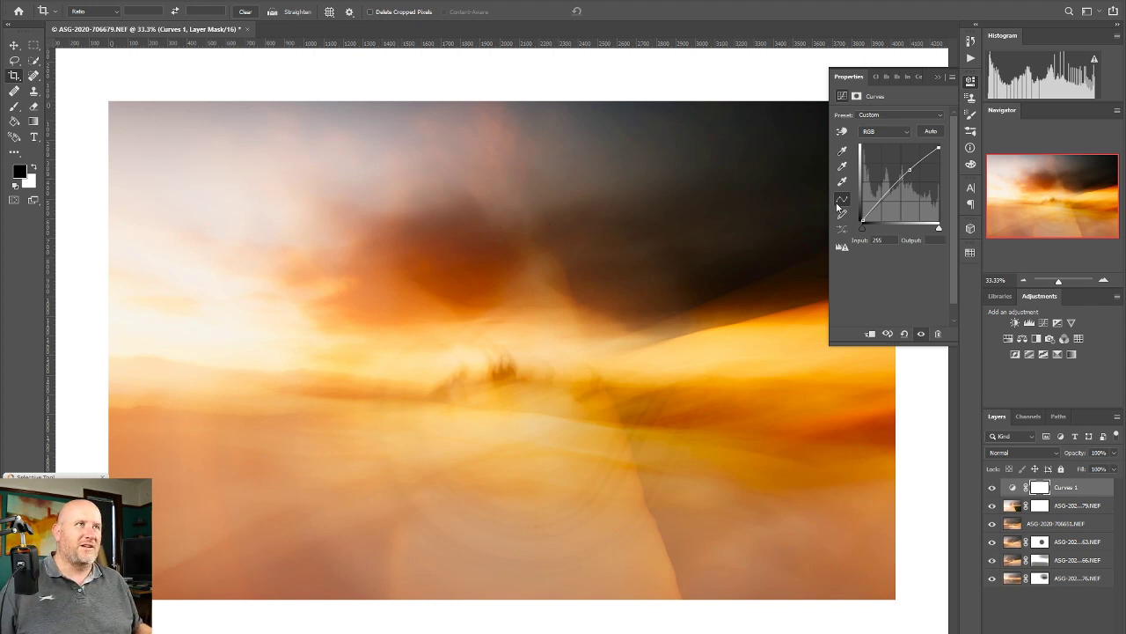
{"action": "mouse_move", "coordinate": [862, 219]}
{"action": "left_mouse_down"}
{"action": "mouse_move", "coordinate": [853, 206]}
{"action": "mouse_move", "coordinate": [862, 221]}
{"action": "left_mouse_up"}
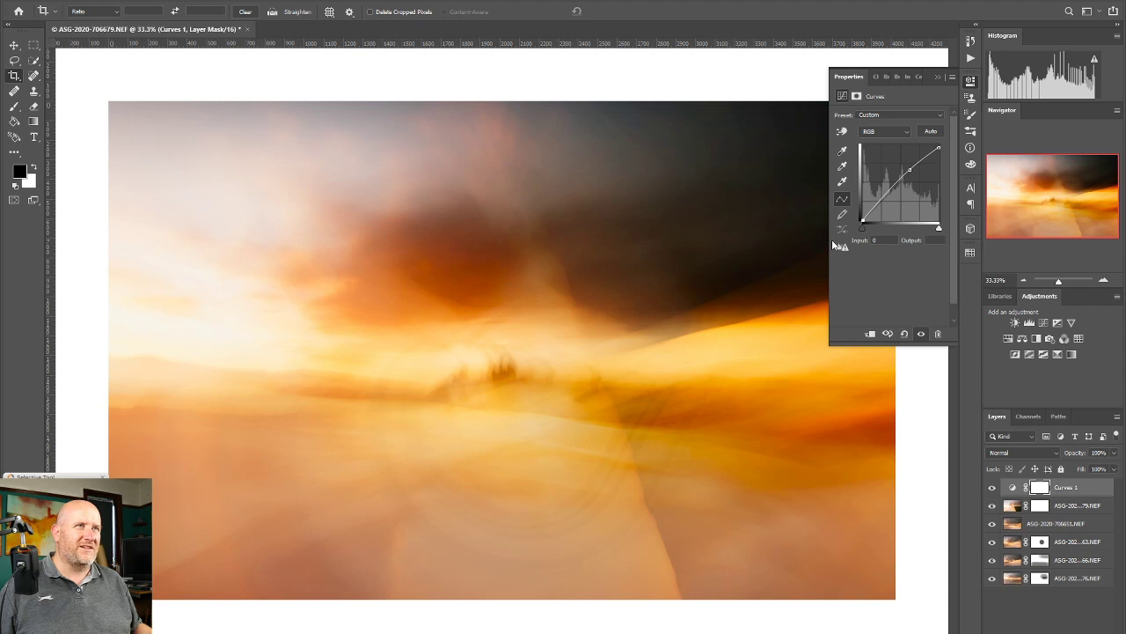
{"action": "left_click", "coordinate": [969, 81]}
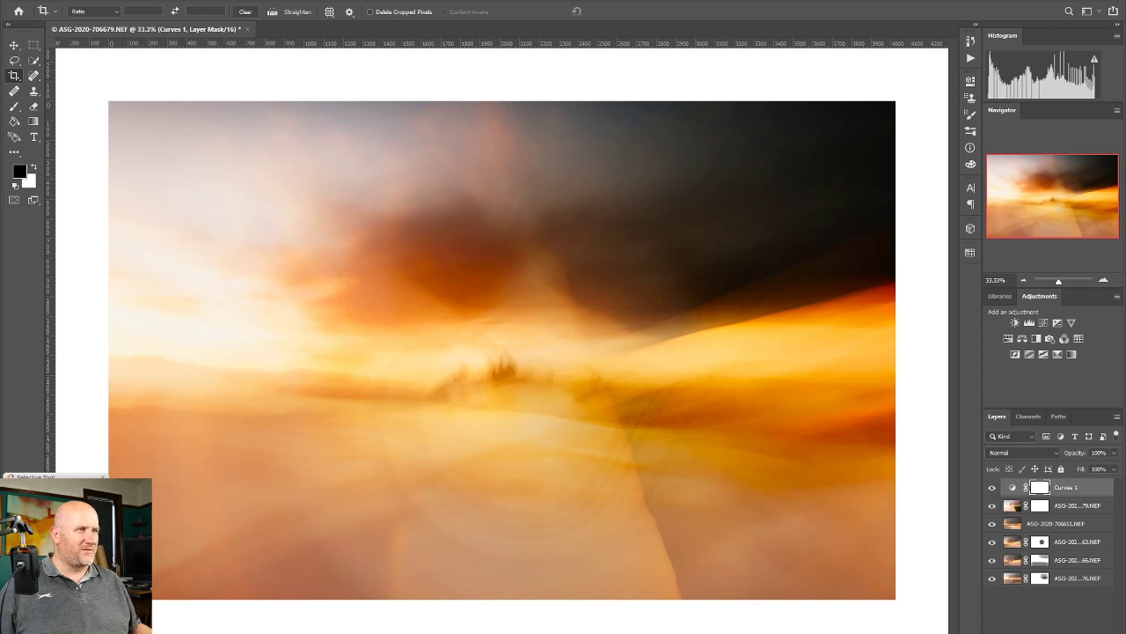
Add a Hue/Saturation adjustment above the Curves layer and set its Hue to -2
{"action": "left_click", "coordinate": [1008, 338]}
{"action": "mouse_move", "coordinate": [886, 163]}
{"action": "left_mouse_down"}
{"action": "mouse_move", "coordinate": [875, 163]}
{"action": "mouse_move", "coordinate": [898, 163]}
{"action": "mouse_move", "coordinate": [885, 163]}
{"action": "left_mouse_up"}
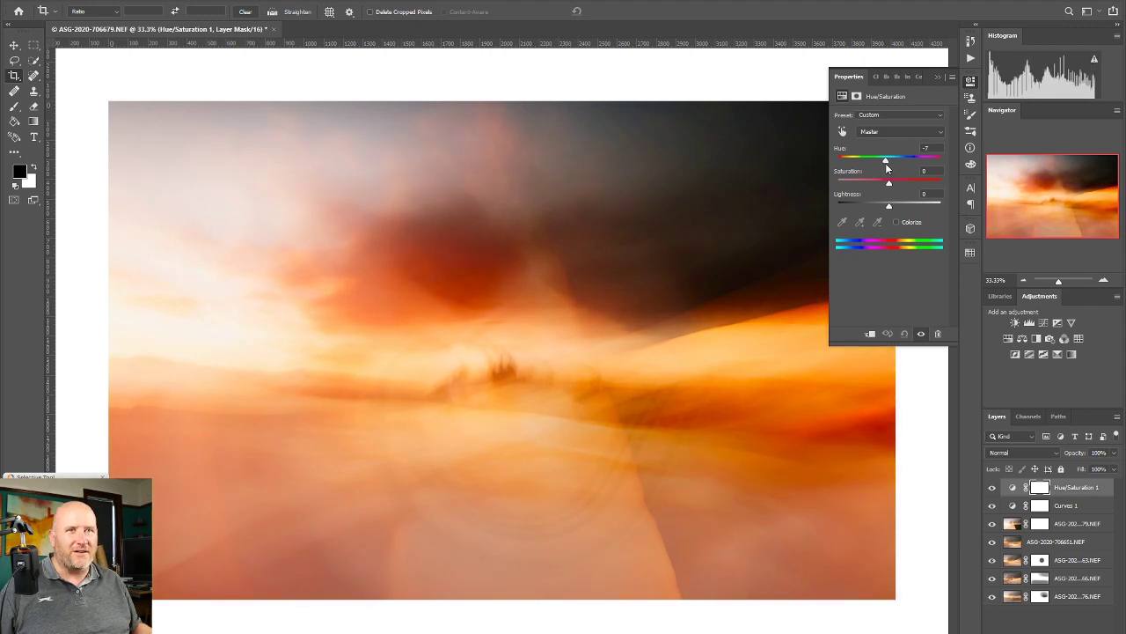
{"action": "left_click_drag", "start_coordinate": [885, 163], "coordinate": [888, 163]}
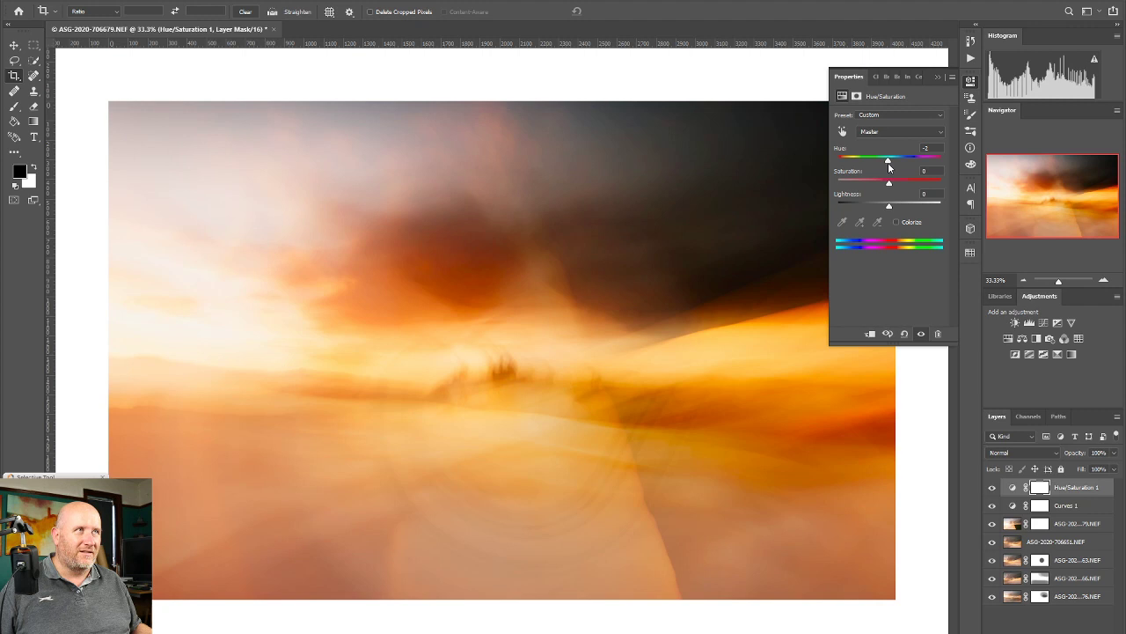
{"action": "left_click", "coordinate": [971, 82]}
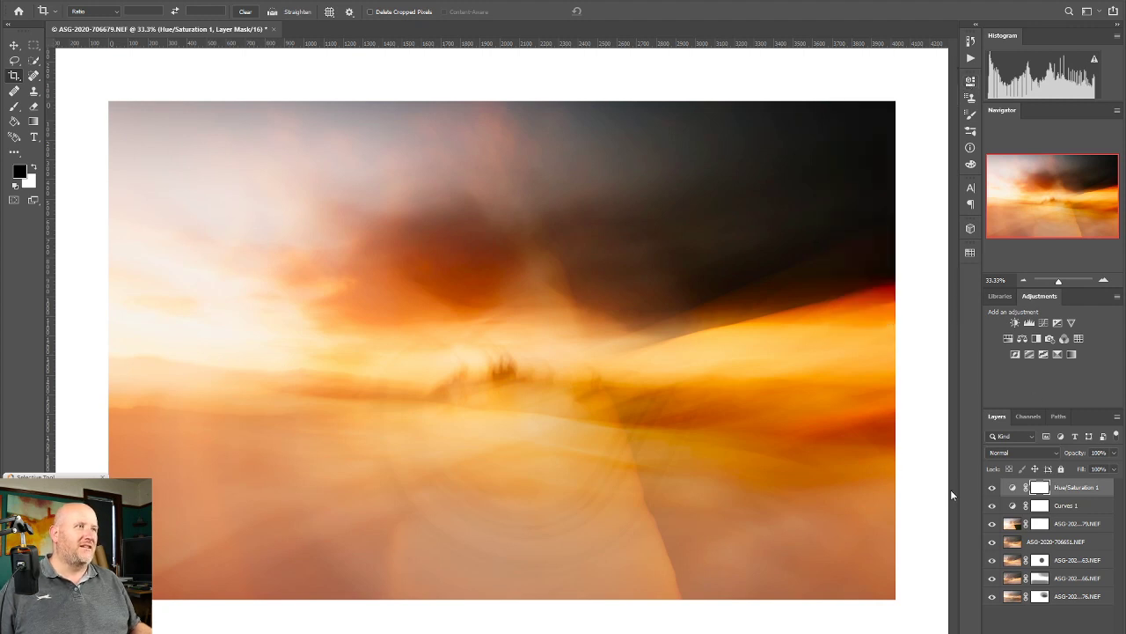
Create a new top layer, switch to Analog Efex Pro 2, postpone the update and show the custom presets with the effect previewed full-frame
{"action": "key", "text": "ctrl+shift+alt+n"}
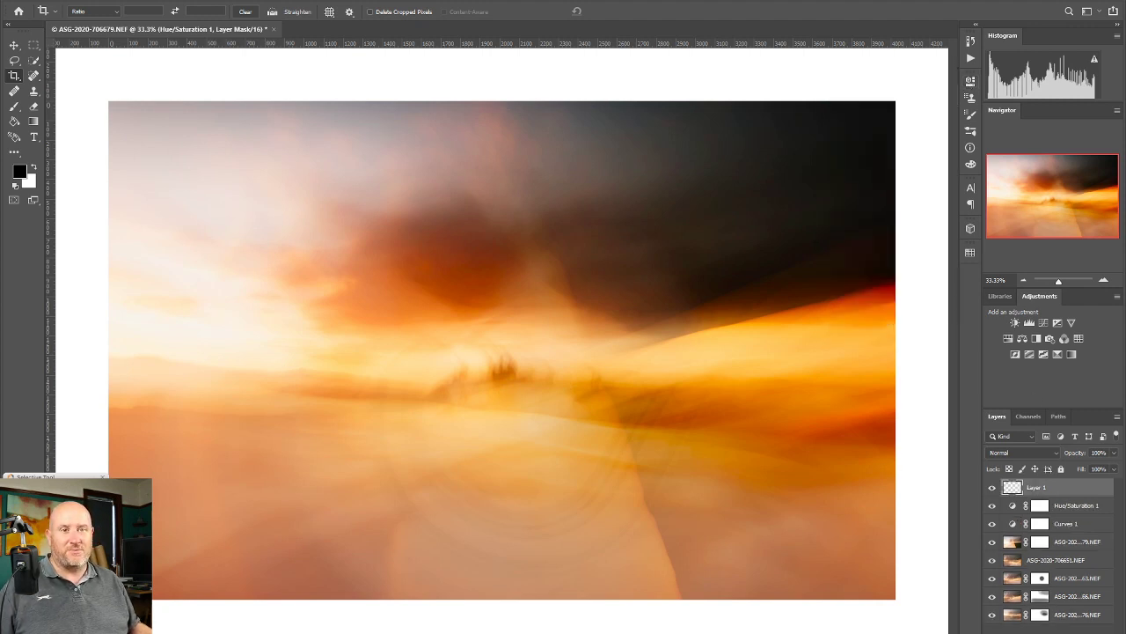
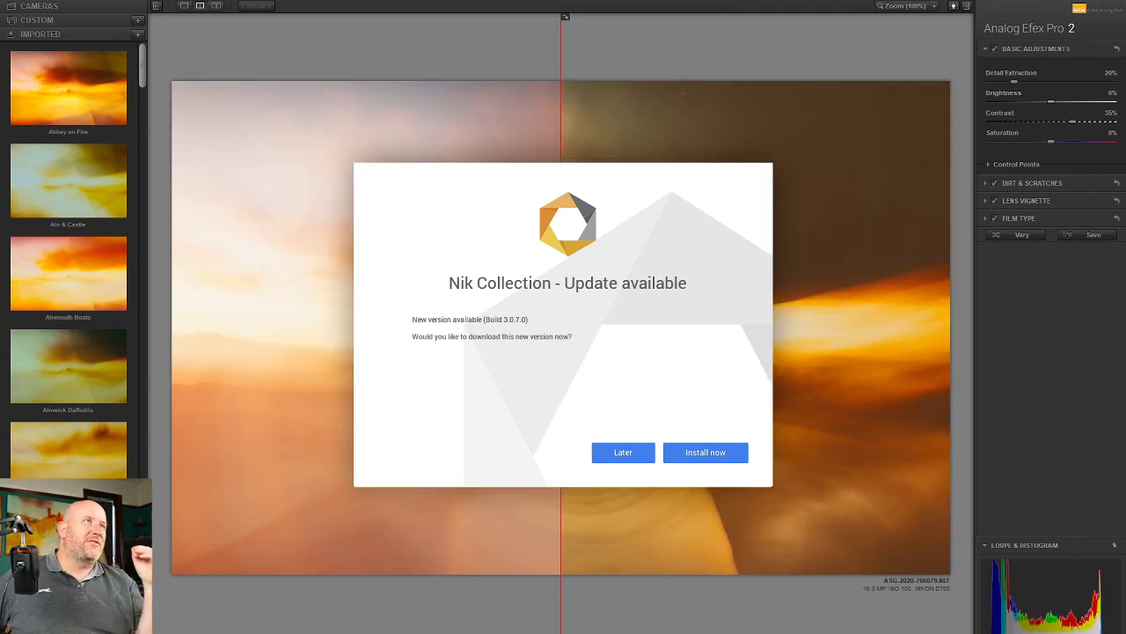
{"action": "left_click", "coordinate": [623, 453]}
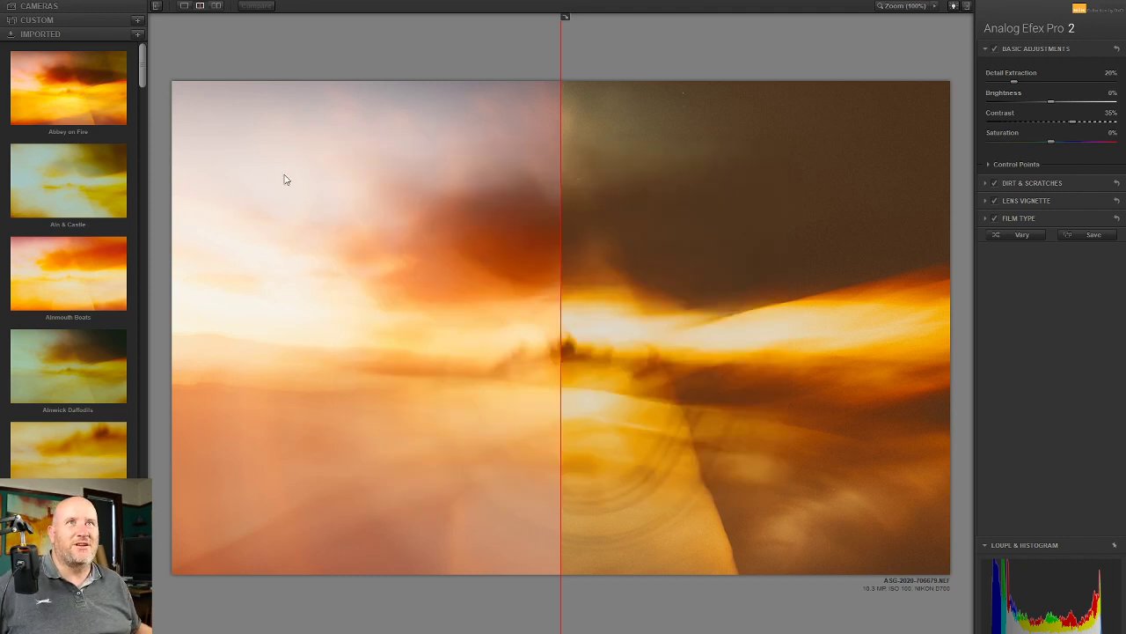
{"action": "left_click", "coordinate": [51, 19]}
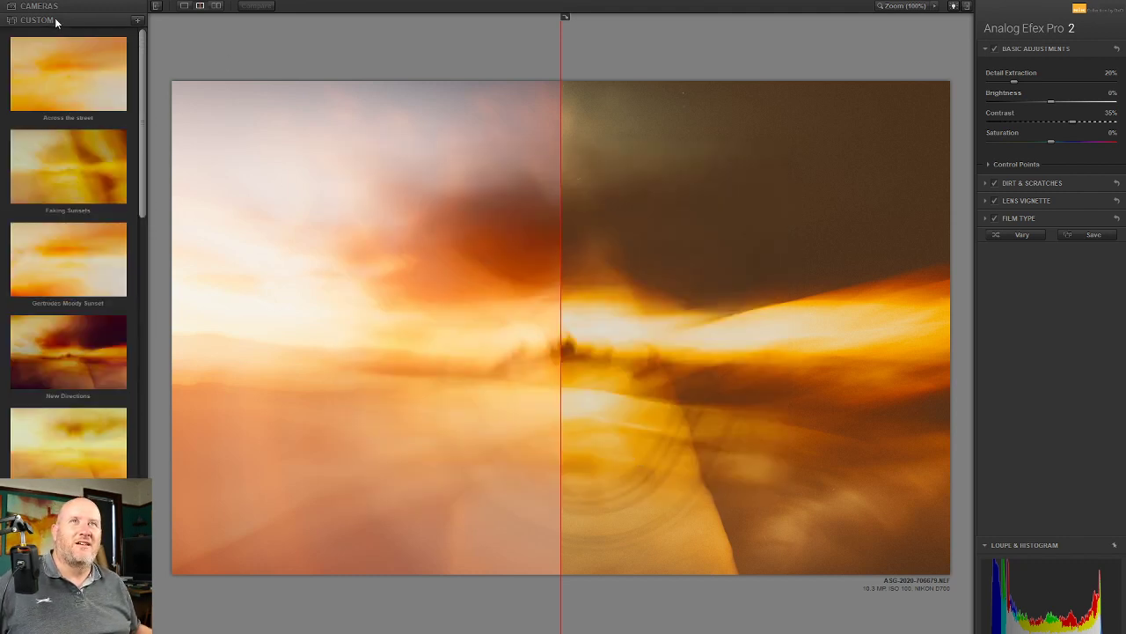
{"action": "left_click_drag", "start_coordinate": [143, 119], "coordinate": [174, 429]}
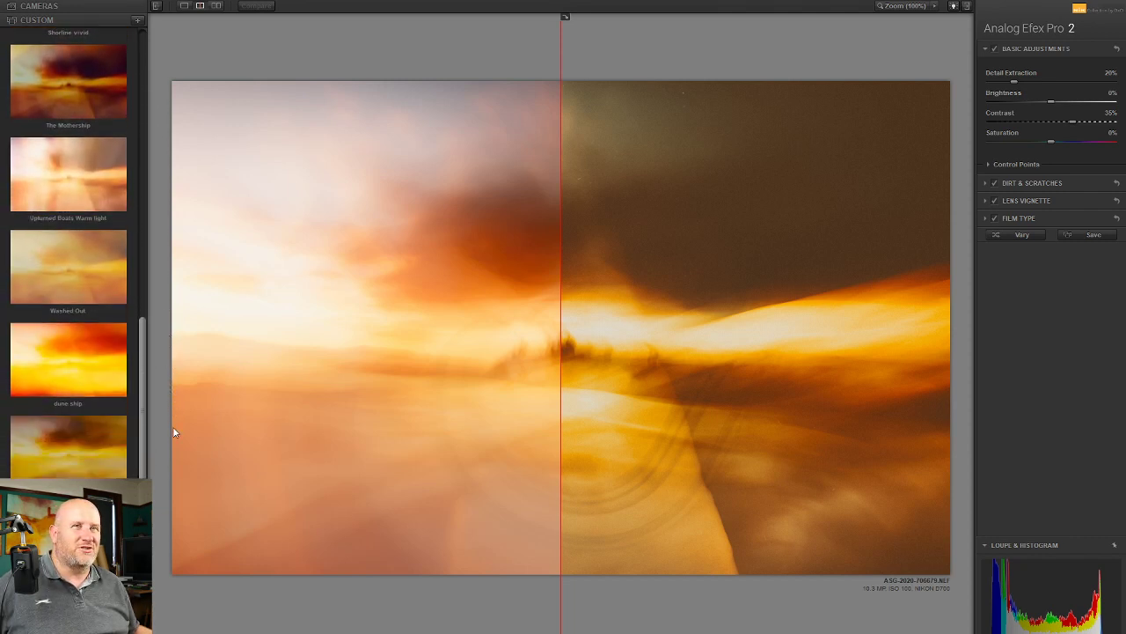
{"action": "left_click_drag", "start_coordinate": [562, 350], "coordinate": [149, 99]}
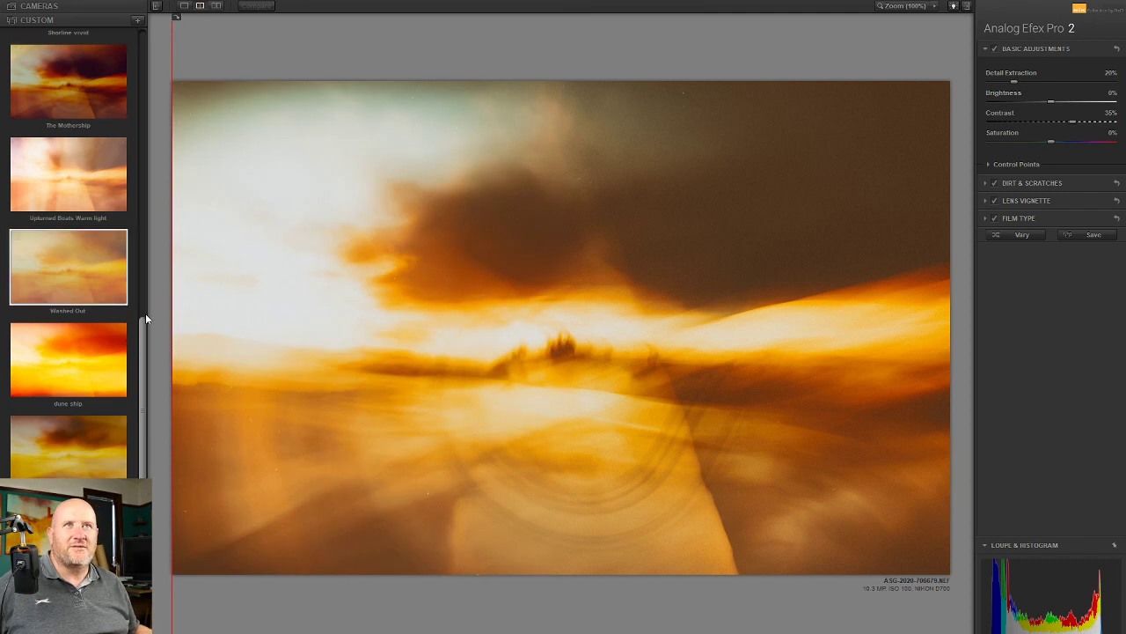
Try the Washed Out preset, comparing it without Double Exposure, moving its second exposure toward the lower right and inspecting the Film Type settings
{"action": "left_click", "coordinate": [40, 282]}
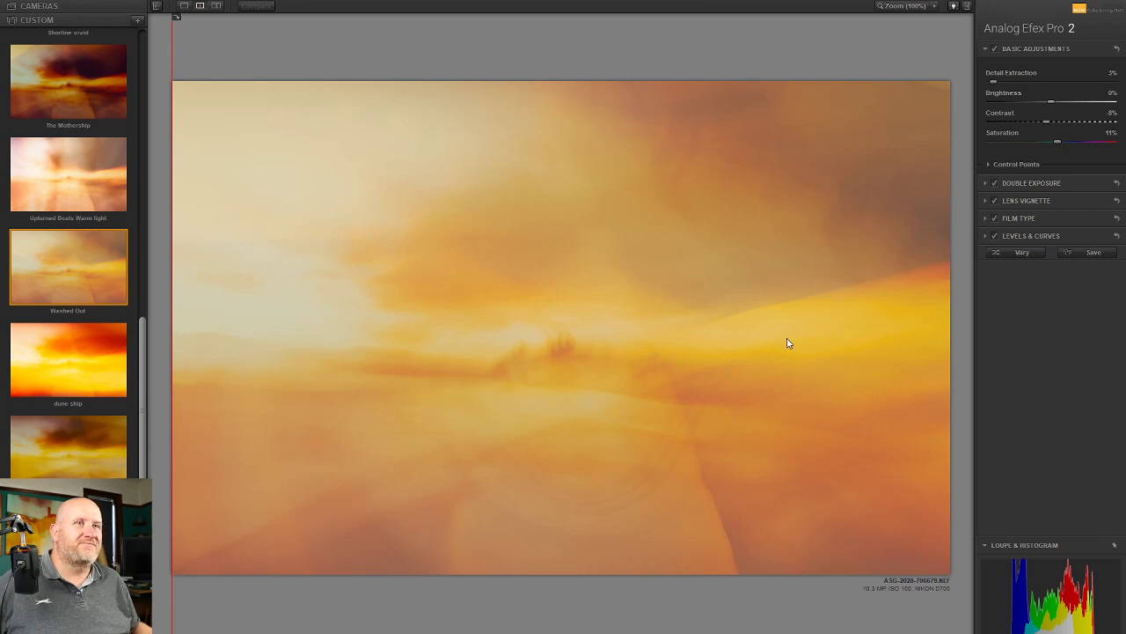
{"action": "left_click", "coordinate": [995, 182]}
{"action": "left_click", "coordinate": [996, 182]}
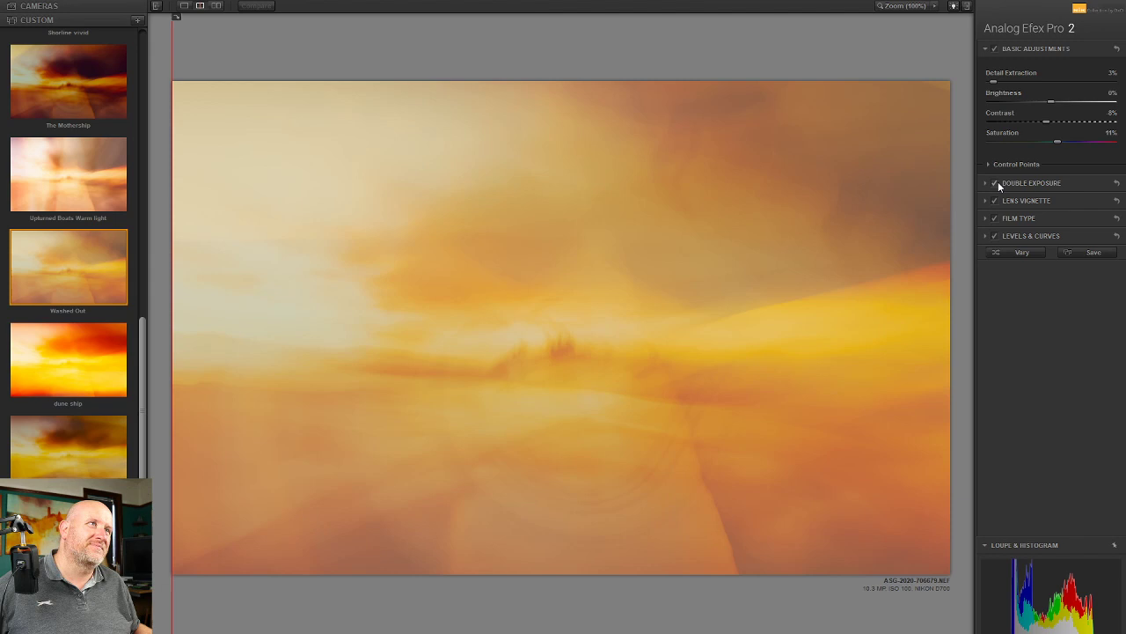
{"action": "left_click", "coordinate": [1044, 183]}
{"action": "left_click_drag", "start_coordinate": [724, 345], "coordinate": [735, 432]}
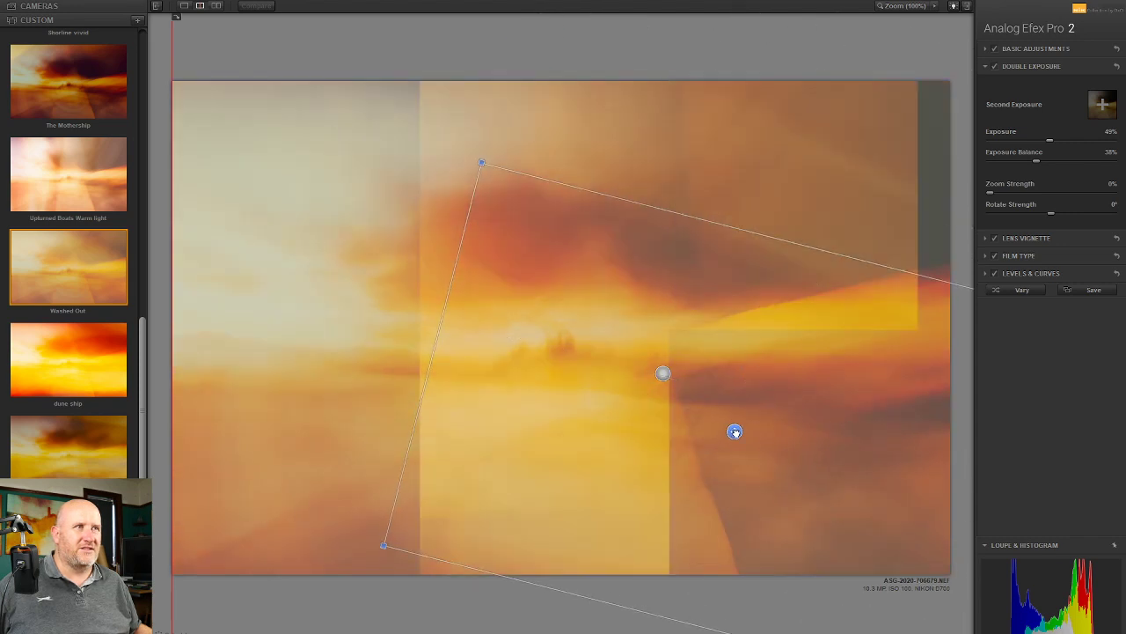
{"action": "left_click", "coordinate": [1012, 257]}
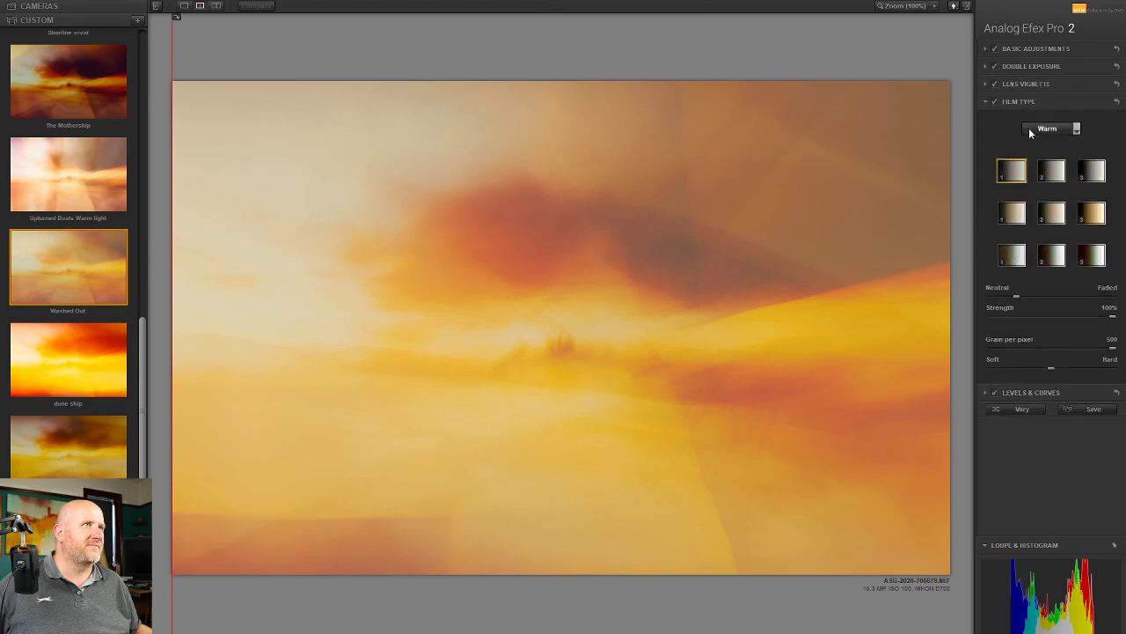
{"action": "left_click", "coordinate": [1027, 99]}
Try the Shoreline vivid preset, moving its second exposure from the upper-left corner toward the image's upper right
{"action": "left_click_drag", "start_coordinate": [142, 382], "coordinate": [142, 274]}
{"action": "left_click", "coordinate": [62, 274]}
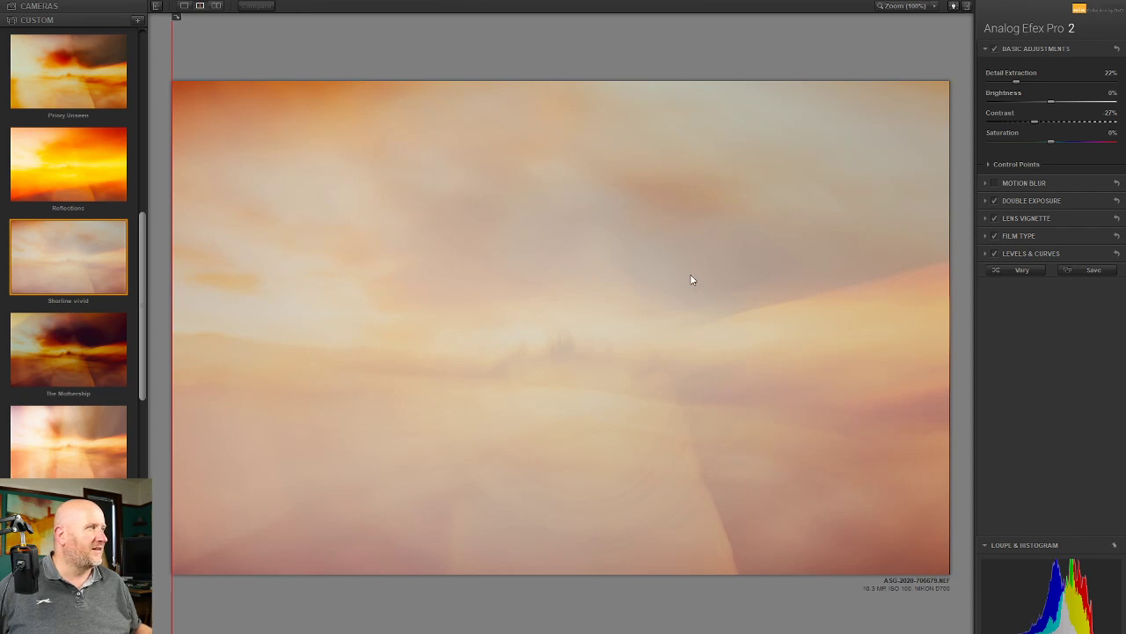
{"action": "left_click", "coordinate": [1039, 200]}
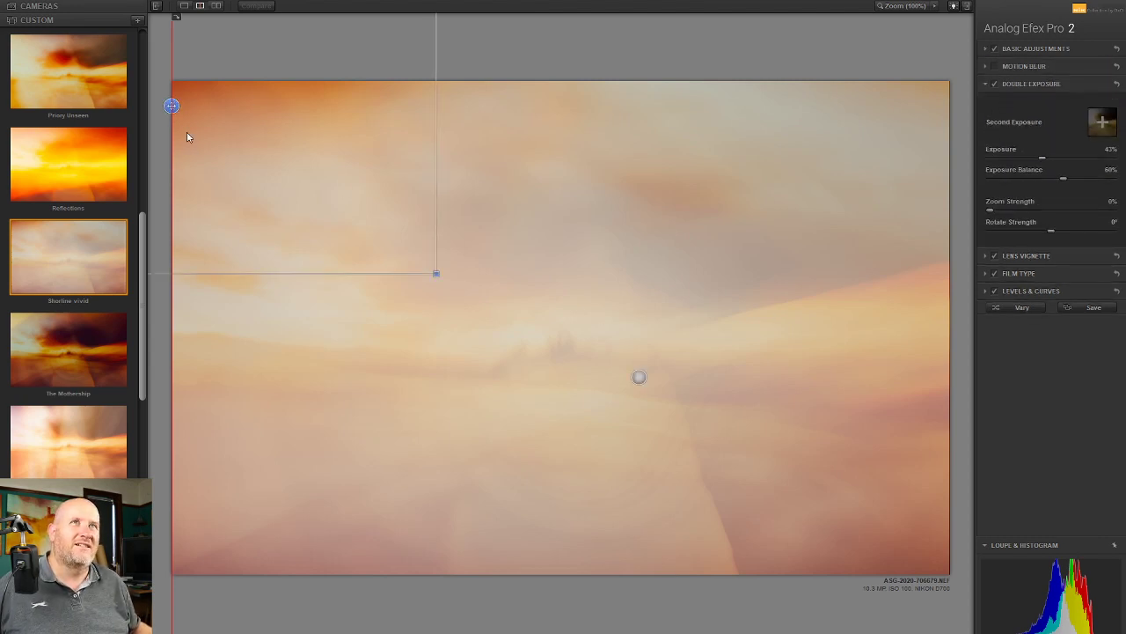
{"action": "left_click_drag", "start_coordinate": [172, 106], "coordinate": [674, 252]}
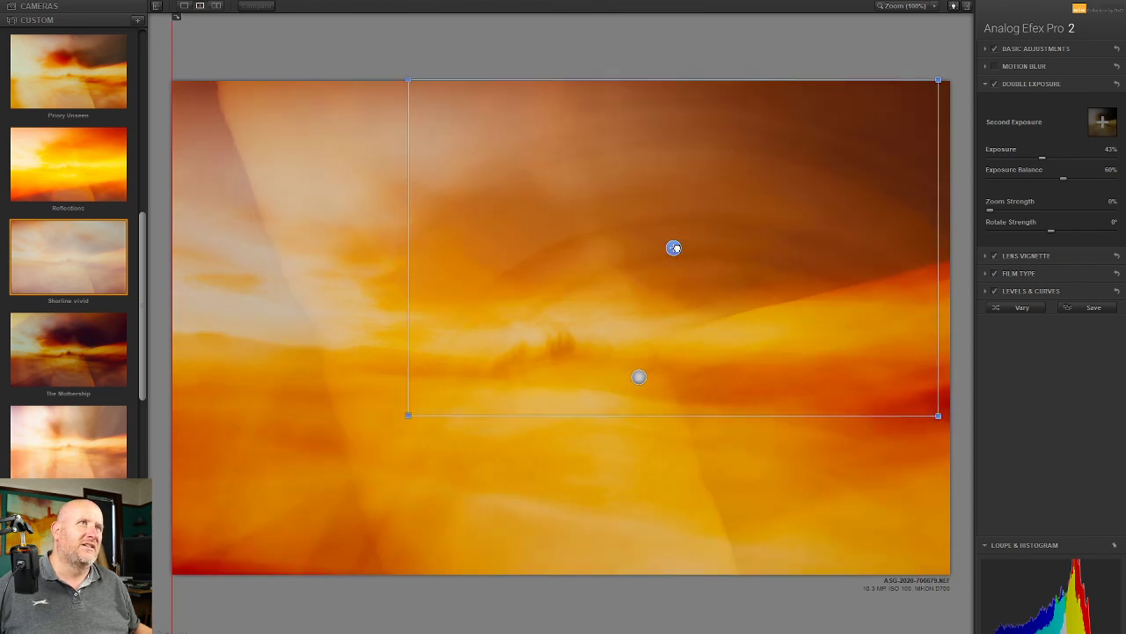
Try the Norham Yellow preset, shifting its second exposure to the left, adjusting its rotation and setting Double Exposure's Exposure to 54%
{"action": "left_click_drag", "start_coordinate": [144, 239], "coordinate": [145, 151]}
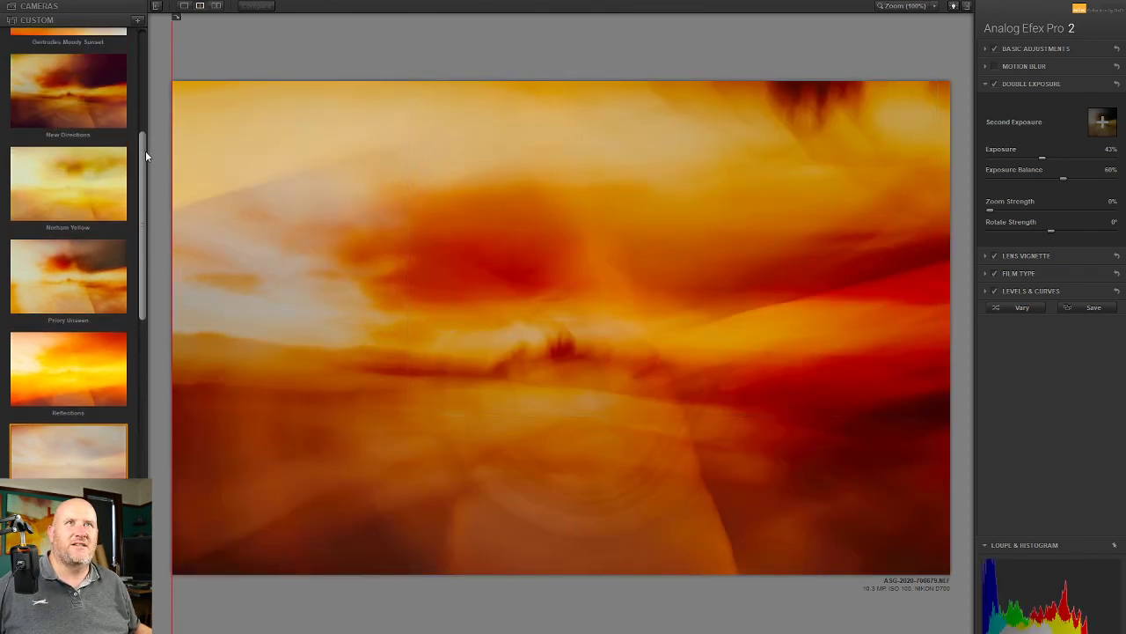
{"action": "left_click", "coordinate": [68, 201]}
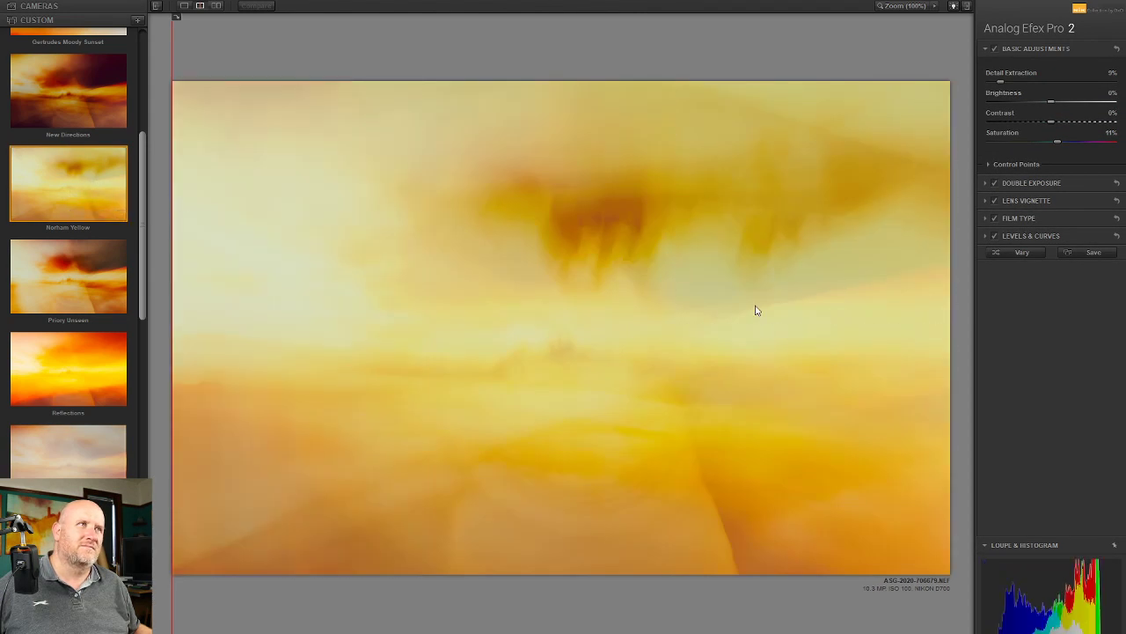
{"action": "left_click", "coordinate": [1033, 182]}
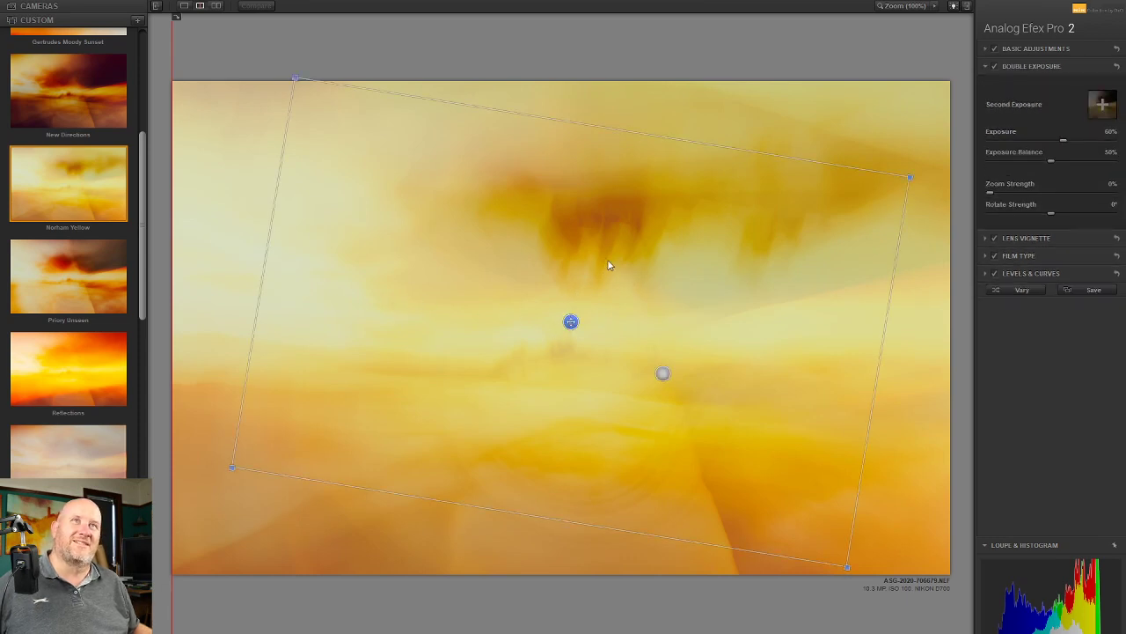
{"action": "left_click_drag", "start_coordinate": [574, 318], "coordinate": [349, 322]}
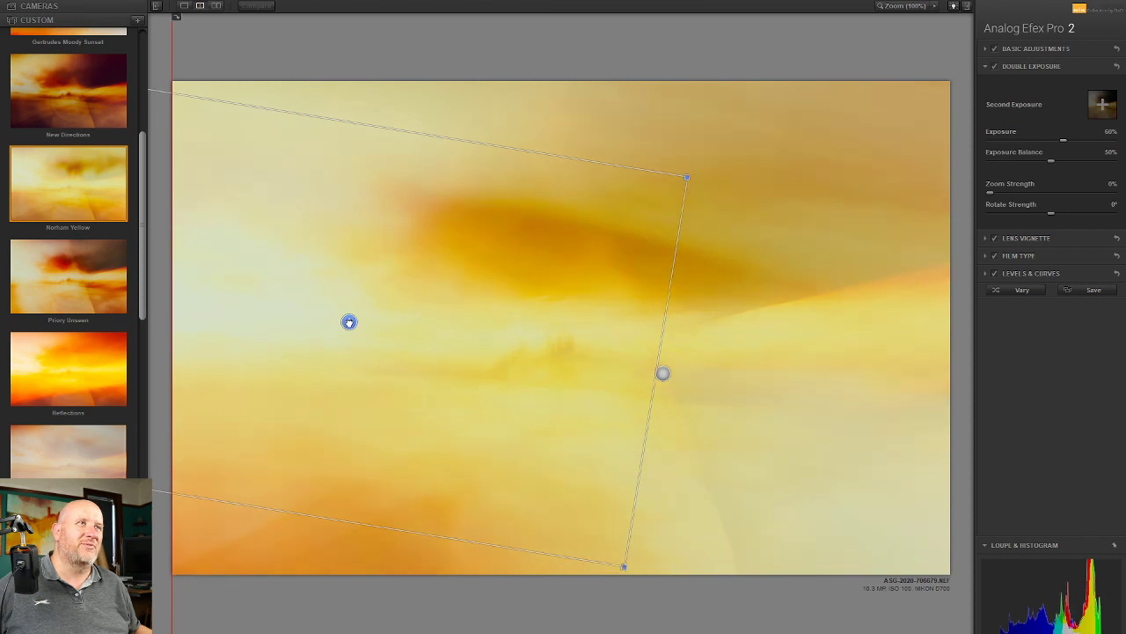
{"action": "left_click_drag", "start_coordinate": [693, 181], "coordinate": [744, 154]}
{"action": "left_click_drag", "start_coordinate": [349, 322], "coordinate": [350, 336]}
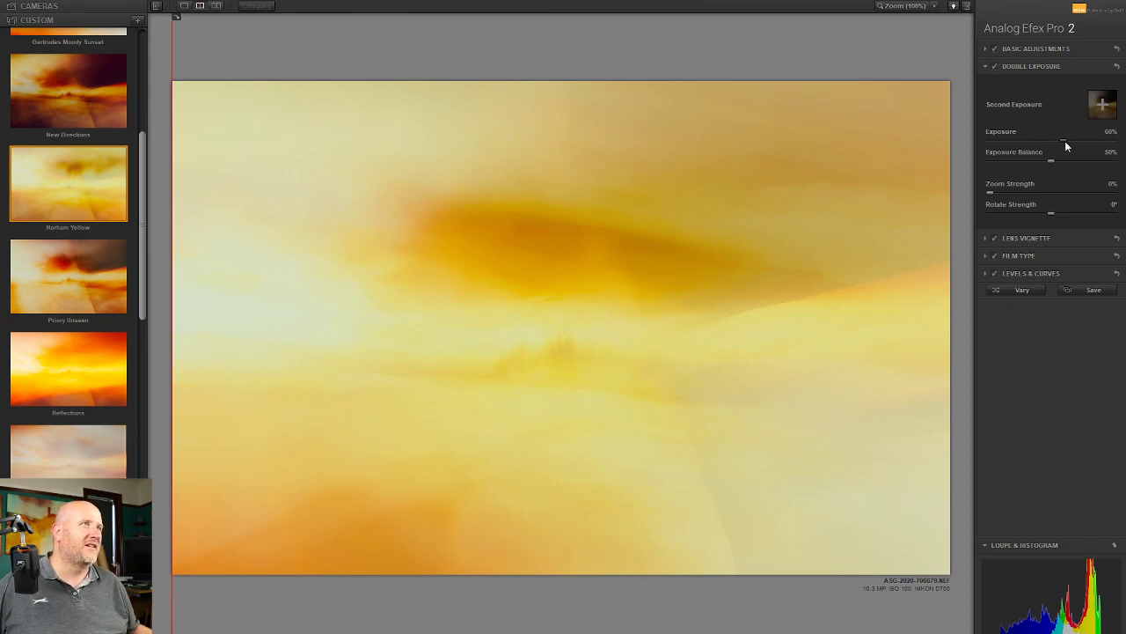
{"action": "mouse_move", "coordinate": [1052, 141]}
{"action": "left_mouse_down"}
{"action": "mouse_move", "coordinate": [1012, 154]}
{"action": "mouse_move", "coordinate": [1060, 156]}
{"action": "left_mouse_up"}
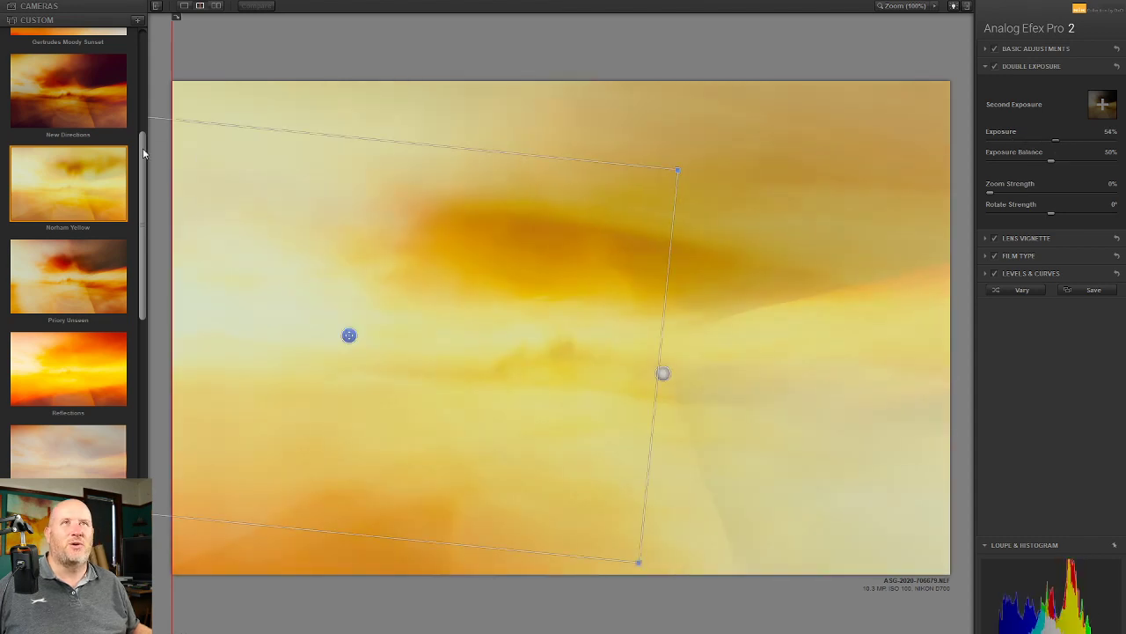
Preview the Gertrudes Moody Sunset preset and apply the Across the street preset instead
{"action": "left_click_drag", "start_coordinate": [141, 148], "coordinate": [167, 15]}
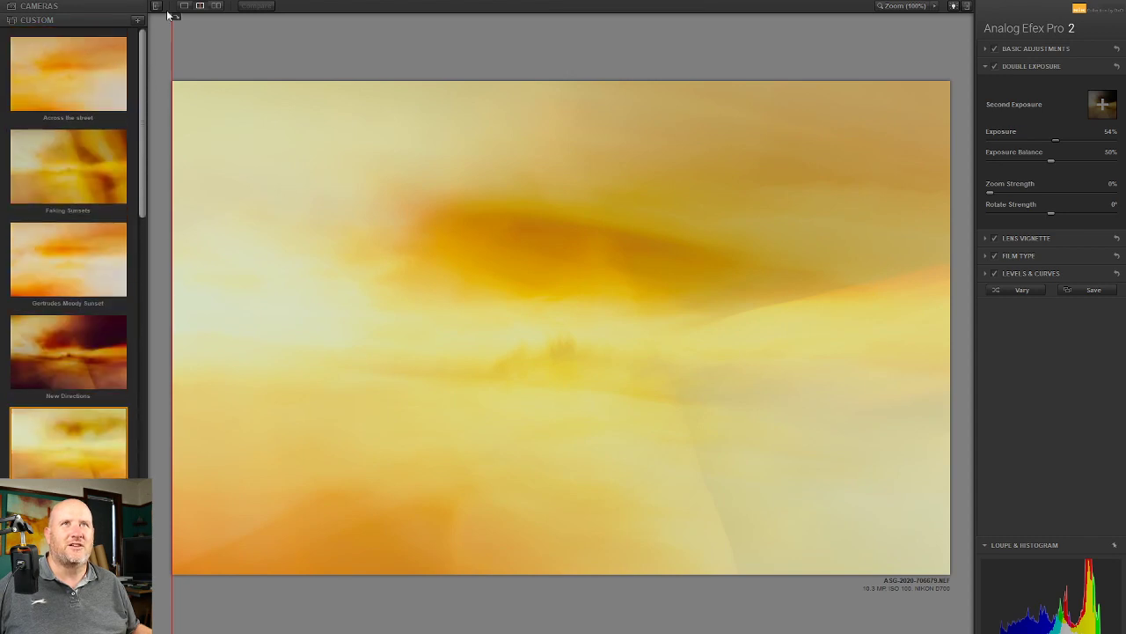
{"action": "left_click", "coordinate": [57, 272]}
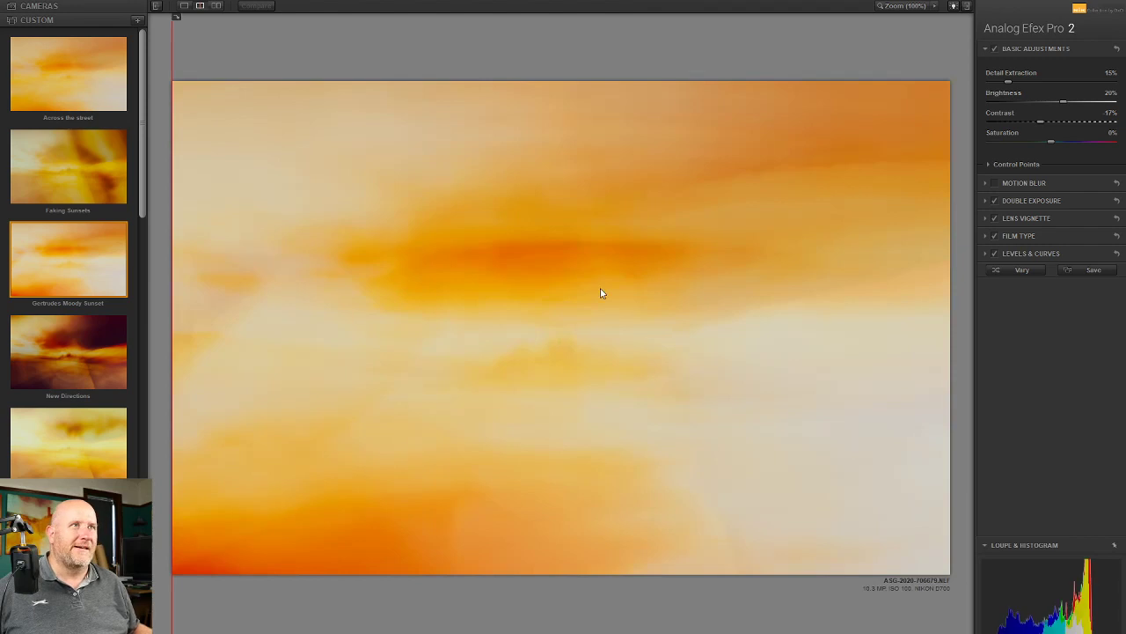
{"action": "left_click", "coordinate": [37, 99]}
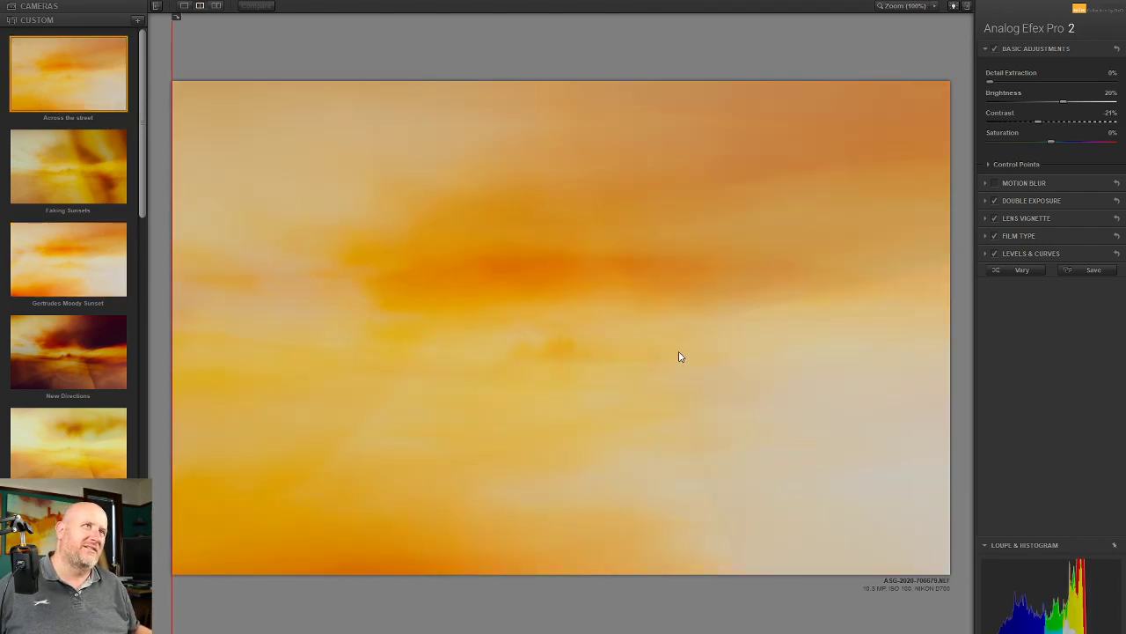
Level and resize the second exposure, place it toward the image's lower left, and turn off the Levels & Curves effect
{"action": "left_click", "coordinate": [1031, 201]}
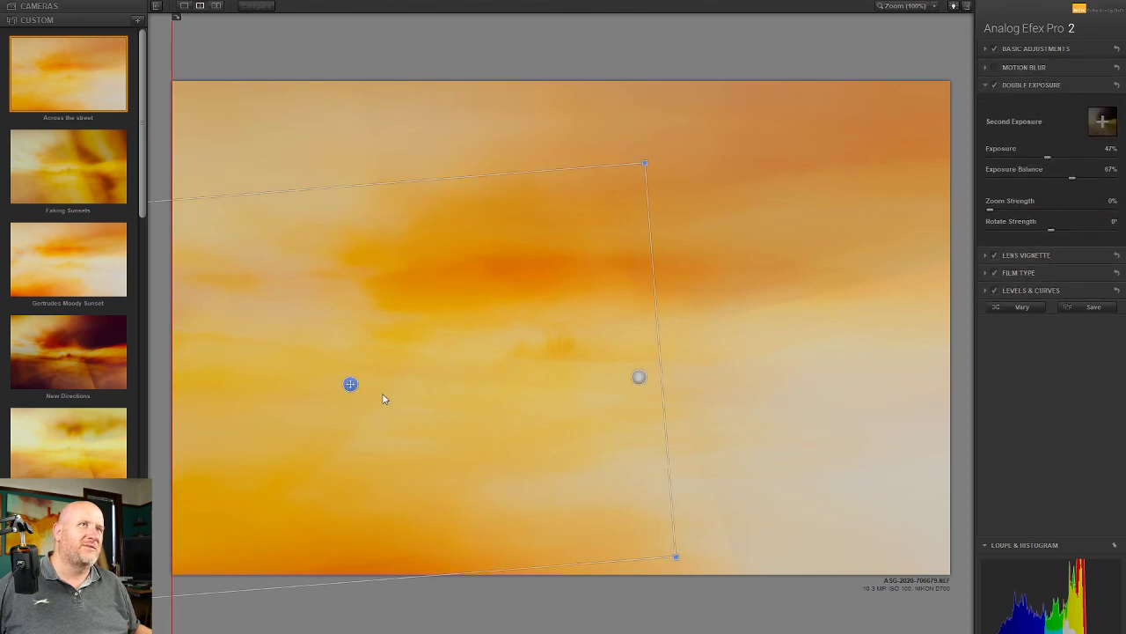
{"action": "left_click_drag", "start_coordinate": [350, 382], "coordinate": [558, 367]}
{"action": "left_click_drag", "start_coordinate": [910, 370], "coordinate": [906, 372]}
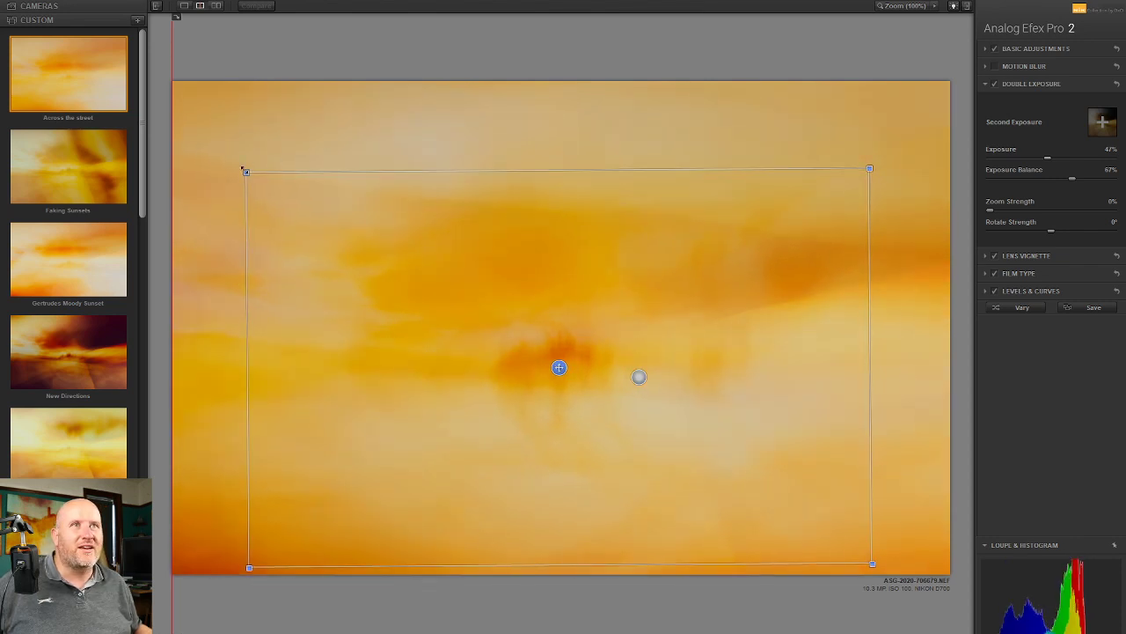
{"action": "left_click_drag", "start_coordinate": [559, 367], "coordinate": [331, 405]}
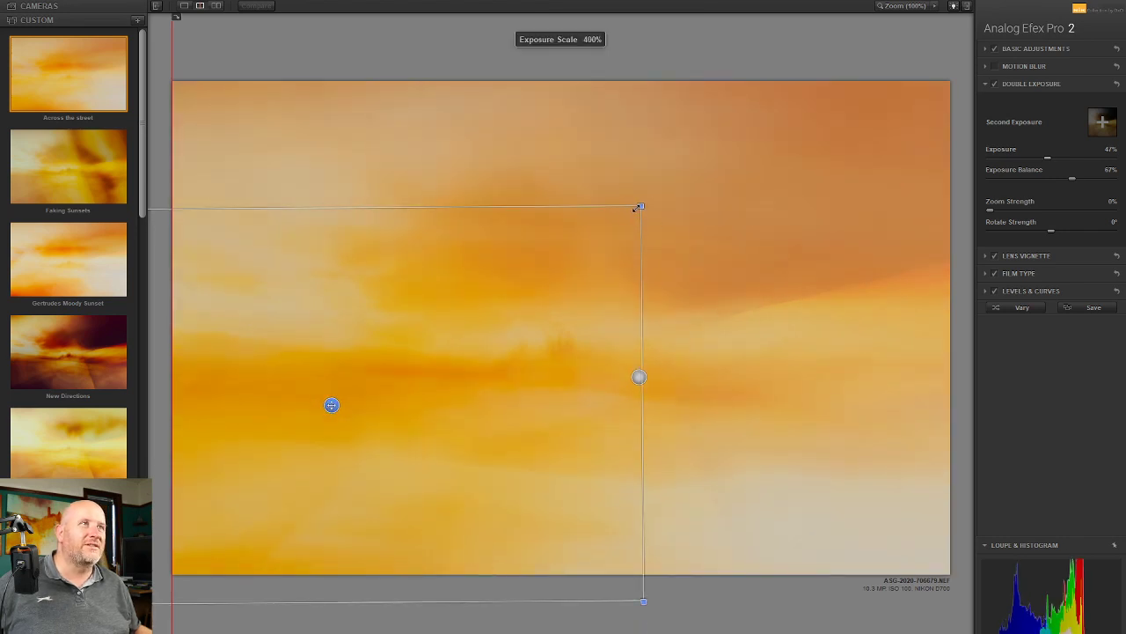
{"action": "left_click_drag", "start_coordinate": [661, 176], "coordinate": [692, 173]}
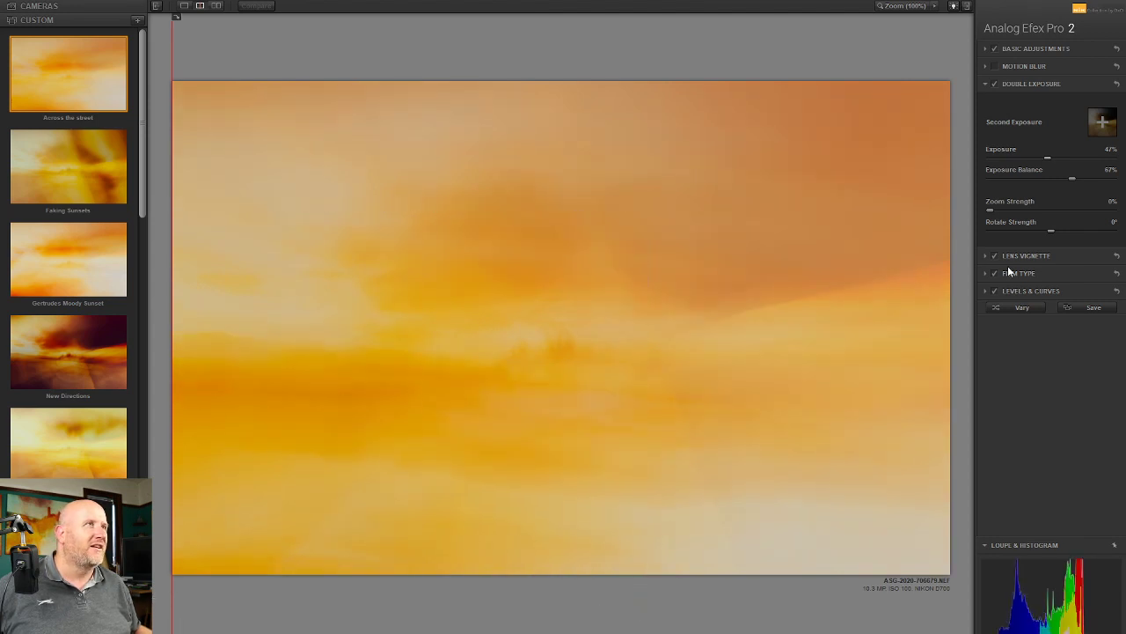
{"action": "left_click", "coordinate": [996, 292]}
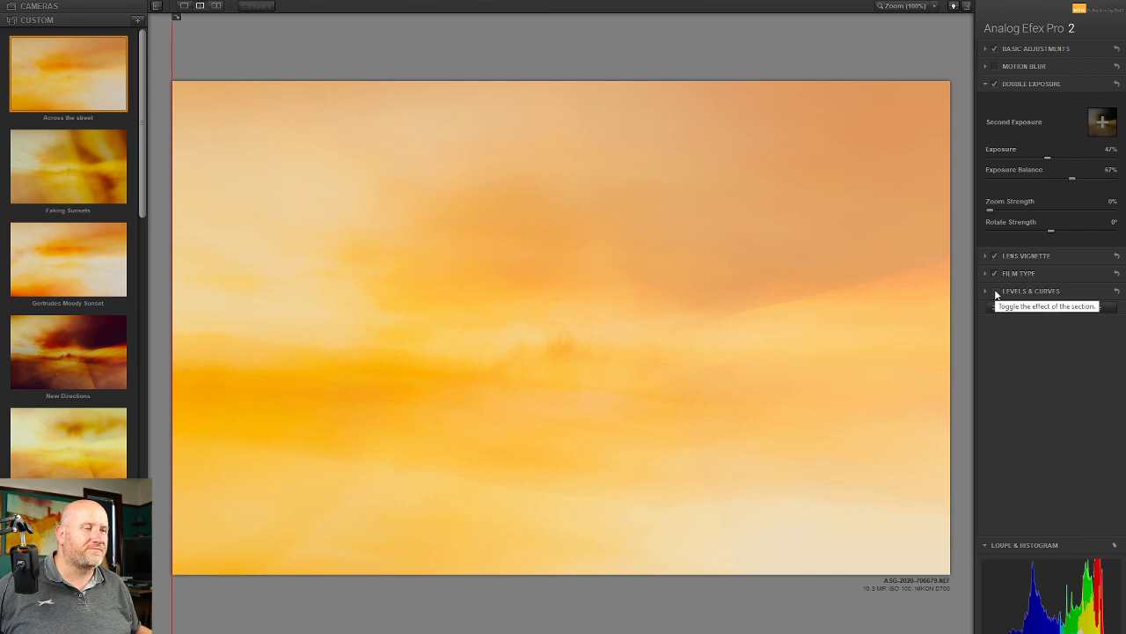
Check the image without the Film Type effect, re-enable it, and set it to fully Faded with 28% Strength
{"action": "left_click", "coordinate": [995, 273]}
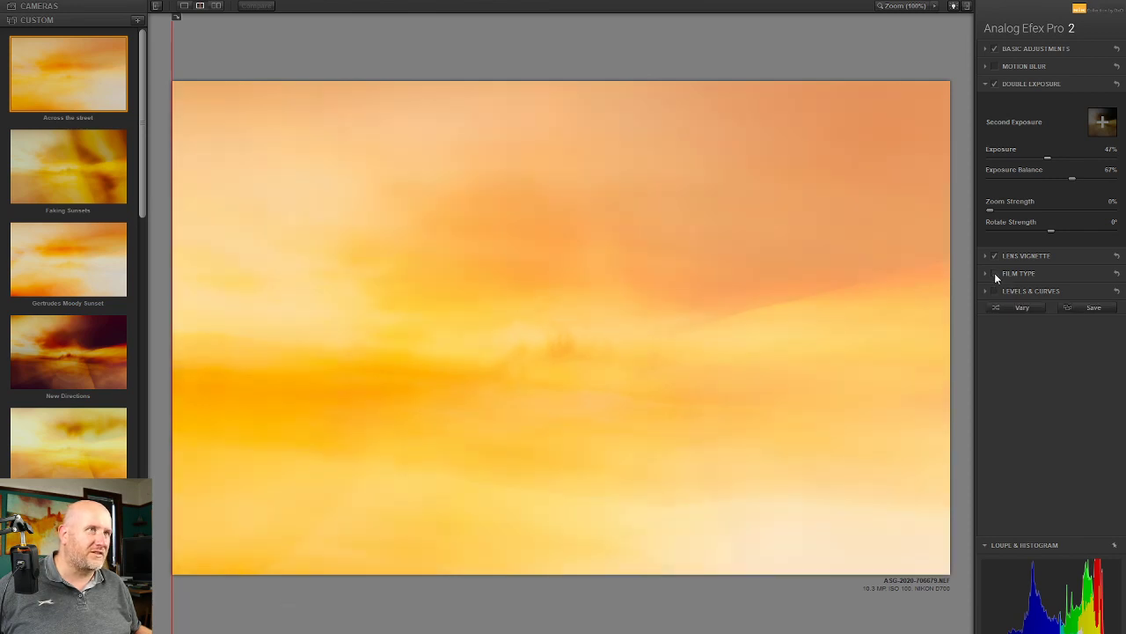
{"action": "left_click", "coordinate": [1019, 273]}
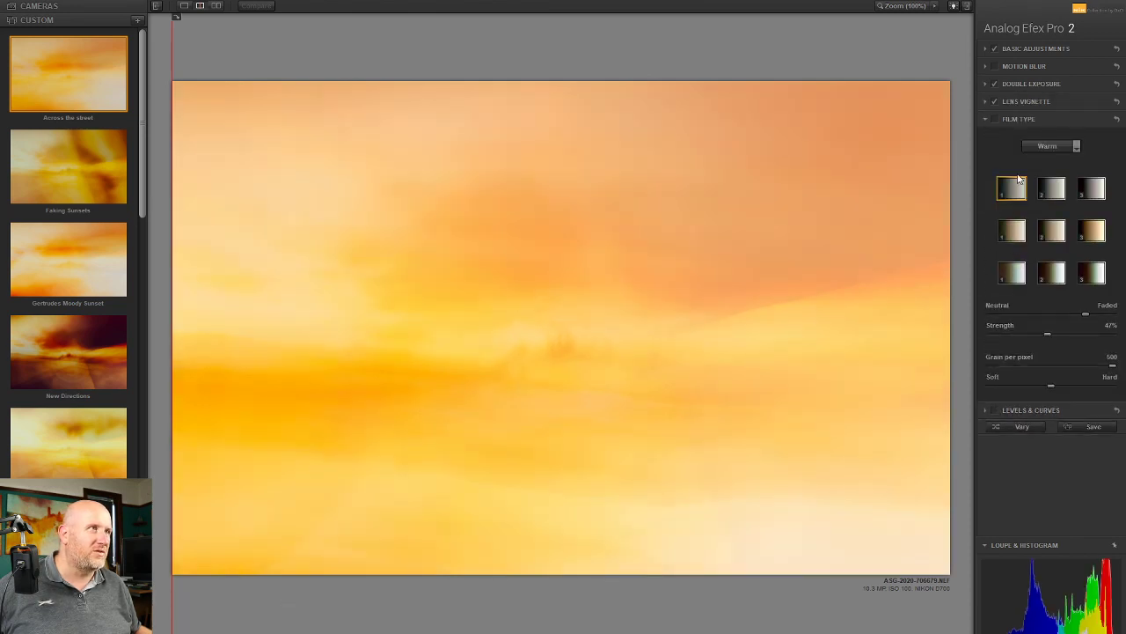
{"action": "left_click", "coordinate": [994, 119]}
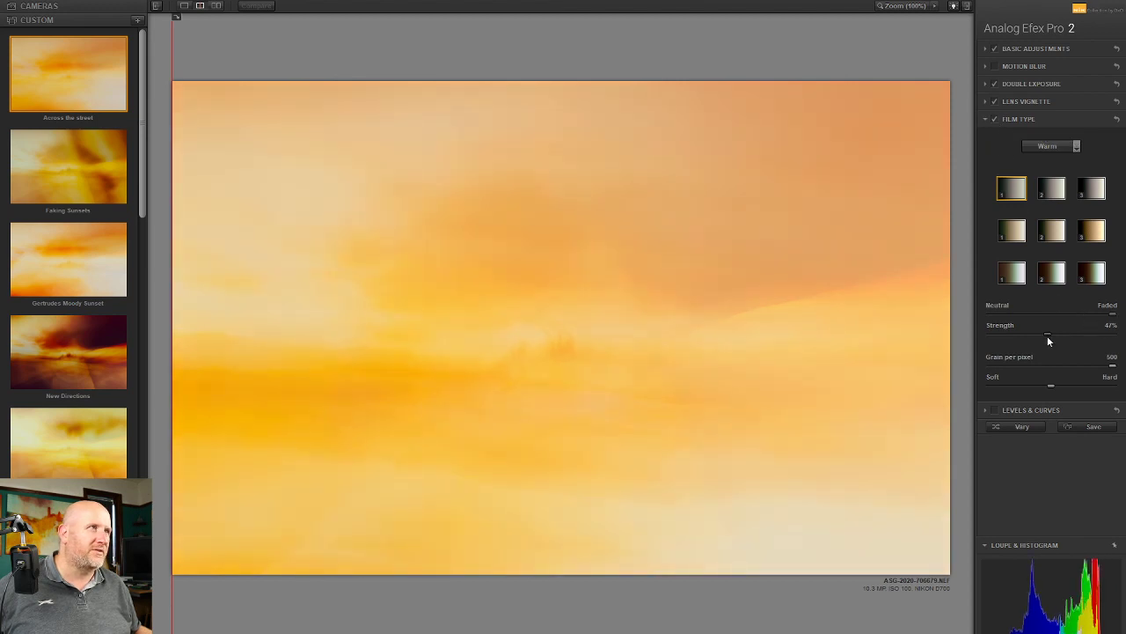
{"action": "left_click", "coordinate": [1020, 336]}
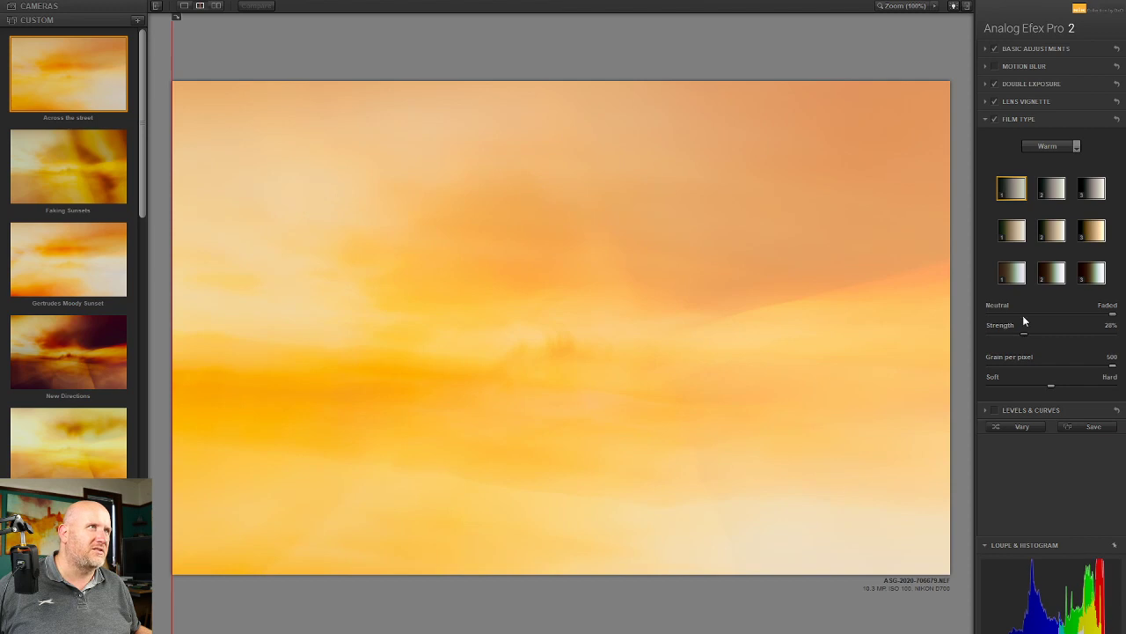
In Double Exposure, set Exposure Balance to 56% and Exposure to 37%, and review the Basic Adjustments settings
{"action": "left_click", "coordinate": [993, 84]}
{"action": "left_click", "coordinate": [993, 84]}
{"action": "left_click", "coordinate": [1018, 83]}
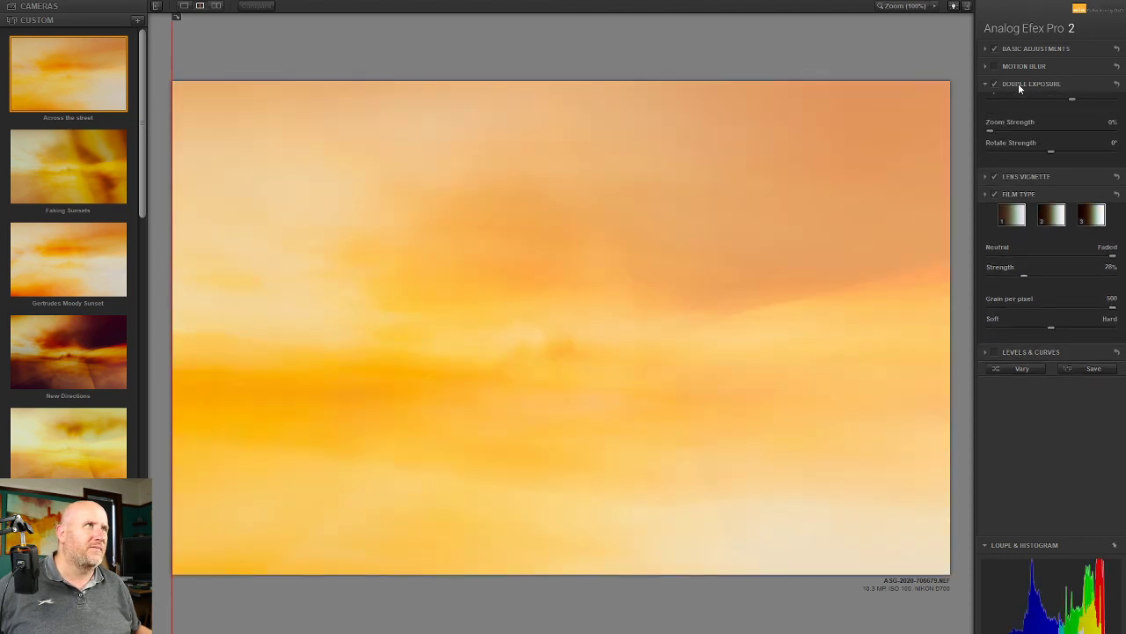
{"action": "mouse_move", "coordinate": [1070, 179]}
{"action": "left_mouse_down"}
{"action": "mouse_move", "coordinate": [1041, 180]}
{"action": "mouse_move", "coordinate": [1059, 187]}
{"action": "left_mouse_up"}
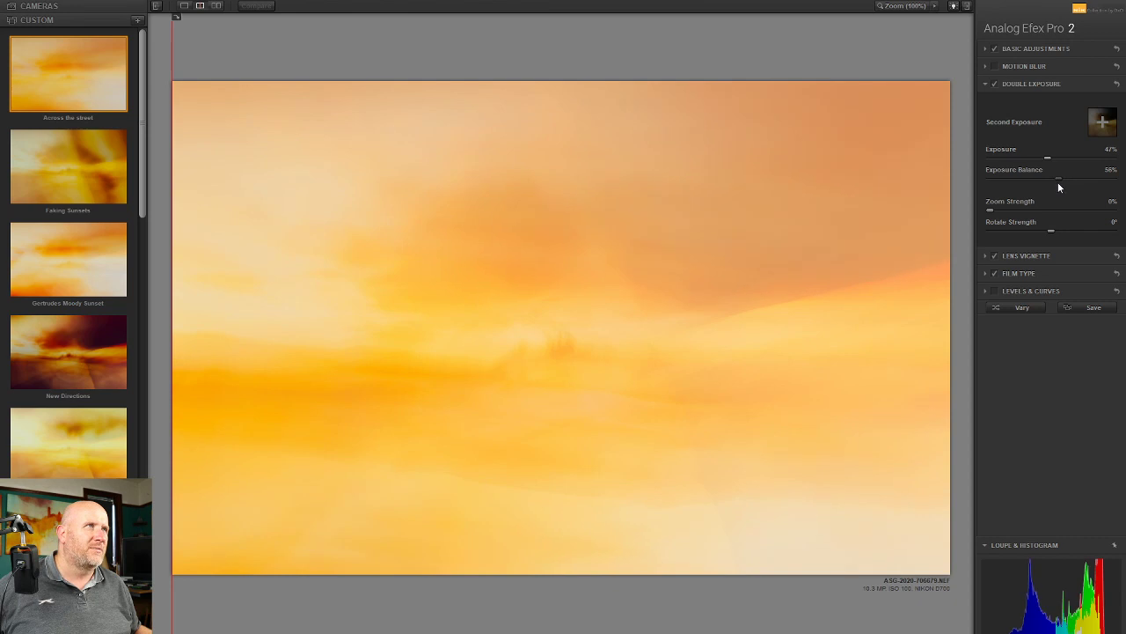
{"action": "left_click", "coordinate": [1042, 157]}
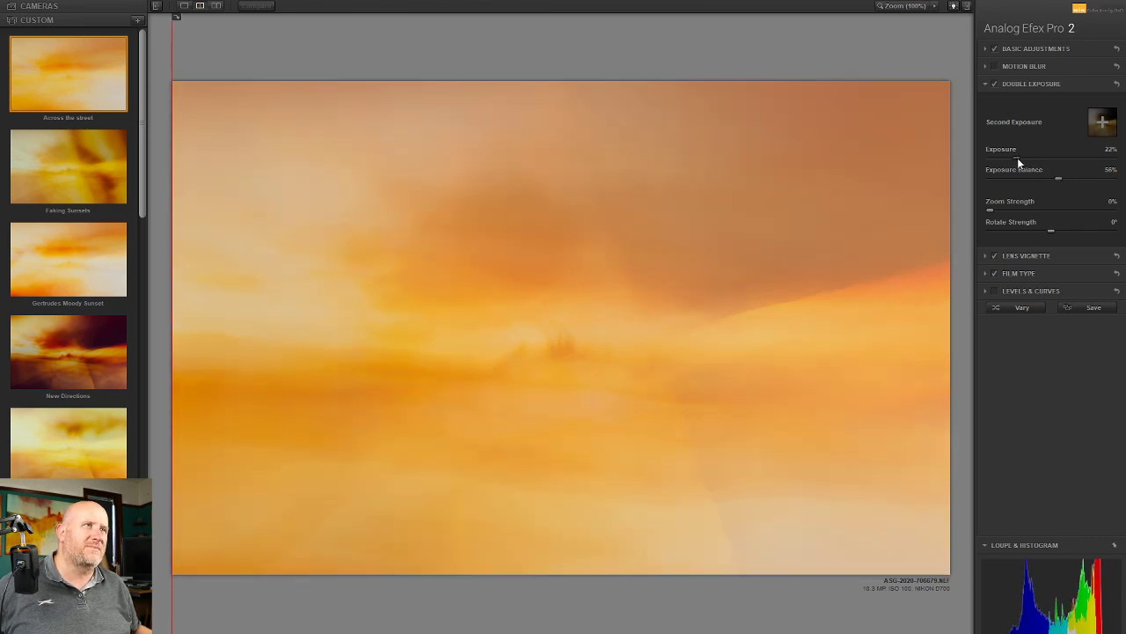
{"action": "left_click_drag", "start_coordinate": [1018, 157], "coordinate": [1040, 157]}
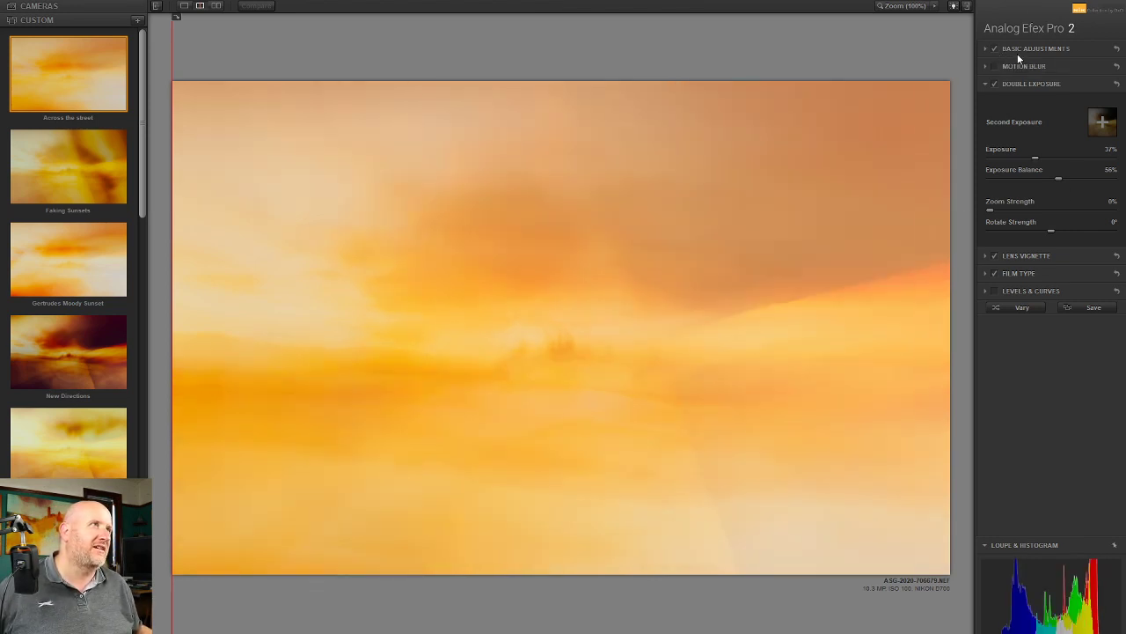
{"action": "left_click", "coordinate": [1018, 54]}
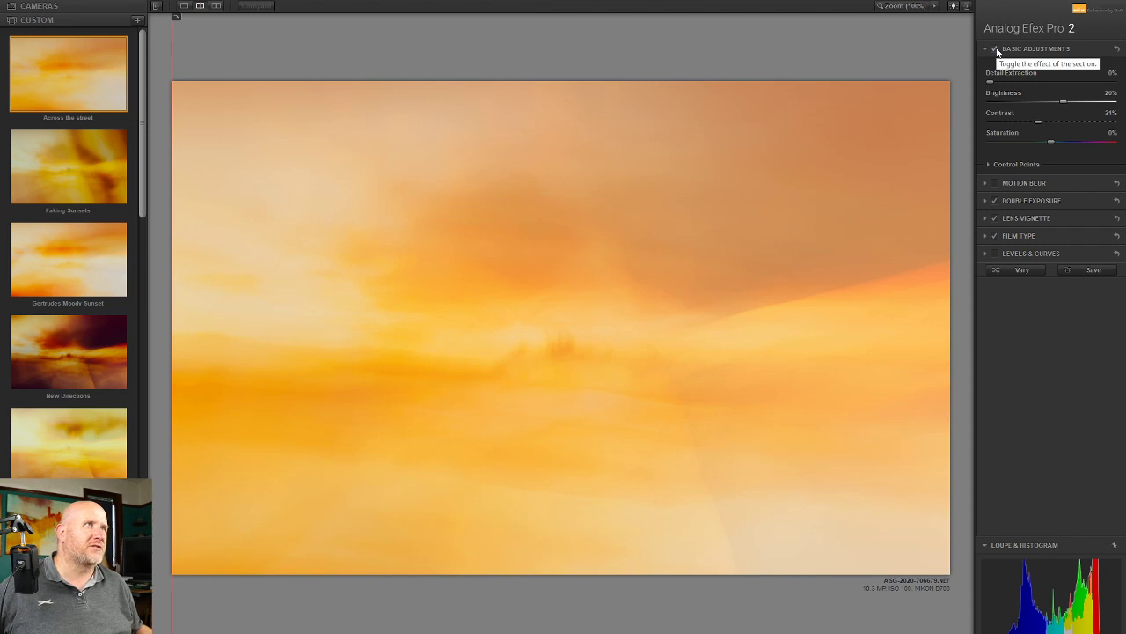
{"action": "left_click", "coordinate": [1033, 49]}
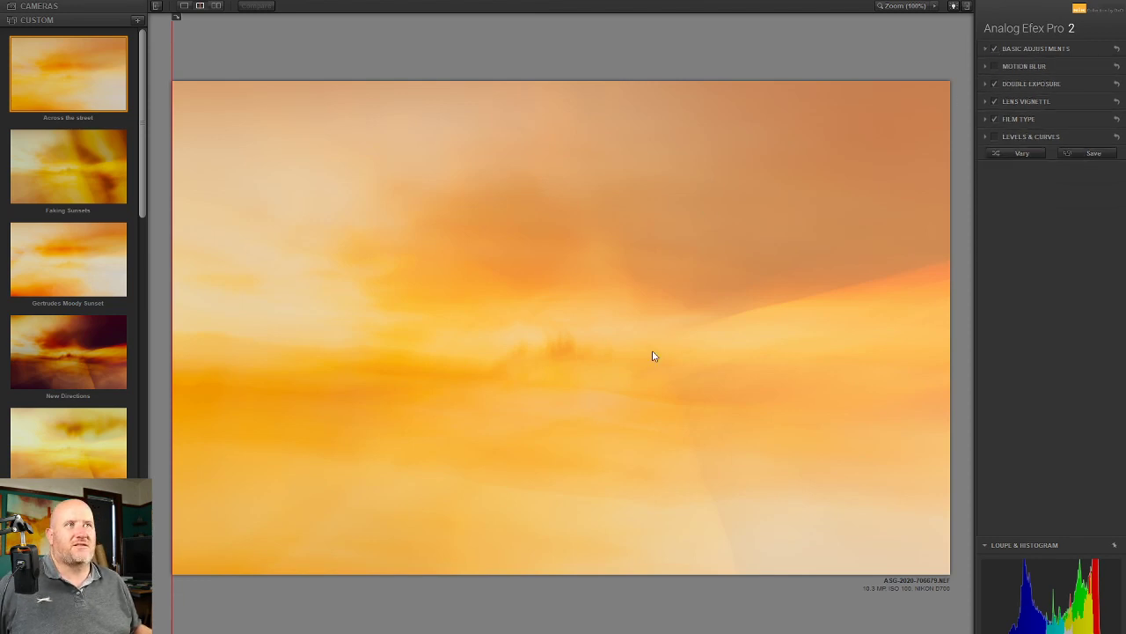
Reset Levels & Curves and slightly raise the midtones of the RGB and Blue curves
{"action": "left_click", "coordinate": [994, 137]}
{"action": "left_click", "coordinate": [994, 136]}
{"action": "left_click", "coordinate": [1016, 136]}
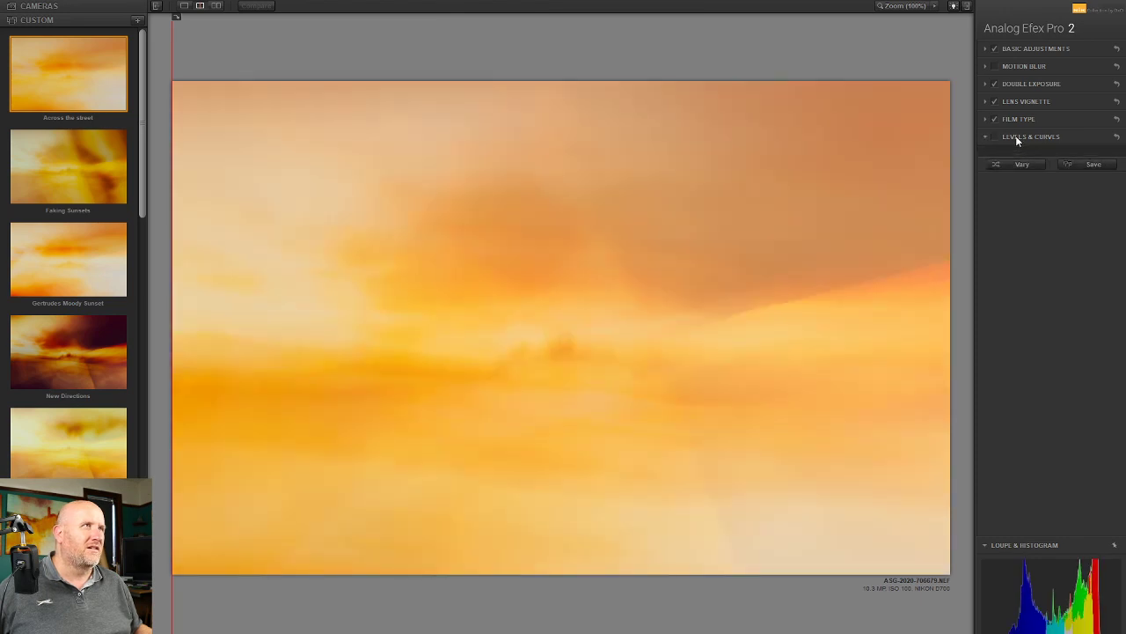
{"action": "left_click", "coordinate": [1116, 136]}
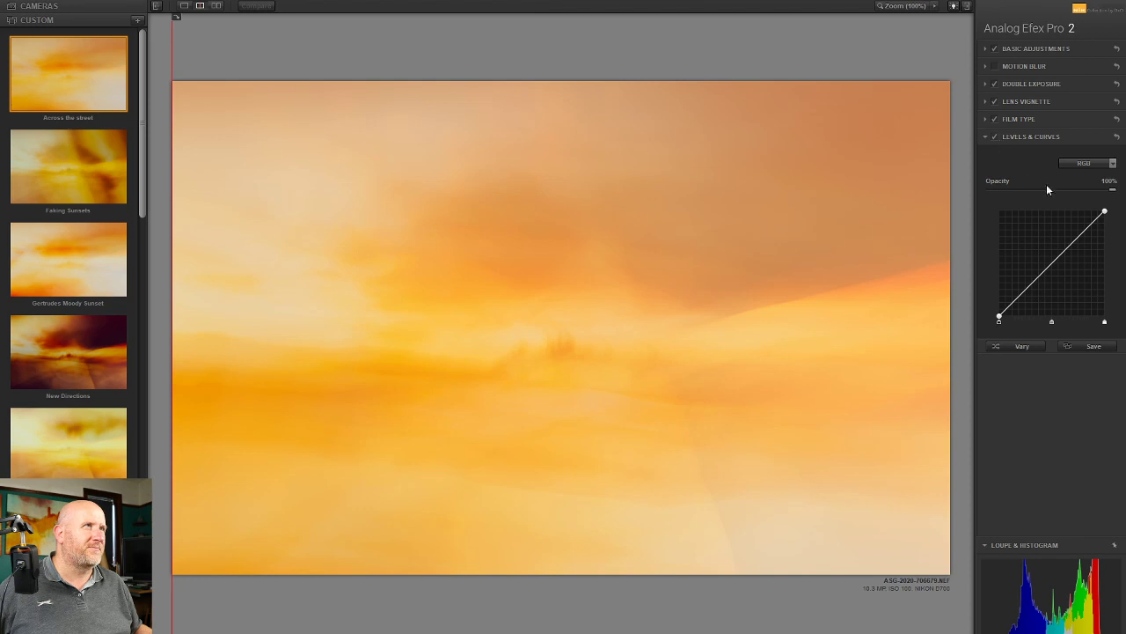
{"action": "left_click", "coordinate": [1061, 254]}
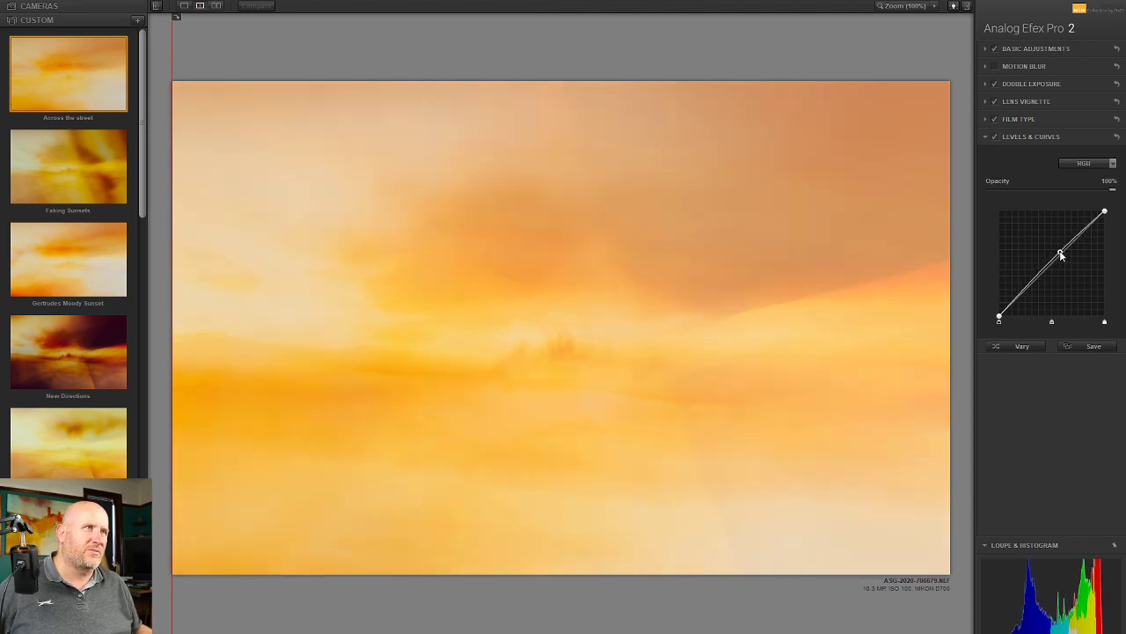
{"action": "left_click", "coordinate": [1075, 163]}
{"action": "left_click", "coordinate": [1082, 225]}
{"action": "left_click_drag", "start_coordinate": [1059, 258], "coordinate": [1059, 255]}
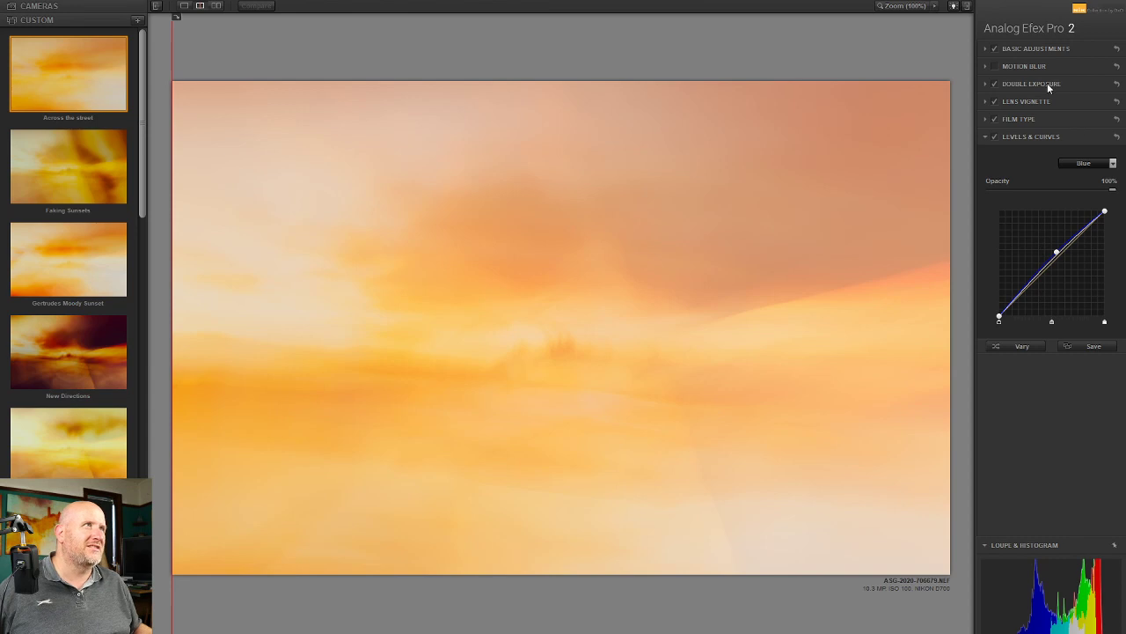
Set Saturation to -8%, compare the whole image with the original, and apply the filter
{"action": "left_click", "coordinate": [1044, 49]}
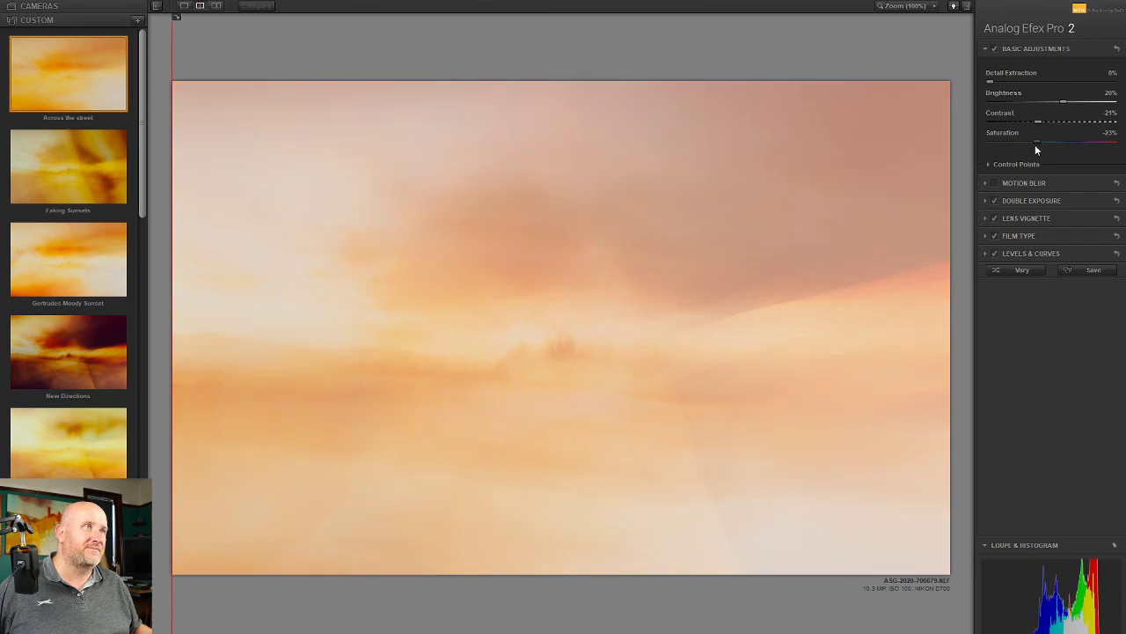
{"action": "left_click_drag", "start_coordinate": [1037, 144], "coordinate": [1045, 145]}
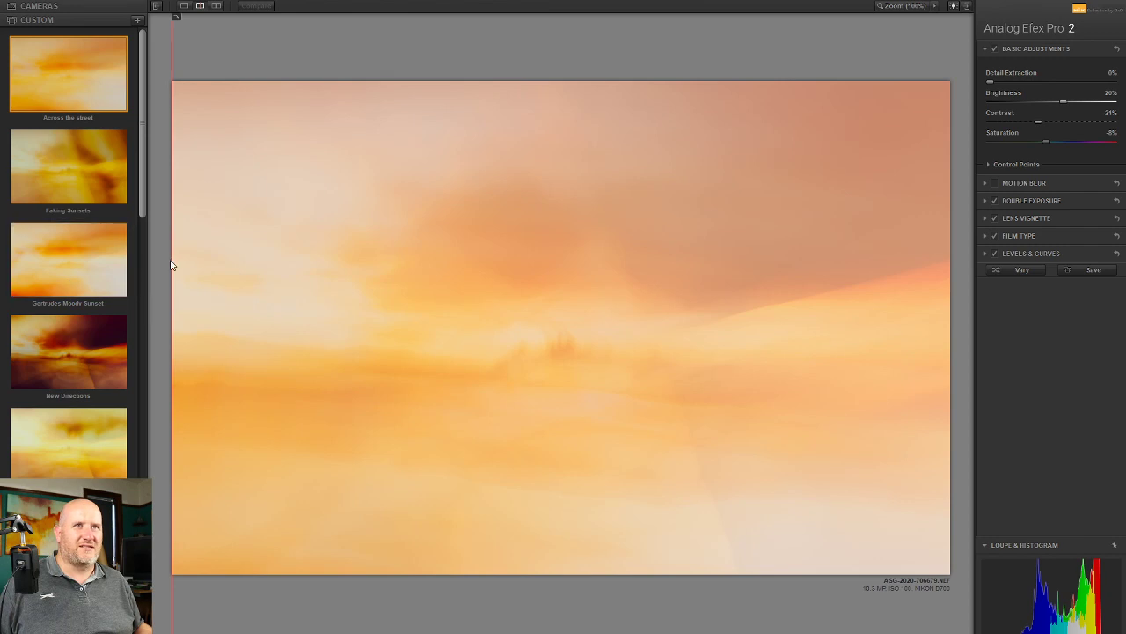
{"action": "left_click_drag", "start_coordinate": [171, 265], "coordinate": [959, 334]}
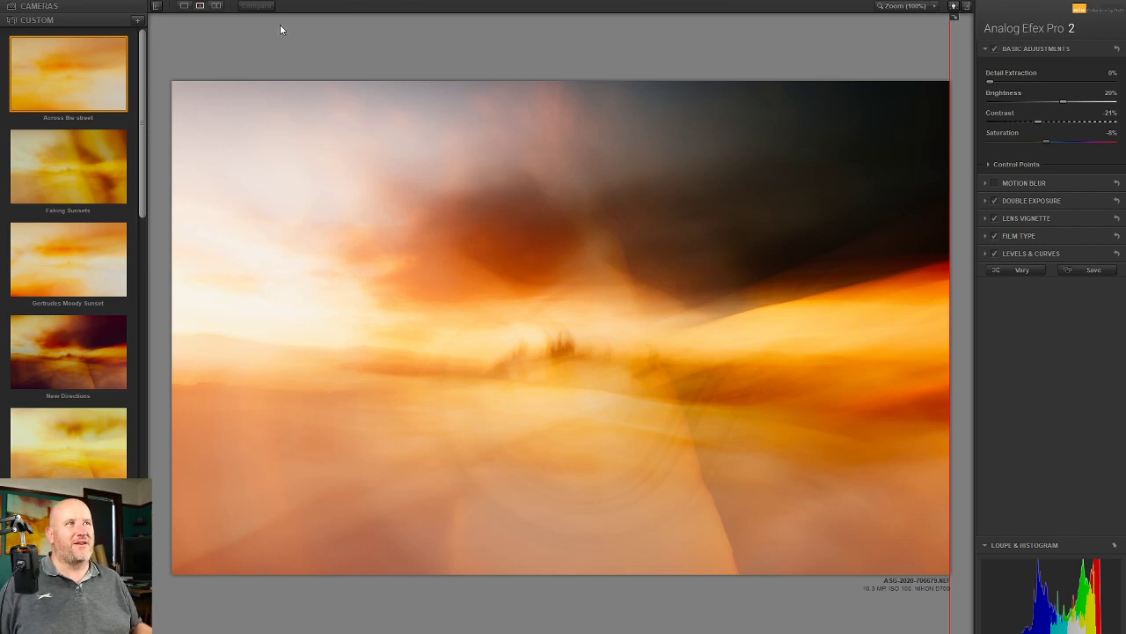
{"action": "left_click_drag", "start_coordinate": [947, 425], "coordinate": [171, 387]}
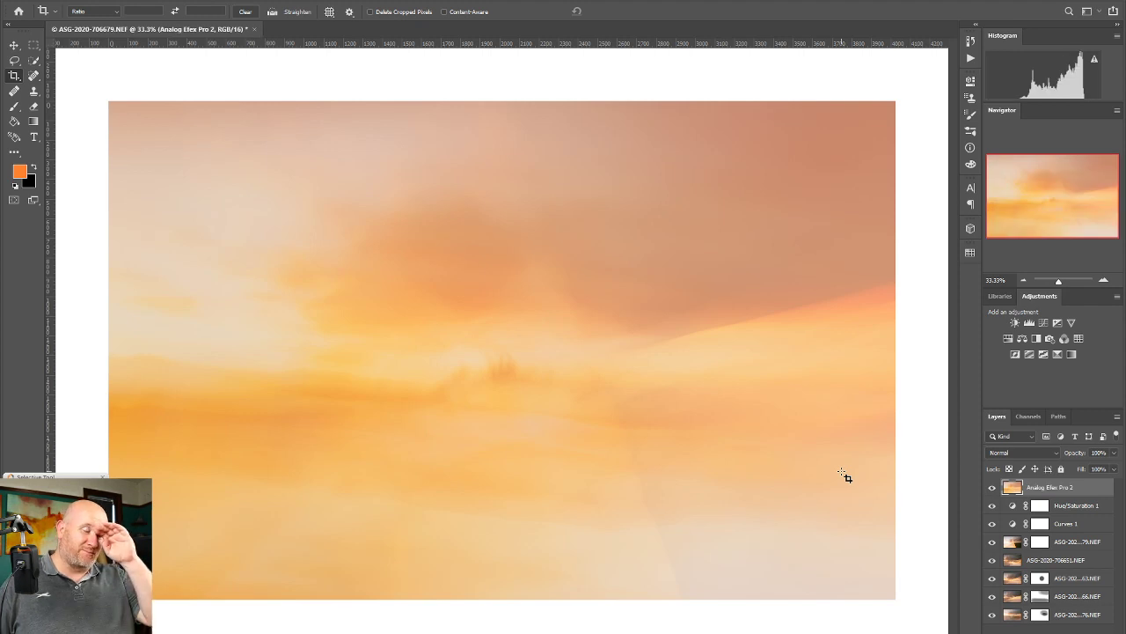
Hide the Analog Efex Pro 2 layer and reopen Analog Efex Pro 2 from the Hue/Saturation 1 layer
{"action": "left_click", "coordinate": [992, 486]}
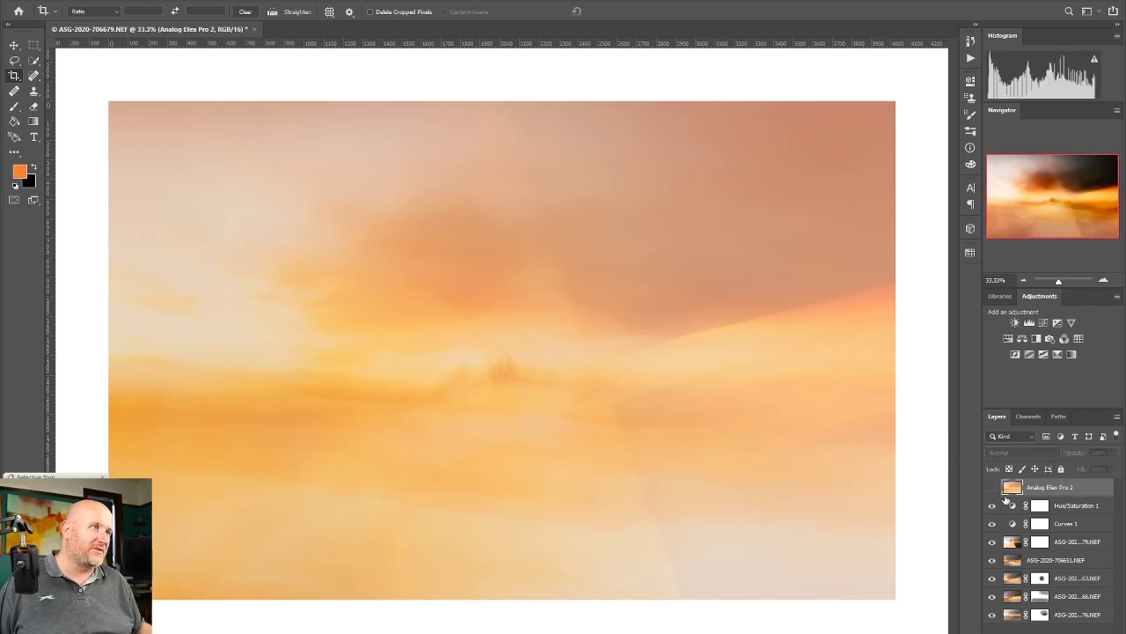
{"action": "left_click", "coordinate": [1040, 505]}
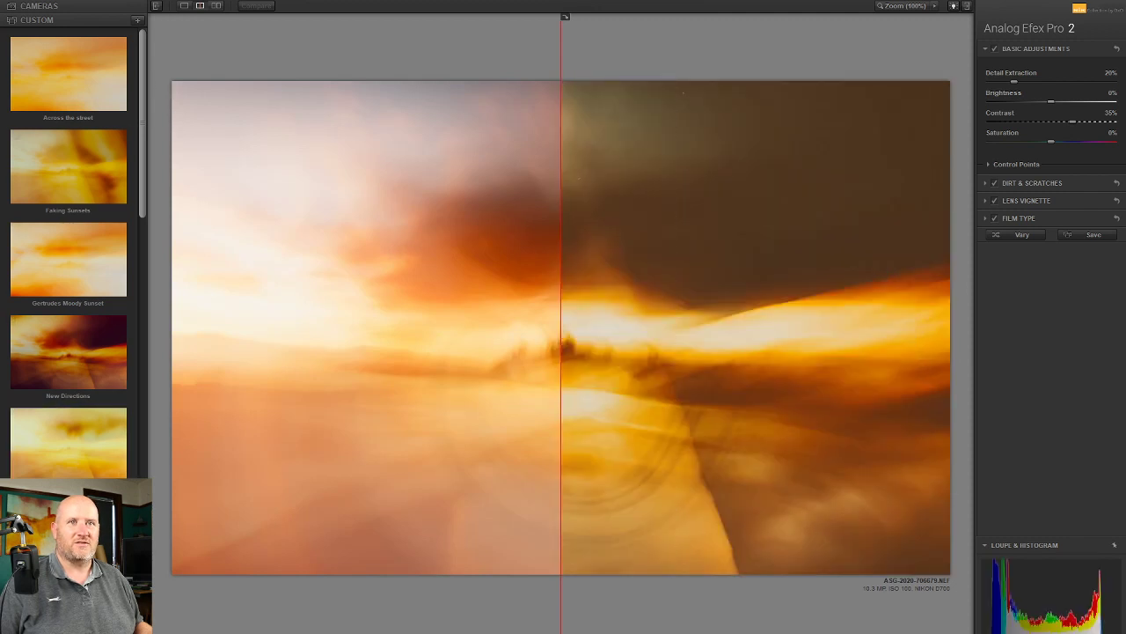
Browse the imported presets and try Church Hill Sketches, extending its preview across the whole image
{"action": "scroll", "coordinate": [132, 171], "scroll_direction": "down", "scroll_amount": 10}
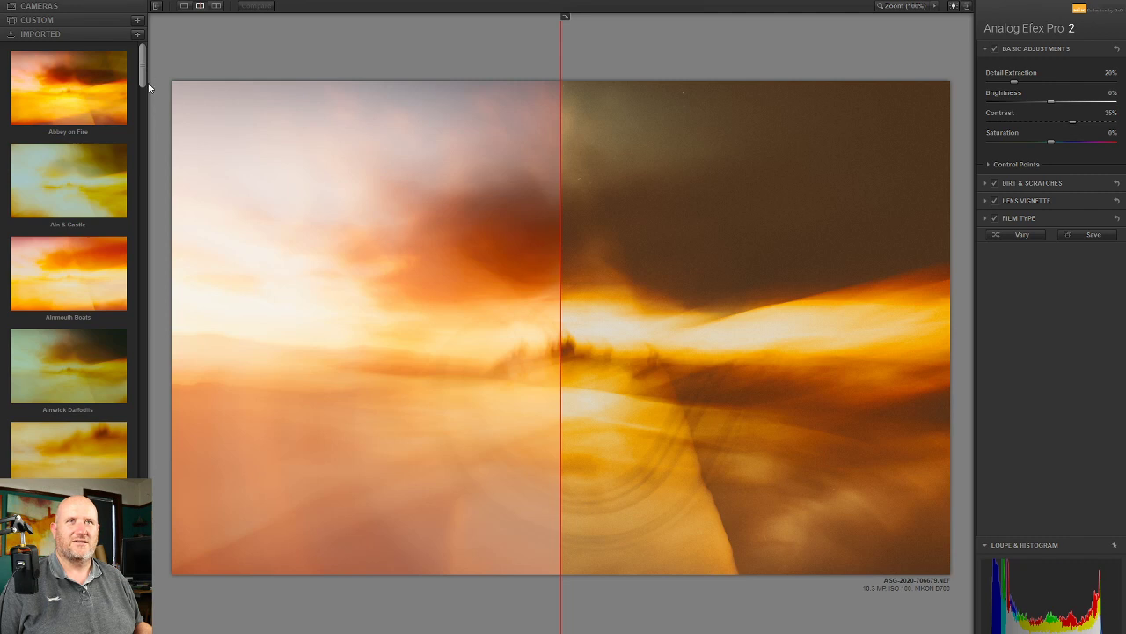
{"action": "left_click_drag", "start_coordinate": [145, 76], "coordinate": [145, 106]}
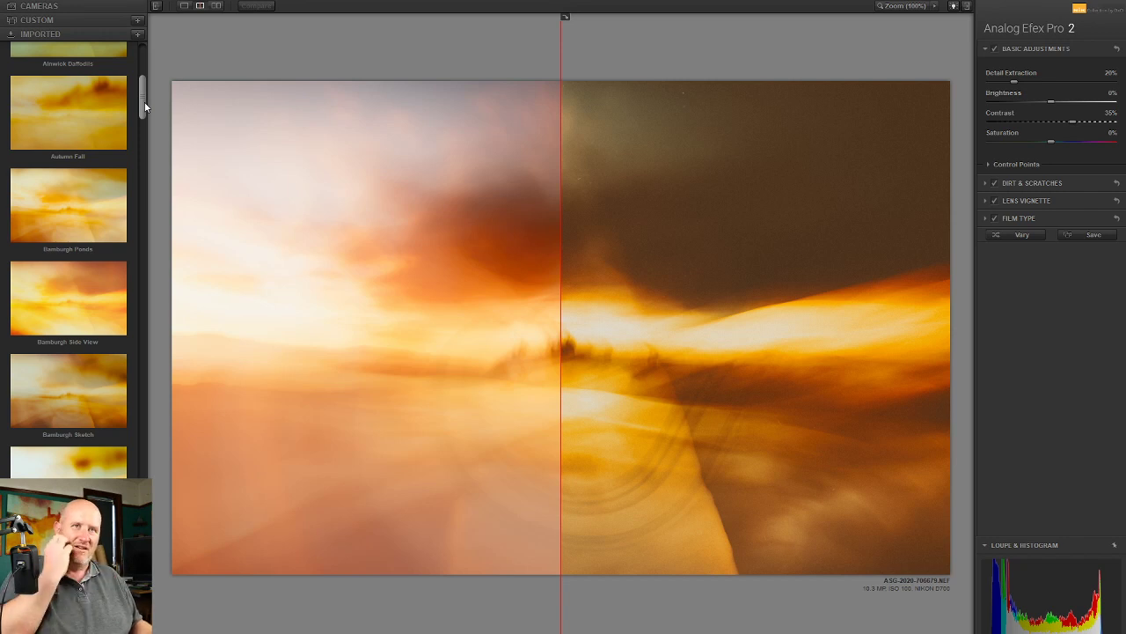
{"action": "scroll", "coordinate": [146, 104], "scroll_direction": "up", "scroll_amount": 1}
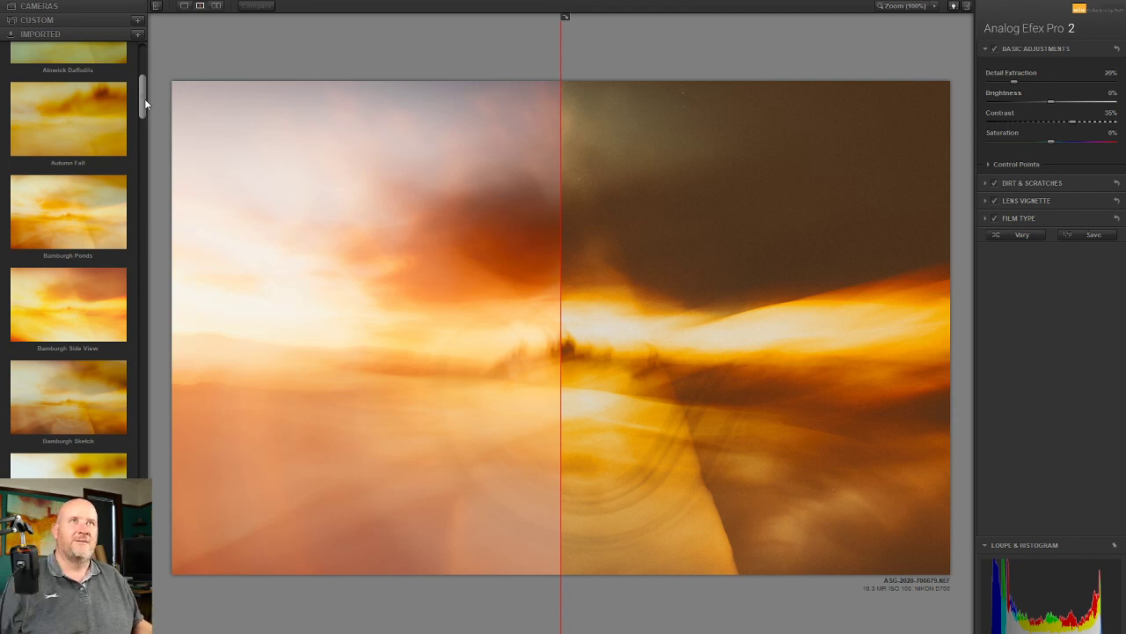
{"action": "left_click_drag", "start_coordinate": [144, 99], "coordinate": [147, 135]}
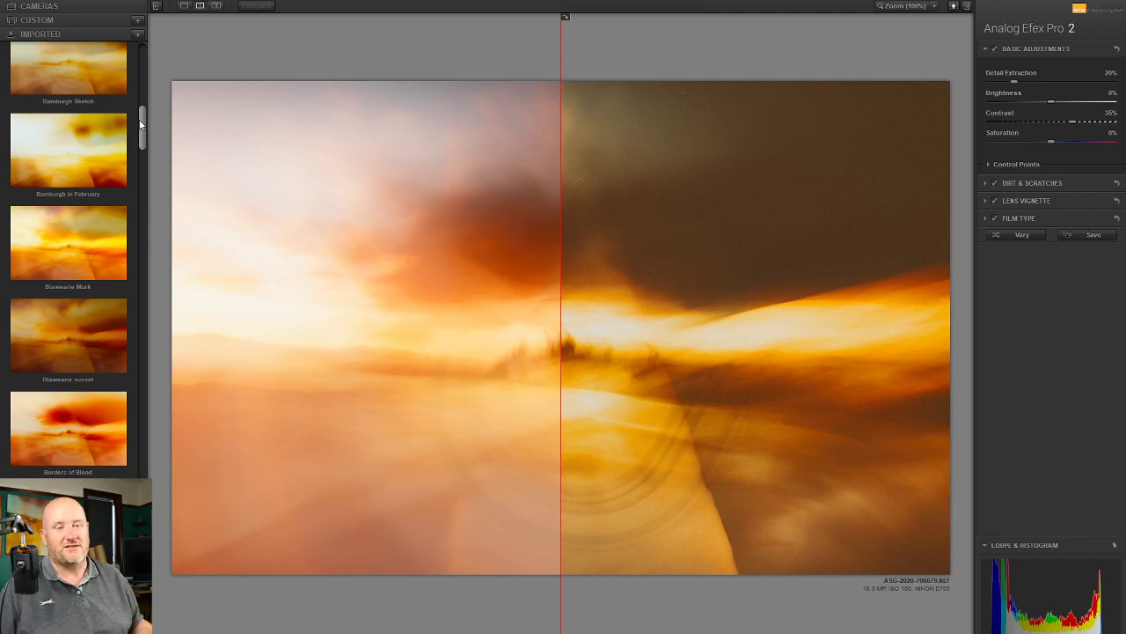
{"action": "left_click_drag", "start_coordinate": [145, 128], "coordinate": [146, 179]}
{"action": "left_click", "coordinate": [89, 178]}
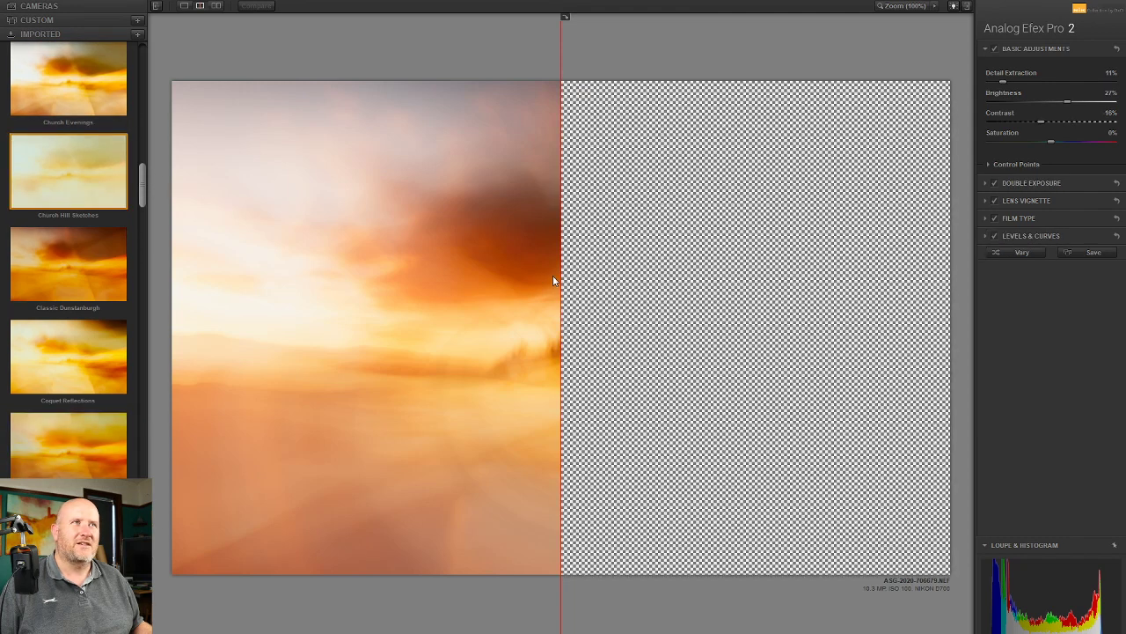
{"action": "left_click_drag", "start_coordinate": [563, 280], "coordinate": [176, 255]}
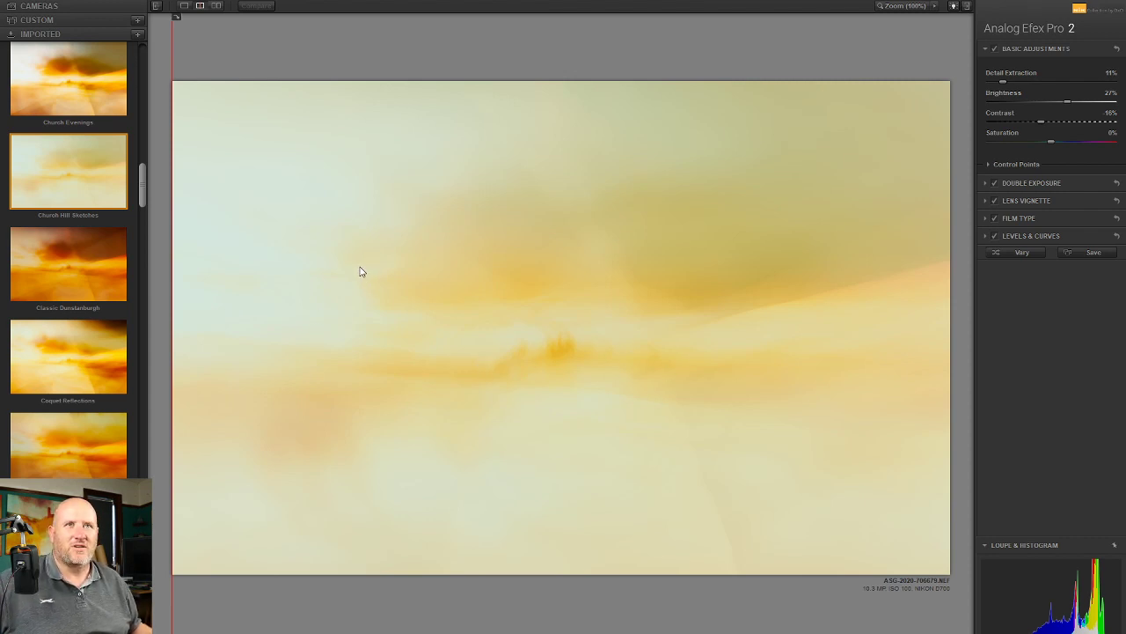
Try the imported Classic Dunstanburgh, Dryburgh Burning, Golden Mist and Hedgley Grass presets one after another
{"action": "left_click", "coordinate": [60, 283]}
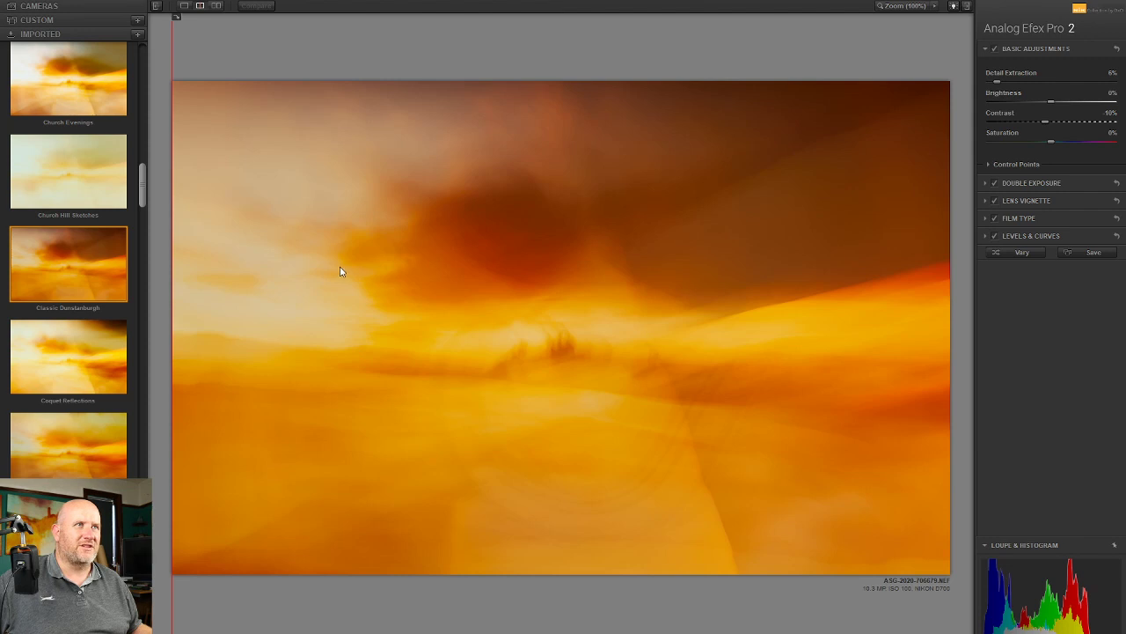
{"action": "left_click_drag", "start_coordinate": [145, 193], "coordinate": [143, 216]}
{"action": "left_click", "coordinate": [99, 241]}
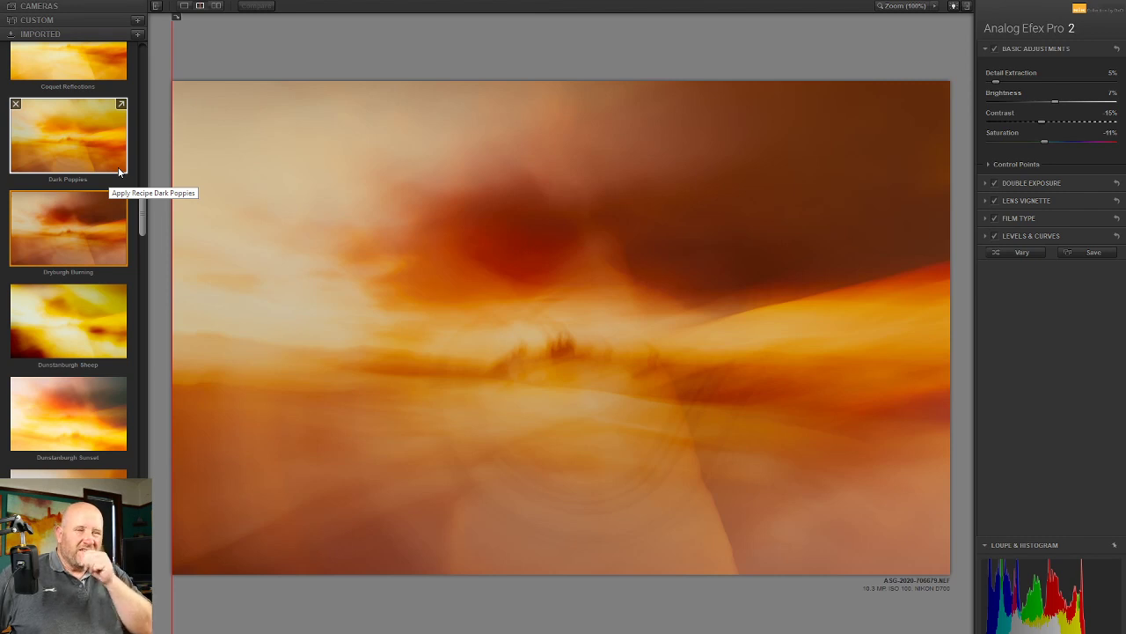
{"action": "left_click_drag", "start_coordinate": [144, 211], "coordinate": [141, 261]}
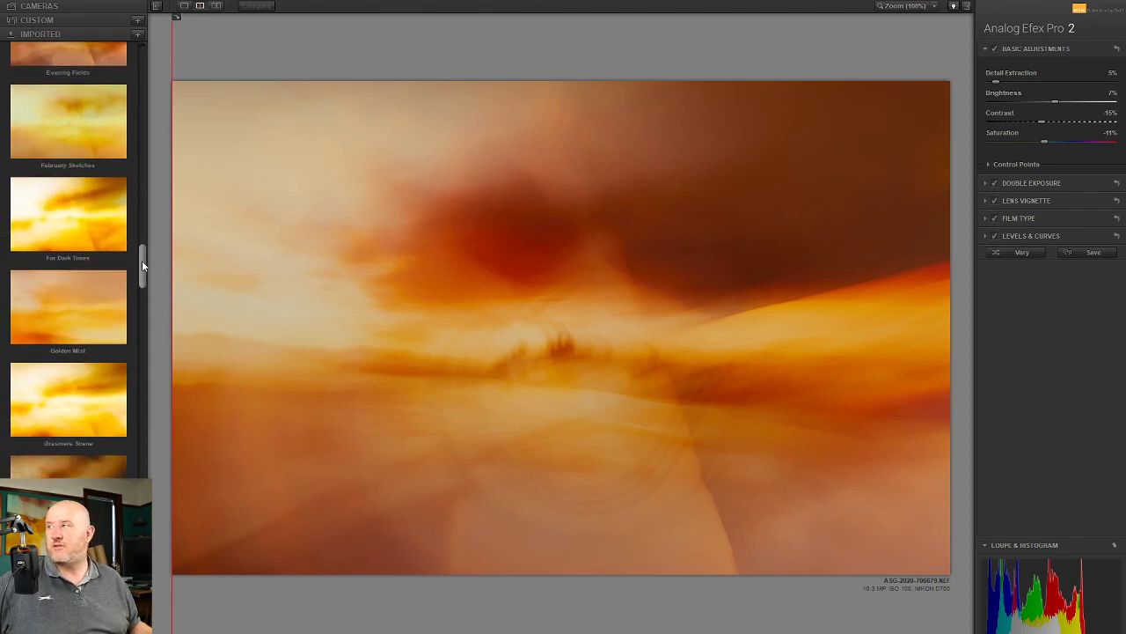
{"action": "left_click", "coordinate": [86, 311]}
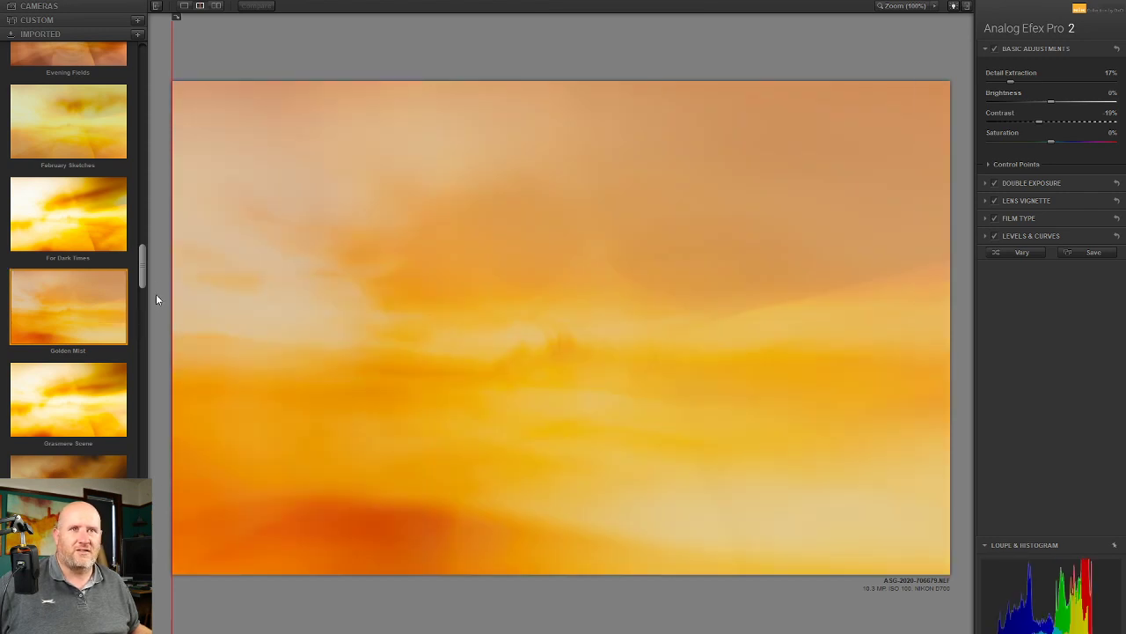
{"action": "left_click_drag", "start_coordinate": [146, 262], "coordinate": [148, 295]}
{"action": "left_click", "coordinate": [94, 233]}
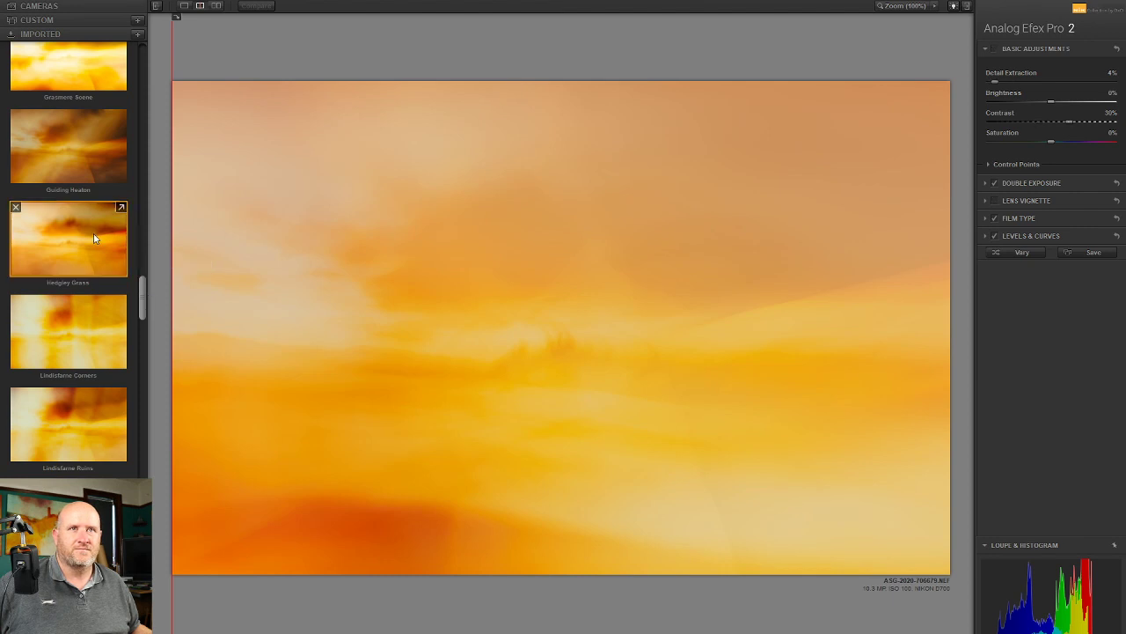
Apply the Old Manchester preset, check it without Double Exposure, and move its second exposure to just above the image's centre
{"action": "left_click_drag", "start_coordinate": [144, 304], "coordinate": [146, 362]}
{"action": "left_click", "coordinate": [78, 395]}
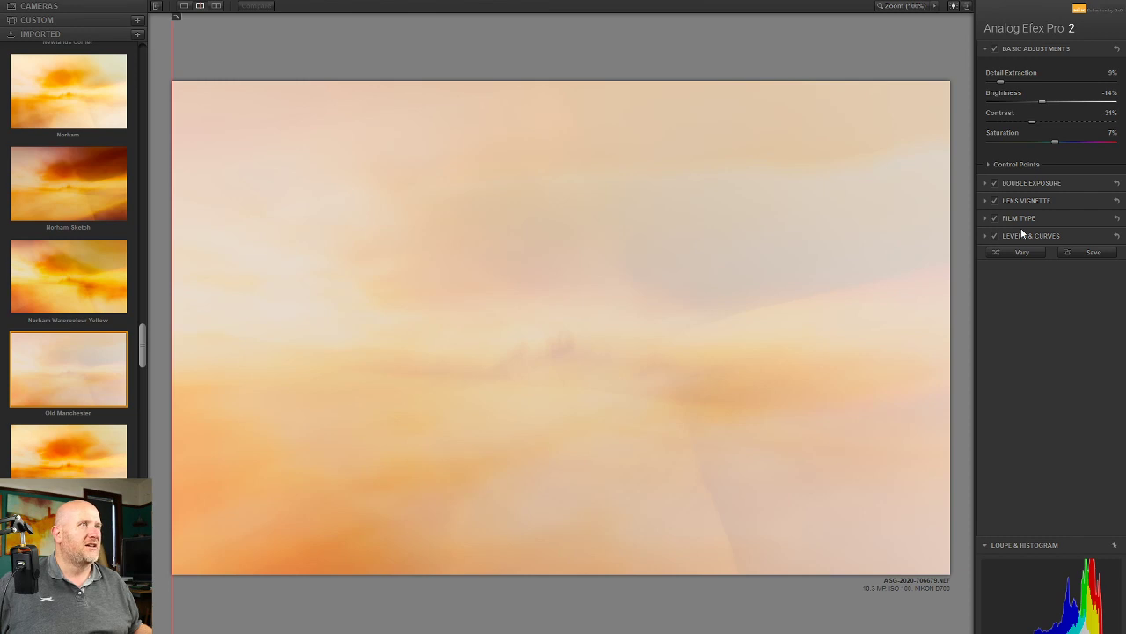
{"action": "left_click", "coordinate": [996, 183]}
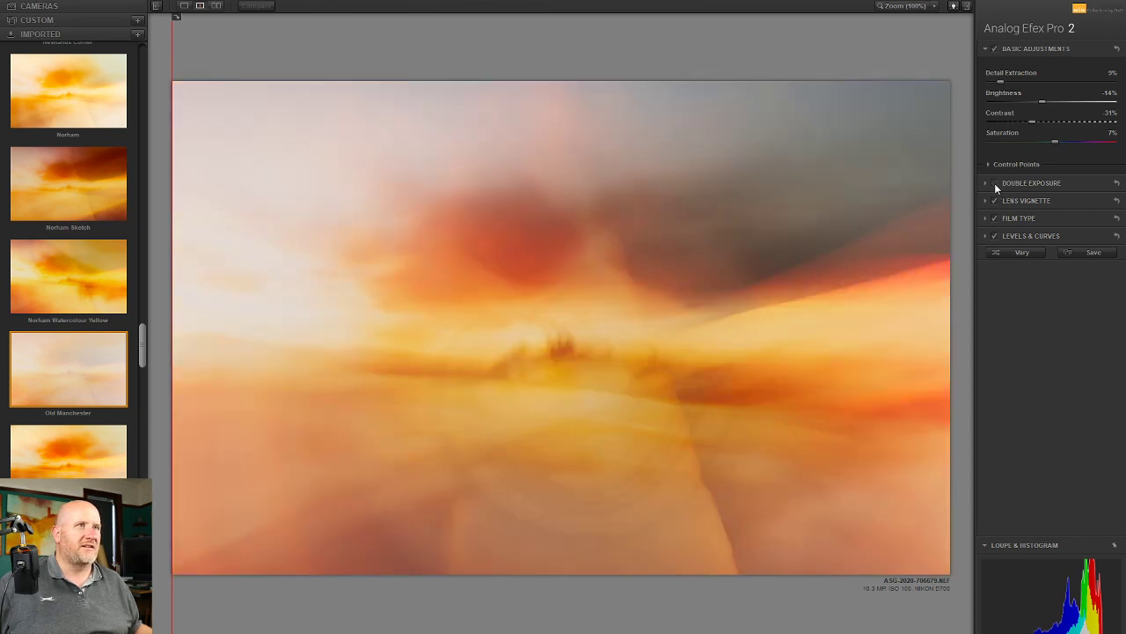
{"action": "mouse_move", "coordinate": [478, 330]}
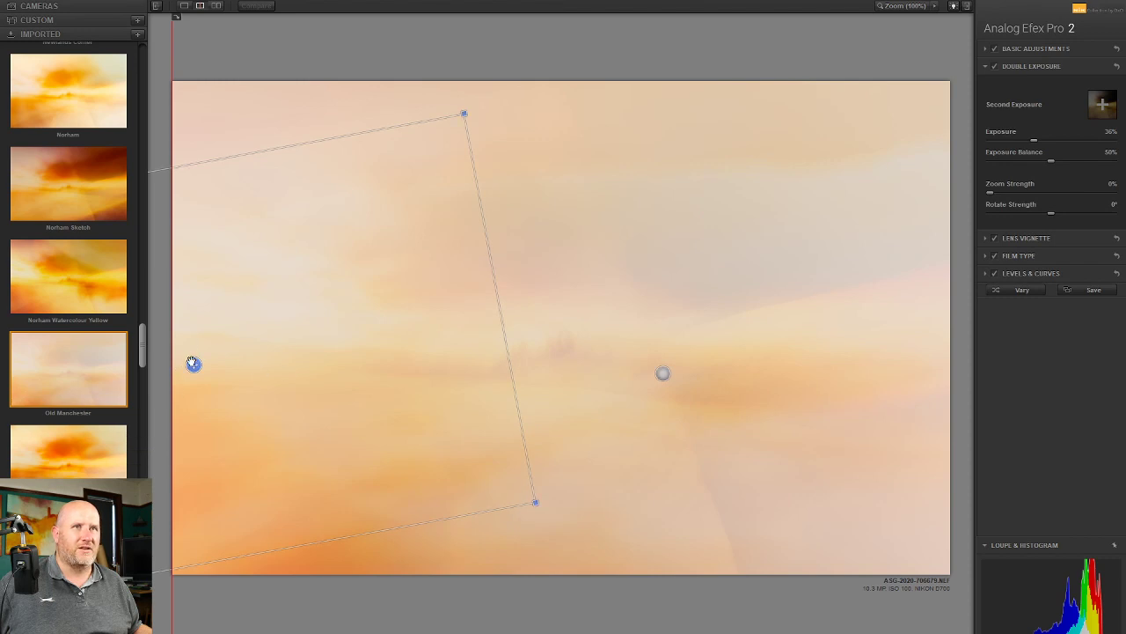
{"action": "mouse_move", "coordinate": [193, 364]}
{"action": "left_mouse_down"}
{"action": "mouse_move", "coordinate": [420, 347]}
{"action": "mouse_move", "coordinate": [716, 292]}
{"action": "mouse_move", "coordinate": [741, 189]}
{"action": "mouse_move", "coordinate": [643, 123]}
{"action": "mouse_move", "coordinate": [627, 294]}
{"action": "mouse_move", "coordinate": [634, 262]}
{"action": "left_mouse_up"}
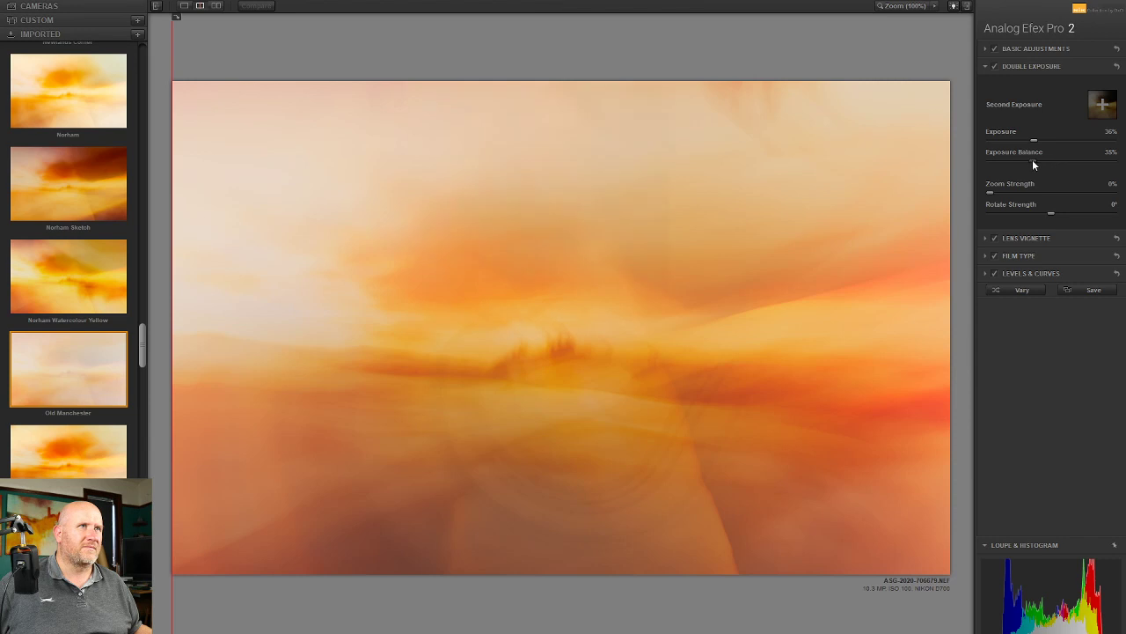
Set the double exposure's exposure balance to 61% and its exposure to 44%
{"action": "left_click_drag", "start_coordinate": [1034, 164], "coordinate": [1067, 162]}
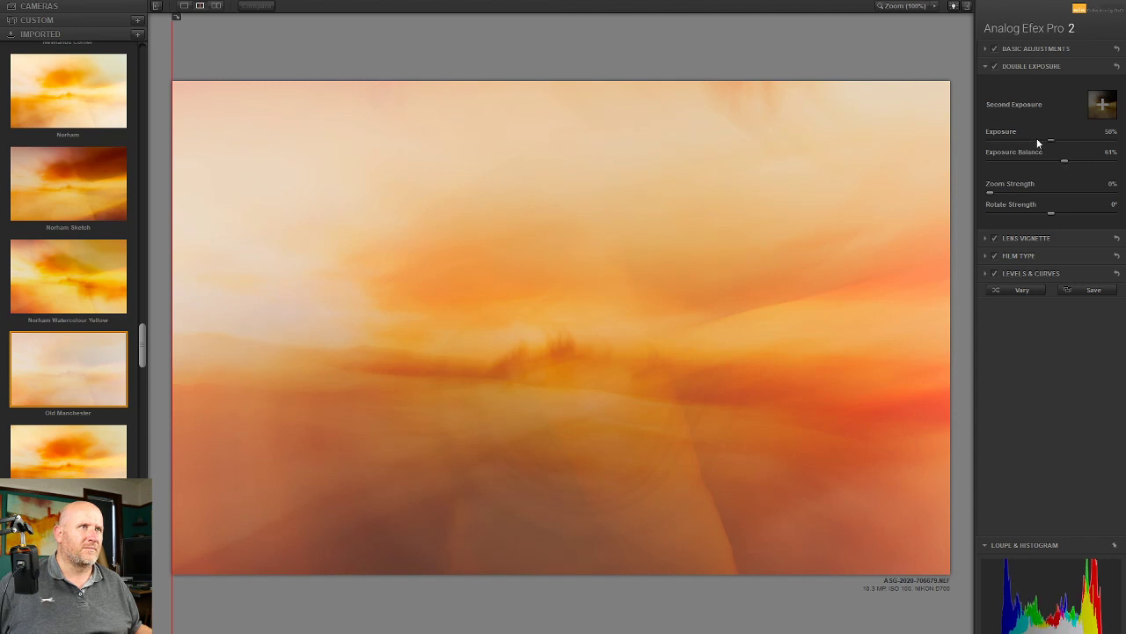
{"action": "double_click", "coordinate": [1037, 138]}
{"action": "left_click", "coordinate": [1037, 138]}
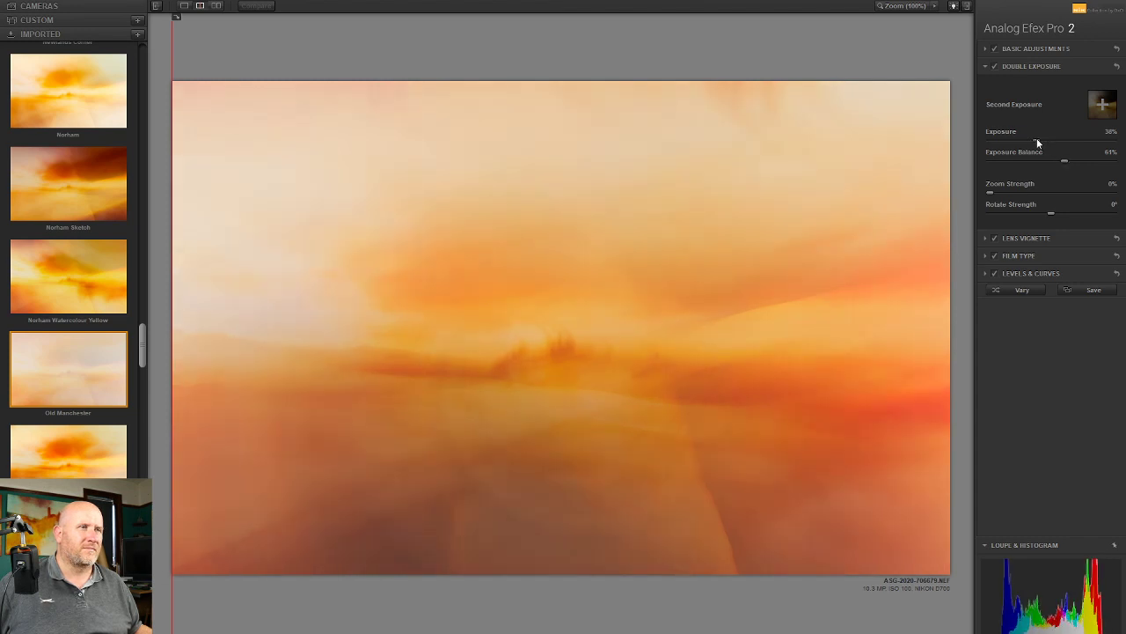
{"action": "mouse_move", "coordinate": [781, 408]}
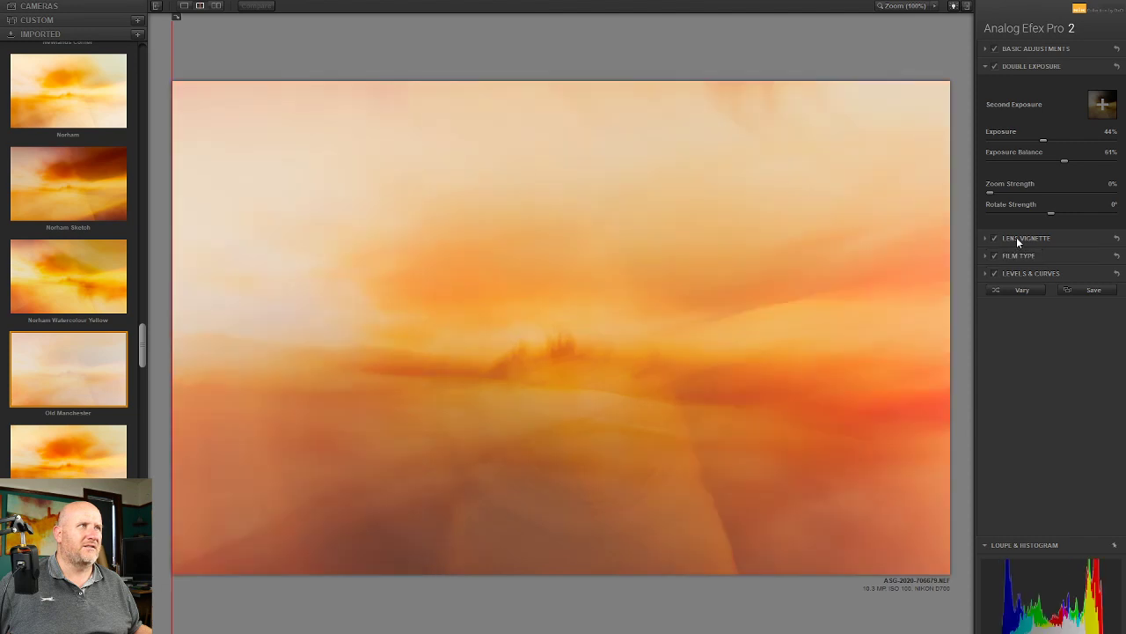
Shift the lens vignette's centre slightly right along the image's lower edge, and set the overall brightness to 17%
{"action": "left_click", "coordinate": [1017, 237]}
{"action": "mouse_move", "coordinate": [620, 363]}
{"action": "left_click_drag", "start_coordinate": [541, 574], "coordinate": [600, 575]}
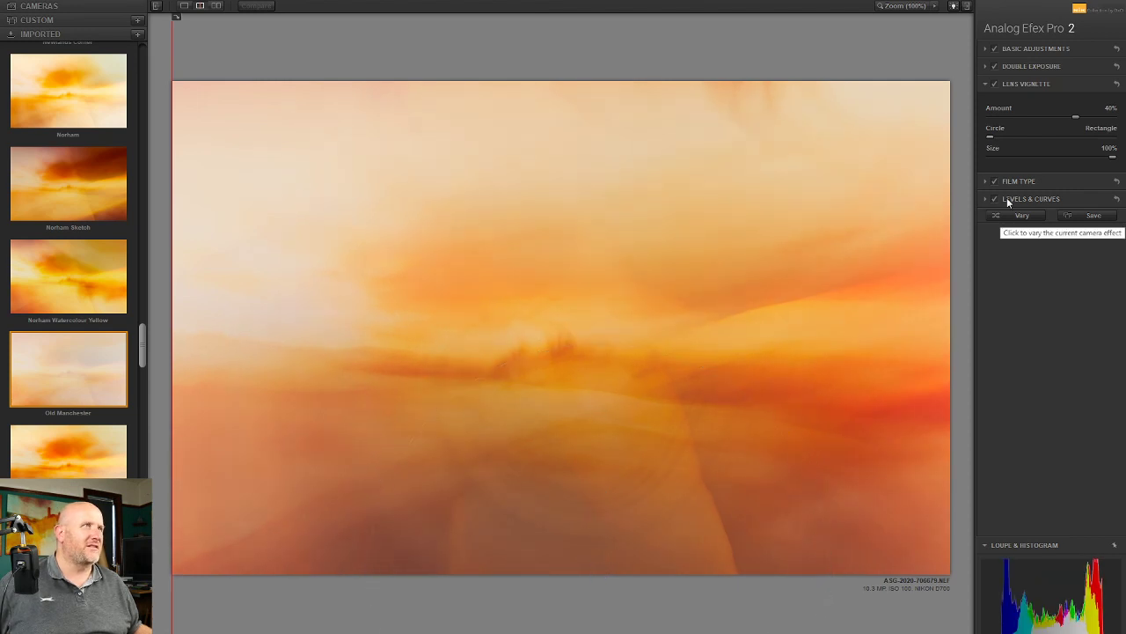
{"action": "mouse_move", "coordinate": [1073, 118]}
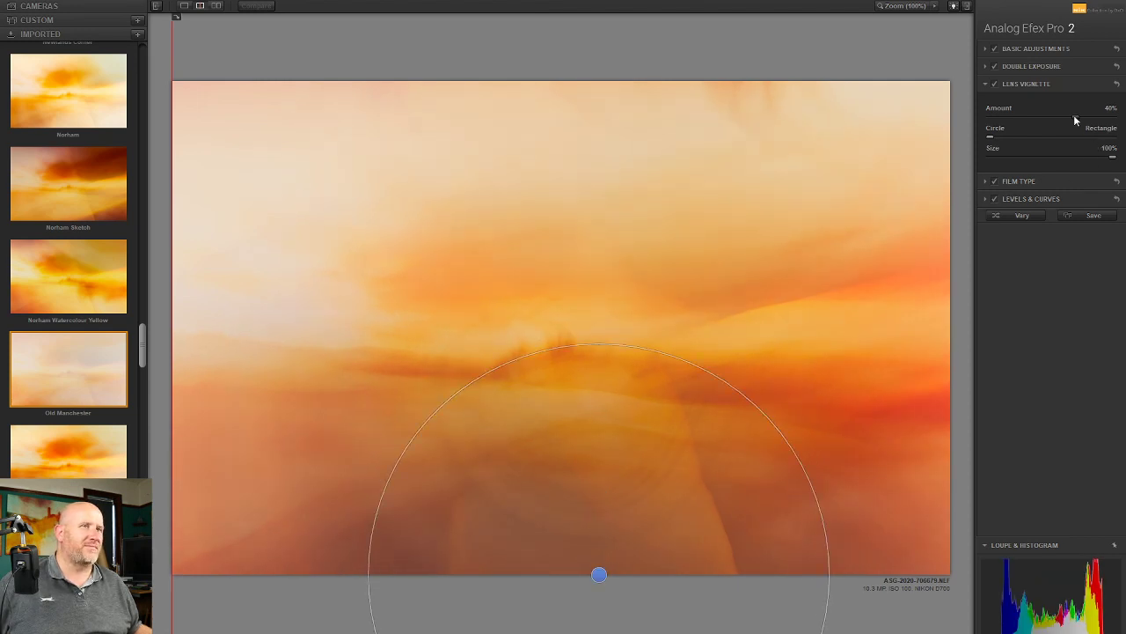
{"action": "left_click", "coordinate": [1019, 44]}
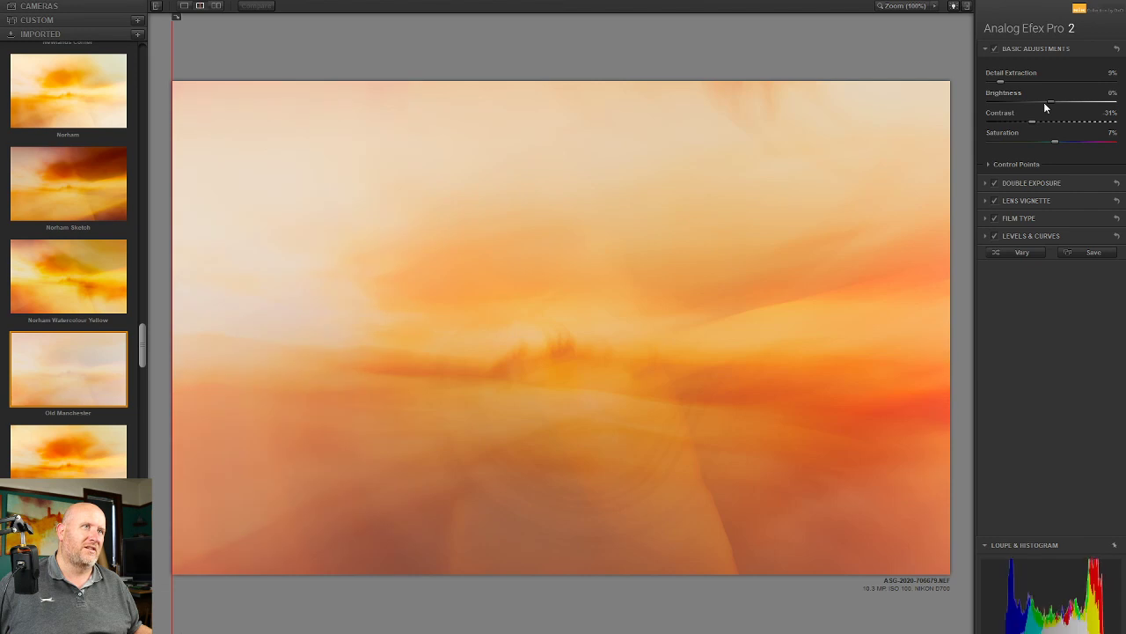
{"action": "left_click", "coordinate": [1063, 102]}
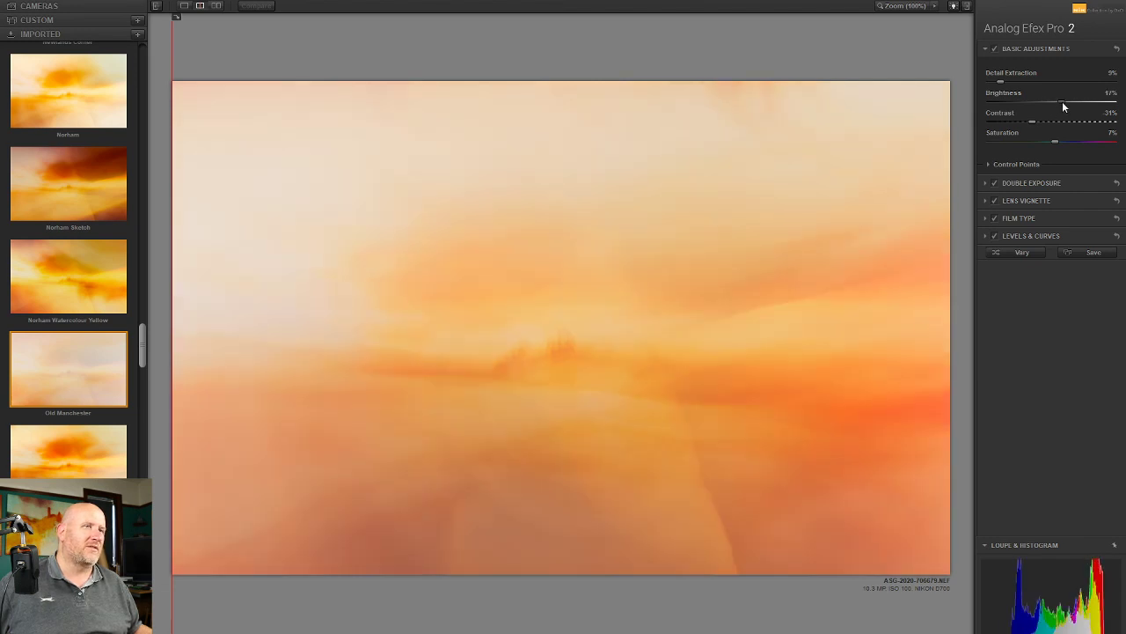
Try the lens vignette at 35% with its centre near the image's lower-left corner, and disable it
{"action": "left_click", "coordinate": [1029, 200]}
{"action": "mouse_move", "coordinate": [1077, 116]}
{"action": "left_mouse_down"}
{"action": "mouse_move", "coordinate": [1067, 116]}
{"action": "mouse_move", "coordinate": [1076, 116]}
{"action": "left_mouse_up"}
{"action": "left_click_drag", "start_coordinate": [598, 575], "coordinate": [204, 575]}
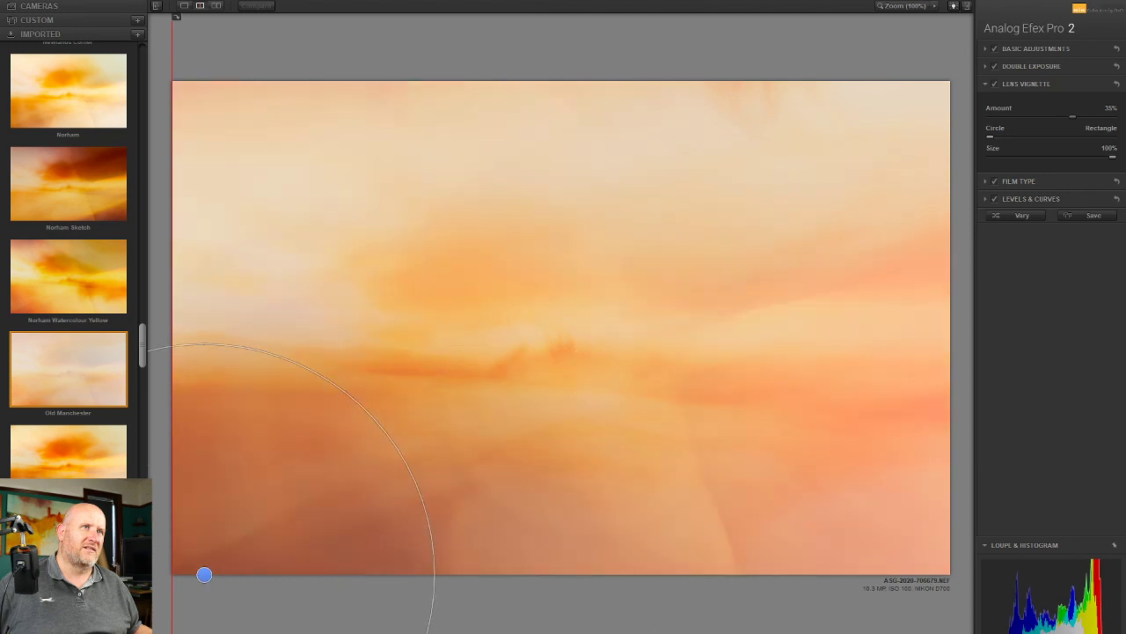
{"action": "left_click", "coordinate": [992, 83]}
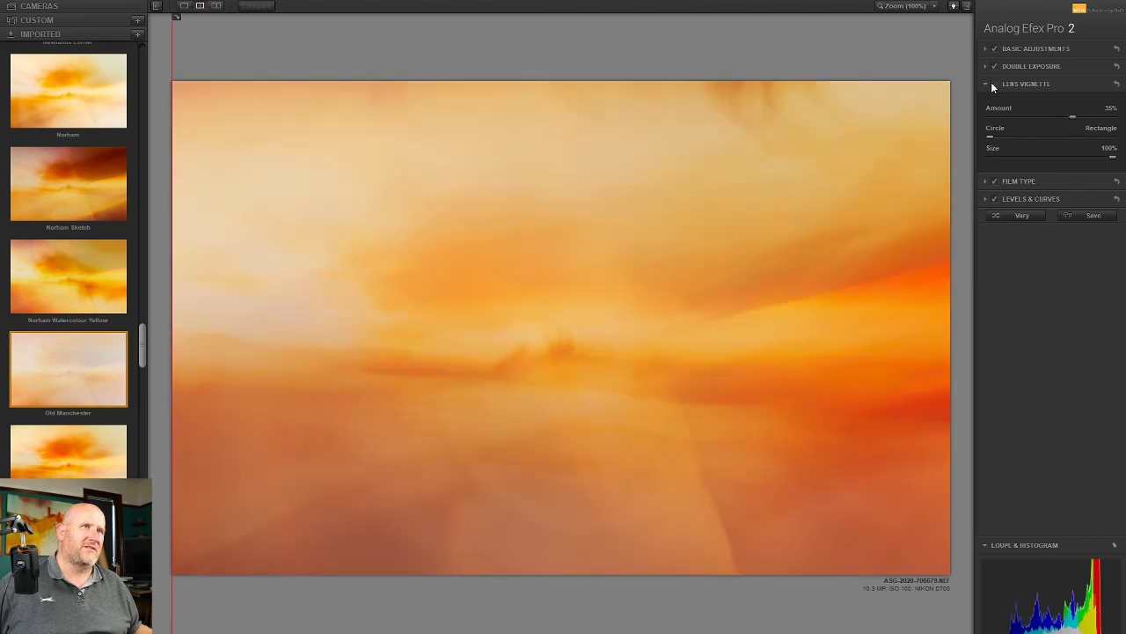
Lift the midtones and black point of the Luminosity curve in Levels & Curves, and compare the image with and without the adjustment
{"action": "left_click", "coordinate": [1020, 181]}
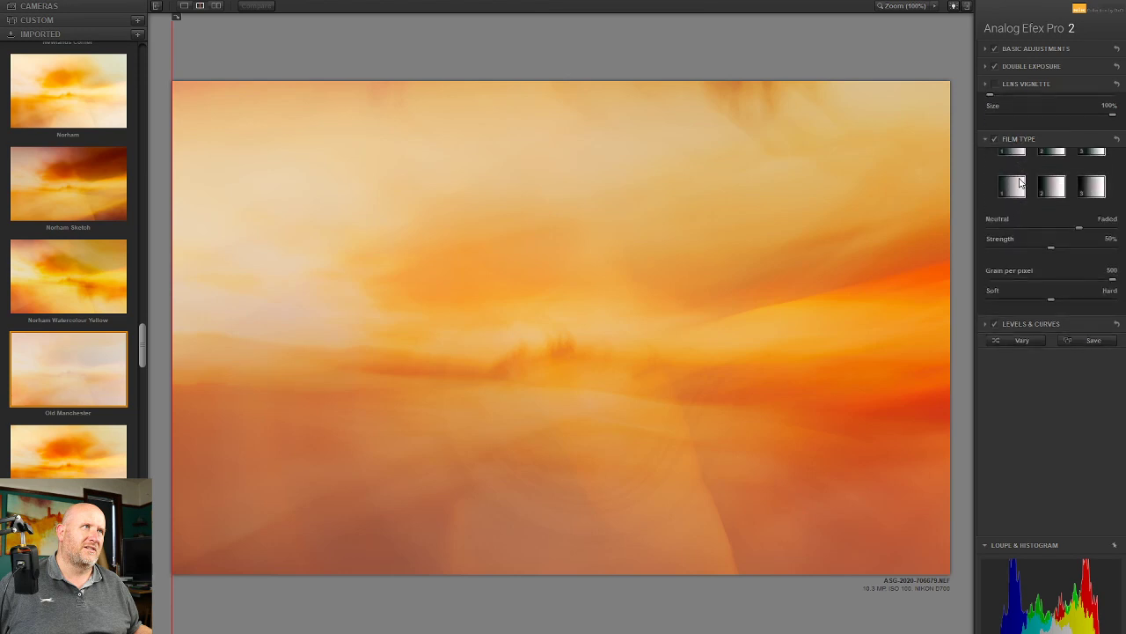
{"action": "left_click", "coordinate": [1015, 99]}
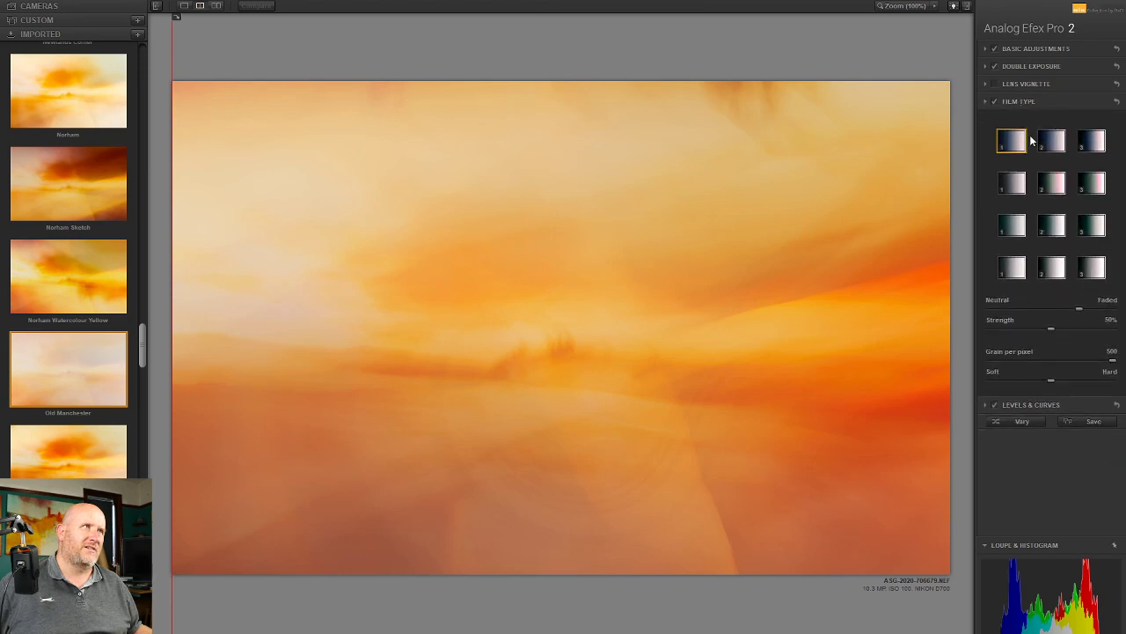
{"action": "left_click", "coordinate": [1047, 120]}
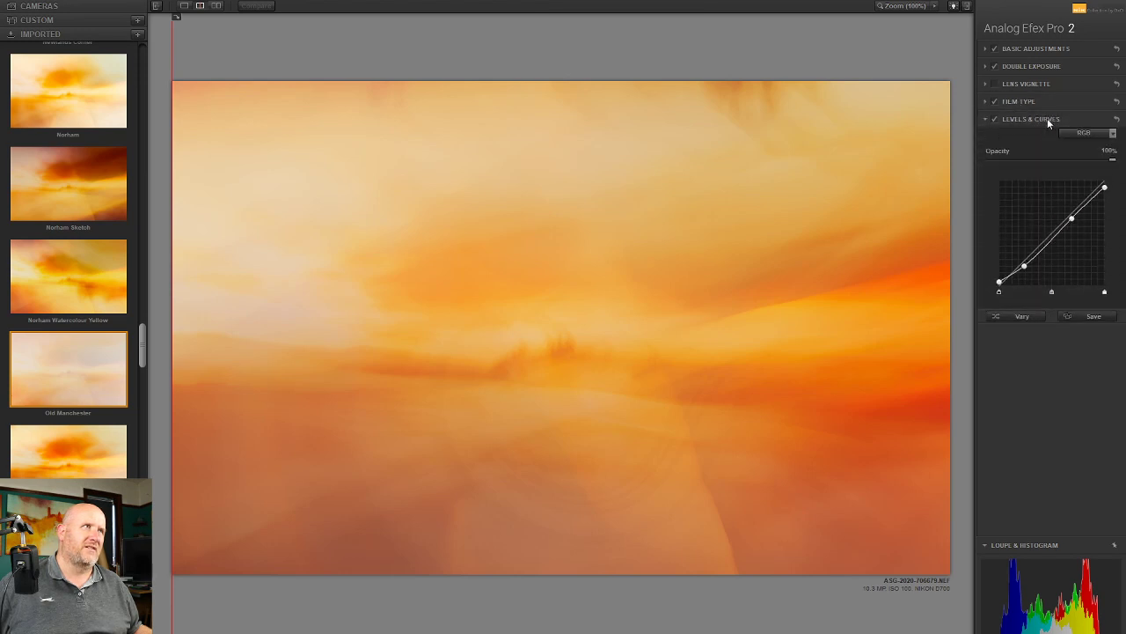
{"action": "left_click", "coordinate": [1084, 145]}
{"action": "left_click", "coordinate": [1086, 169]}
{"action": "mouse_move", "coordinate": [1052, 249]}
{"action": "left_mouse_down"}
{"action": "mouse_move", "coordinate": [1043, 232]}
{"action": "mouse_move", "coordinate": [1048, 244]}
{"action": "left_mouse_up"}
{"action": "mouse_move", "coordinate": [1105, 194]}
{"action": "left_mouse_down"}
{"action": "mouse_move", "coordinate": [1111, 210]}
{"action": "mouse_move", "coordinate": [1121, 187]}
{"action": "left_mouse_up"}
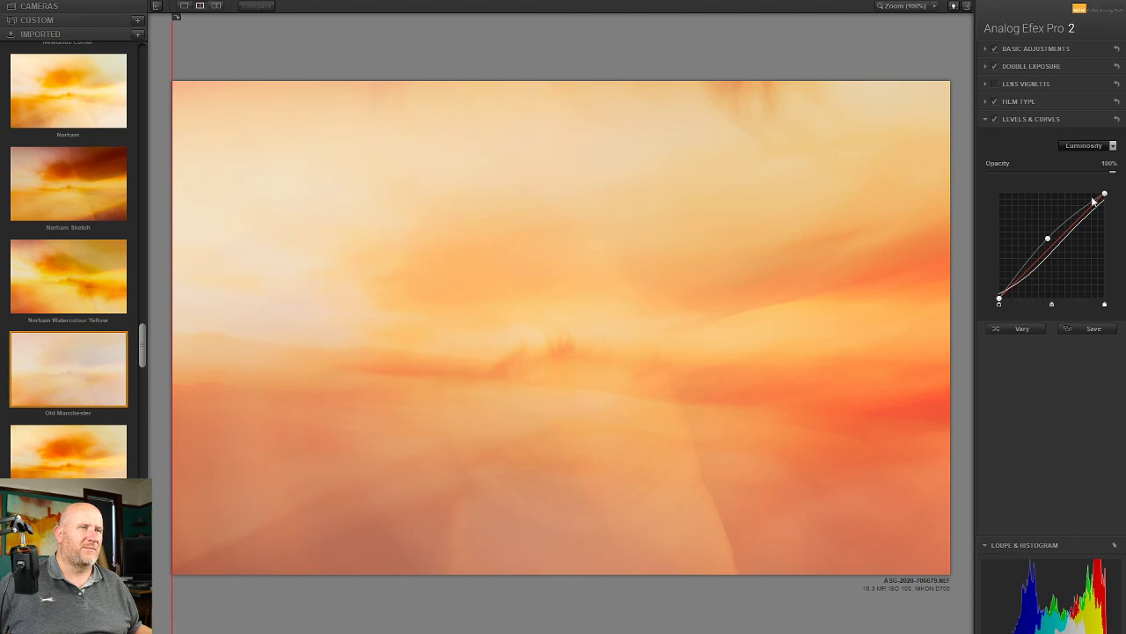
{"action": "mouse_move", "coordinate": [1000, 302]}
{"action": "left_mouse_down"}
{"action": "mouse_move", "coordinate": [995, 287]}
{"action": "mouse_move", "coordinate": [994, 296]}
{"action": "left_mouse_up"}
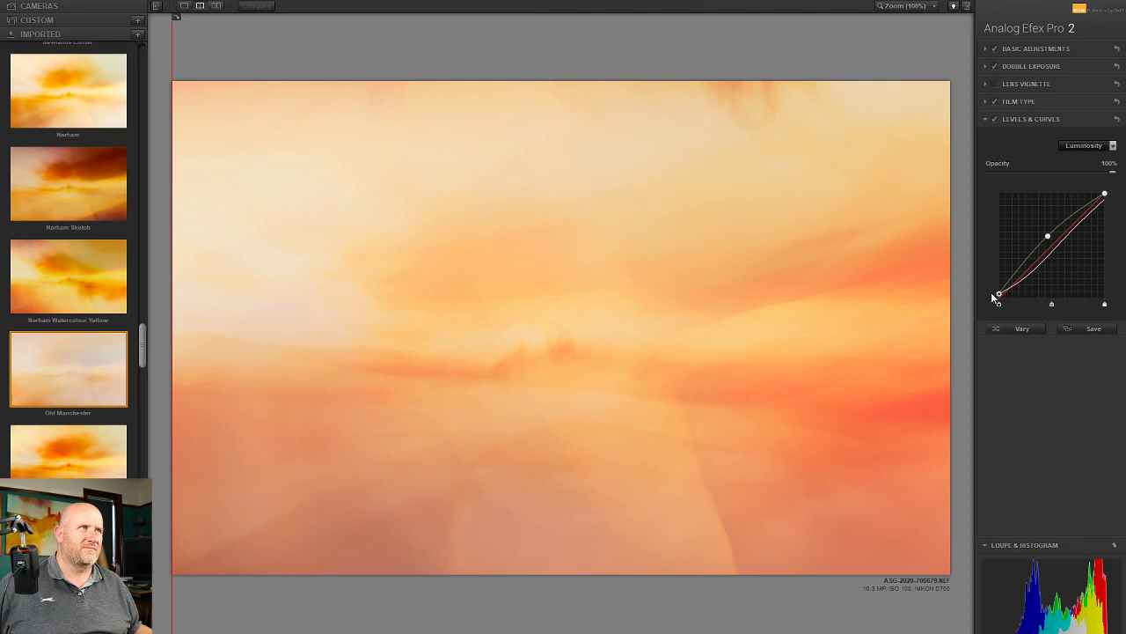
{"action": "left_click", "coordinate": [994, 120]}
{"action": "left_click", "coordinate": [994, 120]}
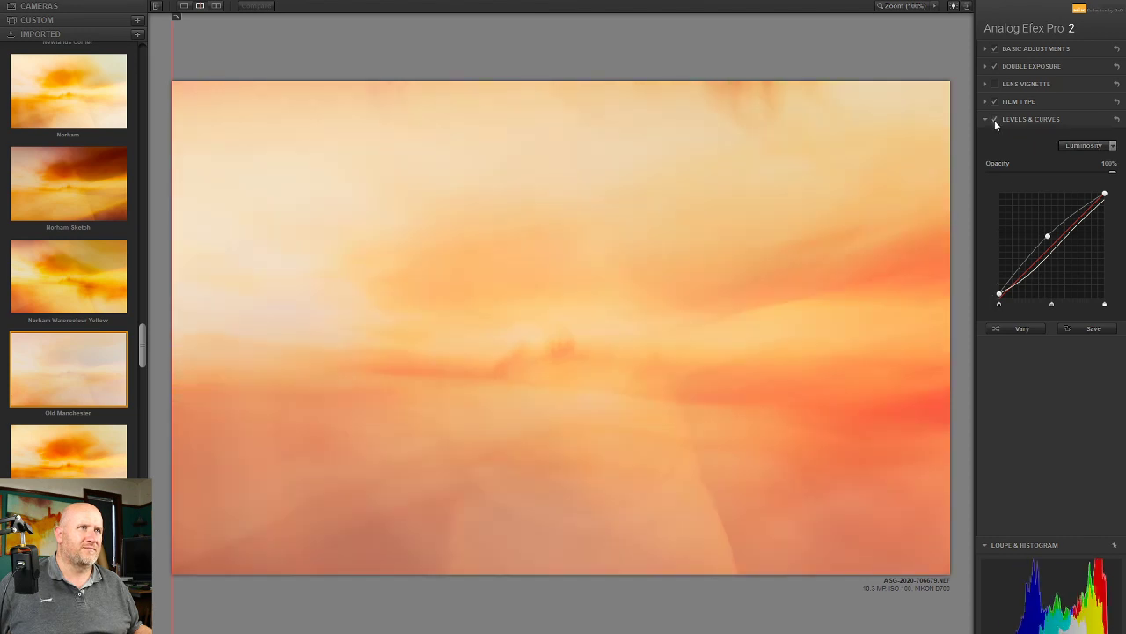
Try raising the Blue curve's midtones, and bring the point back down to about the curve's original diagonal
{"action": "left_click", "coordinate": [1082, 146]}
{"action": "left_click", "coordinate": [1085, 205]}
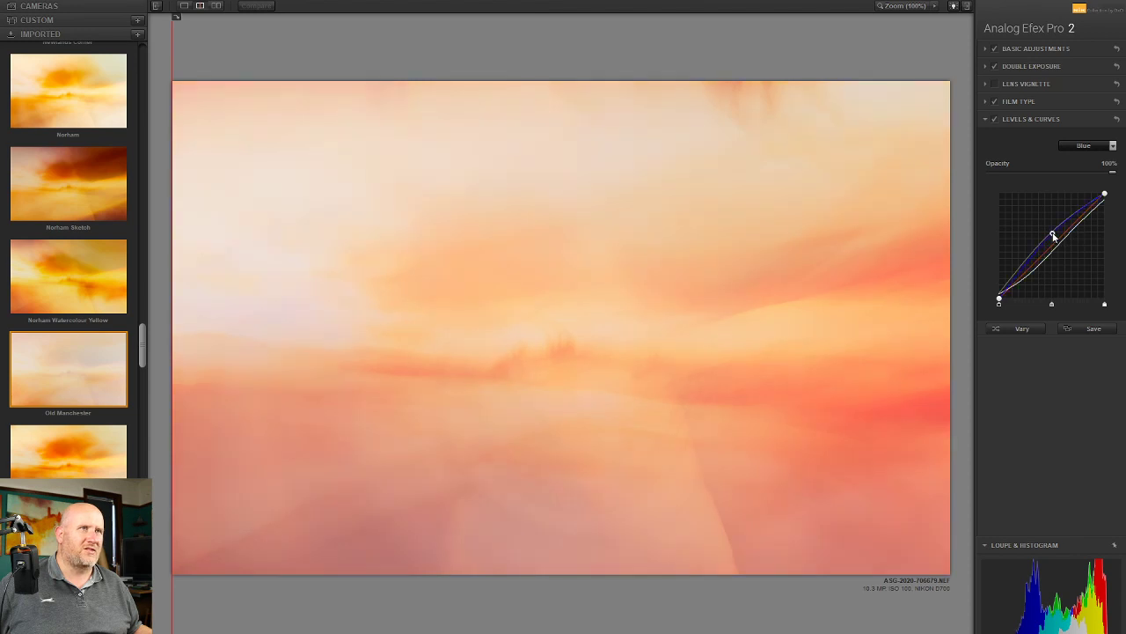
{"action": "left_click_drag", "start_coordinate": [1052, 235], "coordinate": [1062, 240]}
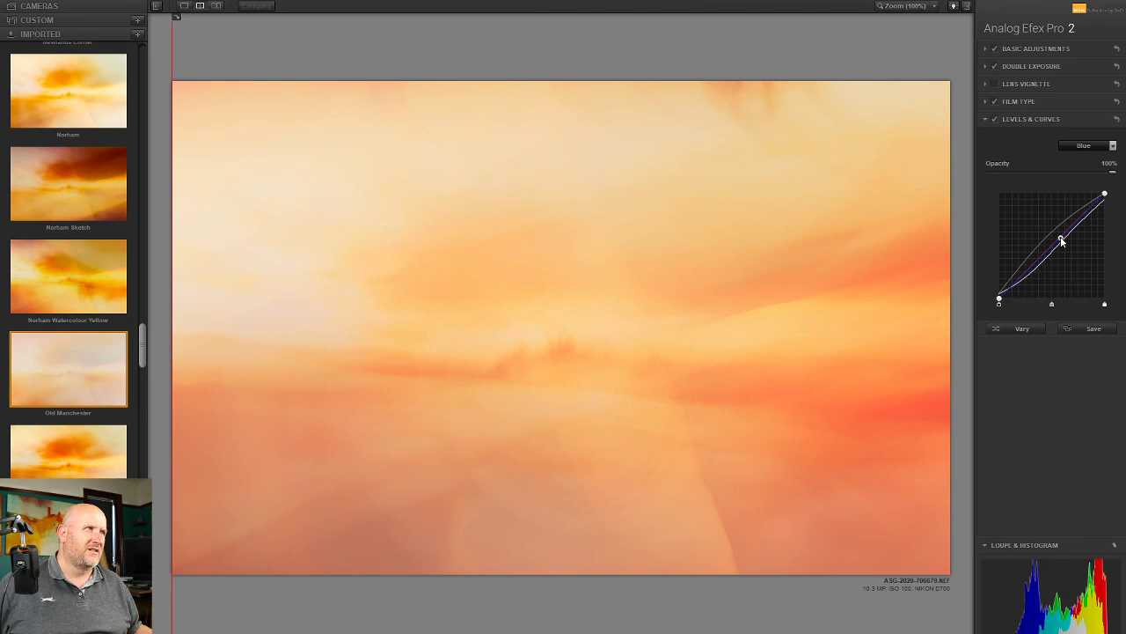
Fine-tune the white and black end points of the RGB curve
{"action": "left_click", "coordinate": [1093, 148]}
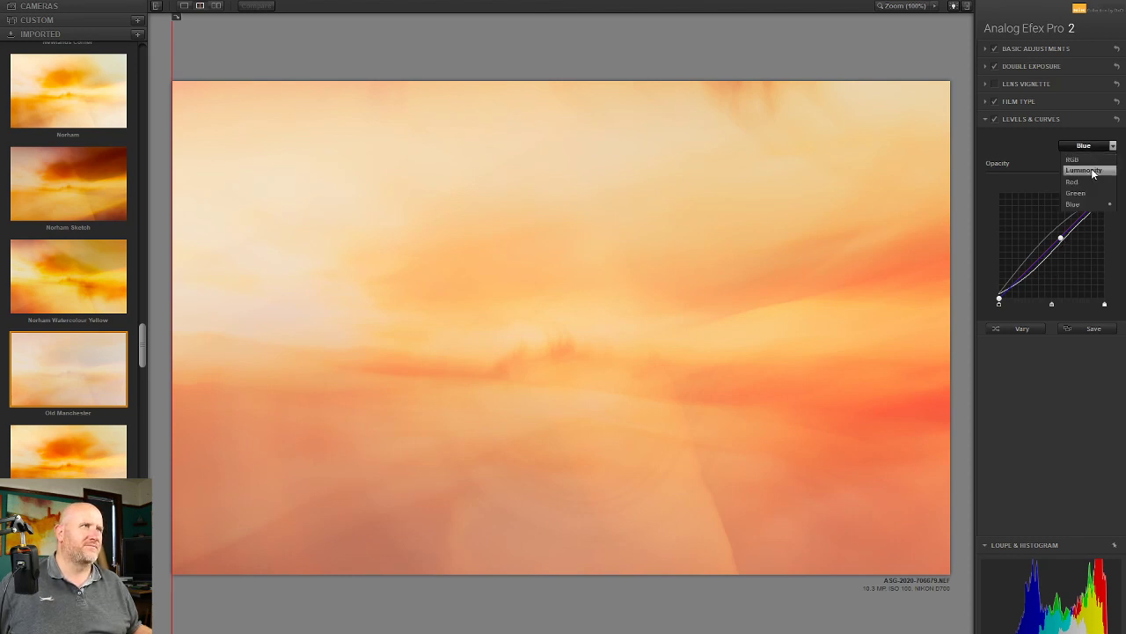
{"action": "left_click", "coordinate": [1081, 160]}
{"action": "mouse_move", "coordinate": [1106, 204]}
{"action": "left_mouse_down"}
{"action": "mouse_move", "coordinate": [1107, 220]}
{"action": "mouse_move", "coordinate": [1111, 203]}
{"action": "left_mouse_up"}
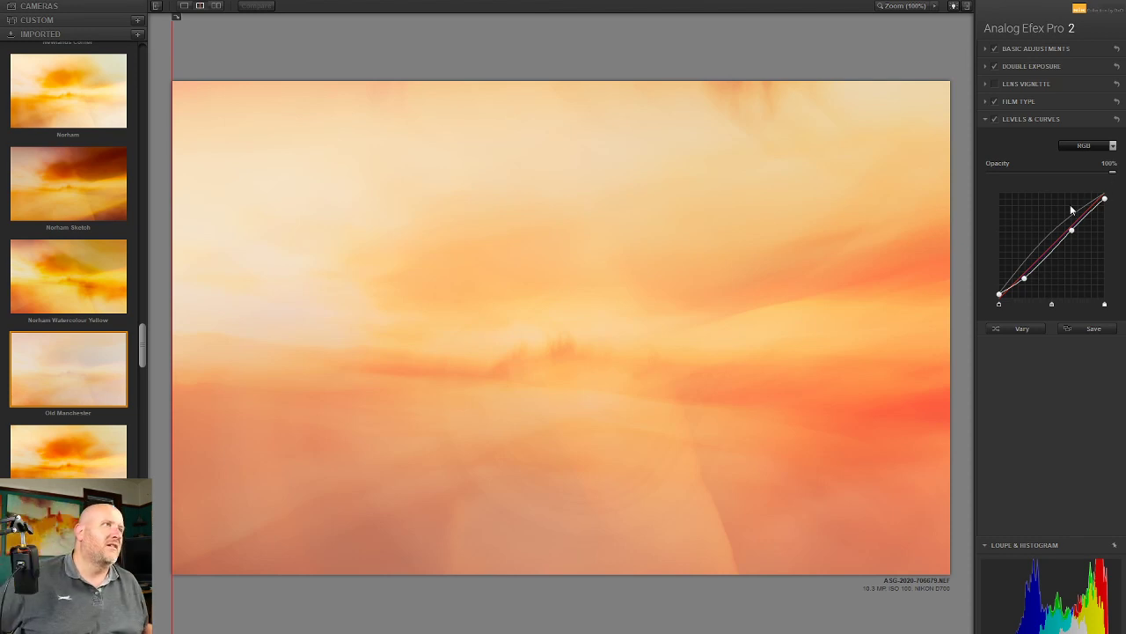
{"action": "left_click_drag", "start_coordinate": [1000, 299], "coordinate": [999, 295]}
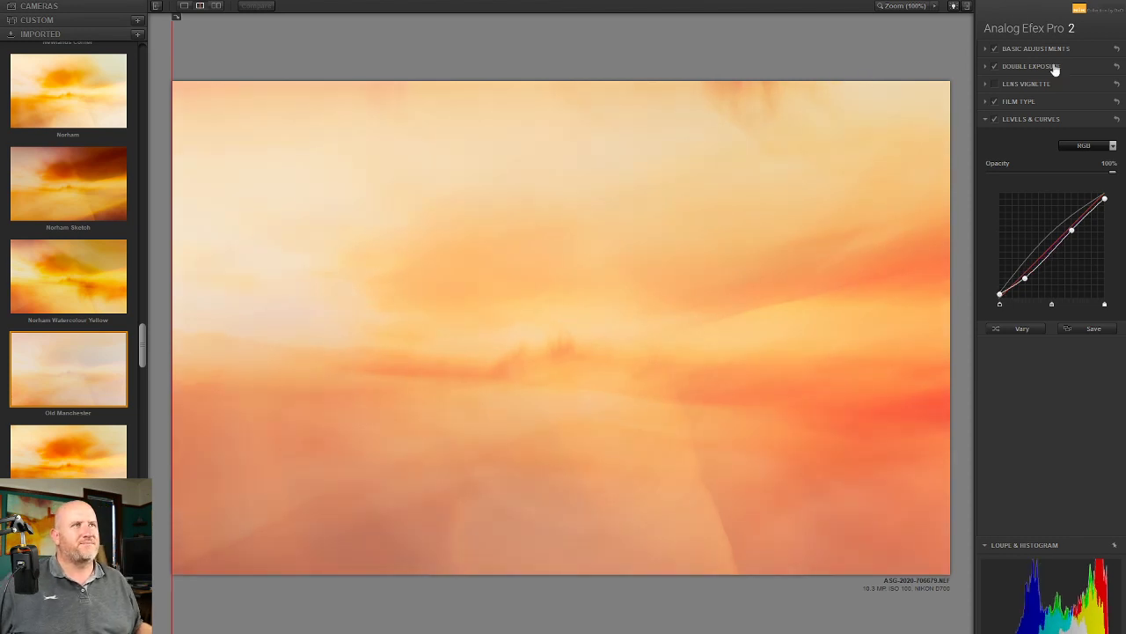
Set the film type strength to 64%, and adjust the saturation to 0% and the contrast to -18%
{"action": "left_click", "coordinate": [1015, 102]}
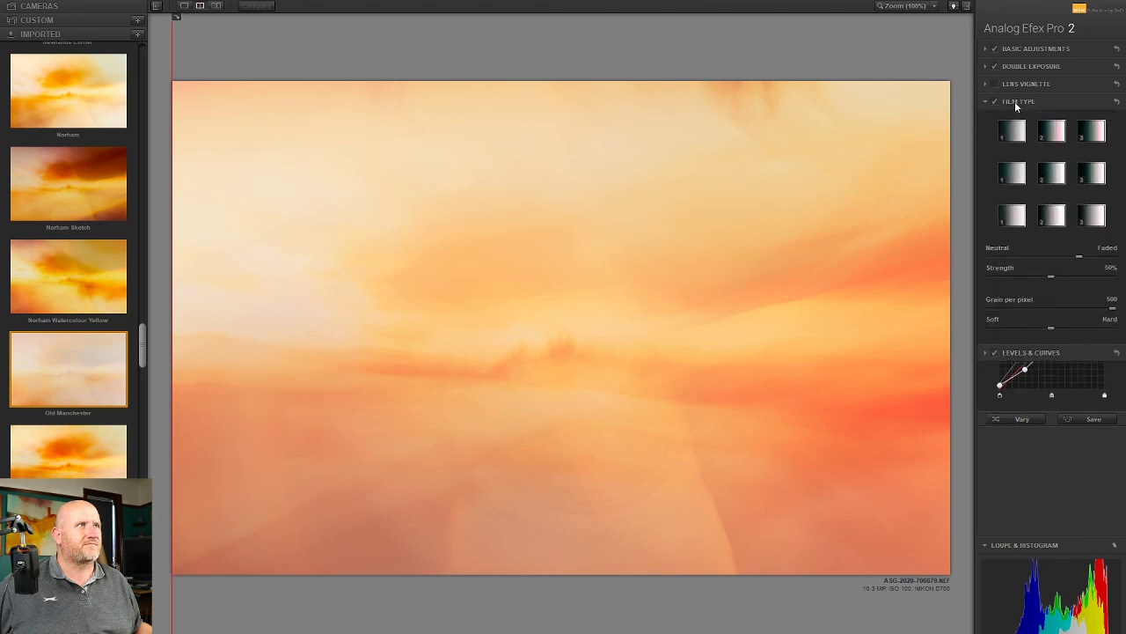
{"action": "left_click_drag", "start_coordinate": [1052, 356], "coordinate": [1105, 376]}
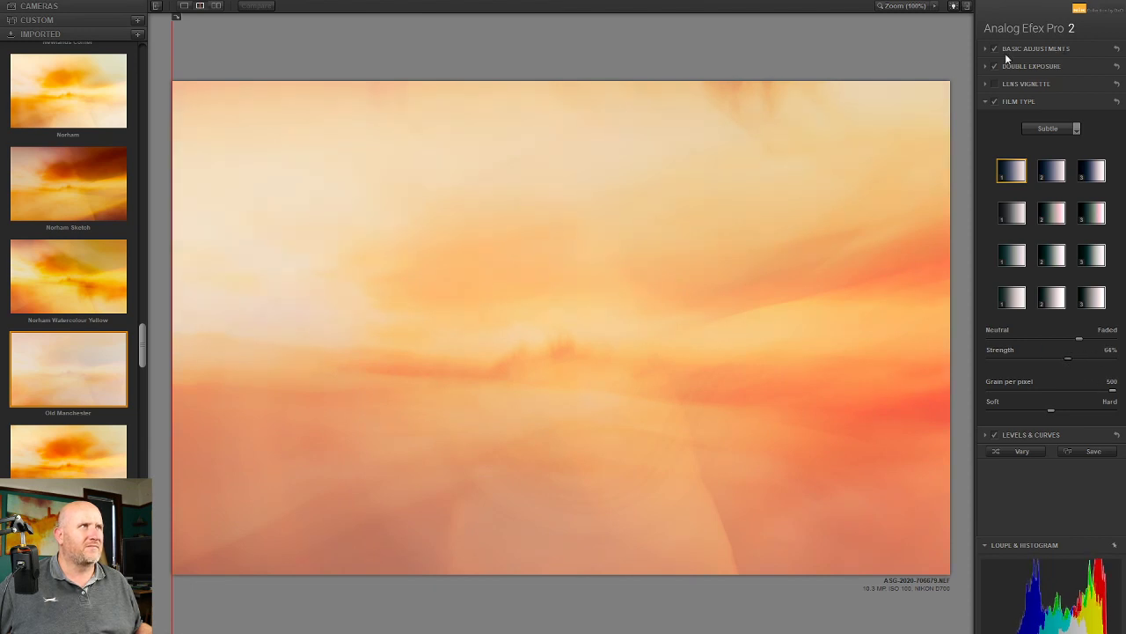
{"action": "left_click", "coordinate": [1045, 48]}
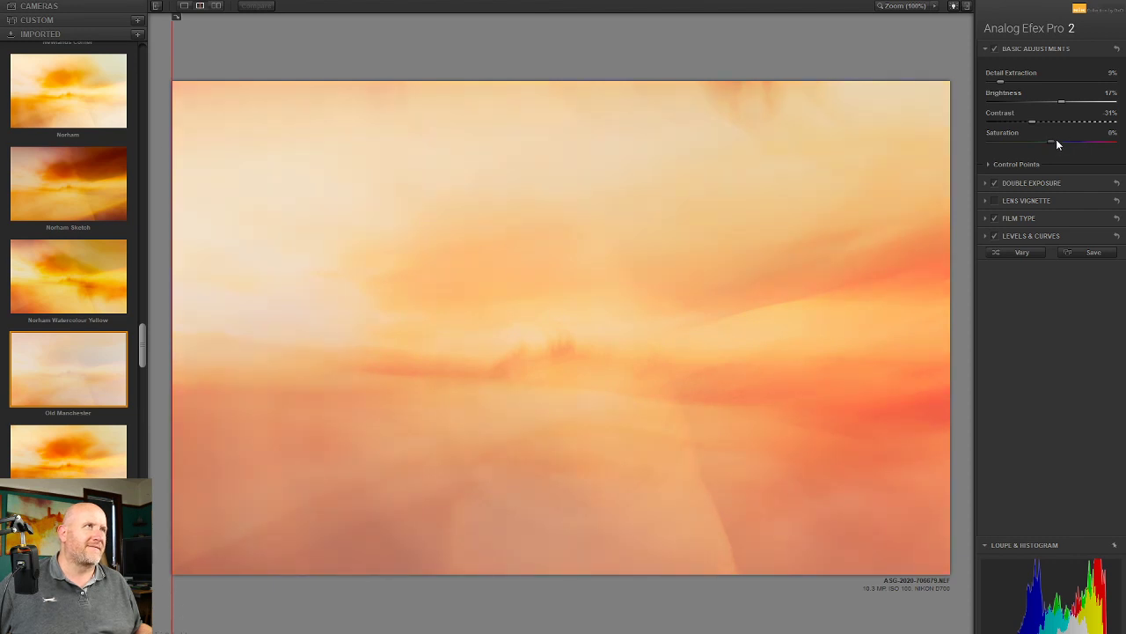
{"action": "double_click", "coordinate": [1031, 121]}
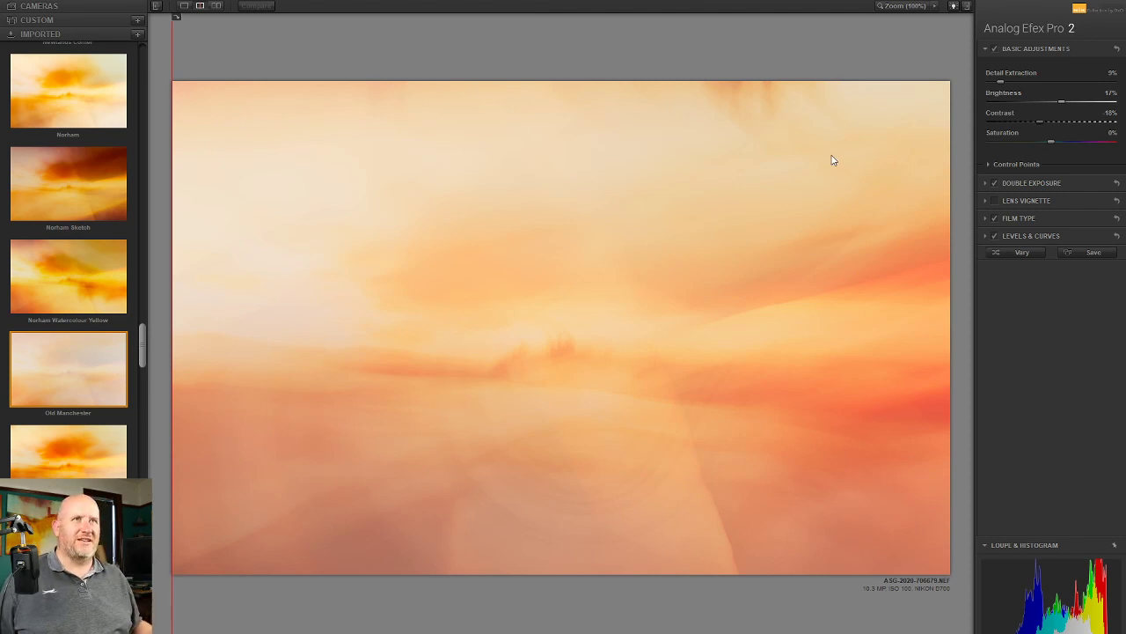
Re-enable the lens vignette, centre it just below the middle of the image, and set its amount to 14%
{"action": "left_click", "coordinate": [995, 201]}
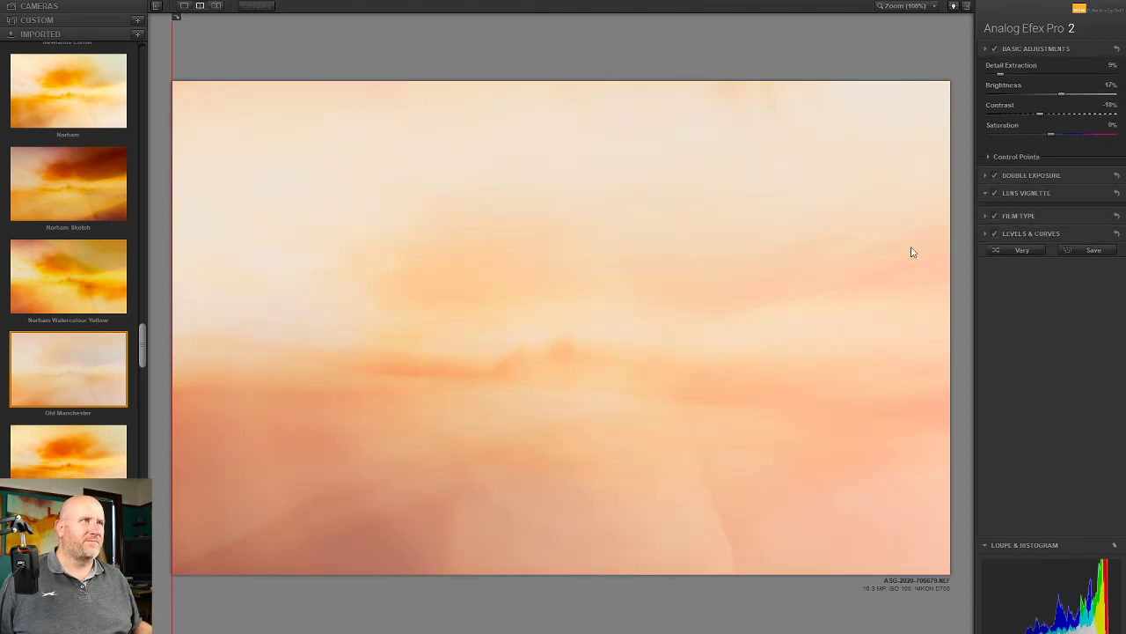
{"action": "left_click_drag", "start_coordinate": [203, 573], "coordinate": [573, 430]}
{"action": "left_click_drag", "start_coordinate": [1070, 115], "coordinate": [1059, 116]}
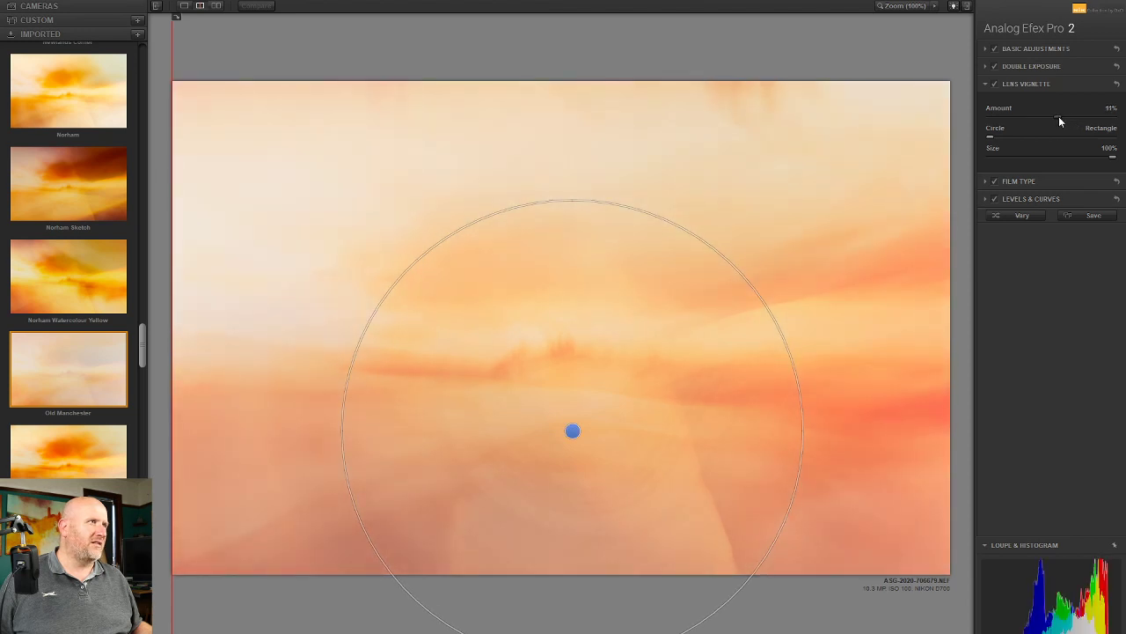
{"action": "left_click_drag", "start_coordinate": [1060, 117], "coordinate": [1060, 115]}
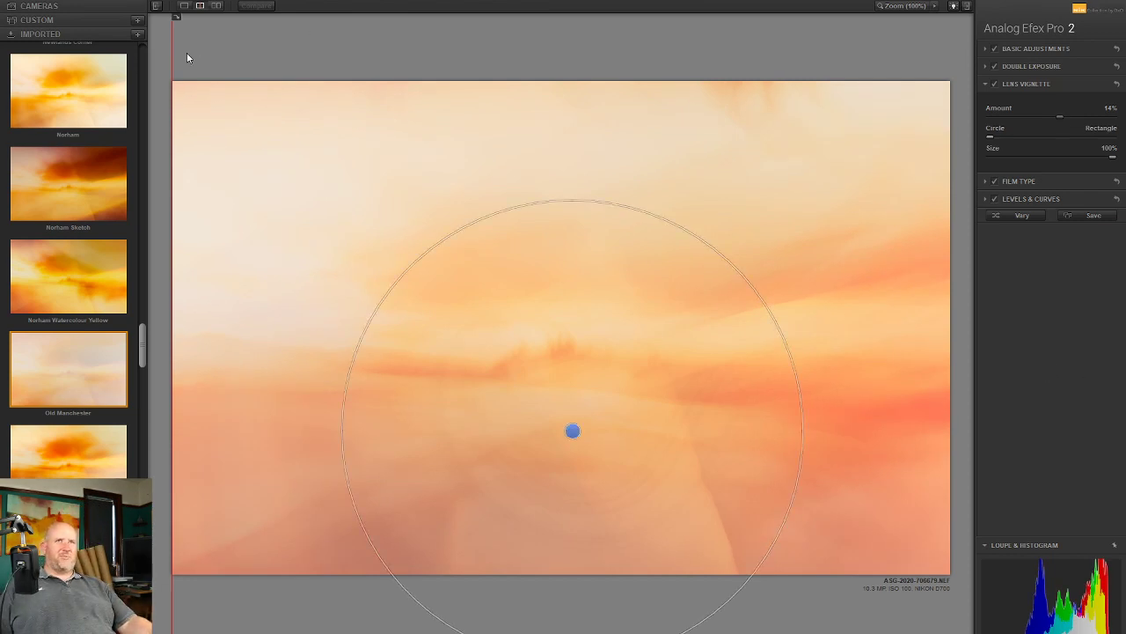
Return to the first imported presets, and apply the customised Old Manchester effect to the Photoshop document as a new layer
{"action": "left_click_drag", "start_coordinate": [176, 48], "coordinate": [10, 90]}
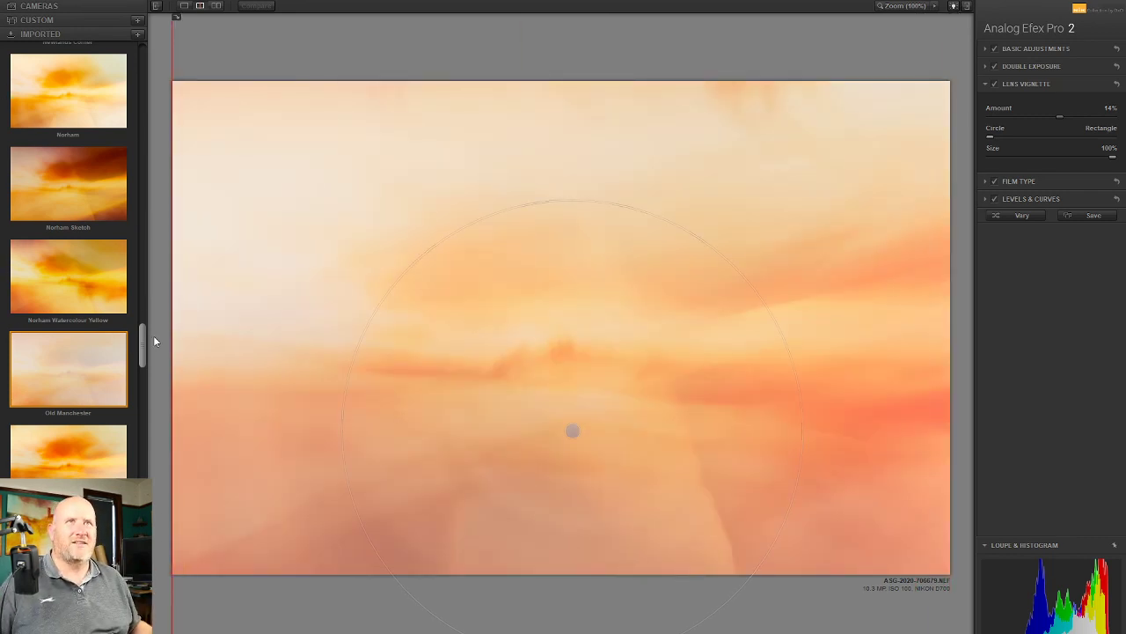
{"action": "left_click_drag", "start_coordinate": [142, 344], "coordinate": [142, 71]}
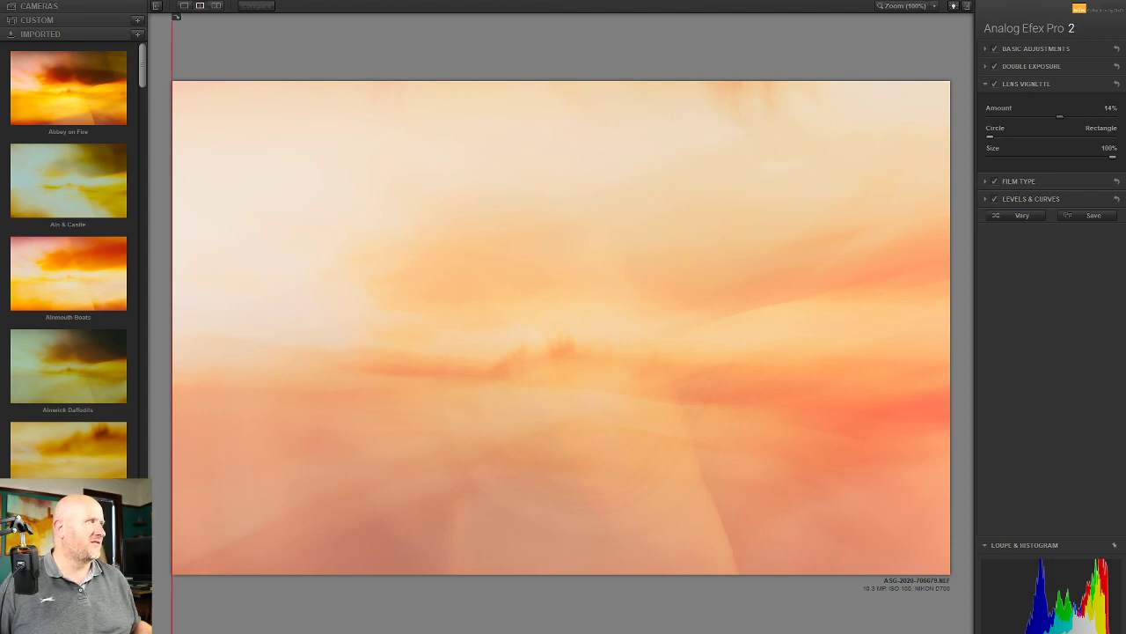
{"action": "mouse_move", "coordinate": [827, 485]}
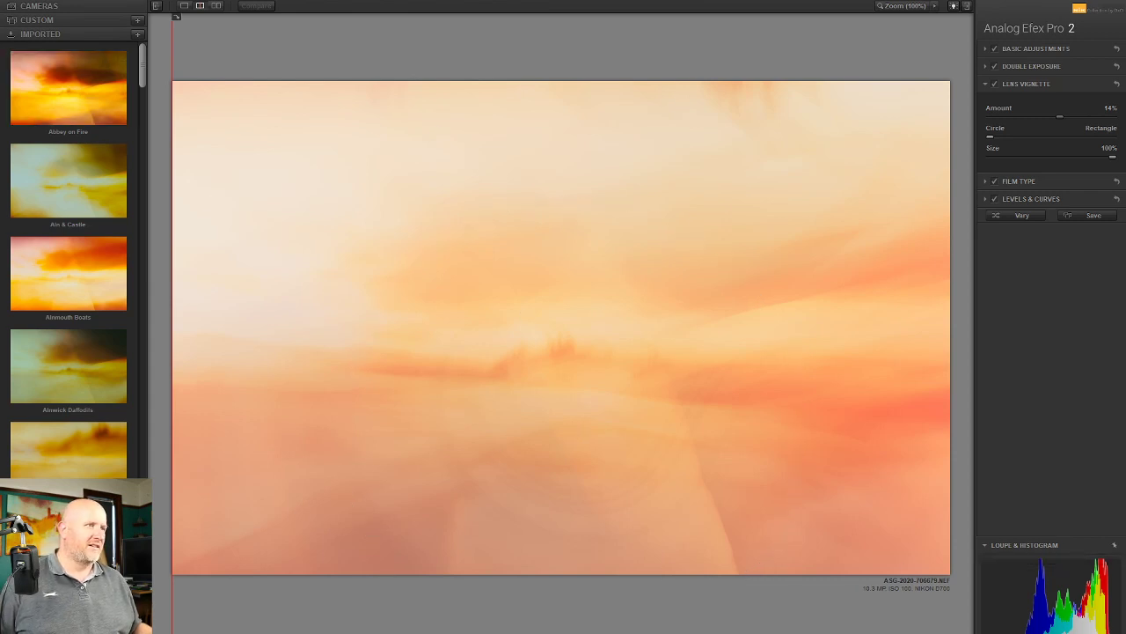
{"action": "left_click", "coordinate": [1017, 630]}
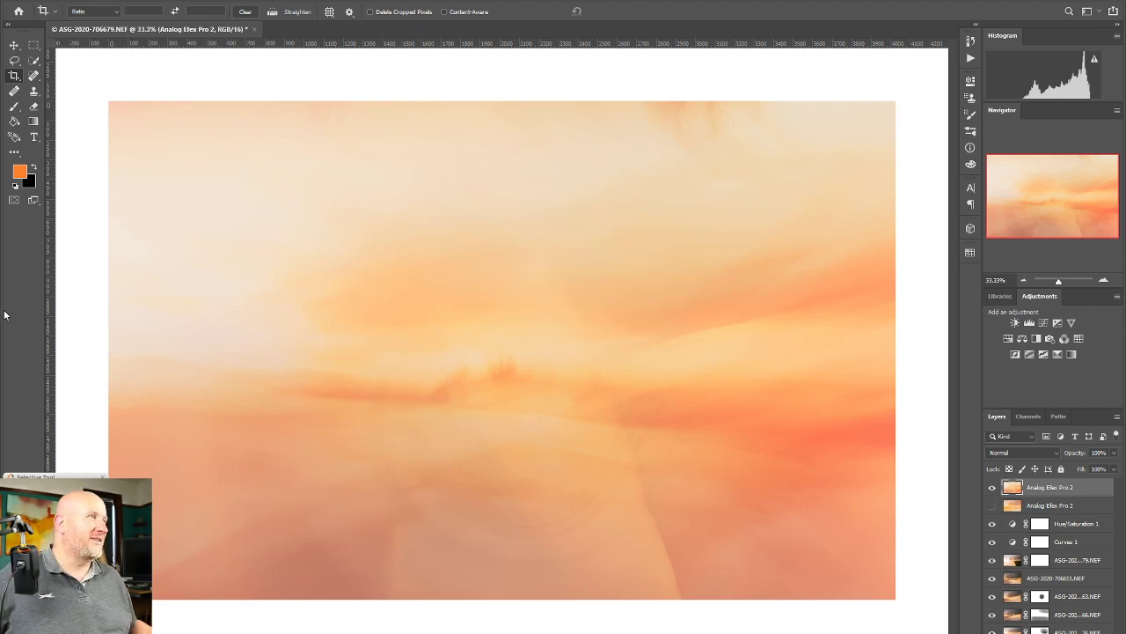
Show the lower Analog Efex Pro 2 layer and toggle the upper one's visibility to compare the two stylised versions
{"action": "left_click", "coordinate": [992, 487]}
{"action": "left_click", "coordinate": [992, 489]}
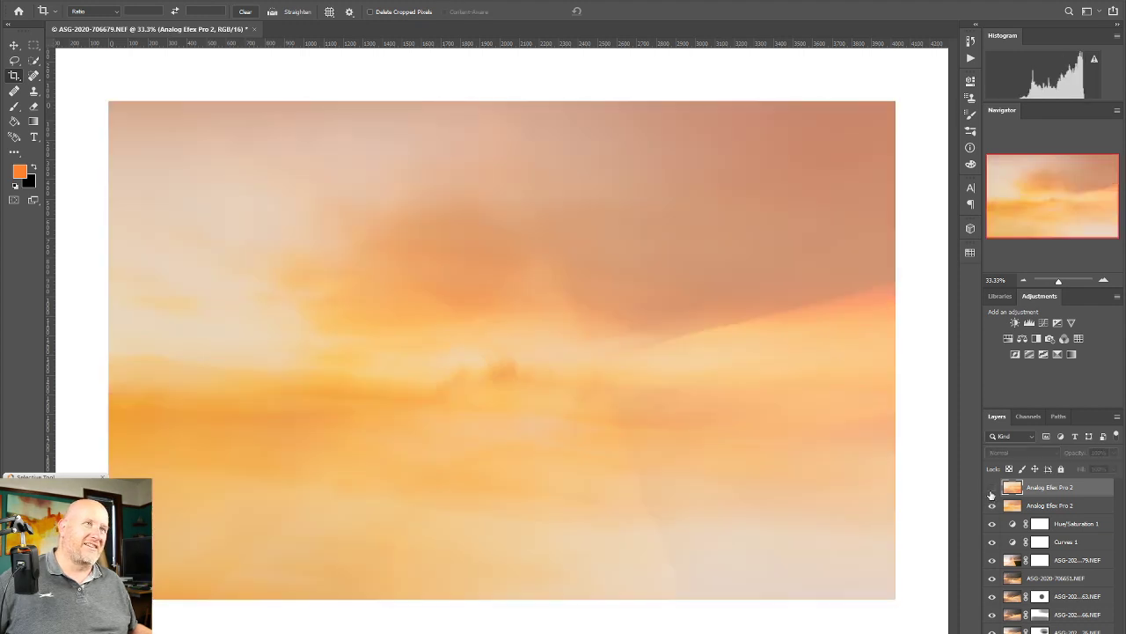
{"action": "left_click", "coordinate": [992, 489]}
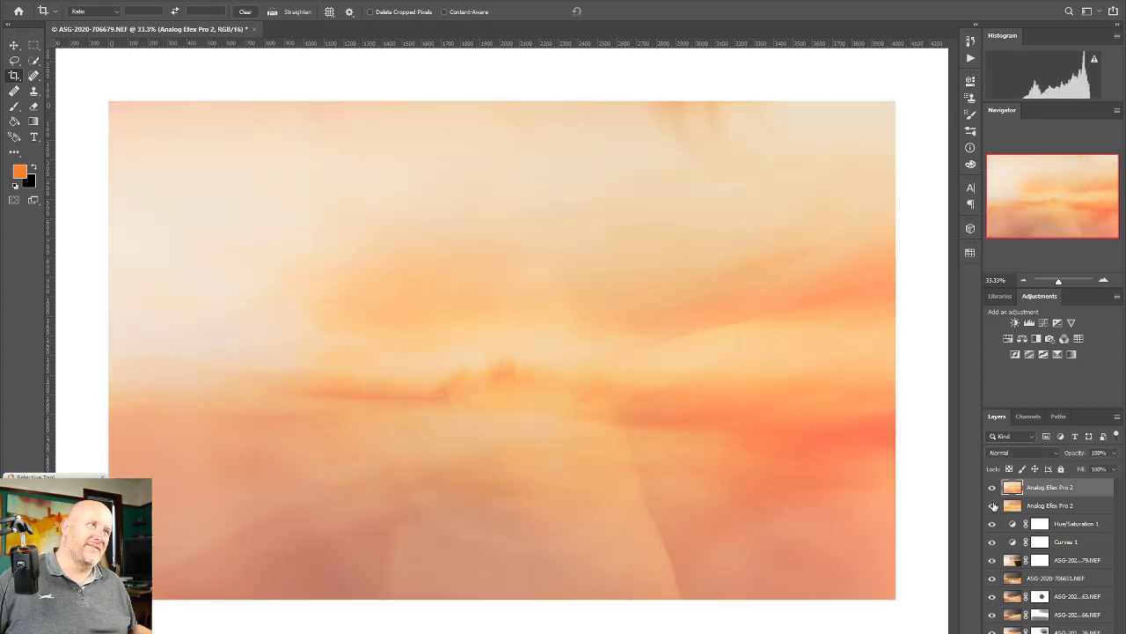
{"action": "left_click", "coordinate": [992, 489]}
{"action": "left_click", "coordinate": [991, 490]}
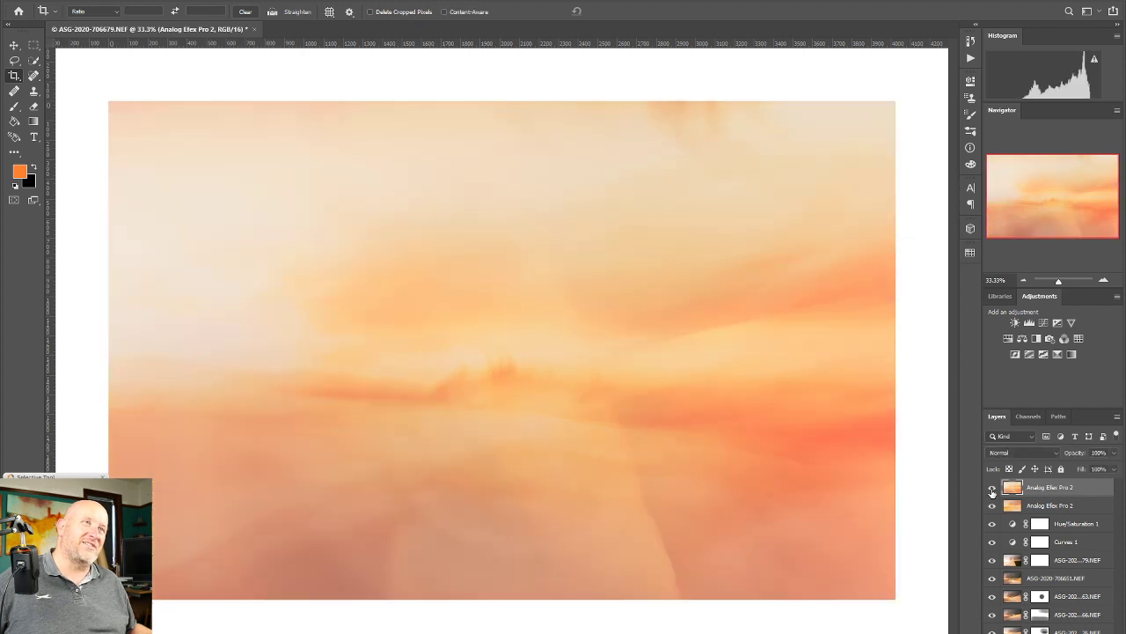
{"action": "left_click", "coordinate": [992, 490]}
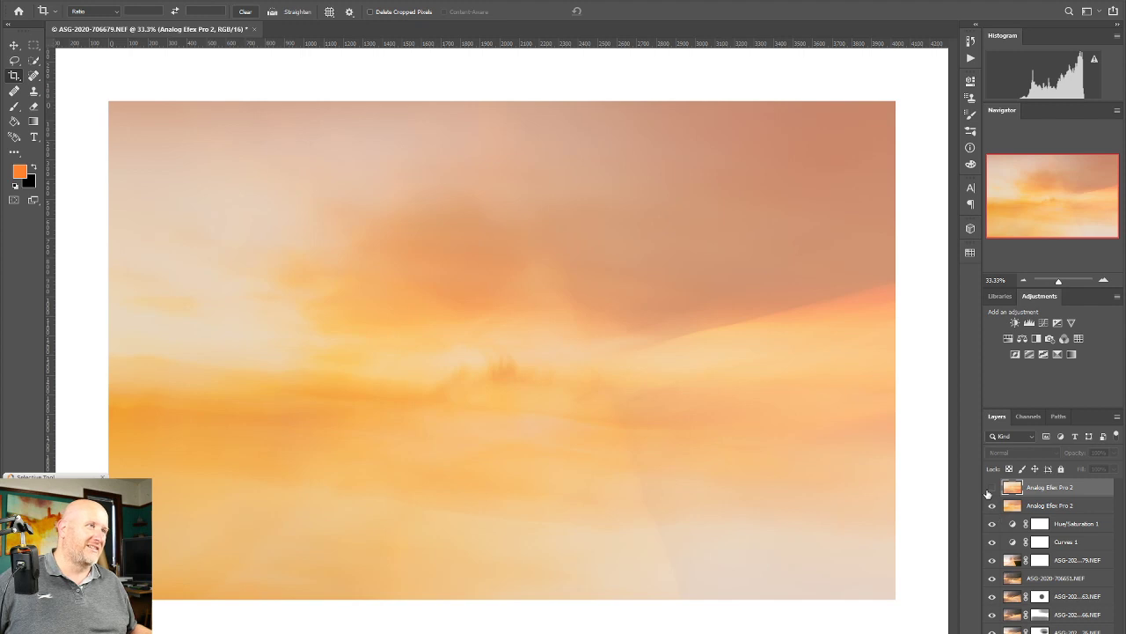
Show the upper Analog Efex Pro 2 layer, add a layer mask and fade out its upper half with a vertical black-to-white gradient
{"action": "left_click", "coordinate": [992, 489]}
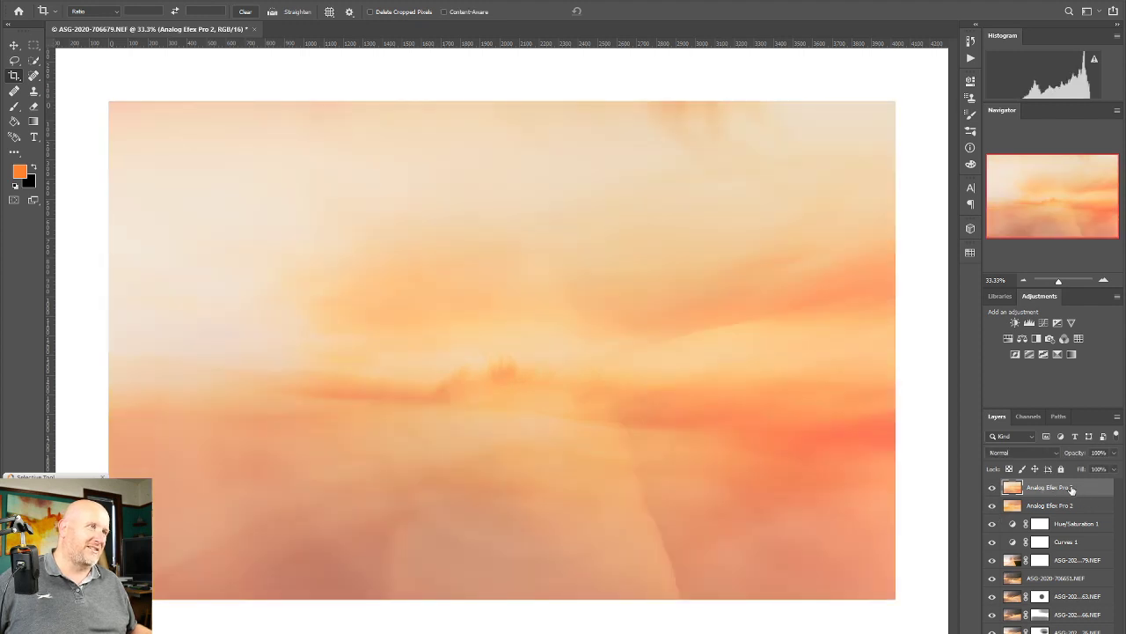
{"action": "left_click", "coordinate": [1047, 632]}
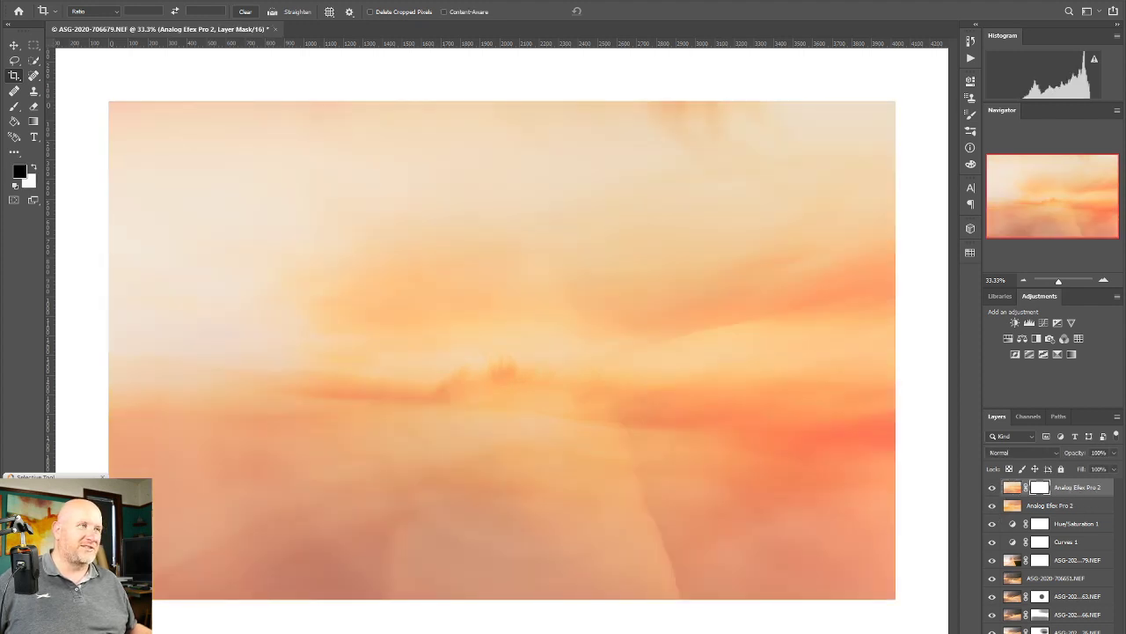
{"action": "left_click", "coordinate": [37, 121]}
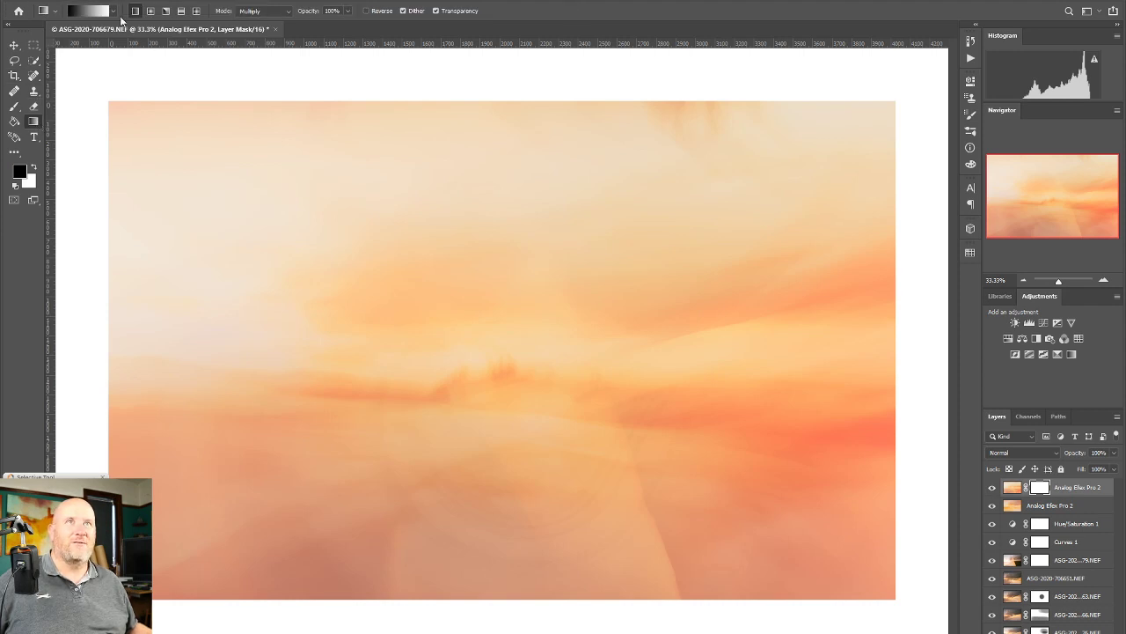
{"action": "left_click_drag", "start_coordinate": [485, 273], "coordinate": [485, 475]}
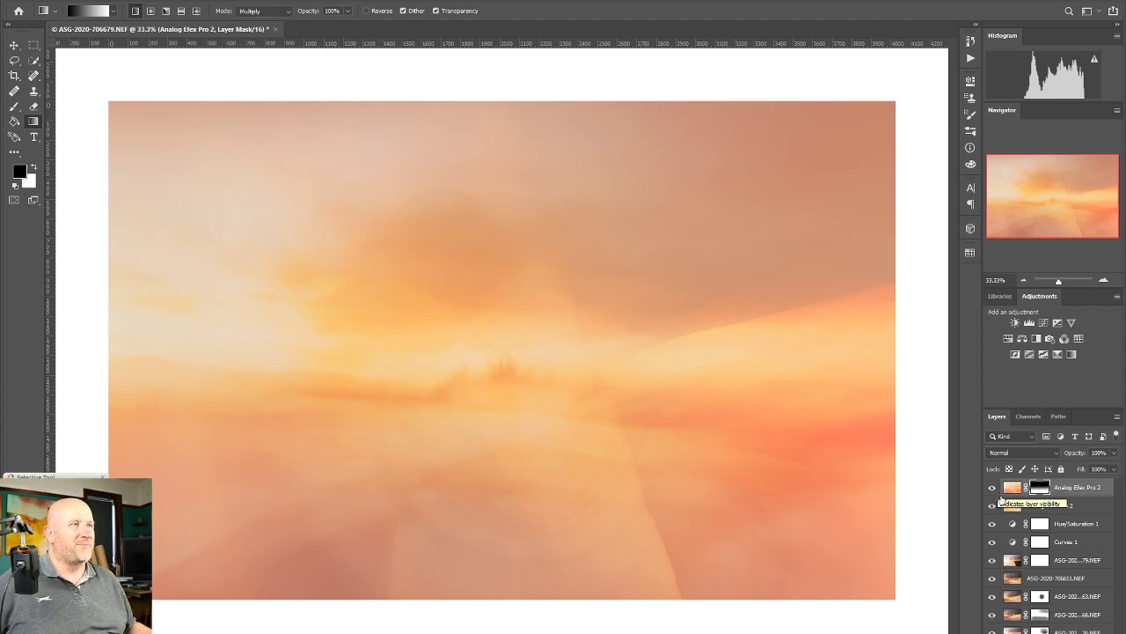
Toggle the visibility of the two Analog Efex Pro 2 layers to compare the masked blend with each version
{"action": "left_click", "coordinate": [992, 490]}
{"action": "left_click", "coordinate": [993, 489]}
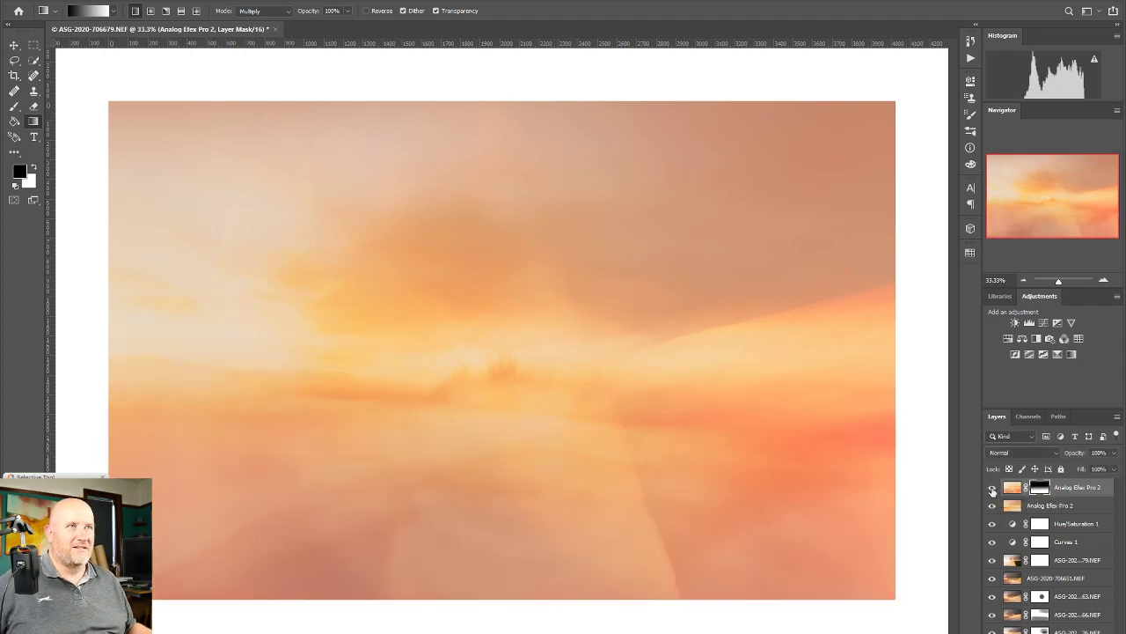
{"action": "left_click", "coordinate": [991, 506]}
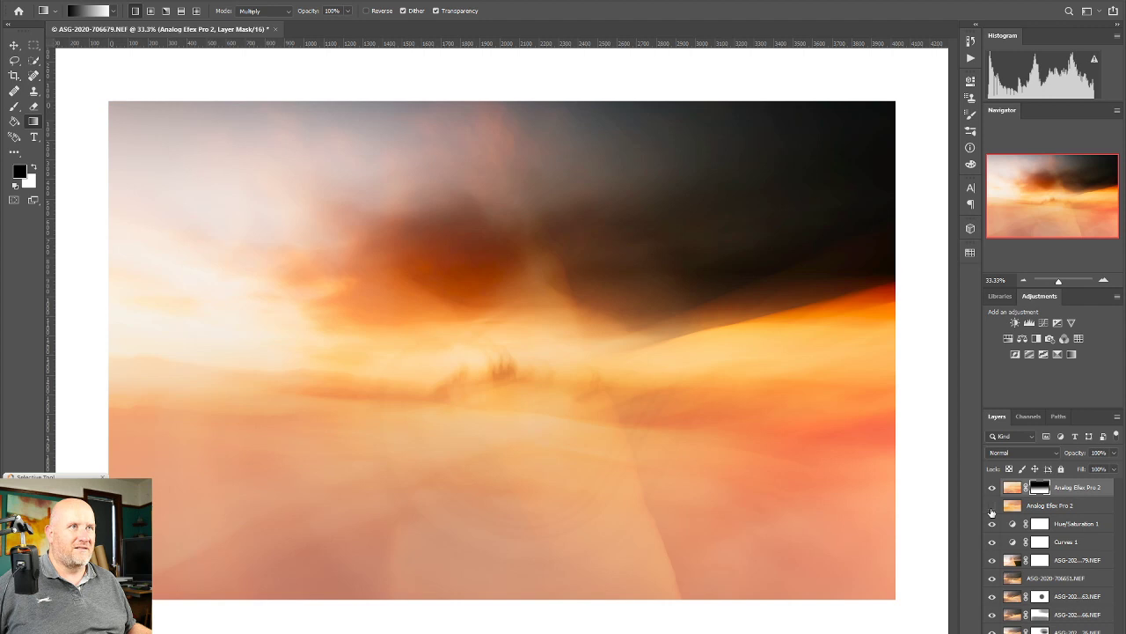
{"action": "left_click", "coordinate": [992, 506]}
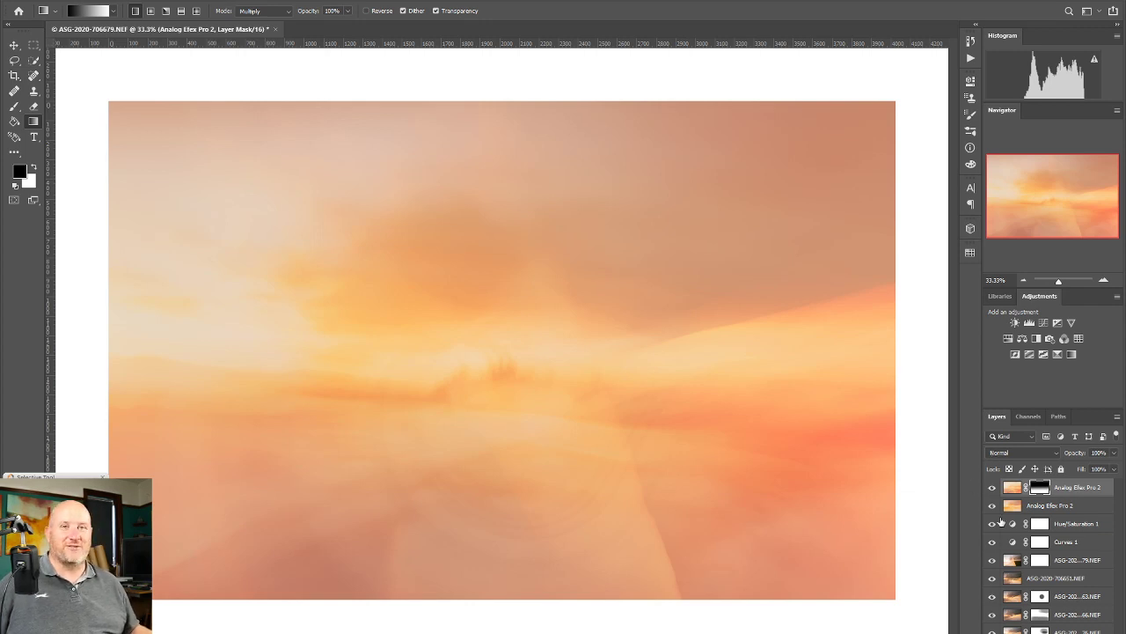
{"action": "left_click", "coordinate": [991, 488]}
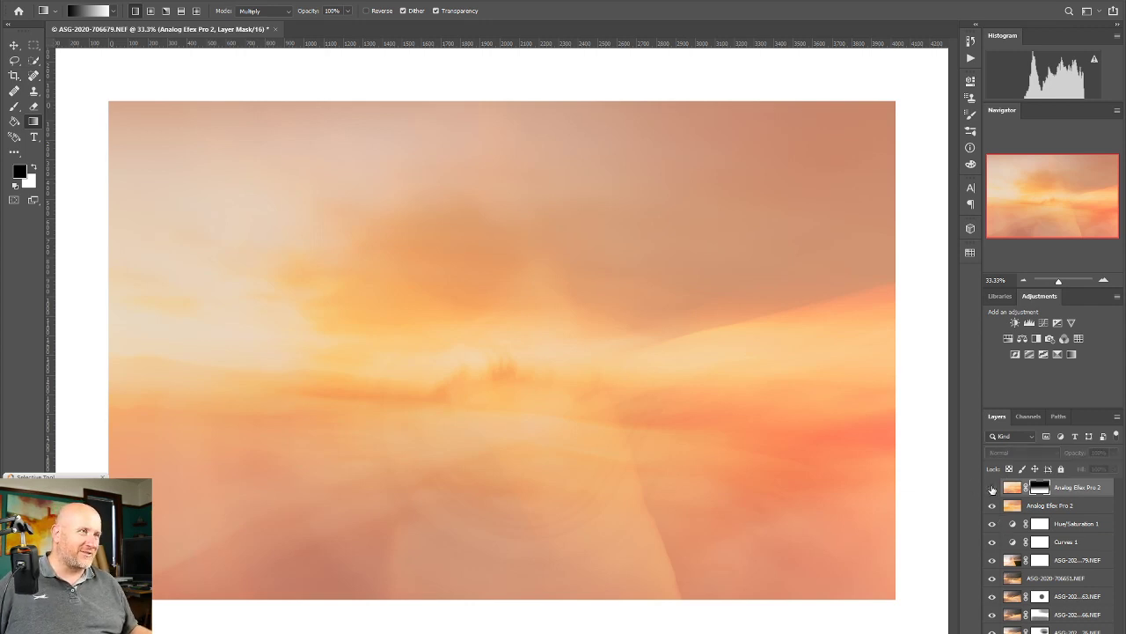
{"action": "left_click", "coordinate": [992, 487]}
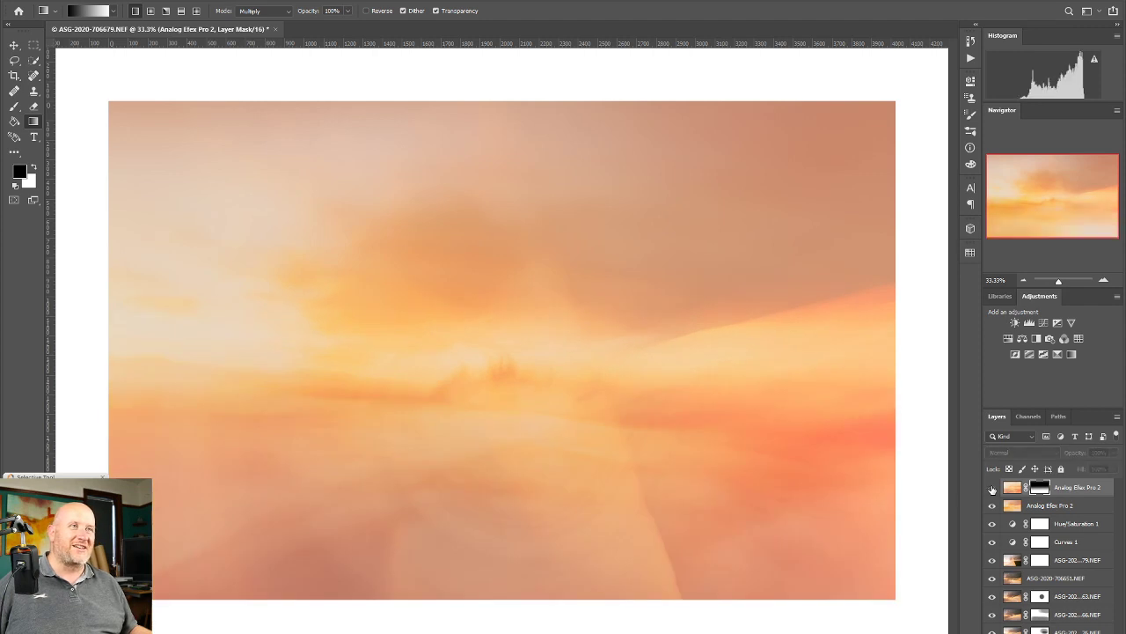
{"action": "left_click", "coordinate": [992, 488]}
{"action": "left_click", "coordinate": [992, 487]}
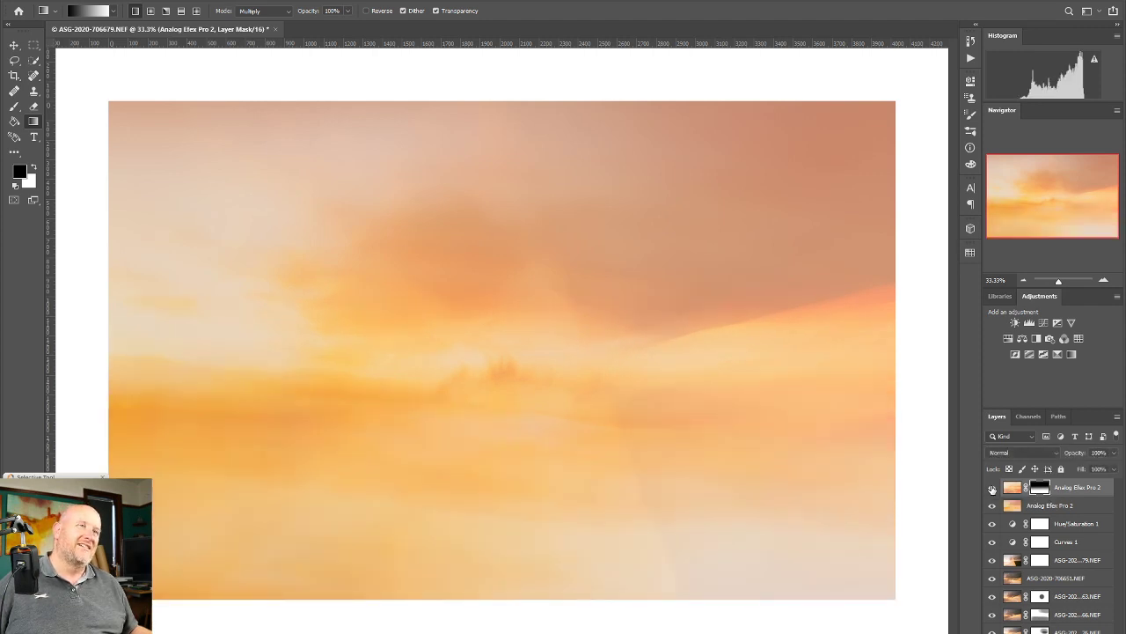
Set the upper Analog Efex Pro 2 layer's opacity to 68% and save the document
{"action": "left_click", "coordinate": [1114, 468]}
{"action": "left_click_drag", "start_coordinate": [1115, 469], "coordinate": [1098, 468]}
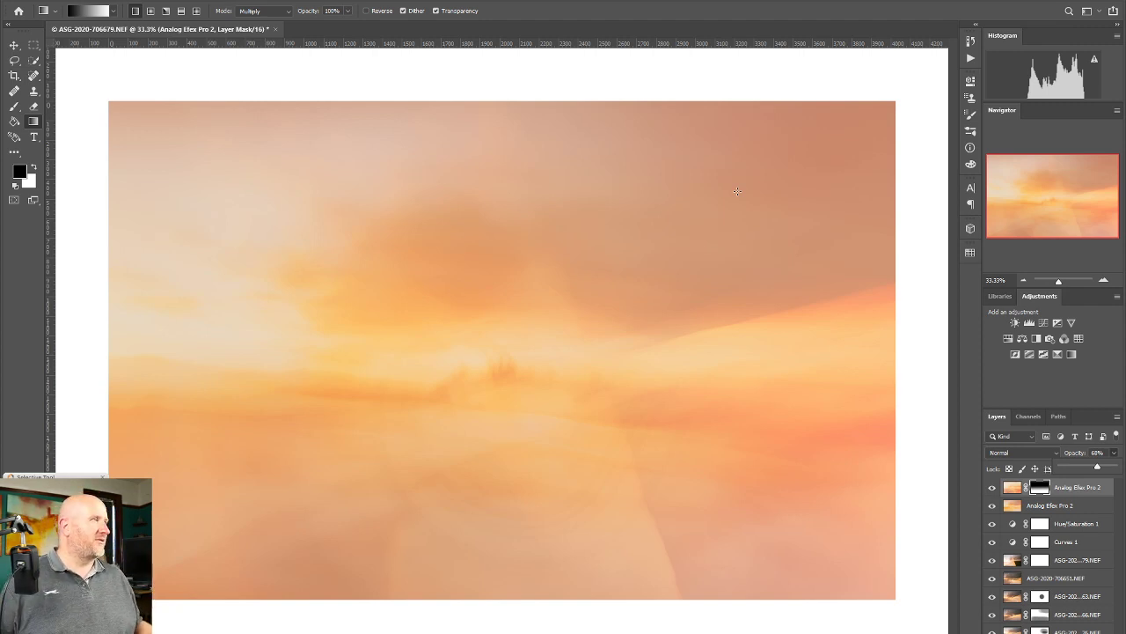
{"action": "left_click", "coordinate": [1083, 493]}
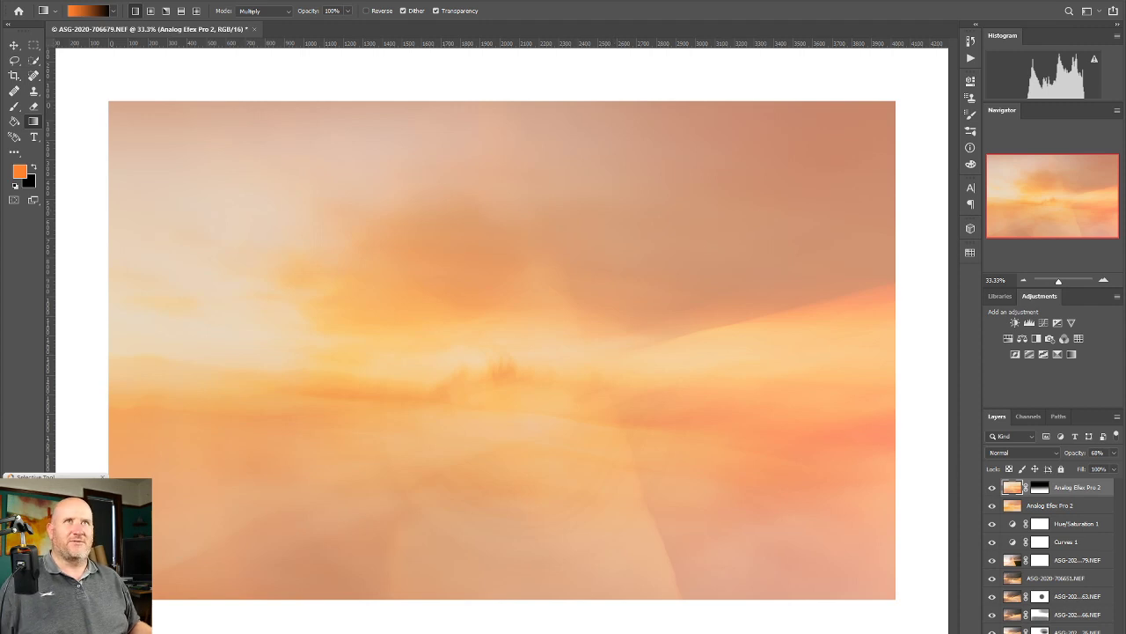
{"action": "key", "text": "alt+f"}
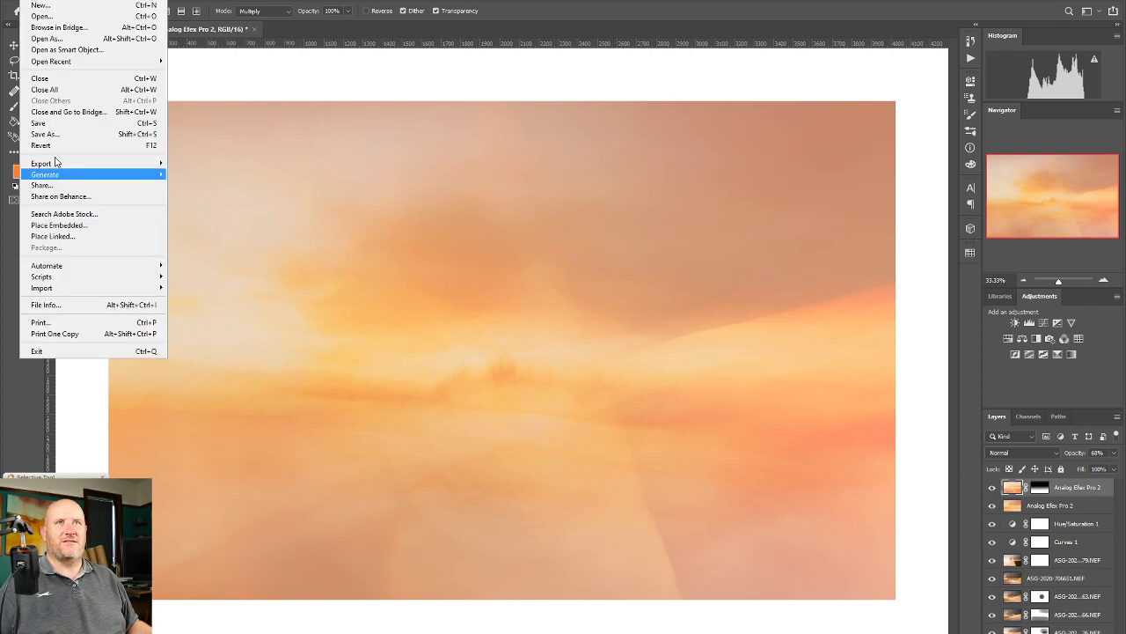
{"action": "left_click", "coordinate": [47, 128]}
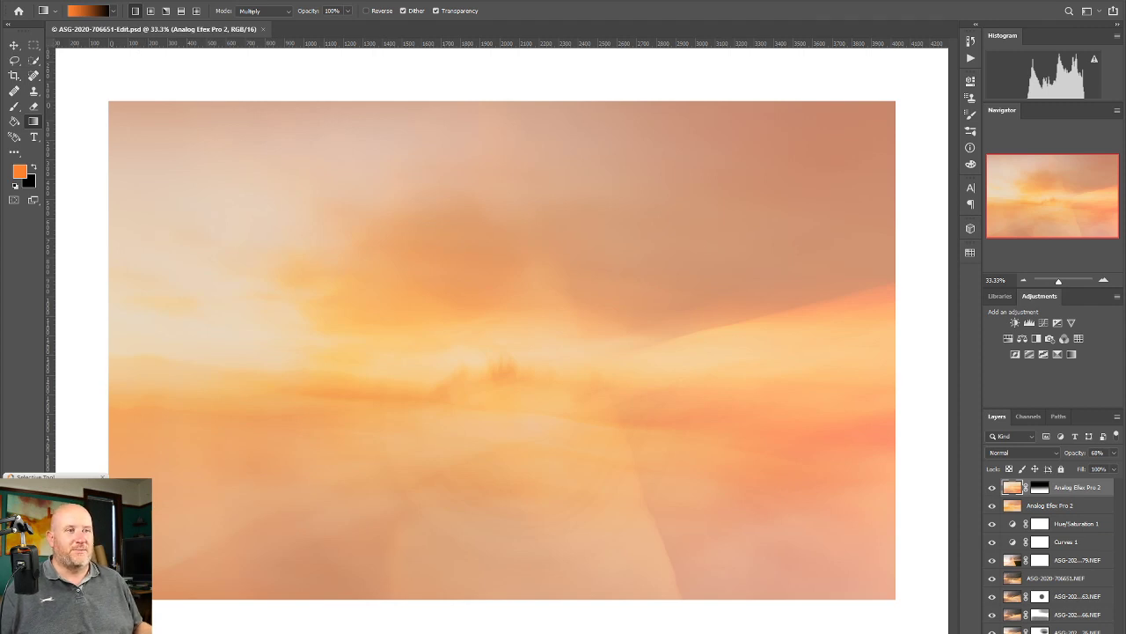
Switch to Lightroom Classic, rate the edited PSD three stars and create a virtual copy of it
{"action": "key", "text": "alt+Tab"}
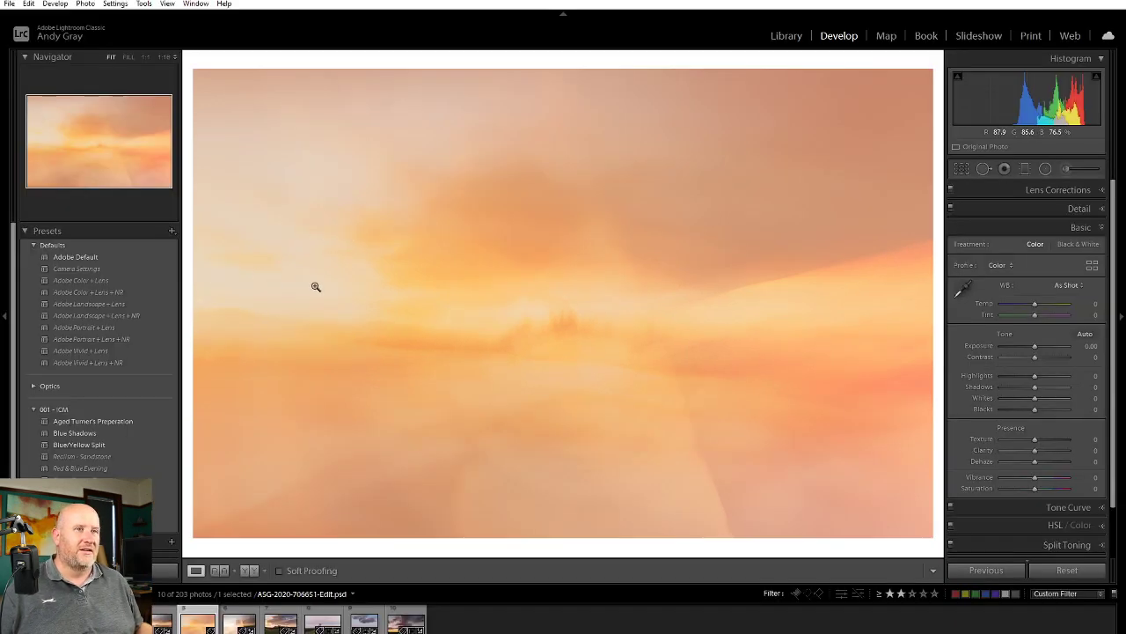
{"action": "key", "text": "3"}
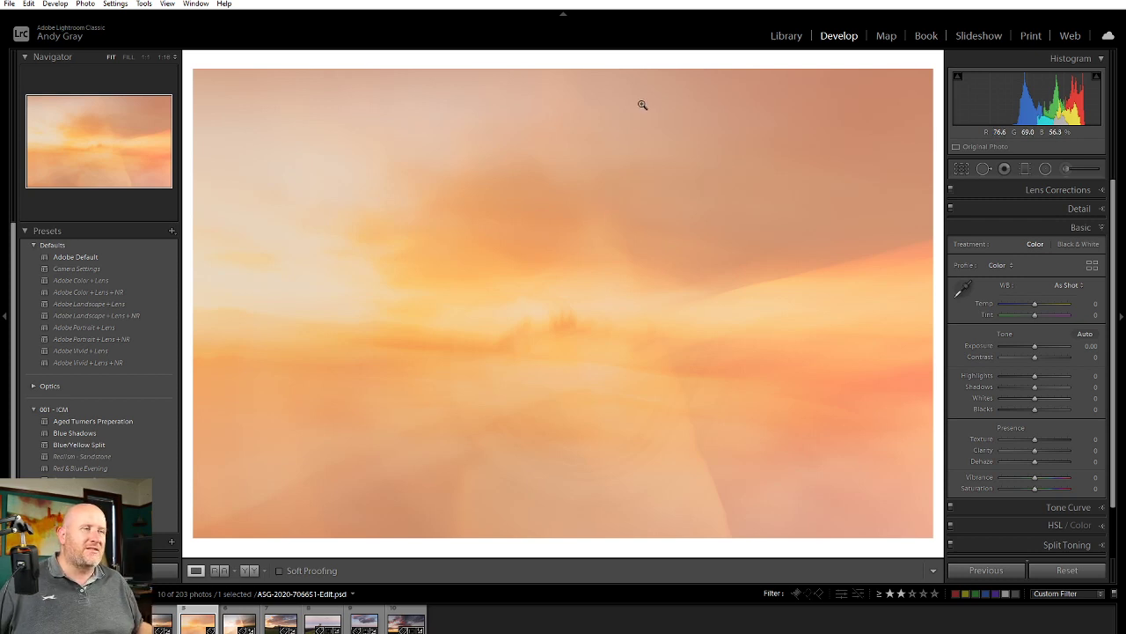
{"action": "right_click", "coordinate": [607, 261]}
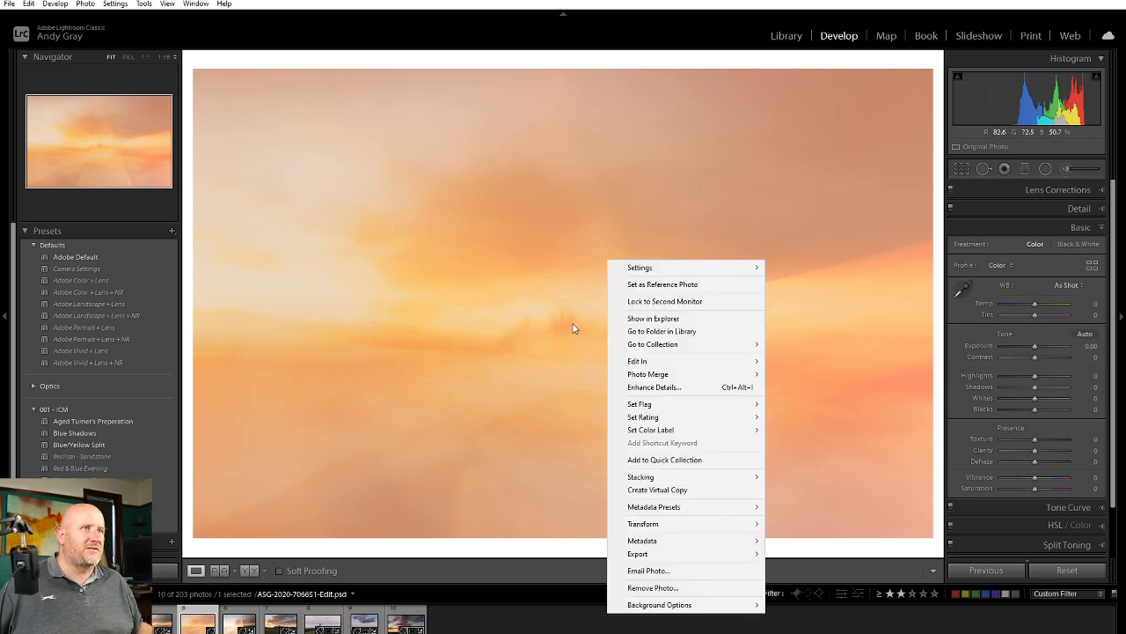
{"action": "left_click", "coordinate": [729, 493]}
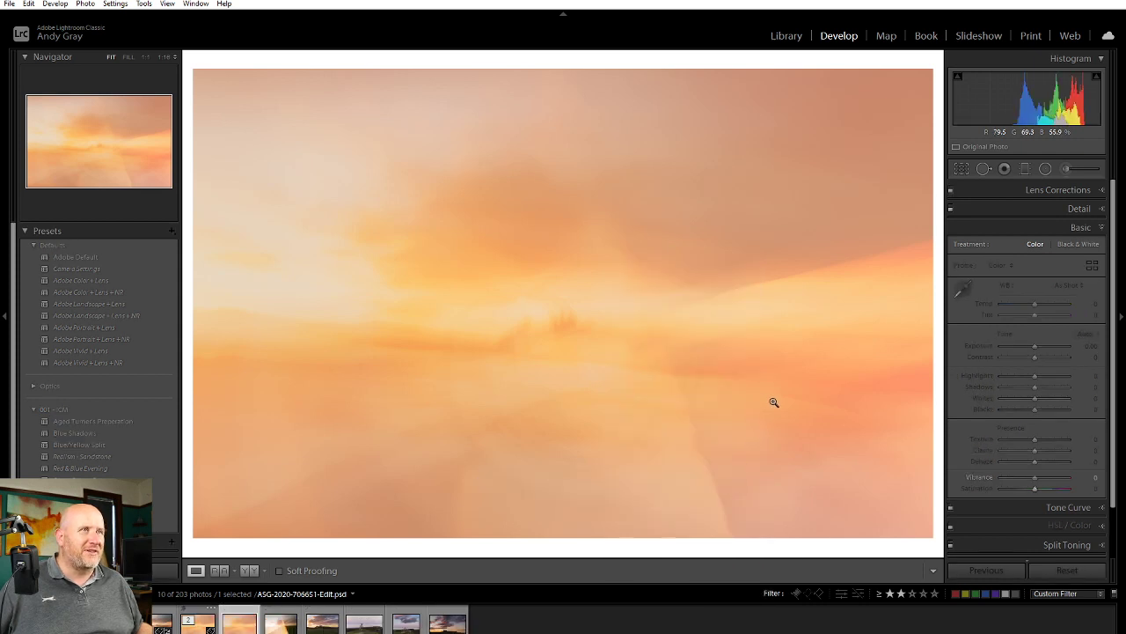
Crop the virtual copy to a 2 x 1 aspect, trimming mostly sky plus narrow strips from the bottom and left edges
{"action": "left_click", "coordinate": [962, 170]}
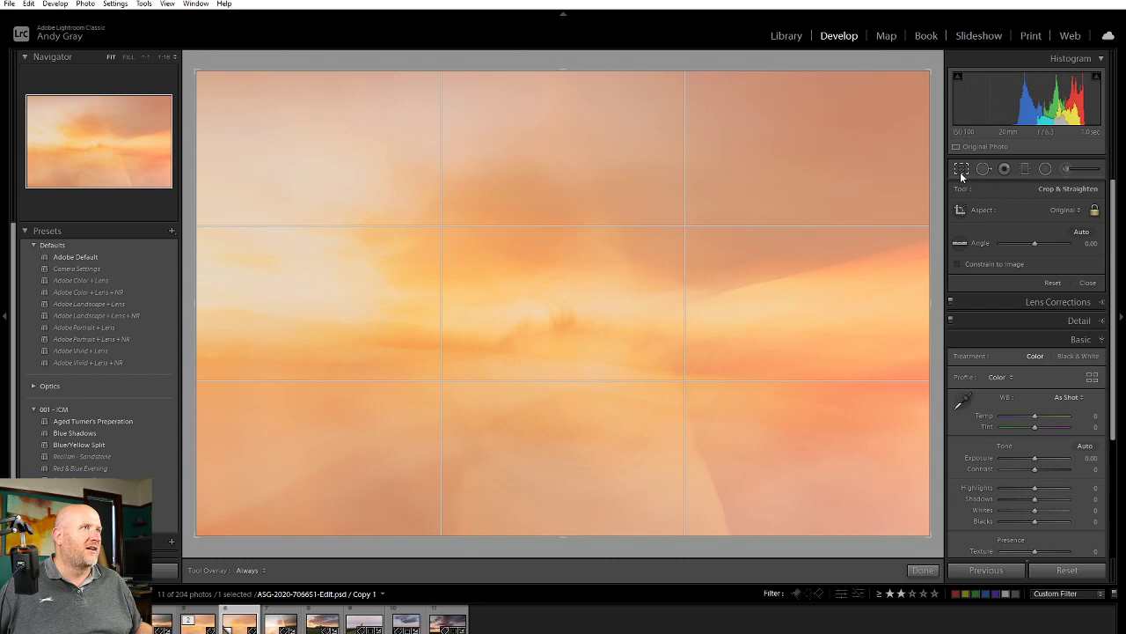
{"action": "left_click", "coordinate": [1063, 212]}
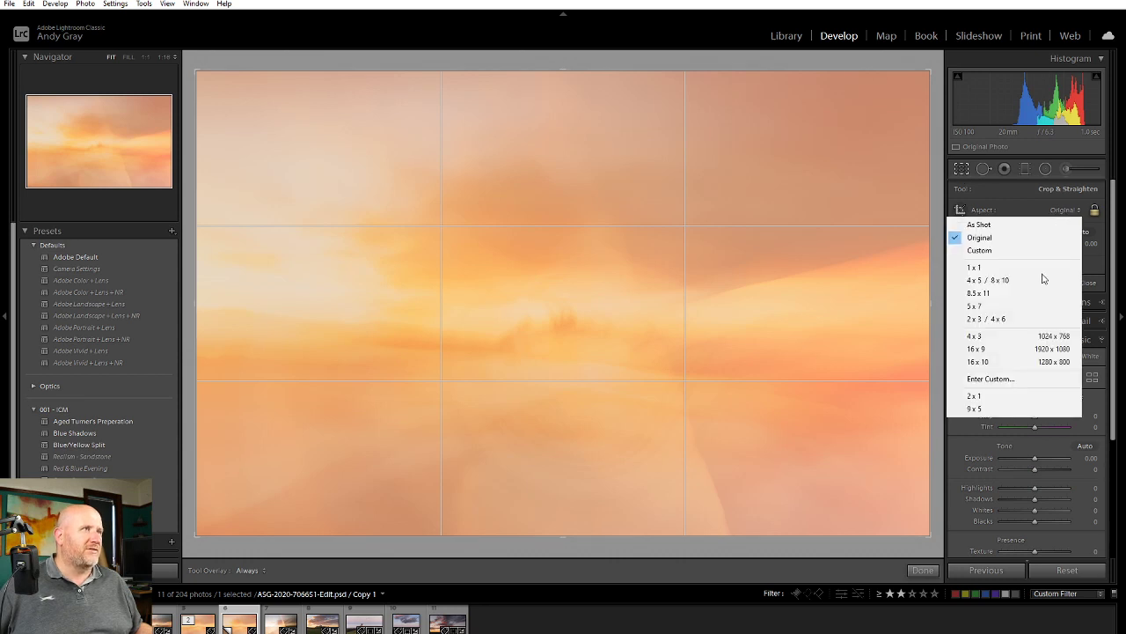
{"action": "left_click", "coordinate": [1016, 395]}
{"action": "left_click_drag", "start_coordinate": [885, 387], "coordinate": [679, 290]}
{"action": "left_click_drag", "start_coordinate": [672, 332], "coordinate": [663, 347]}
{"action": "left_click_drag", "start_coordinate": [198, 297], "coordinate": [207, 296]}
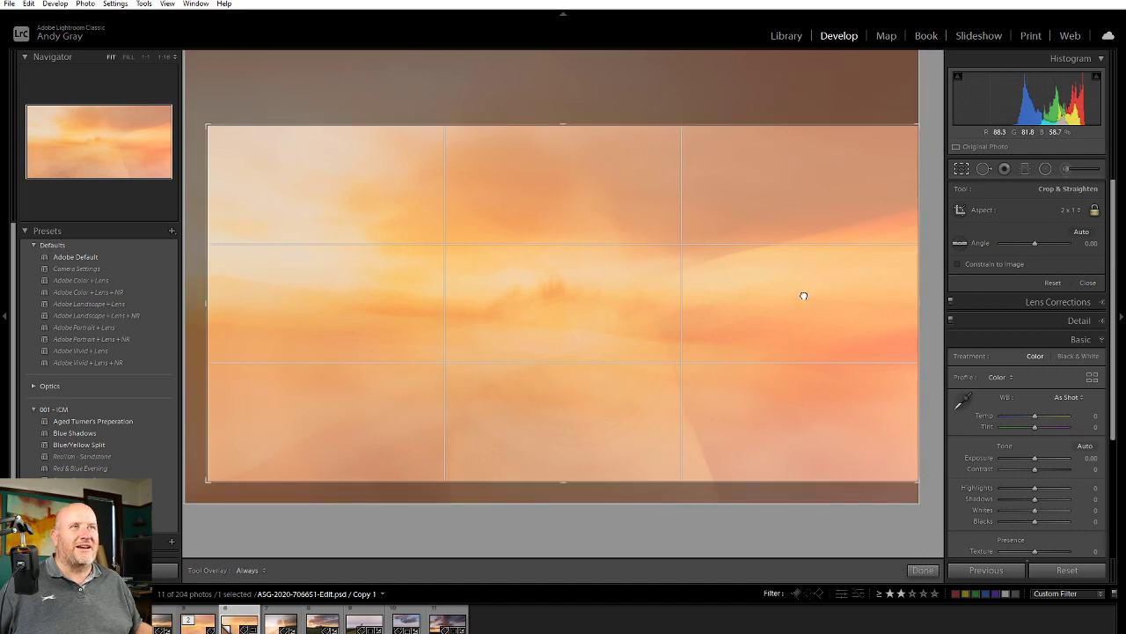
{"action": "mouse_move", "coordinate": [726, 291]}
{"action": "left_mouse_down"}
{"action": "mouse_move", "coordinate": [731, 326]}
{"action": "mouse_move", "coordinate": [726, 234]}
{"action": "mouse_move", "coordinate": [712, 312]}
{"action": "mouse_move", "coordinate": [713, 298]}
{"action": "left_mouse_up"}
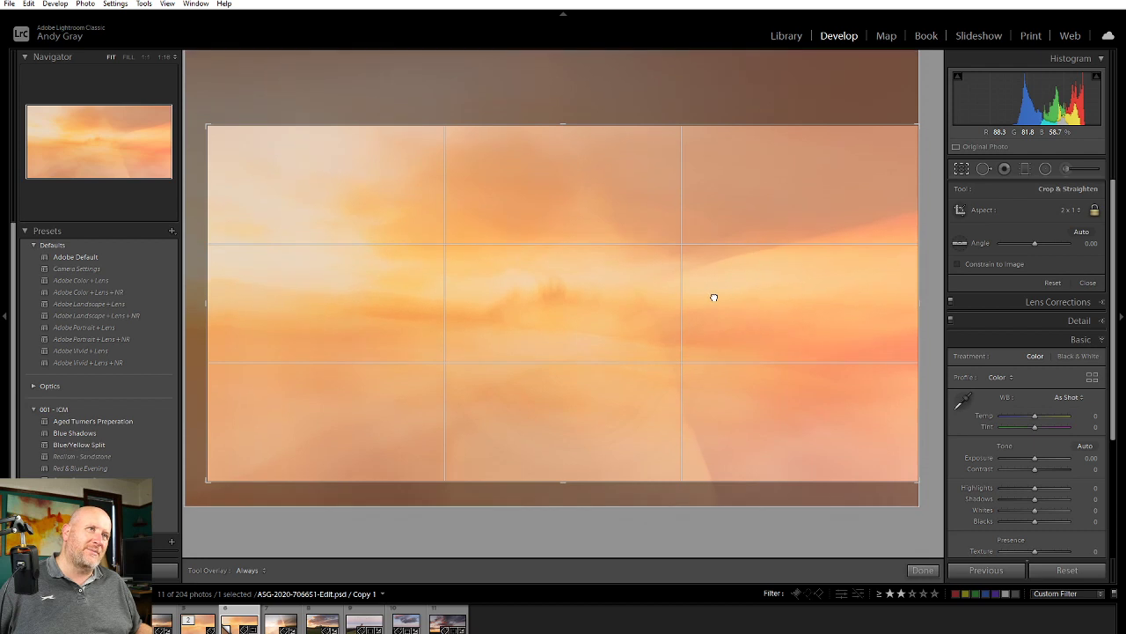
{"action": "left_click", "coordinate": [922, 569]}
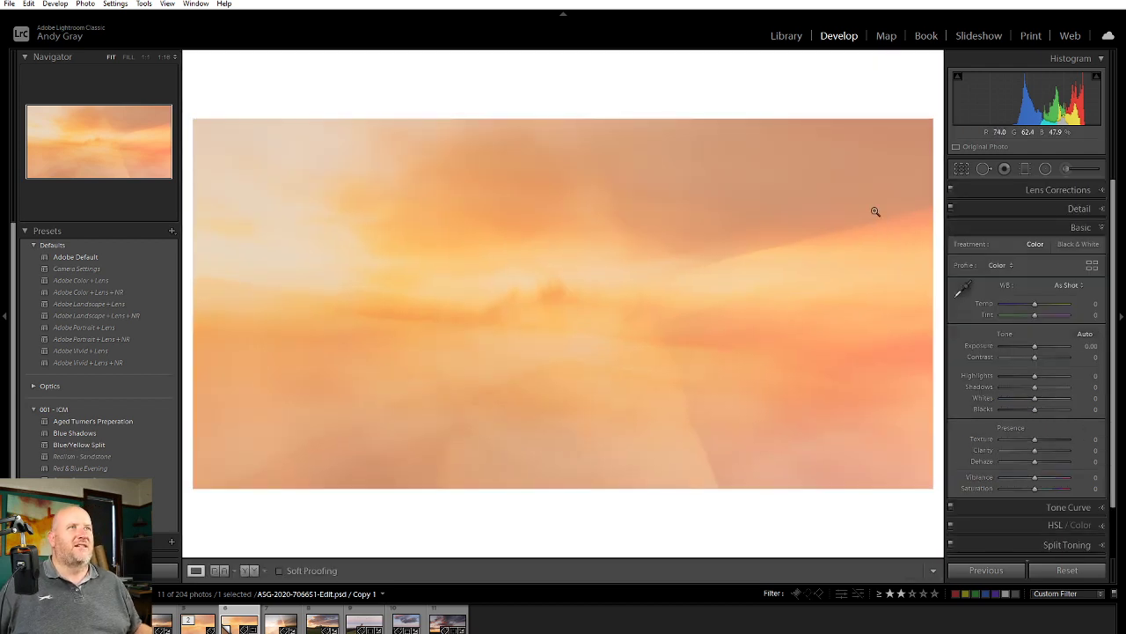
Create another virtual copy and crop it to a 1 x 1 square spanning the full image height, with the trees left of centre
{"action": "right_click", "coordinate": [470, 373]}
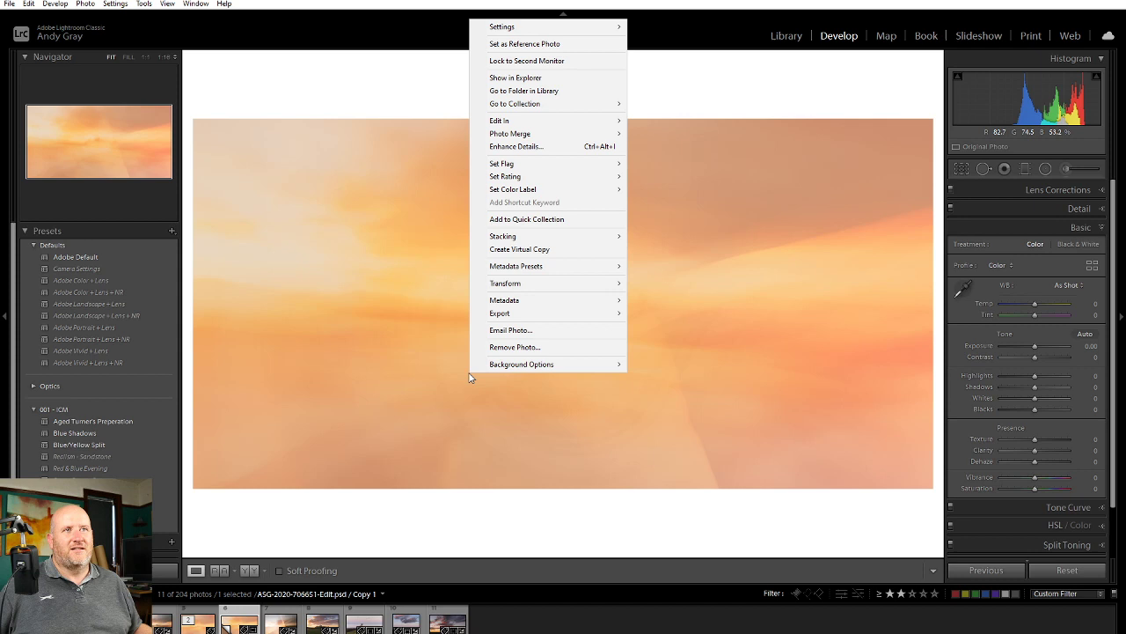
{"action": "left_click", "coordinate": [567, 250]}
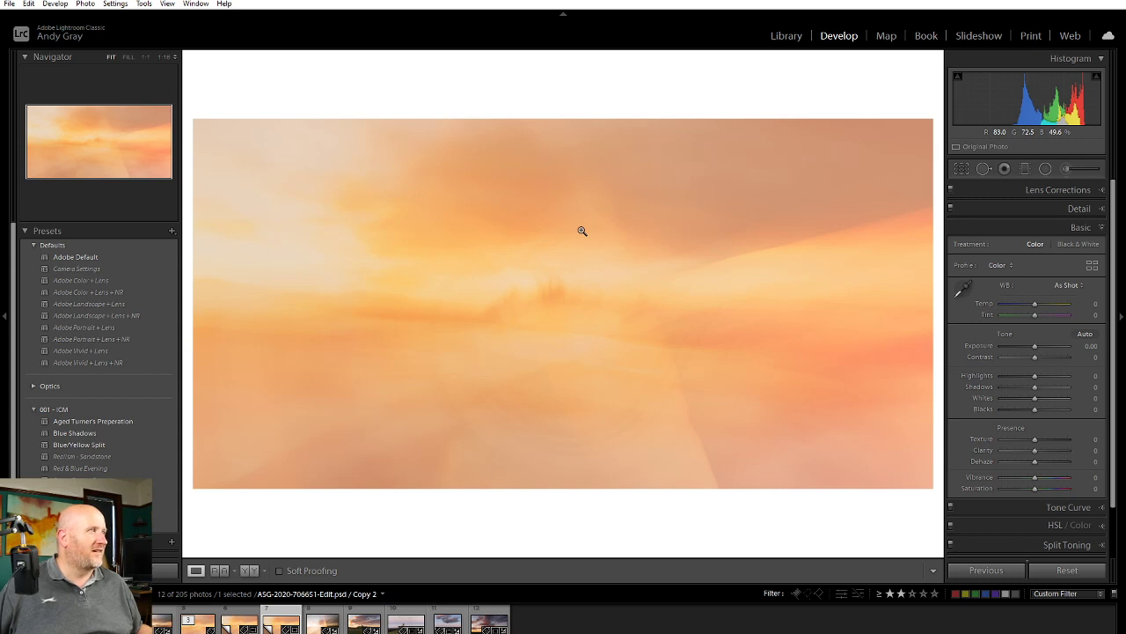
{"action": "left_click", "coordinate": [963, 169]}
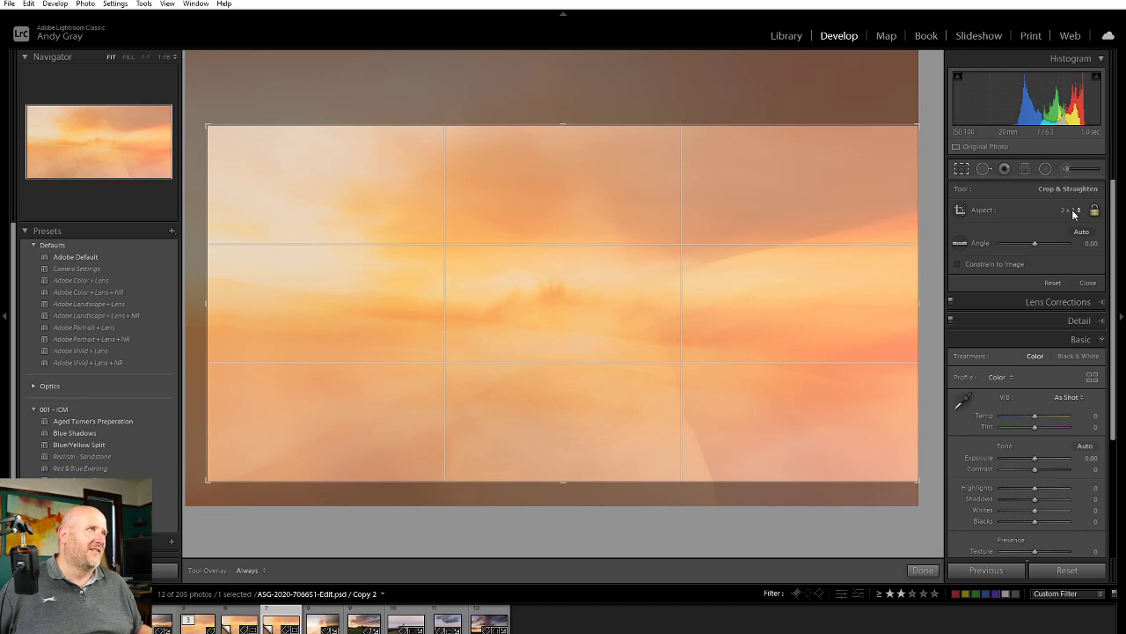
{"action": "left_click", "coordinate": [1072, 210]}
{"action": "left_click", "coordinate": [1029, 268]}
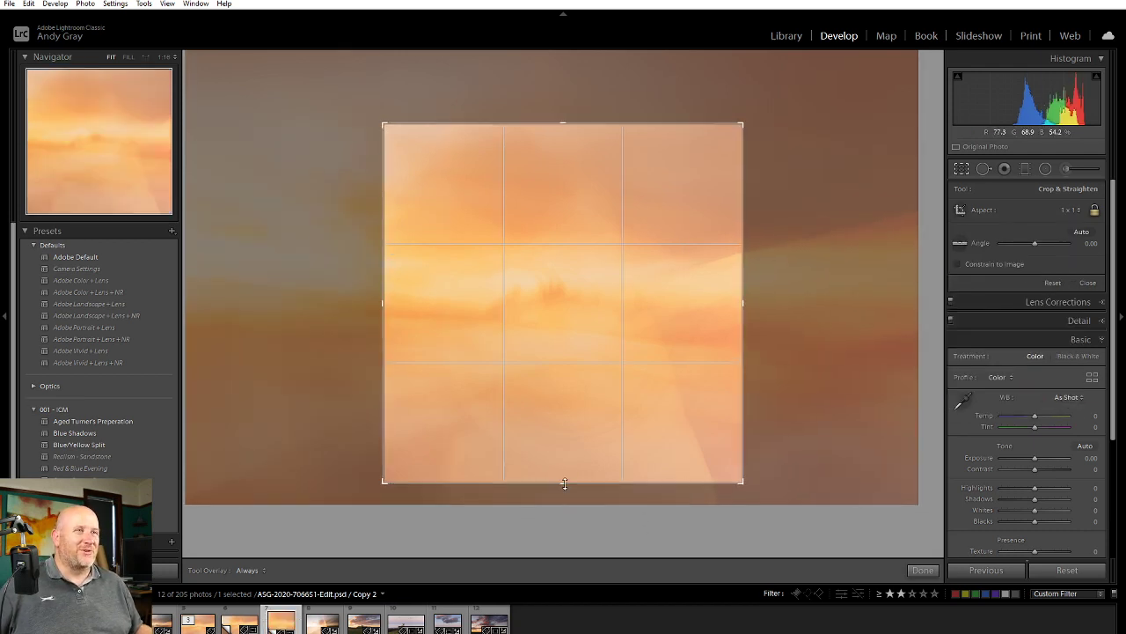
{"action": "left_click_drag", "start_coordinate": [564, 482], "coordinate": [563, 494]}
{"action": "left_click_drag", "start_coordinate": [573, 106], "coordinate": [580, 30]}
{"action": "left_click_drag", "start_coordinate": [572, 268], "coordinate": [498, 294]}
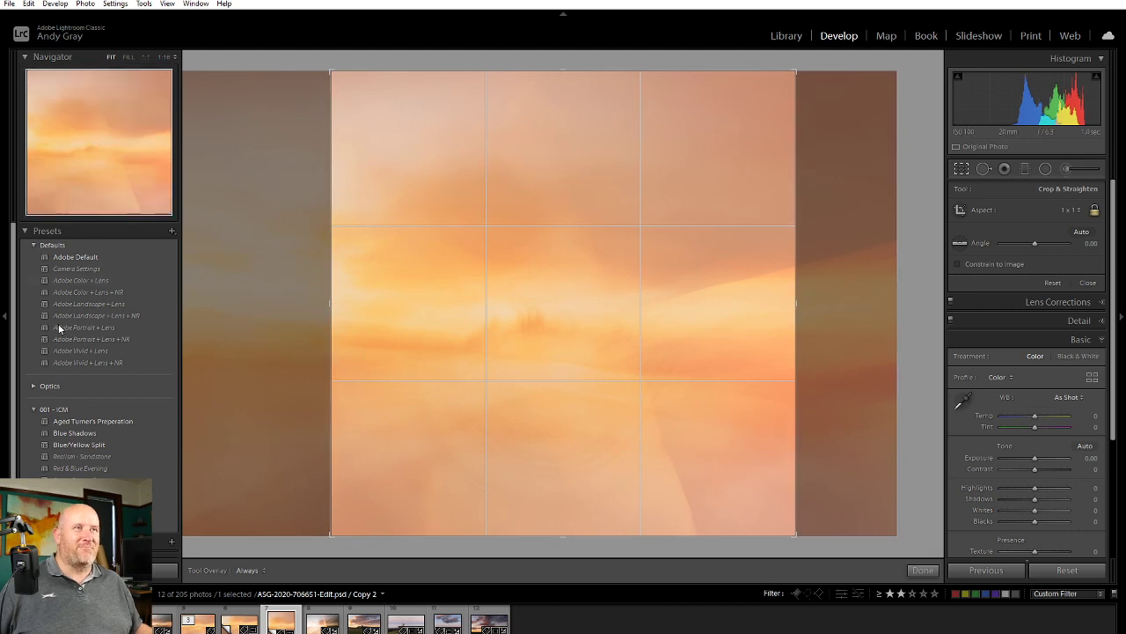
{"action": "left_click", "coordinate": [920, 570]}
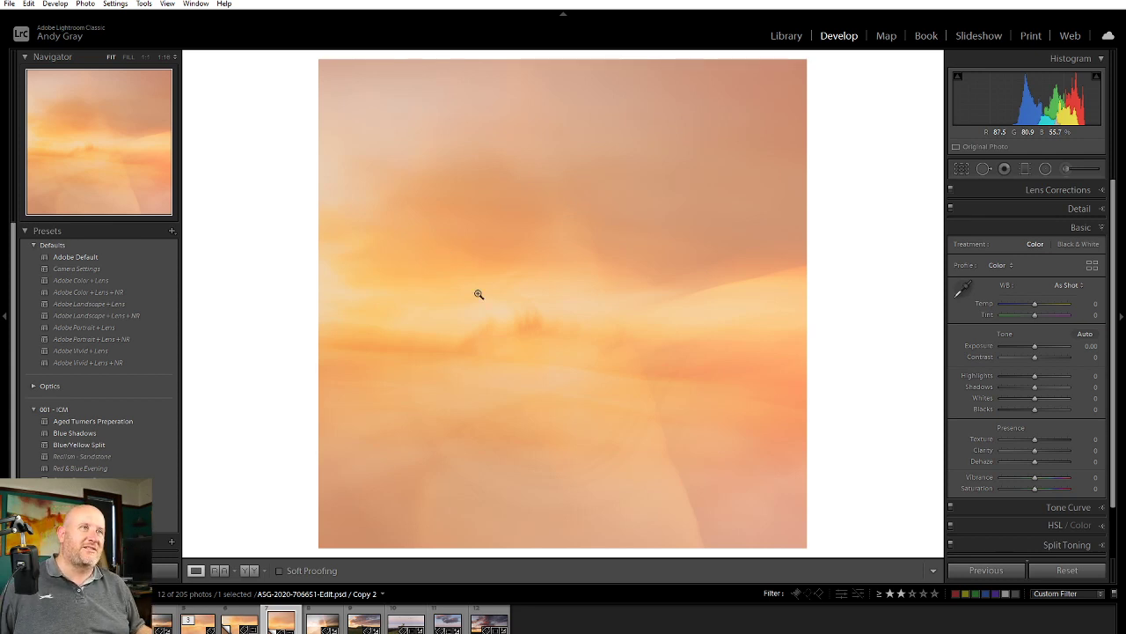
Reposition the square crop so that the trees sit slightly further left in the frame
{"action": "left_click", "coordinate": [961, 168]}
{"action": "left_click_drag", "start_coordinate": [772, 271], "coordinate": [737, 280]}
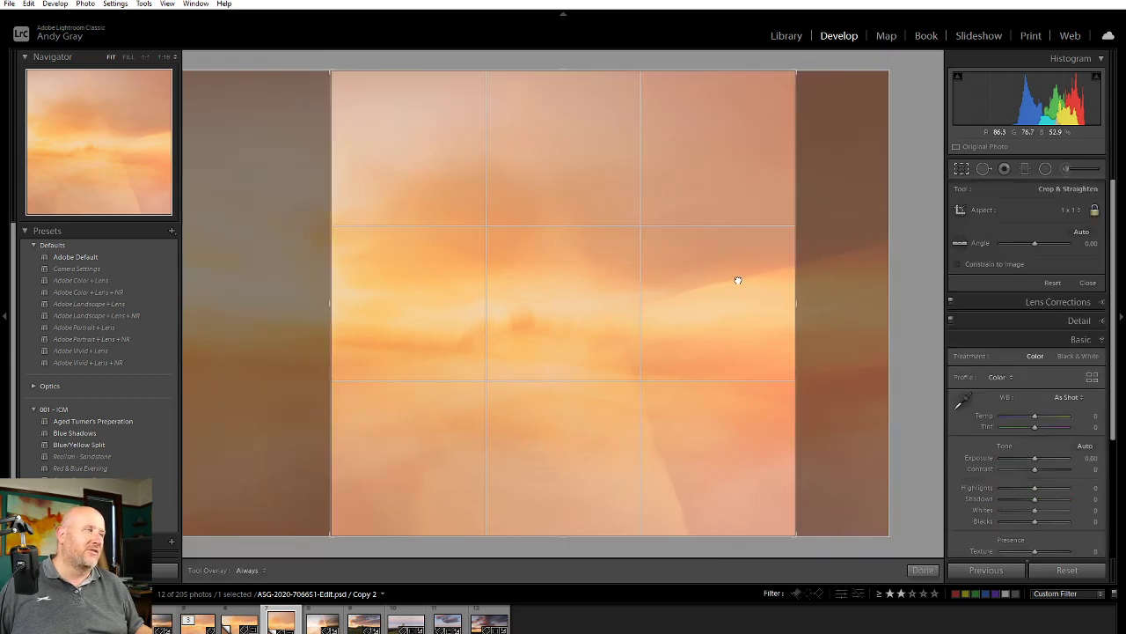
{"action": "left_click", "coordinate": [917, 571]}
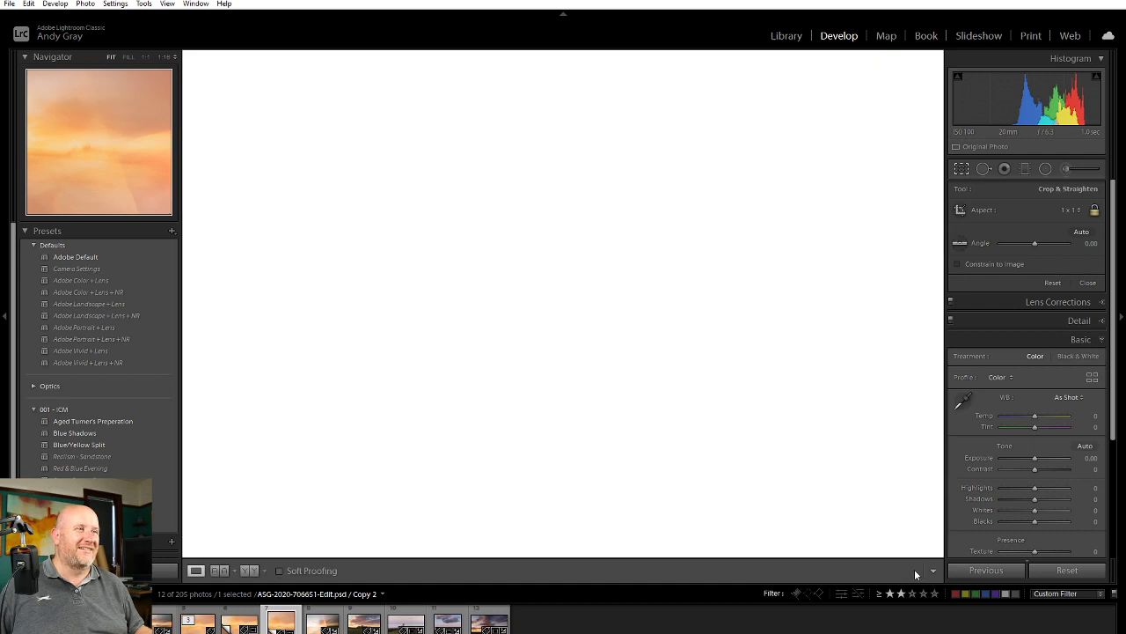
Create another virtual copy from the square version and set its crop to a 2 x 3 aspect in landscape orientation
{"action": "right_click", "coordinate": [482, 365]}
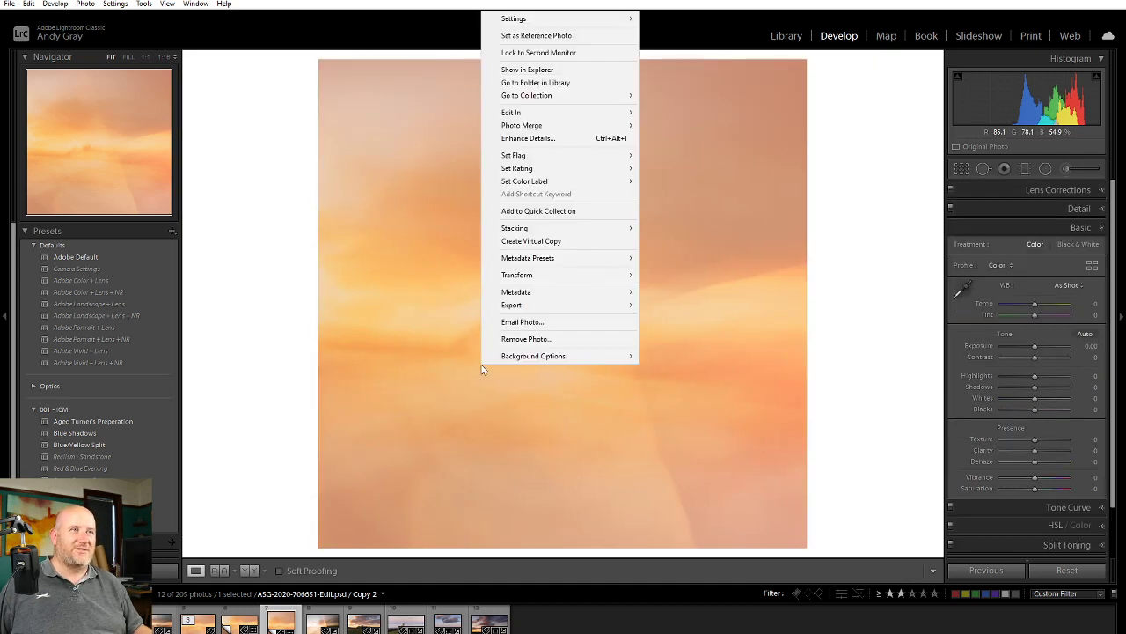
{"action": "left_click", "coordinate": [563, 240]}
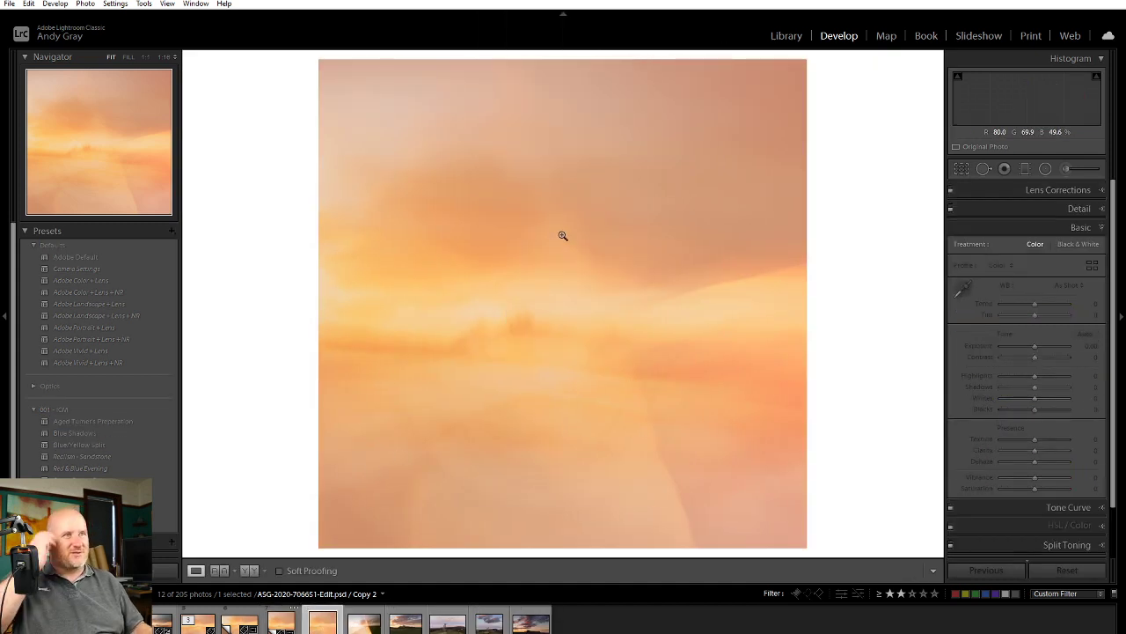
{"action": "left_click", "coordinate": [962, 170]}
{"action": "left_click", "coordinate": [1062, 211]}
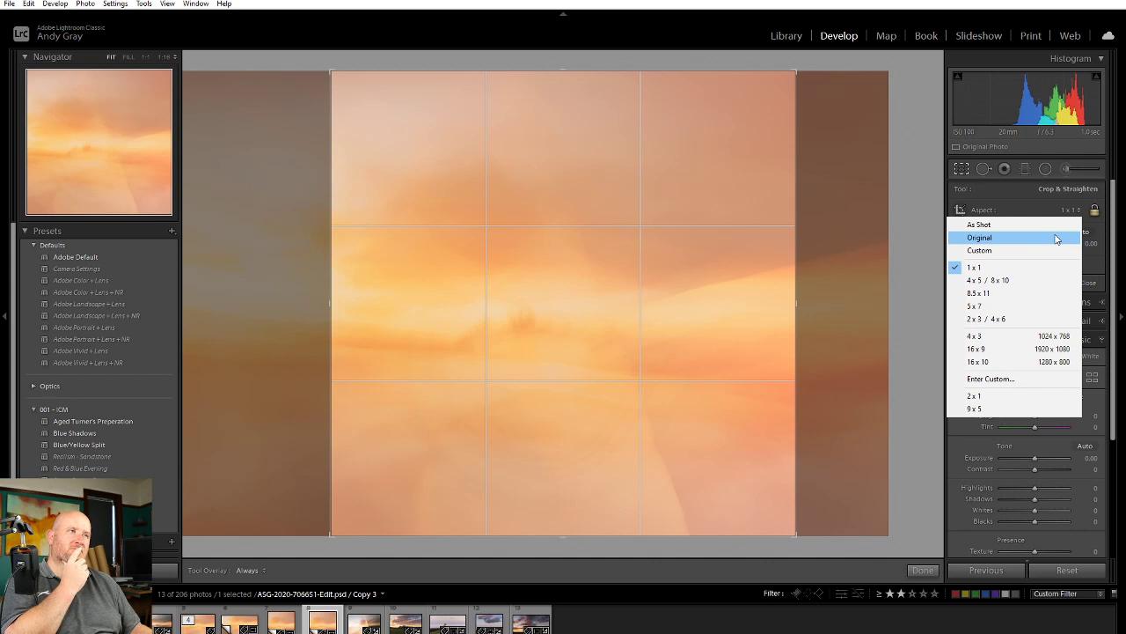
{"action": "left_click", "coordinate": [1051, 318]}
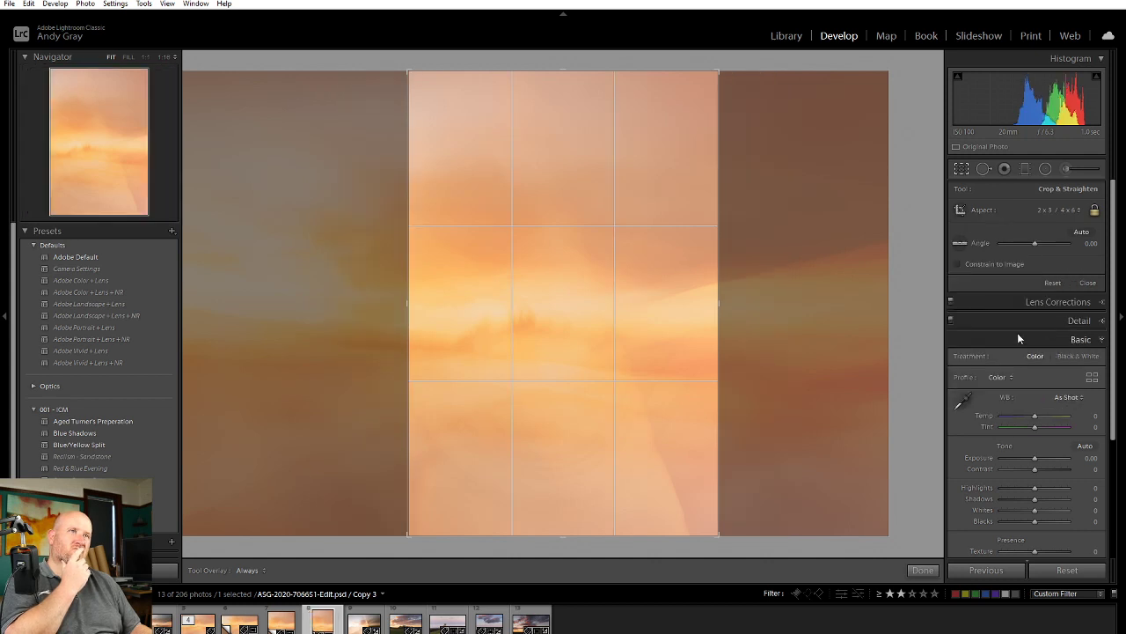
{"action": "key", "text": "x"}
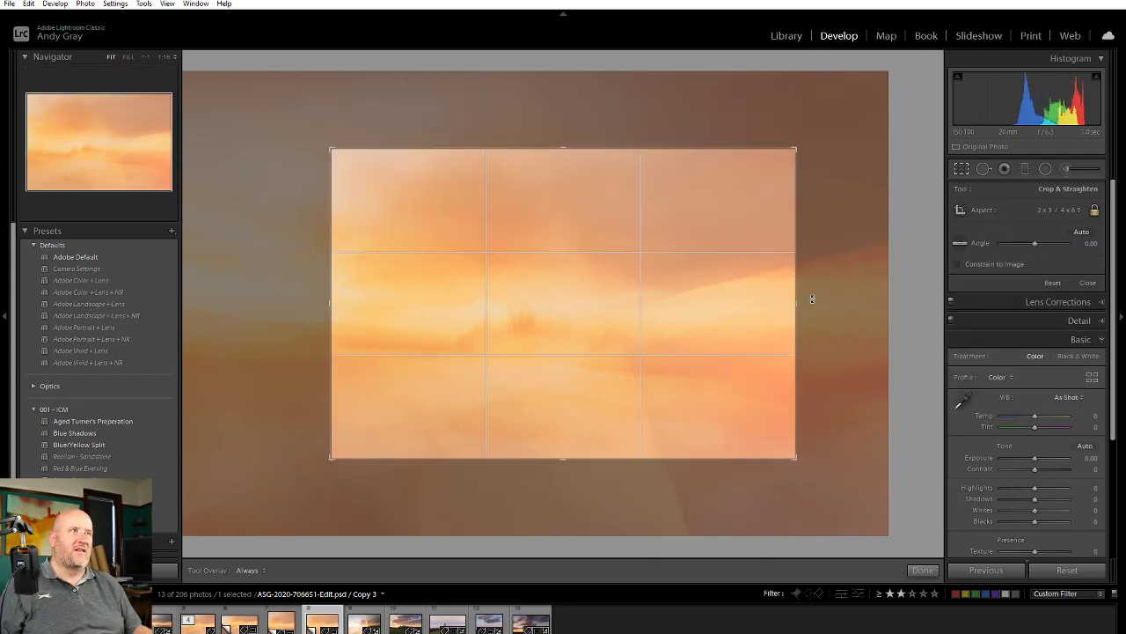
Enlarge the 2 x 3 crop to the image's right edge, trimming a strip from the left and narrow strips from top and bottom, and apply it
{"action": "left_click_drag", "start_coordinate": [801, 302], "coordinate": [849, 304]}
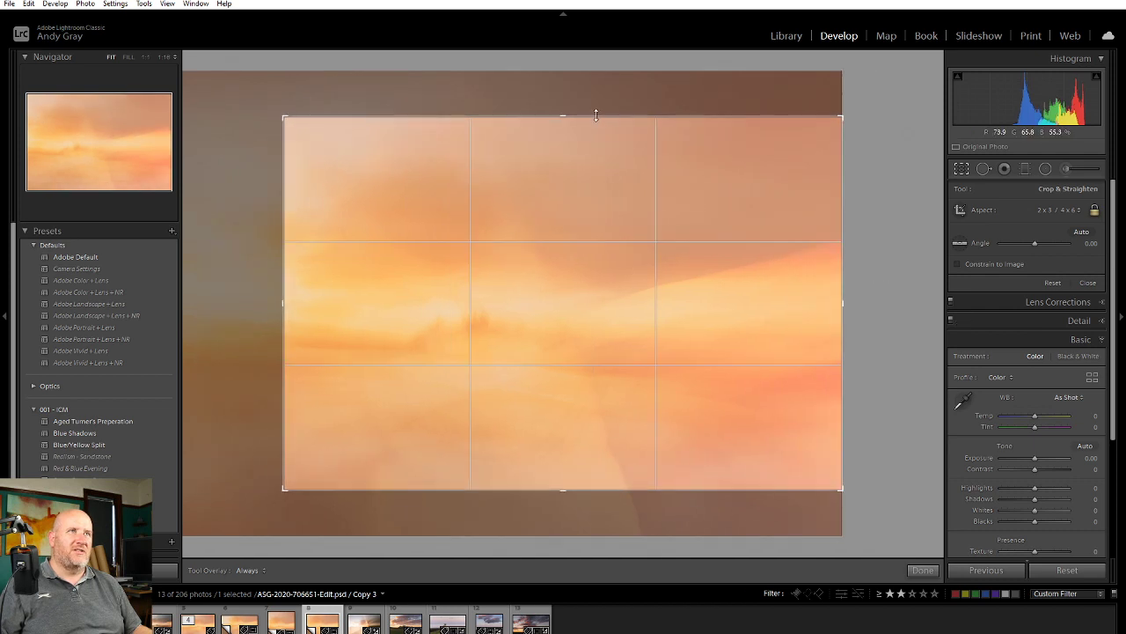
{"action": "left_click_drag", "start_coordinate": [285, 116], "coordinate": [248, 4]}
{"action": "mouse_move", "coordinate": [553, 276]}
{"action": "left_mouse_down"}
{"action": "mouse_move", "coordinate": [546, 191]}
{"action": "mouse_move", "coordinate": [547, 295]}
{"action": "mouse_move", "coordinate": [551, 259]}
{"action": "left_mouse_up"}
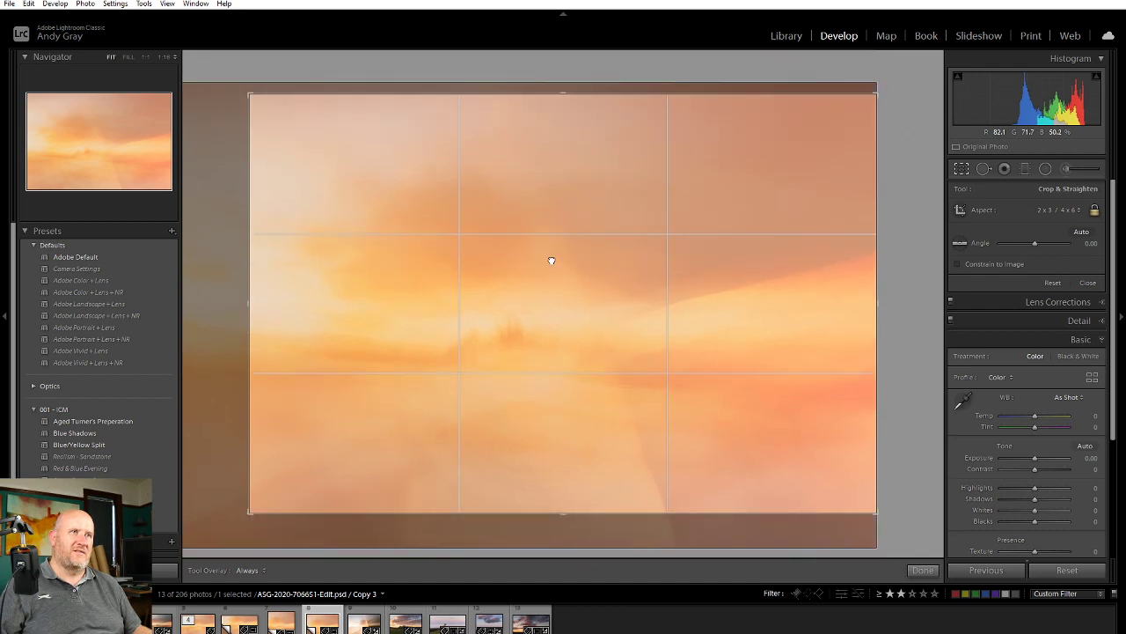
{"action": "left_click", "coordinate": [929, 572]}
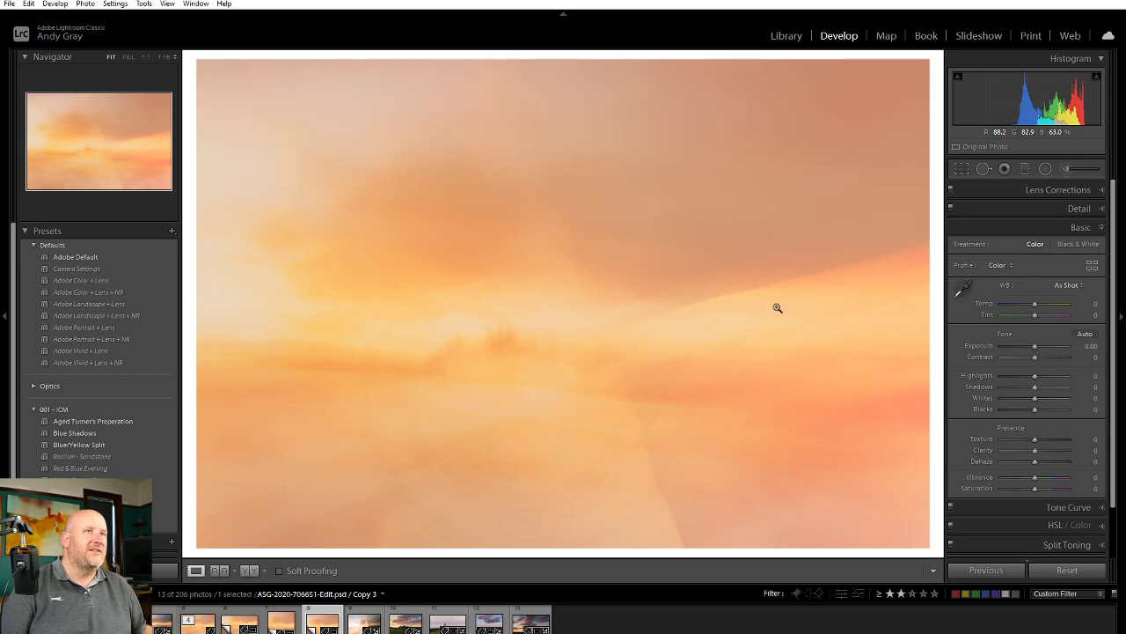
Inspect the trees at 1:1 in the new crop, and compare the differently cropped copies one after another in the Library module
{"action": "left_click", "coordinate": [462, 379]}
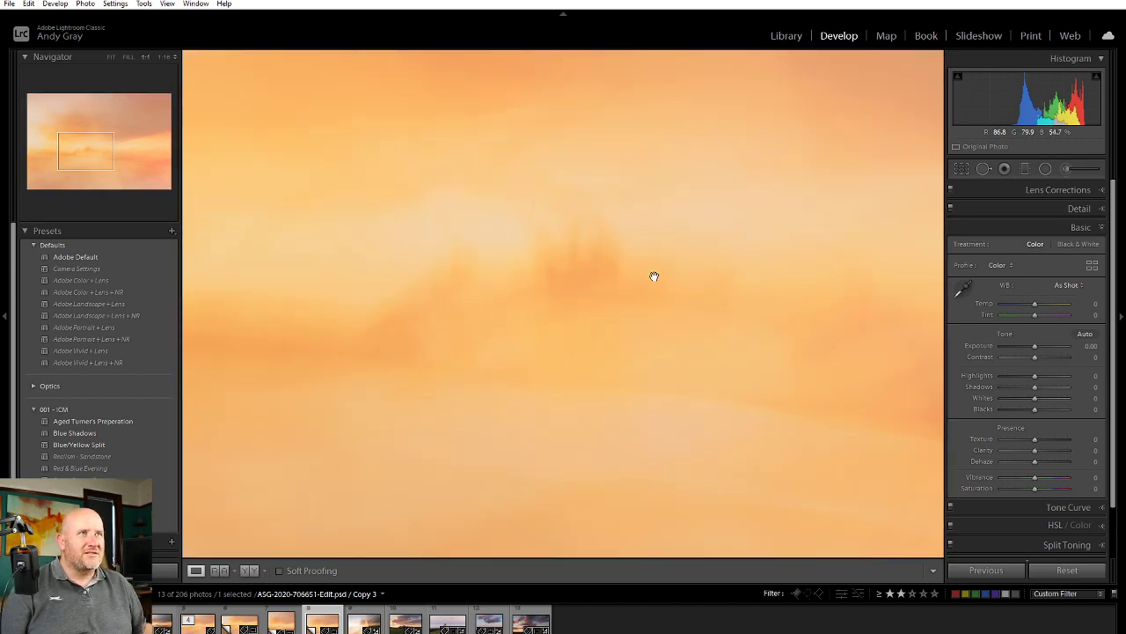
{"action": "left_click_drag", "start_coordinate": [654, 274], "coordinate": [502, 360]}
{"action": "left_click", "coordinate": [766, 379]}
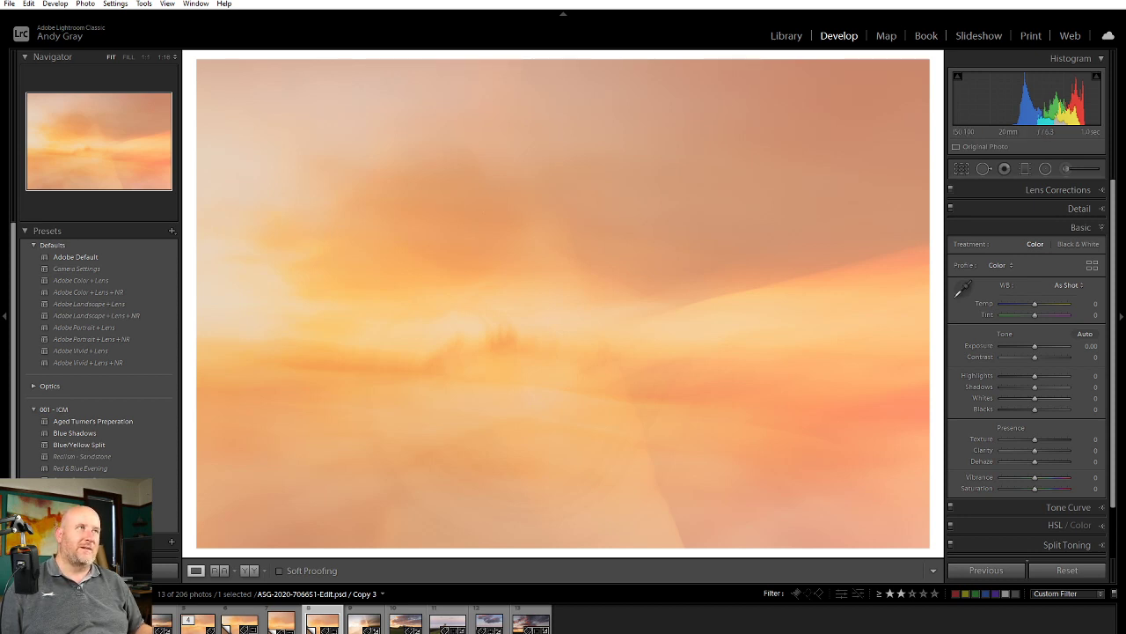
{"action": "left_click", "coordinate": [791, 37]}
{"action": "key", "text": "Left"}
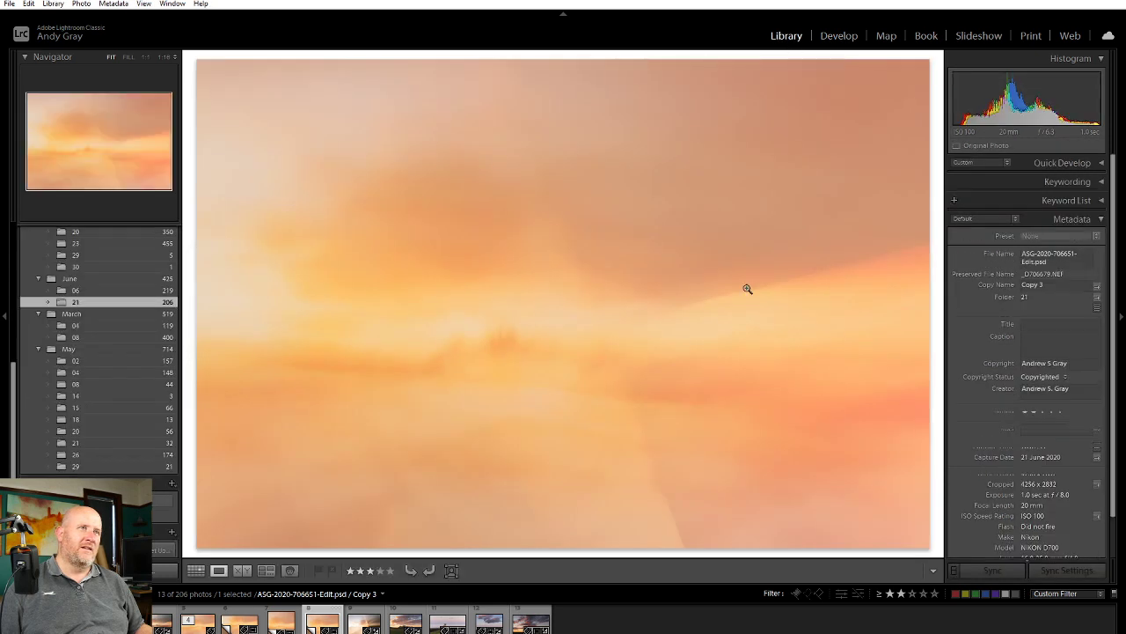
{"action": "key", "text": "Left"}
{"action": "key", "text": "Right"}
{"action": "key", "text": "Left"}
{"action": "key", "text": "Right"}
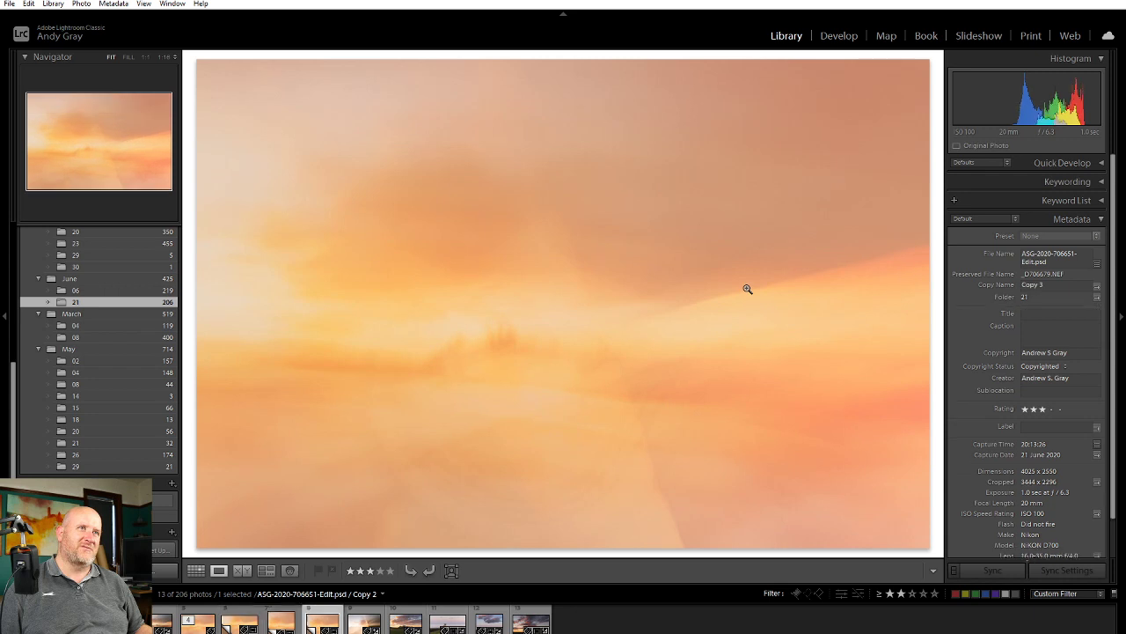